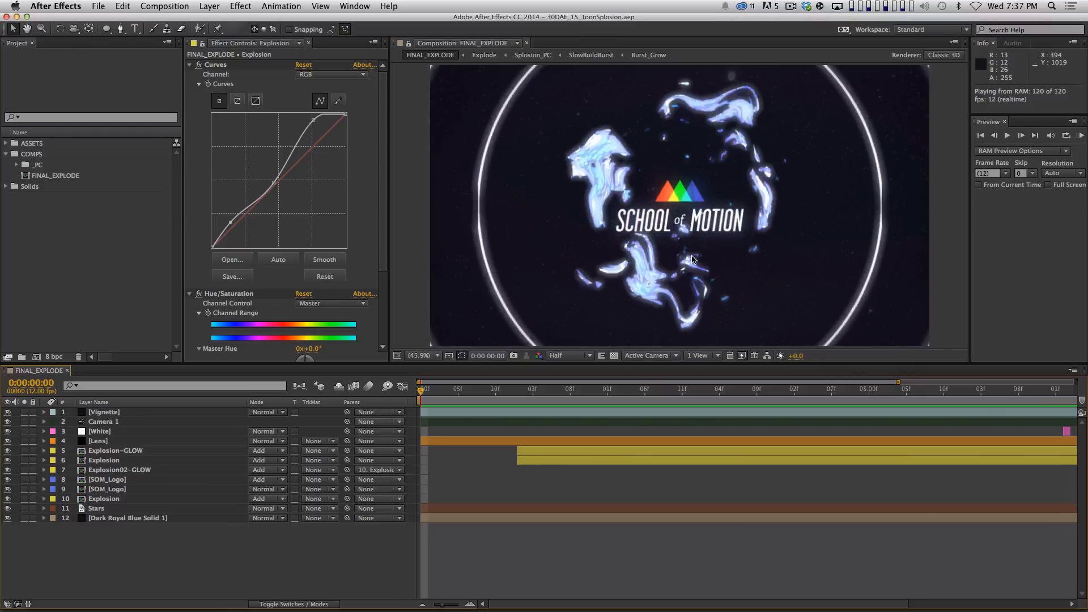
- Scrub through the start of the FINAL_EXPLODE comp and play a RAM preview of the explosion
key("space")
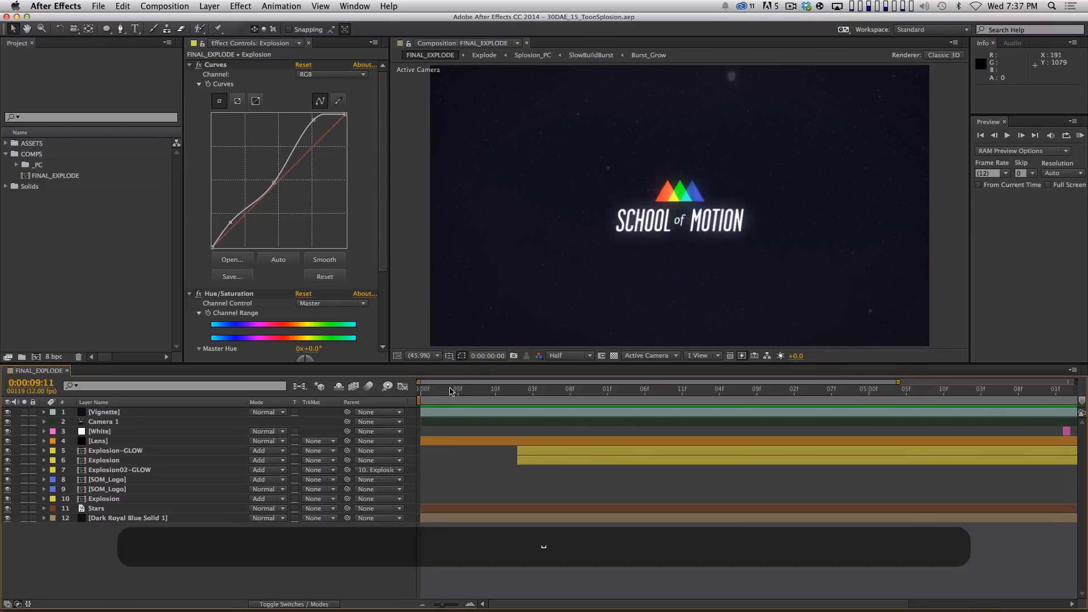
left_click_drag(433, 390, 616, 394)
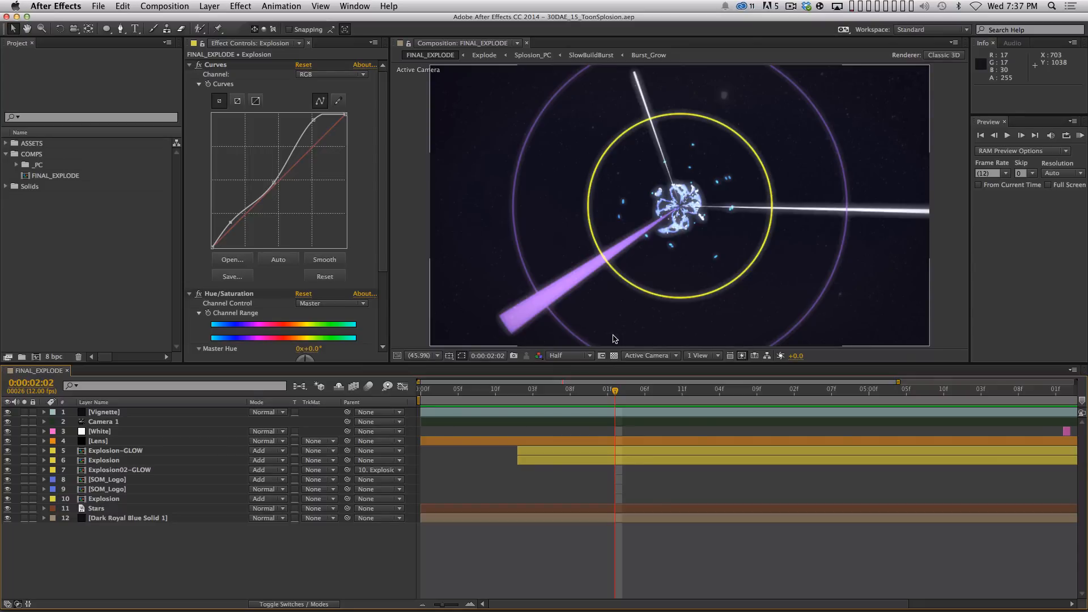
key("KP_0")
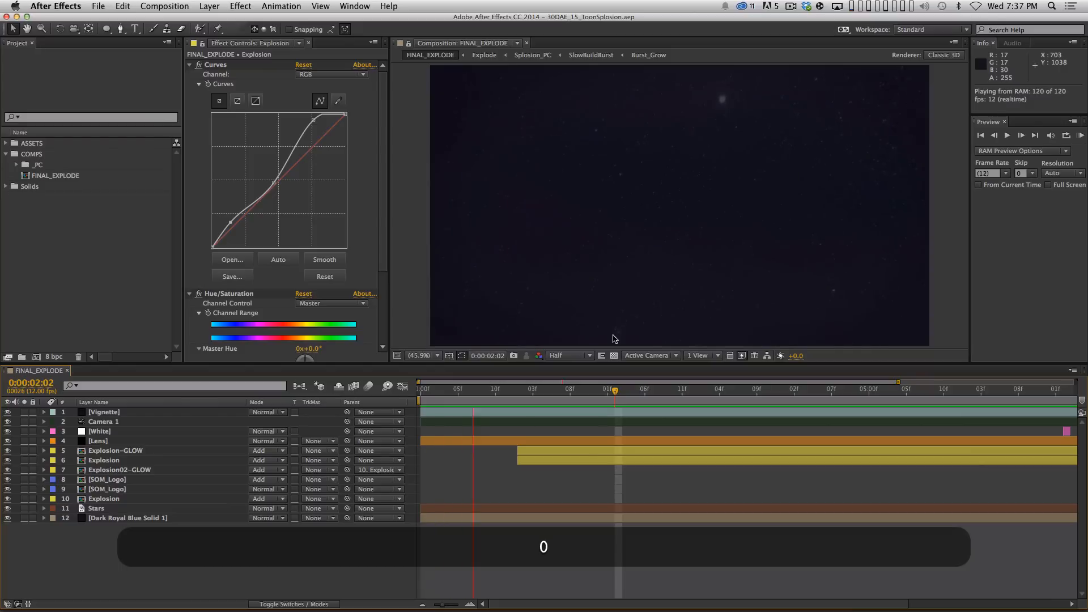
key("space")
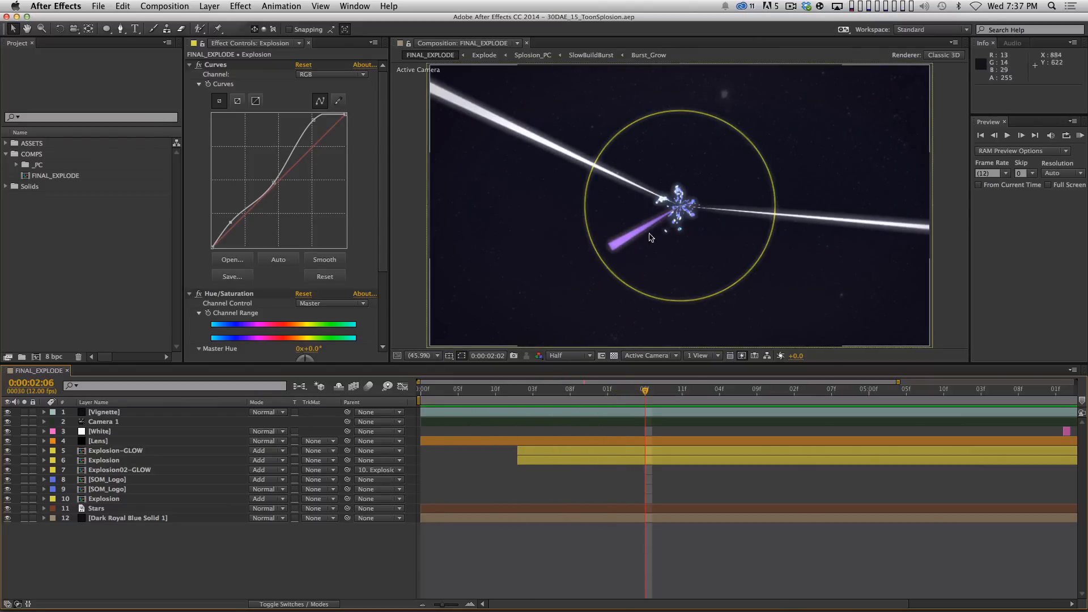
- Switch to Chrome, watch part of the "2D FX sakuga compilation" Vimeo video for reference, and return to After Effects
key("super+Tab")
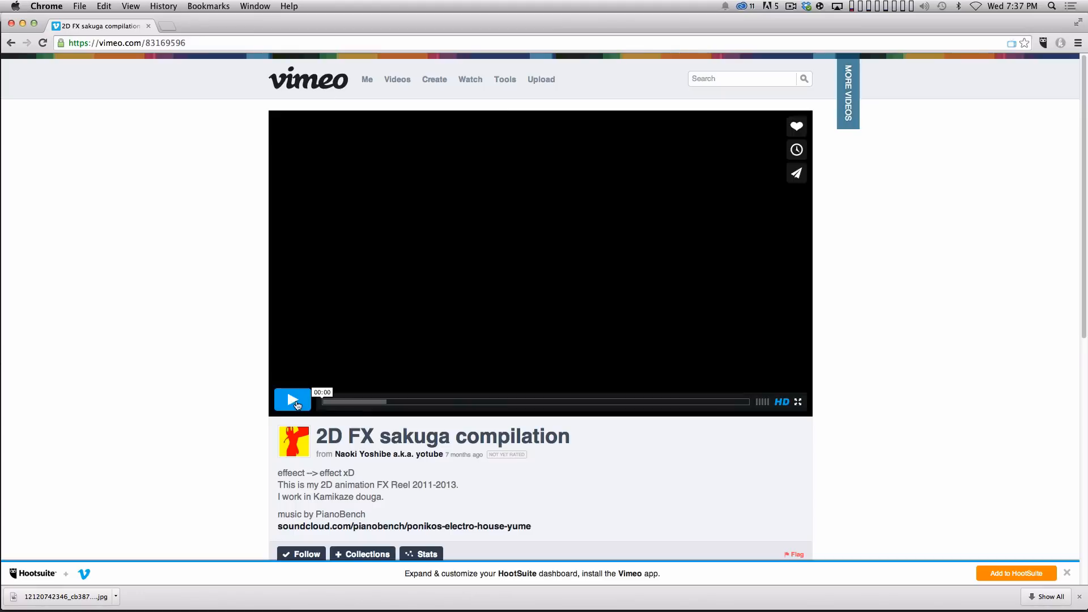
left_click(293, 400)
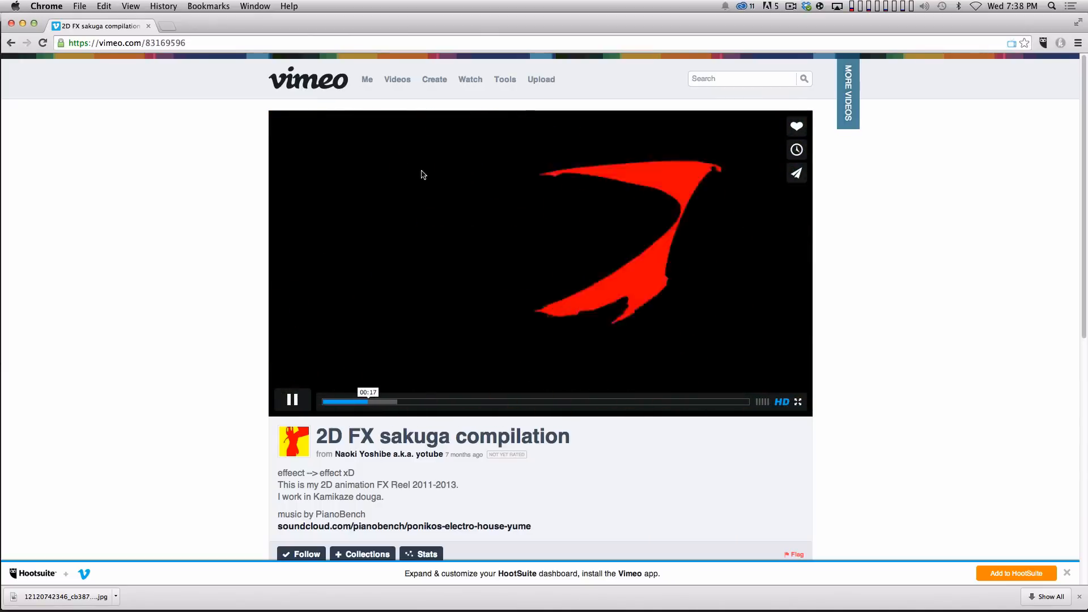
left_click(292, 400)
key("super+Tab")
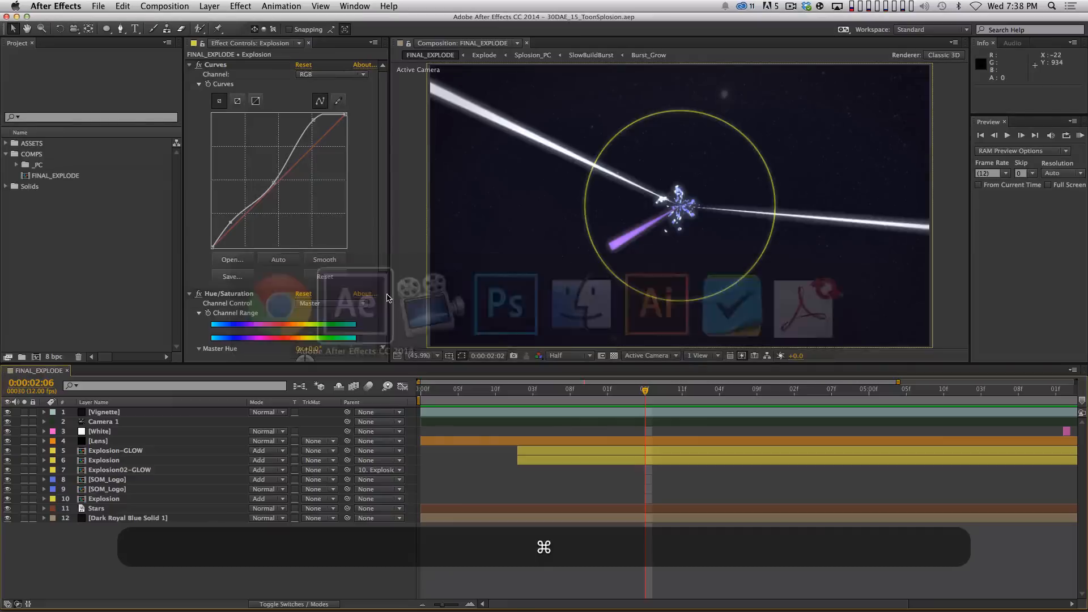
- Scrub to 0:00:01:06 in FINAL_EXPLODE and replay the RAM preview of the first burst
left_click(488, 390)
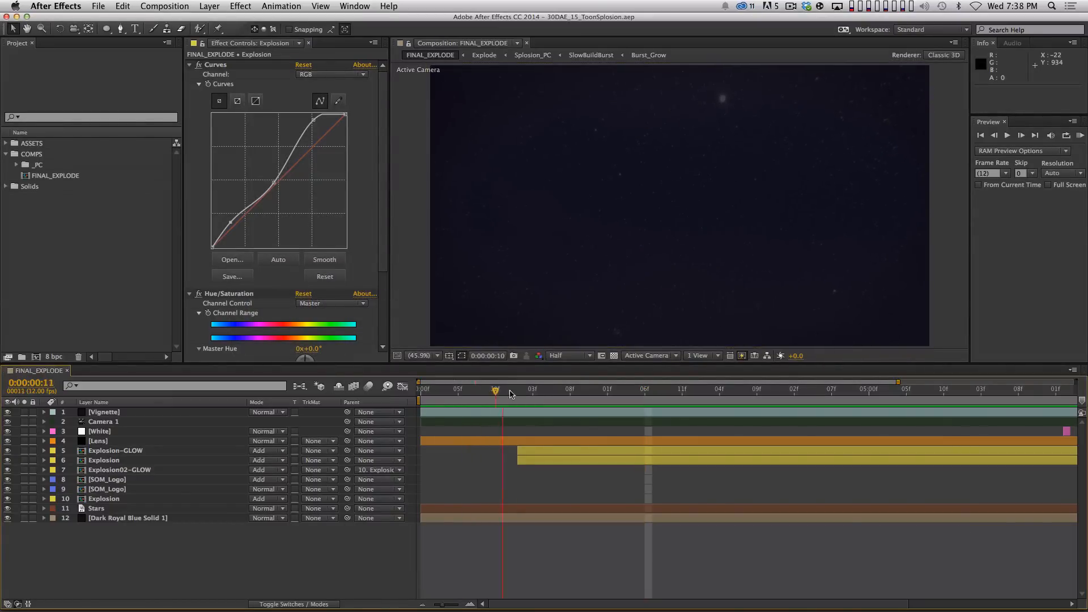
left_click_drag(511, 391, 555, 390)
key("KP_0")
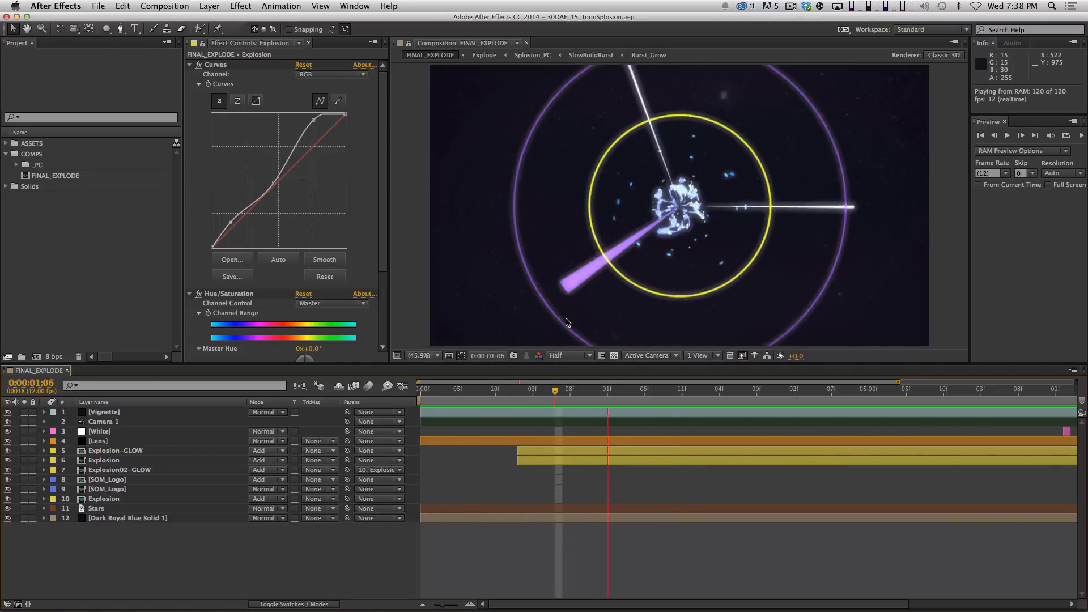
key("space")
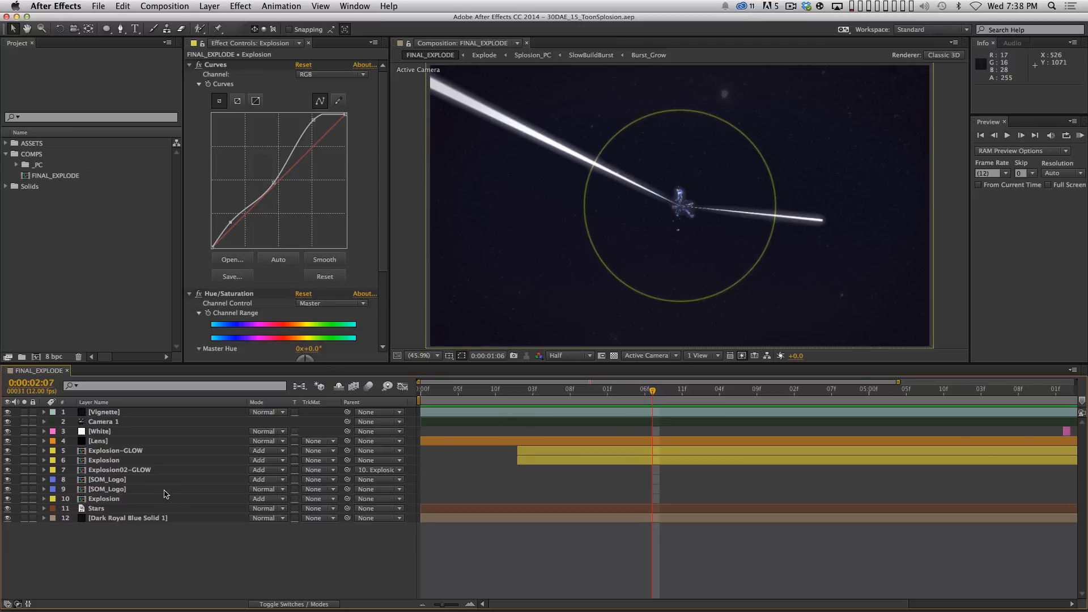
- Open the lower Explosion layer's precomp, enter its nested Splosion_PC comp and go to 0:00:00:09
double_click(119, 504)
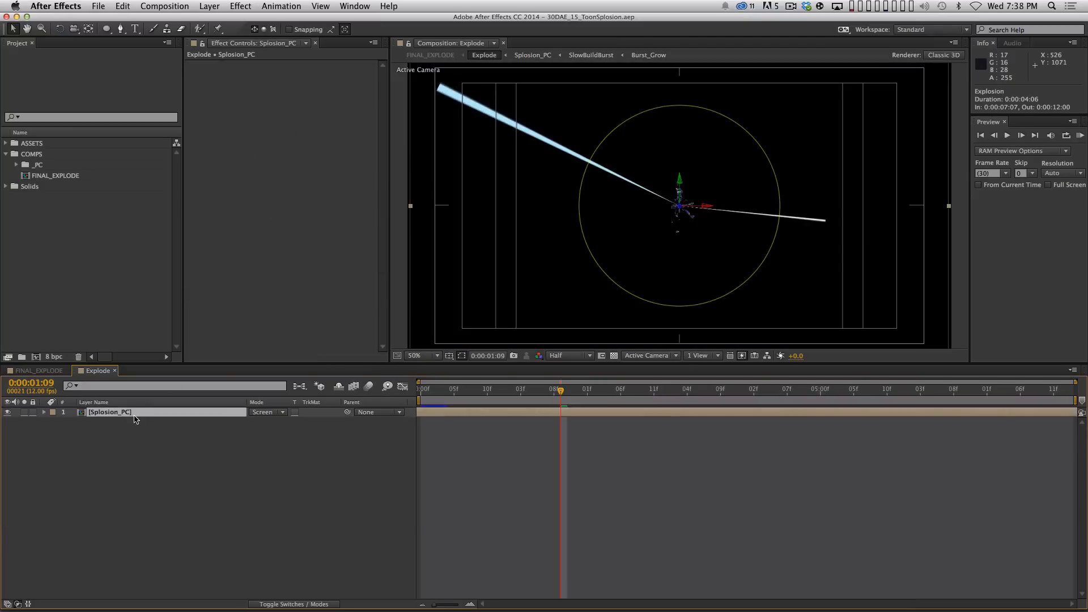
double_click(134, 422)
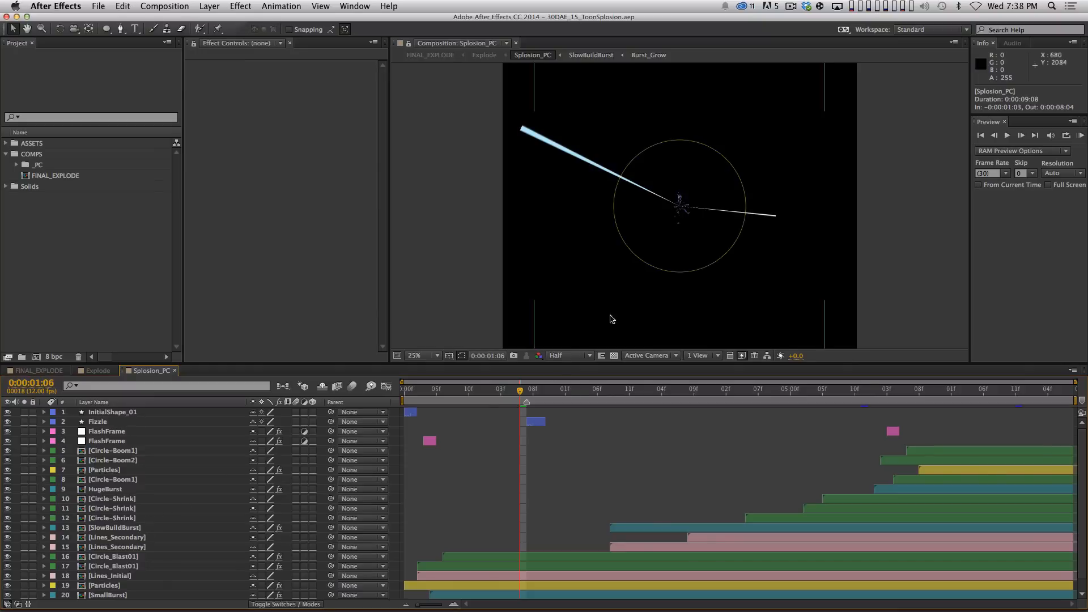
mouse_move(474, 397)
left_mouse_down()
mouse_move(420, 396)
mouse_move(462, 394)
left_mouse_up()
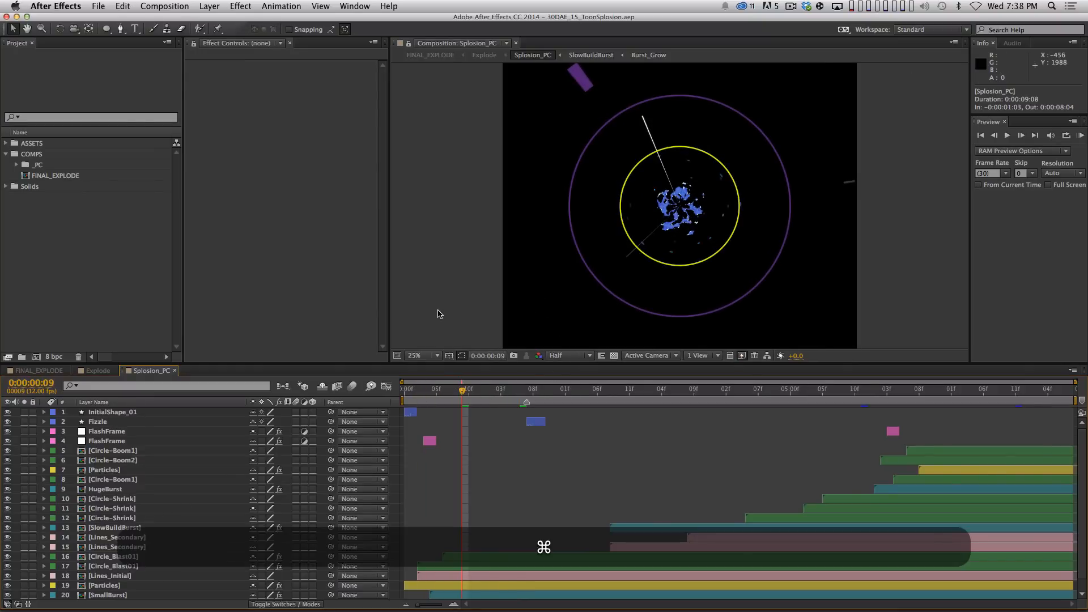
- Check Splosion_PC's composition settings and run a RAM preview of the comp
left_click_drag(705, 276, 624, 160)
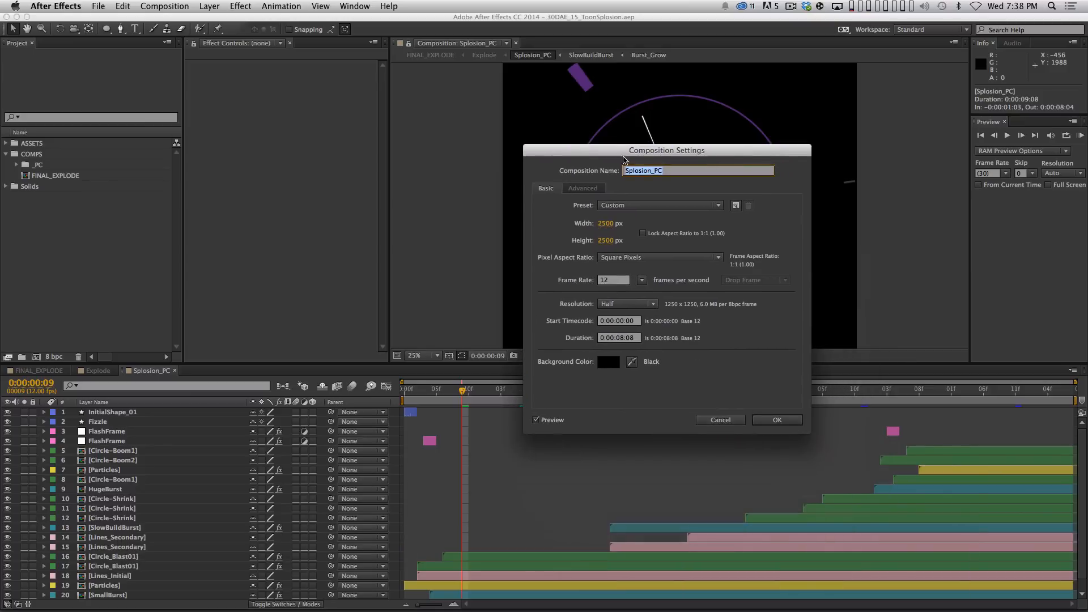
key("Return")
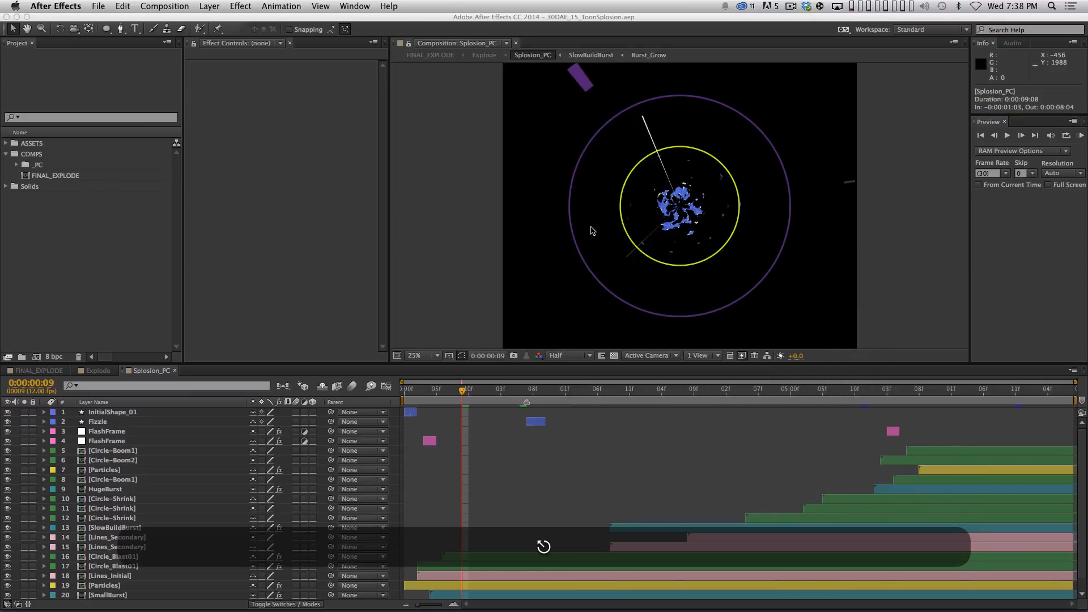
key("0")
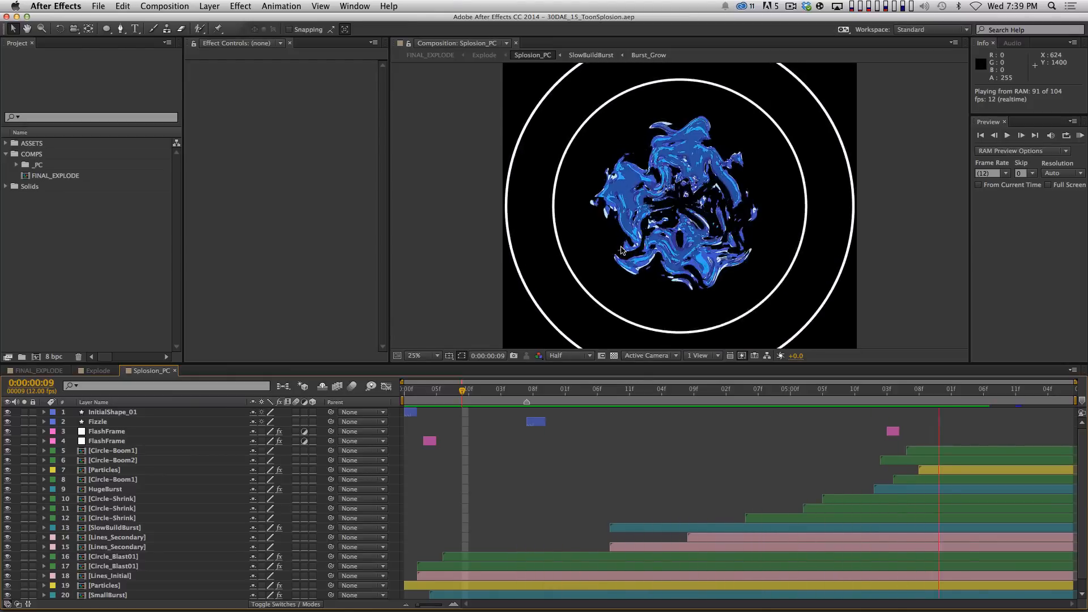
key("space")
- Solo the SmallBurst layer, play it from near the comp's start, and unsolo it
scroll(436, 481, "down", 1)
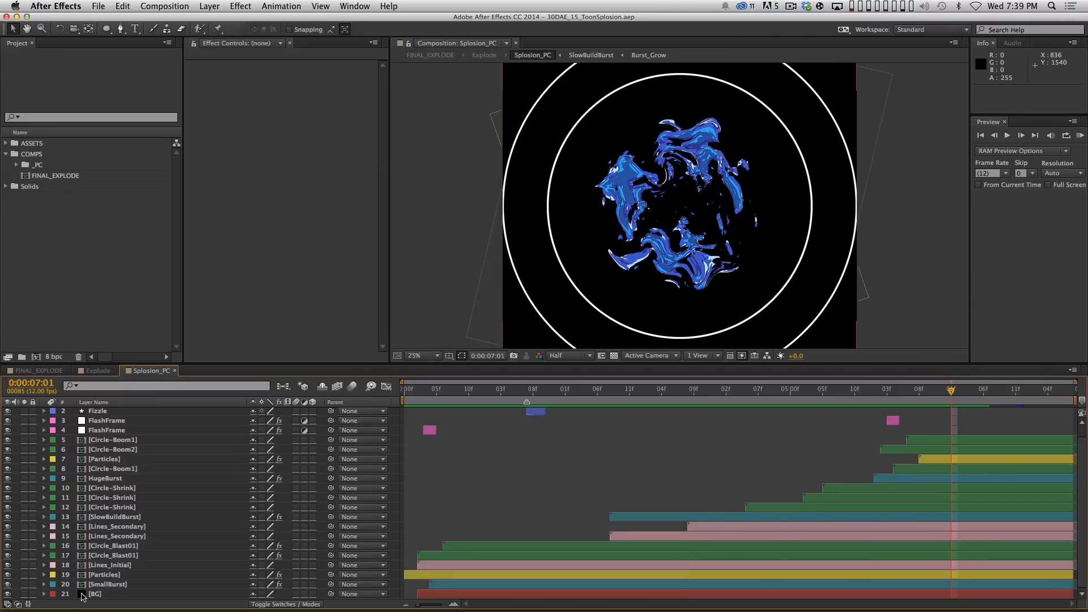
left_click(97, 586)
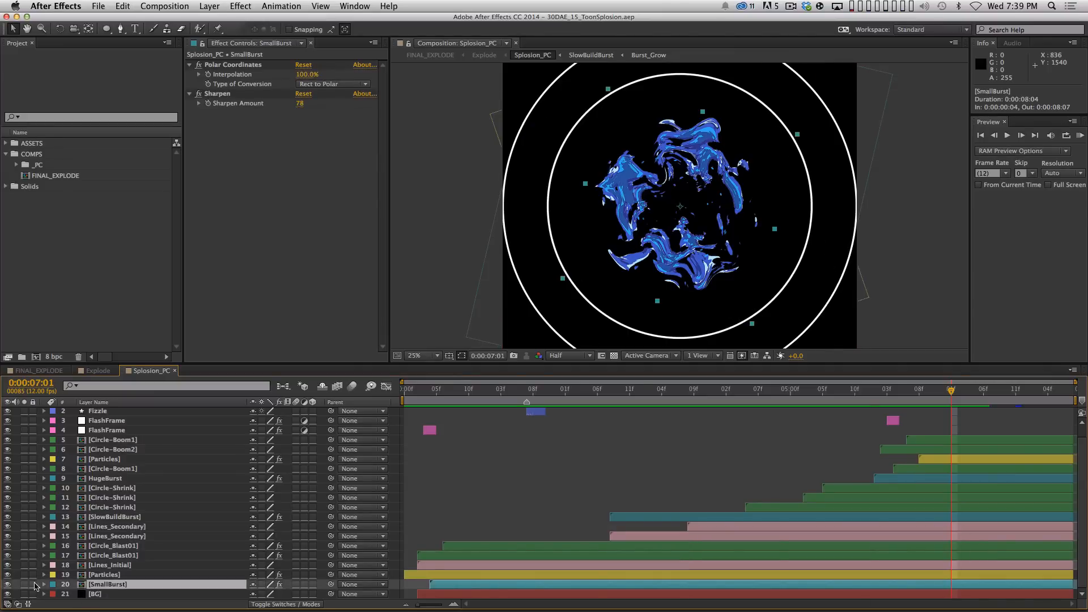
left_click(25, 585)
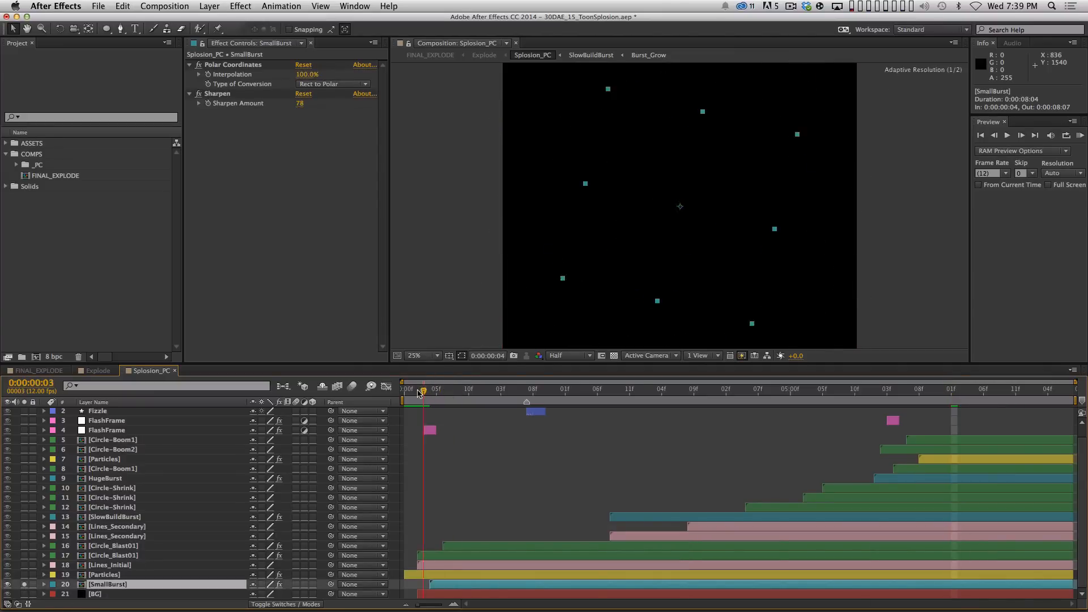
left_click_drag(419, 392, 410, 392)
key("space")
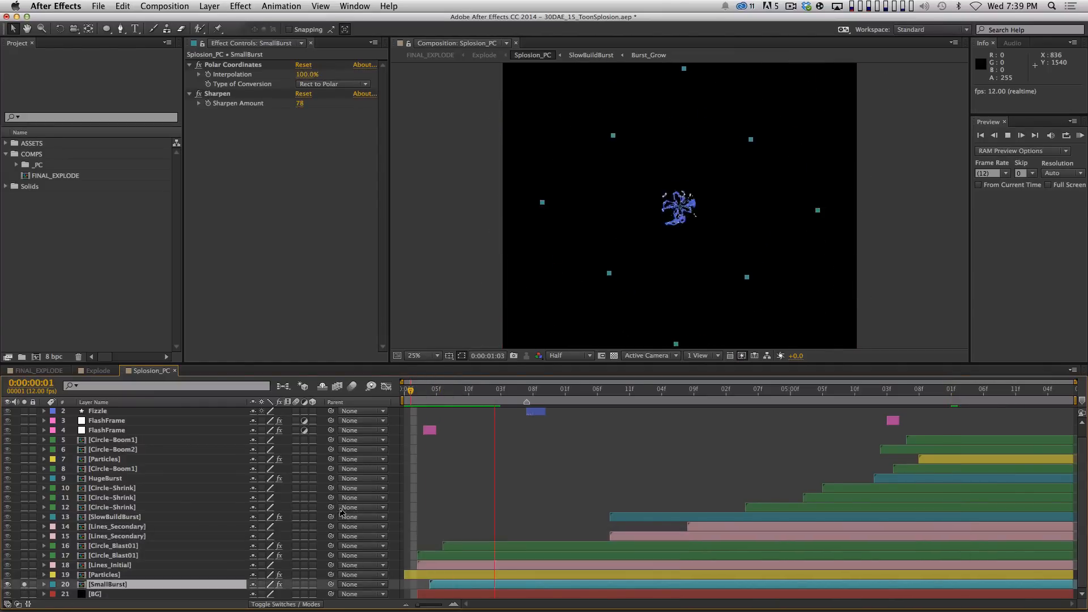
key("space")
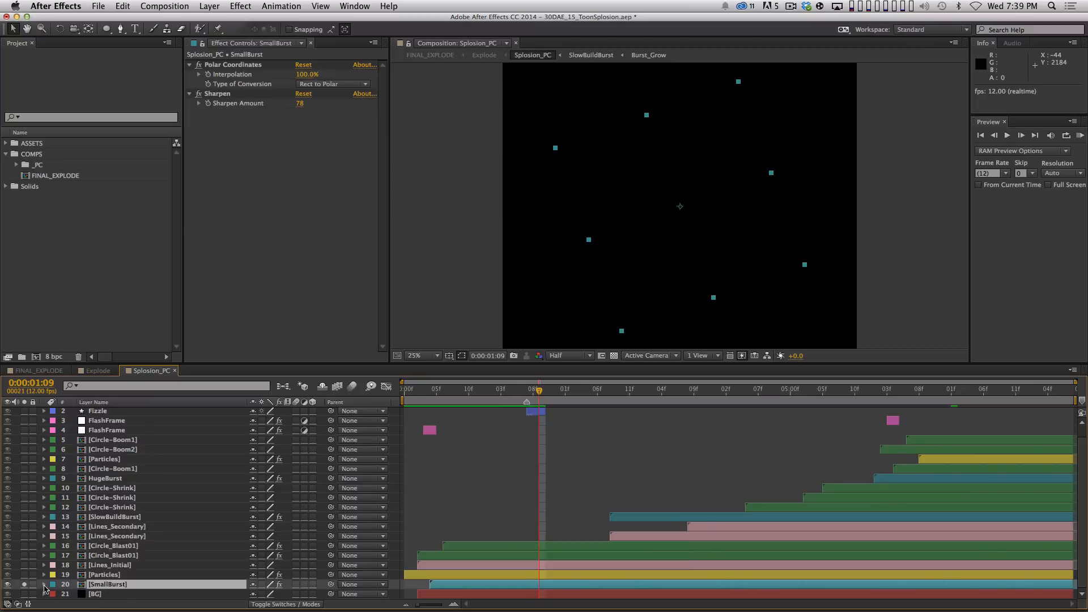
left_click(24, 584)
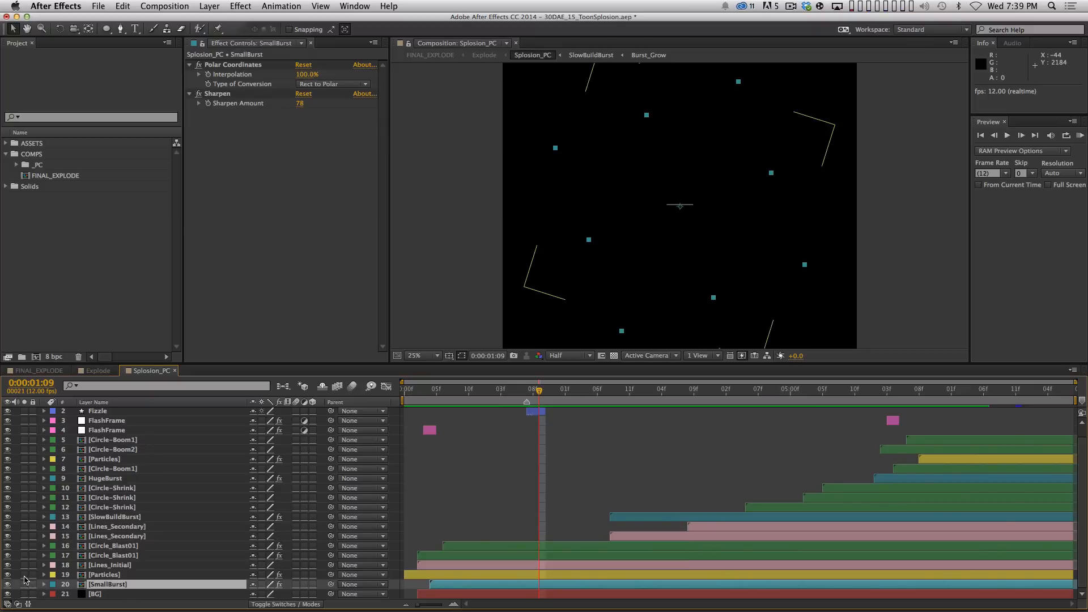
- Solo the Lines_Initial layer and play it repeatedly from the first frame
left_click(104, 564)
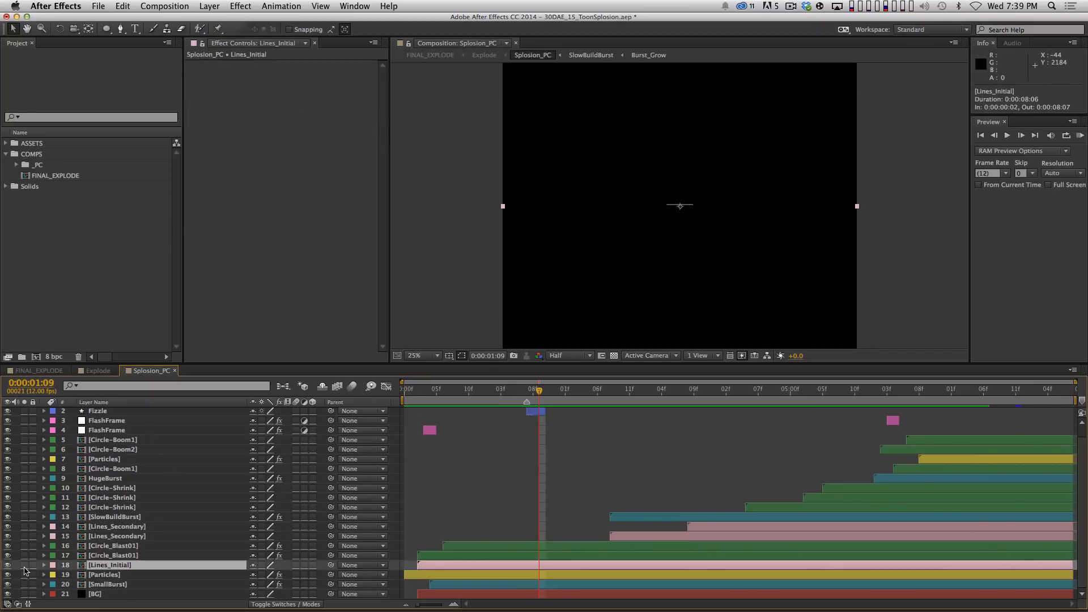
key("Home")
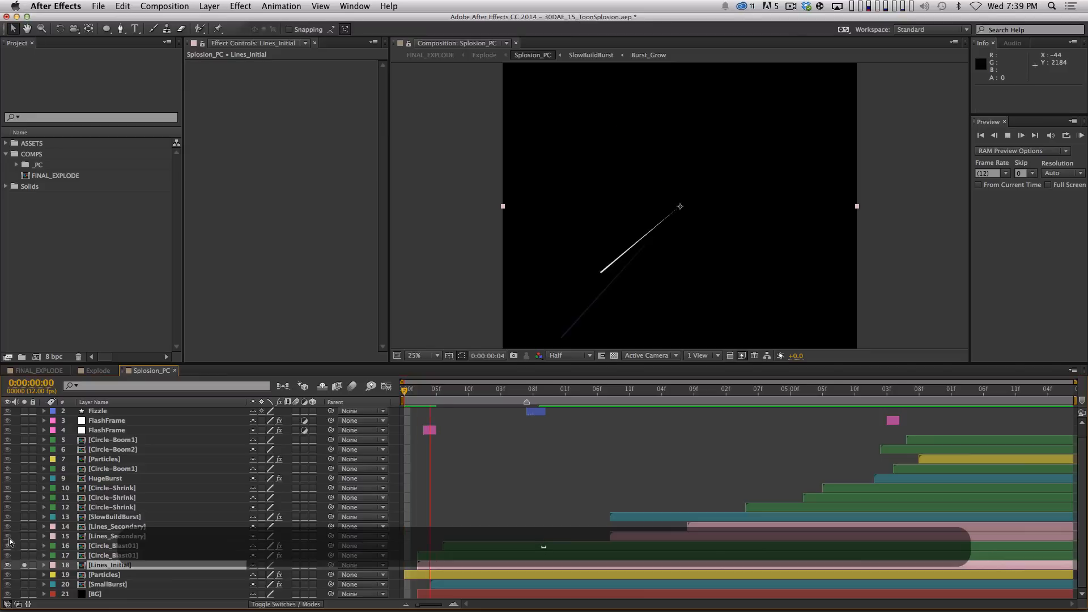
key("space")
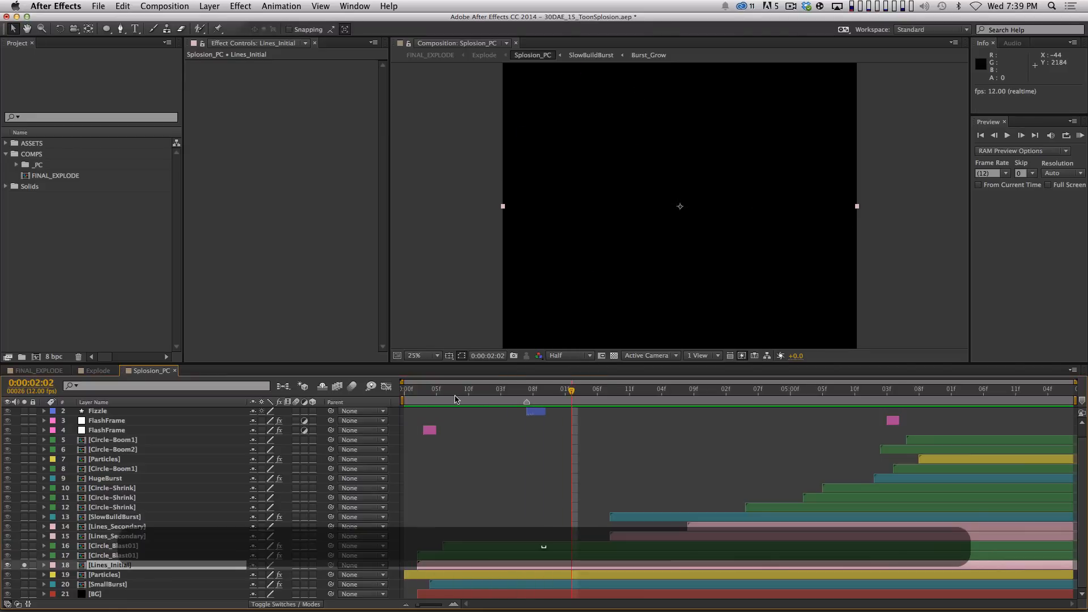
key("Home")
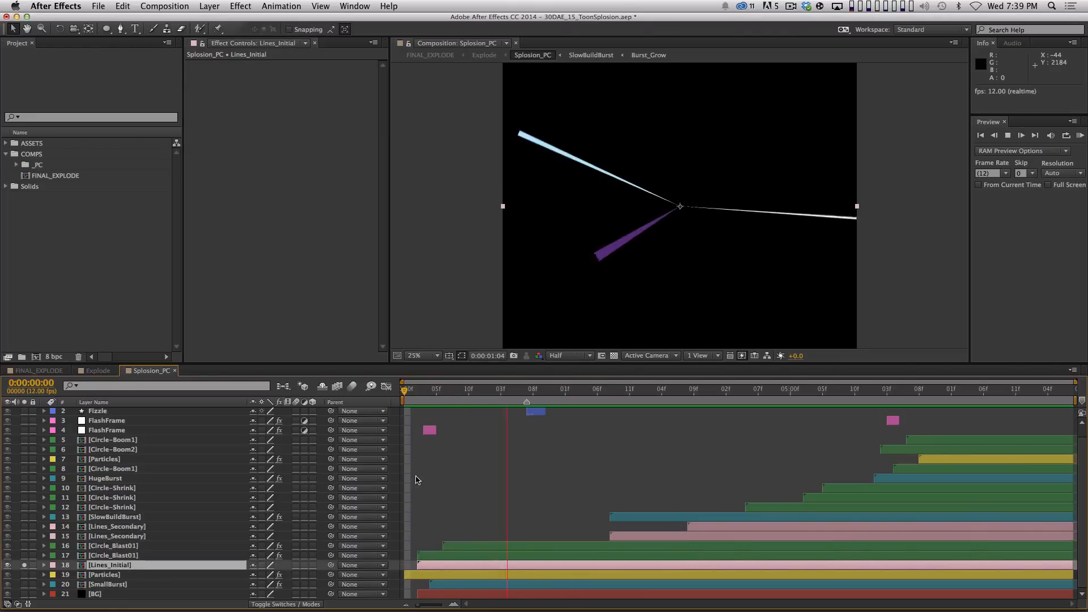
key("space")
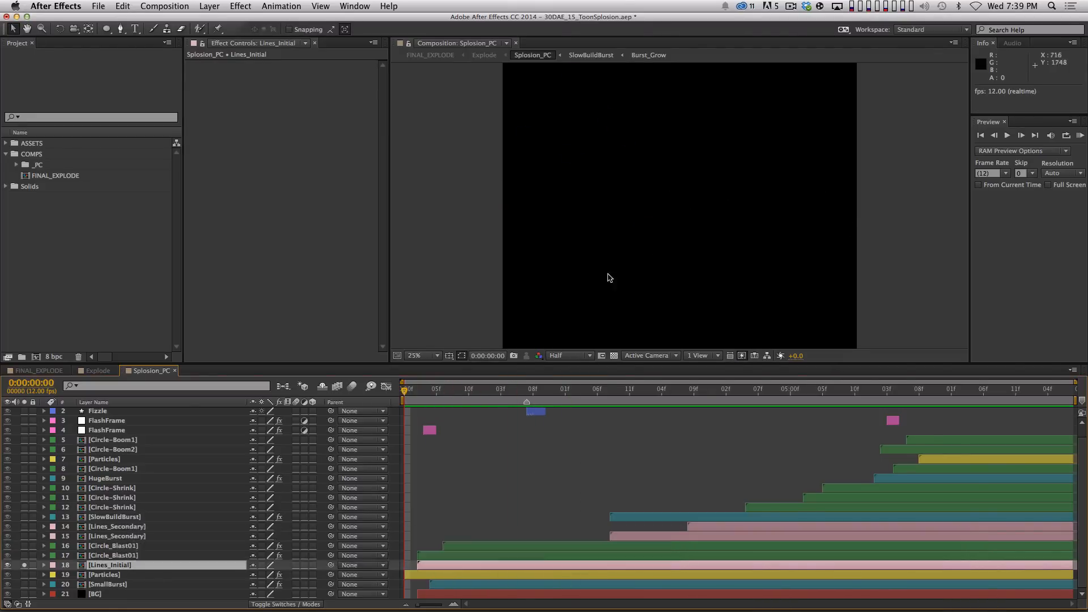
key("Home")
key("space")
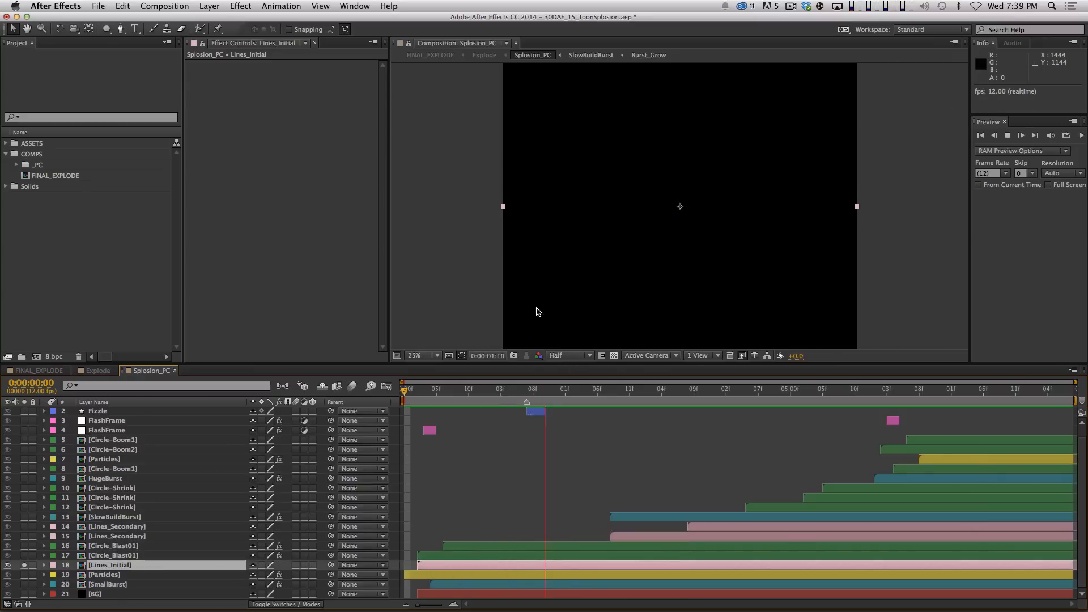
key("space")
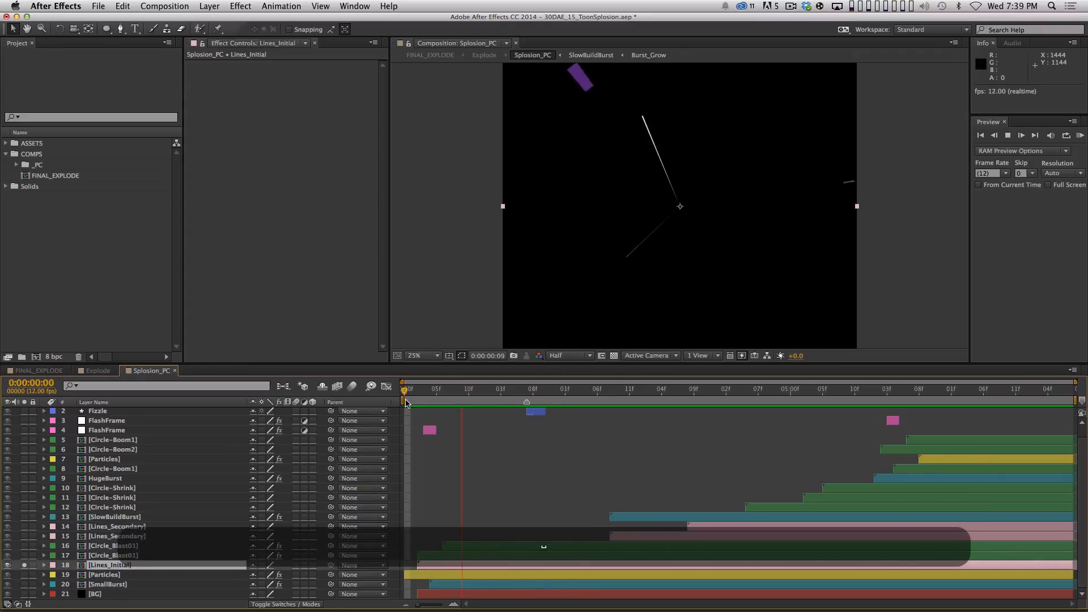
- Step through the soloed lines from frame 4 to frame 6 and scrub back to the comp's start
left_click(431, 396)
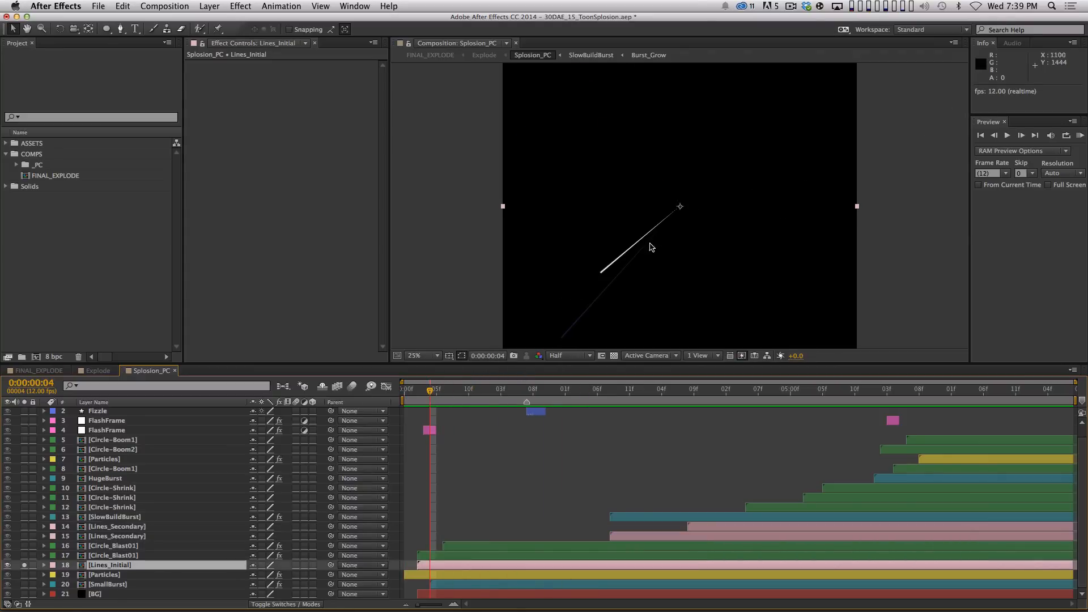
key("Page_Down")
key("Page_Down")
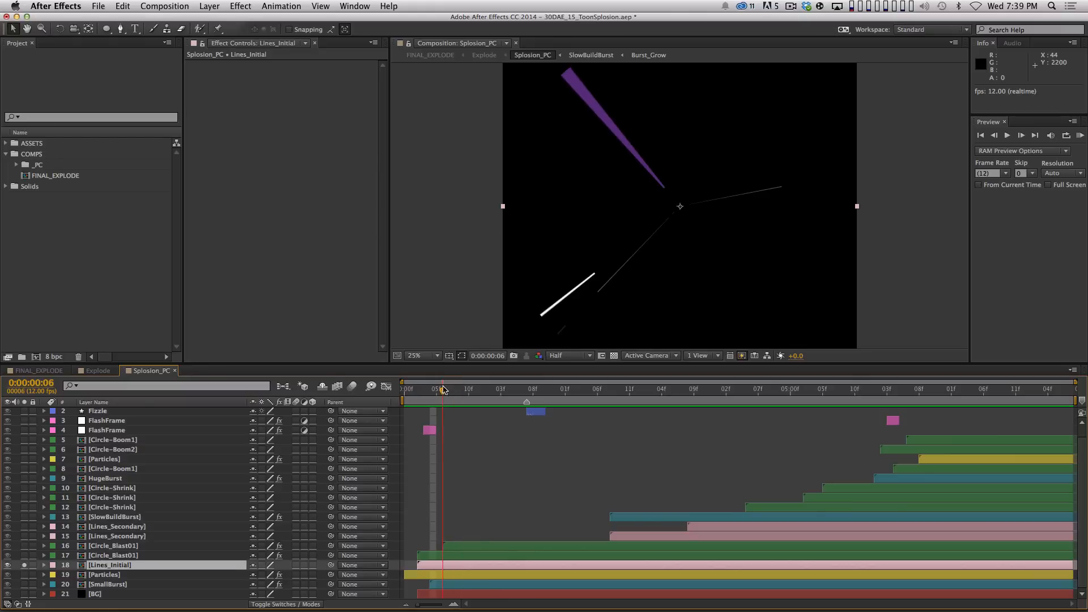
left_click_drag(469, 391, 399, 400)
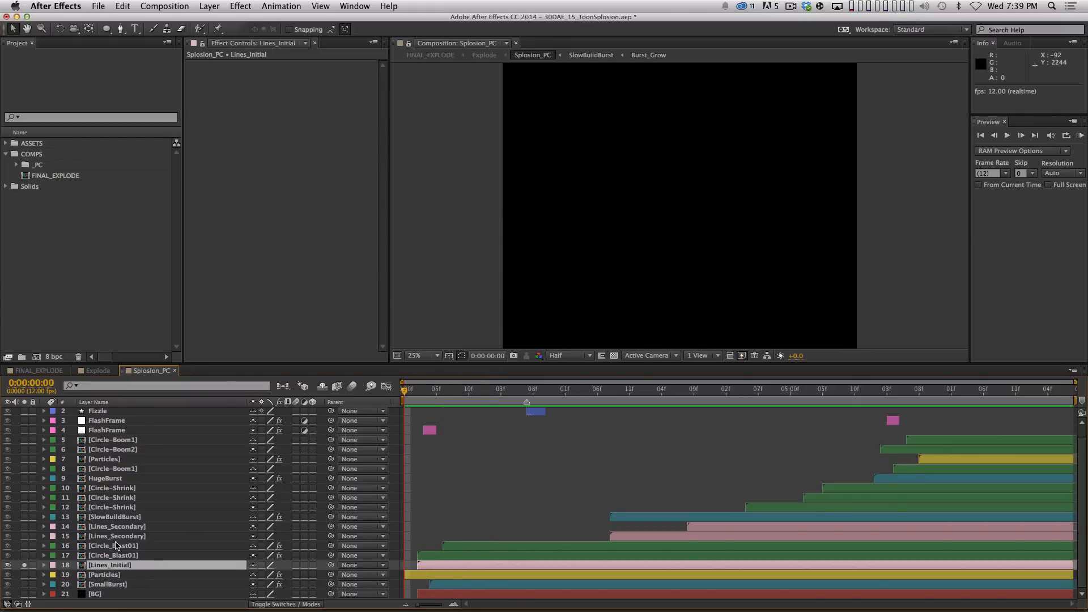
- Open the Lines_Initial precomp, go to frame 2, show the layer switches and hide the polar adjustment layer
double_click(123, 565)
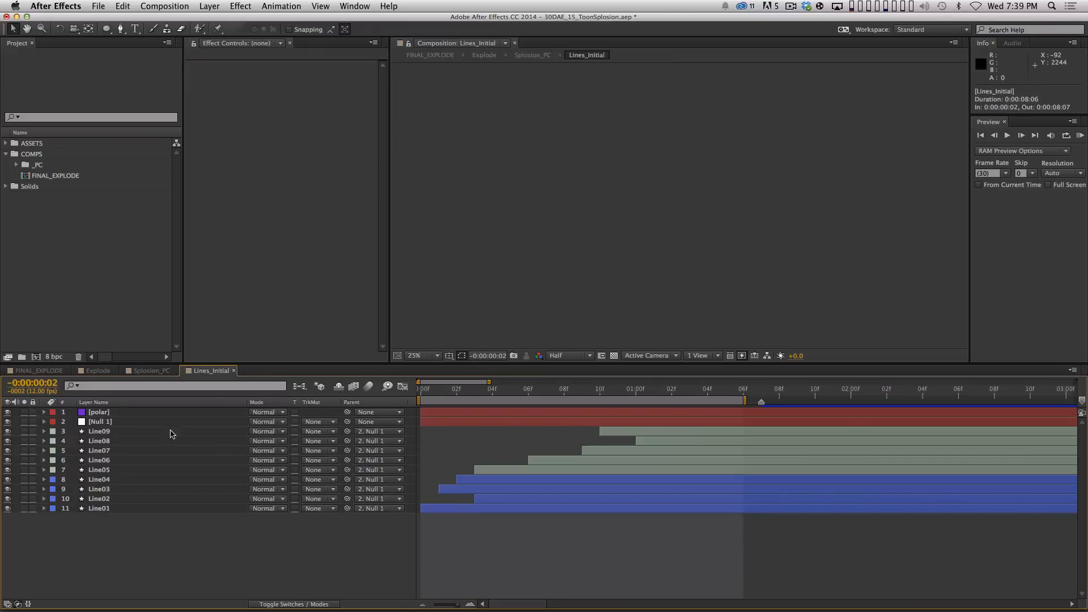
left_click_drag(429, 392, 456, 391)
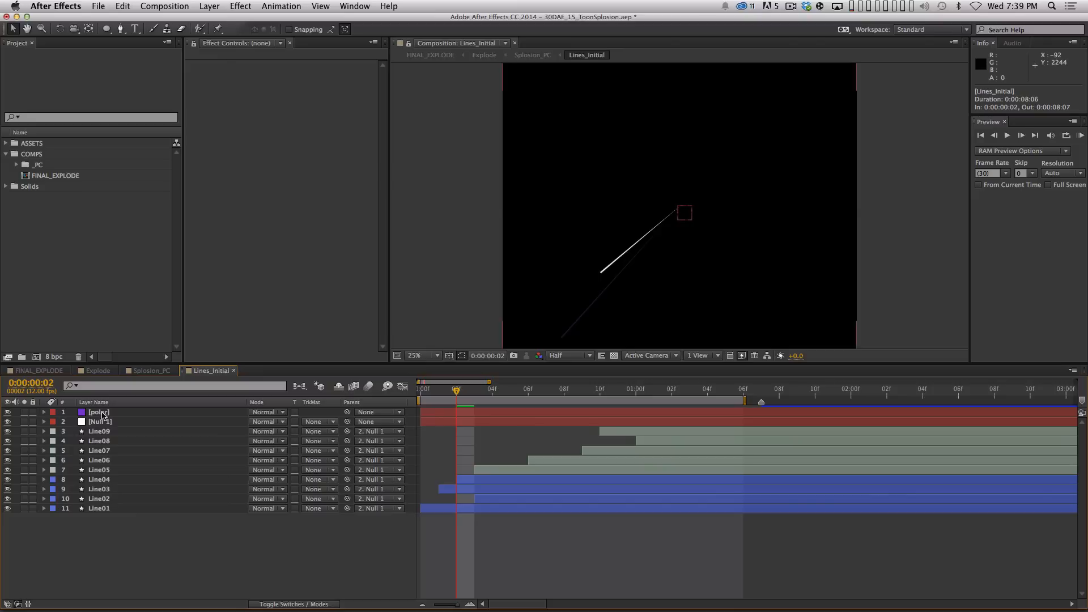
left_click(101, 413)
key("F4")
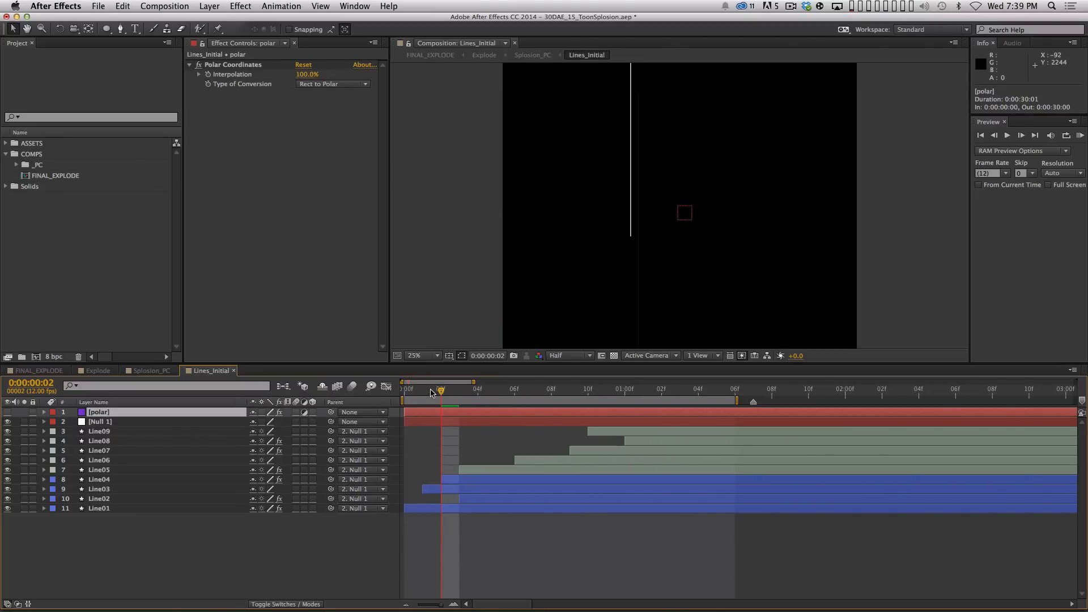
- Play the Lines_Initial comp from its first frame with the polar layer hidden, and scrub back to the start
key("KP_0")
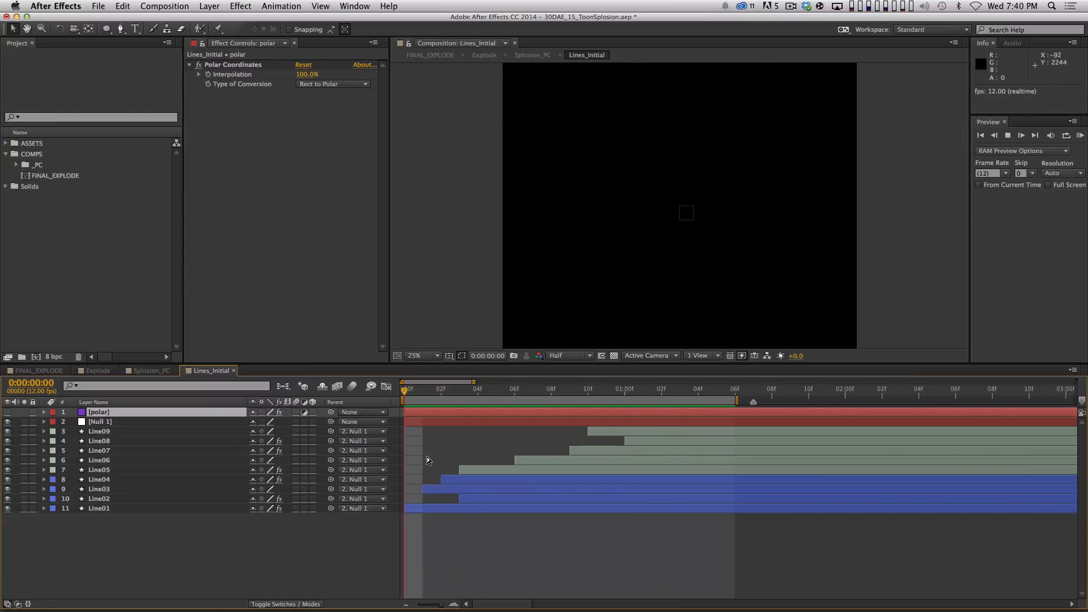
key("space")
left_click_drag(430, 391, 357, 453)
- Select Line01 and step frame by frame from the comp's start twice to follow its travel past the comp bounds
left_click(142, 510)
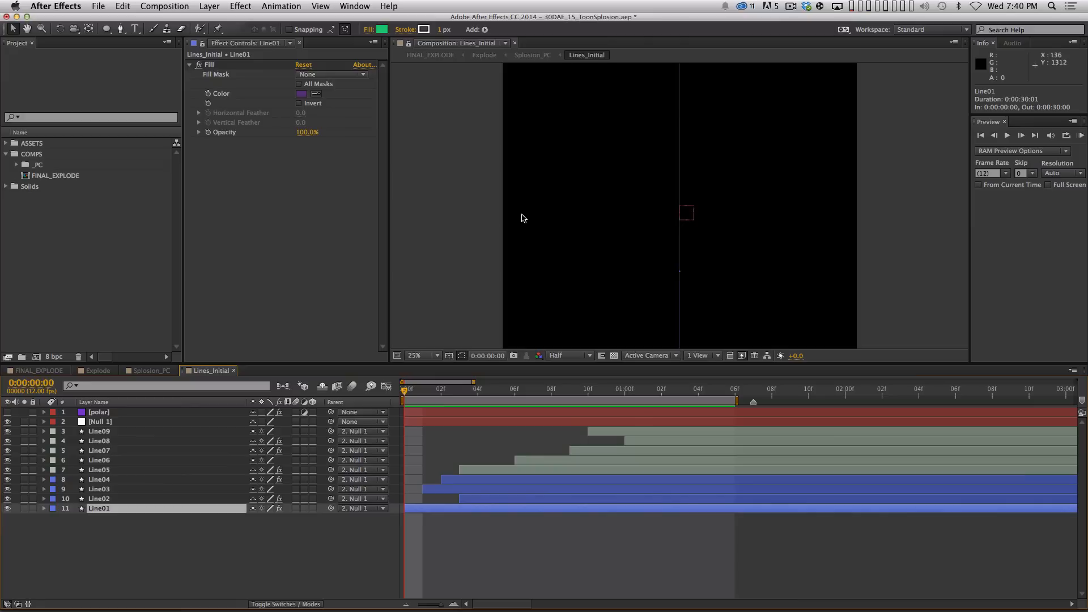
key("comma")
key("comma")
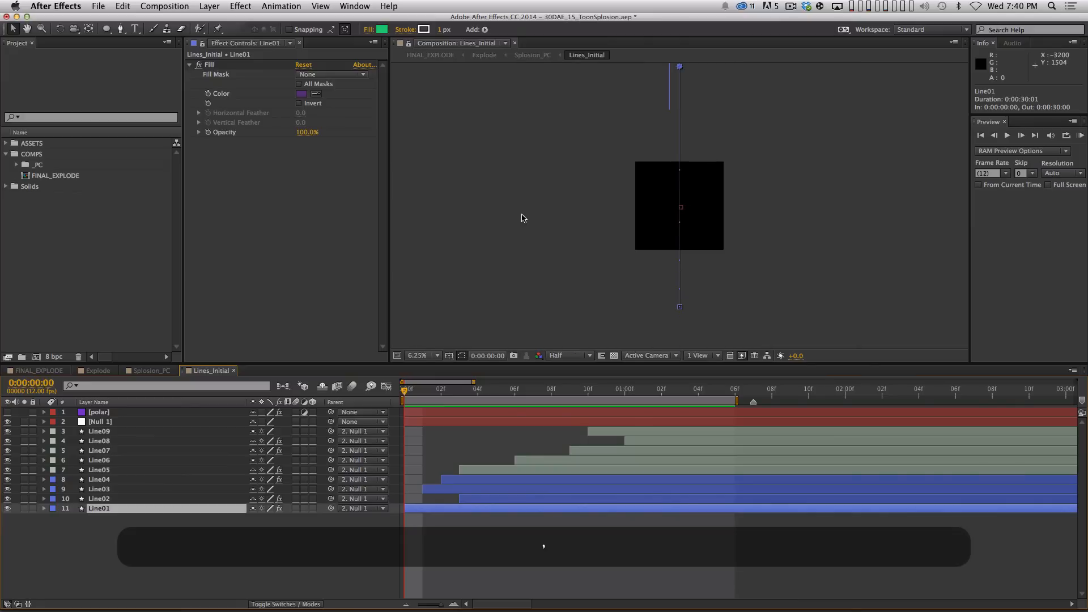
key("Page_Down")
key("Page_Down")
key("Page_Down")
key("Page_Down")
key("Page_Down")
key("Page_Down")
key("Page_Down")
key("Page_Down")
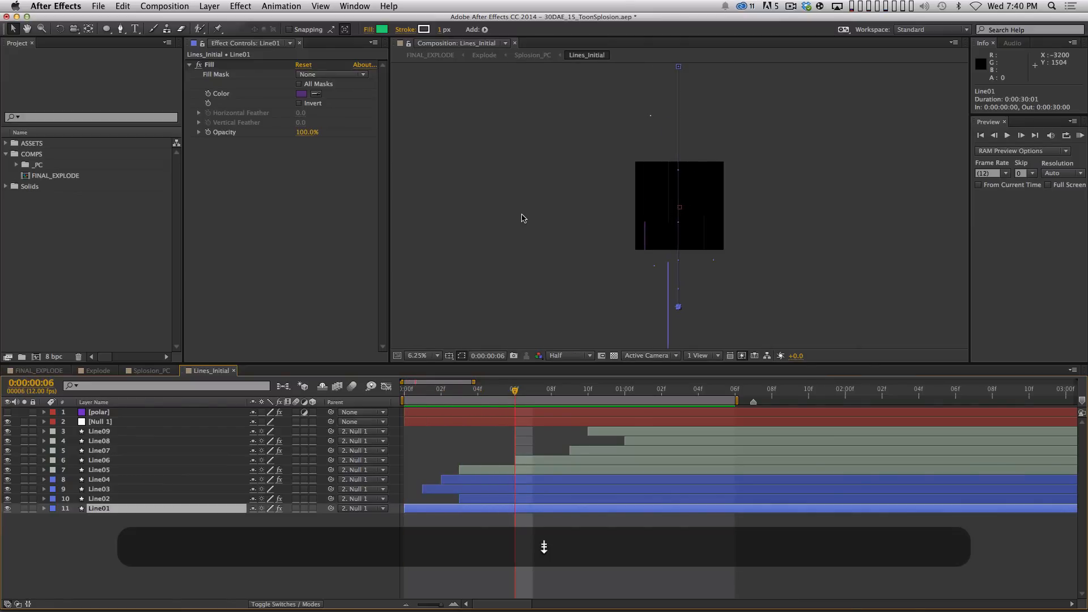
key("Home")
key("Page_Down")
key("Page_Down")
key("Page_Down")
key("Page_Down")
key("Page_Down")
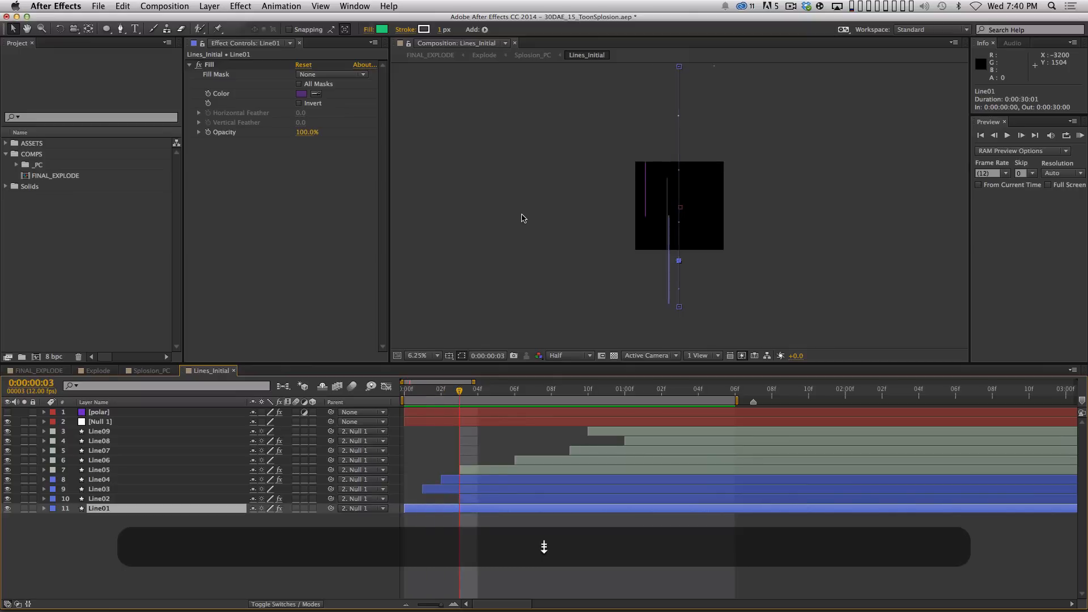
left_click(309, 568)
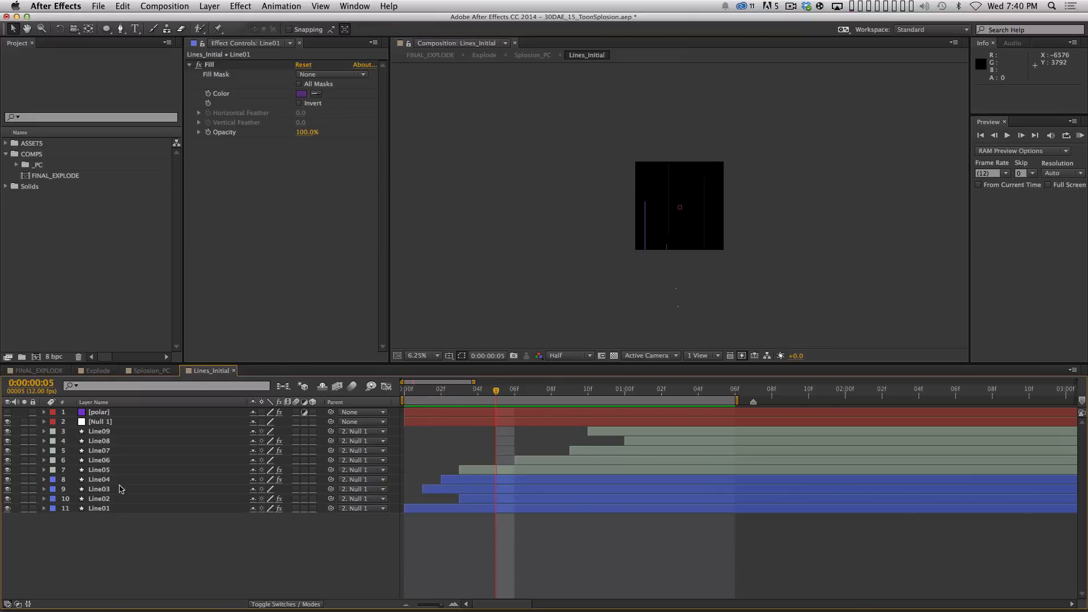
- Reveal Line01's position and examine its separate X Position and keyframed Y Position properties
key("period")
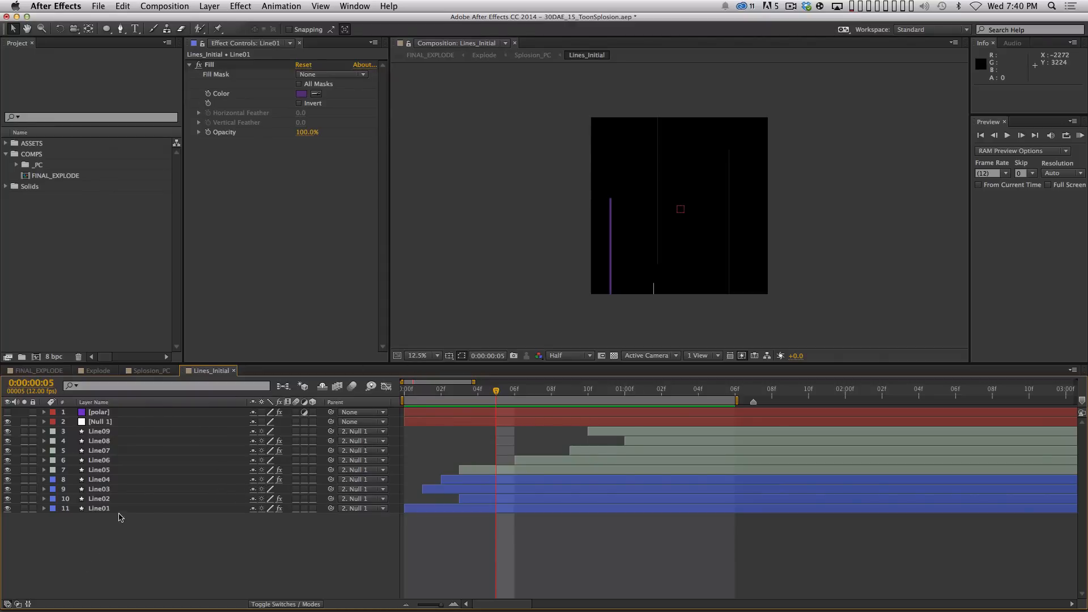
left_click(141, 509)
key("p")
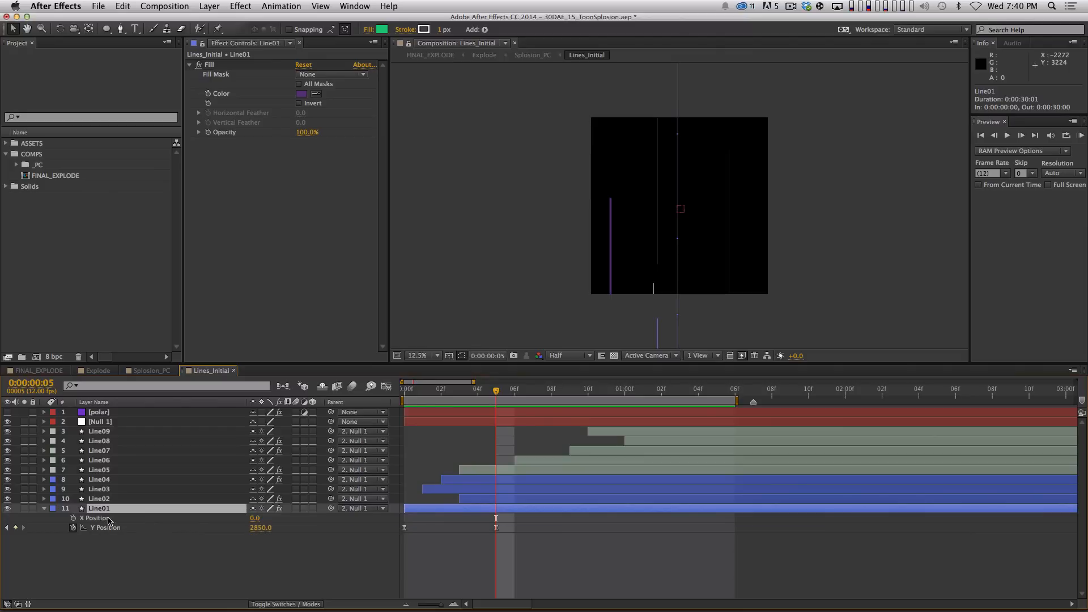
left_click(136, 531)
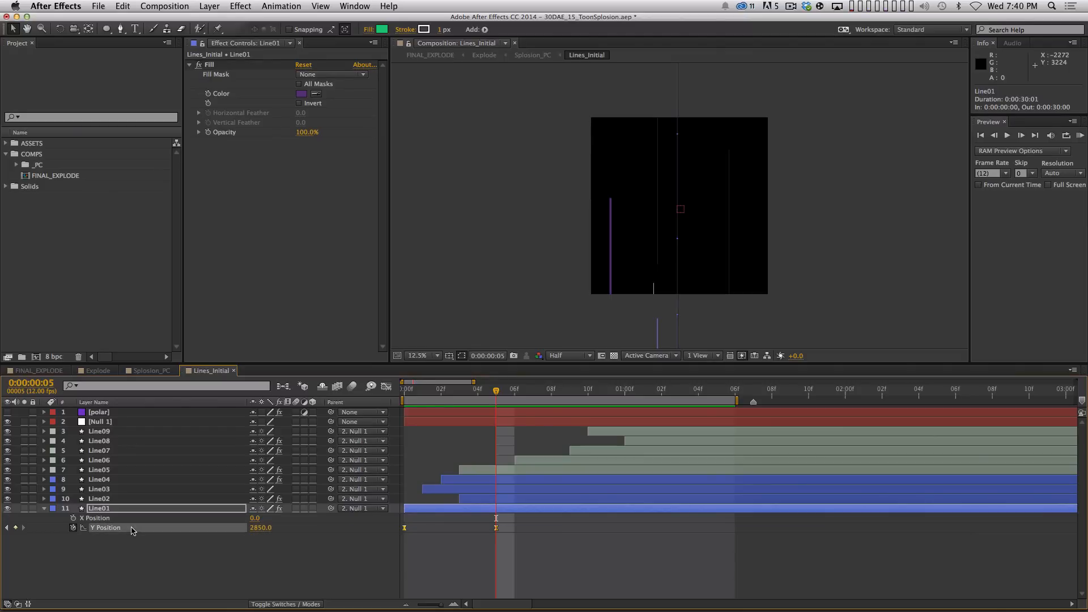
left_click(128, 547)
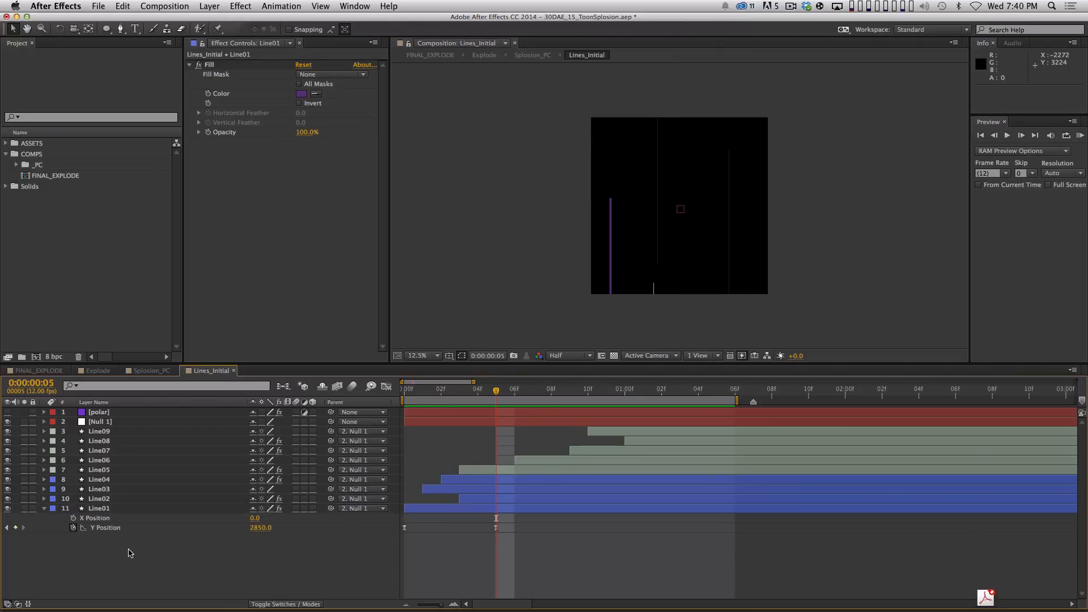
left_click(118, 519)
left_click(128, 580)
- Duplicate the Line01 layer and shift the copy horizontally to an X position of 808
left_click(142, 514)
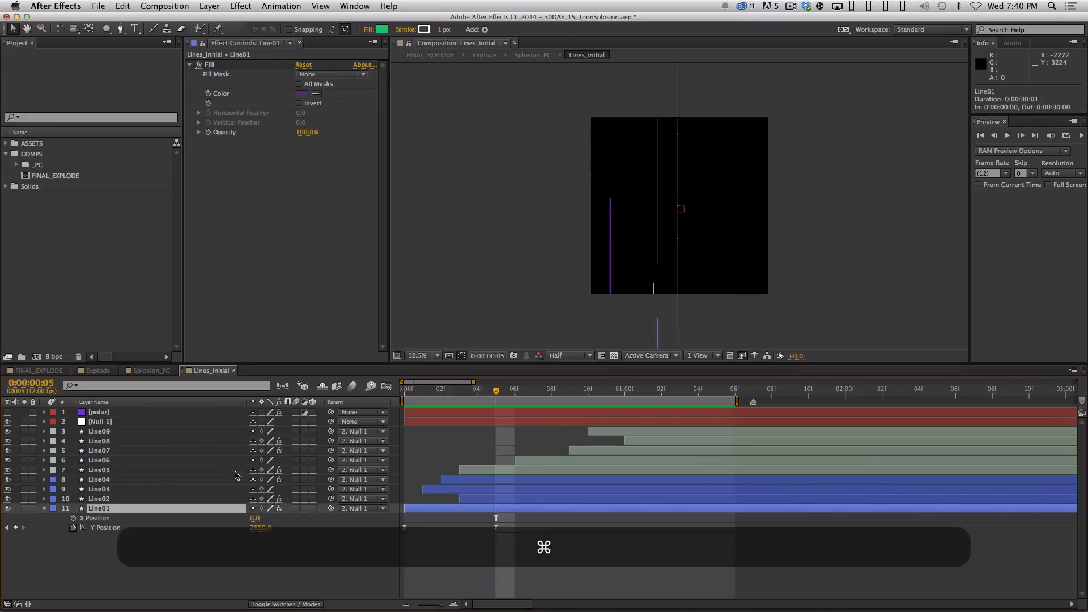
key("cmd+d")
left_click_drag(728, 301, 678, 149)
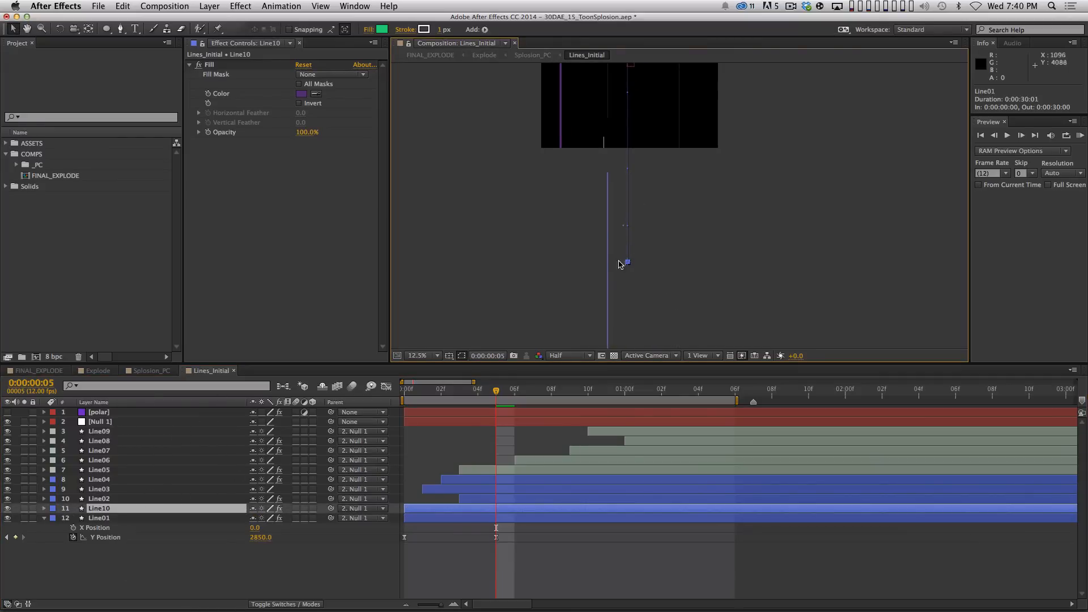
key("shift+Right")
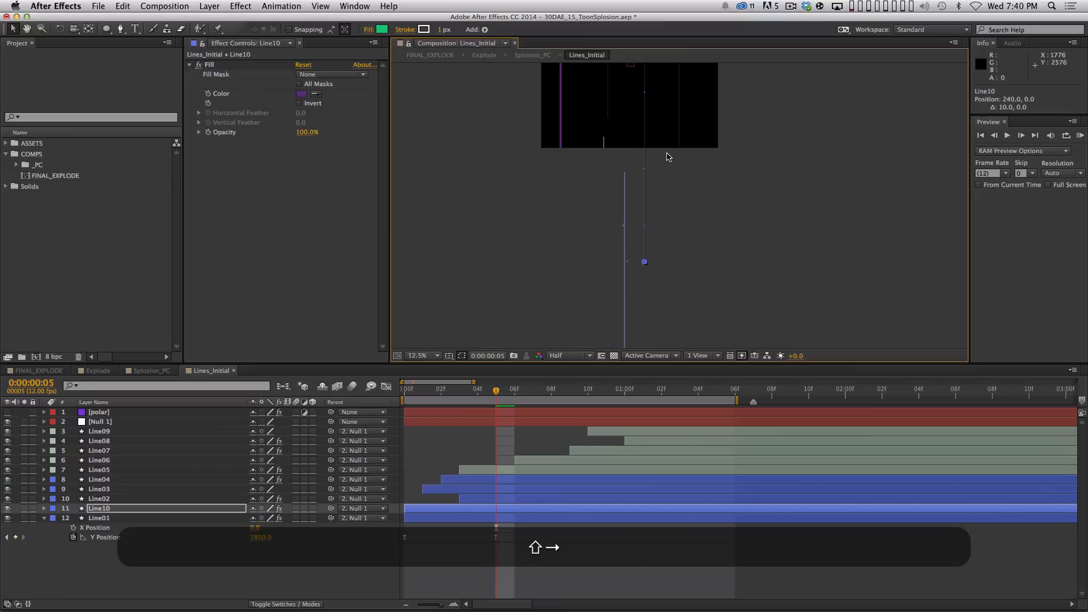
key("shift+Right")
key("shift+Right")
key("shift+Right")
key("shift+Right")
key("shift+Right")
key("shift+Right")
key("shift+Right")
key("shift+Right")
key("shift+Right")
key("shift+Right")
key("shift+Right")
key("shift+Right")
key("shift+Right")
key("shift+Right")
key("shift+Right")
key("shift+Right")
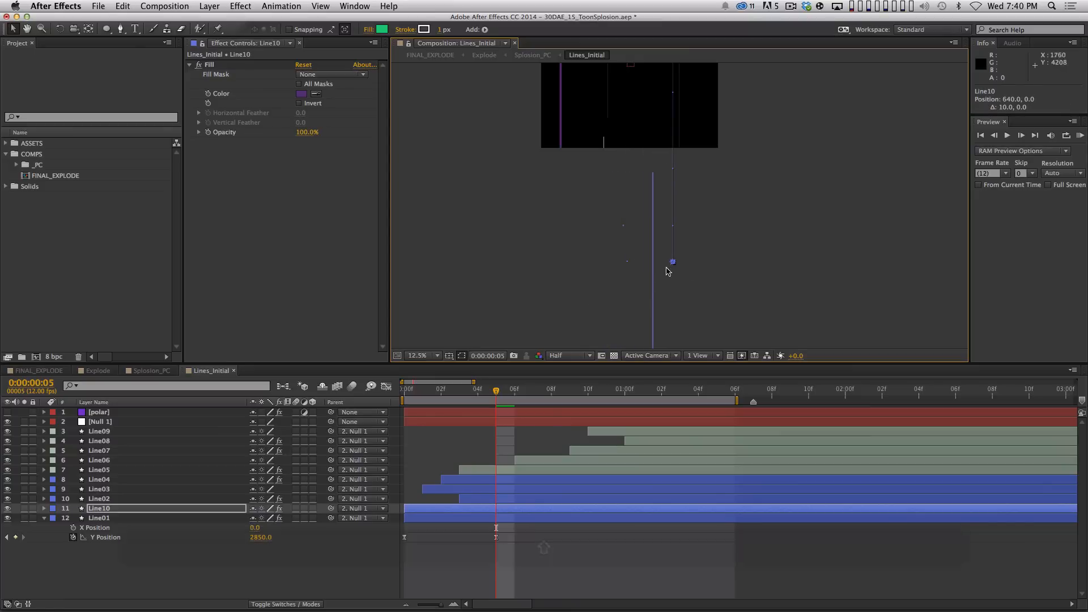
left_click_drag(673, 263, 654, 289)
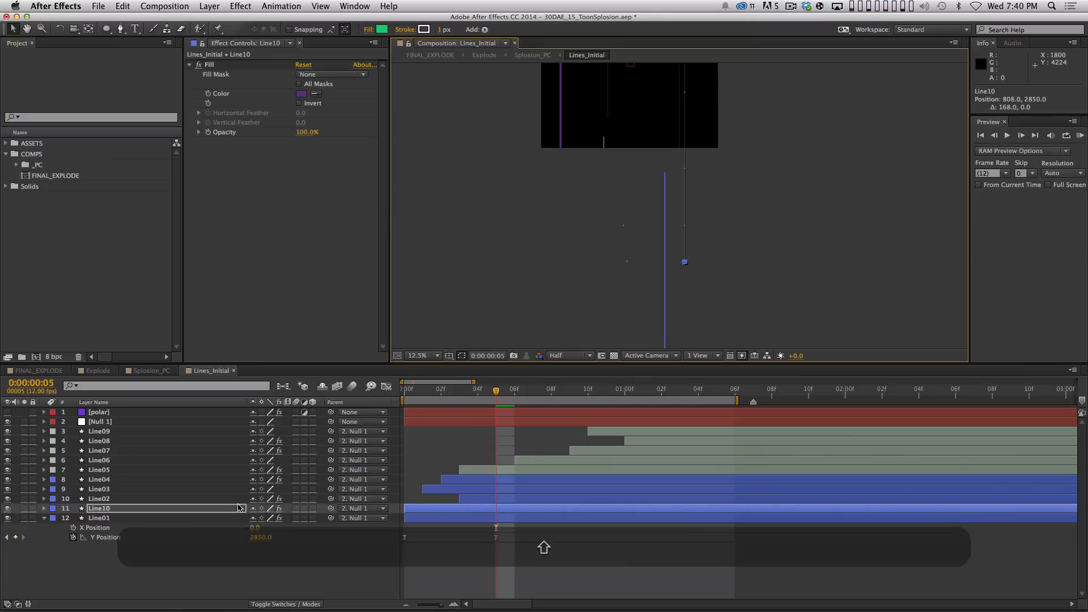
- Reveal the duplicated line's position properties and delete the duplicate layer
left_click(198, 510)
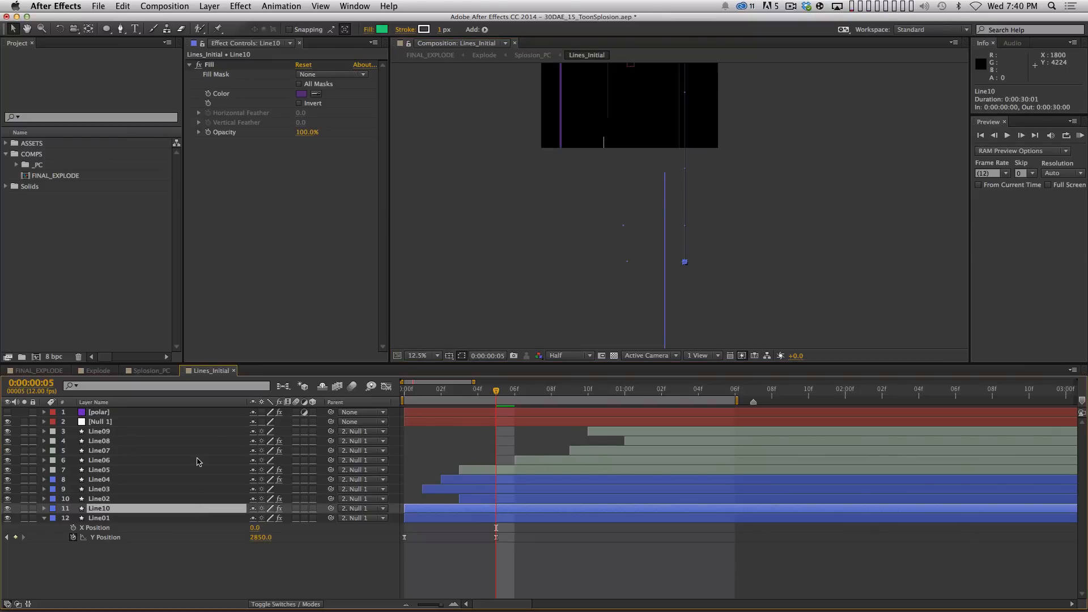
key("p")
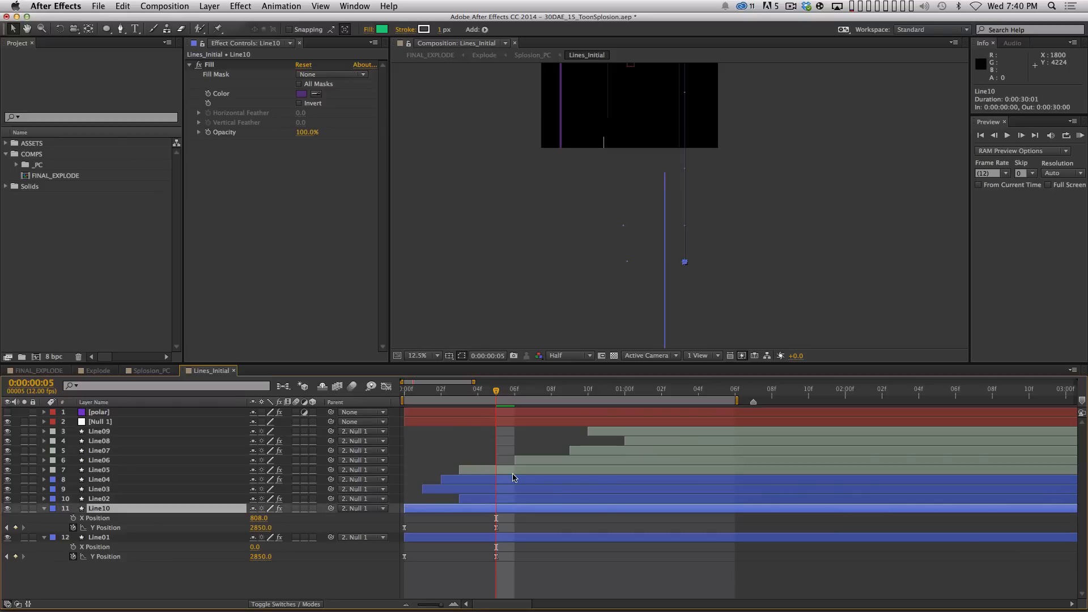
key("BackSpace")
- Play the straight falling lines in Lines_Initial with the polar layer still hidden
scroll(592, 177, "up", 5)
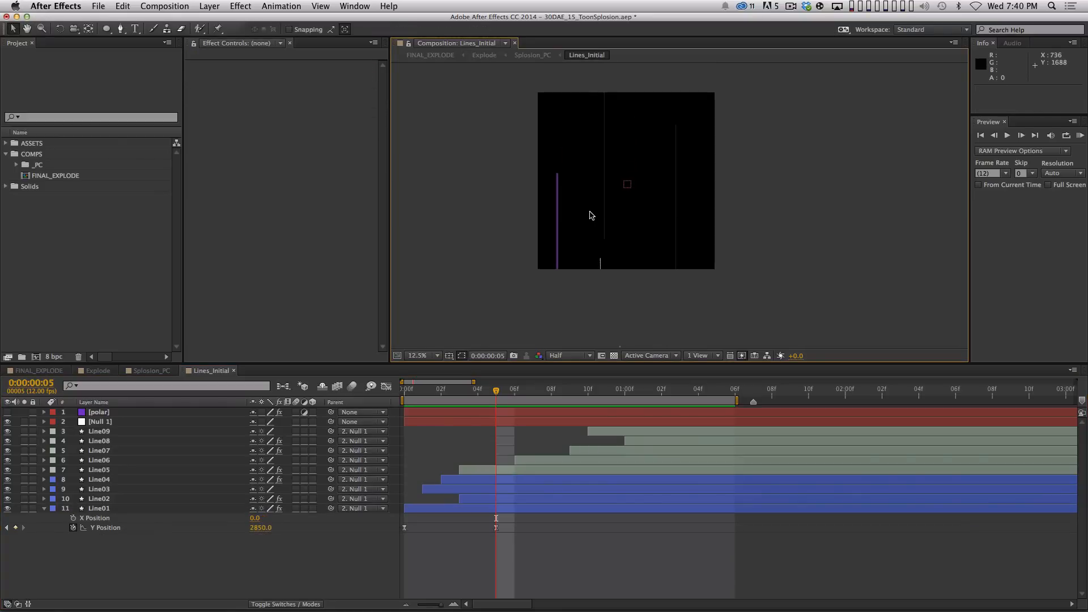
key("KP_0")
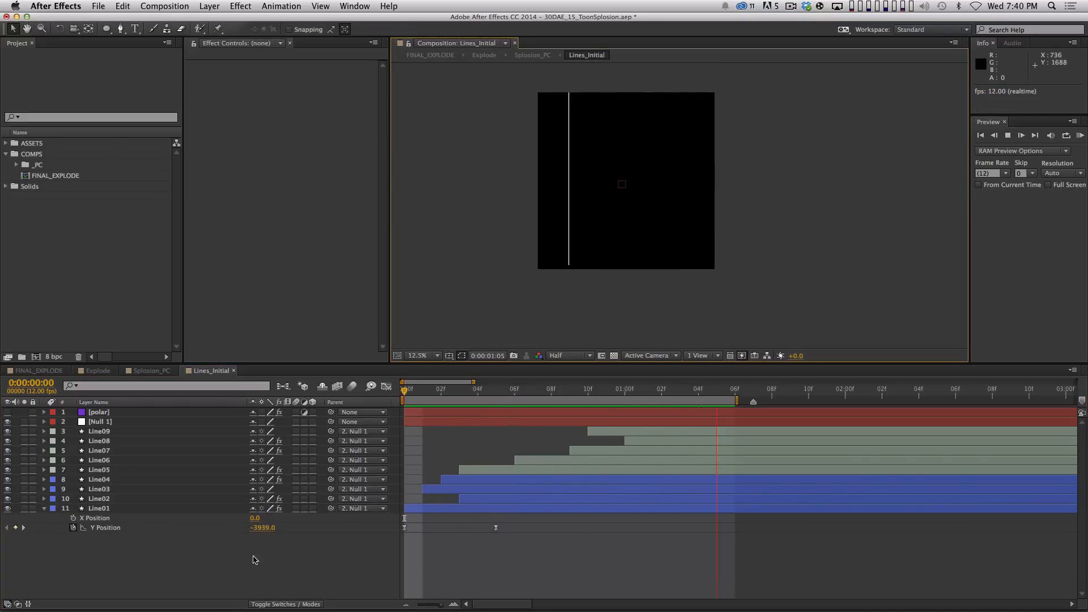
key("space")
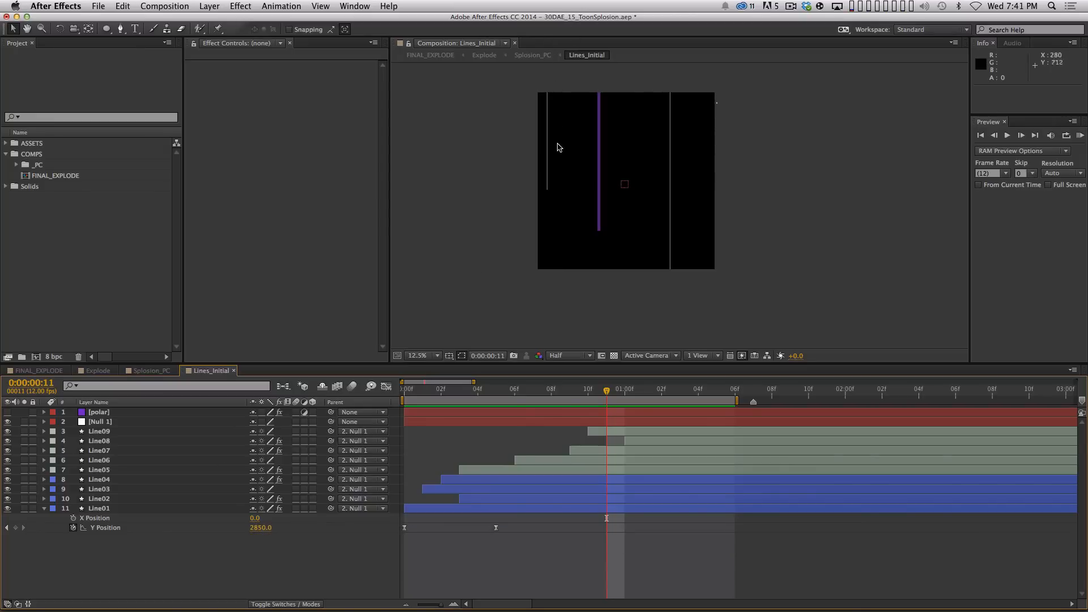
- Turn the polar layer's visibility back on, play the comp from its start, and scrub from the beginning to 0:00:01:00
left_click(8, 412)
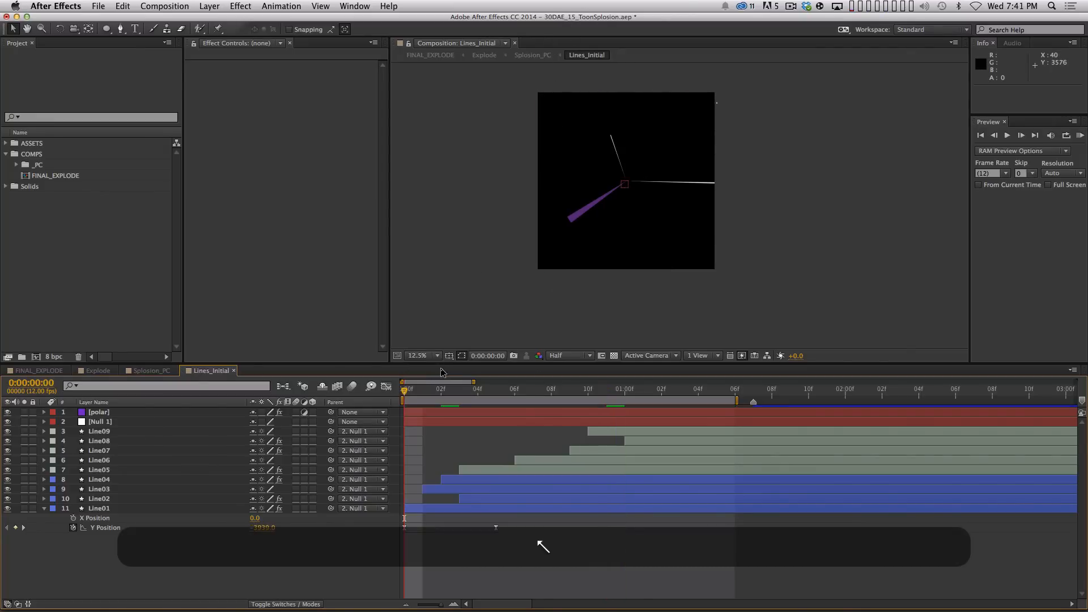
key("space")
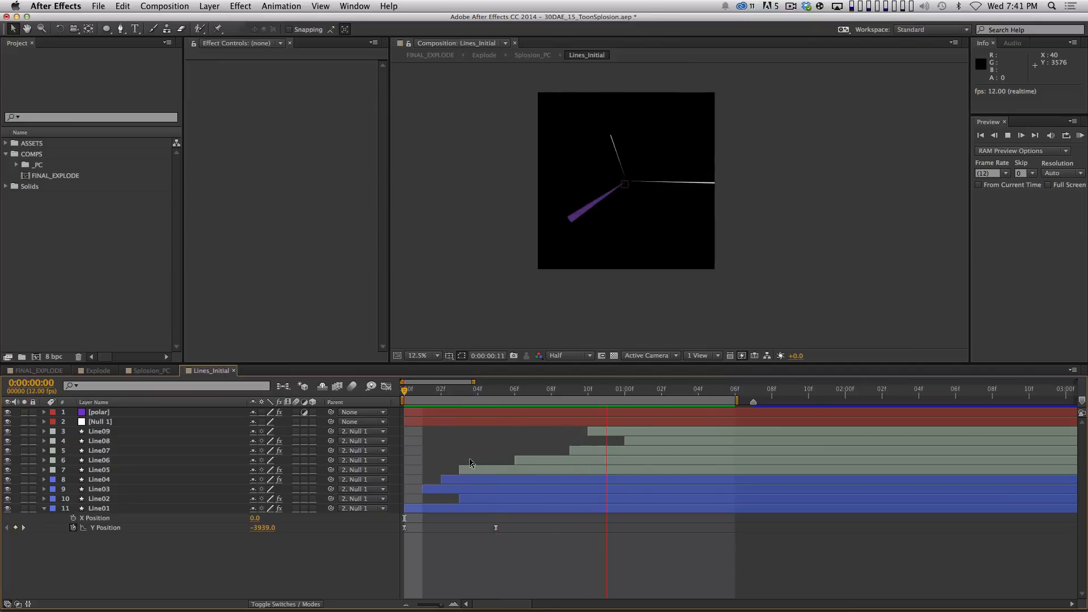
key("space")
left_click(418, 390)
left_click_drag(417, 390, 625, 390)
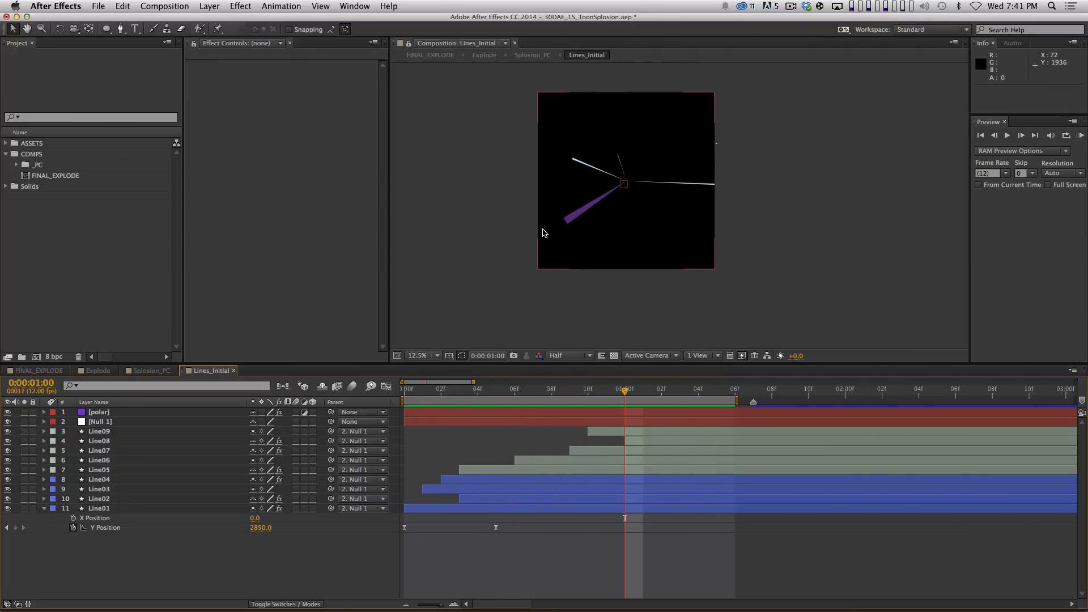
- Reveal Line09's Y Position keyframes and scrub through them from frame 10 to 0:00:01:05
left_click(129, 433)
key("u")
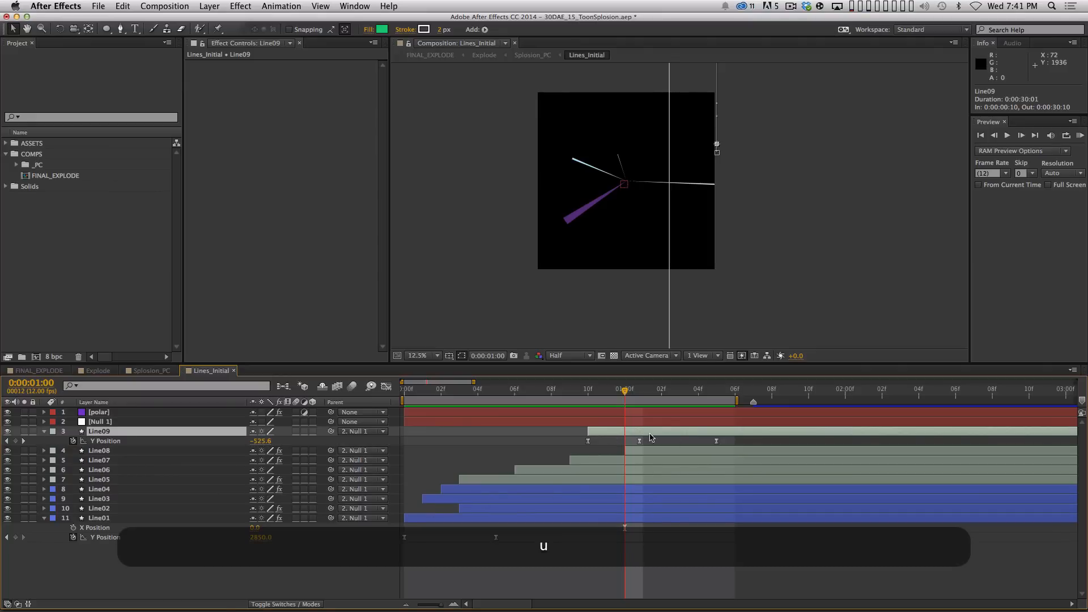
left_click_drag(592, 391, 715, 391)
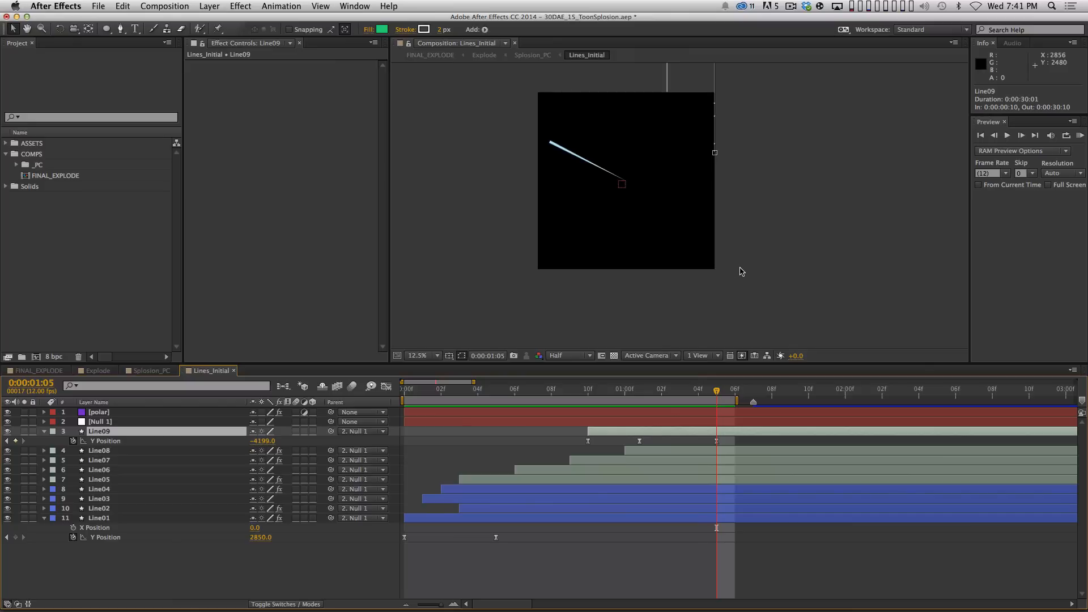
key("space")
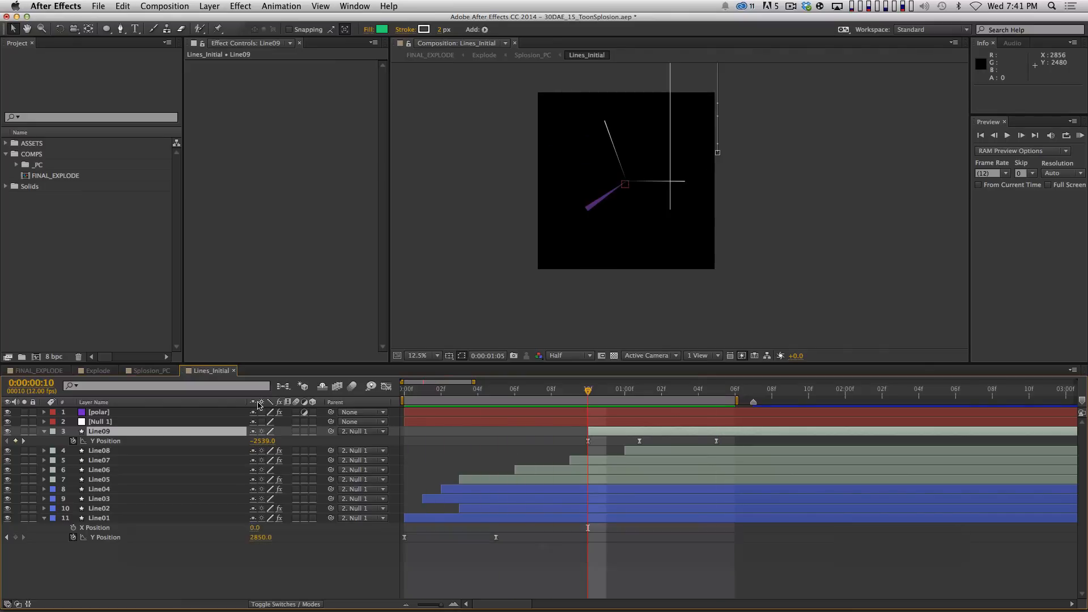
- Check the Lines_Initial composition settings without changing them, and play the comp's radiating lines
key("super+k")
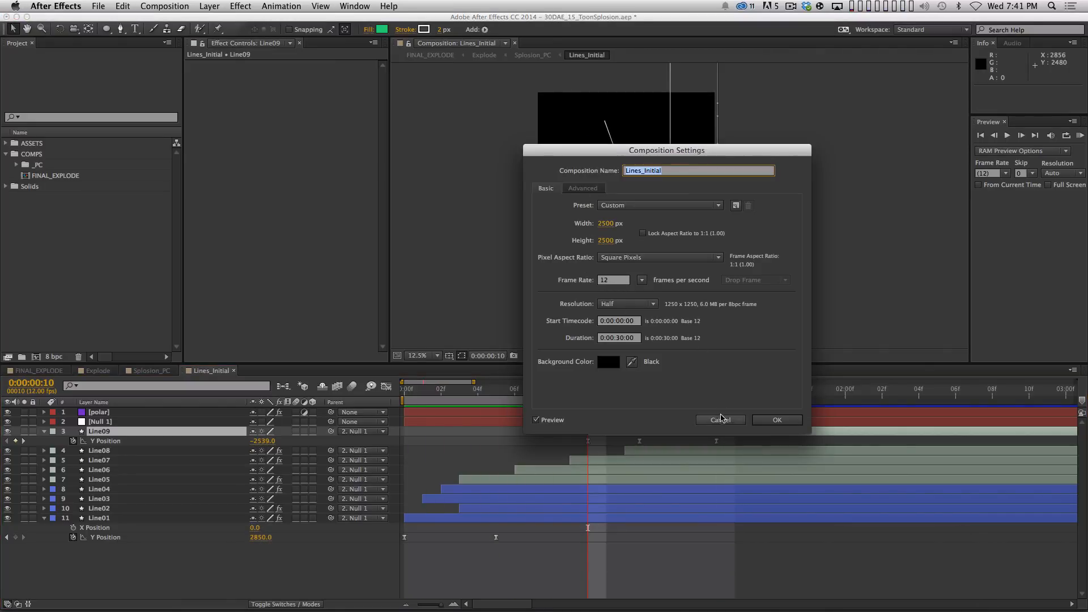
left_click(720, 419)
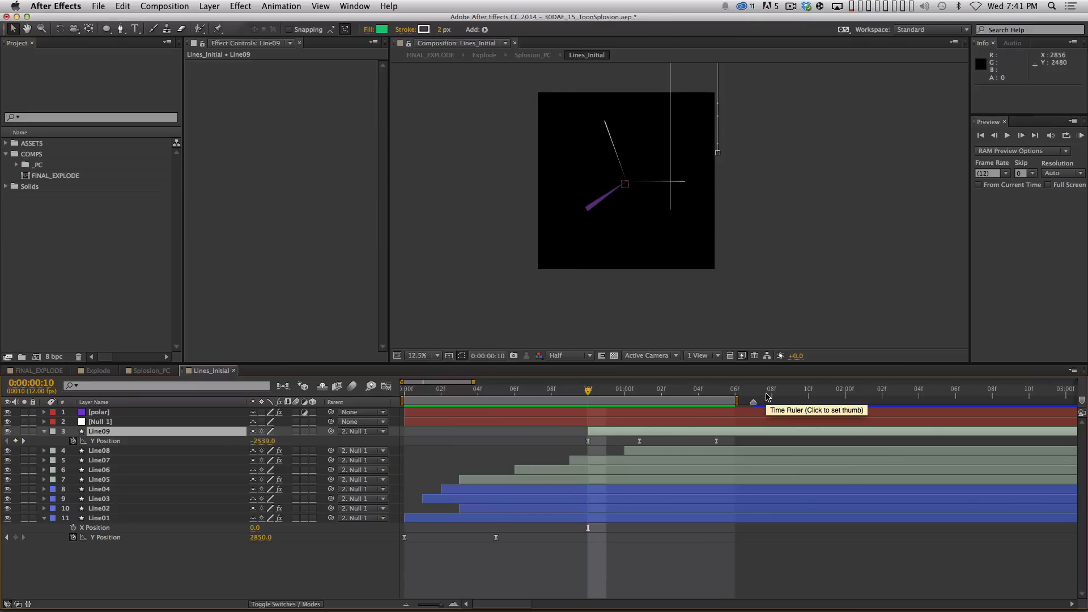
key("KP_0")
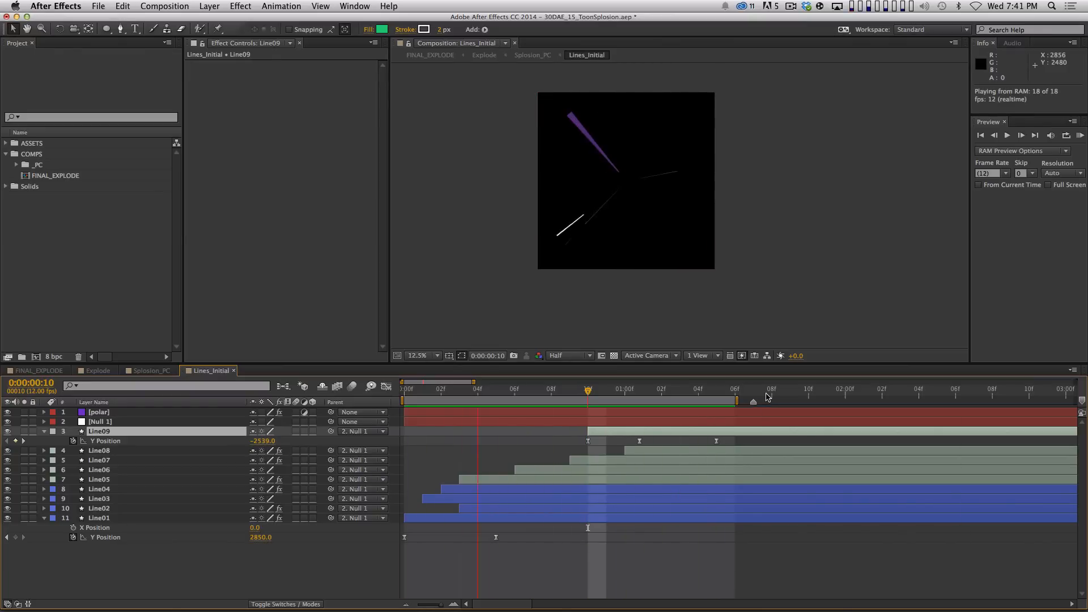
key("space")
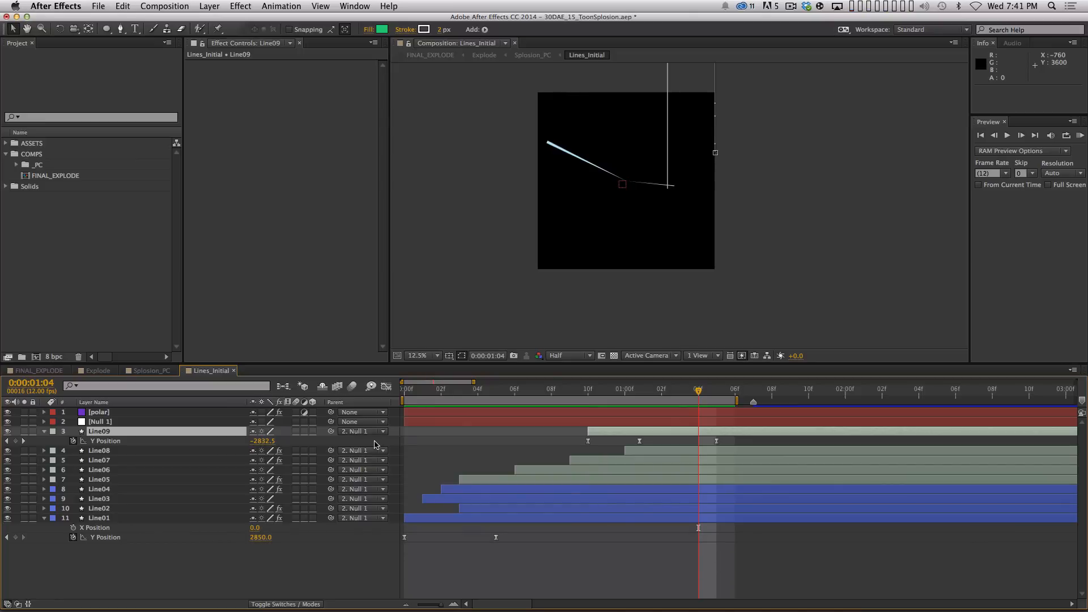
- Switch to the FINAL_EXPLODE comp and preview the finished explosion
left_click(26, 371)
key("KP_0")
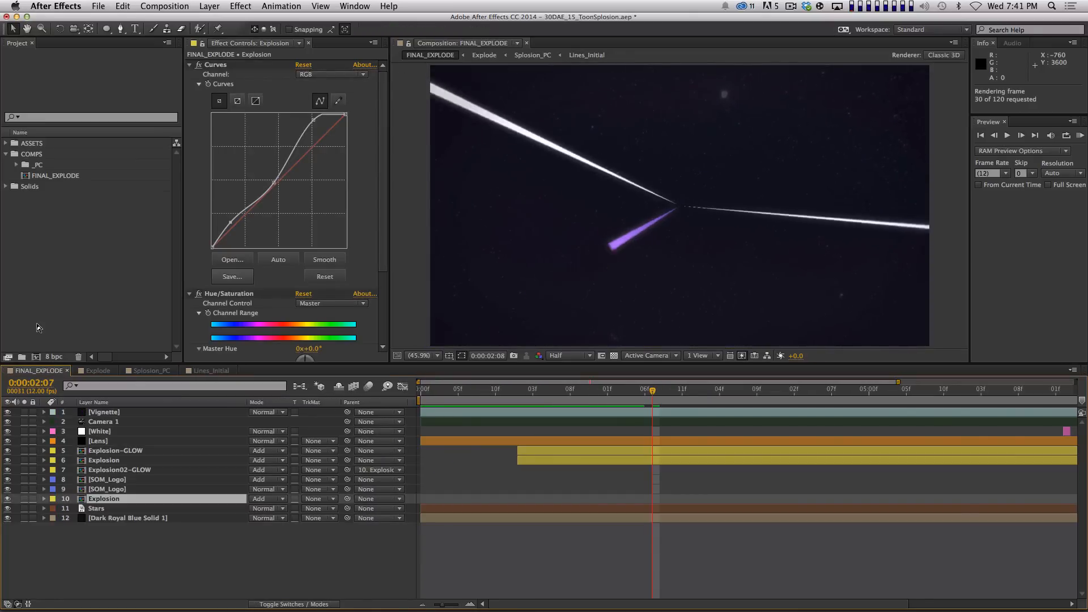
key("KP_0")
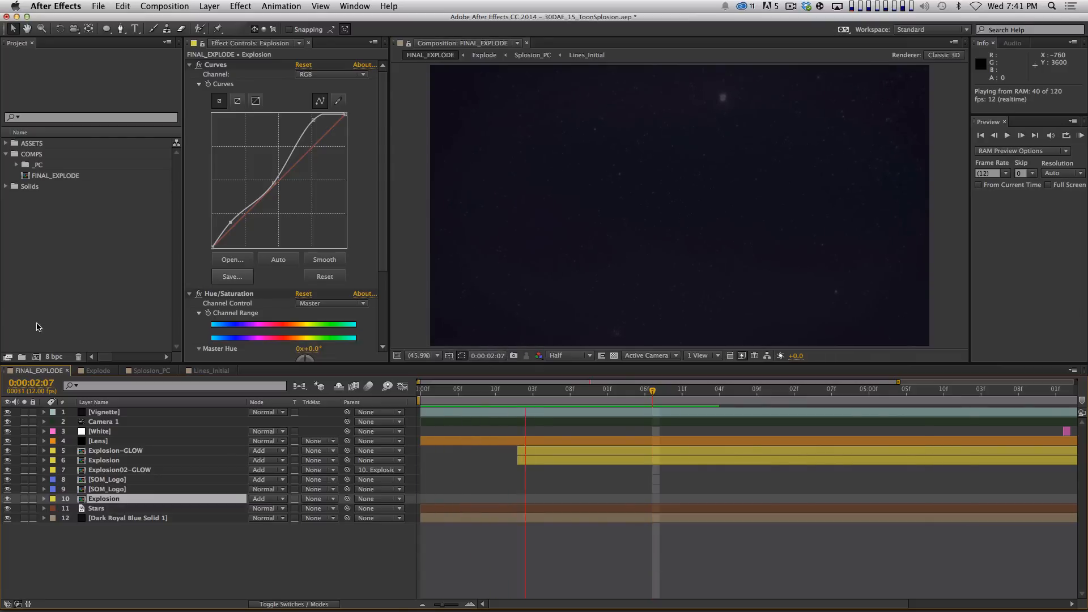
key("space")
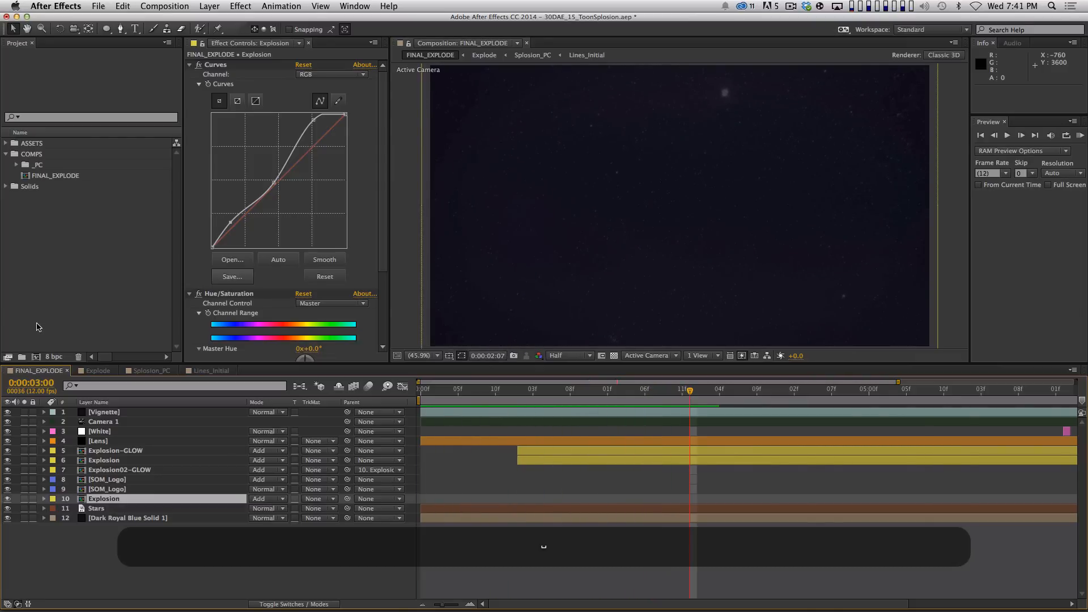
- Return to the Lines_Initial comp, scrub to frame 5, and select the Line01 layer
left_click(223, 372)
left_click_drag(441, 389, 496, 391)
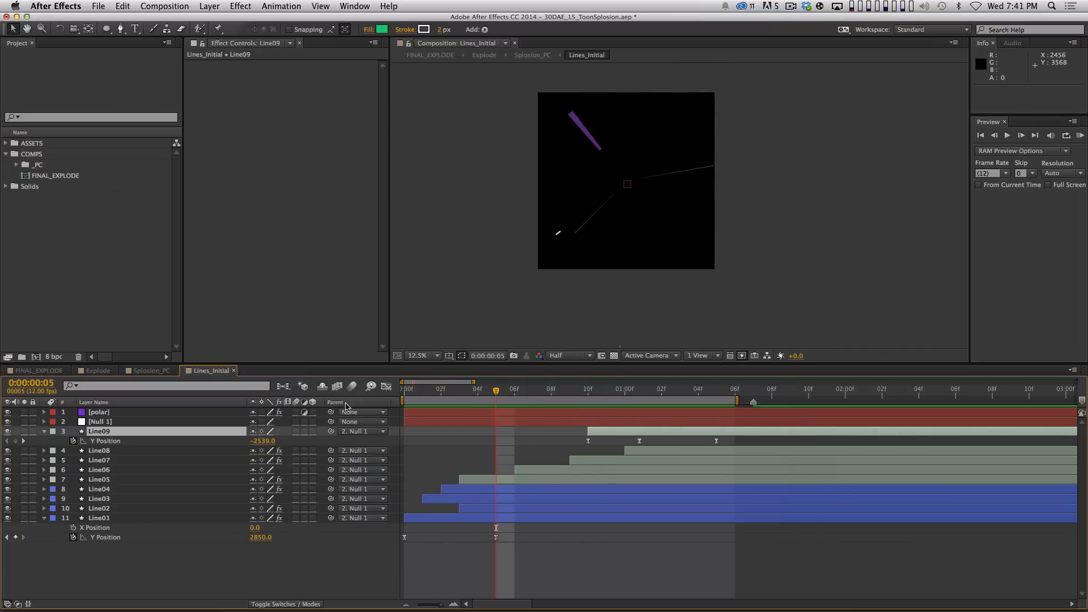
left_click(138, 518)
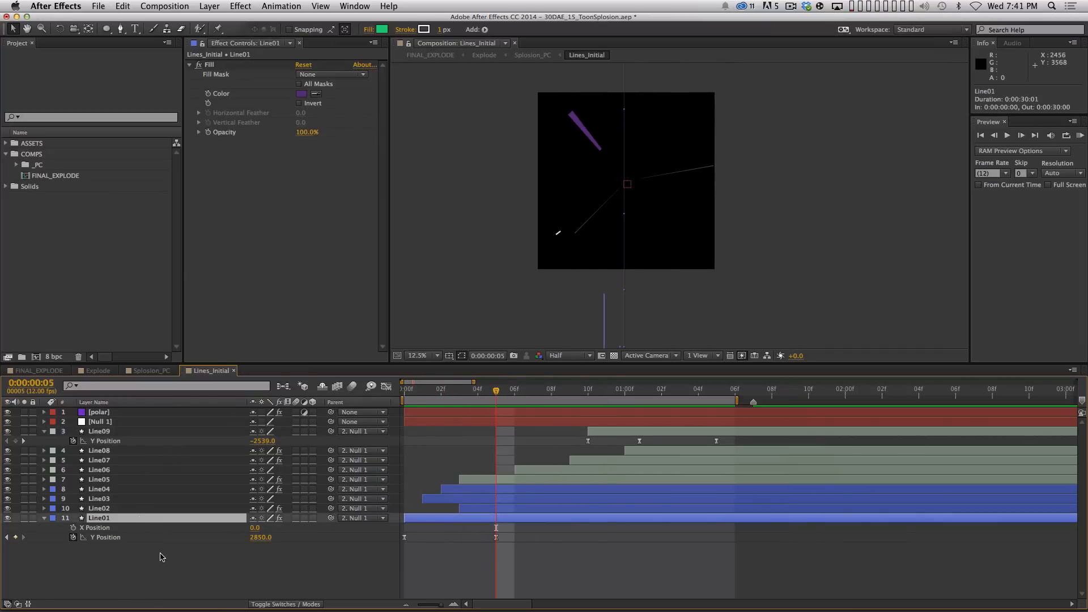
- Select the Line02, Line03 and Line04 layers in turn to compare their lines
left_click(152, 509)
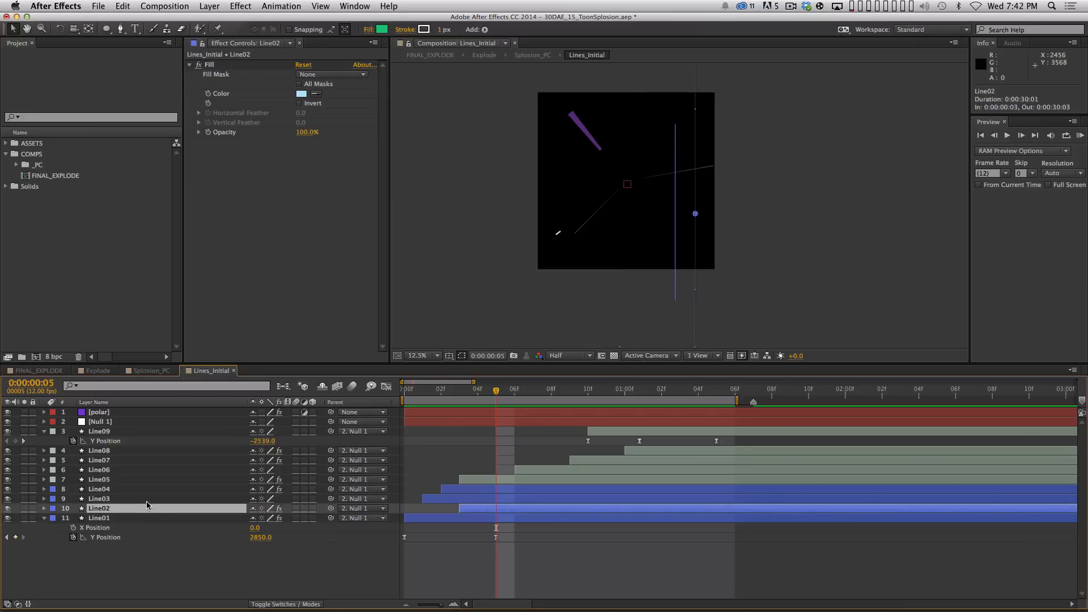
left_click(149, 500)
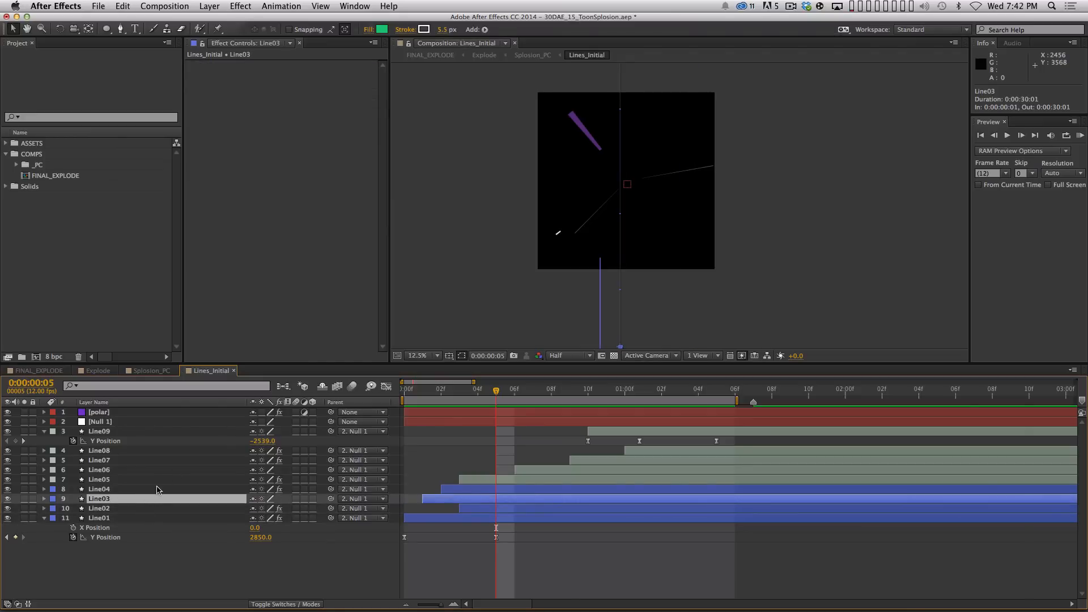
left_click(158, 491)
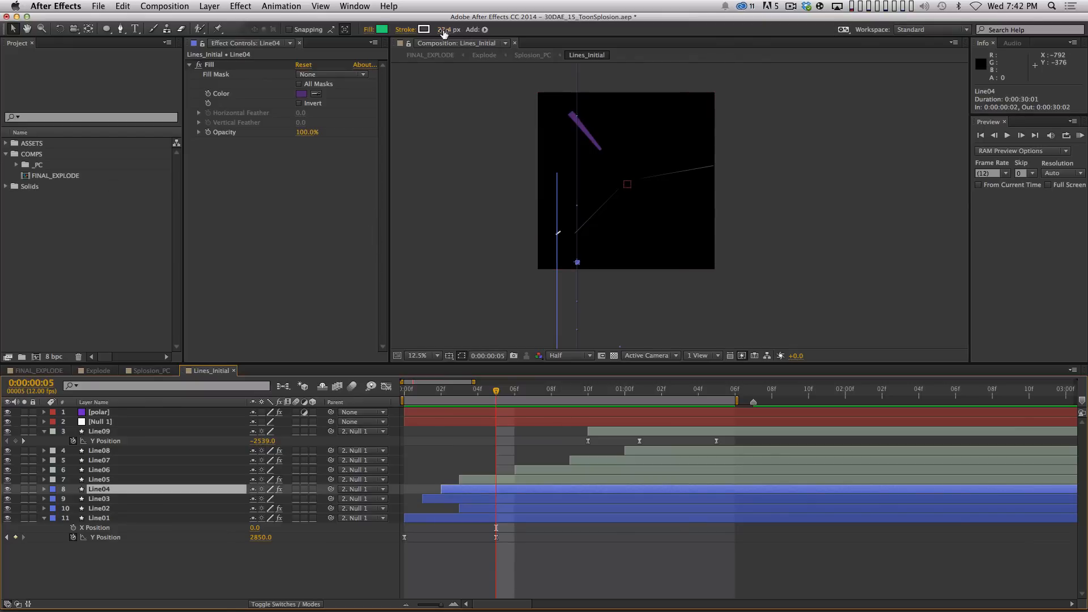
- Try a thicker stroke width on Line04, undo the change, and scrub back to frame 0
left_click_drag(444, 32, 442, 36)
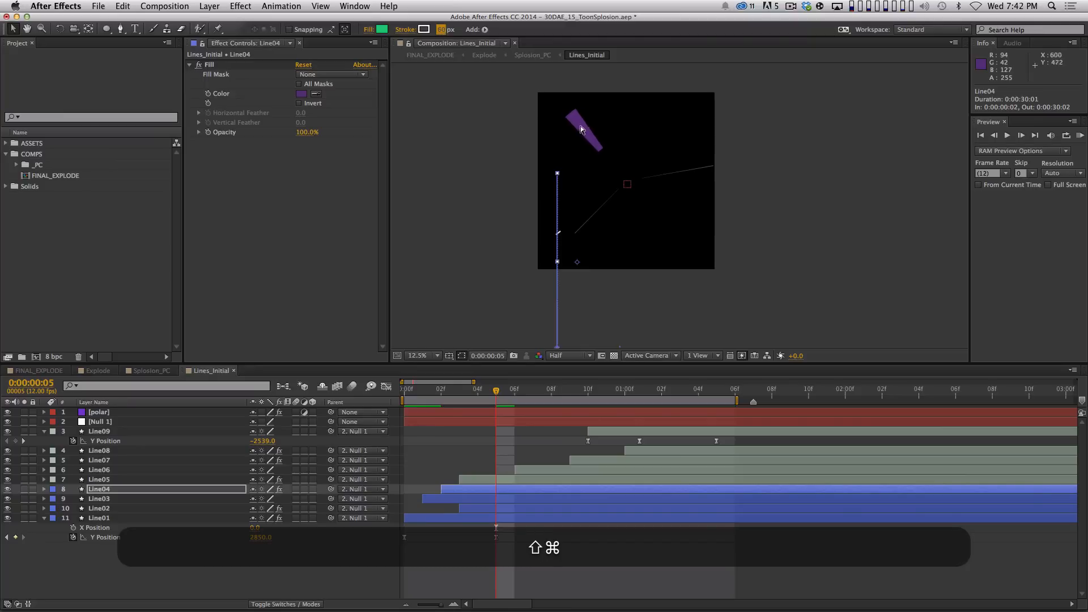
key("super+z")
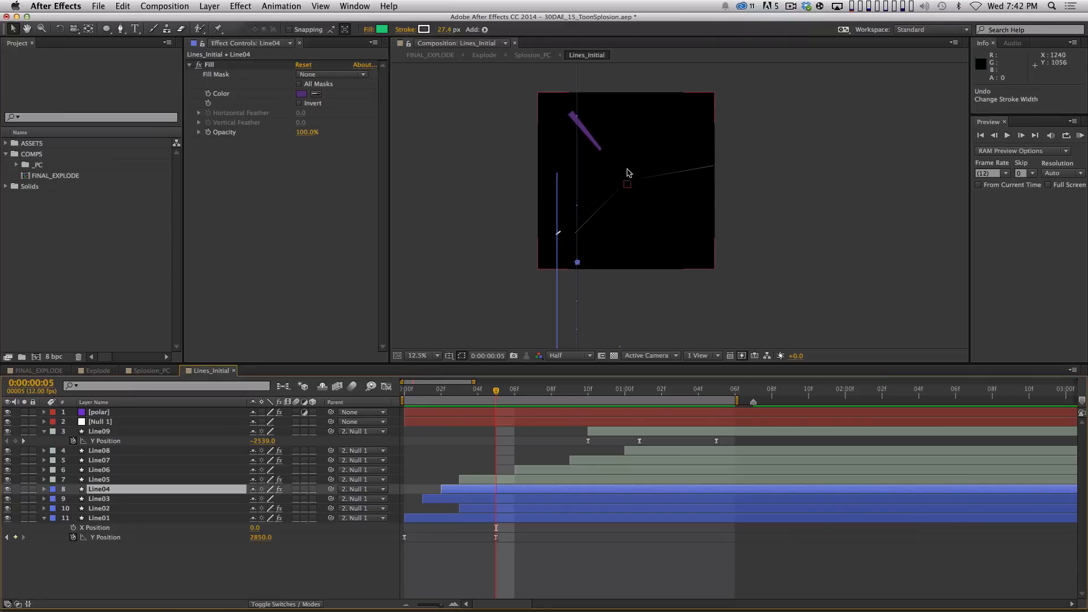
left_click_drag(506, 394, 281, 536)
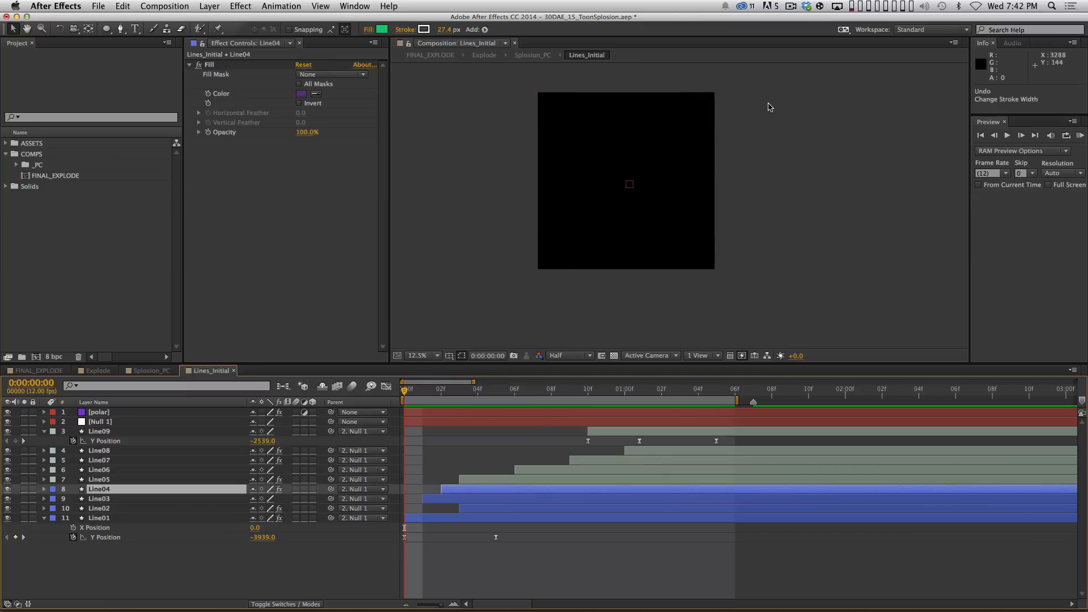
- Close the Lines_Initial comp and solo the long Particles layer just below Lines_Initial in Splosion_PC
key("super+w")
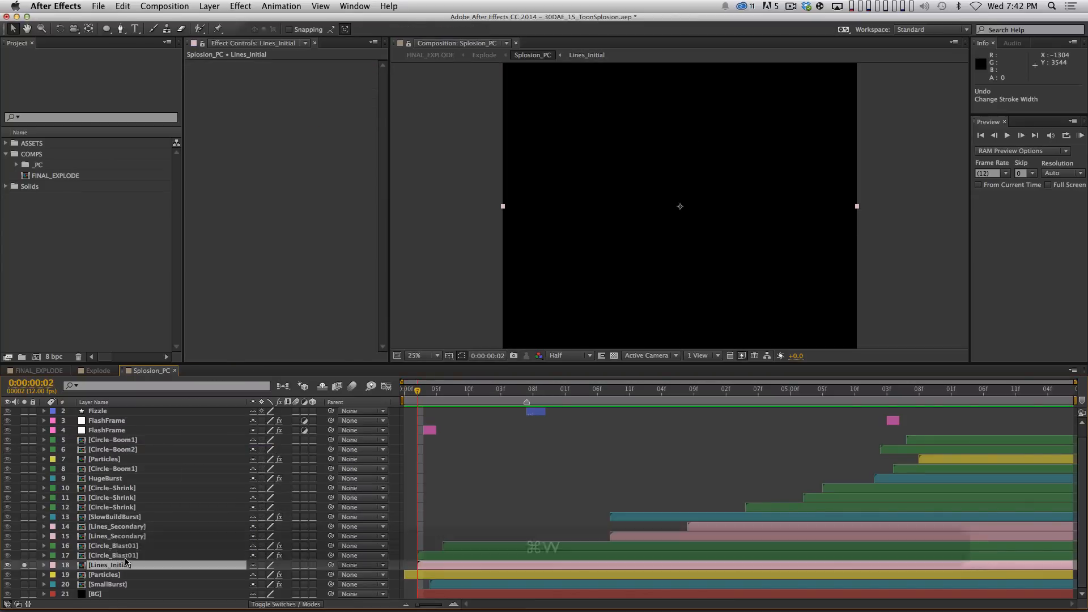
left_click(106, 574)
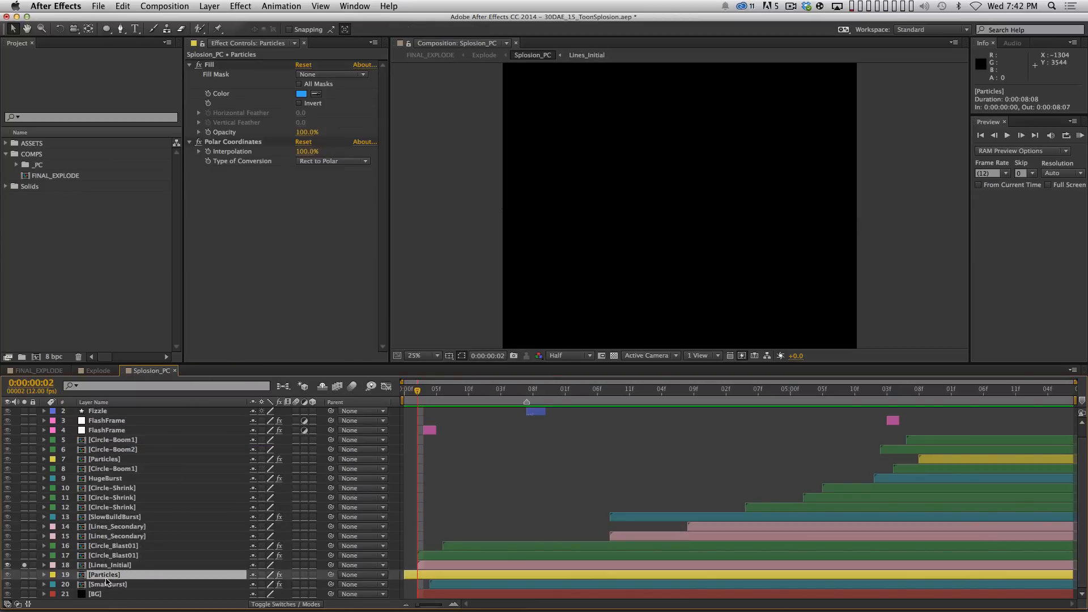
left_click(24, 575)
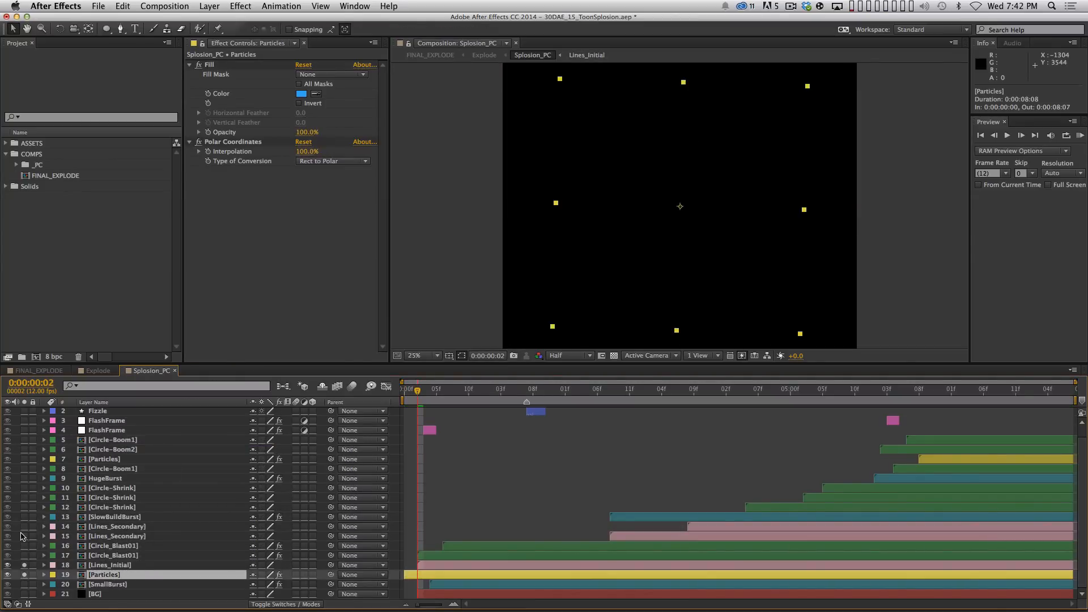
- Preview the soloed Lines_Initial and Particles layers from the start of the Splosion_PC comp
key("shift+super+a")
key("Home")
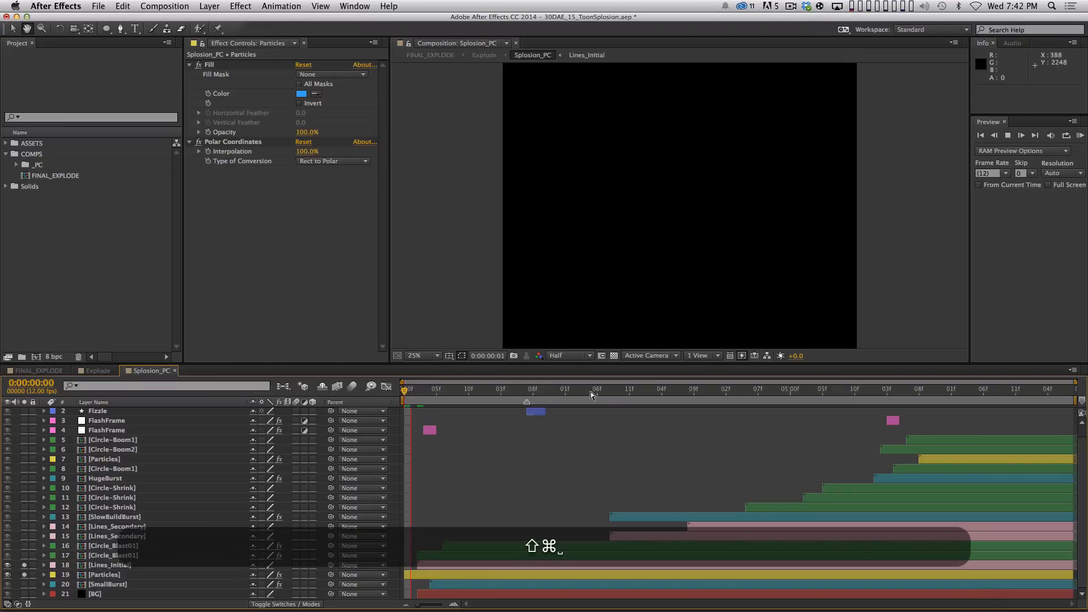
key("space")
key("space")
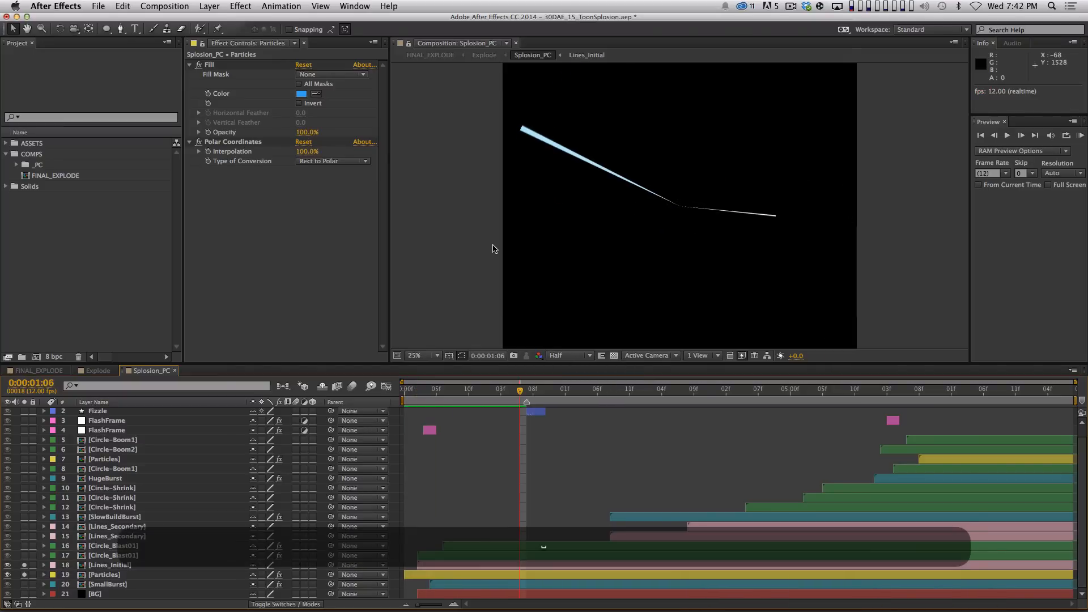
key("space")
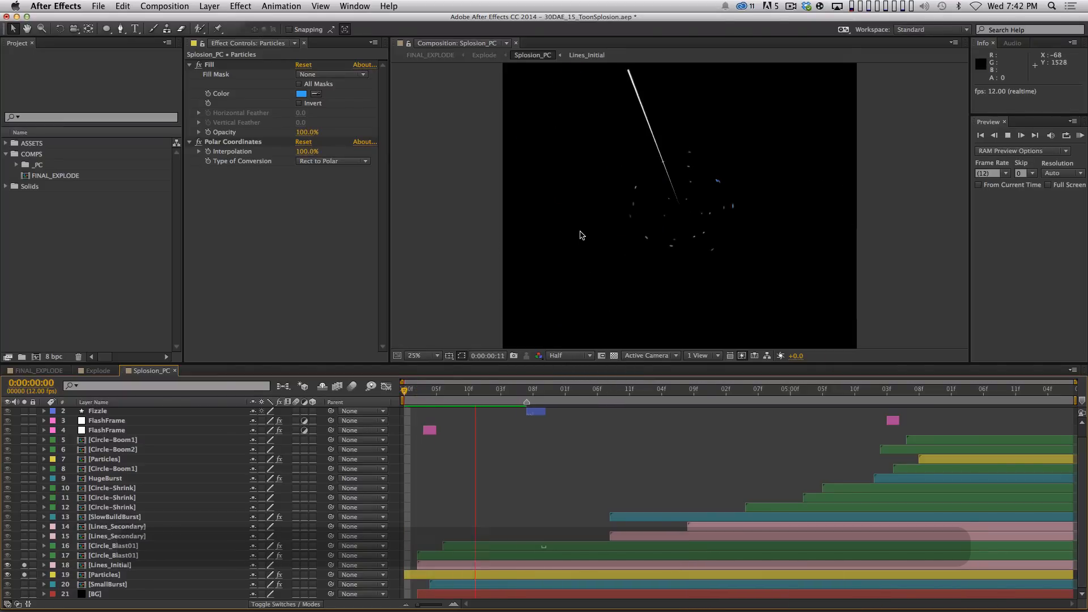
key("space")
key("space")
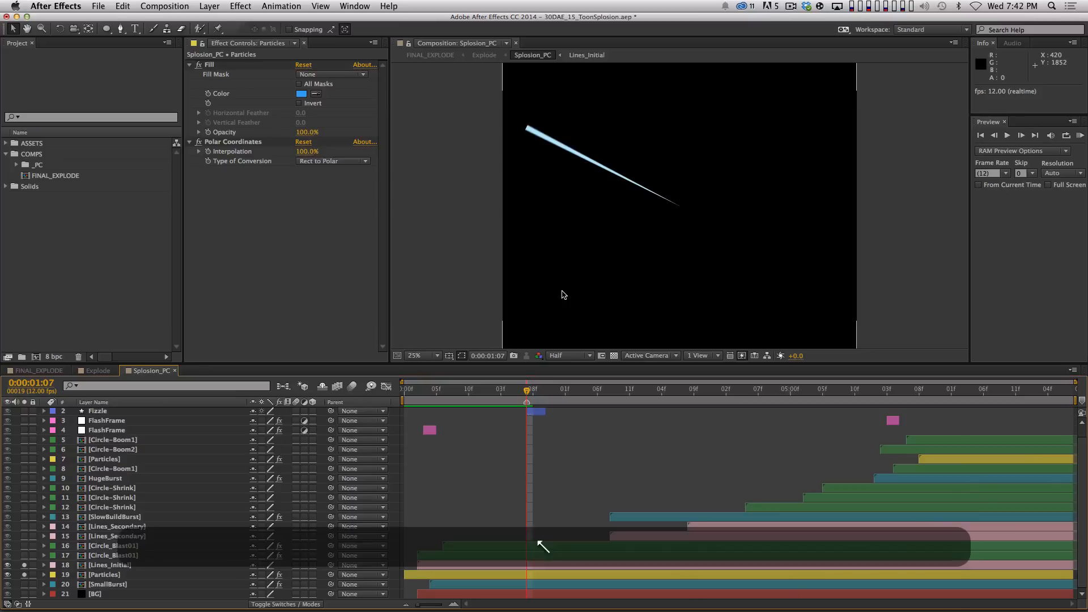
key("space")
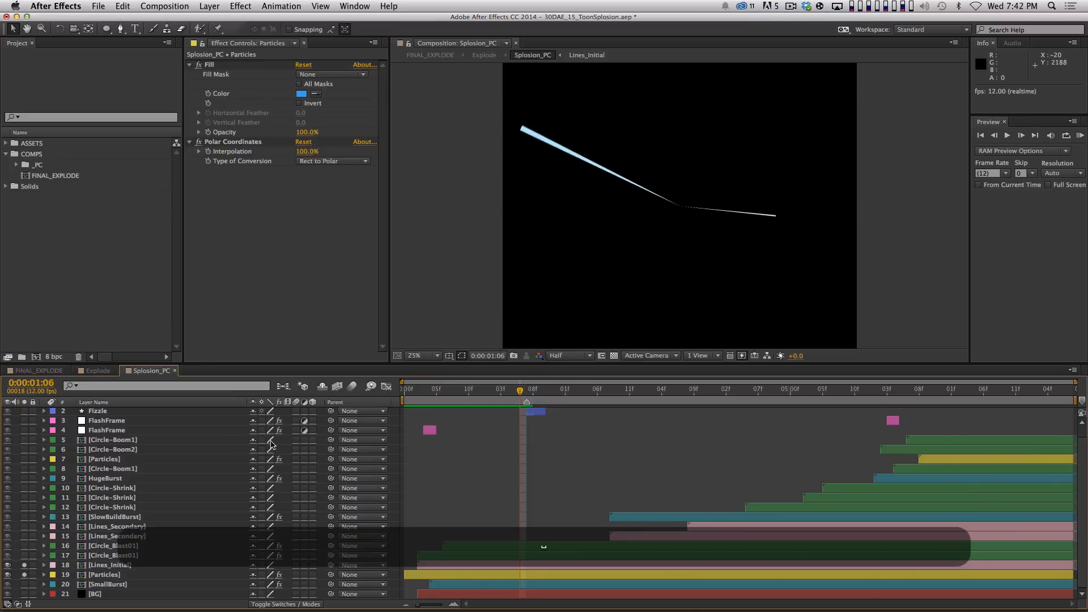
- Solo the second Particles layer, layer 7, preview its late burst, and scrub to 0:00:06:11
left_click(105, 459)
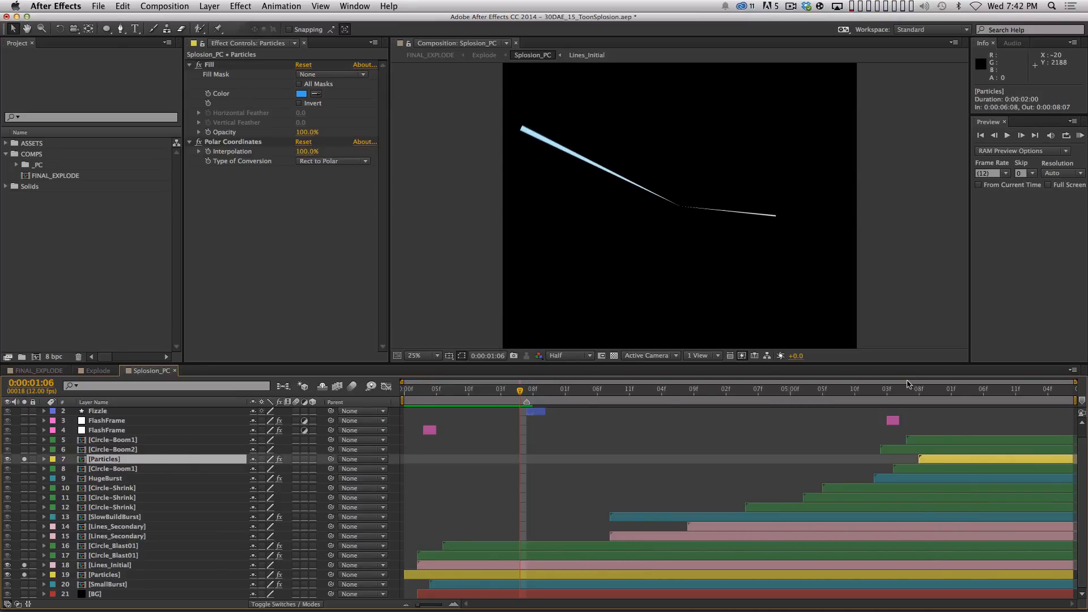
key("space")
key("space")
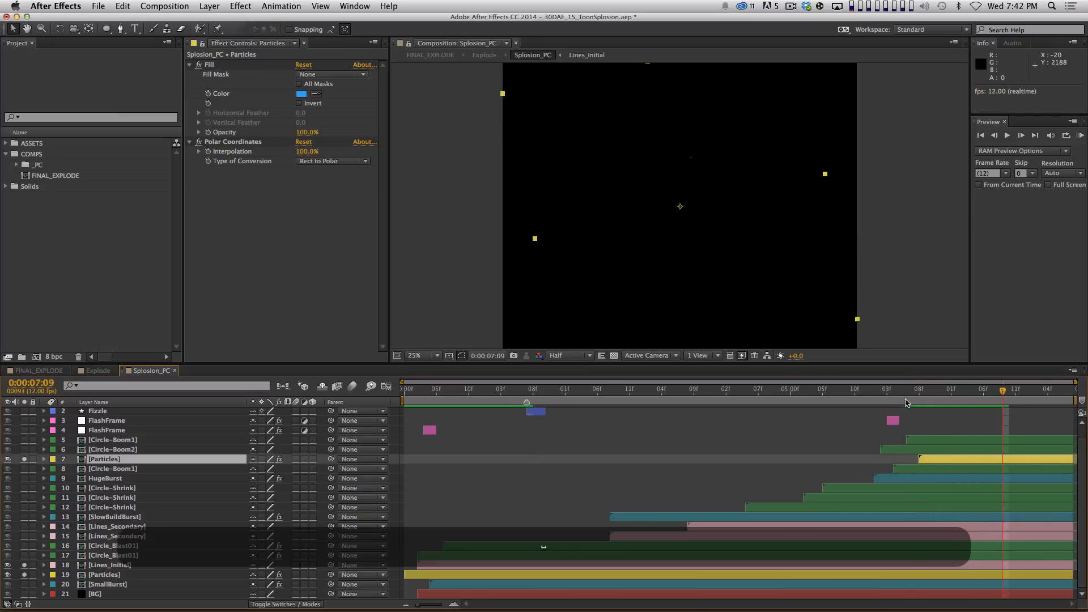
left_click(911, 390)
key("space")
key("space")
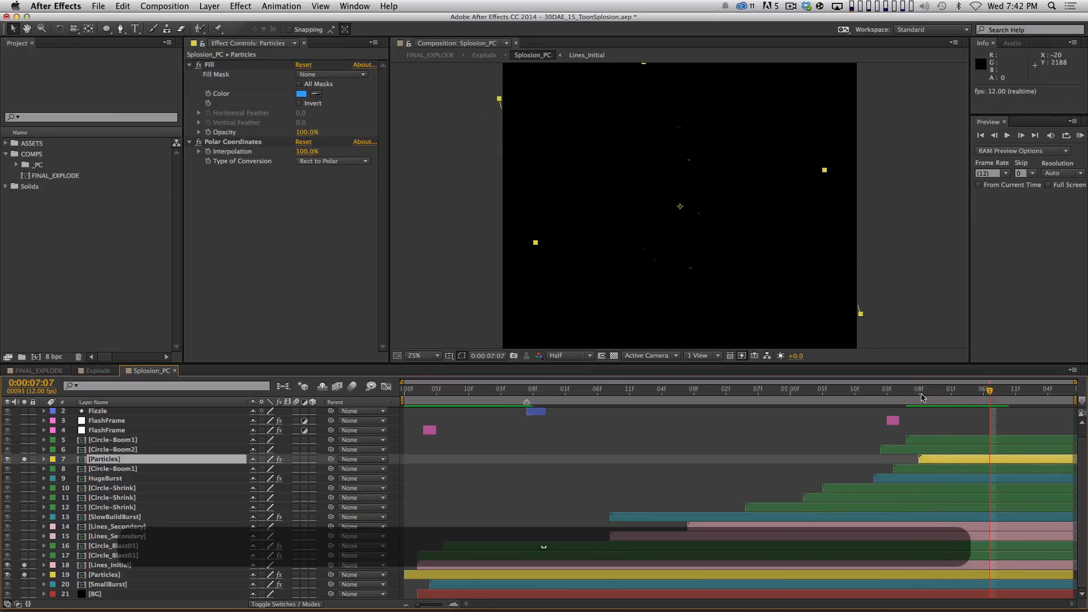
left_click_drag(921, 398, 938, 397)
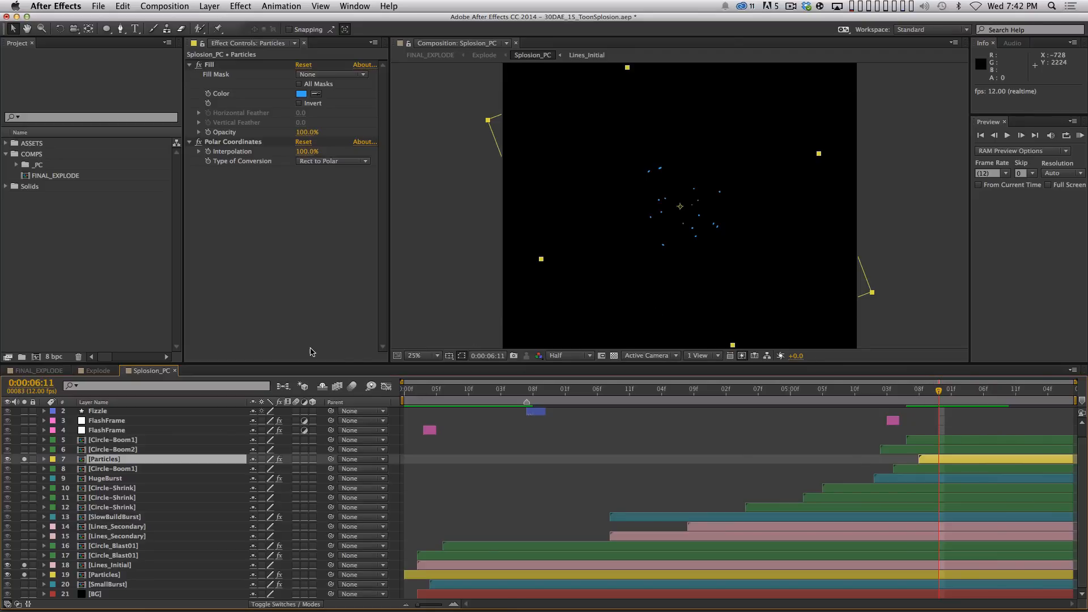
- Select Particles layer 19, scrub to 0:00:01:00, and reveal its Time Remap keyframes before collapsing them
left_click(111, 574)
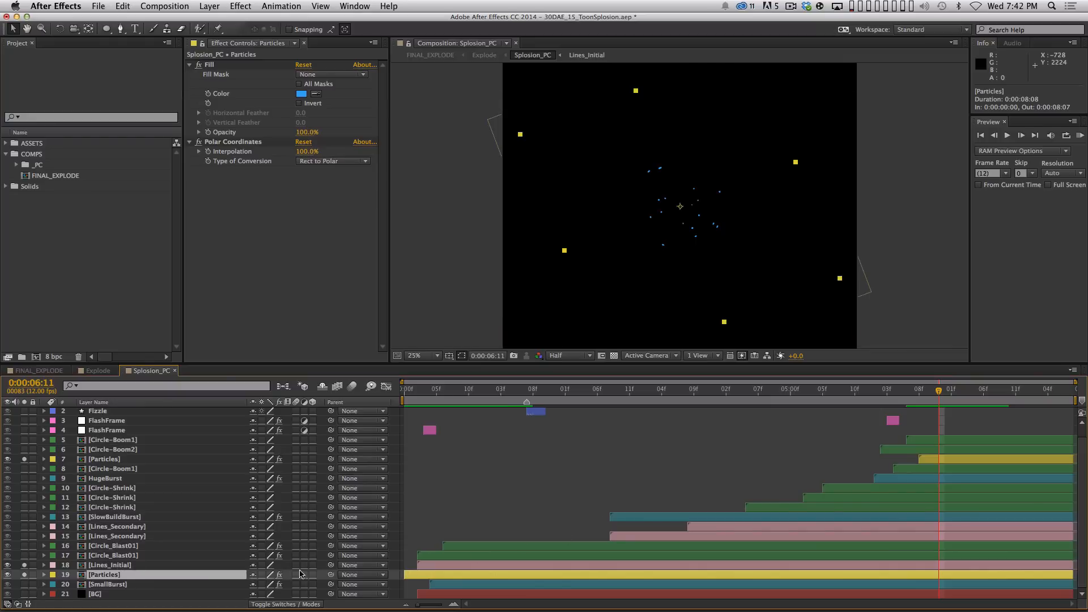
left_click_drag(417, 396, 481, 391)
key("u")
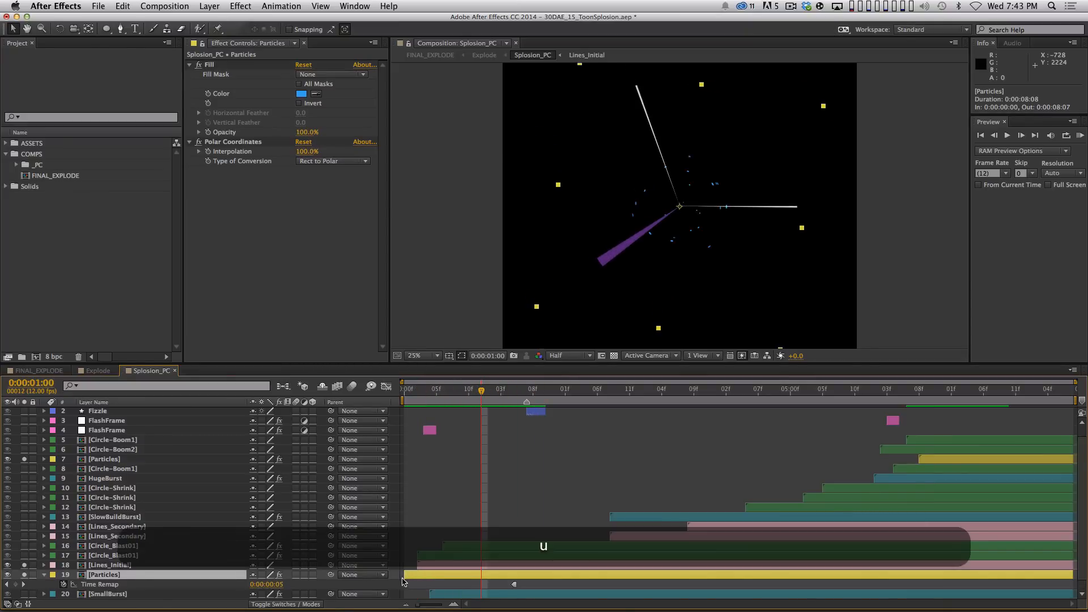
key("u")
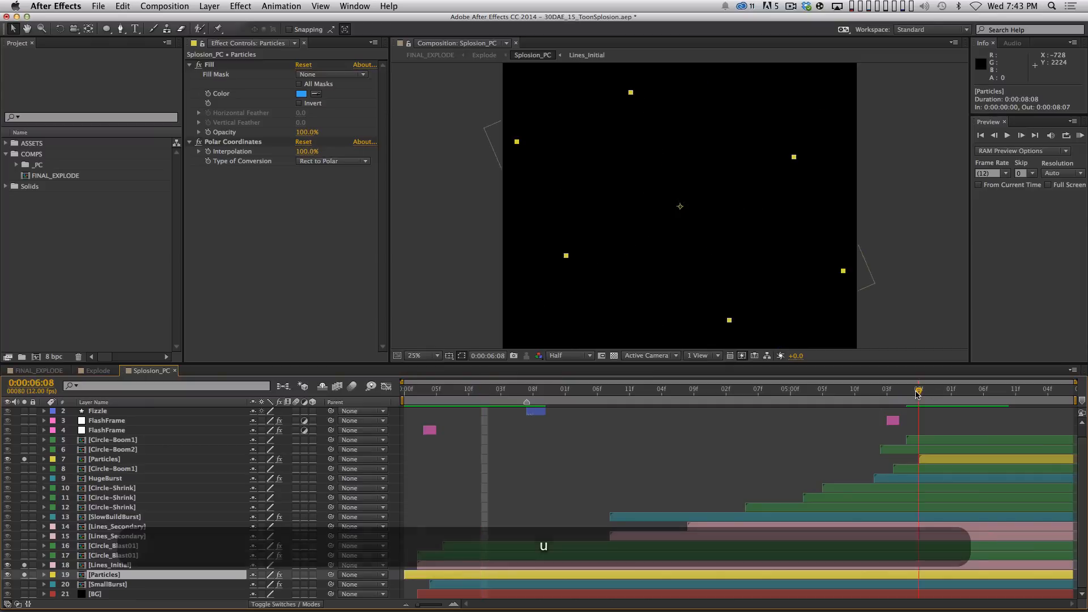
- Scrub to 0:00:07:01, open the Particles precomp, and select all its layers to inspect their motion paths before deselecting them
left_click_drag(920, 392, 951, 392)
double_click(106, 459)
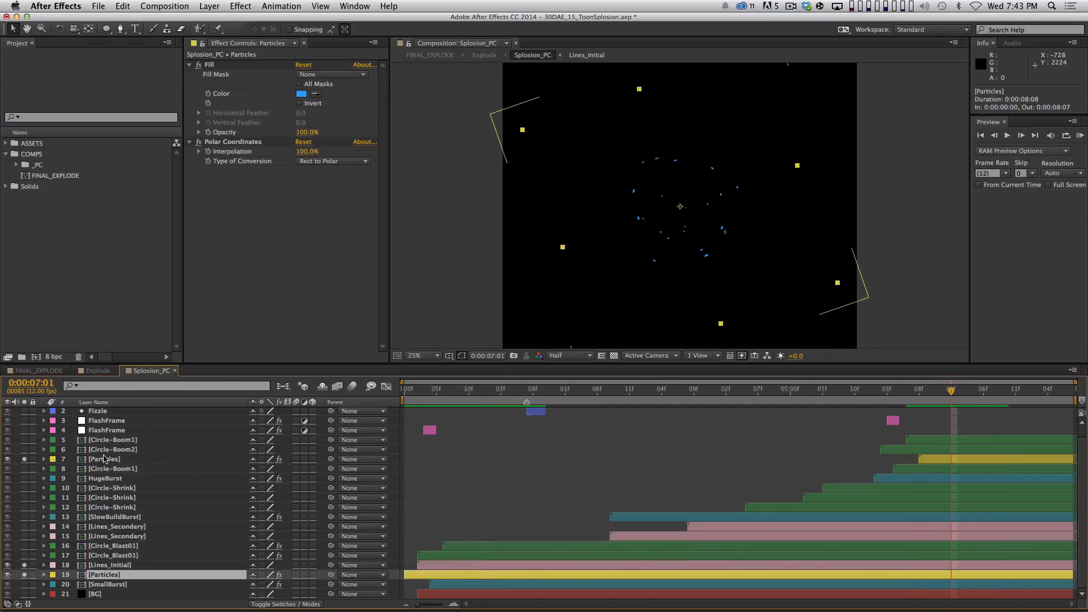
key("super+a")
key("shift+grave")
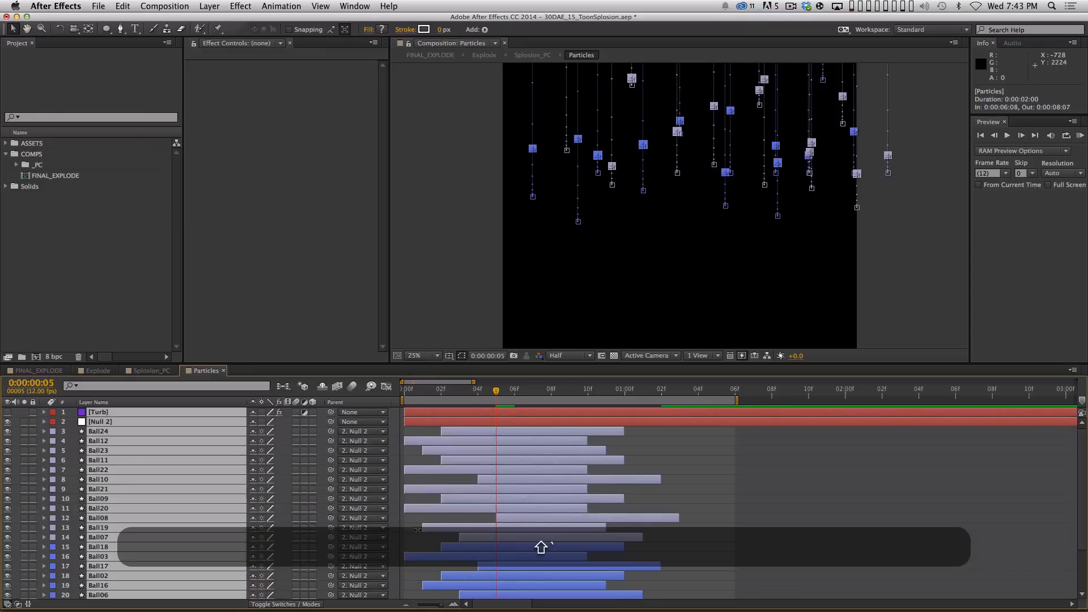
key("shift+super+a")
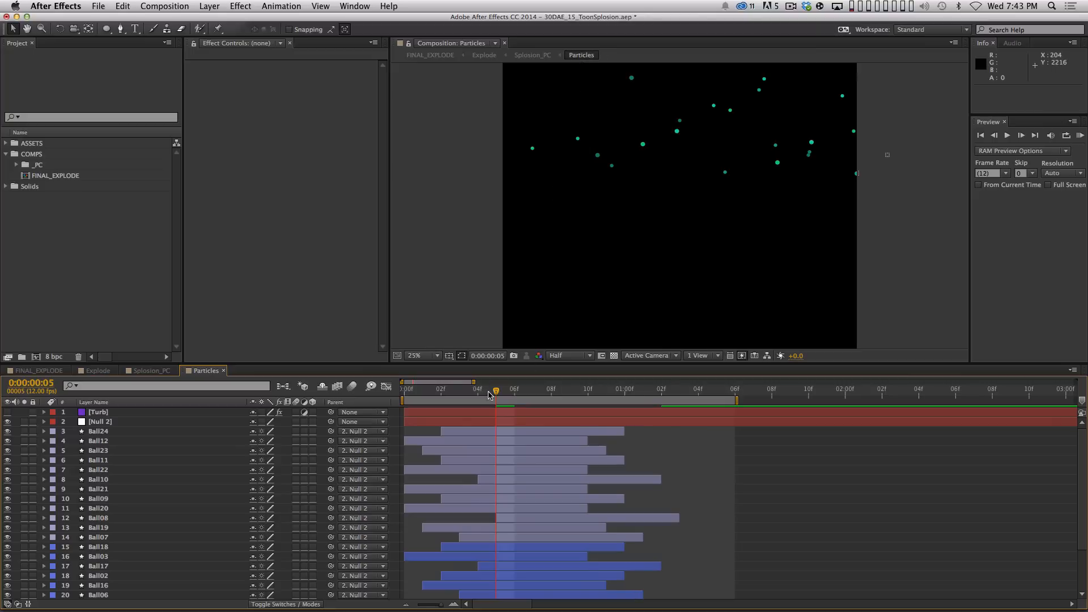
- Play the falling dots in the Particles comp and return to frame 0
left_click_drag(488, 395, 550, 392)
key("space")
key("space")
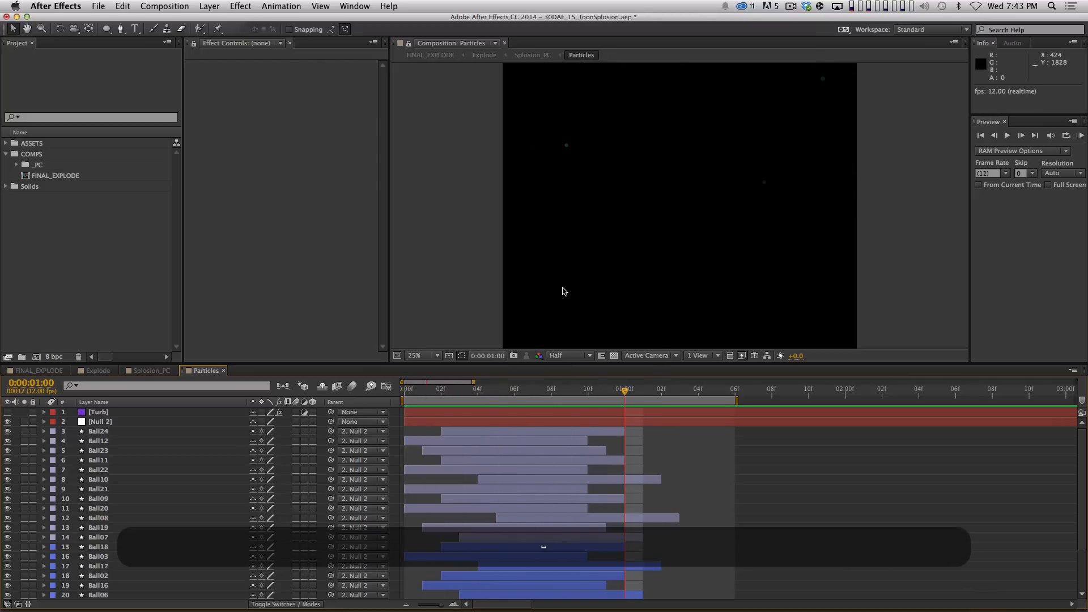
key("space")
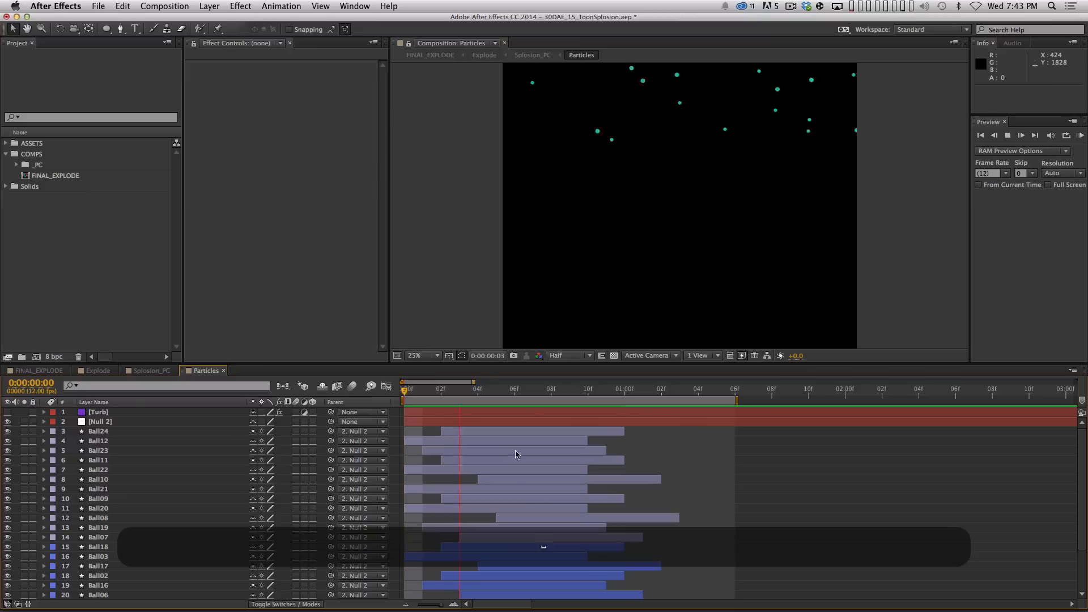
key("space")
left_click_drag(423, 395, 351, 424)
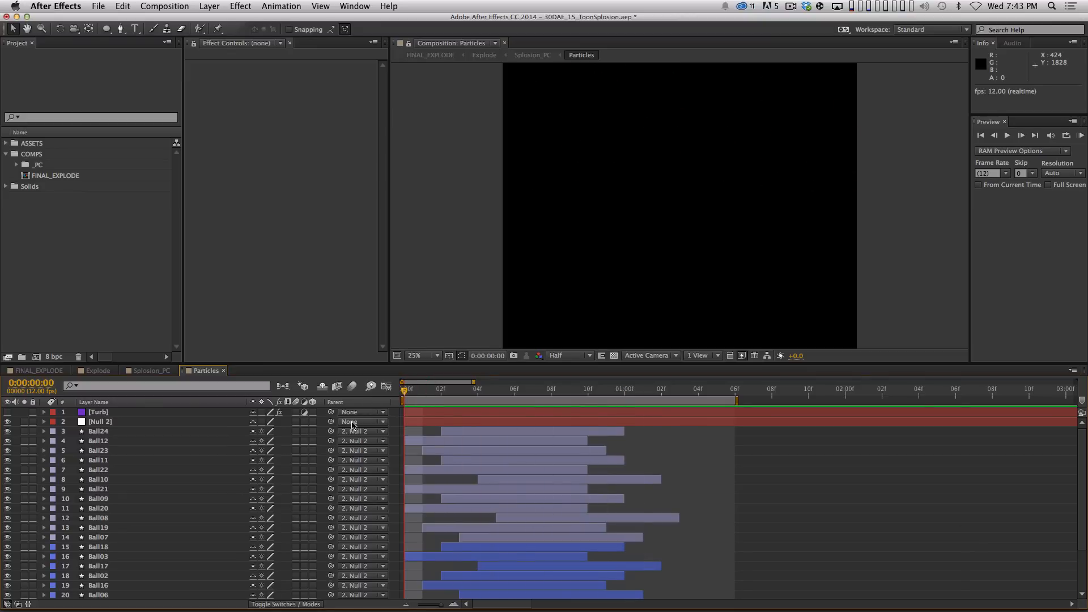
- Solo the Ball01 layer at frame 4 and reveal its Y Position and Opacity keyframes
left_click_drag(539, 539, 561, 433)
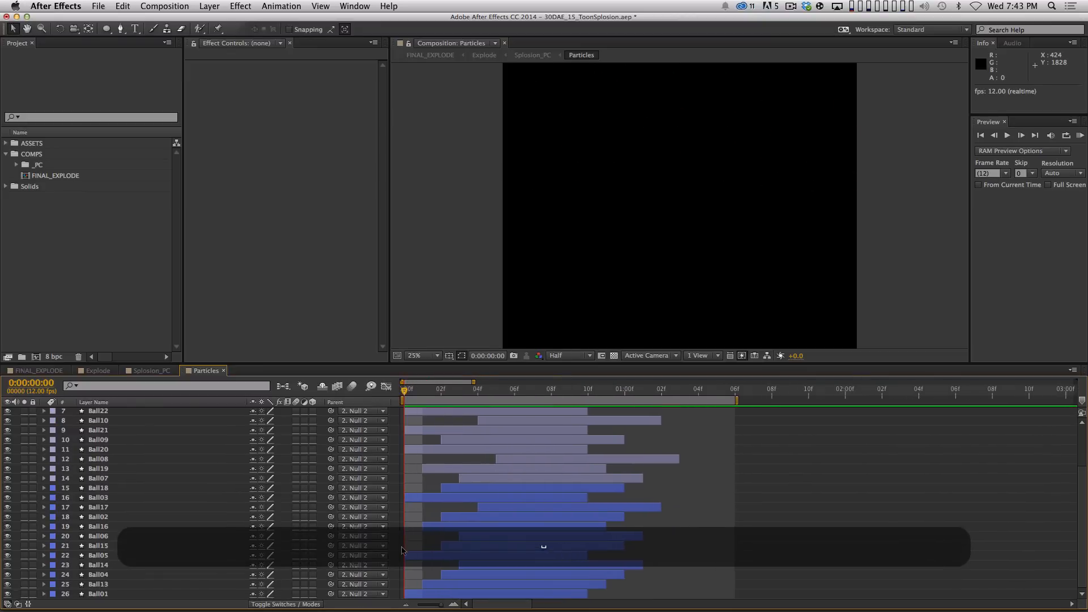
left_click(164, 594)
key("space")
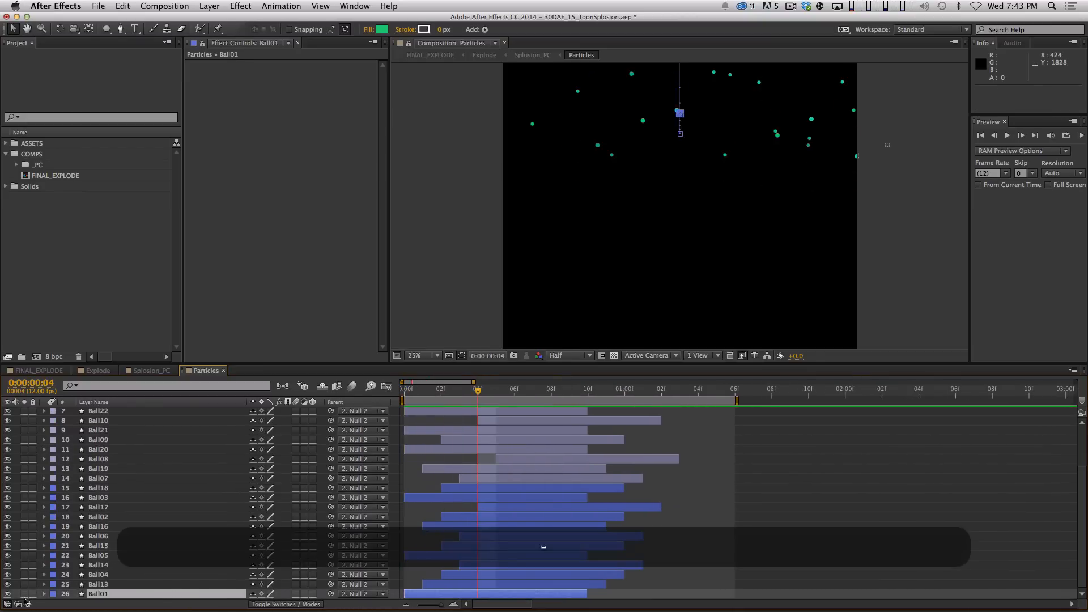
left_click(23, 594)
key("u")
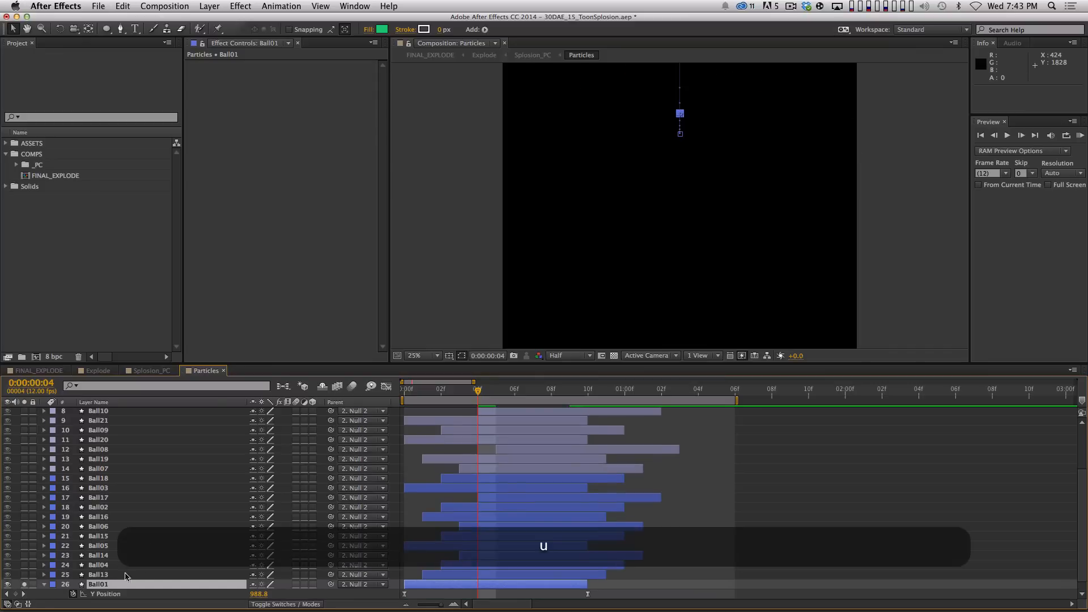
scroll(125, 576, "down", 1)
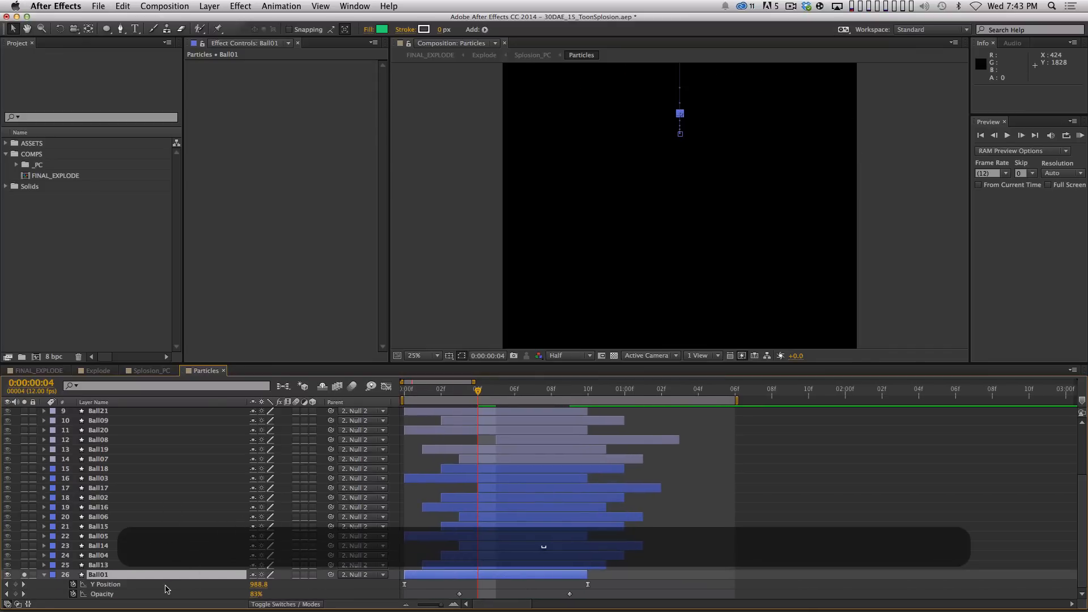
- Return to frame 0 and preview the soloed Ball01 animation
left_click_drag(462, 395, 405, 422)
key("shift+super+a")
key("shift+super+space")
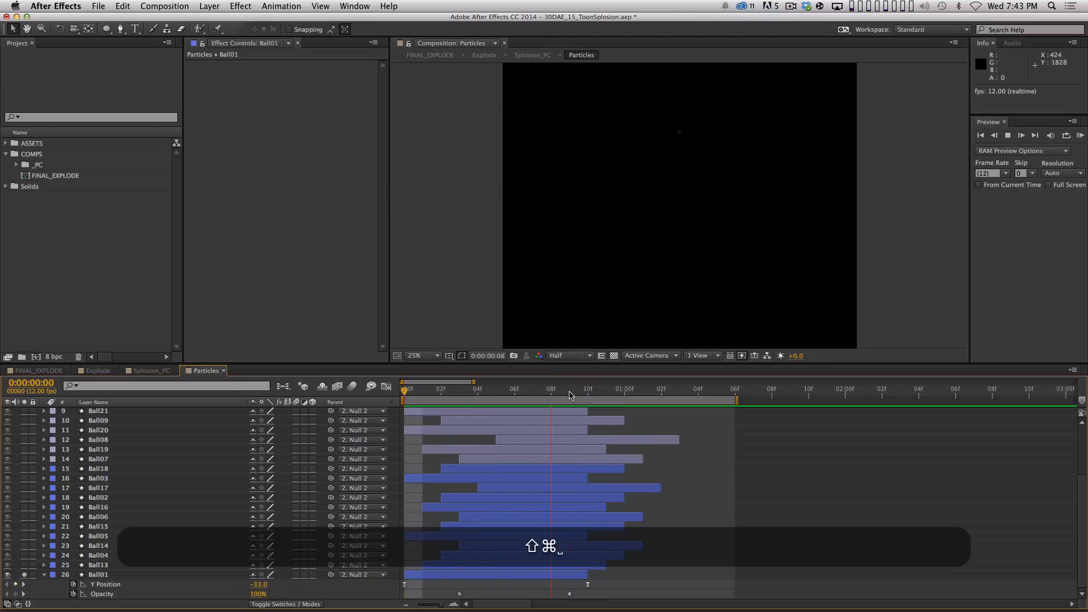
key("space")
- Show Ball01's Y Position in the Graph Editor and switch from the speed graph to the value graph
left_click(151, 585)
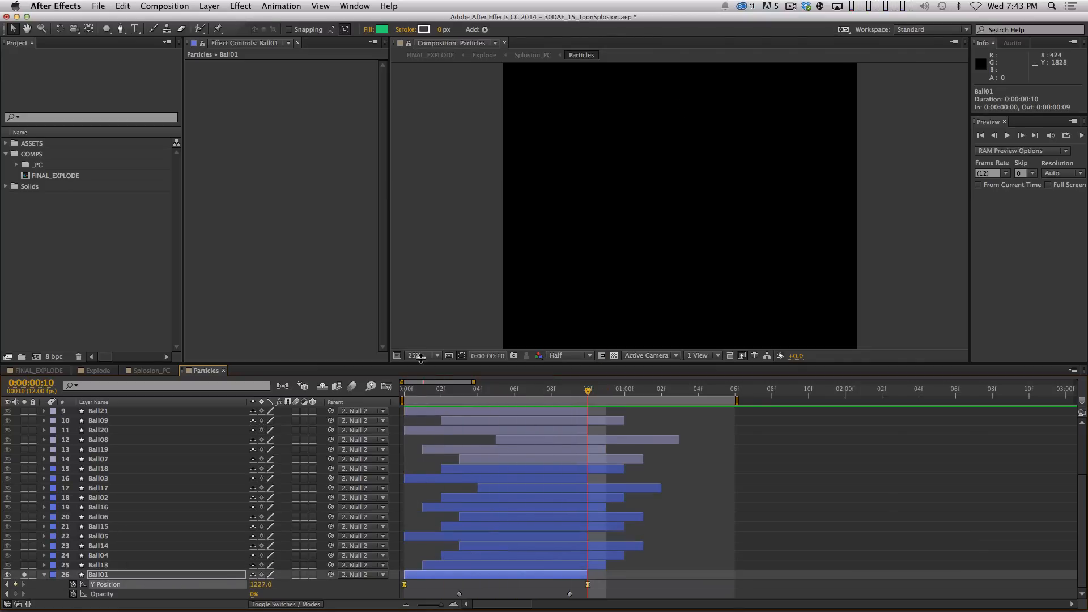
left_click(387, 387)
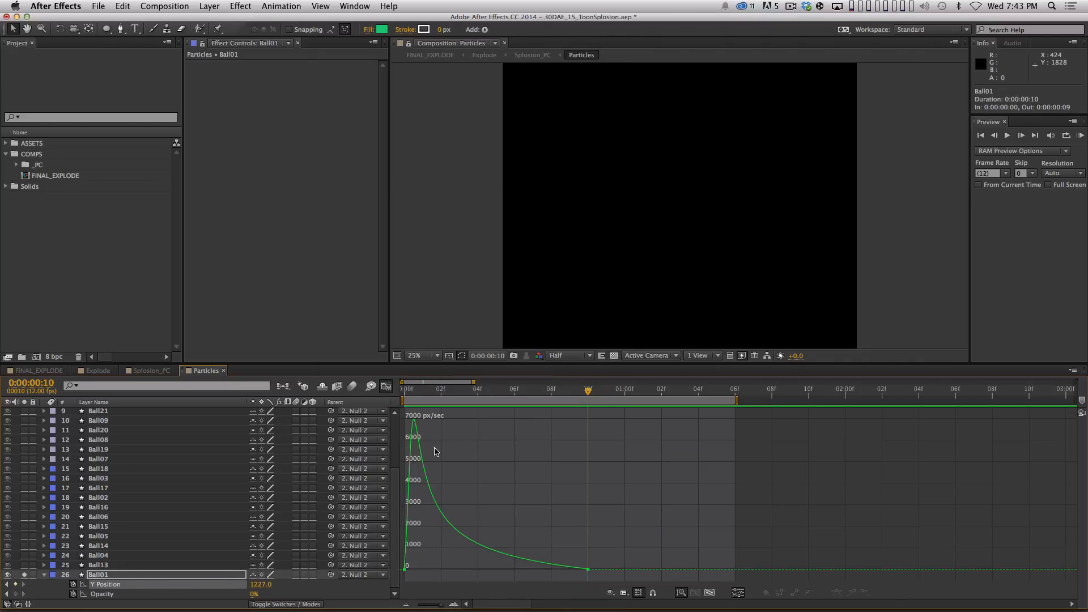
left_click(610, 592)
left_click(629, 585)
left_click(624, 592)
left_click(670, 498)
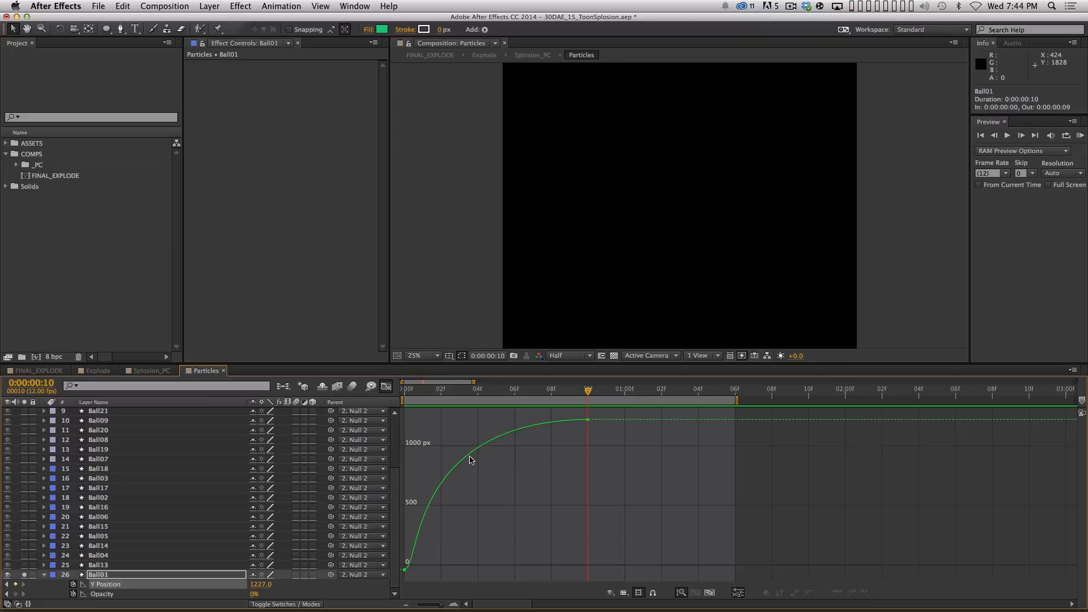
- Scrub Ball01's Y Position curve between frames 0 and 4, and preview the layer's motion with everything deselected
left_click(407, 391)
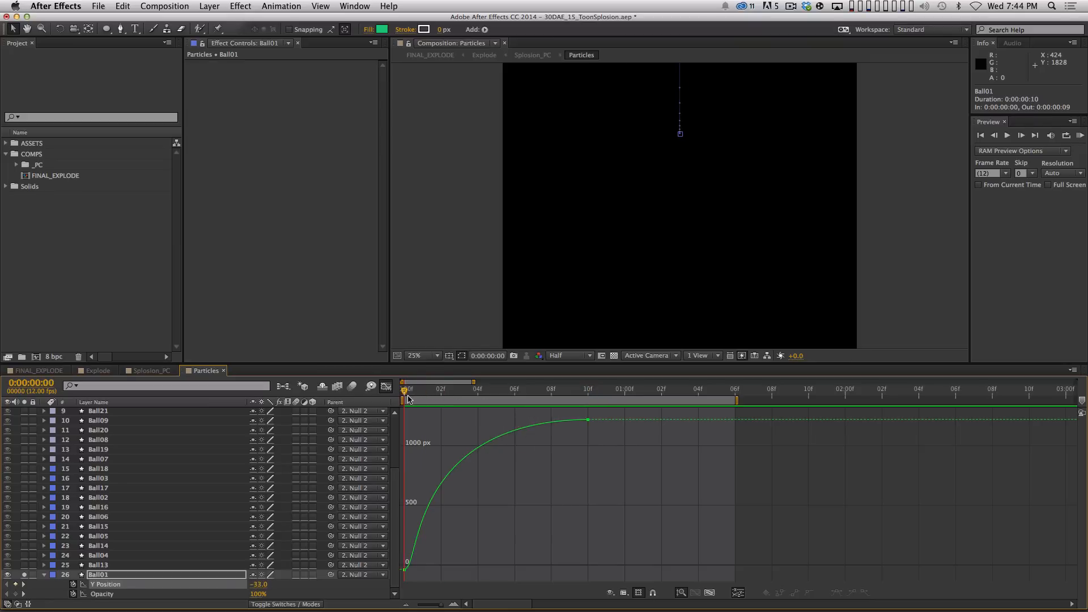
left_click_drag(408, 398, 476, 393)
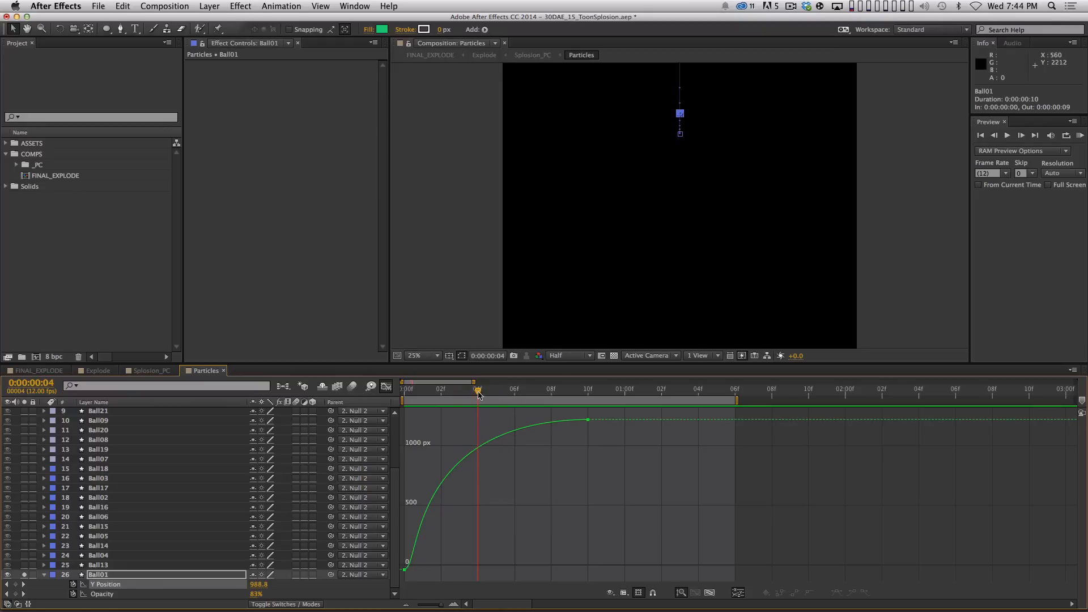
left_click_drag(477, 394, 404, 393)
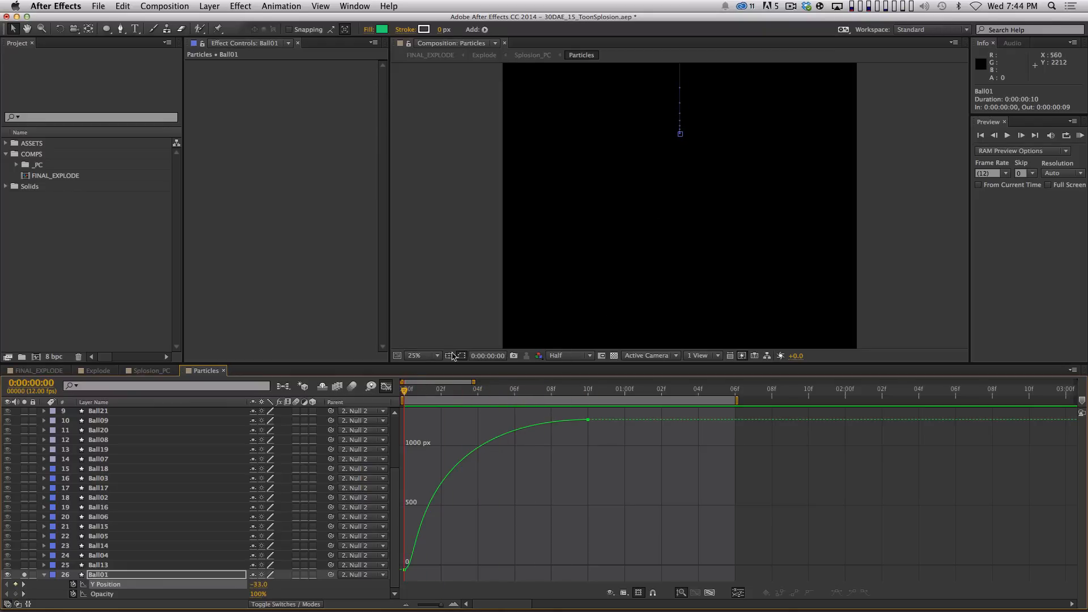
key("space")
key("space")
key("shift+super+a")
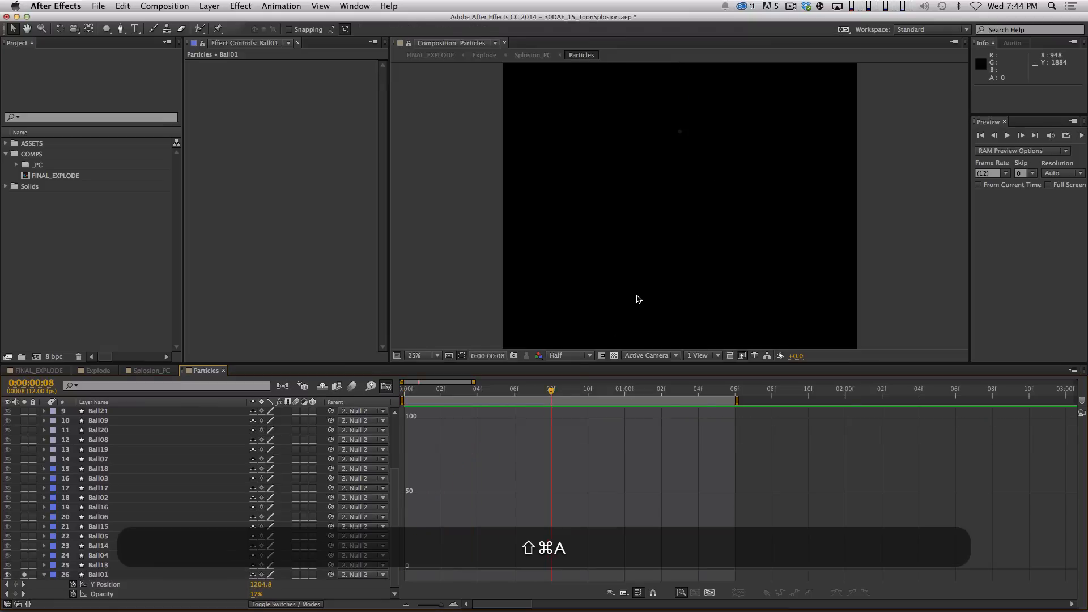
key("space")
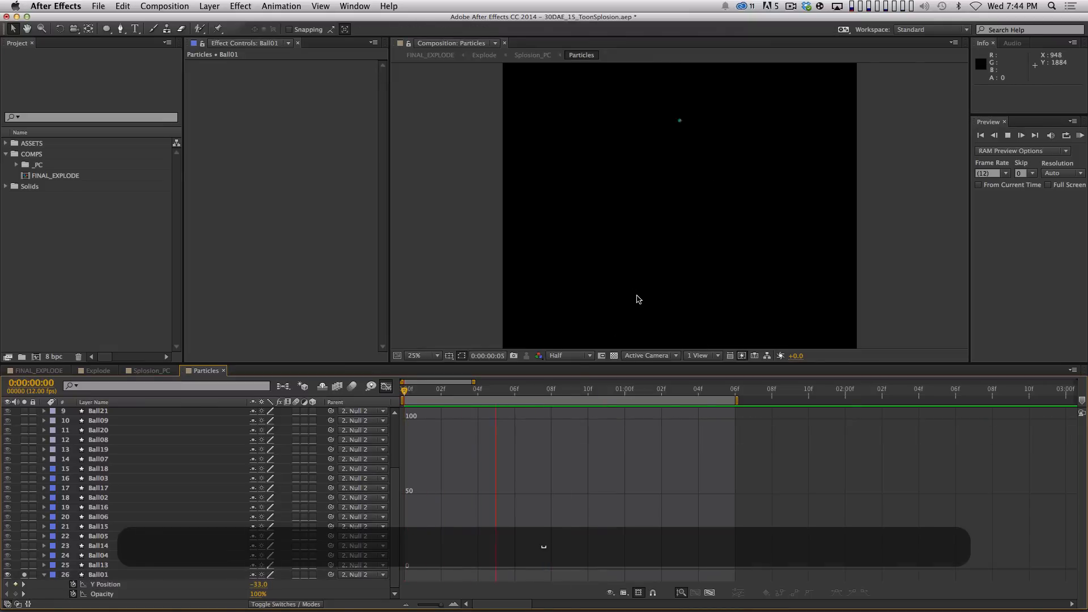
- Switch to Chrome and play the opening seconds of the 2D FX sakuga compilation on Vimeo as explosion reference
key("super+Tab")
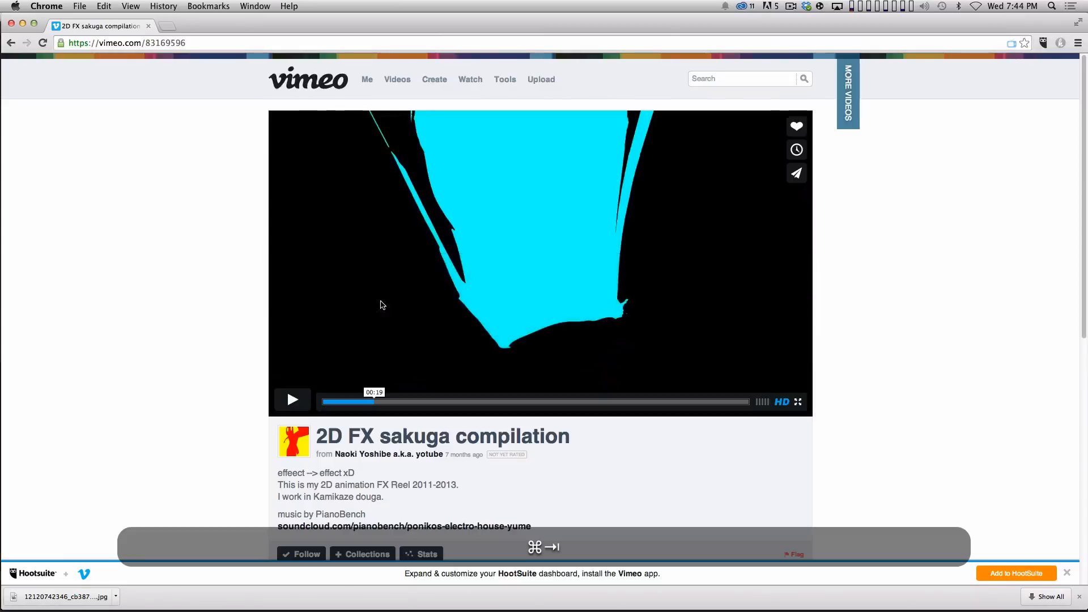
left_click(320, 403)
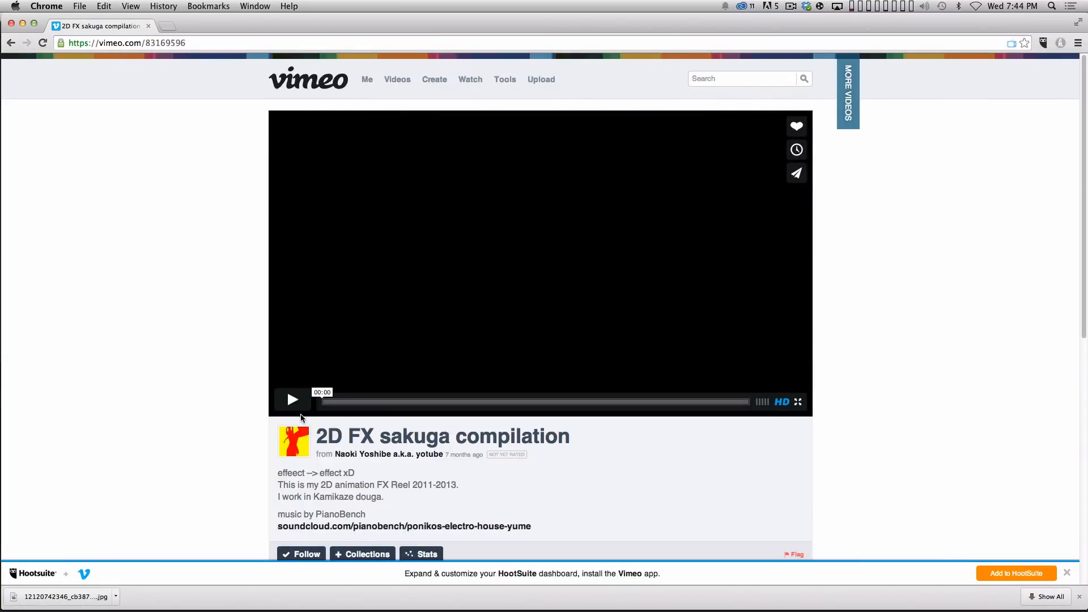
left_click(292, 404)
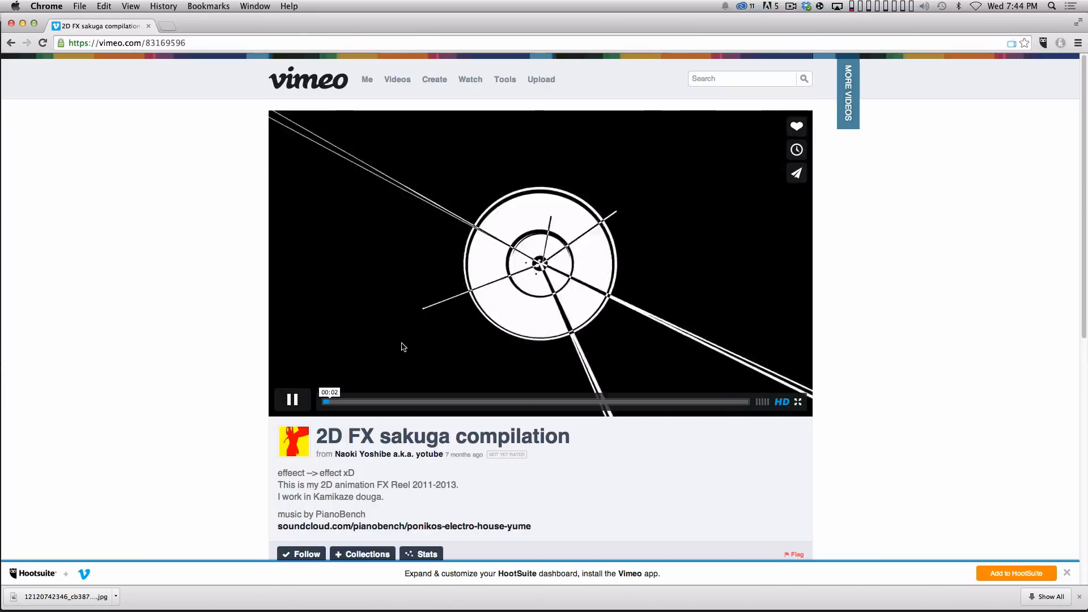
left_click(292, 400)
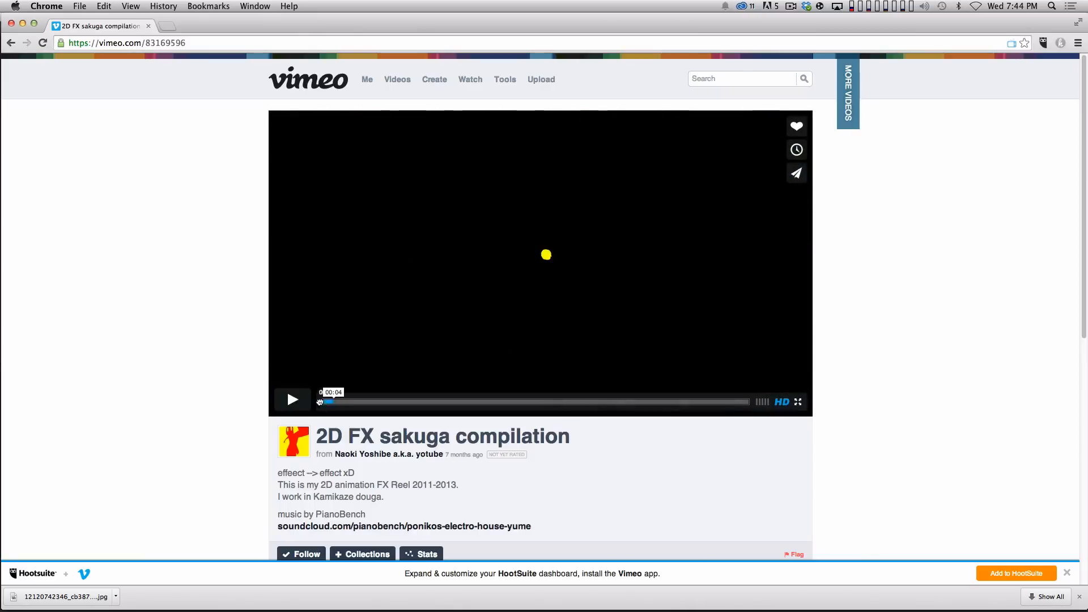
left_click(319, 402)
left_click(296, 400)
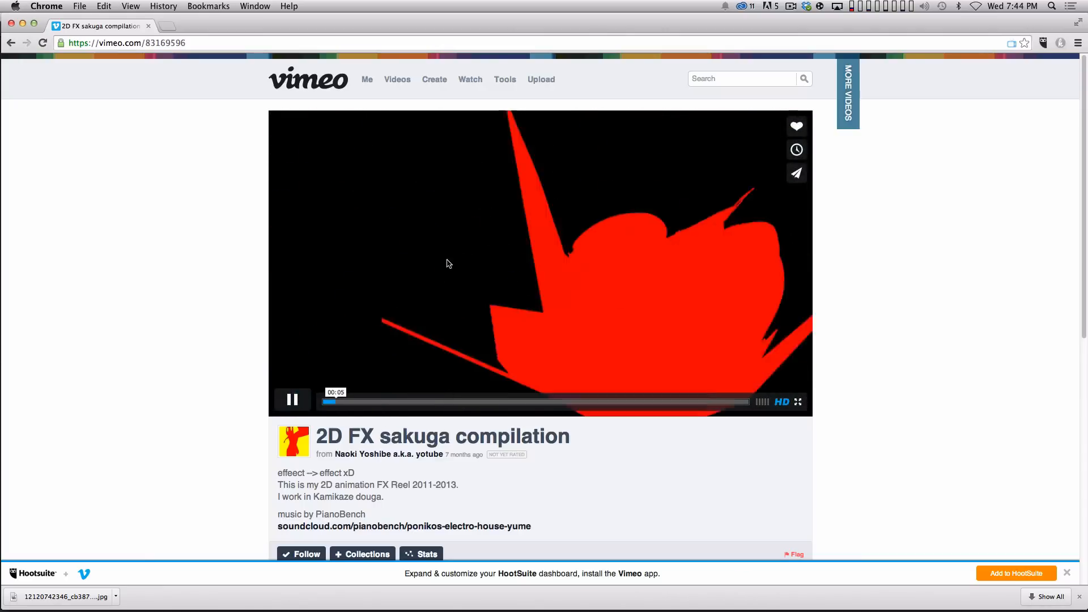
left_click(292, 399)
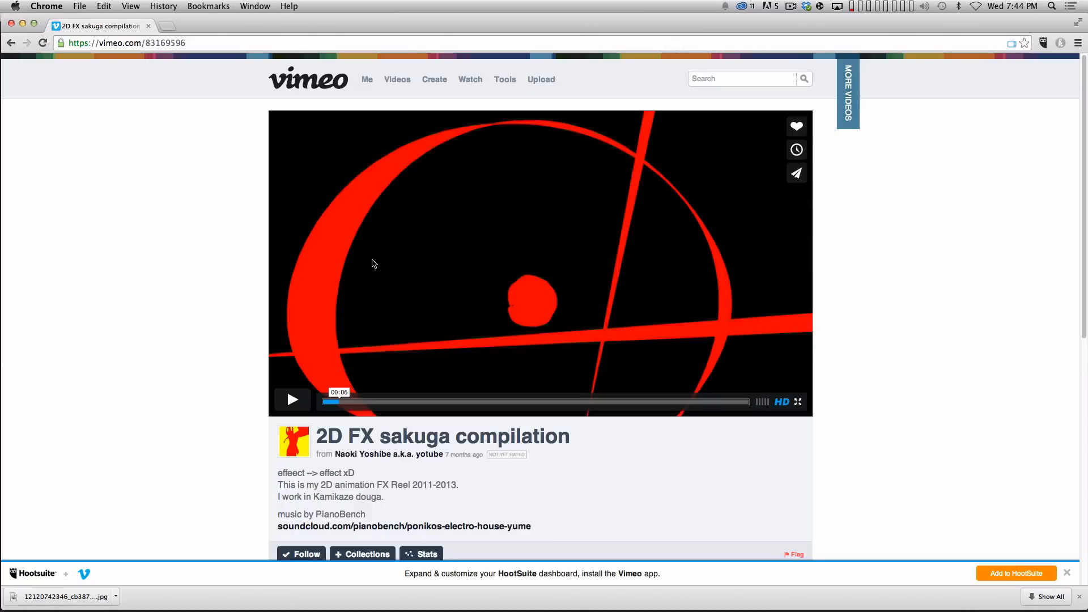
- Return to After Effects and turn off Ball01's solo, viewing all the particle dots at frame 5
mouse_move(287, 389)
key("super+Tab")
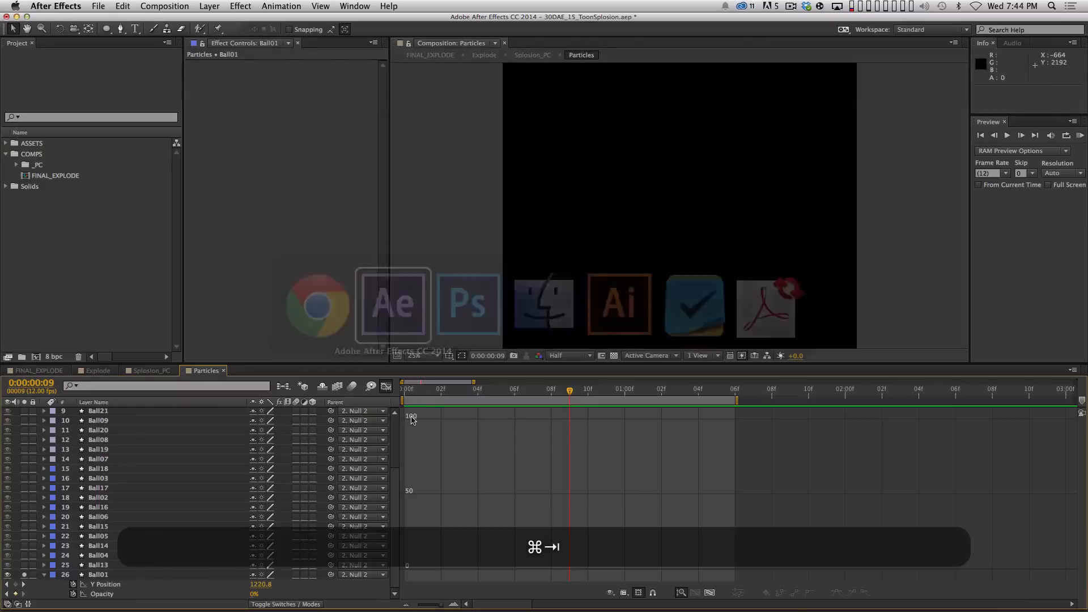
key("space")
key("space")
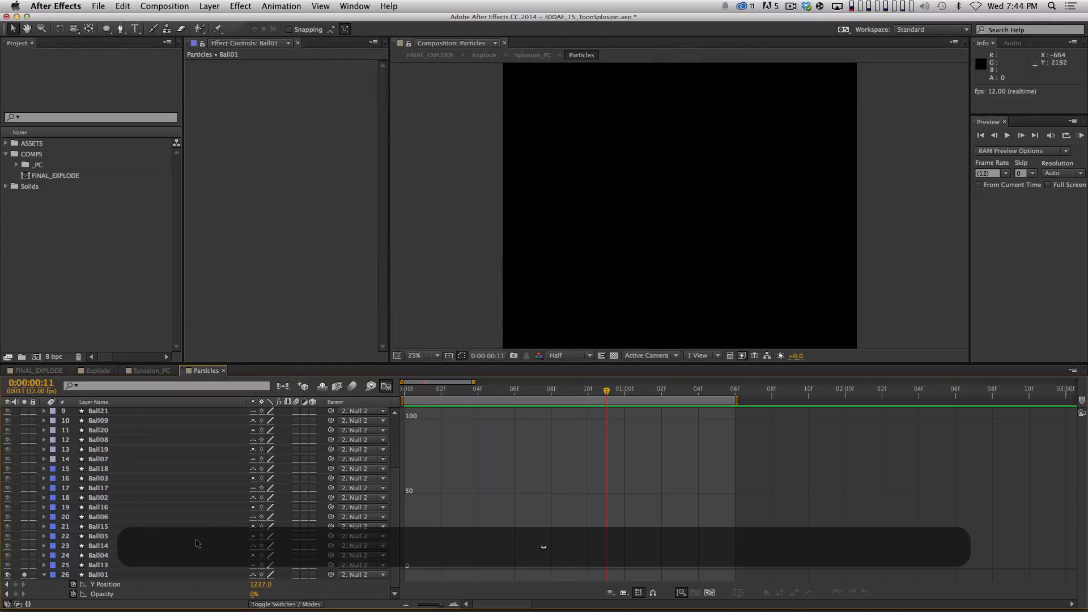
left_click(143, 575)
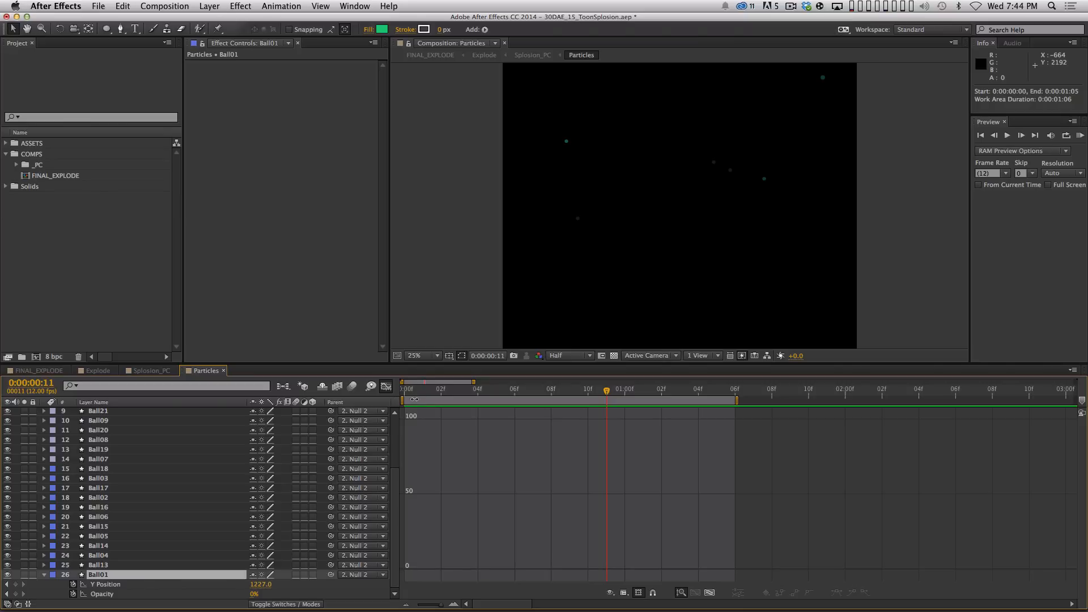
left_click_drag(405, 391, 502, 391)
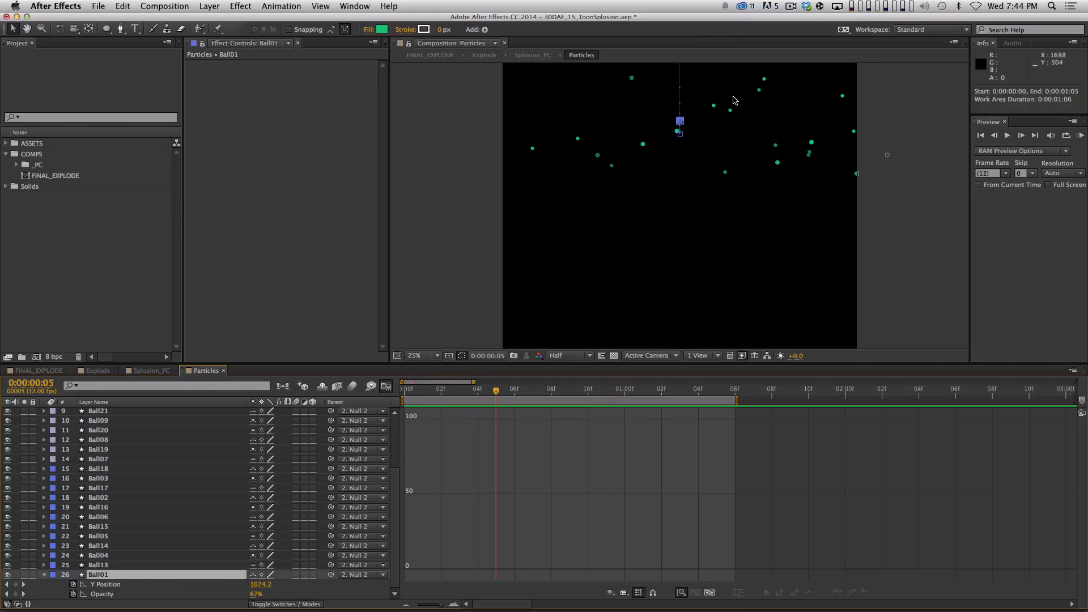
- Select the Ball03 layer and nudge it horizontally in 10-pixel increments to an X position of -620
left_click(159, 478)
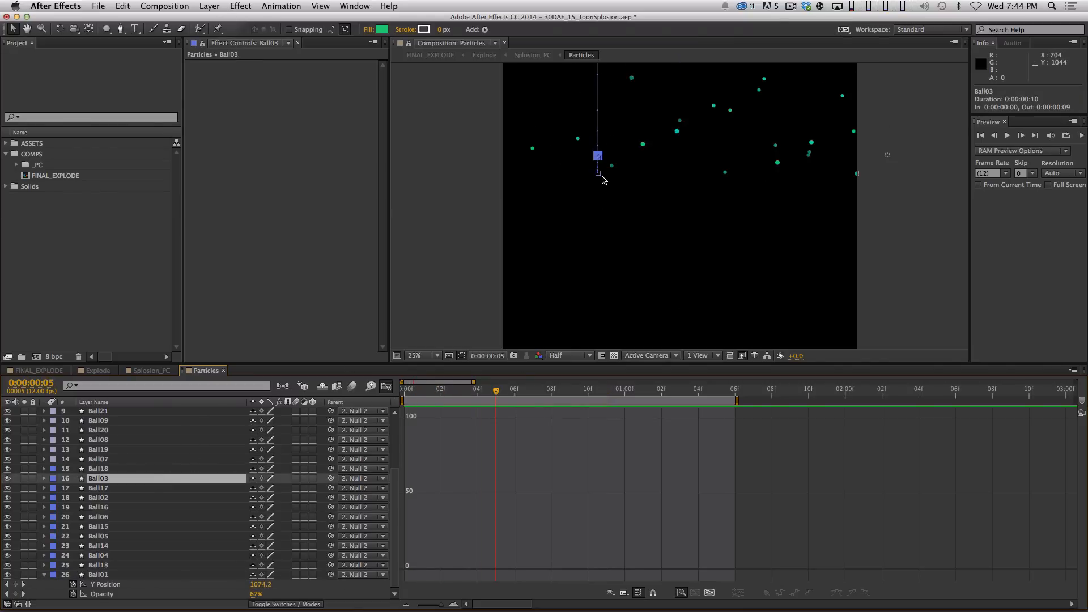
key("shift")
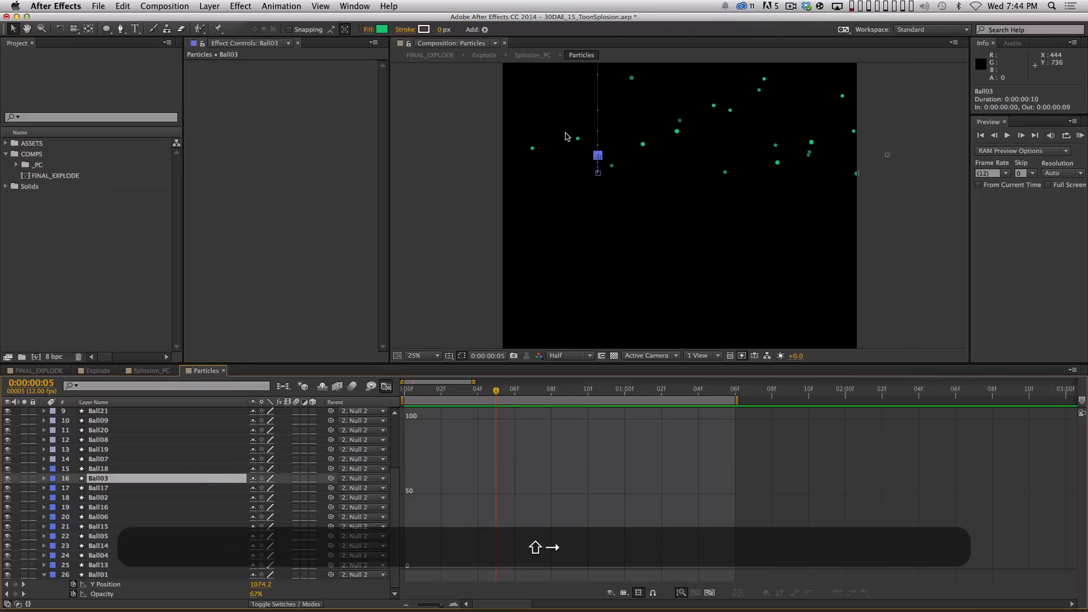
key("shift+Right")
key("shift+Right")
key("shift+Right")
key("shift+Left")
key("shift+Left")
key("shift+Left")
key("shift+Left")
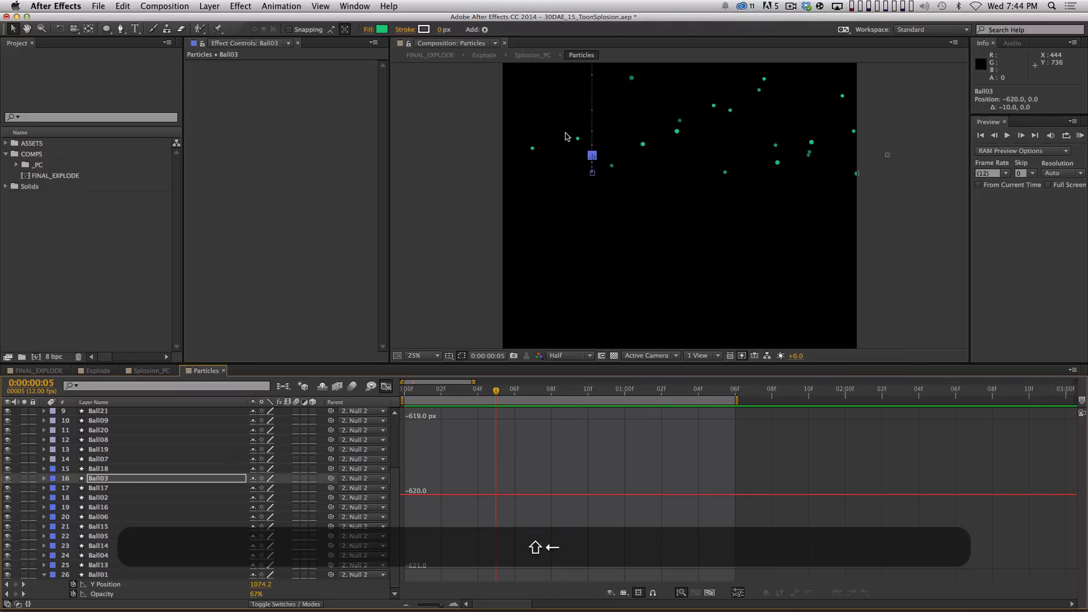
- Reveal Ball03's separated X and Y Position properties and nudge it sideways, ending at an X Position of -620
key("p")
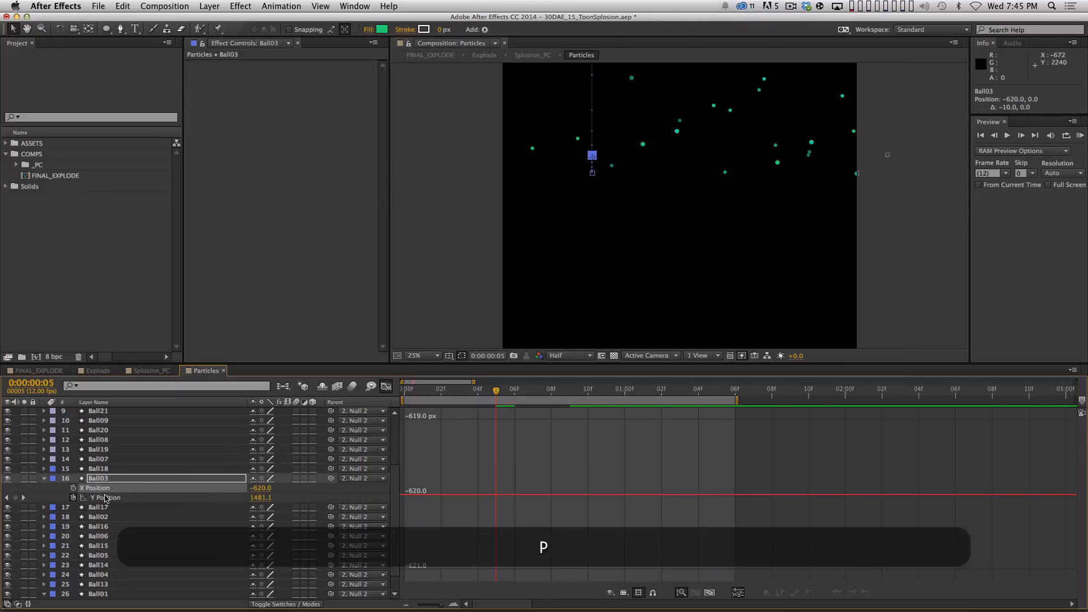
key("shift")
key("shift+Right")
key("shift+Left")
key("shift+Left")
key("shift+Left")
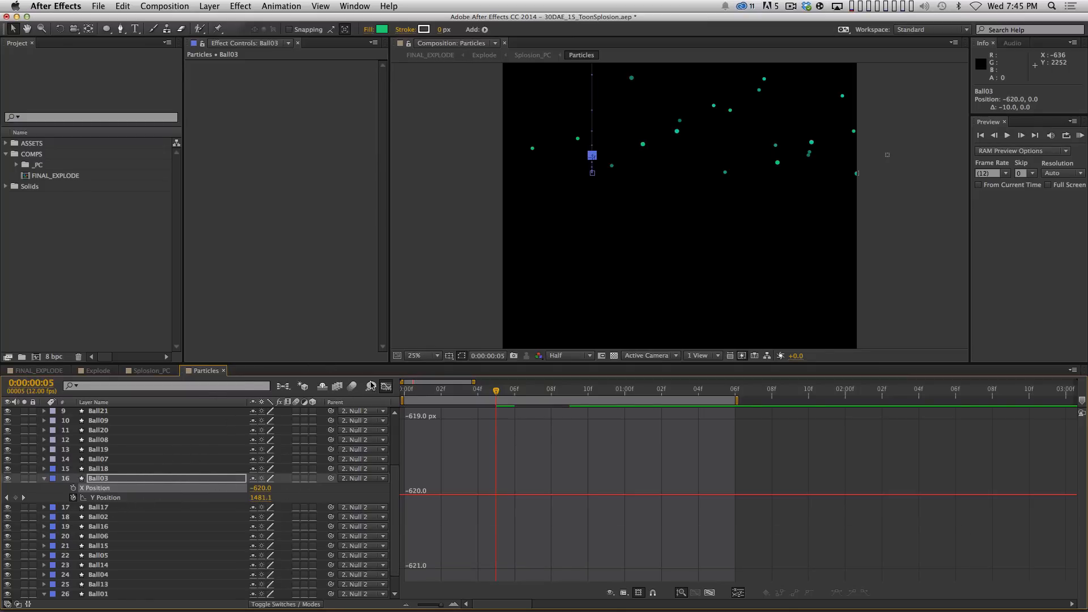
- Close the Graph Editor and align the in-points of all Particles layers to frame 0
left_click(388, 387)
key("KP_0")
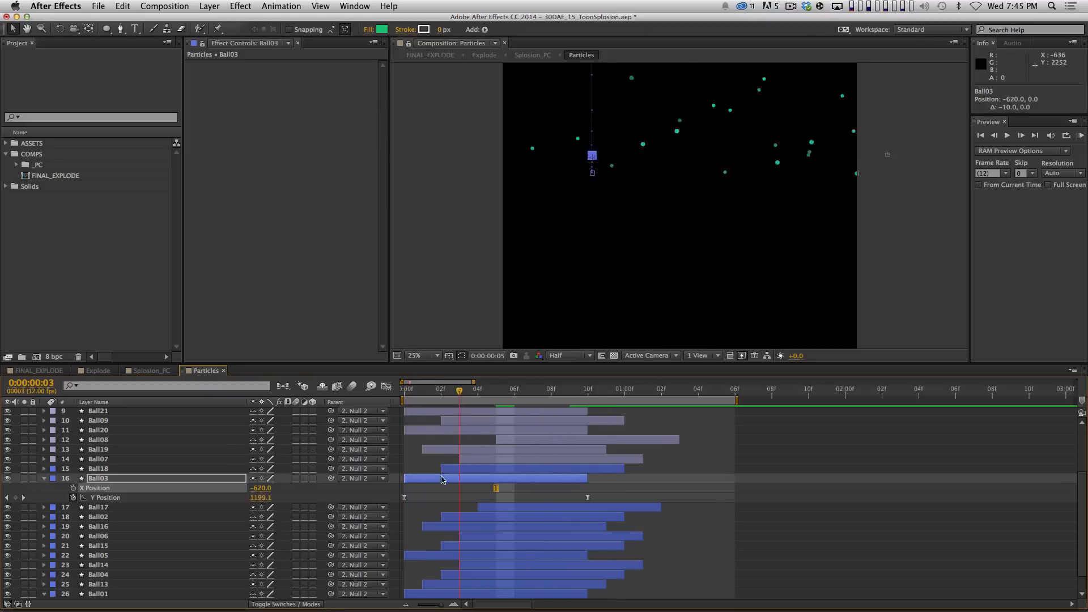
key("super+a")
key("shift+super+grave")
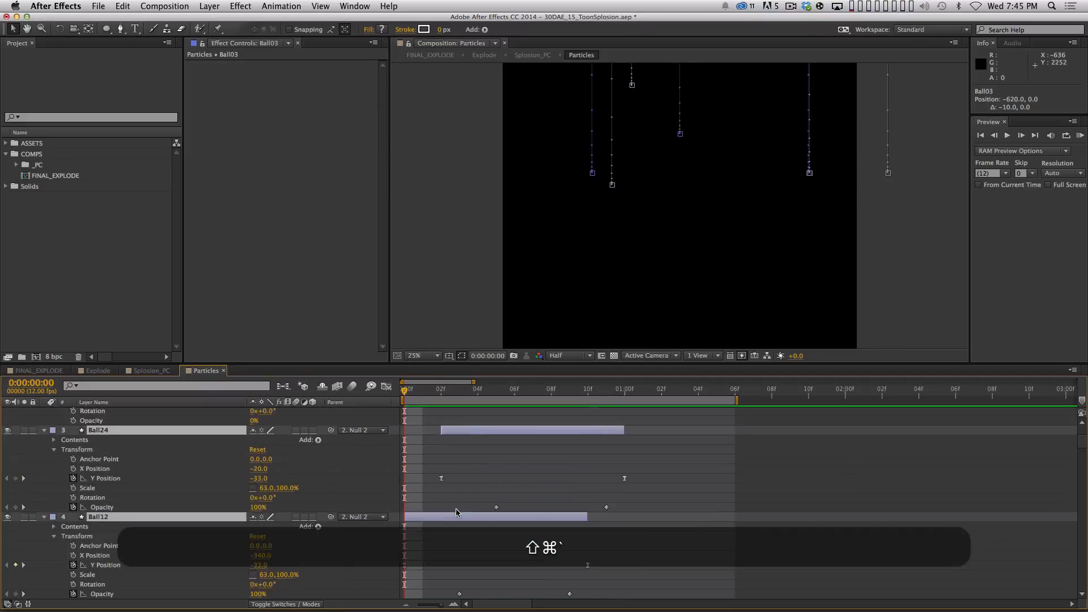
key("shift+super+grave")
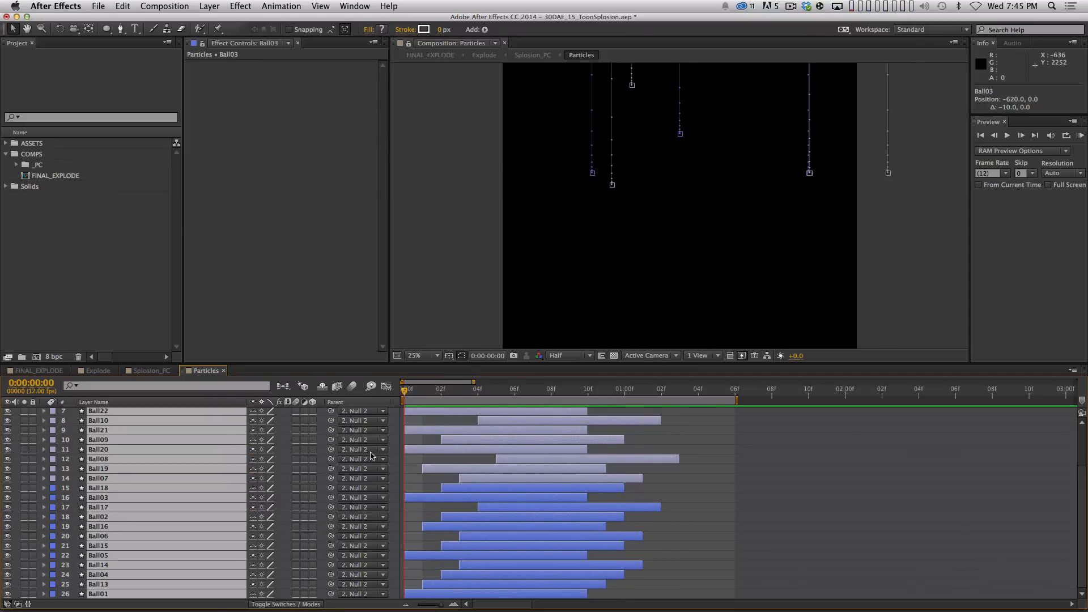
key("bracketleft")
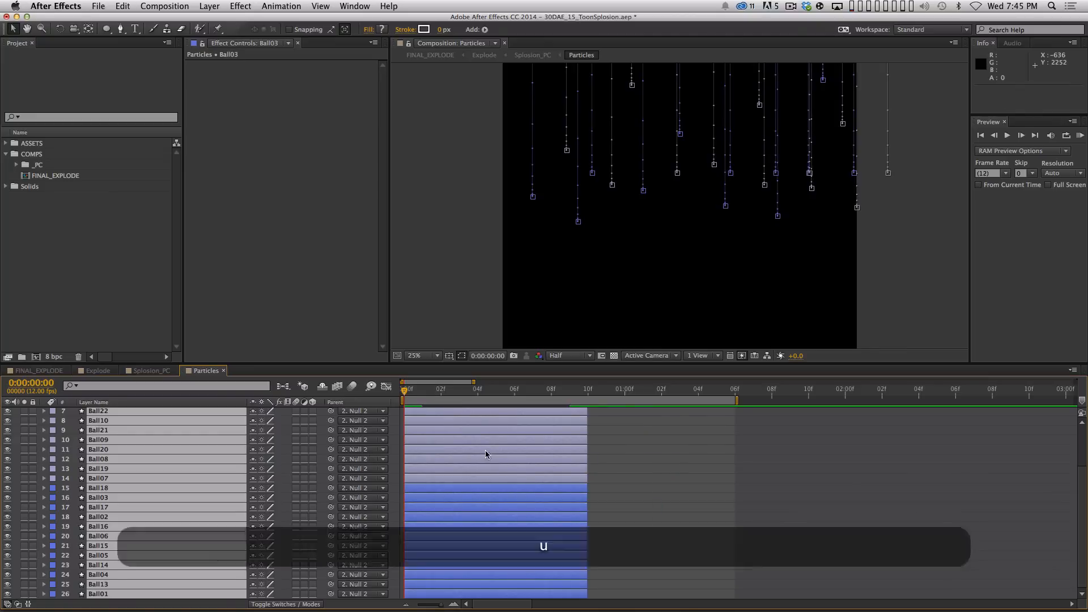
- Reveal the Y Position and Opacity keyframes on all ball layers and scrub to frame 5
key("u")
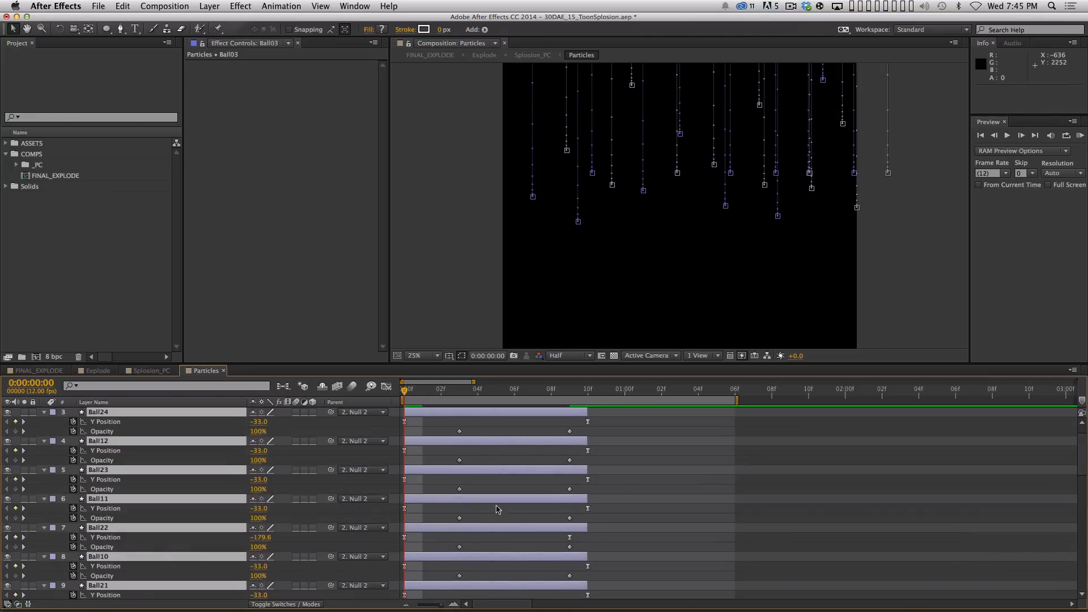
key("u")
key("super")
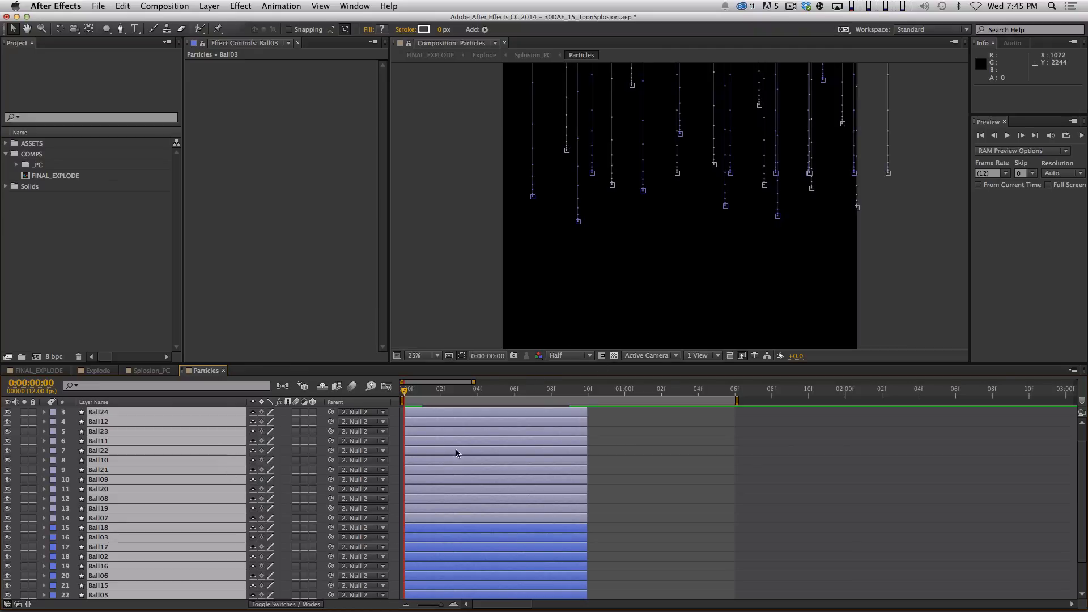
key("u")
key("shift+u")
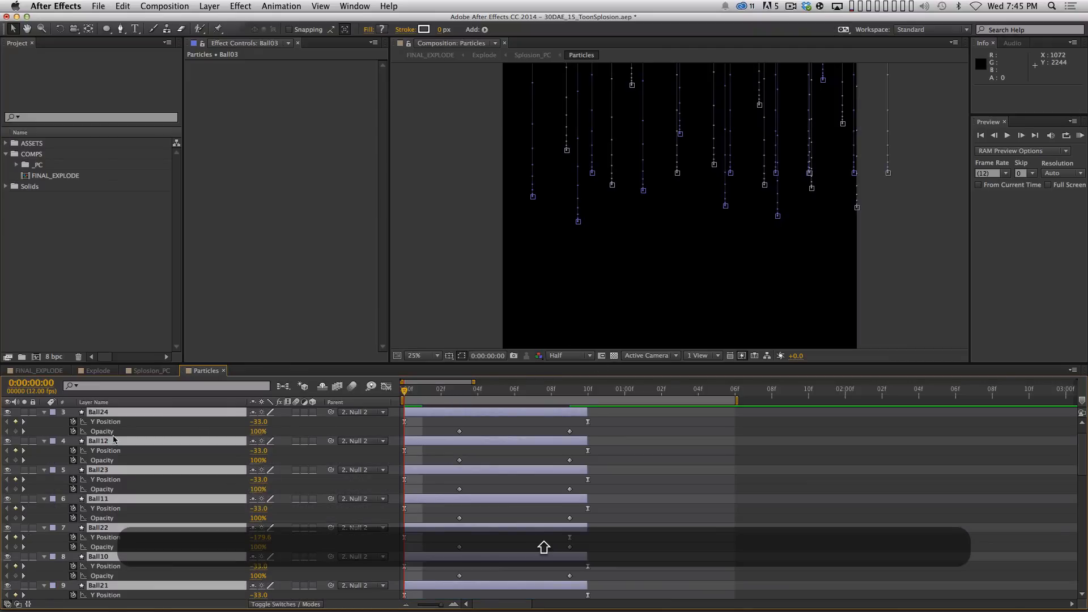
left_click(589, 390, "shift")
left_click_drag(588, 395, 493, 410)
- Collapse the keyframed properties of all layers and deselect everything
key("shift+super+a")
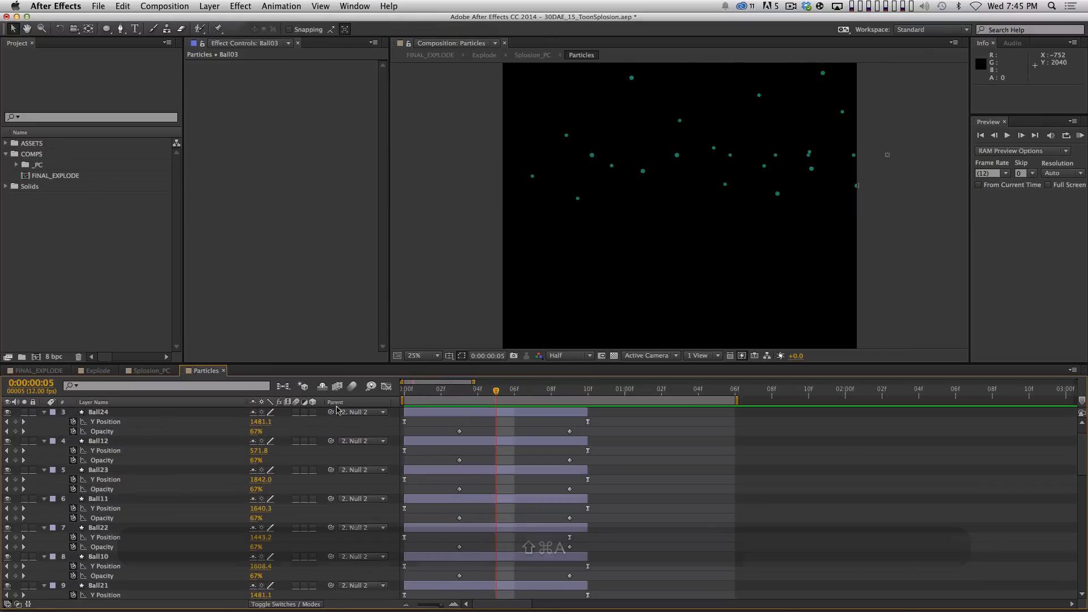
key("super+a")
key("u")
key("shift+super+a")
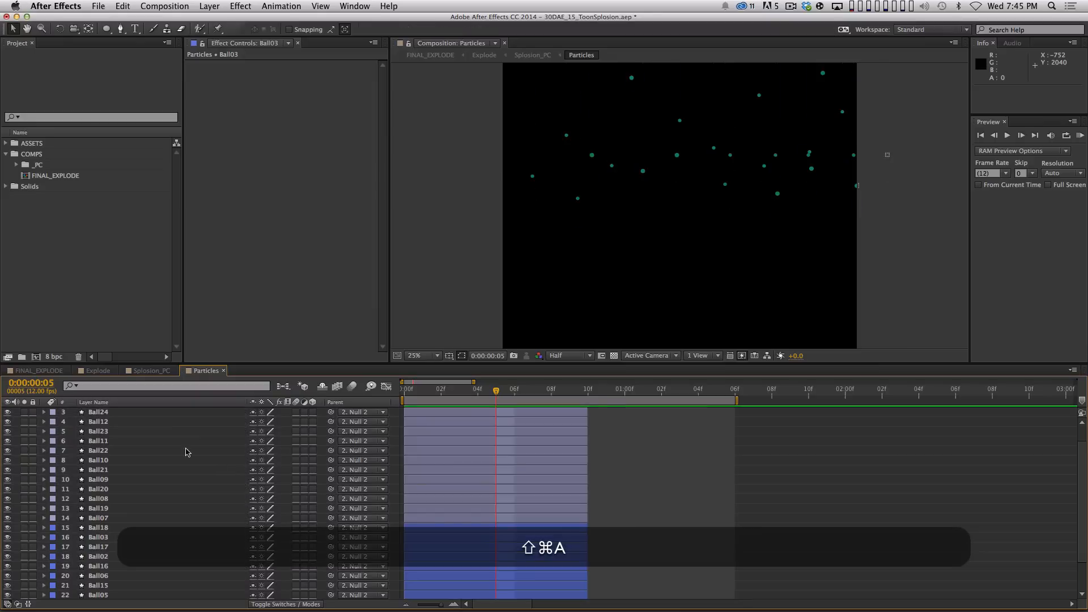
- Lower the end of Ball24's motion path to Y 2260.3 and the end of Ball22's to Y 1787
left_click(163, 414)
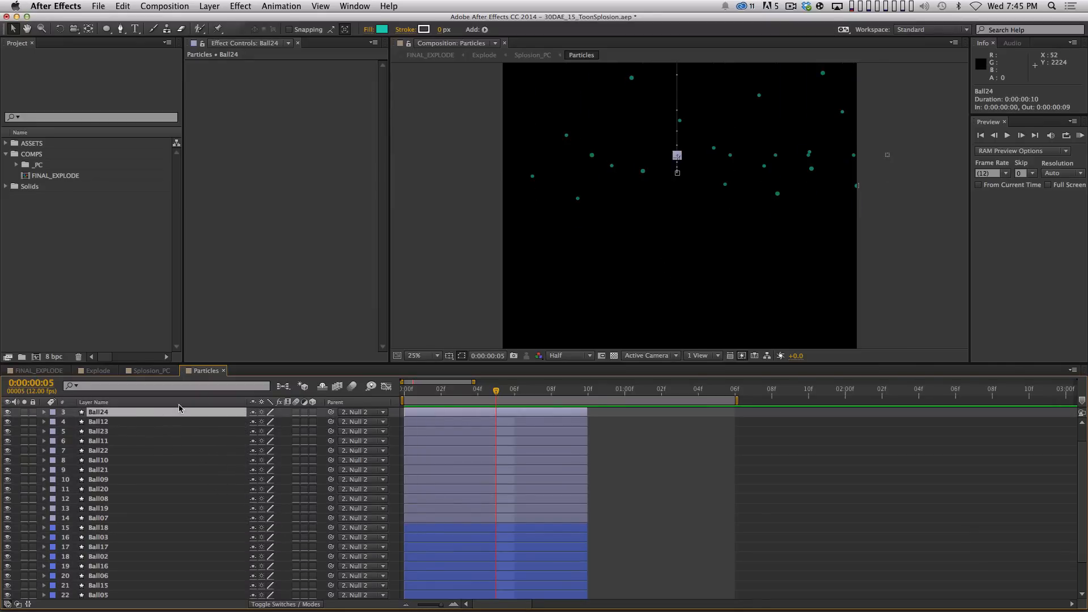
left_click_drag(698, 146, 691, 216)
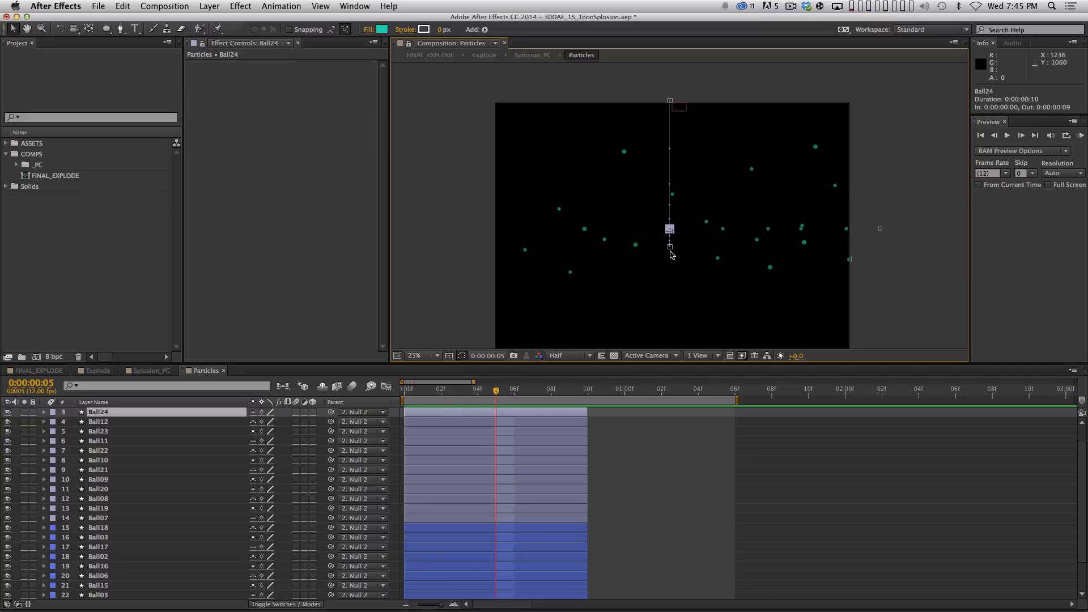
left_click_drag(671, 250, 670, 296)
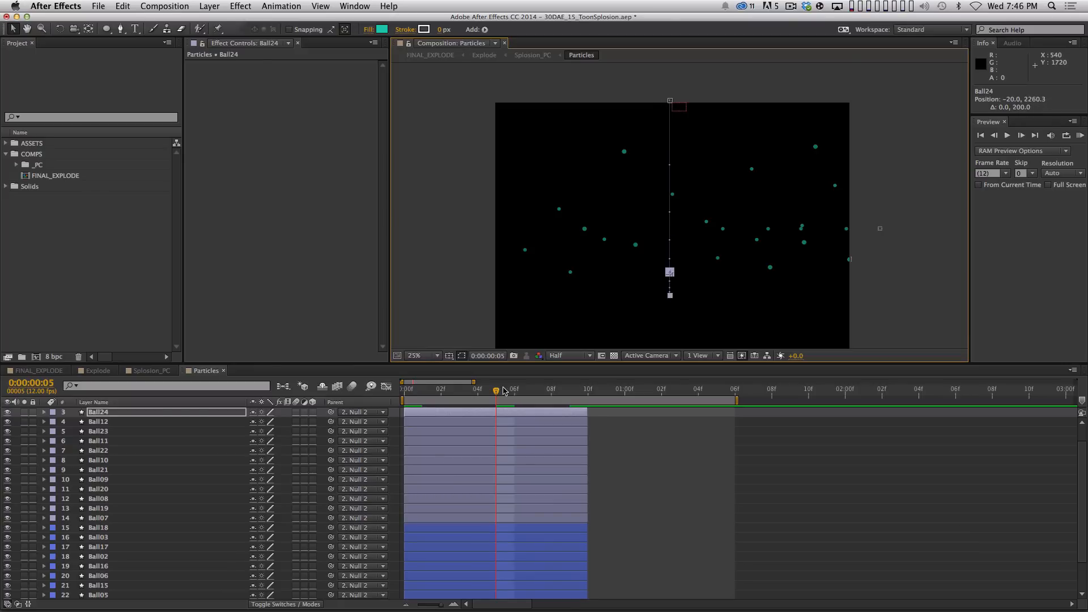
left_click(446, 454)
mouse_move(804, 252)
left_mouse_down()
mouse_move(804, 192)
mouse_move(809, 261)
left_mouse_up()
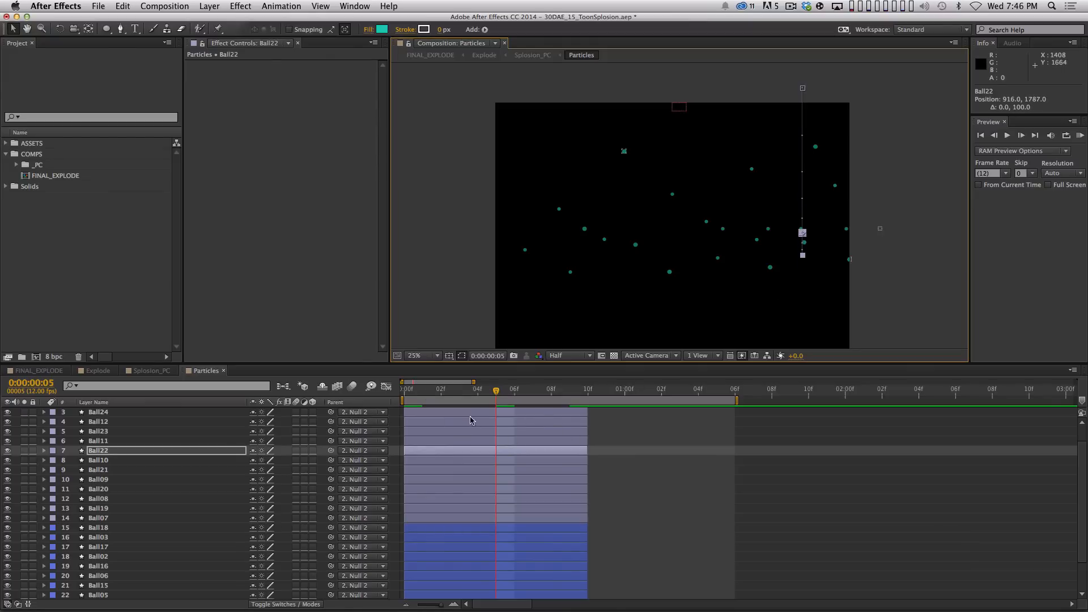
- Undo the motion path, layer timing and in-point edits until the ball layers' original staggered timing is restored
key("super+z")
key("super+z")
key("super+z")
key("super+z")
key("super+z")
key("super+z")
key("super+z")
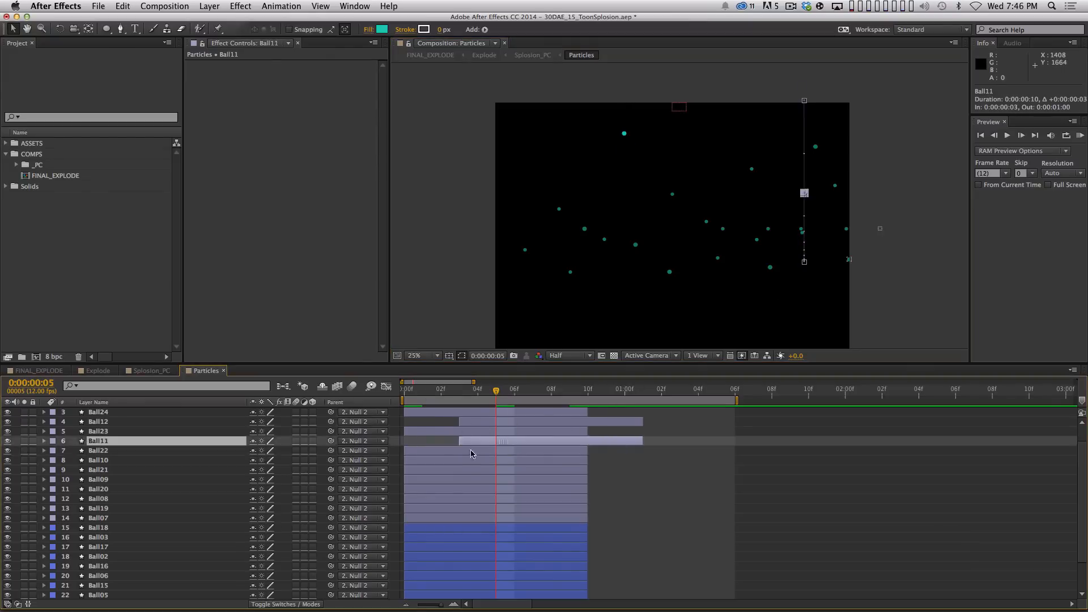
key("super+z")
key("super+z")
key("super+z")
key("super+z")
key("super+z")
key("super+z")
key("super+z")
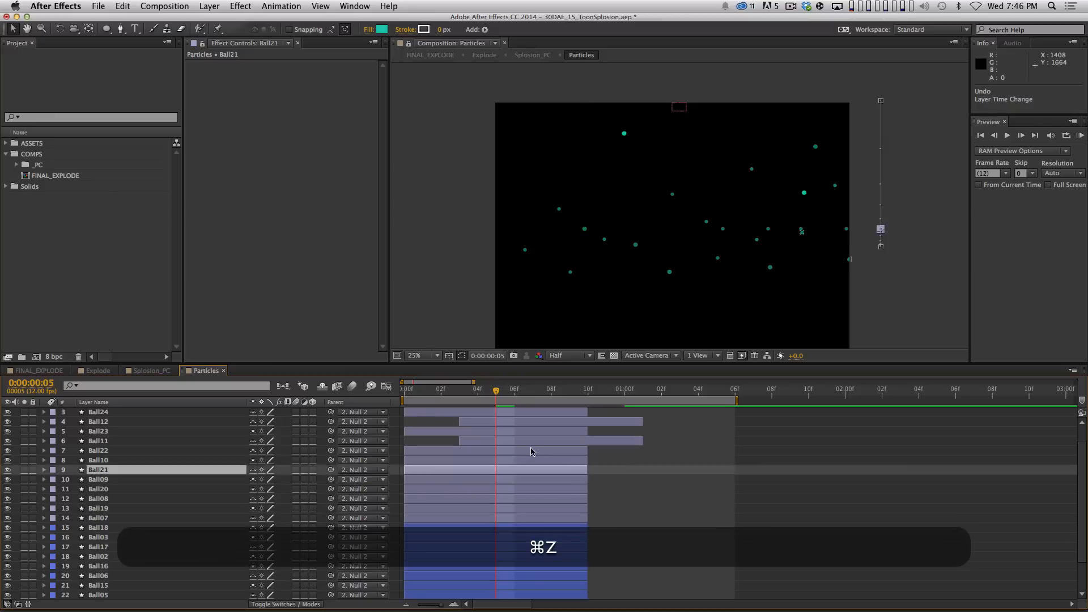
key("super+z")
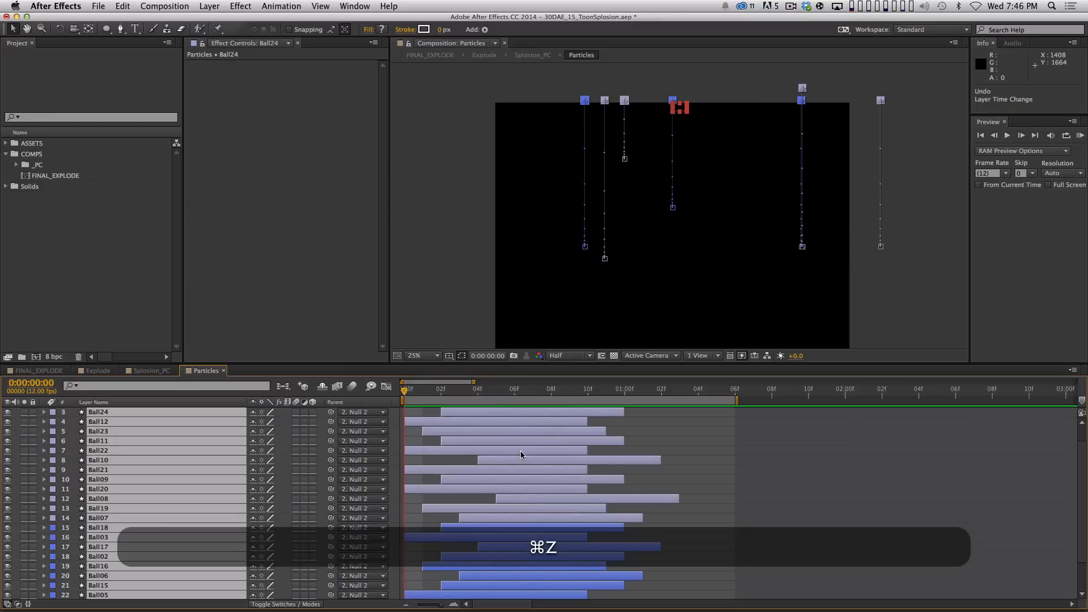
- Deselect all layers and preview the staggered Particles animation several times from frame 0
key("Home")
key("shift+super+a")
key("space")
key("space")
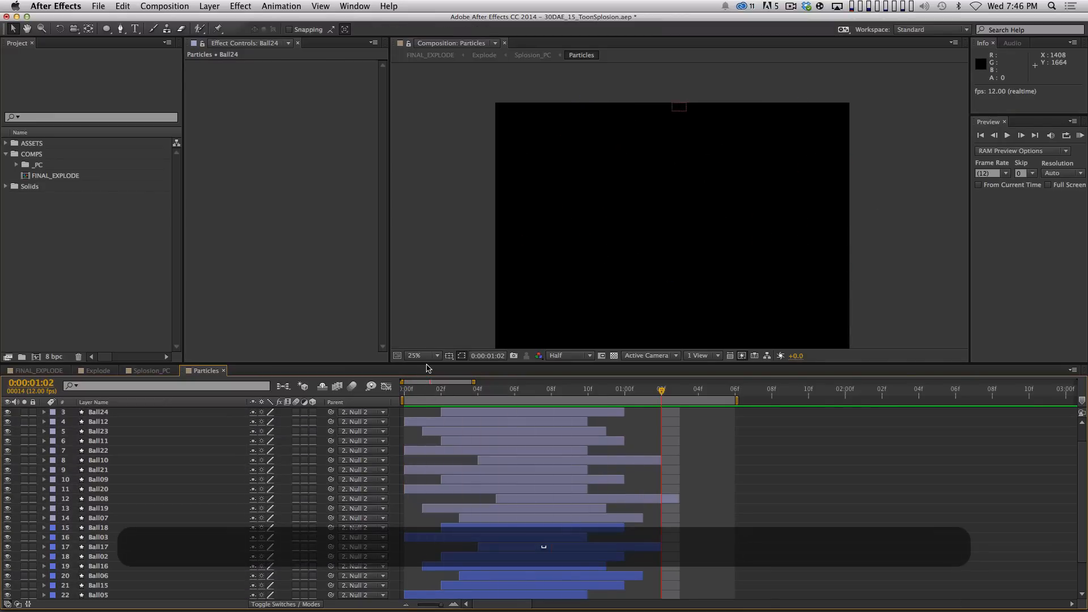
key("space")
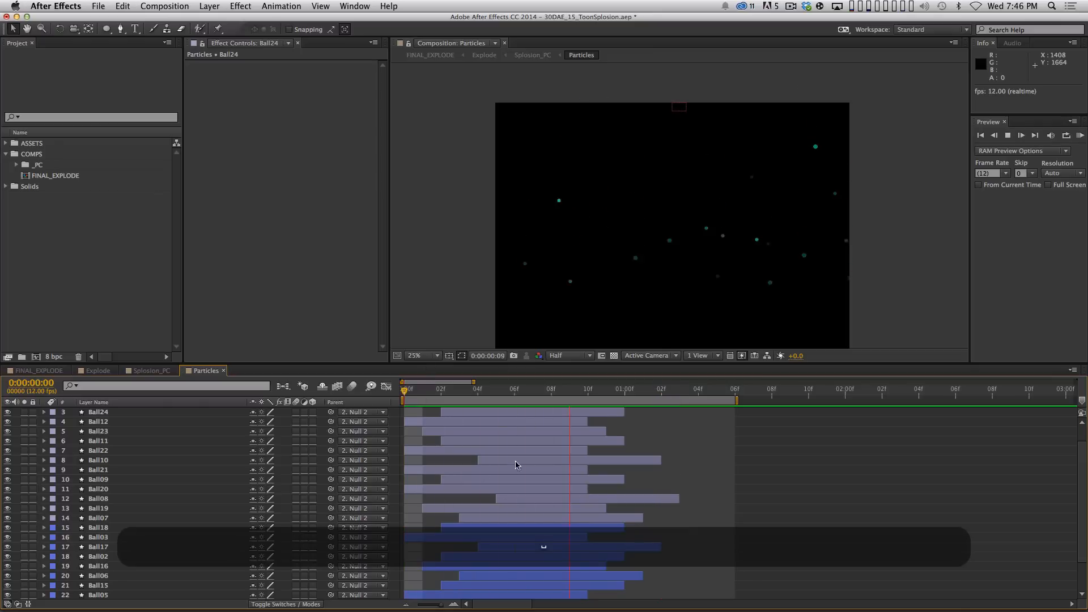
key("space")
key("space")
key("space")
key("space")
key("space")
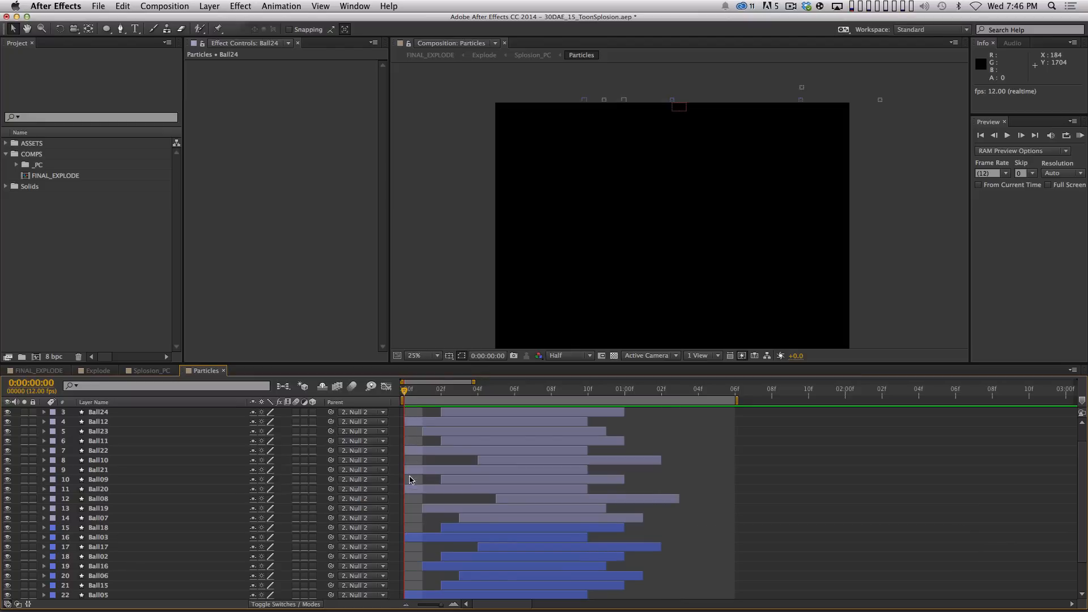
- Close the Particles composition, select the Polar Coordinates effect in Splosion_PC and RAM preview the radiating burst
left_click(223, 371)
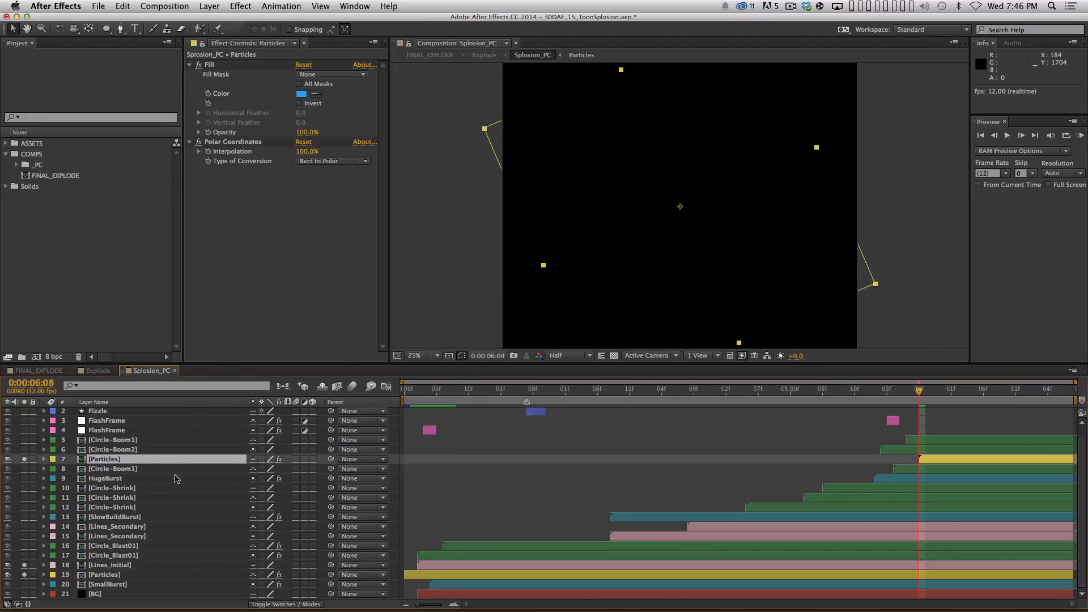
left_click(251, 144)
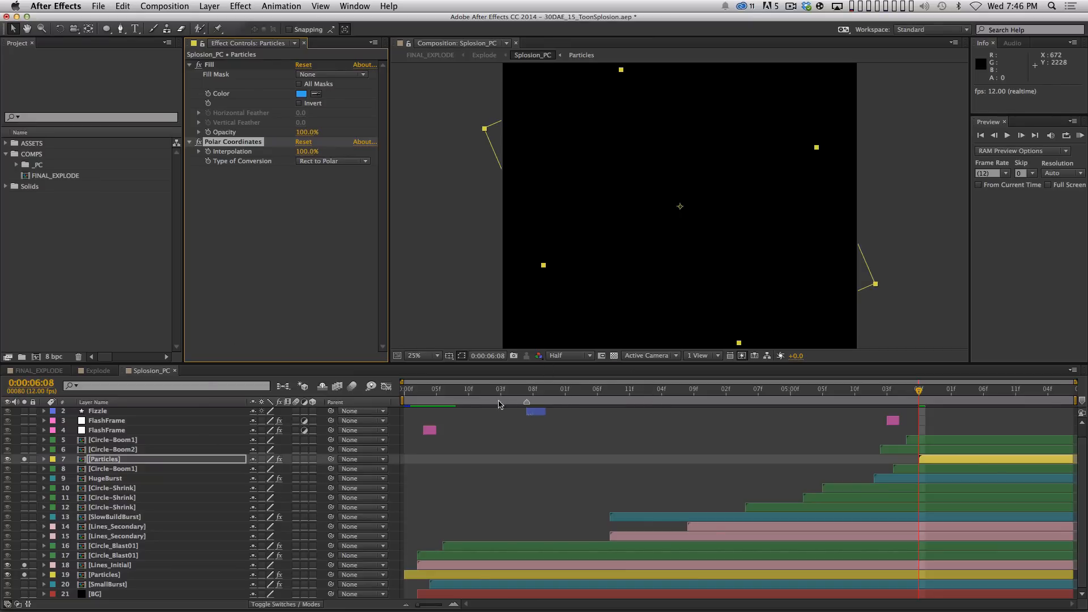
key("KP_0")
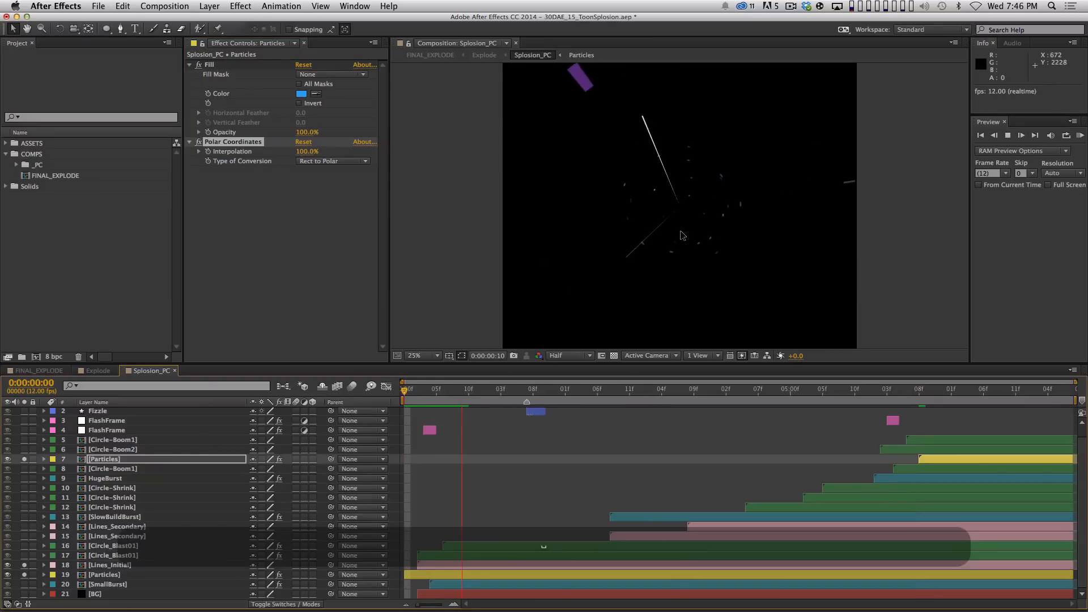
key("space")
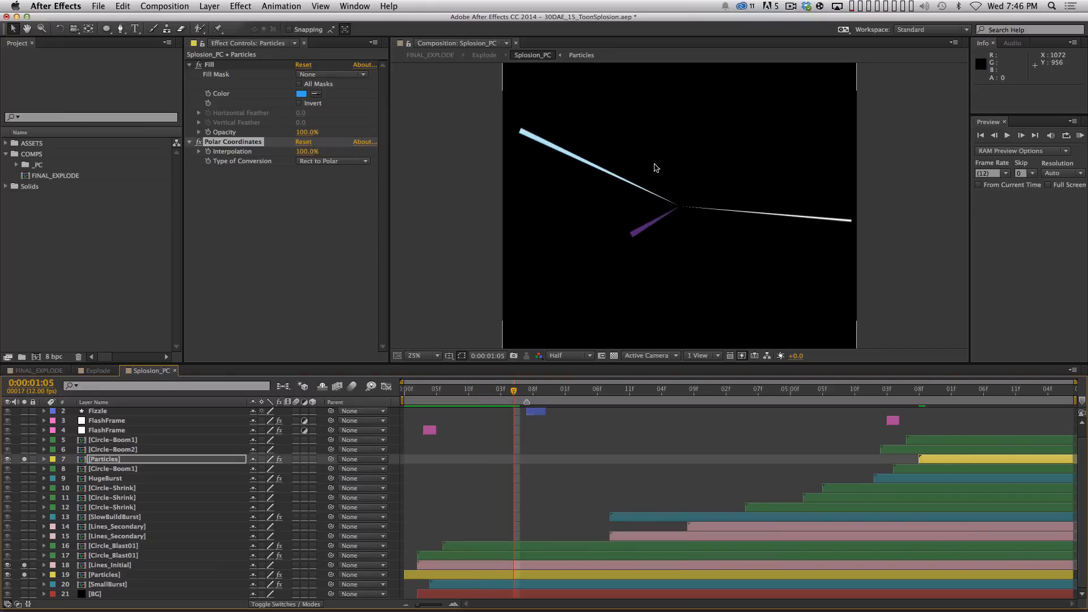
- Scrub to 0:00:01:02, inspect the keyframed Time Remap of Particles layer 19 and collapse the layer again
left_click_drag(459, 390, 494, 391)
left_click(175, 564)
left_click(175, 574)
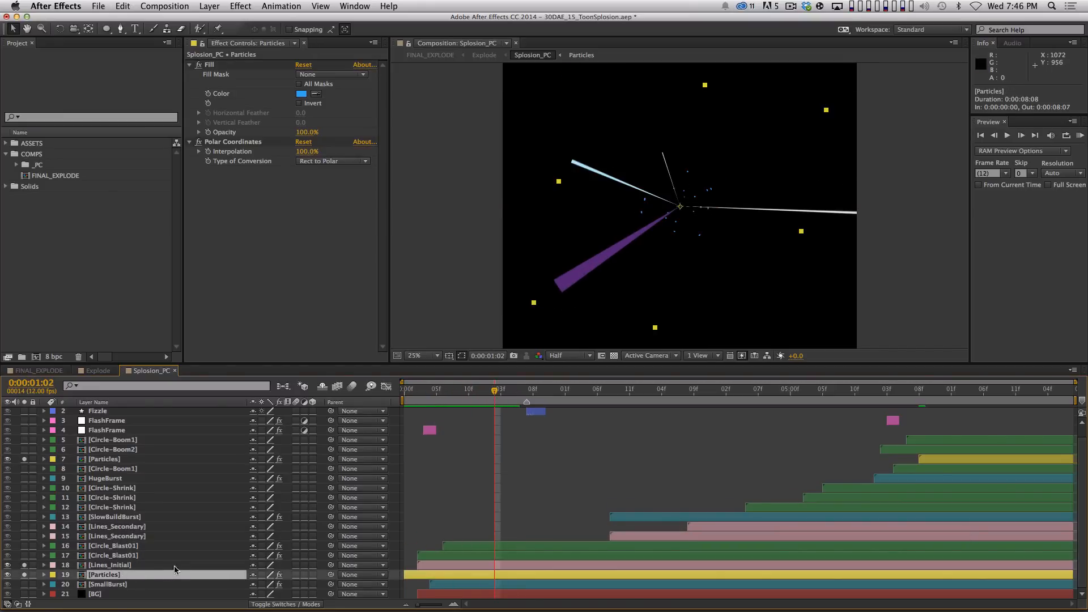
key("u")
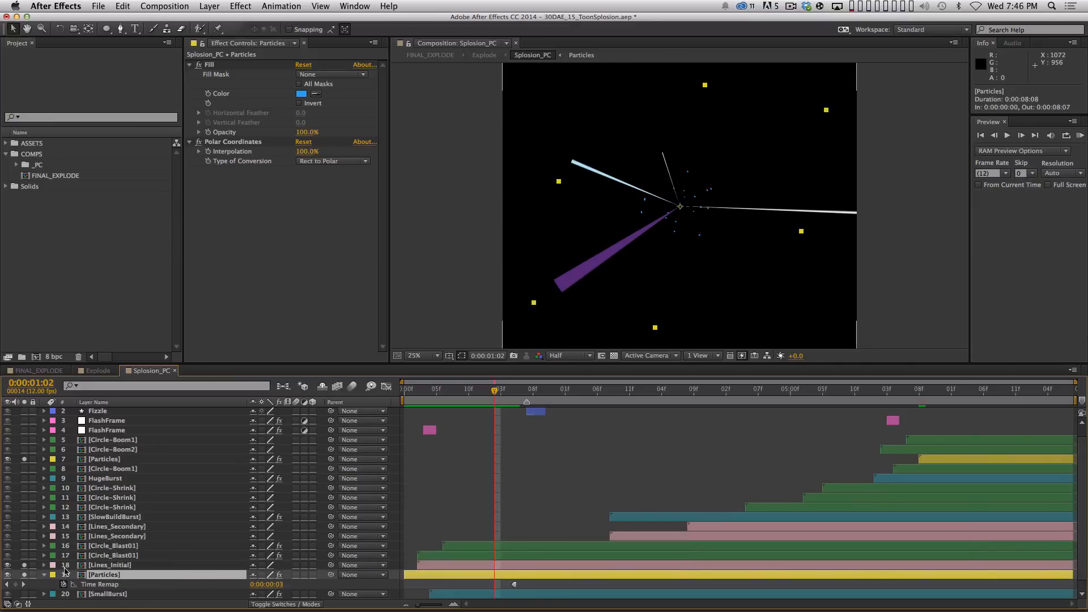
left_click(44, 574)
- Scrub to 0:00:06:07 and preview the second Particles burst
left_click_drag(494, 391, 913, 391)
key("space")
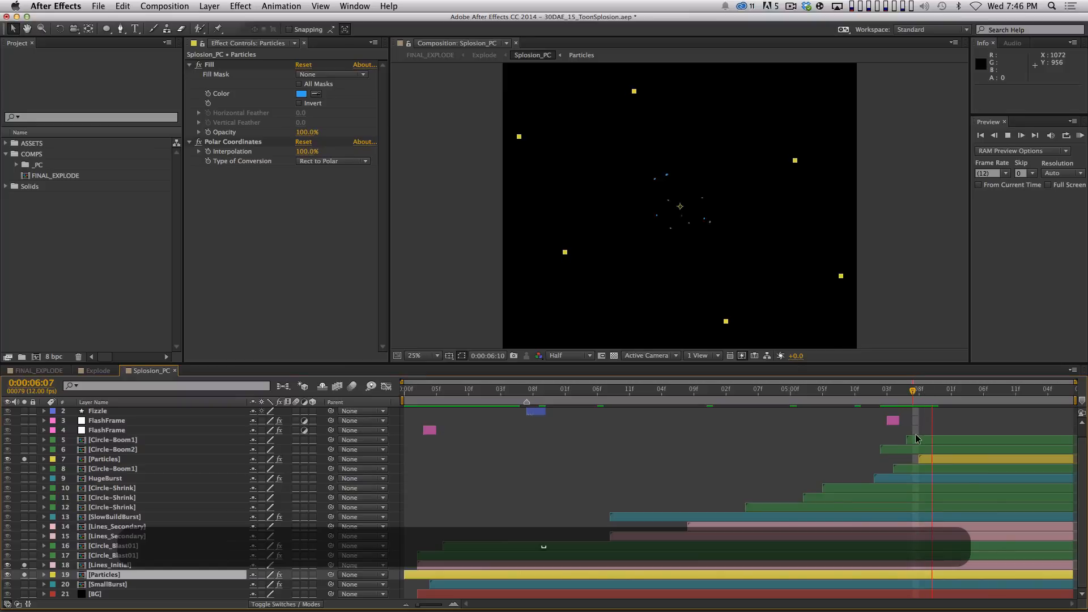
key("space")
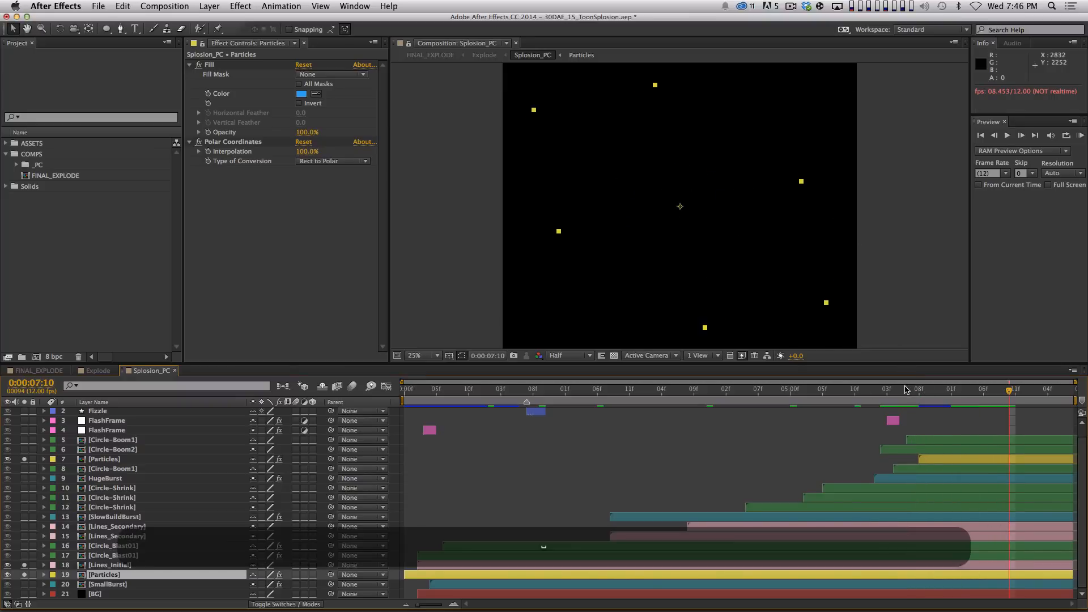
- Open the Particles composition from layer 19, select the Turb layer and preview the dots from frame 0 to frame 6
double_click(113, 574)
left_click(126, 417)
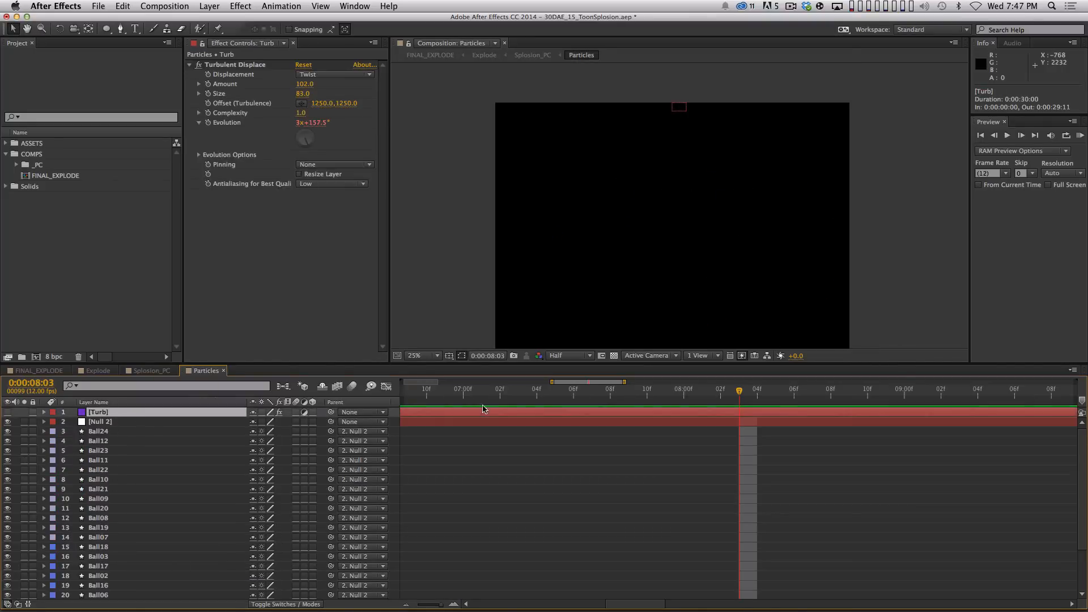
key("Home")
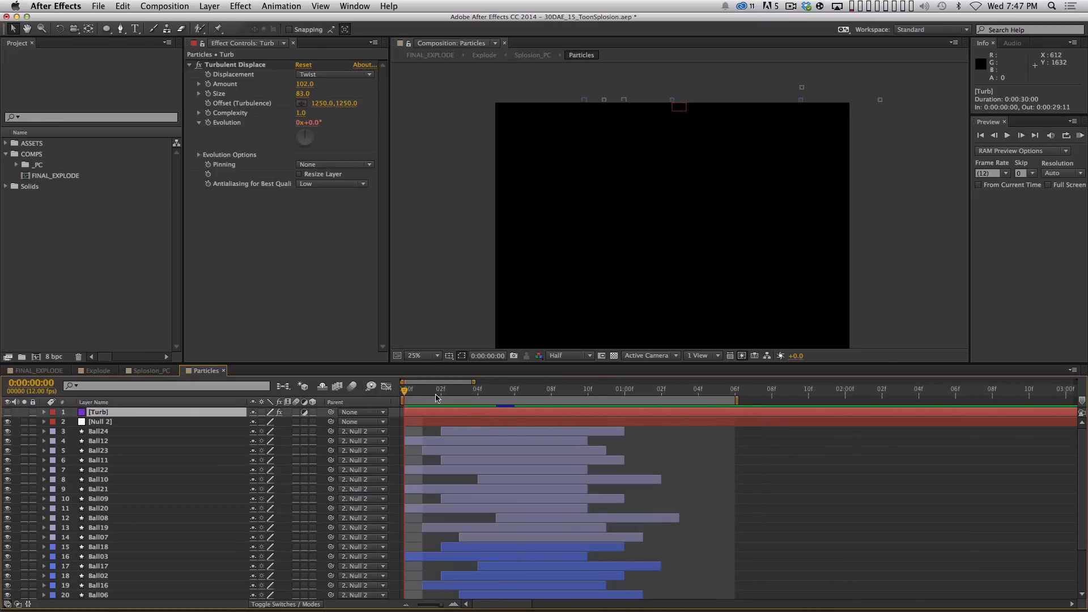
key("space")
key("space")
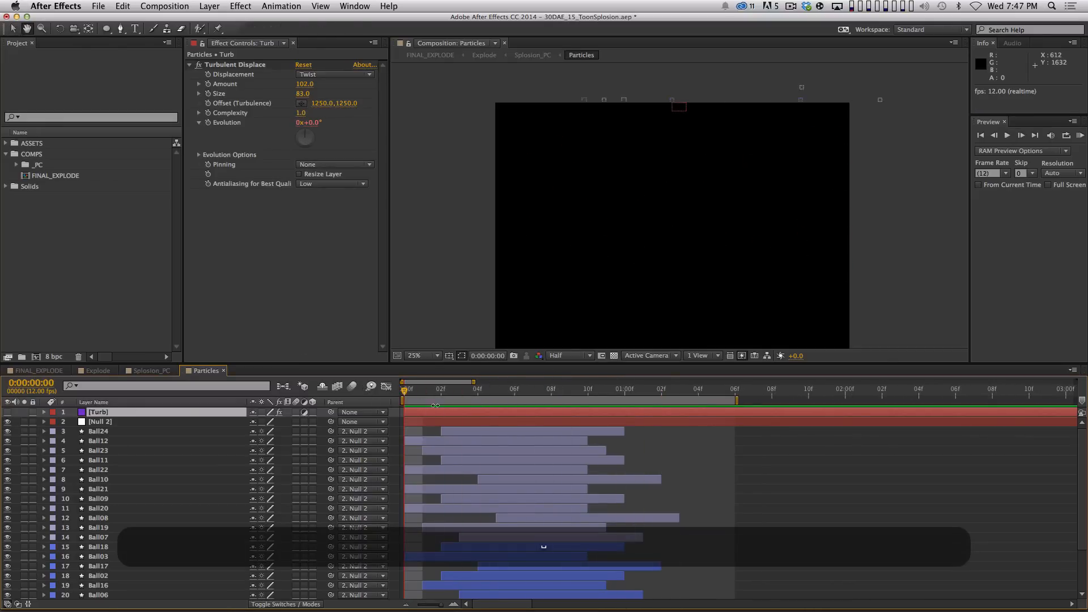
key("space")
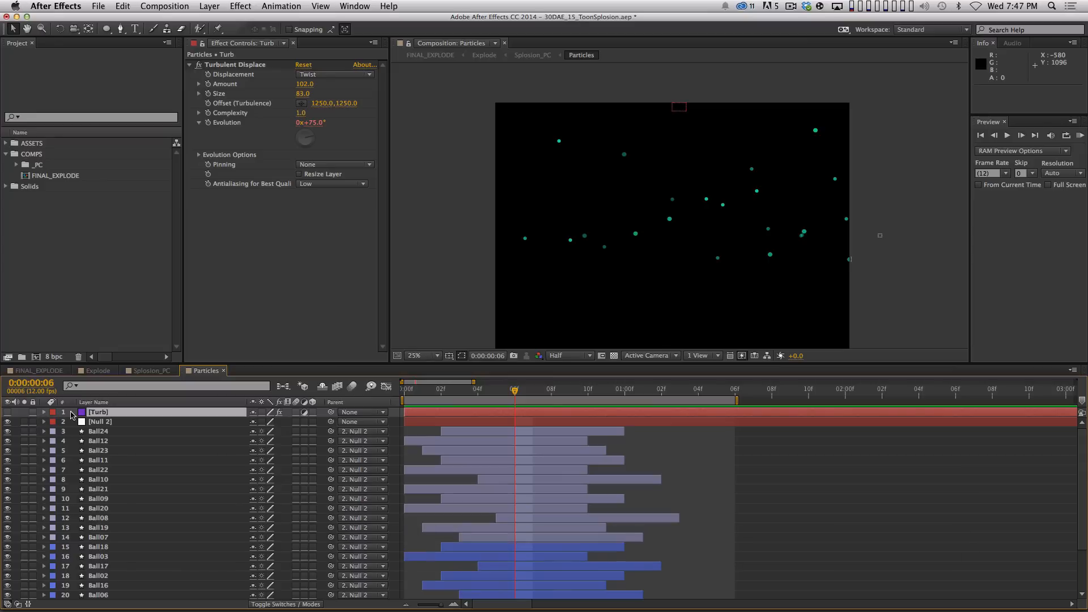
- Turn on the Turb adjustment layer's visibility and preview its Turbulent Displace distortion from the first frame
left_click(7, 412)
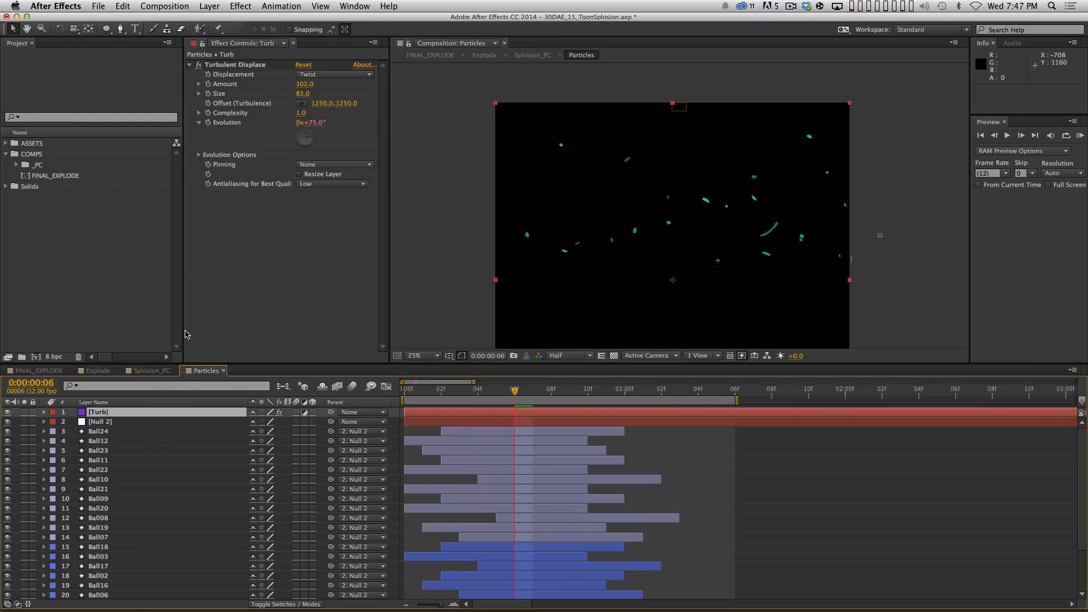
key("Home")
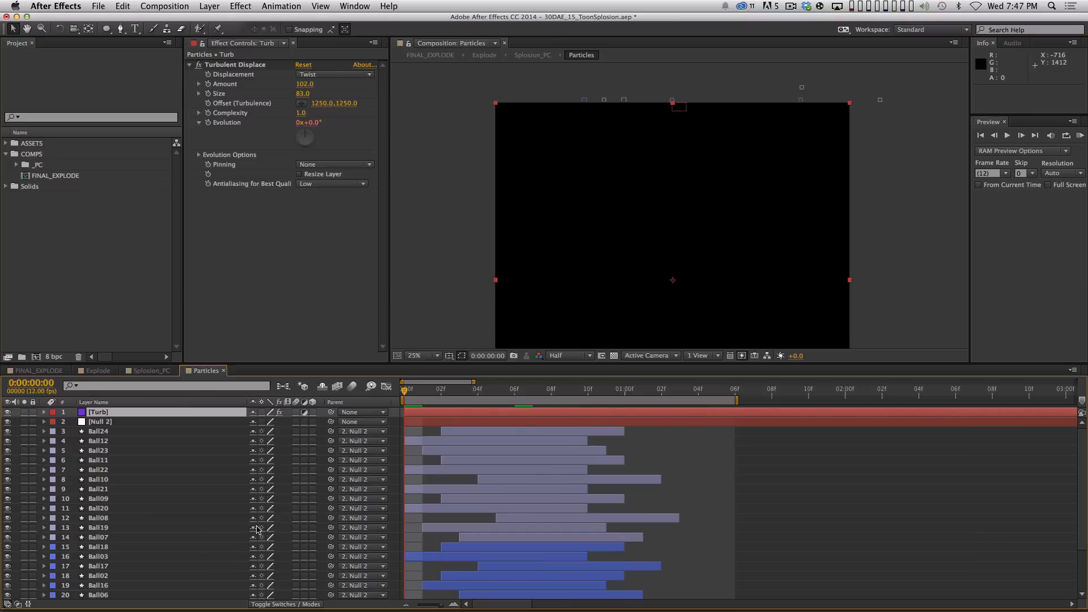
key("space")
key("space")
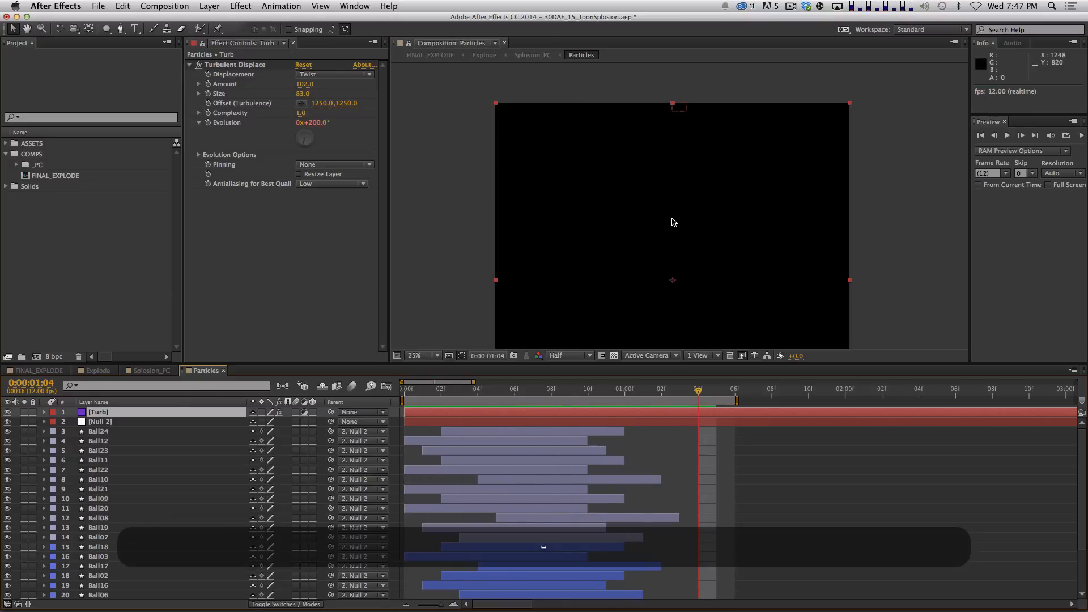
key("space")
key("space")
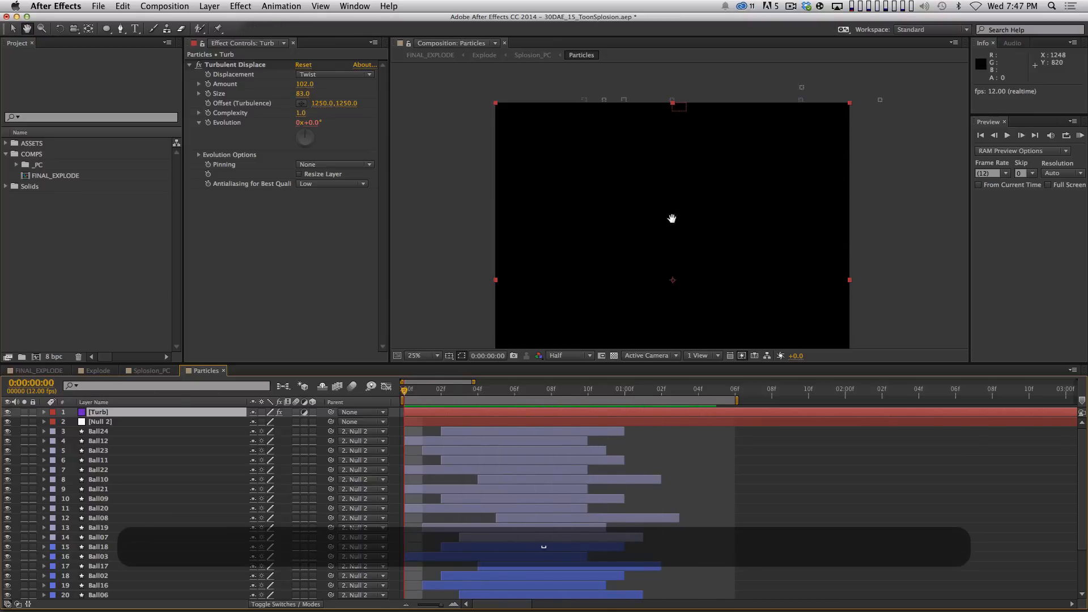
- Replay the turbulent dots from frame 0, stop partway and step forward two frames to frame 7
key("End")
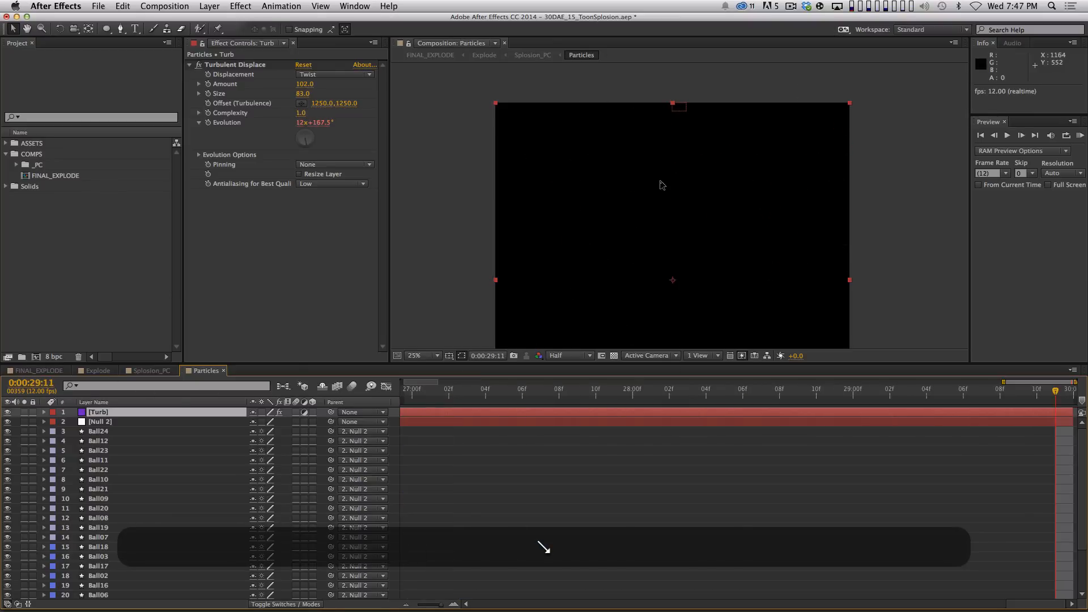
key("Home")
key("space")
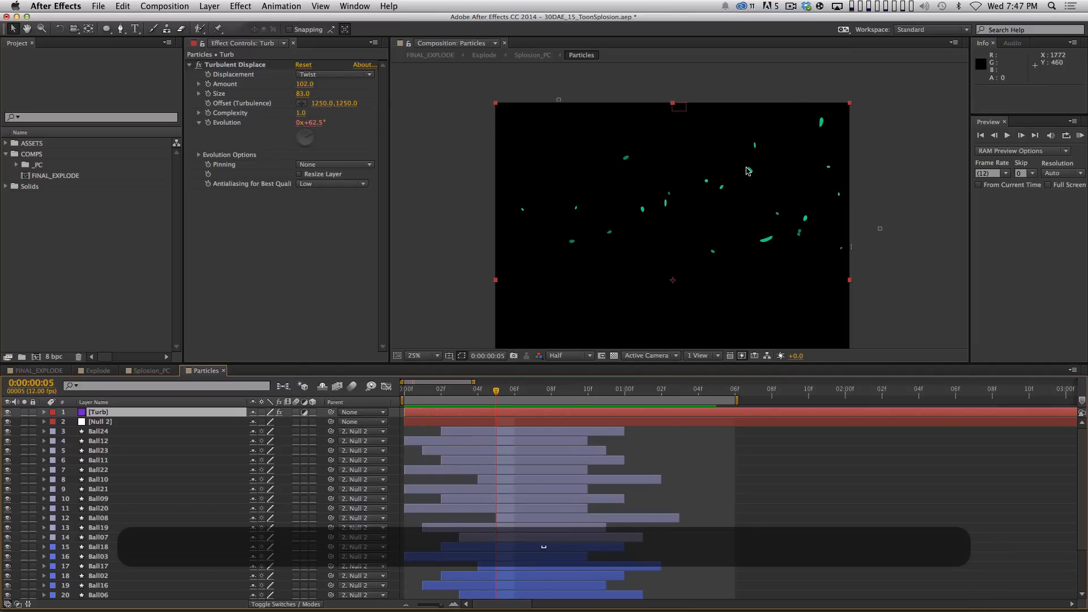
key("Page_Down")
key("Page_Down")
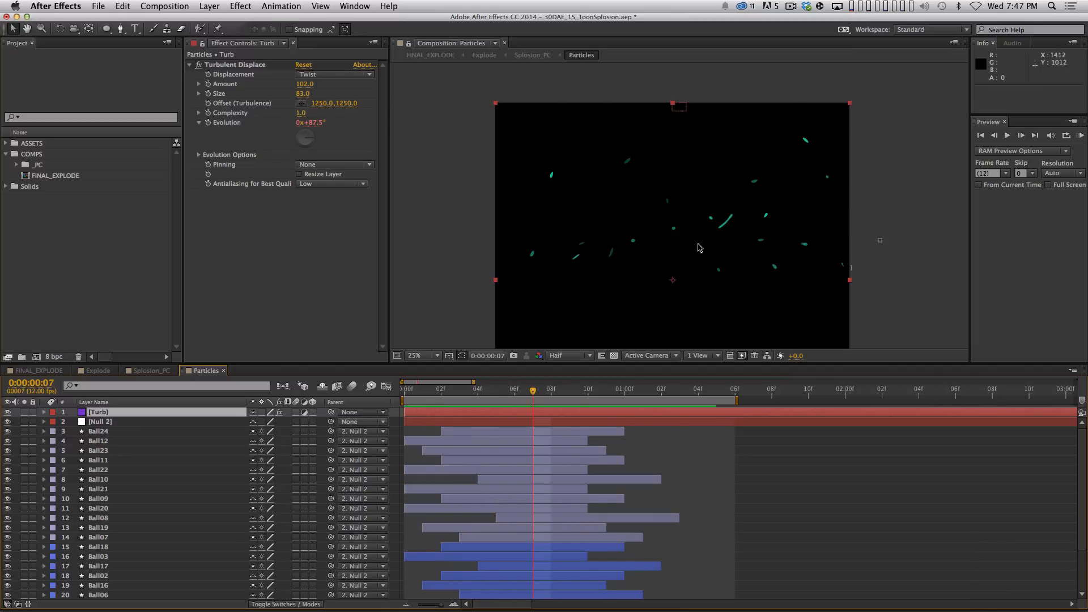
- Return to the Splosion_PC composition and RAM preview the turbulent particles together with the initial lines
left_click(169, 370)
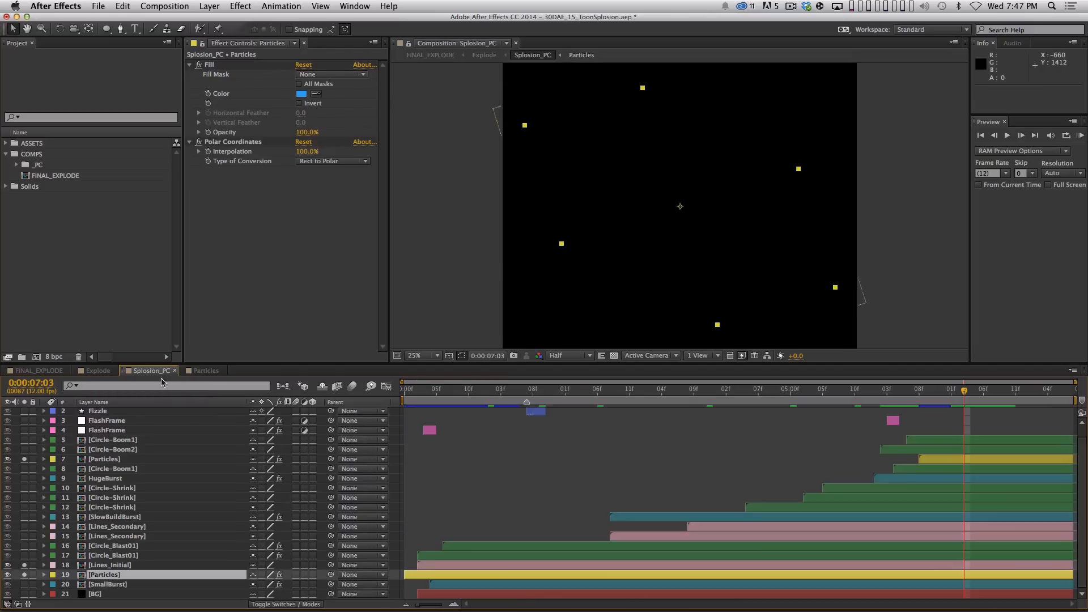
key("KP_0")
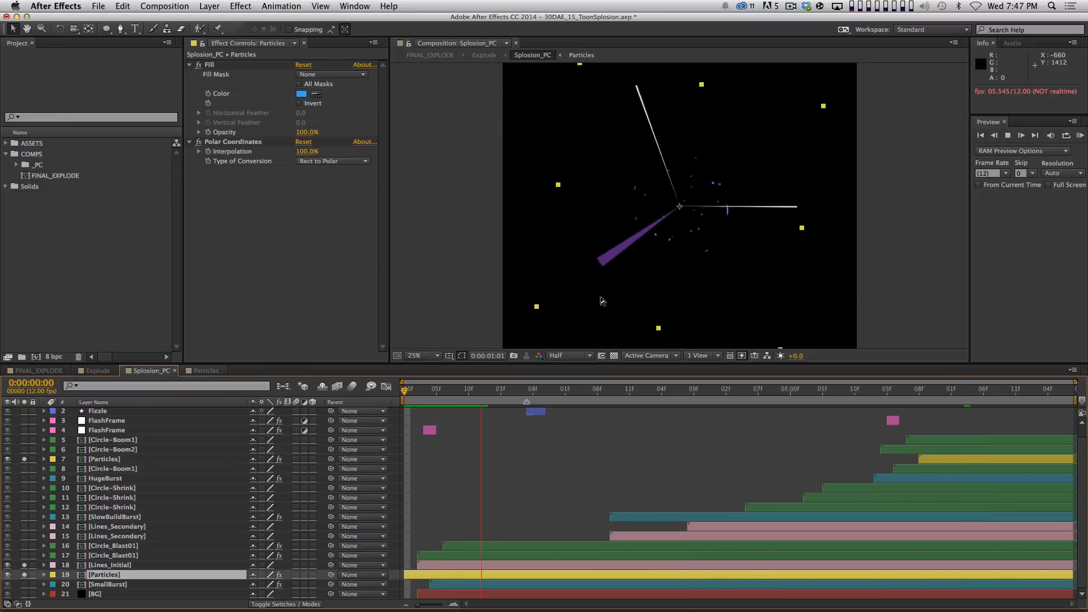
left_click(656, 205)
key("space")
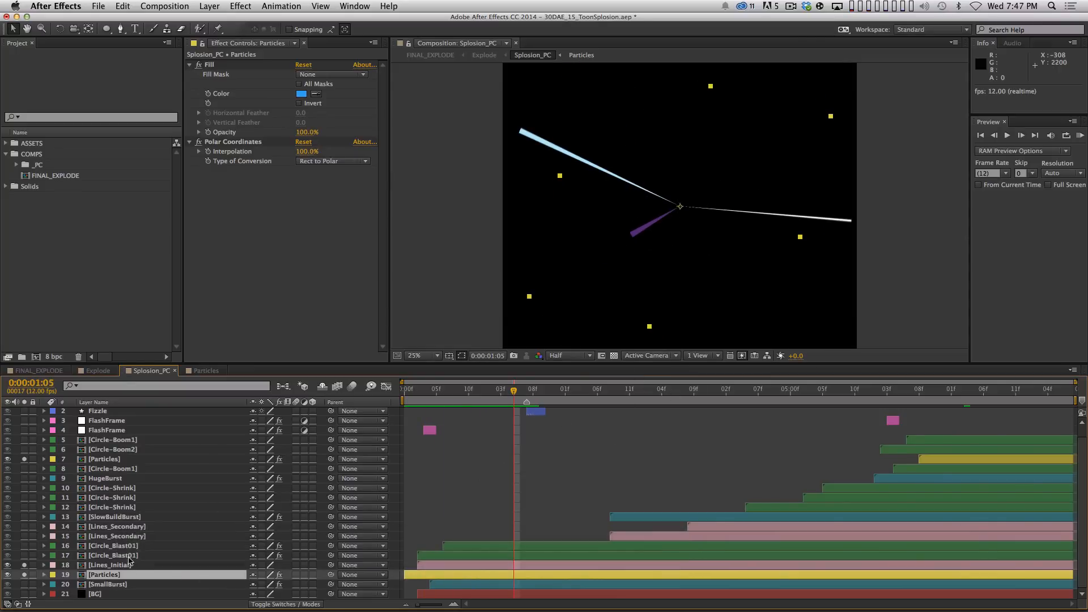
- Examine the Rotation property of Particles layer 19, compare it at frame 0 and collapse the layer
left_click(110, 565)
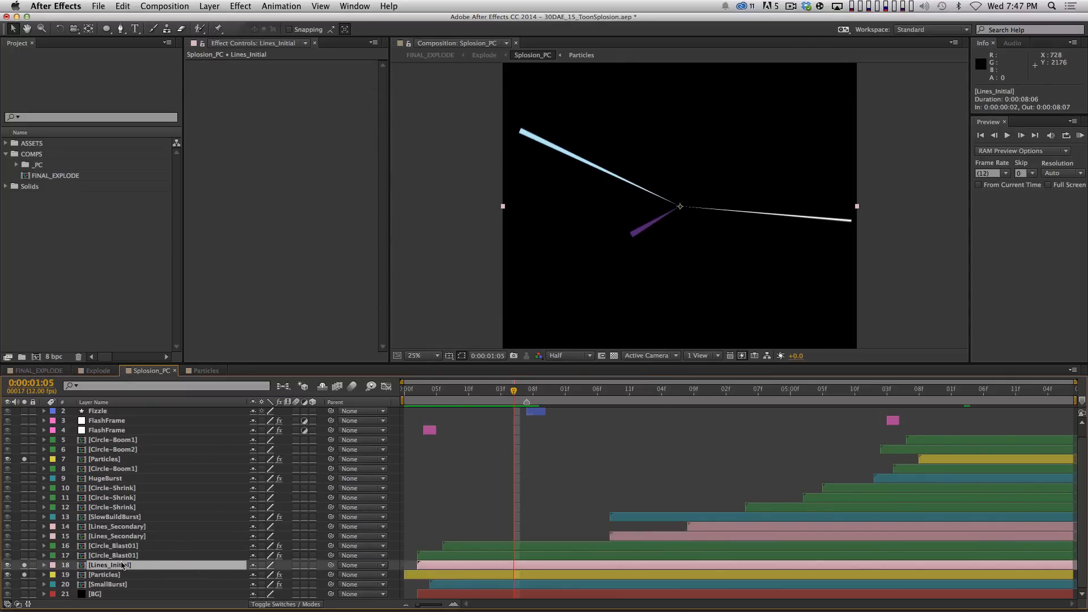
left_click(129, 575)
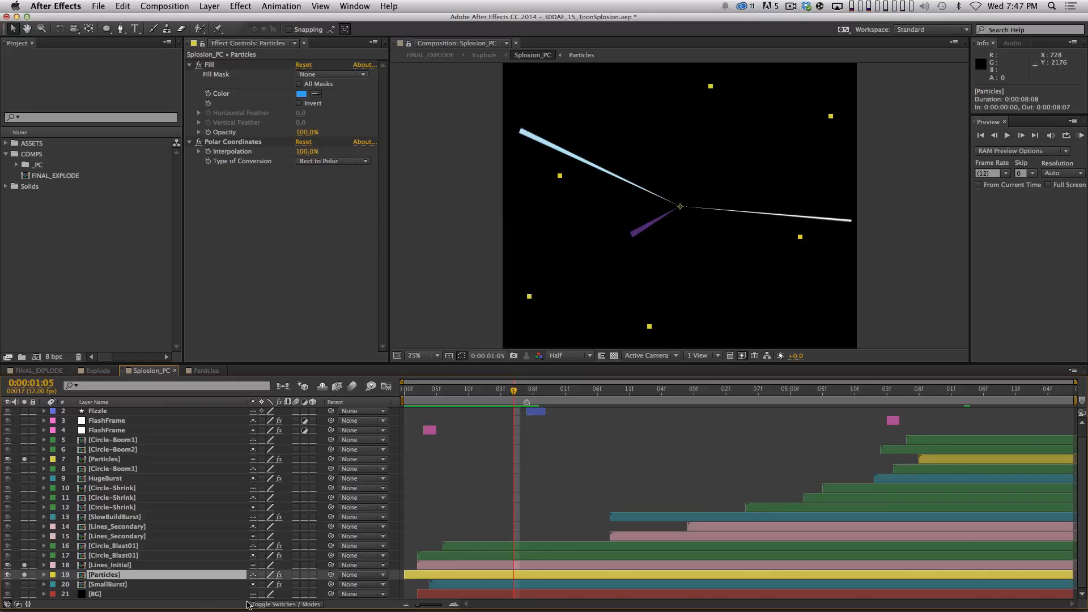
key("r")
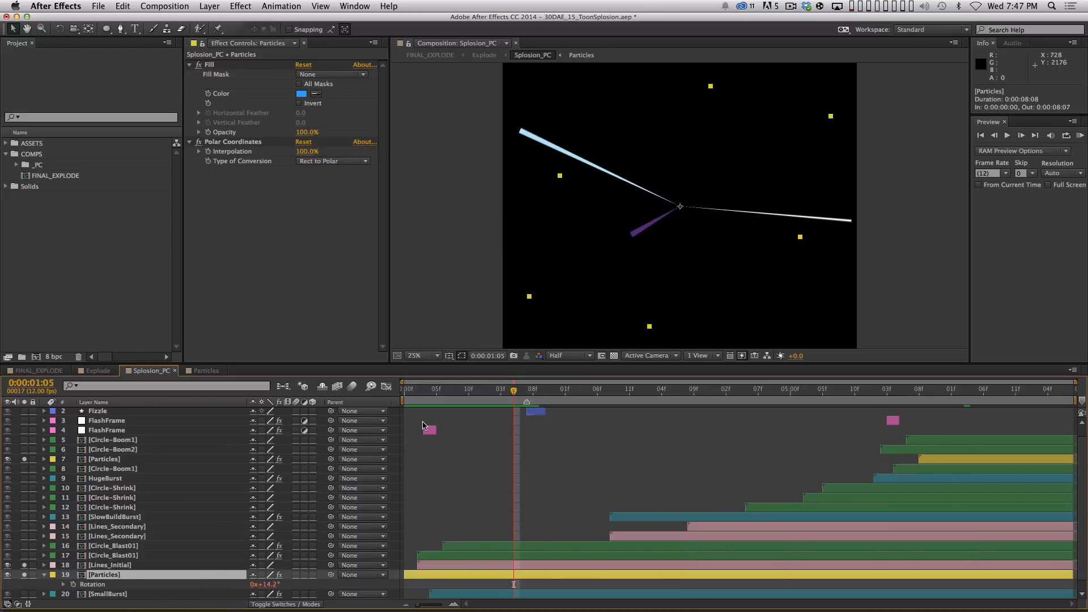
key("Home")
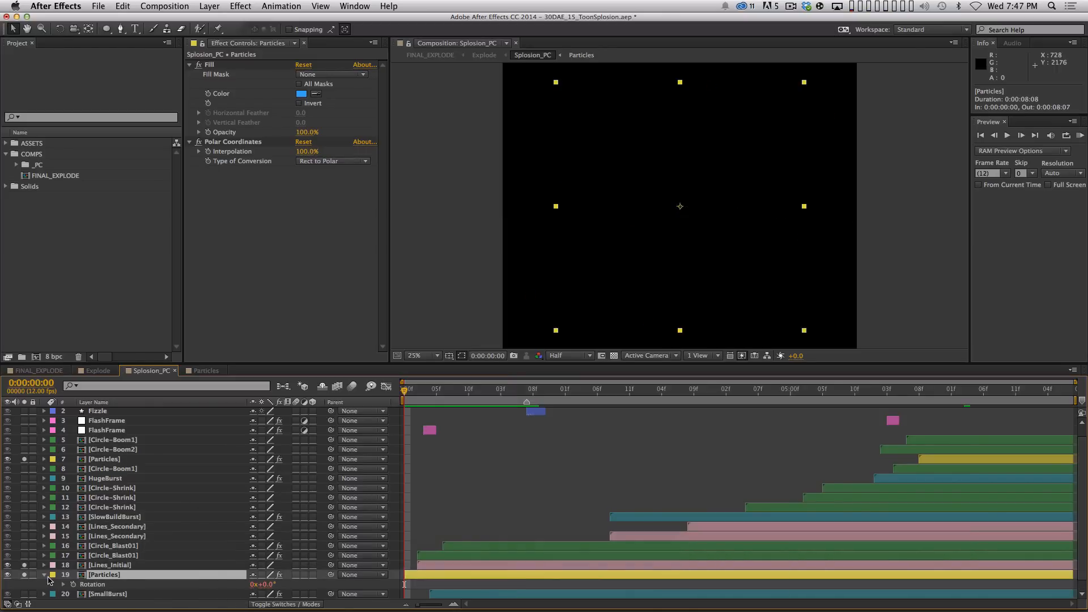
left_click(43, 575)
- Select the Lines_Initial layer, preview from the start to 0:00:02:02 and reveal its Rotation property
left_click(104, 566)
key("space")
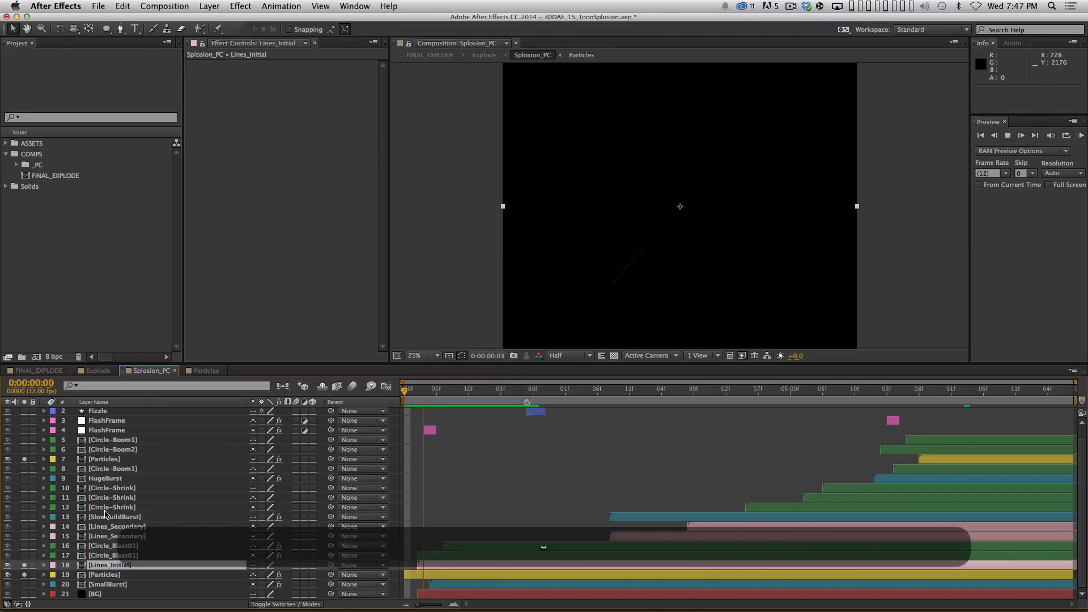
key("space")
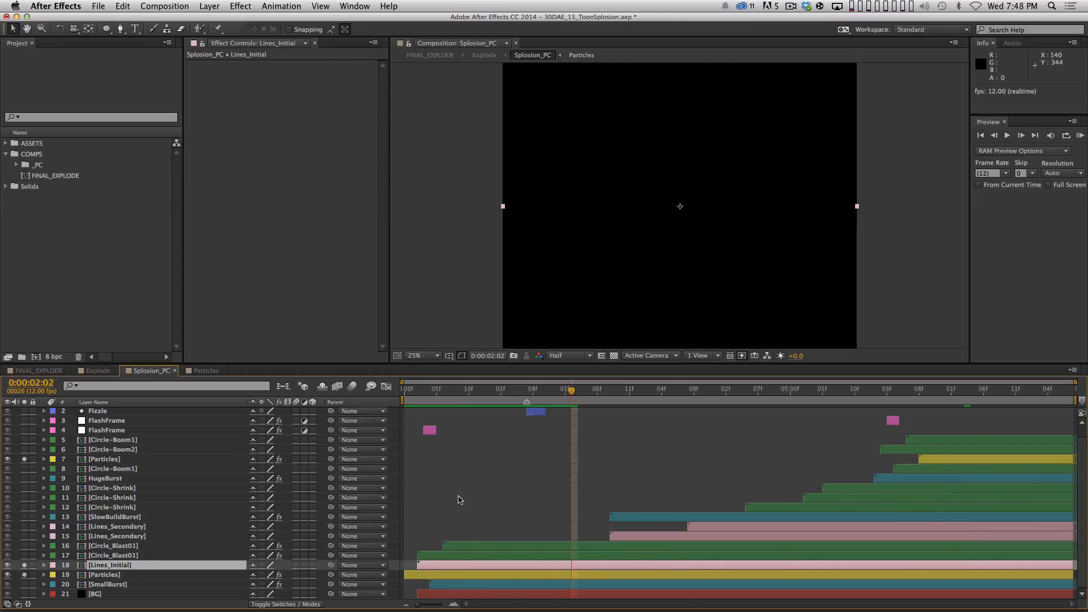
key("u")
key("r")
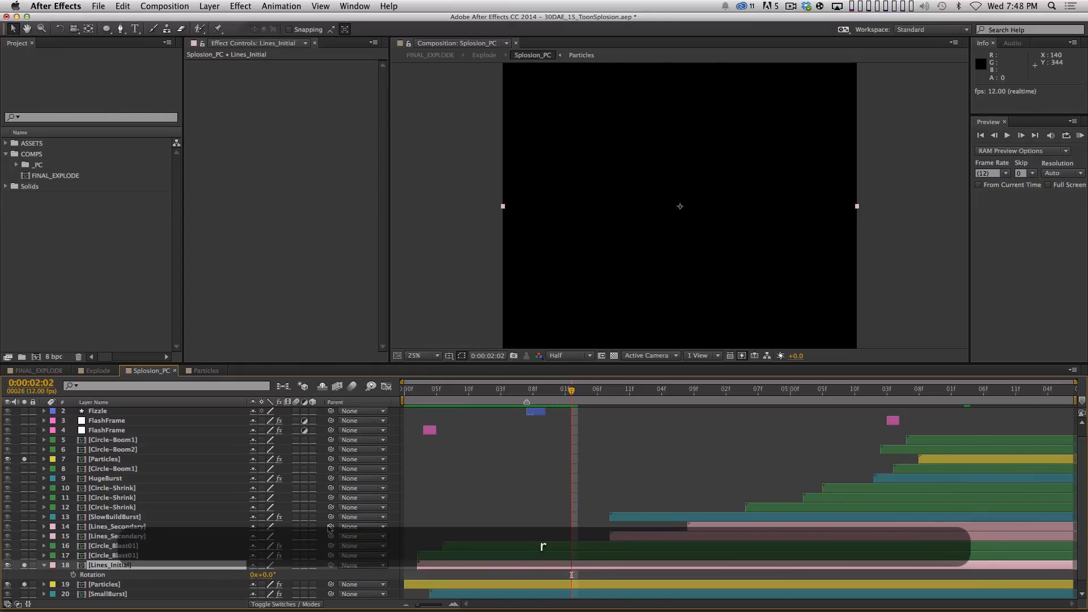
- Return to frame 0 and reveal the Rotation property of Particles layer 19
key("Home")
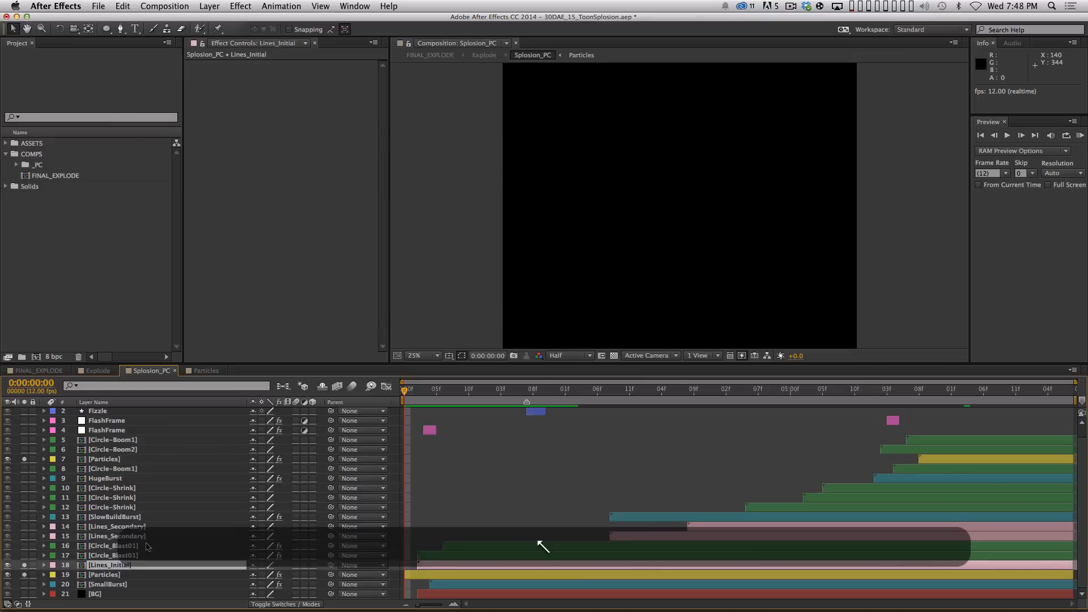
left_click(91, 574)
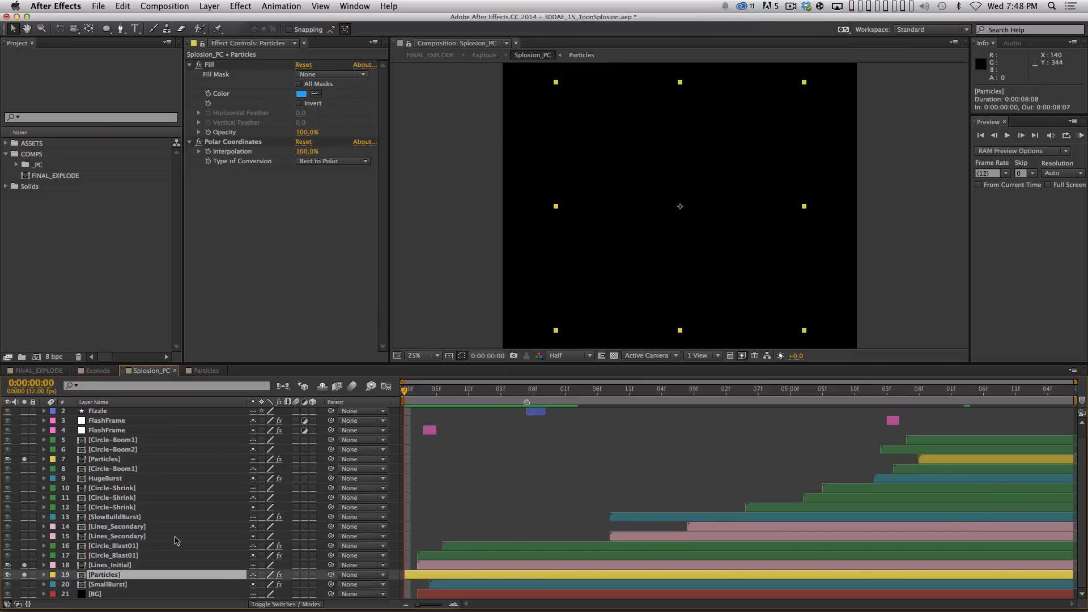
key("r")
- Open the Lines_Initial composition, collapse the Line09 layer and move to frame 0
double_click(142, 564)
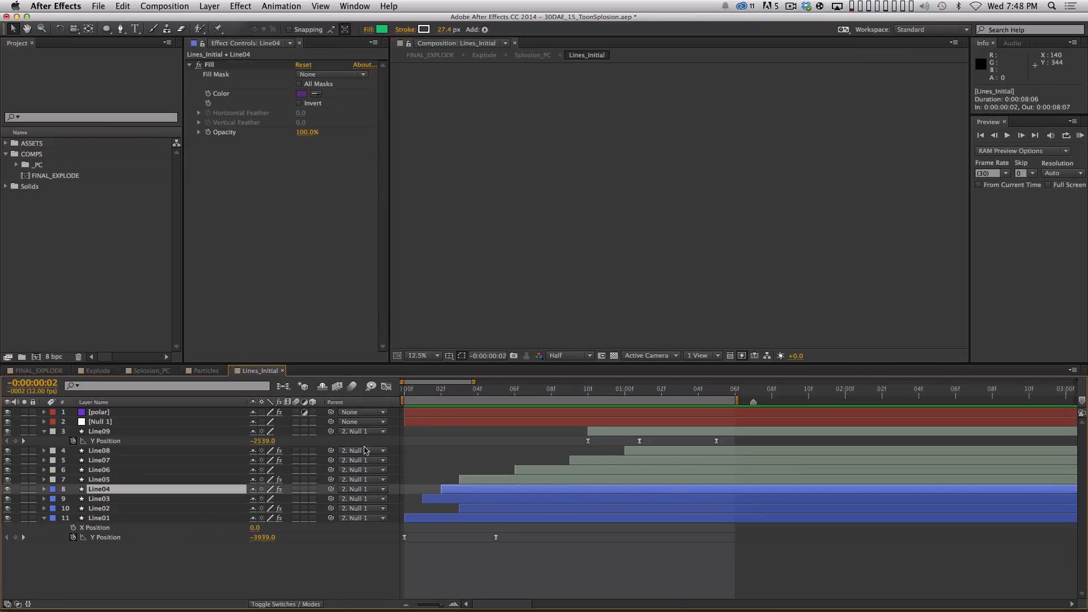
left_click(44, 432)
left_click_drag(455, 393, 403, 395)
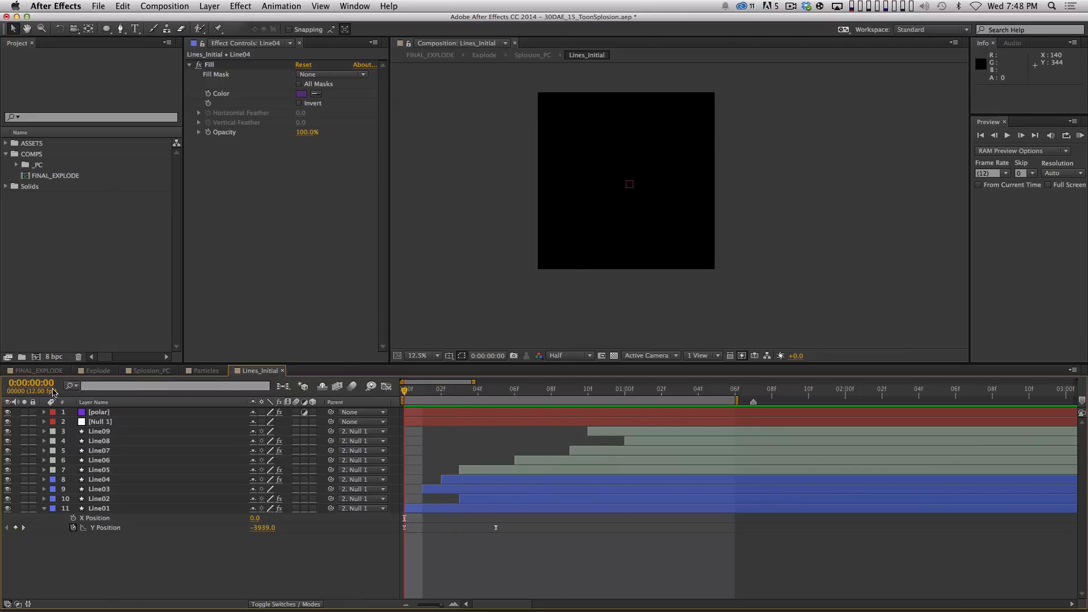
- Hide the polar layer, scrub through the unwarped lines, return to frame 0 and fit the composition in view
left_click(8, 413)
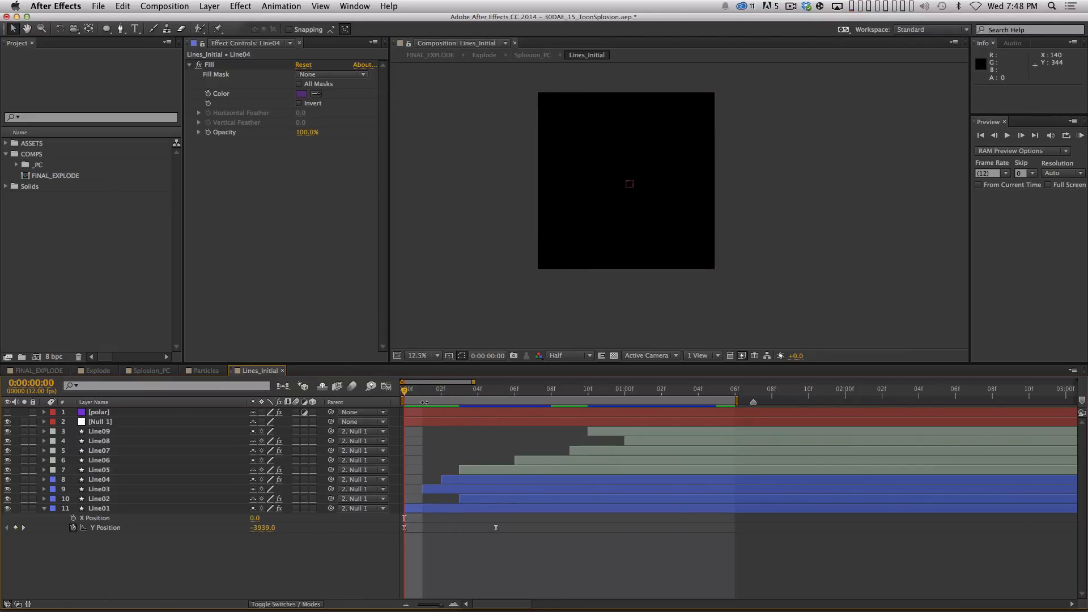
left_click_drag(425, 401, 514, 395)
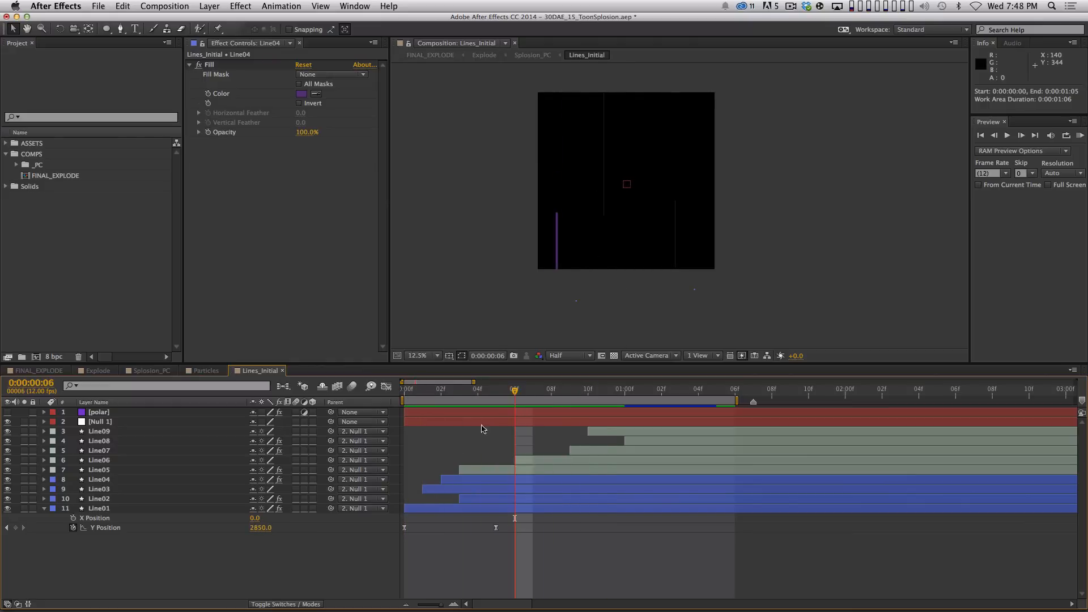
left_click_drag(411, 396, 826, 390)
key("Home")
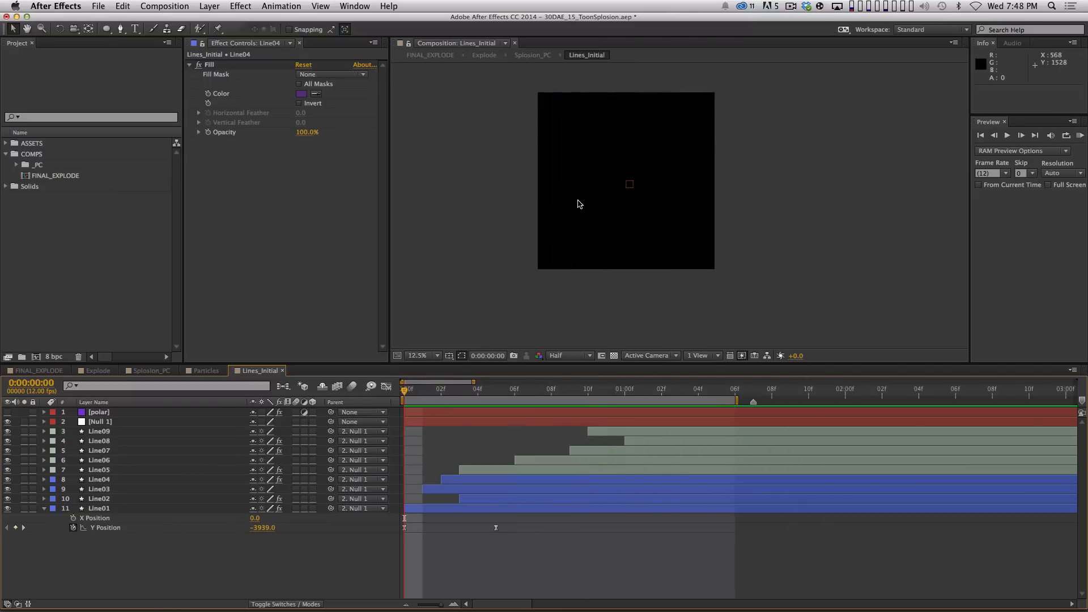
key("slash")
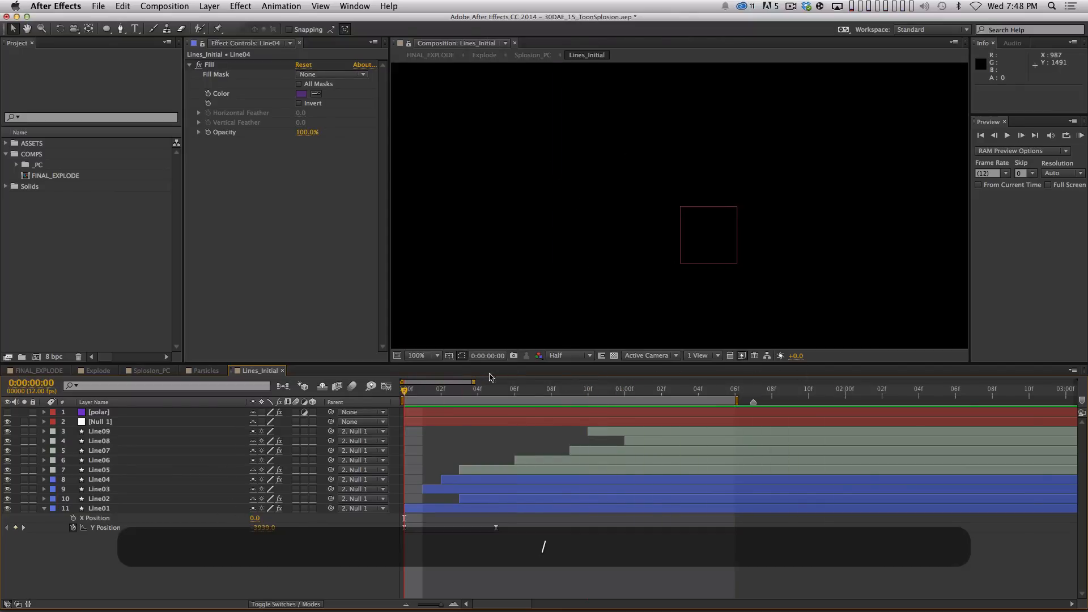
left_click(434, 356)
left_click(437, 377)
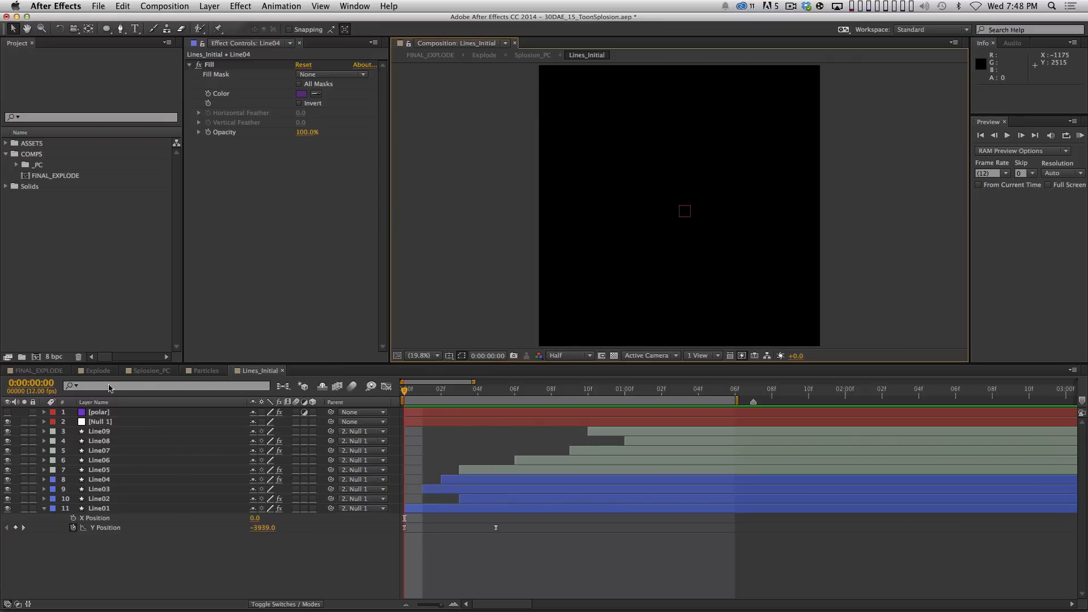
- Check Lines_Initial in Splosion_PC, then select Null 1 inside Lines_Initial and RAM preview the straight lines
left_click(145, 371)
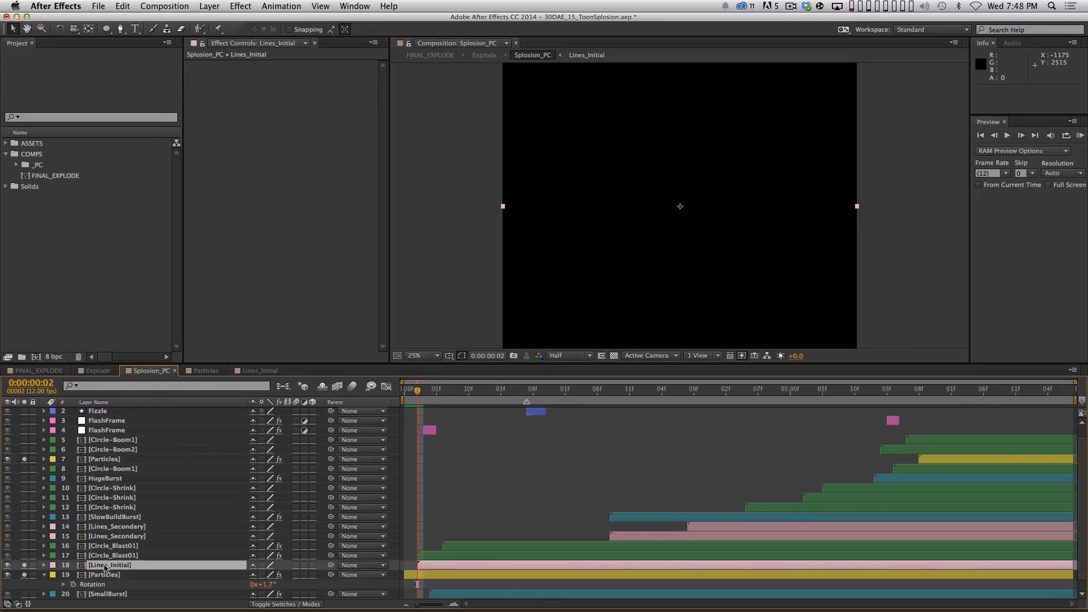
left_click(278, 370)
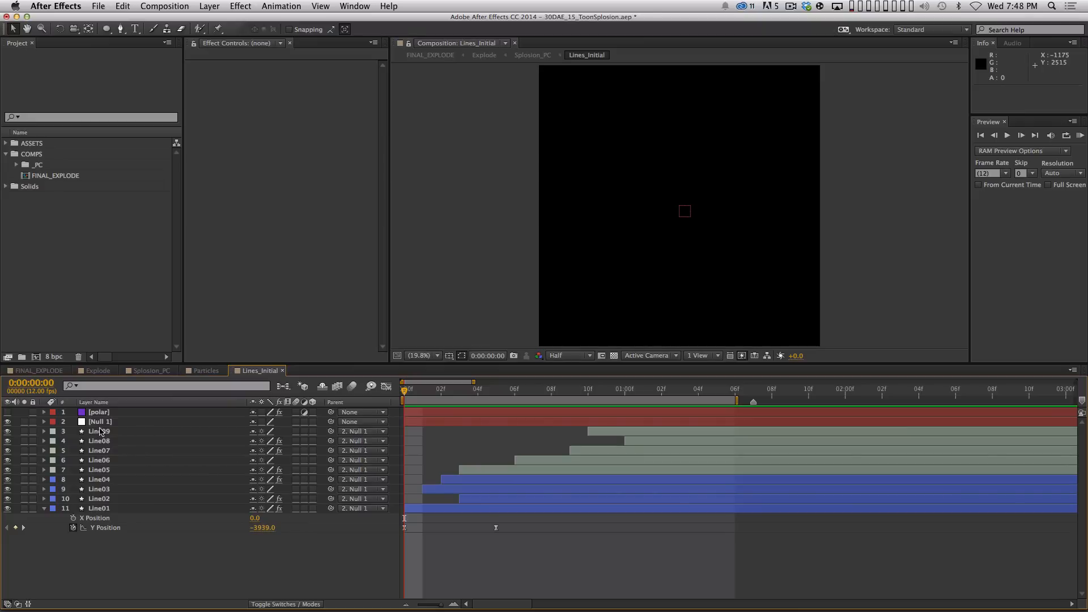
left_click(118, 423)
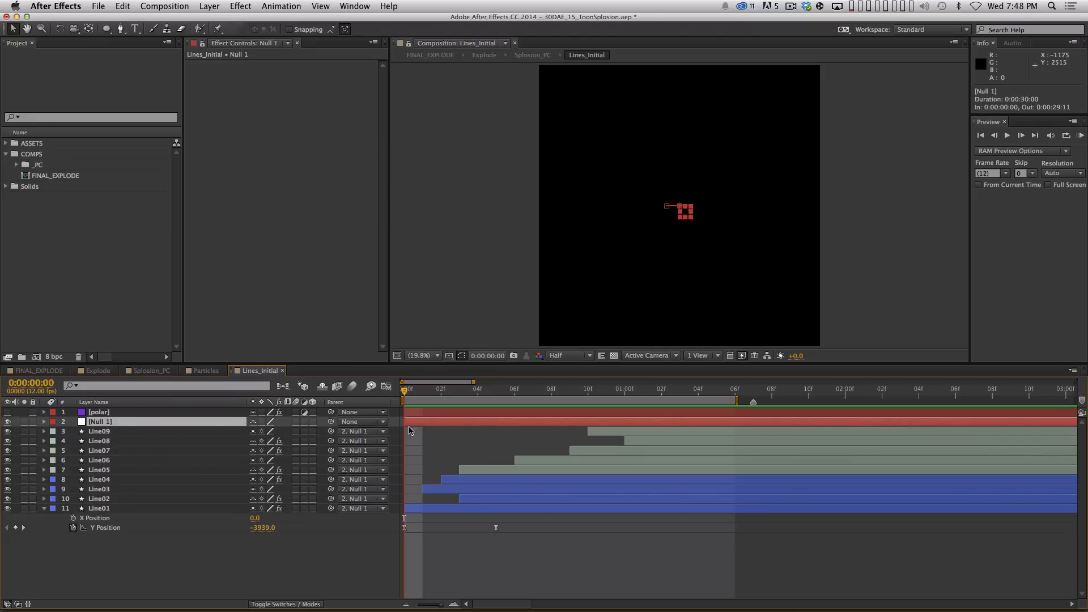
key("KP_0")
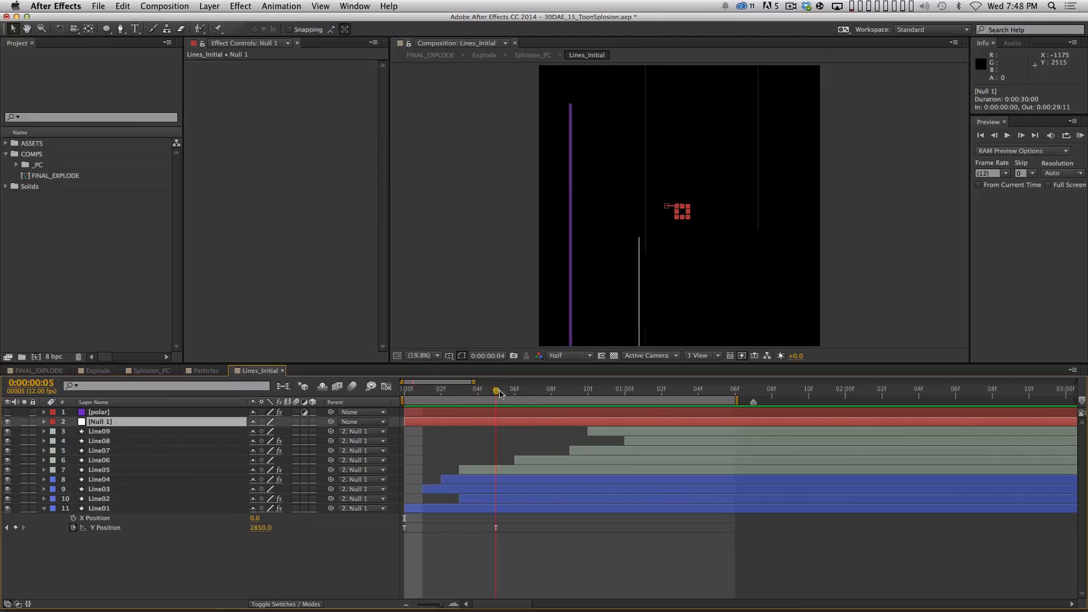
key("KP_0")
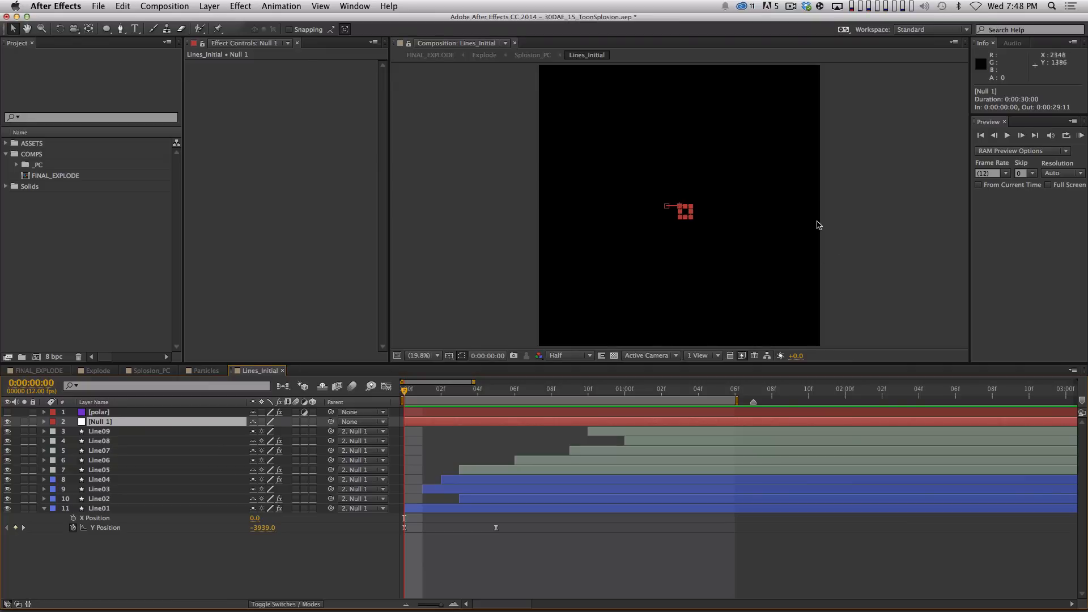
- Switch to Splosion_PC and RAM preview the lines without their polar distortion
key("super")
left_click(151, 373)
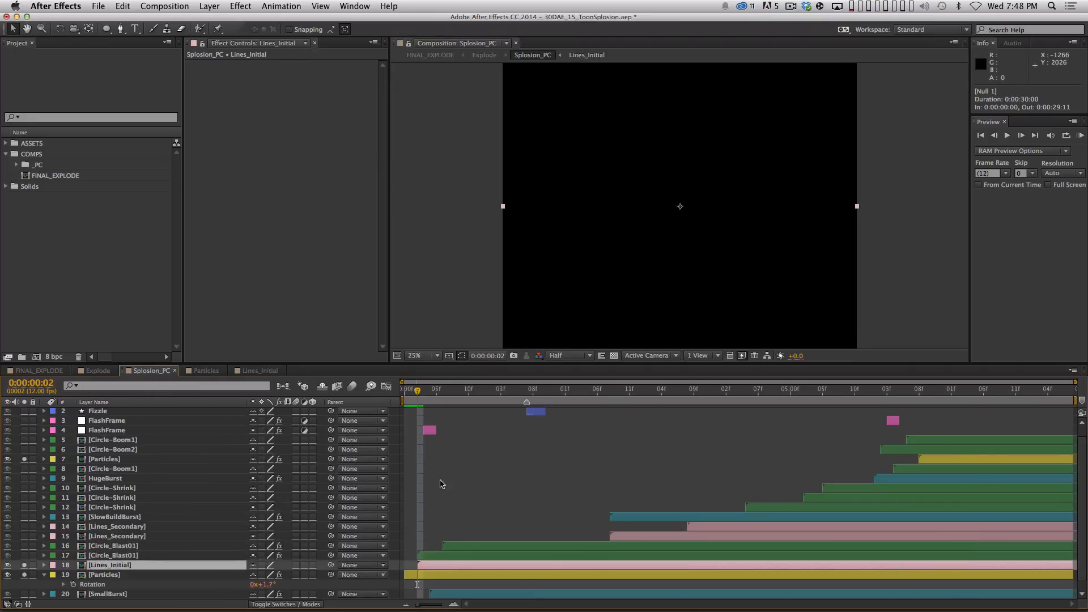
key("KP_0")
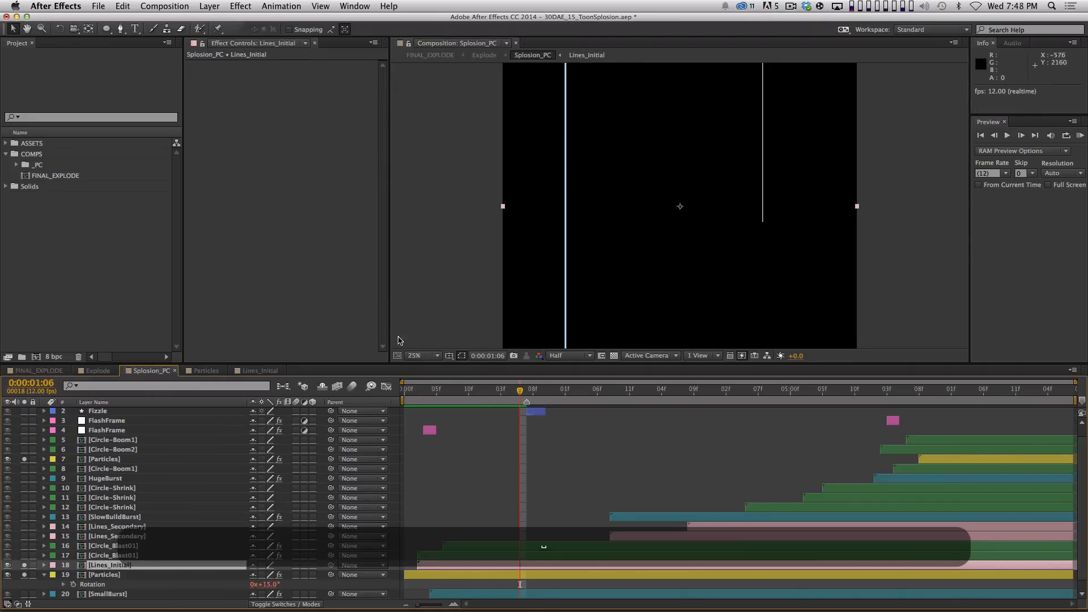
- Make the polar layer in Lines_Initial visible again and return to frame 0 of Splosion_PC
left_click(258, 370)
left_click(7, 413)
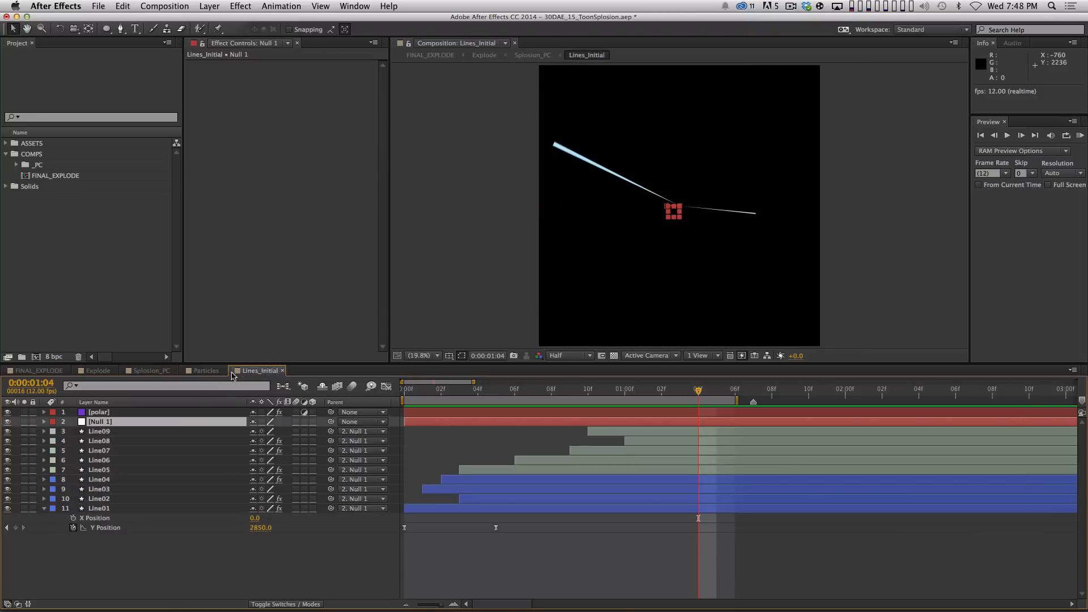
left_click(199, 372)
left_click(143, 373)
left_click(386, 386)
key("Home")
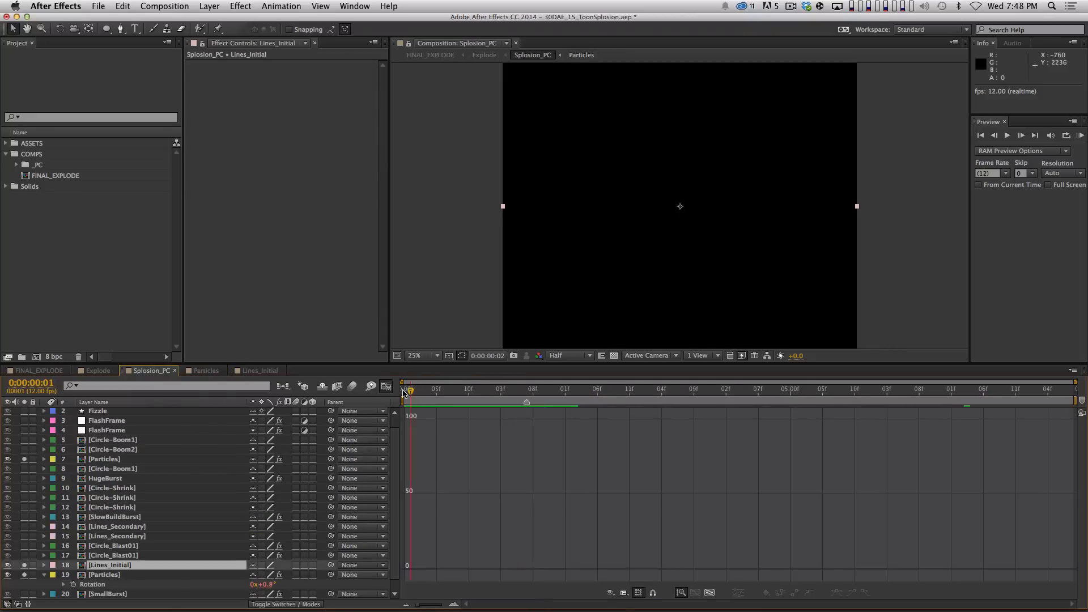
left_click(386, 386)
- Reveal all modified properties of Particles layer 19, examine its Rotation expression and collapse the layer
left_click(126, 576)
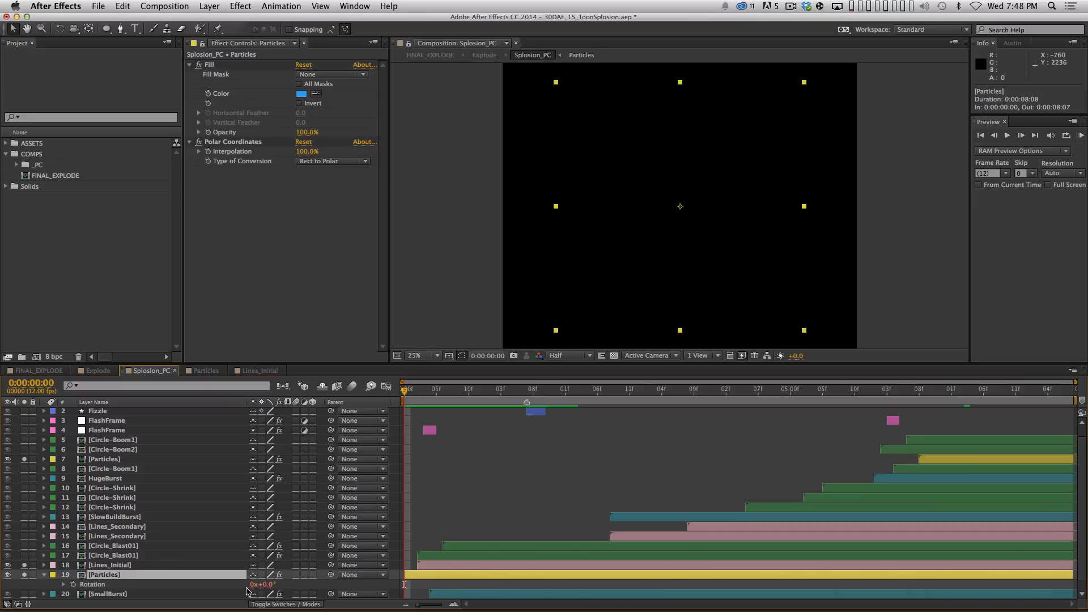
scroll(667, 467, "down", 1)
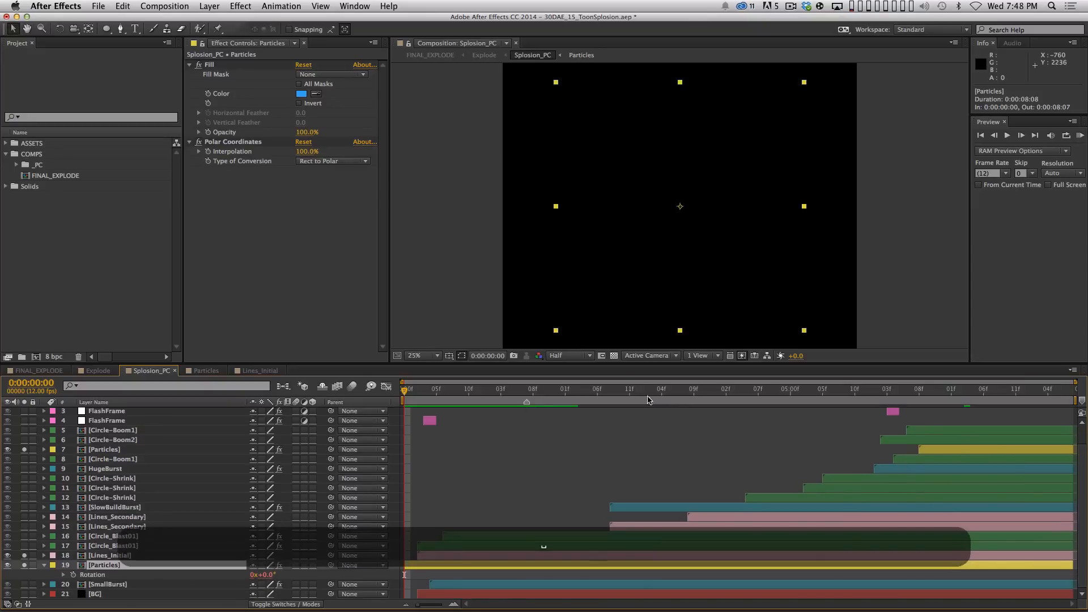
key("u")
scroll(520, 505, "up", 1)
key("shift+e")
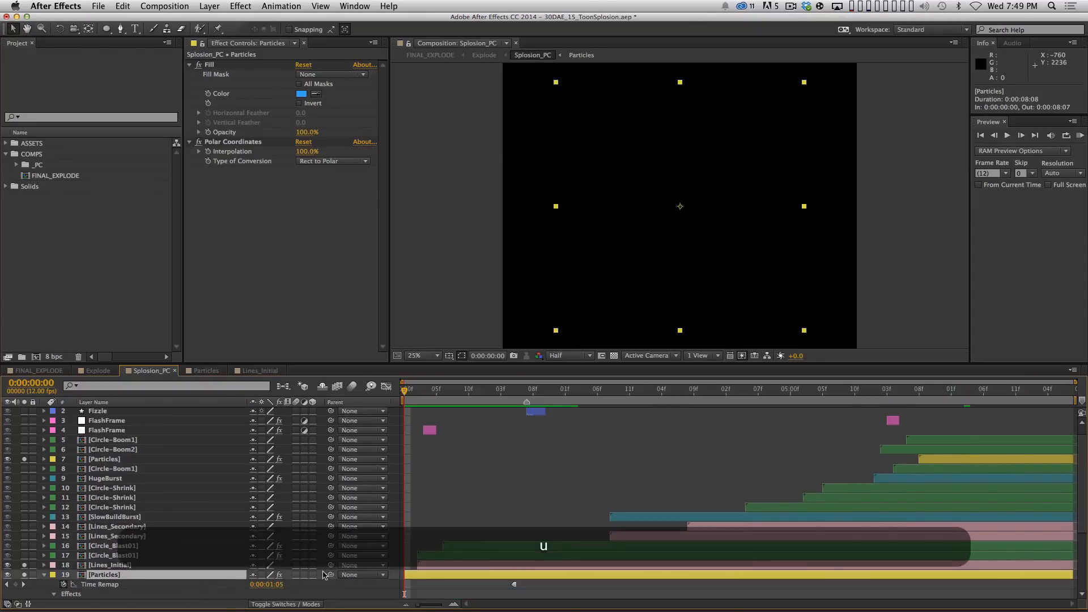
key("space")
key("u")
key("u")
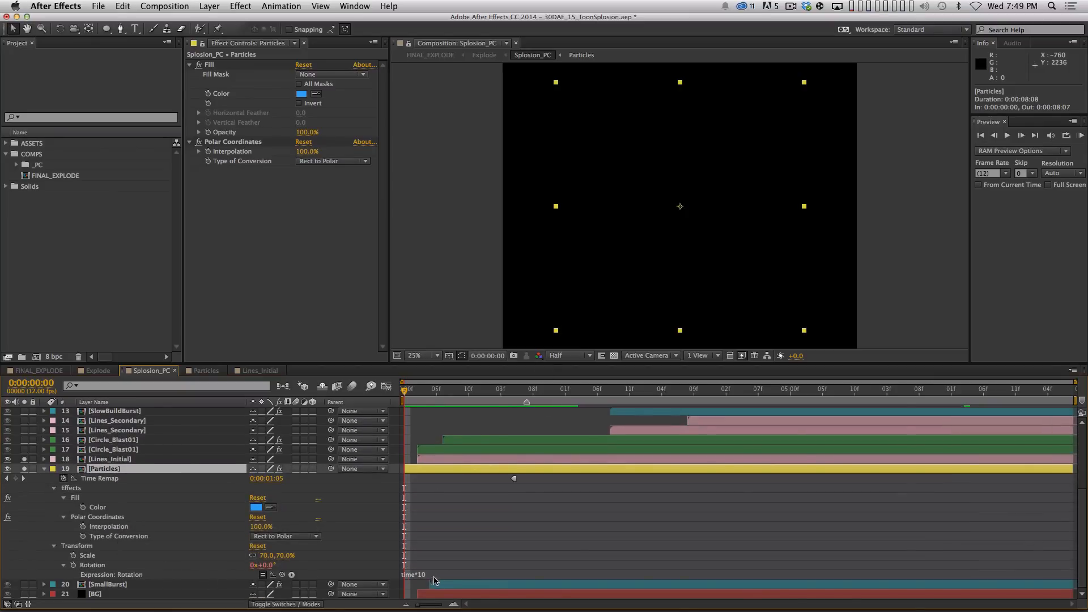
left_click(45, 469)
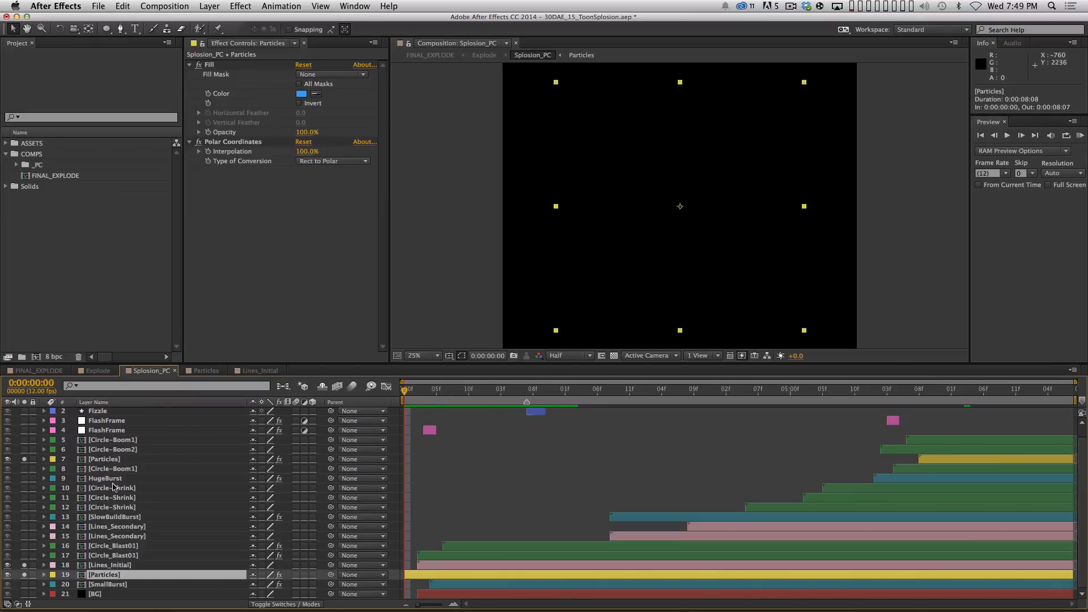
- Replay the particles and initial lines from frame 0, stop at 0:00:01:04 and deselect all layers
key("space")
key("space")
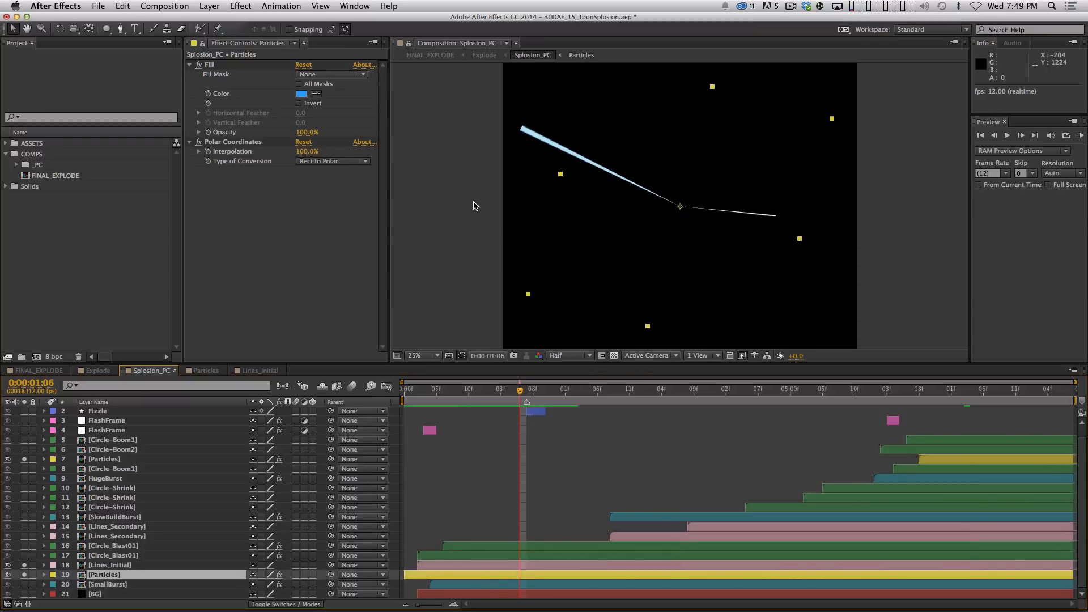
key("Home")
key("space")
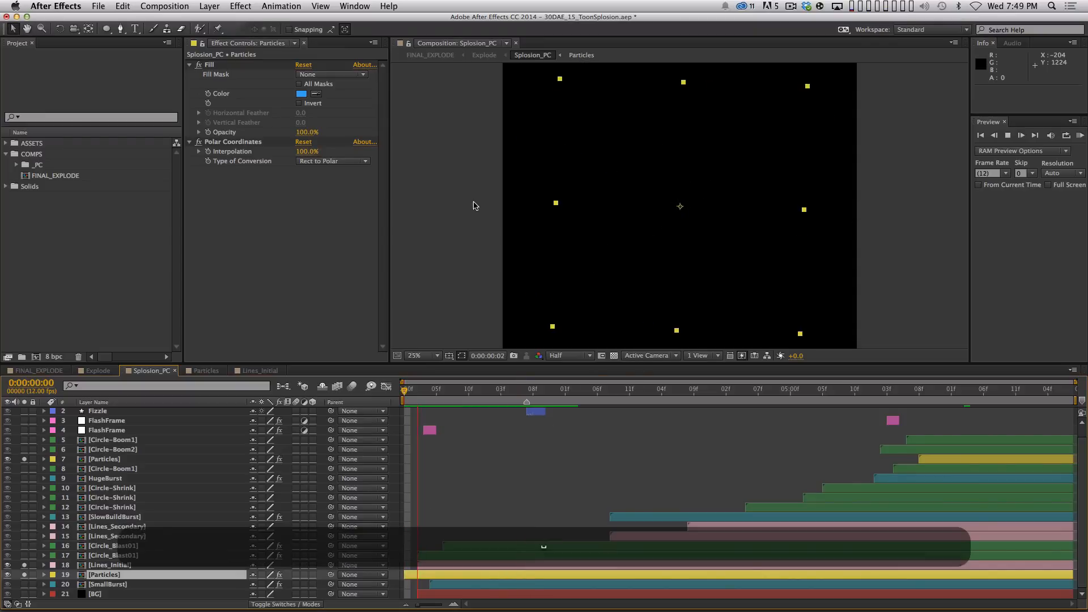
key("shift+super+a")
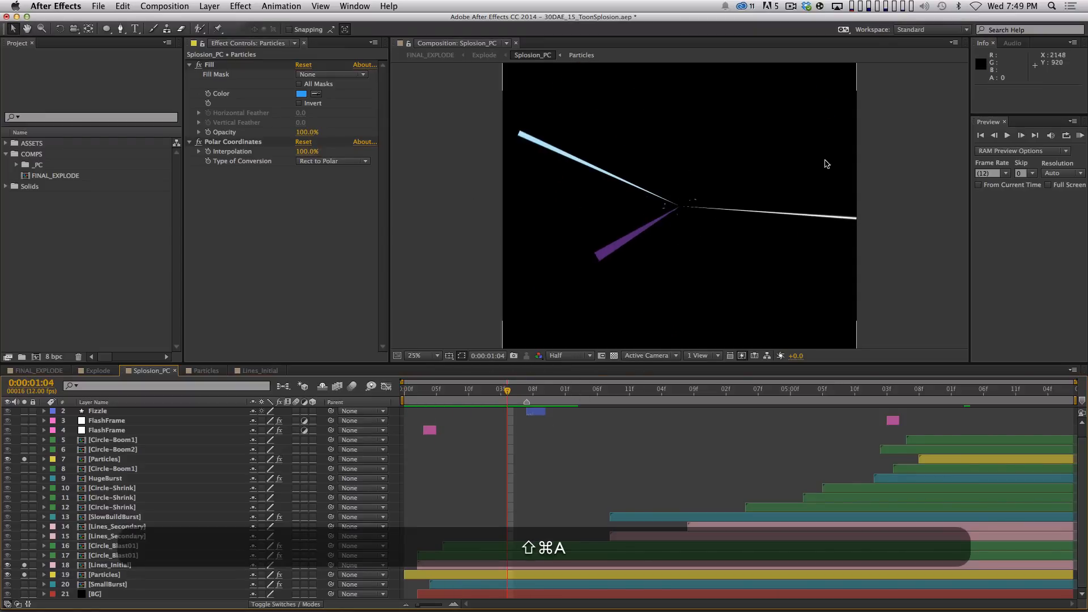
- Solo both Circle_Blast01 layers, 16 and 17, and preview them with the lines and particles
left_click(108, 557)
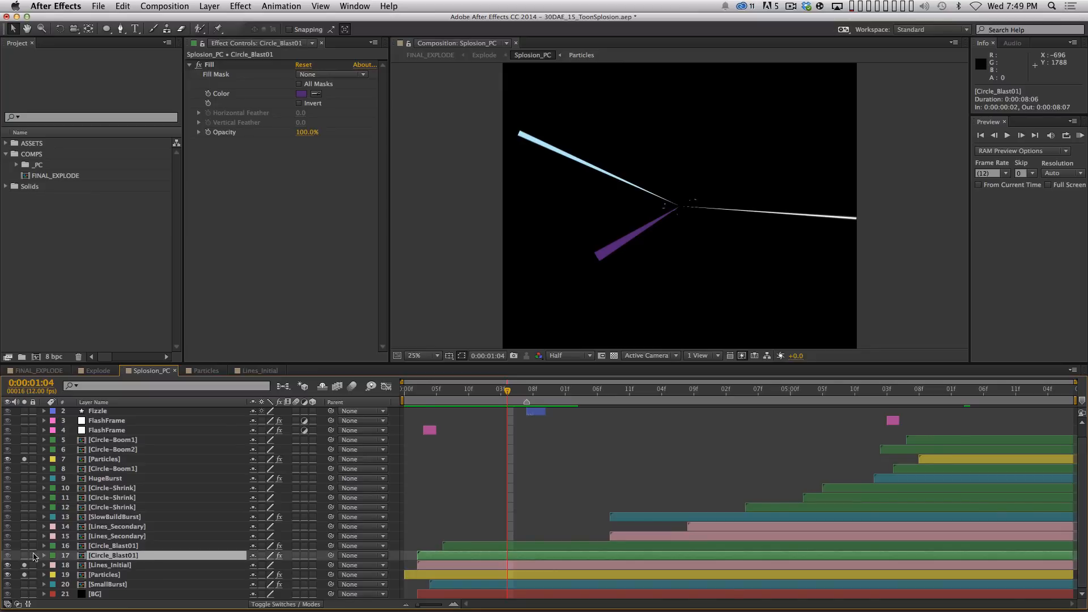
left_click_drag(25, 559, 25, 546)
key("space")
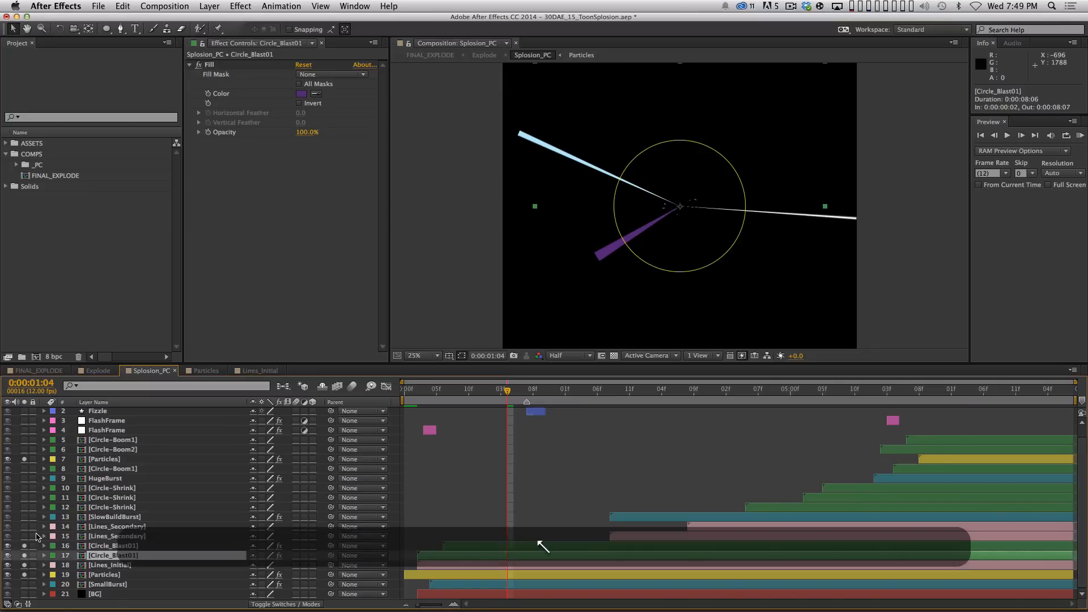
key("space")
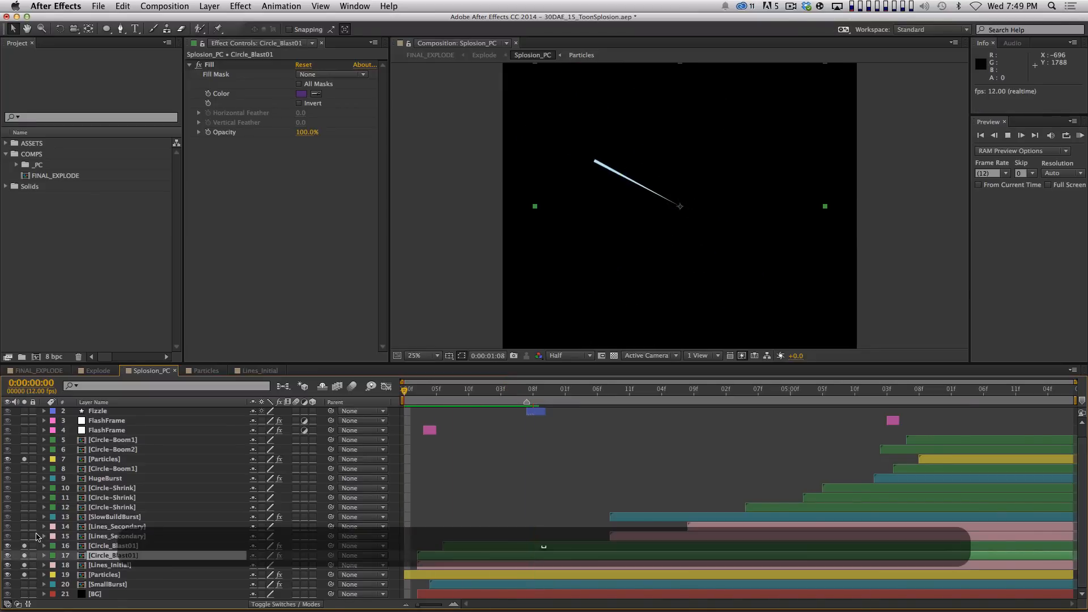
- Open the Circle_Blast01 composition, go to frame 0 and show Shape Layer 1's Scale curve in the Graph Editor
double_click(139, 545)
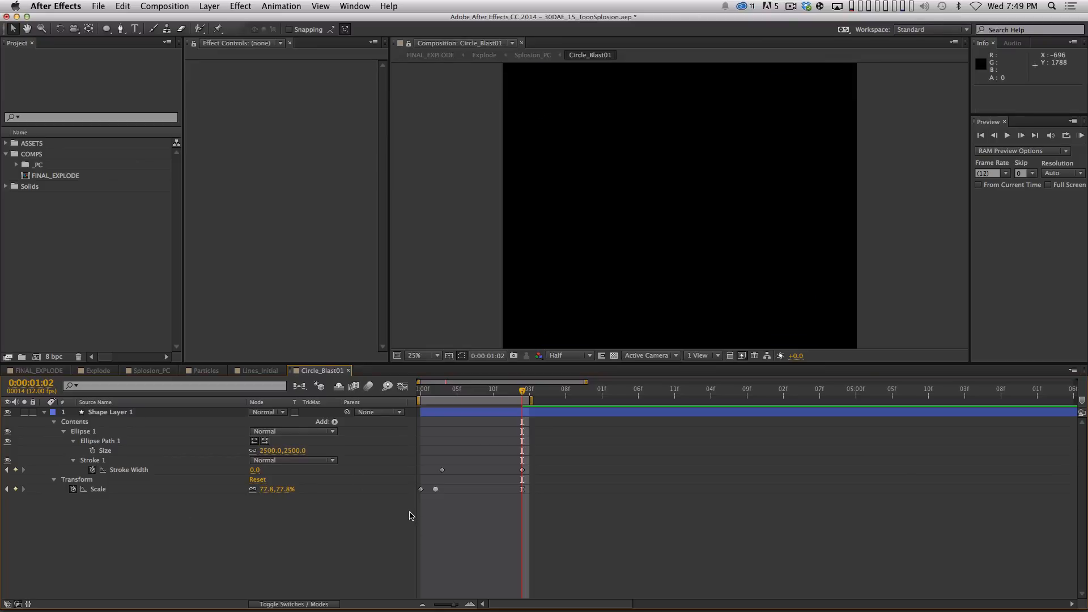
key("Home")
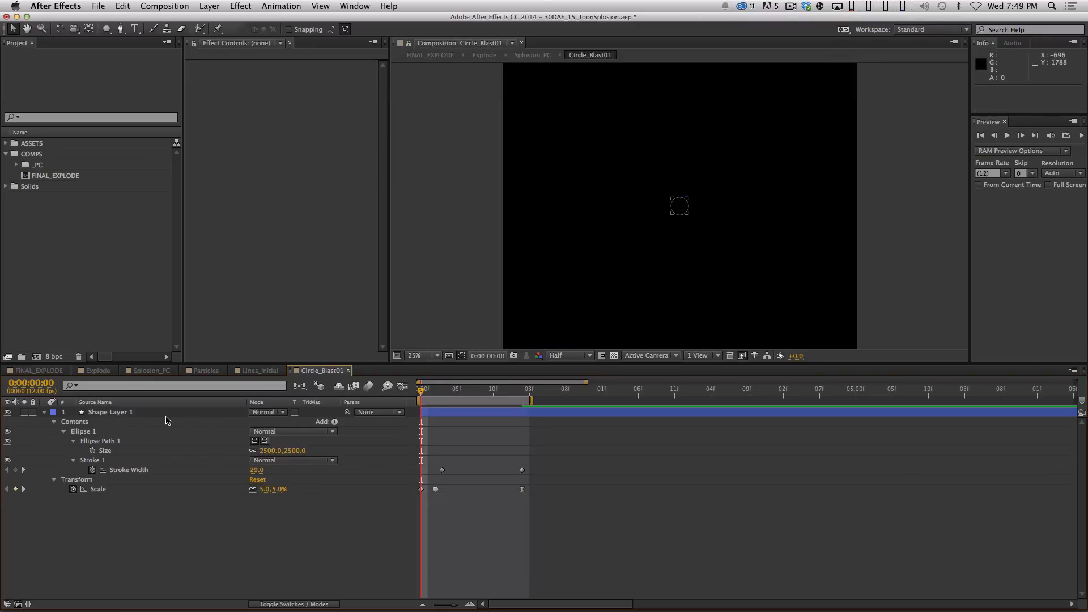
left_click(164, 408)
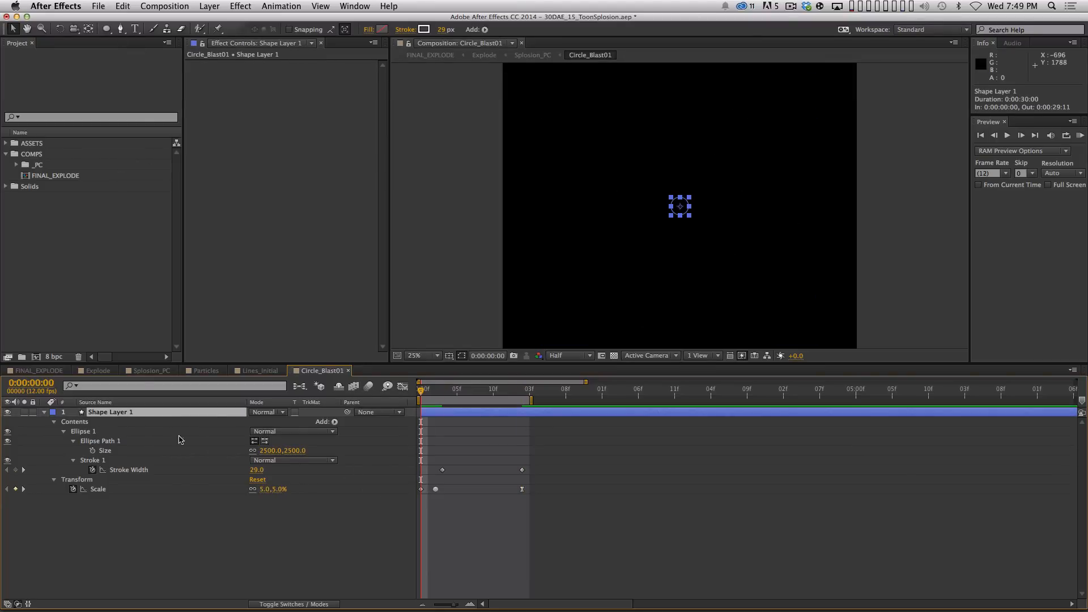
left_click(276, 573)
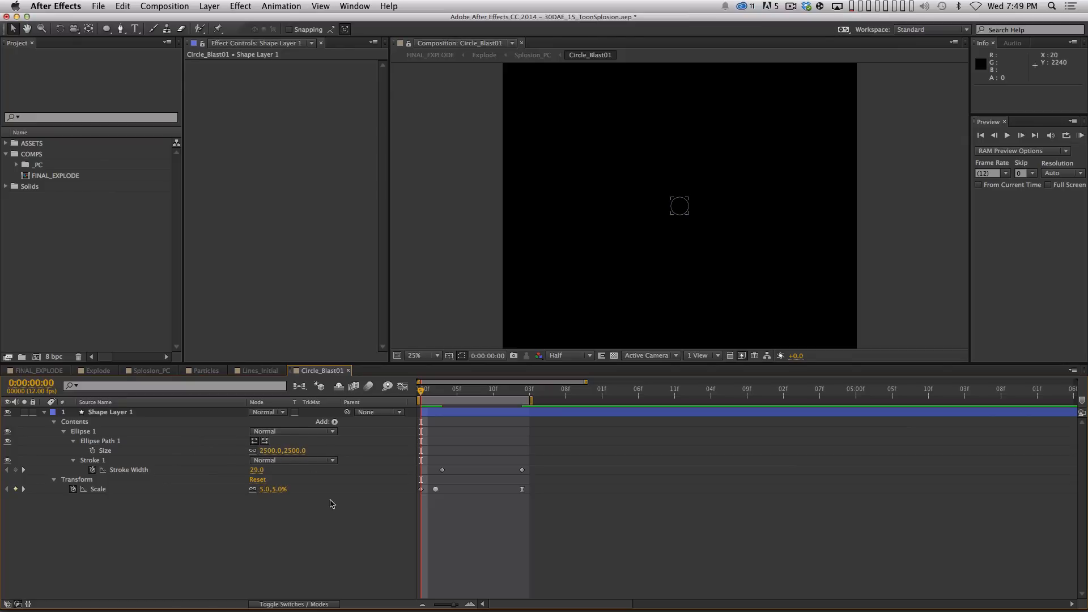
left_click(150, 491)
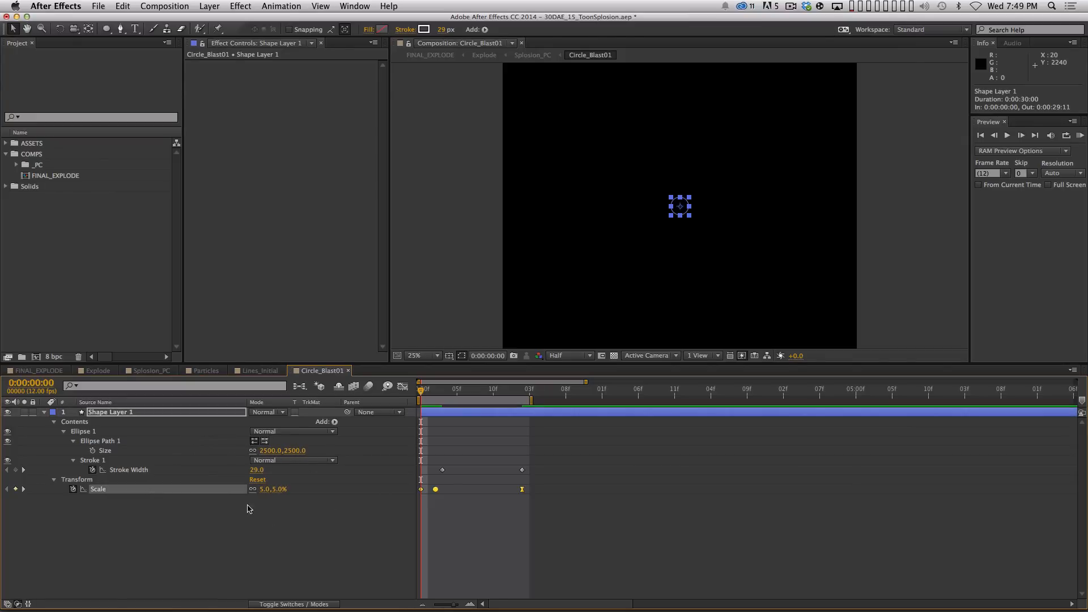
left_click(402, 386)
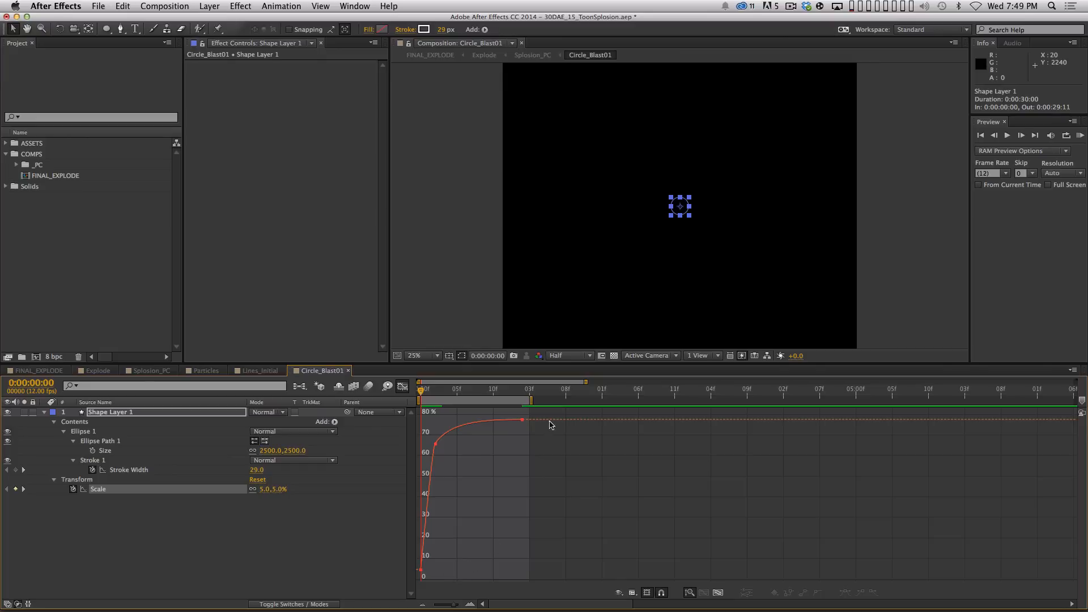
- Zoom in on Shape Layer 1's Scale curve and preview the expanding circle against it, ending at frame 0
key("equal")
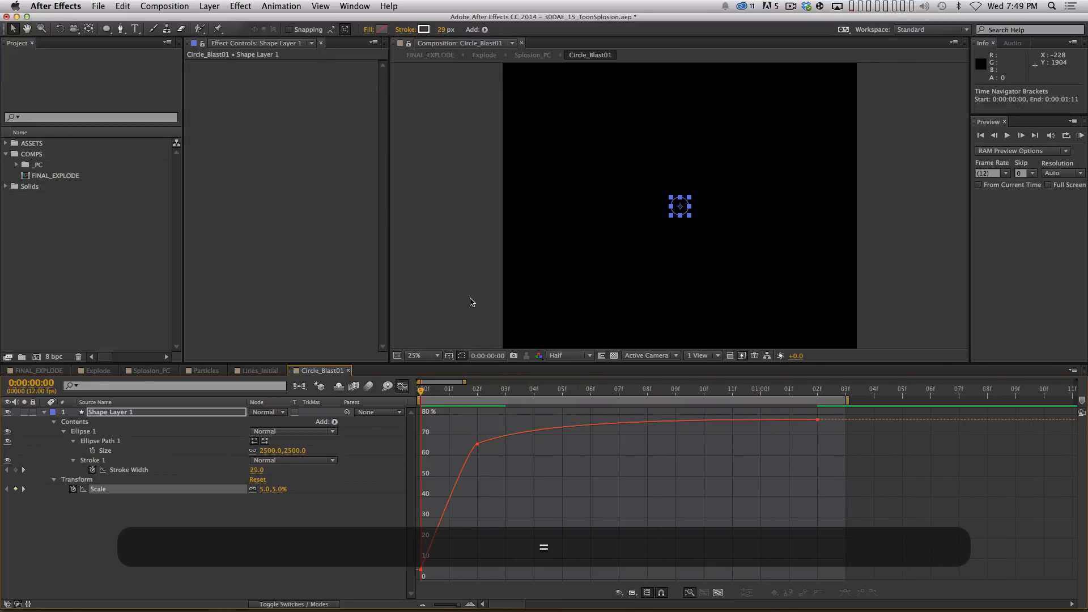
key("Page_Down")
key("Page_Down")
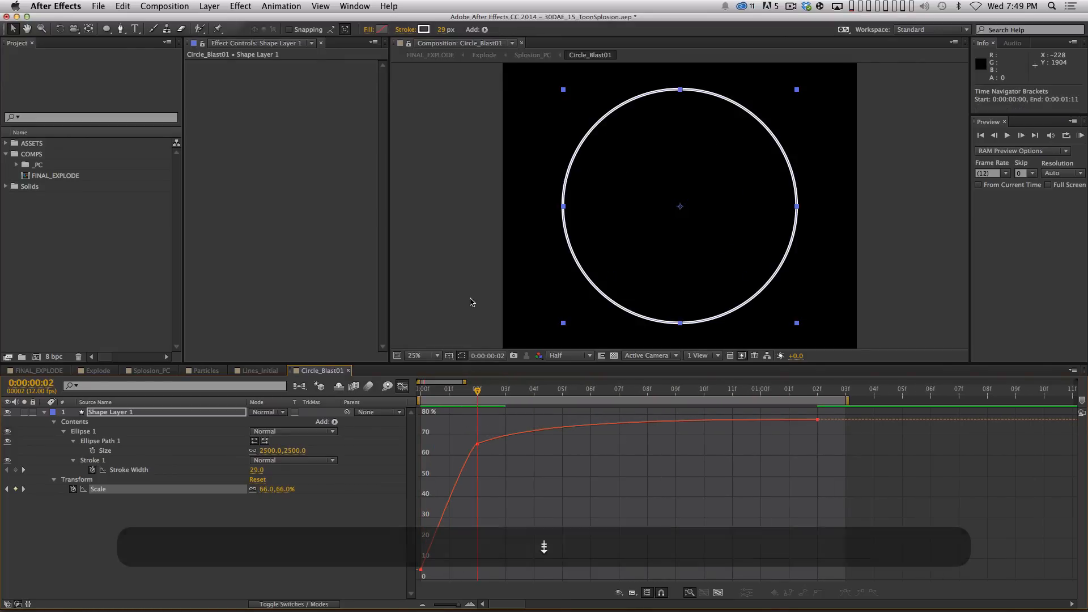
key("space")
key("space")
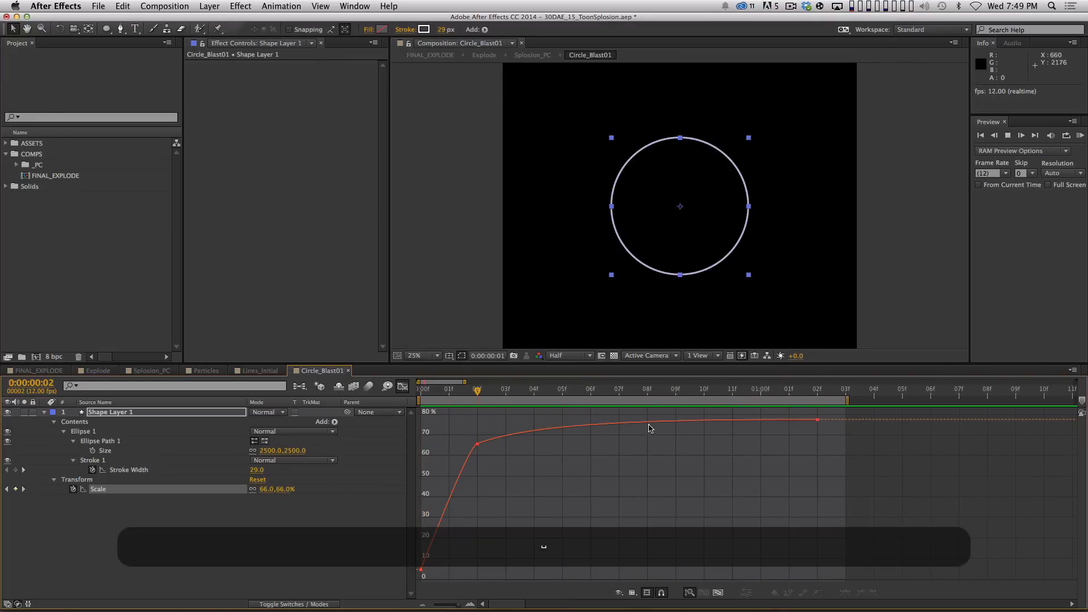
left_click_drag(449, 390, 771, 377)
key("space")
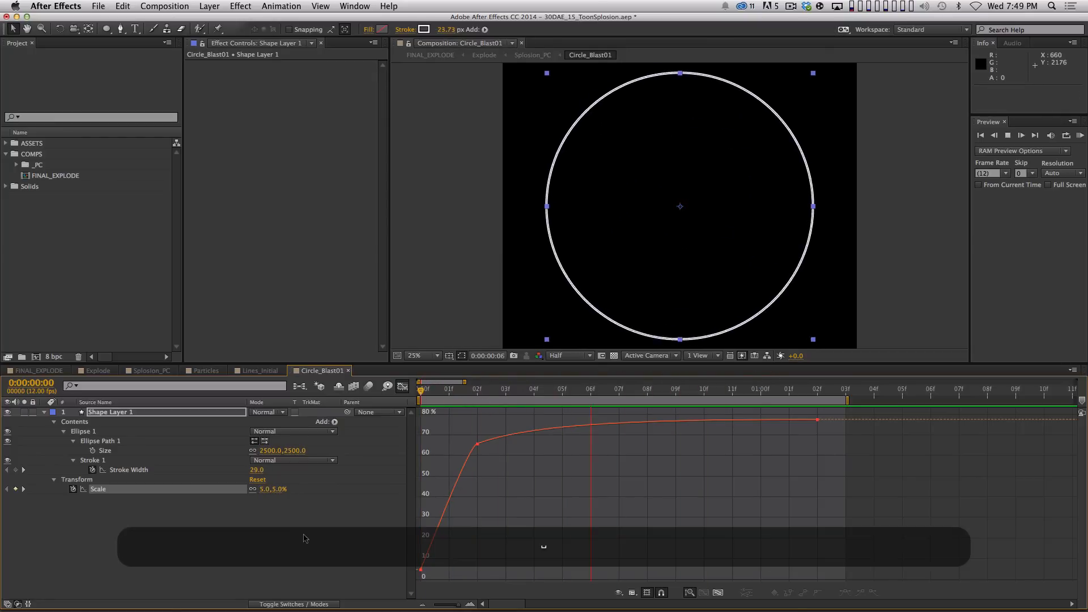
key("space")
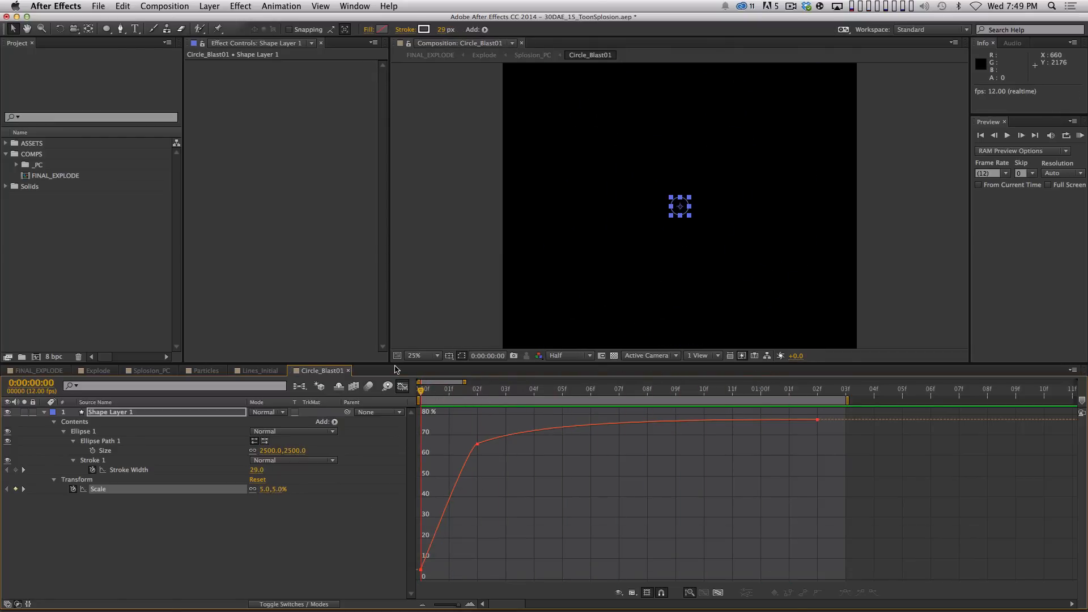
key("space")
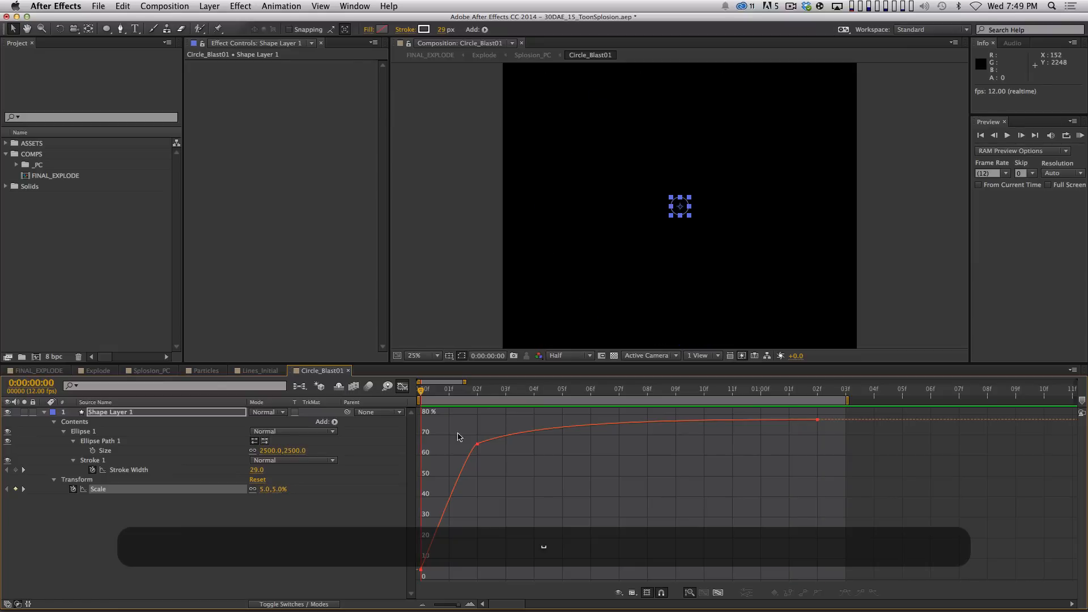
- Show only Shape Layer 1's animated properties, Stroke Width and Scale, and scrub the circle's animation to 0:00:00:09
left_click(273, 508)
left_click(196, 420)
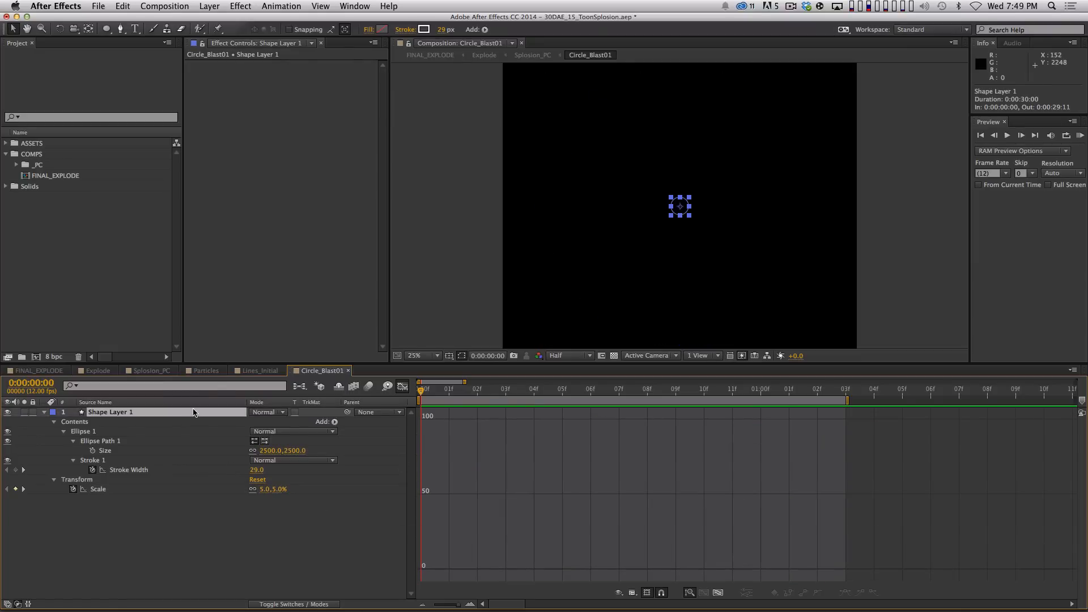
key("u")
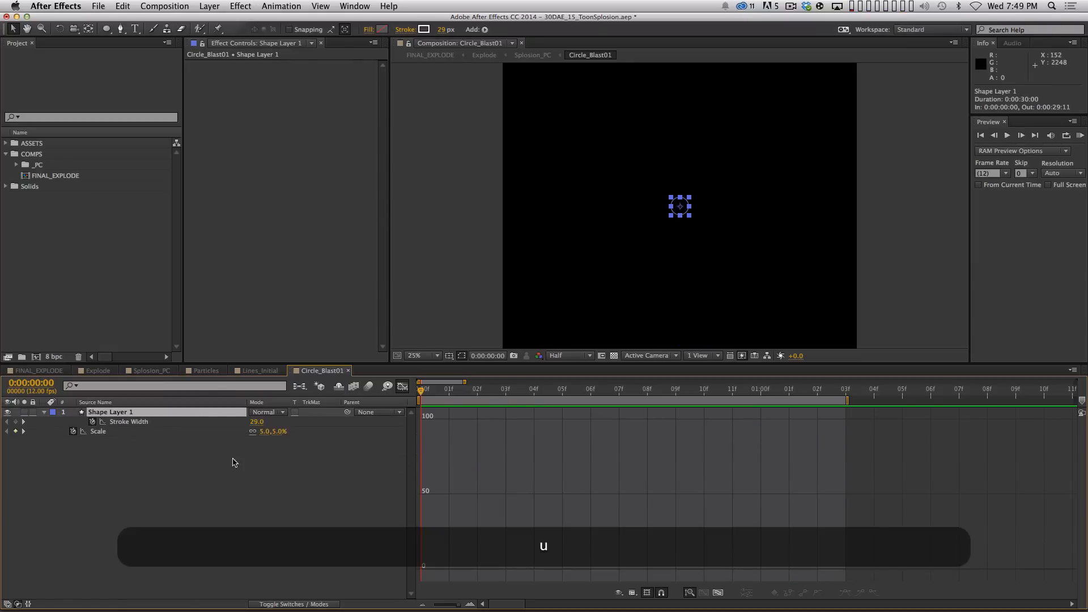
left_click(194, 422)
left_click(243, 527)
mouse_move(419, 397)
left_mouse_down()
mouse_move(845, 390)
mouse_move(420, 390)
mouse_move(582, 381)
mouse_move(789, 390)
mouse_move(432, 371)
mouse_move(820, 368)
left_mouse_up()
mouse_move(759, 371)
left_mouse_down()
mouse_move(595, 371)
mouse_move(708, 370)
mouse_move(674, 372)
left_mouse_up()
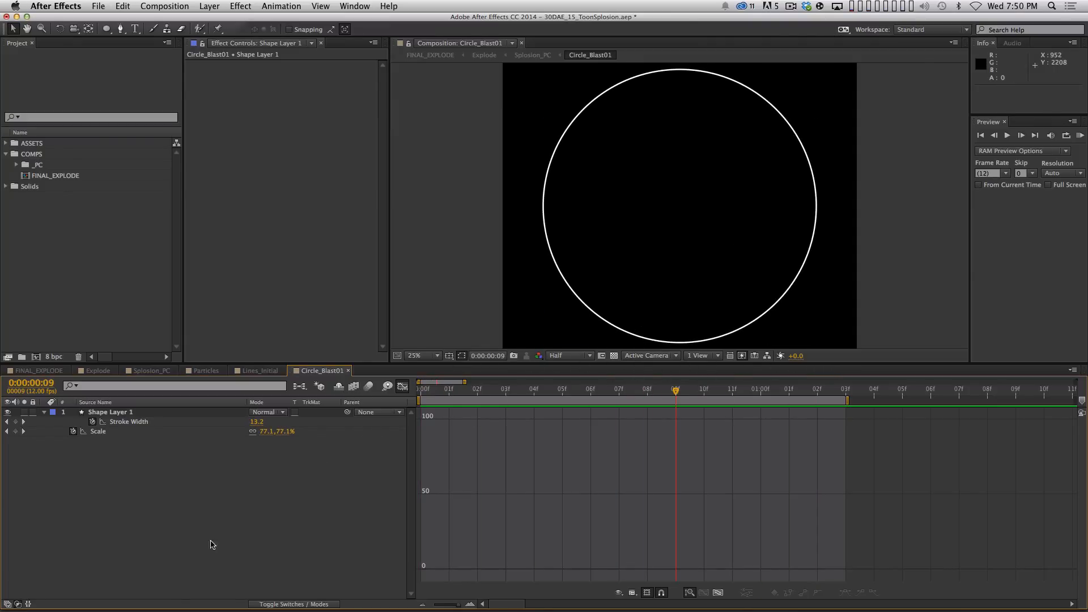
- Close the Circle_Blast01, Lines_Initial and Particles compositions, then preview Splosion_PC from frame 0
key("super+w")
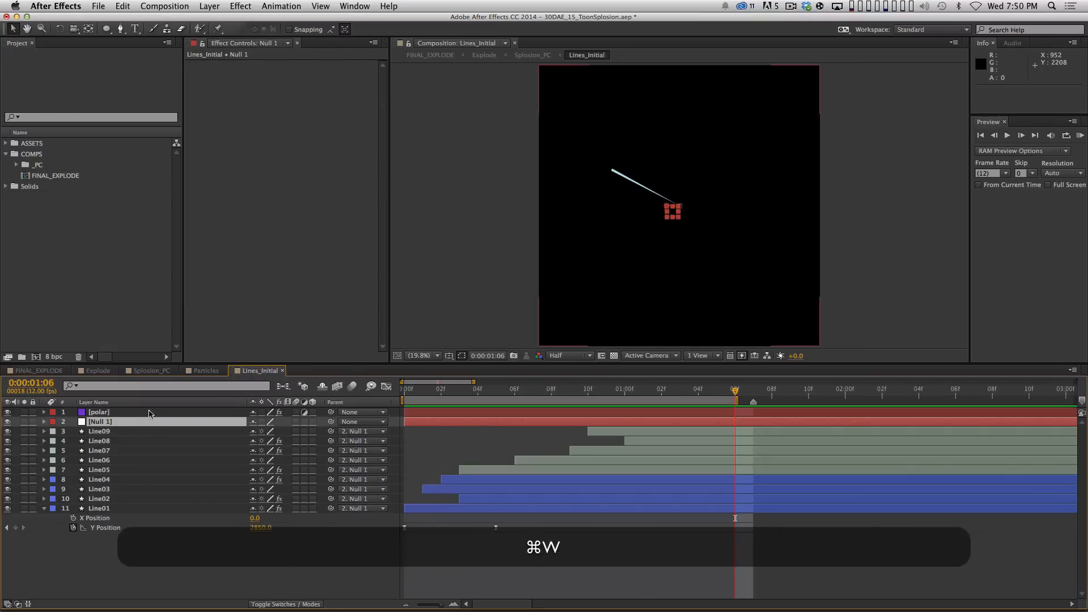
key("super+w")
left_click_drag(428, 390, 404, 391)
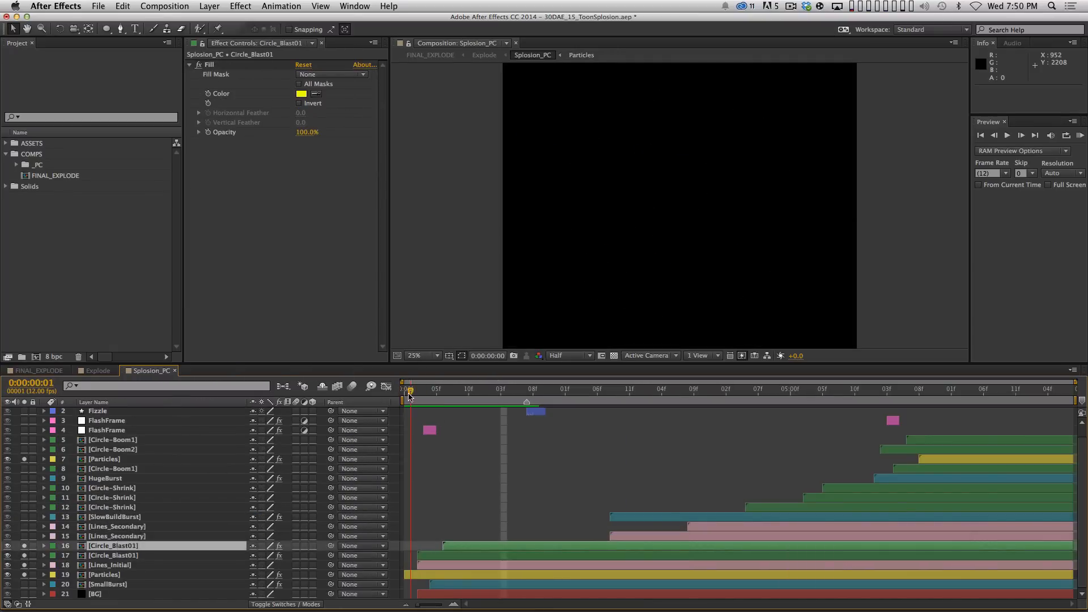
key("space")
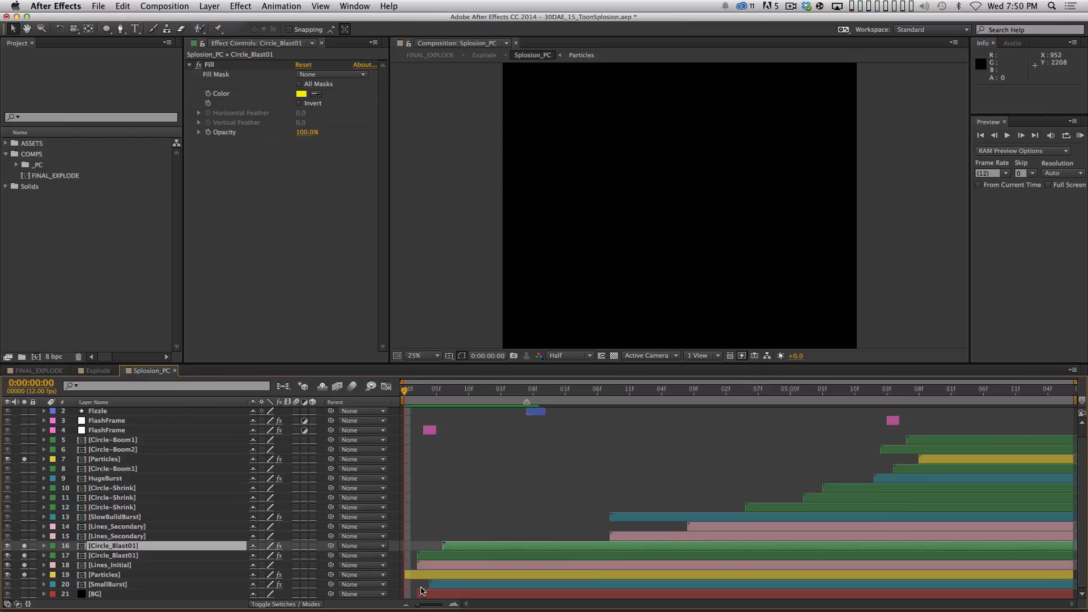
- Step frame by frame to 0:00:00:09 to examine how the two Circle_Blast01 layers are offset, and compare their Fill colors
left_click(176, 555)
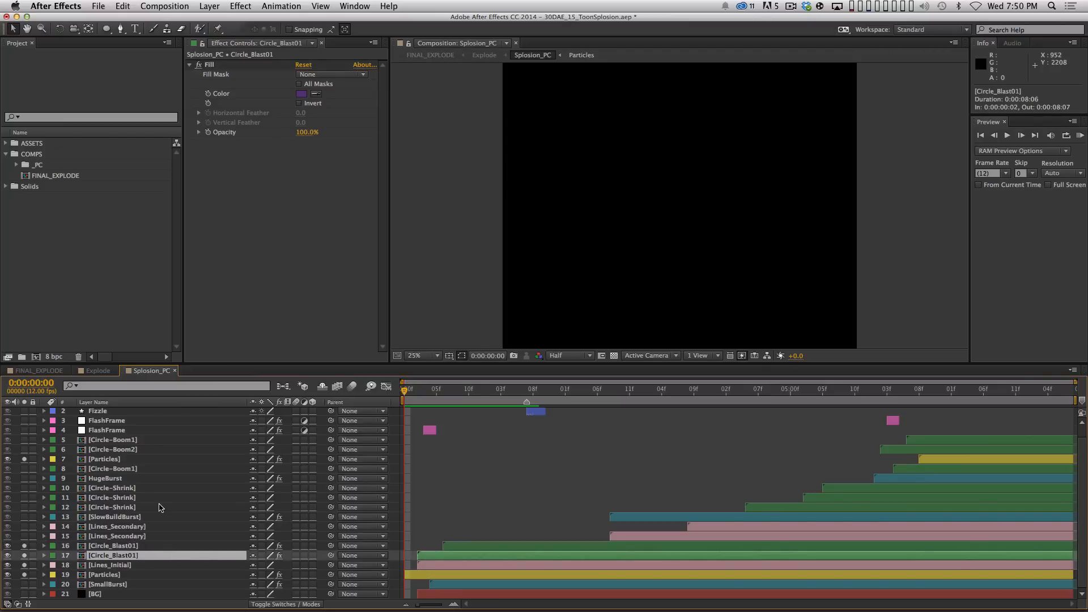
key("Page_Down")
key("Page_Down")
key("Page_Down")
key("Page_Down")
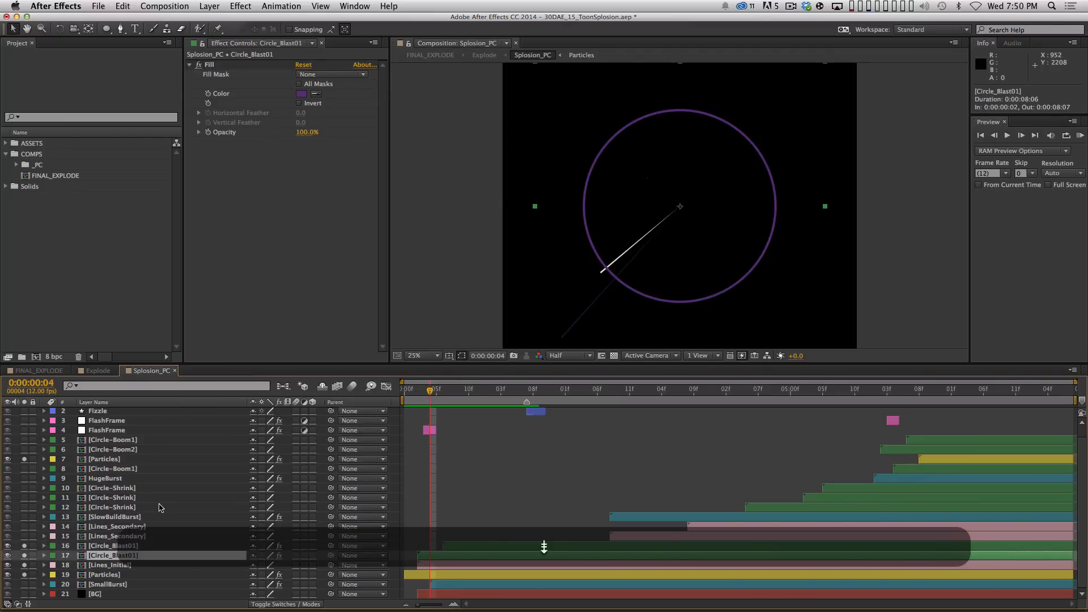
key("Page_Down")
key("Page_Down")
key("Page_Down")
key("Page_Up")
key("Page_Up")
key("Page_Up")
key("Page_Up")
key("Page_Down")
key("Page_Down")
key("Page_Down")
key("Page_Down")
key("Page_Down")
key("Page_Down")
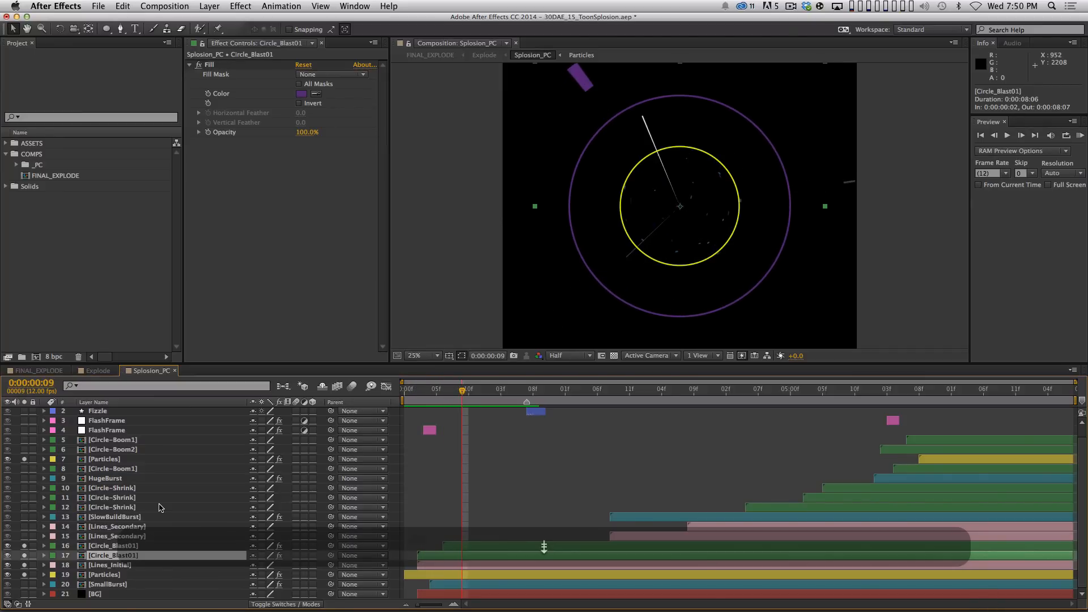
left_click(169, 545)
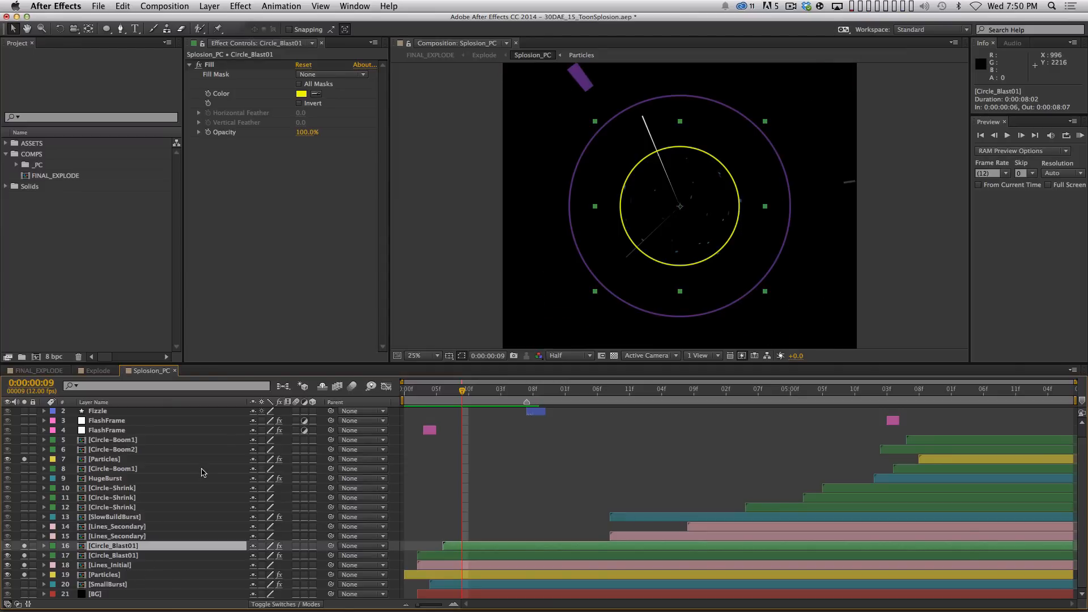
- Replay the circle blasts, stop at 0:00:01:00 and solo SmallBurst layer 20
key("space")
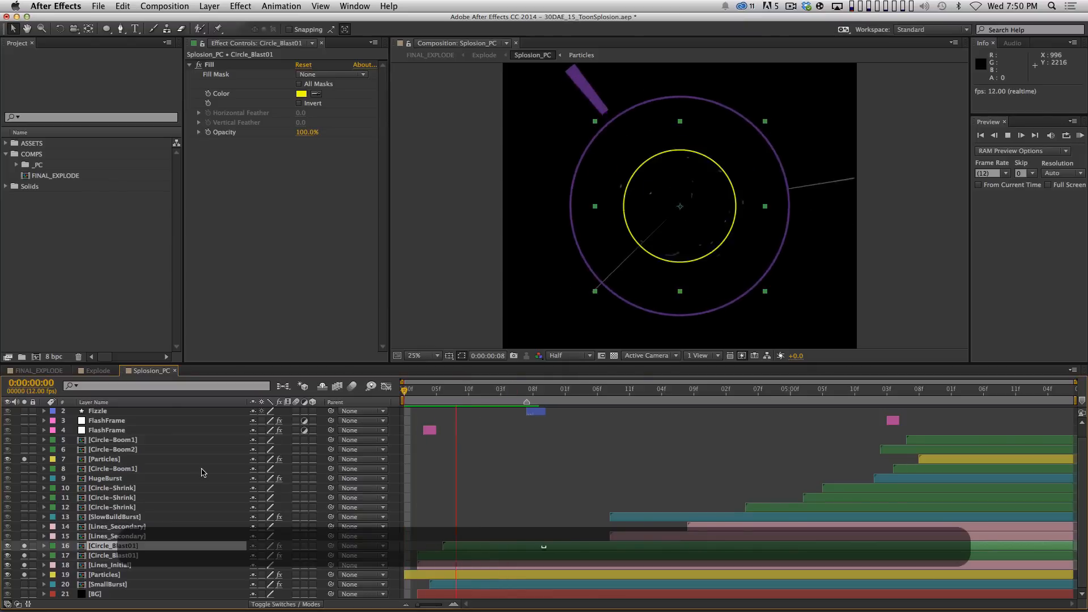
key("super+shift+a")
key("space")
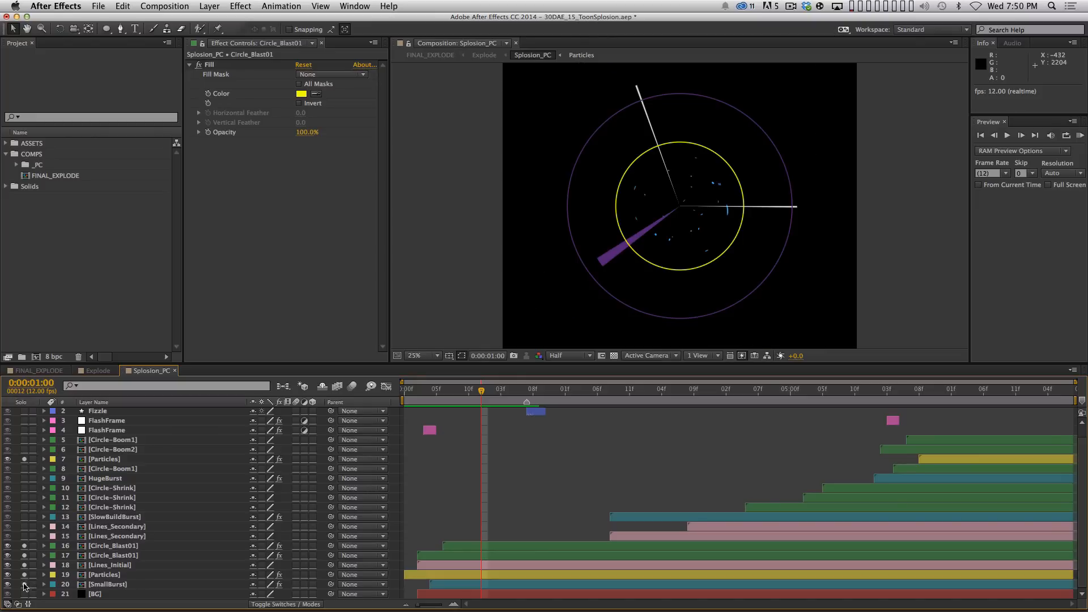
left_click(24, 584)
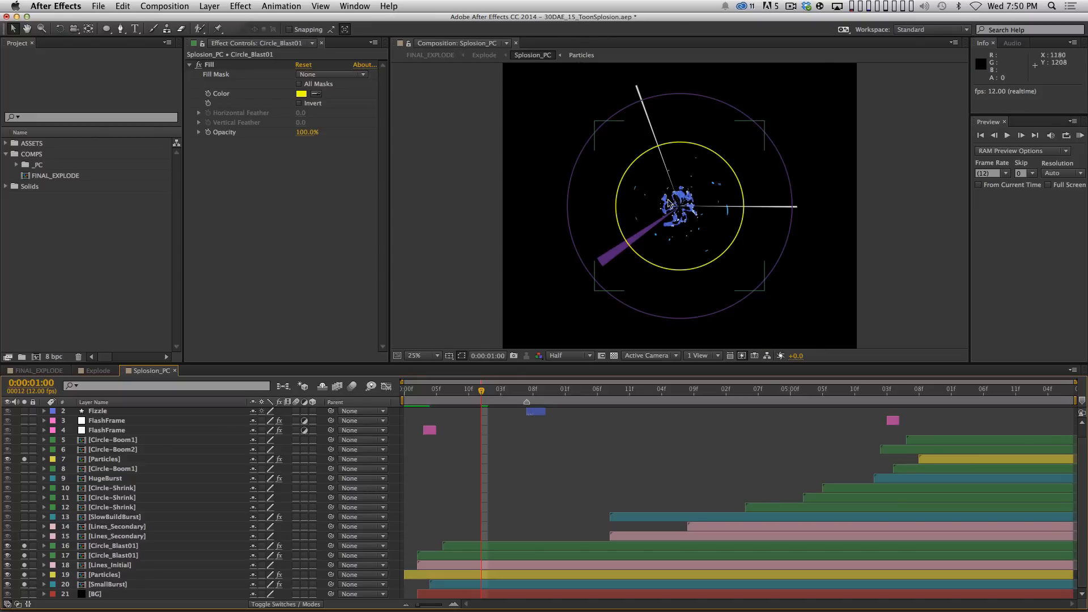
- Switch to Chrome, play and pause the opening seconds of the 2D FX sakuga compilation on Vimeo, and return to After Effects
key("super+Tab")
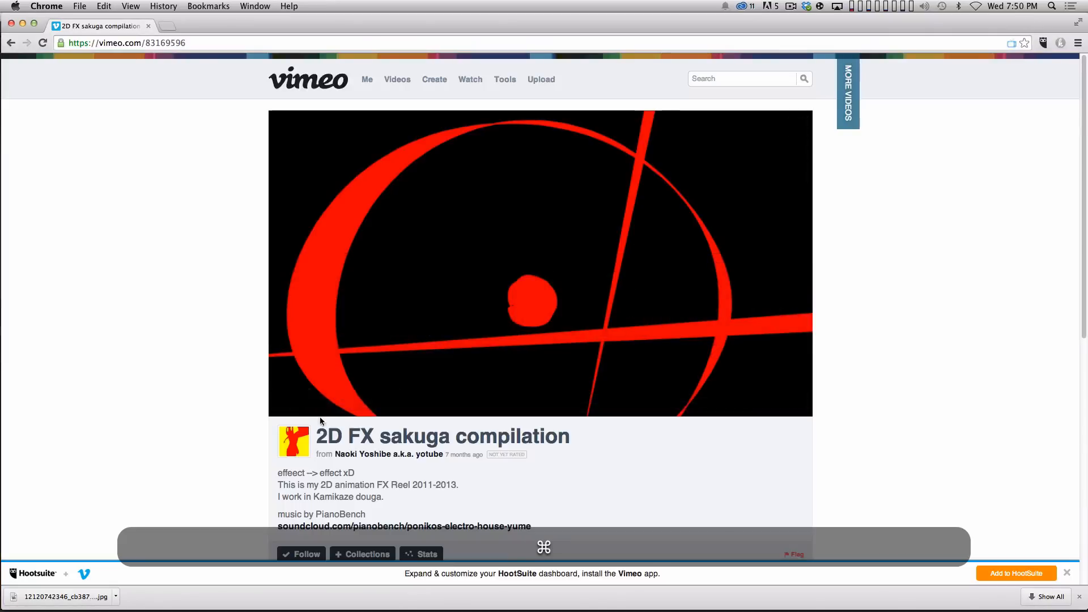
left_click(293, 401)
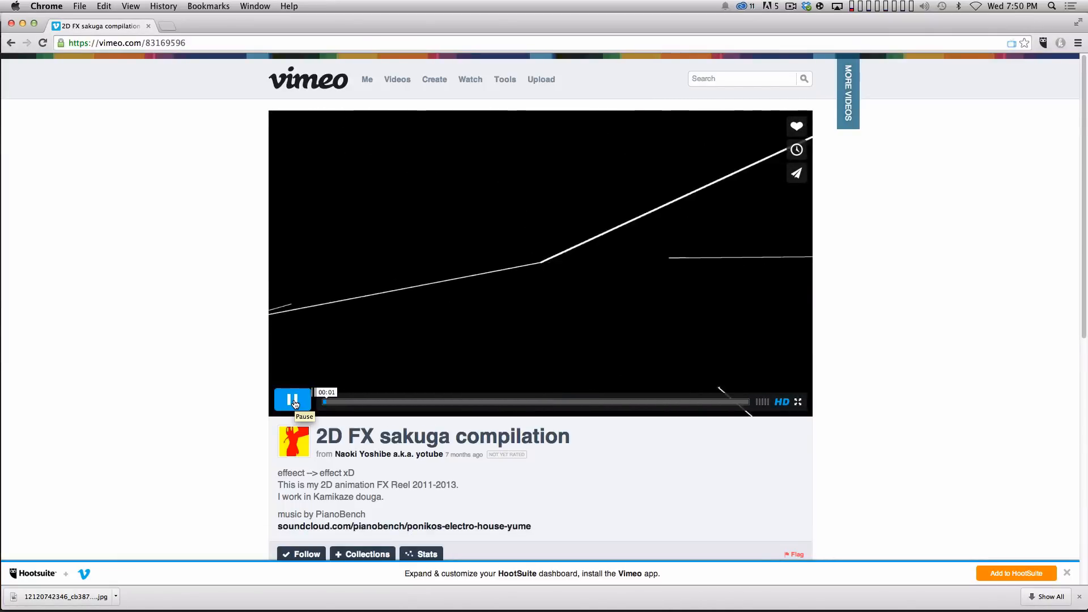
left_click(292, 401)
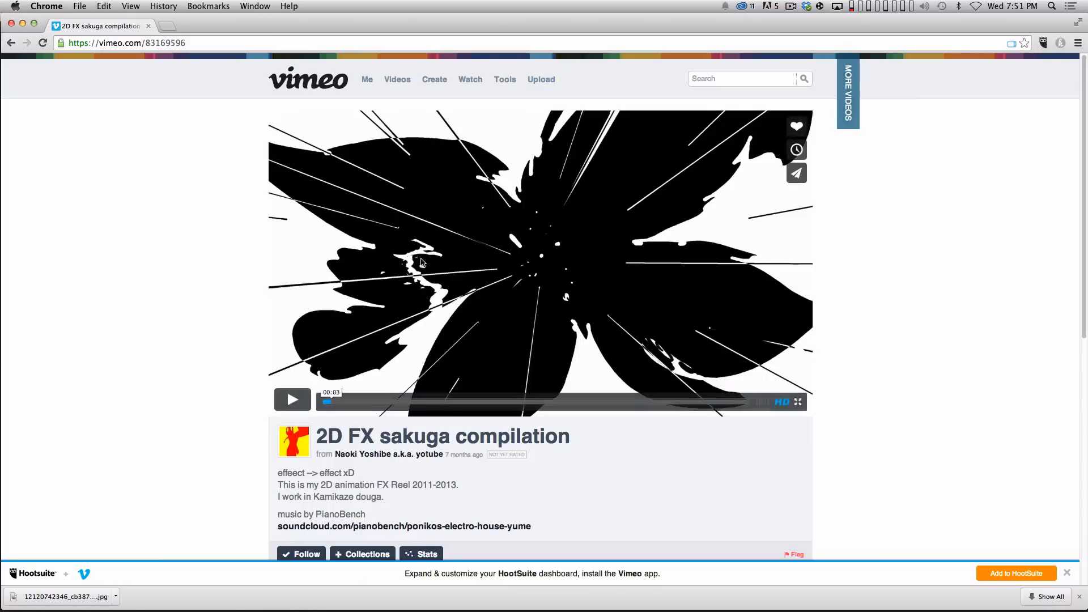
left_click(294, 400)
left_click(299, 400)
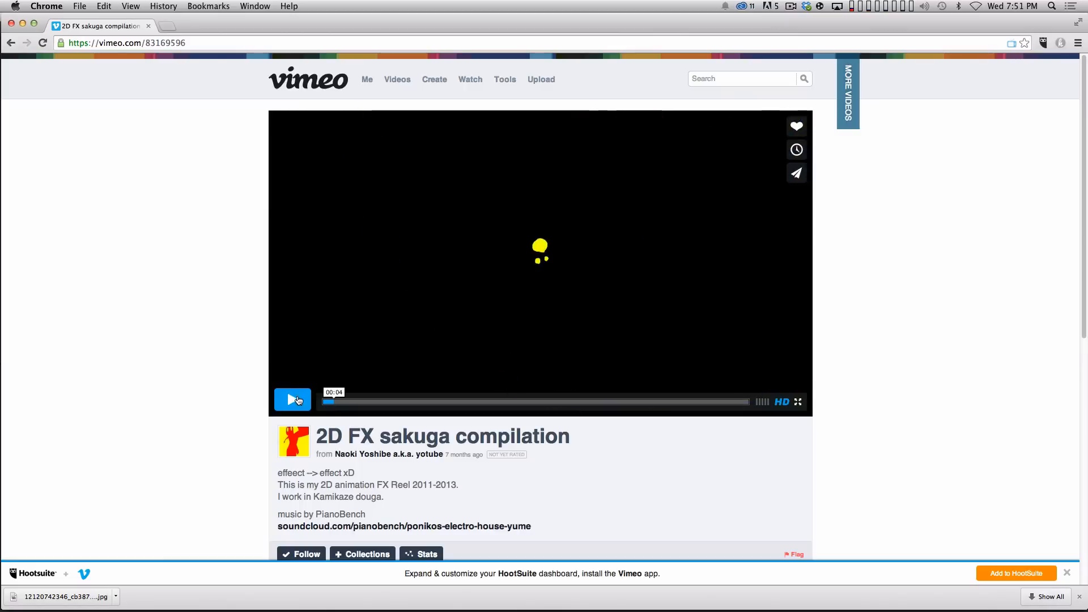
left_click(299, 400)
left_click(296, 399)
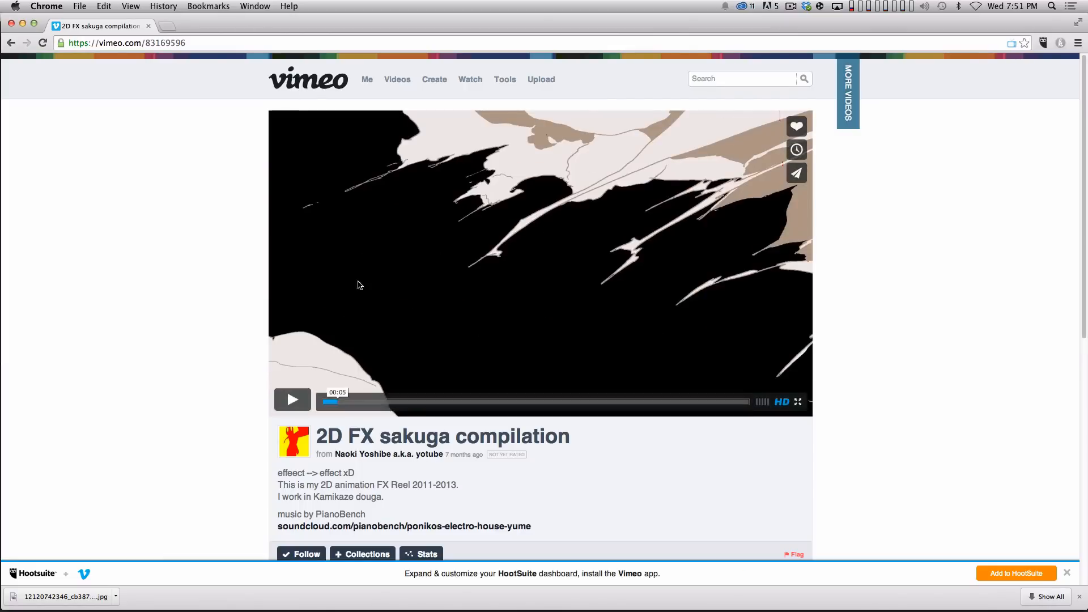
key("super+h")
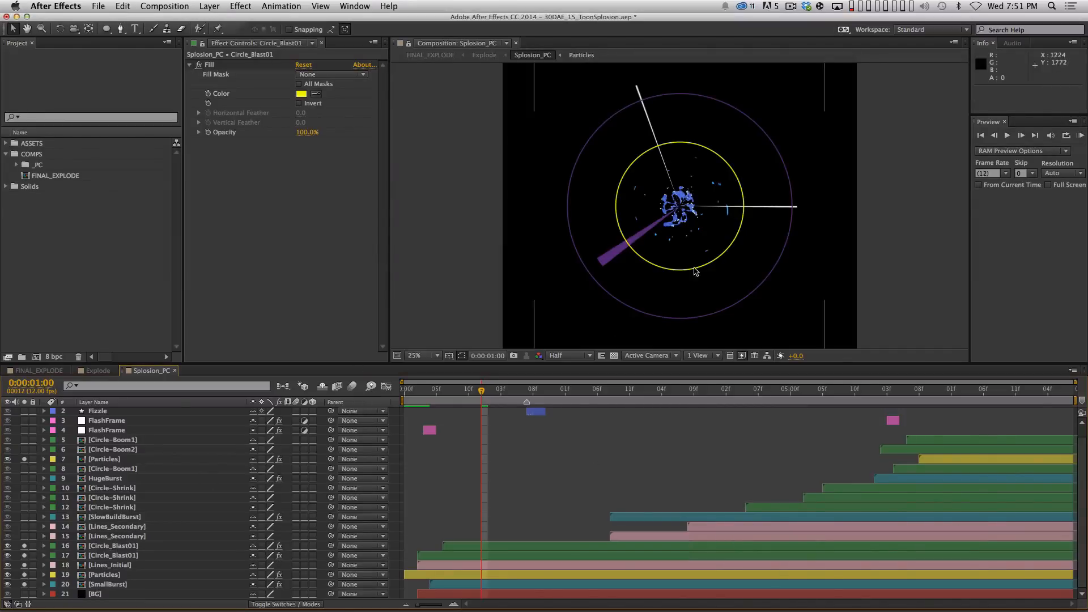
- Preview Splosion_PC with SmallBurst included and scrub back to 0:00:00:08
key("space")
key("space")
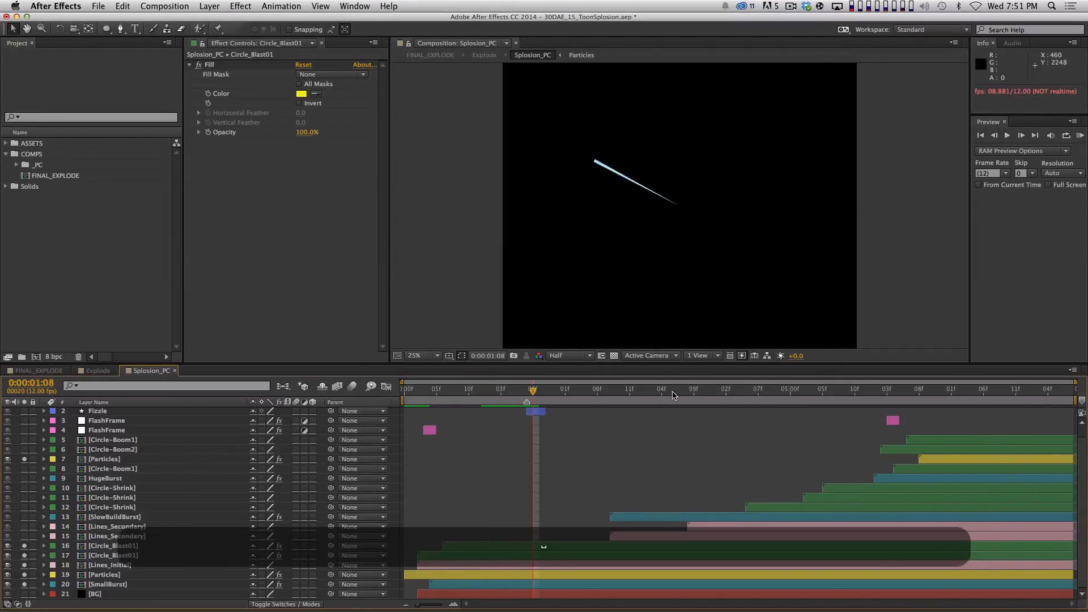
left_click_drag(602, 391, 456, 404)
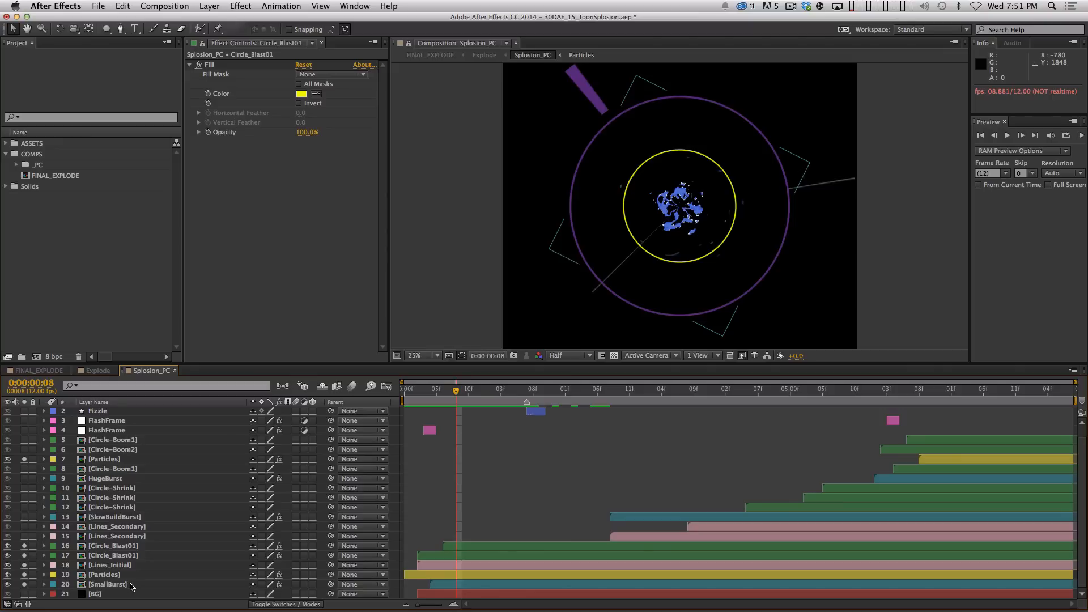
- Open the SmallBurst composition from layer 20 and collapse the properties of its three Burst_Small layers
left_click(113, 585)
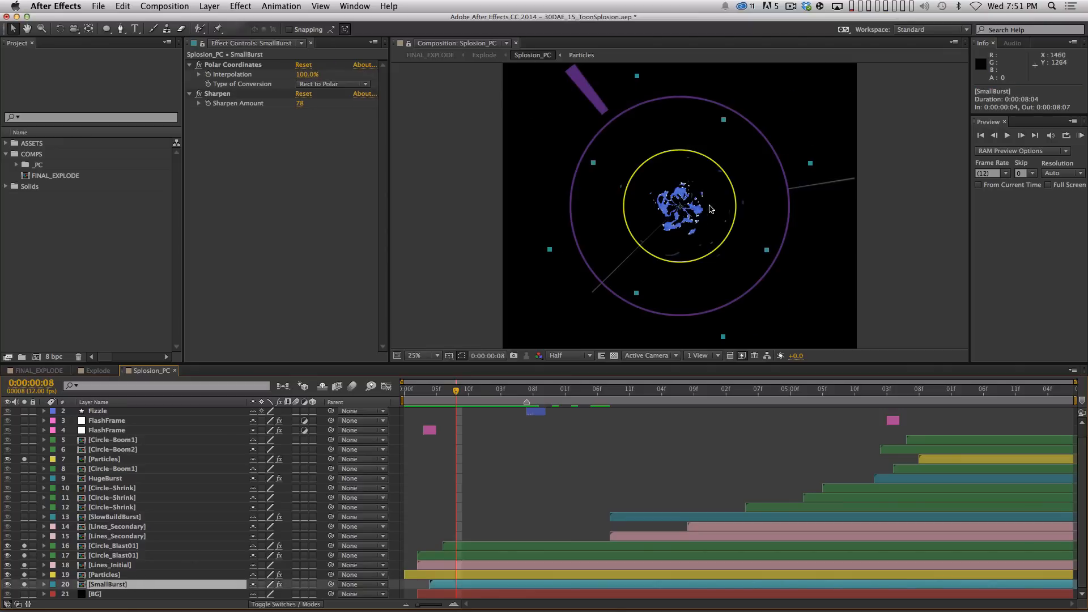
double_click(124, 585)
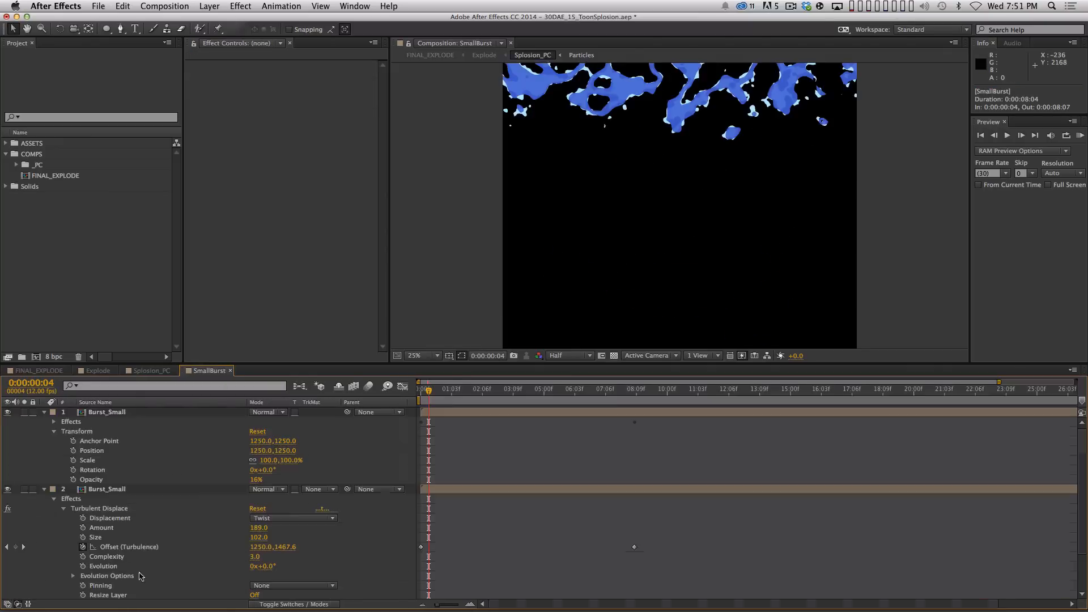
key("super+a")
key("shift+super+grave")
left_click(293, 526)
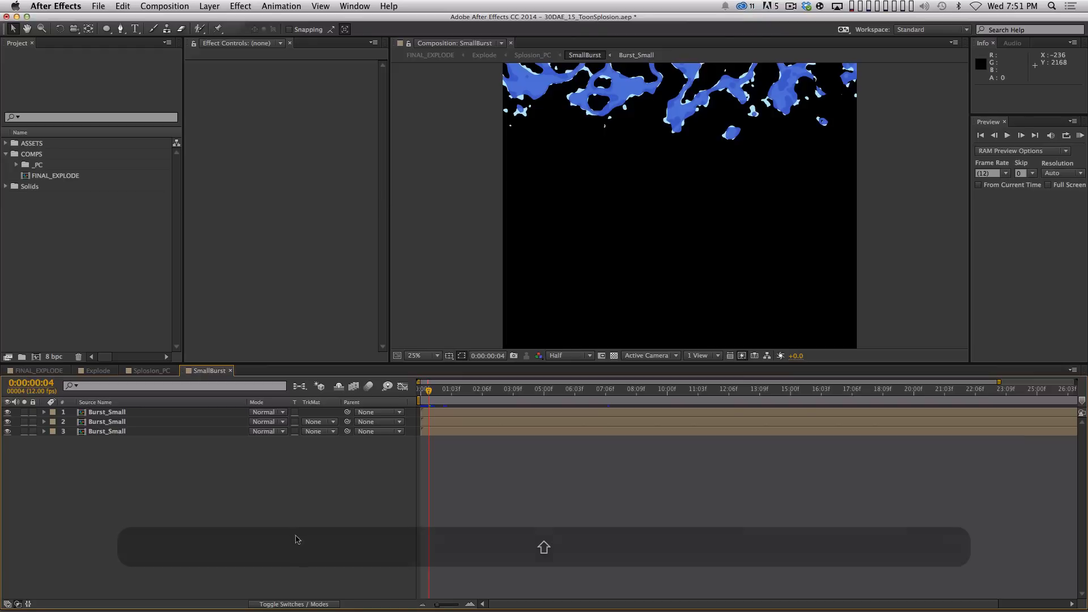
- RAM preview the SmallBurst composition up to 0:00:01:04, replay it and return to frame 0
key("KP_0")
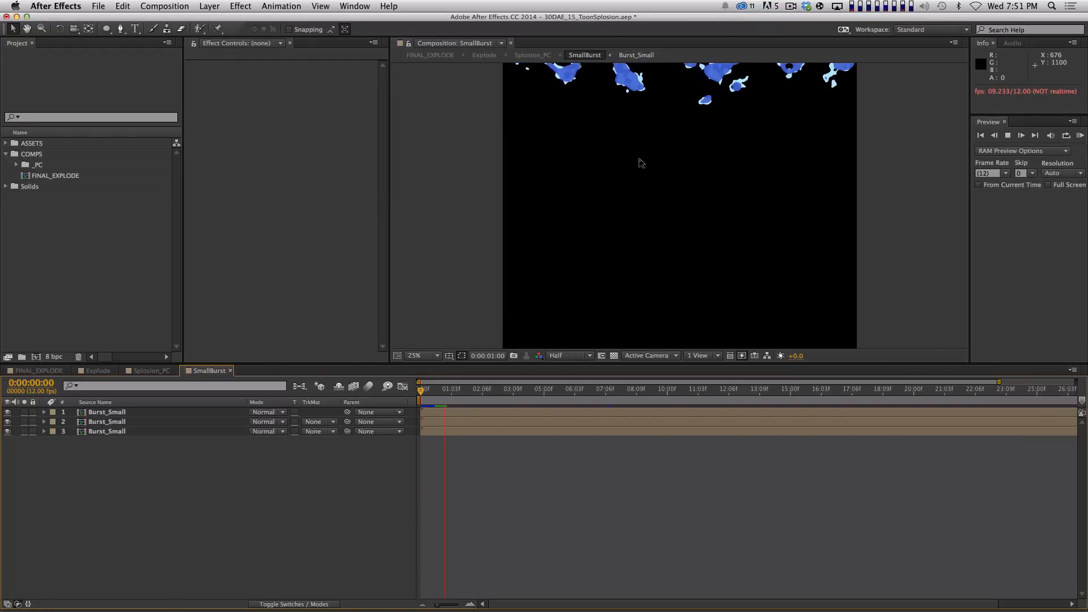
key("space")
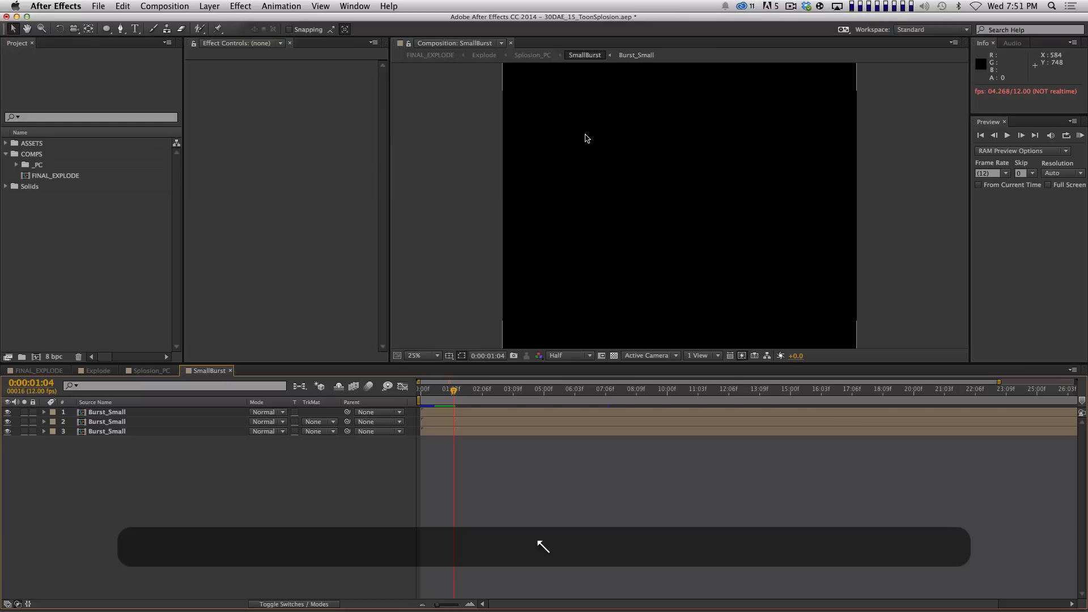
key("space")
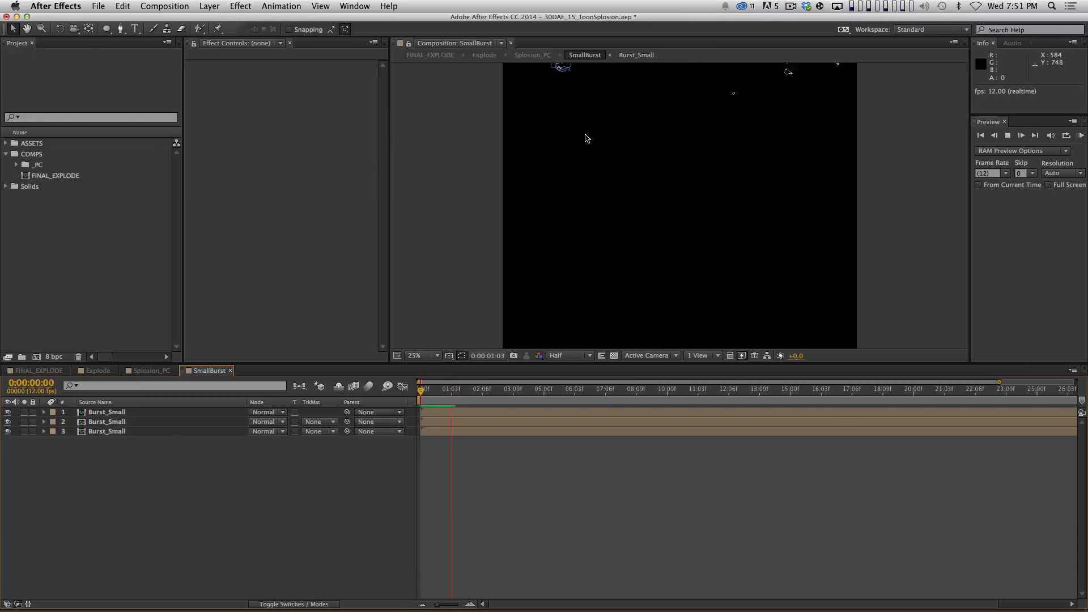
key("space")
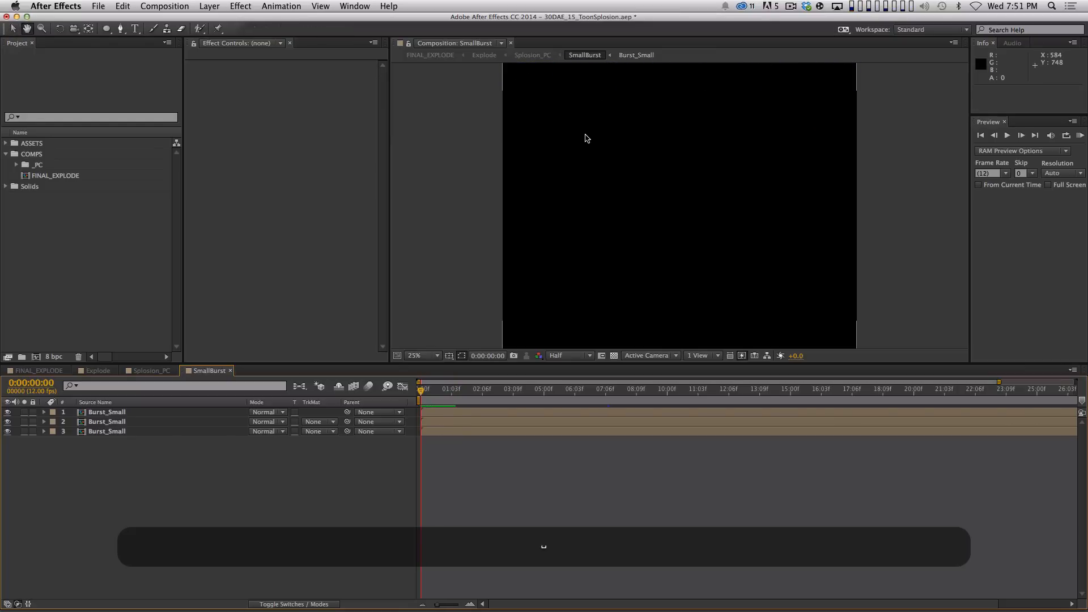
key("Home")
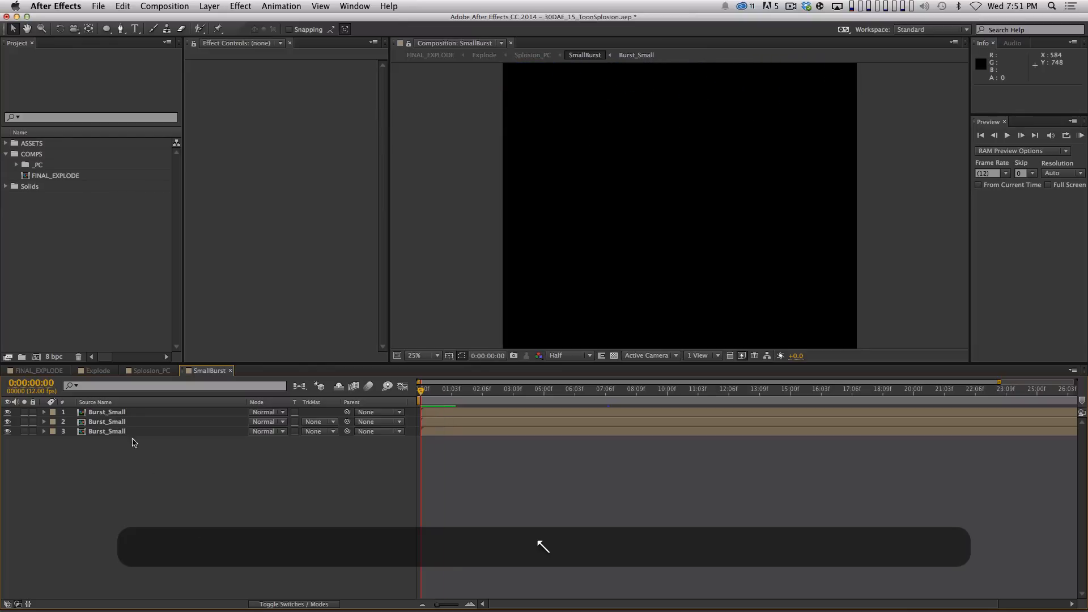
- Open the Burst_Small composition from layer 3 of SmallBurst, extend its work area to 0:00:01:06 and preview it
left_click(127, 431)
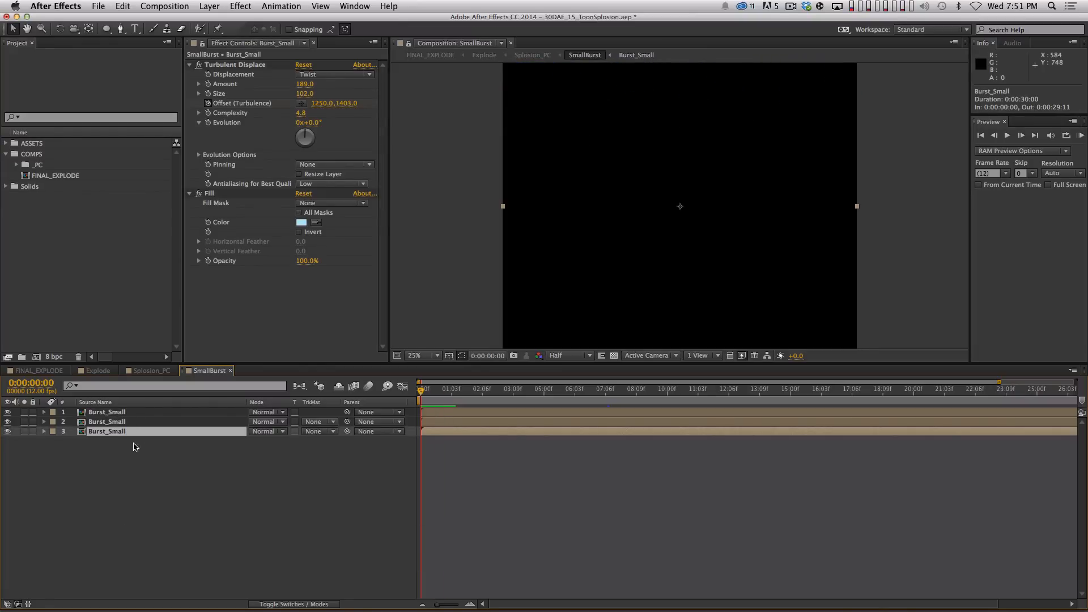
double_click(122, 432)
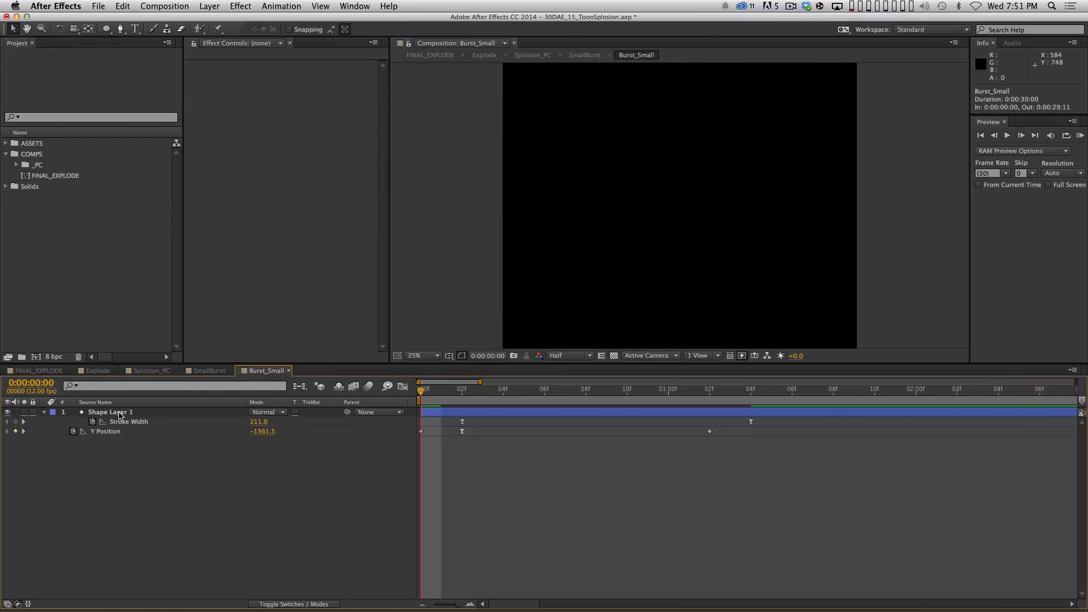
key("space")
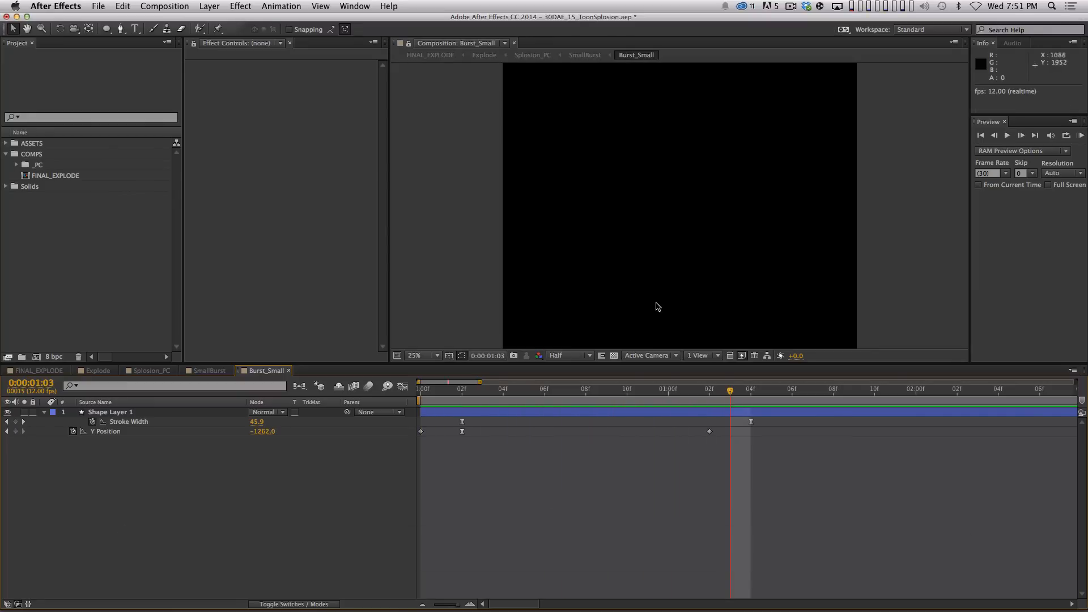
left_click(790, 391)
key("space")
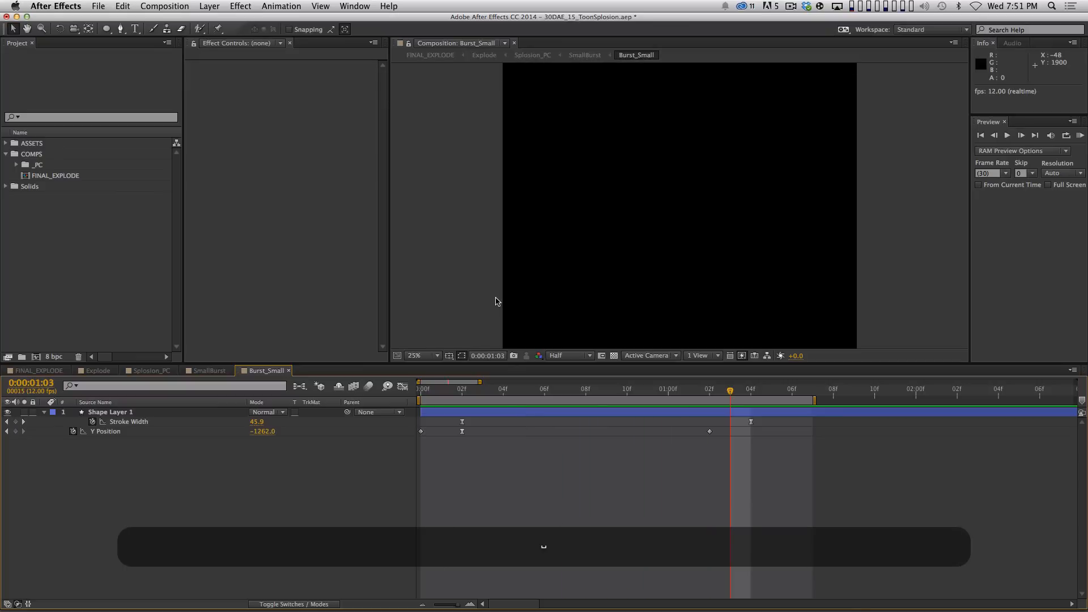
key("space")
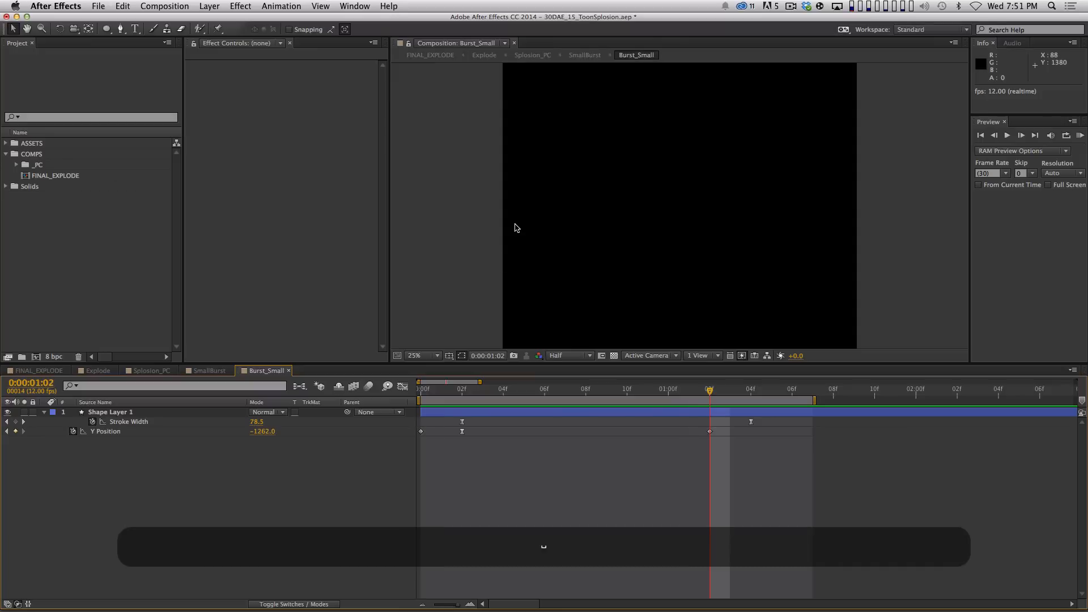
- Select Shape Layer 1, replay its moving, thinning line from frame 0, and close Burst_Small to return to SmallBurst
left_click(164, 412)
key("space")
left_click_drag(585, 158, 567, 231)
key("space")
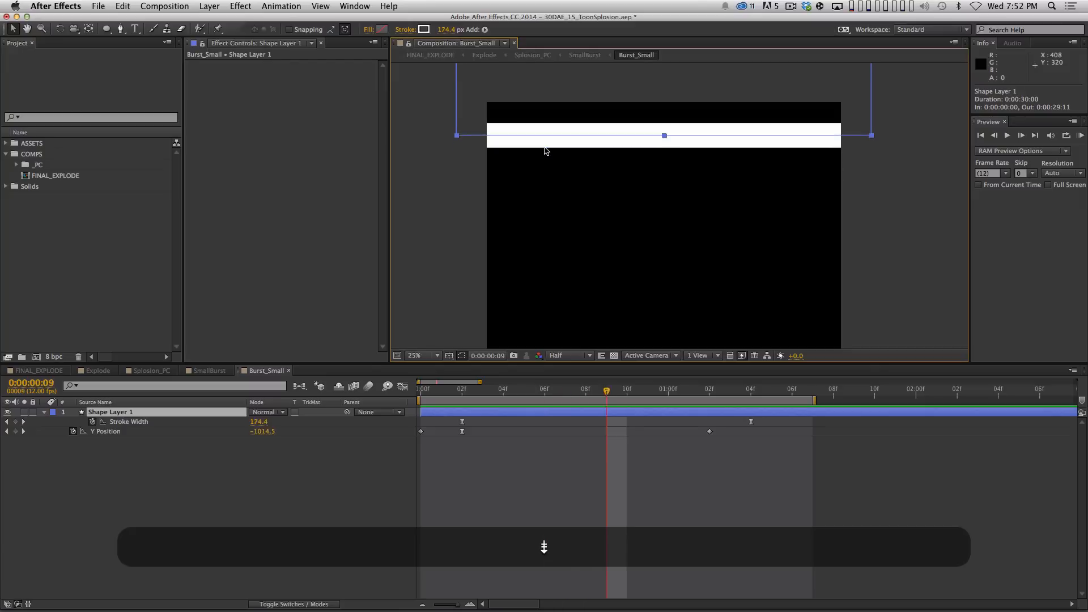
key("space")
key("space")
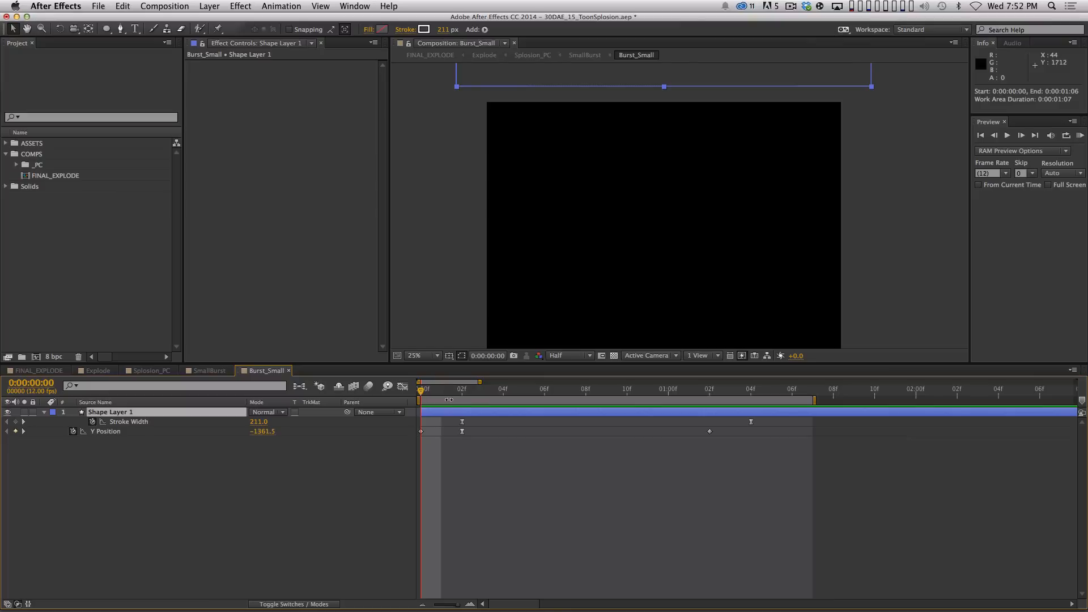
mouse_move(449, 400)
left_mouse_down()
mouse_move(687, 399)
mouse_move(525, 400)
mouse_move(654, 380)
mouse_move(250, 467)
left_mouse_up()
left_click(275, 469)
left_click(288, 371)
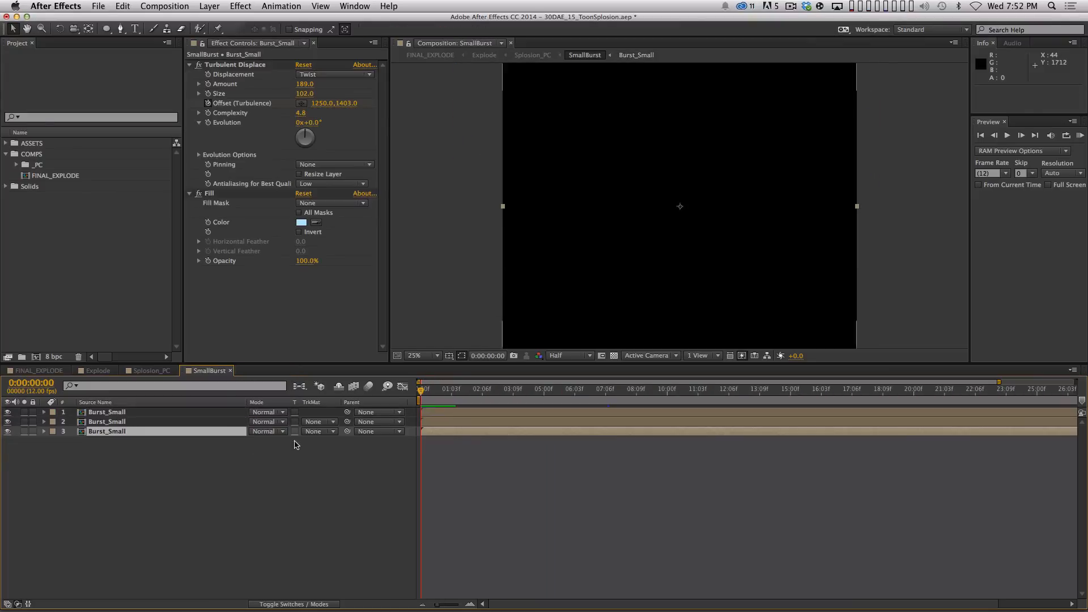
- Hide Burst_Small layers 1 and 3 at 0:00:00:06, leaving only layer 2 visible
left_click_drag(467, 392, 433, 392)
left_click(77, 470)
left_click(8, 431)
left_click(8, 411)
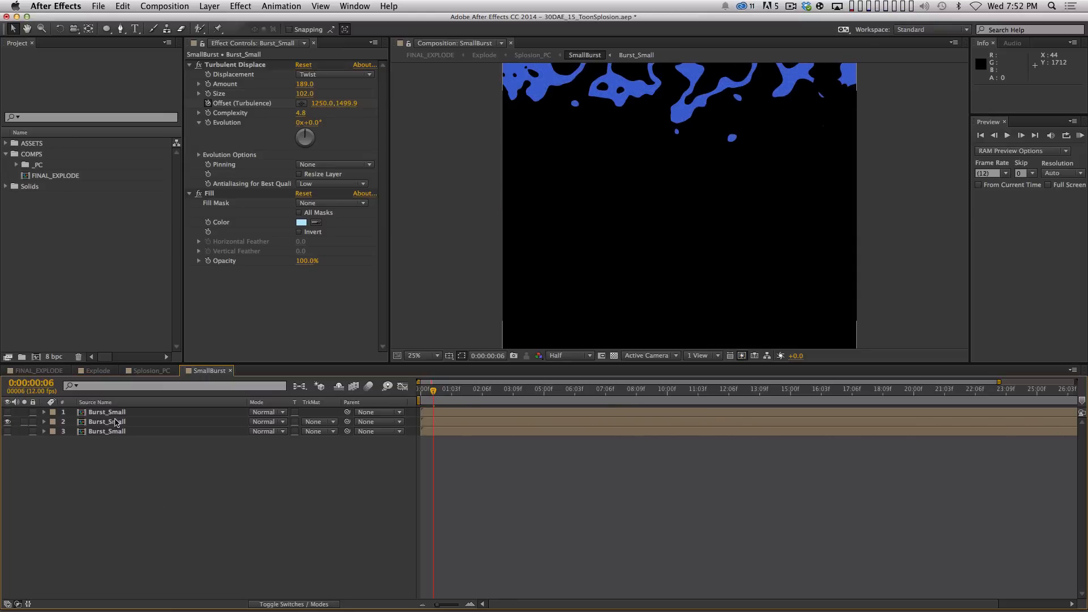
- Disable Fill and Turbulent Displace on layer 2 and preview the plain line from frame 0
left_click(125, 422)
left_click_drag(435, 399, 416, 408)
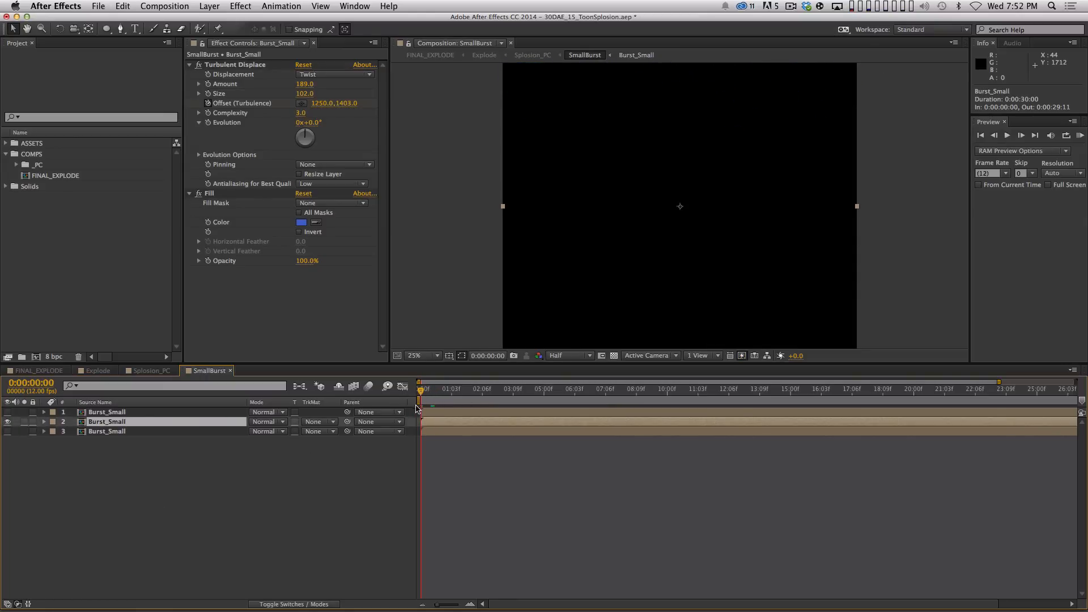
left_click(199, 194)
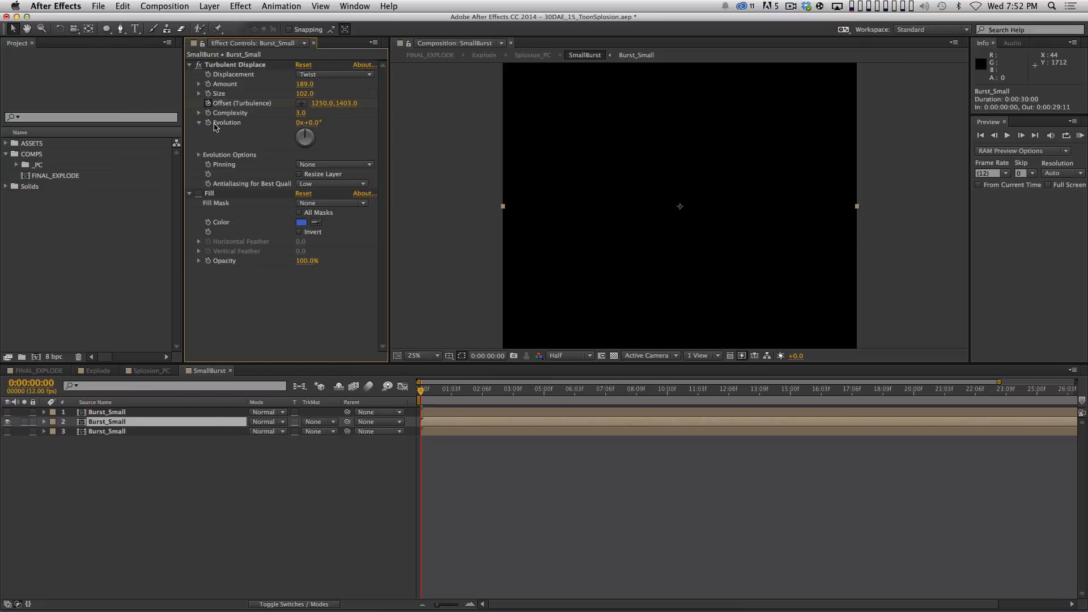
key("space")
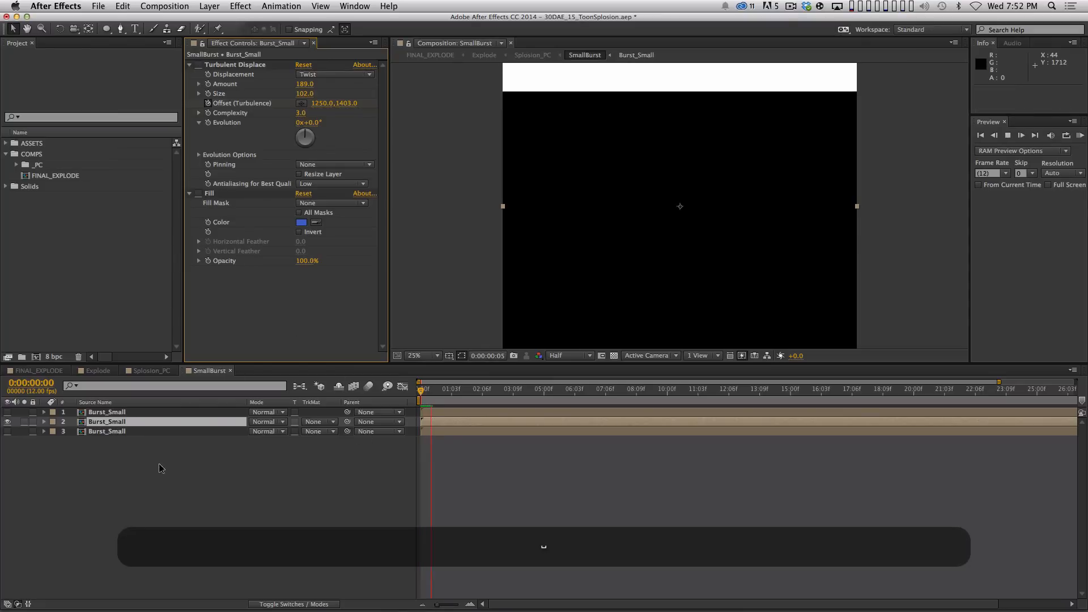
key("space")
- Re-enable Turbulent Displace at 0:00:00:03, check the composition's last frame, and preview the displaced line up to 0:00:00:08
mouse_move(436, 400)
left_mouse_down()
mouse_move(457, 399)
mouse_move(427, 398)
left_mouse_up()
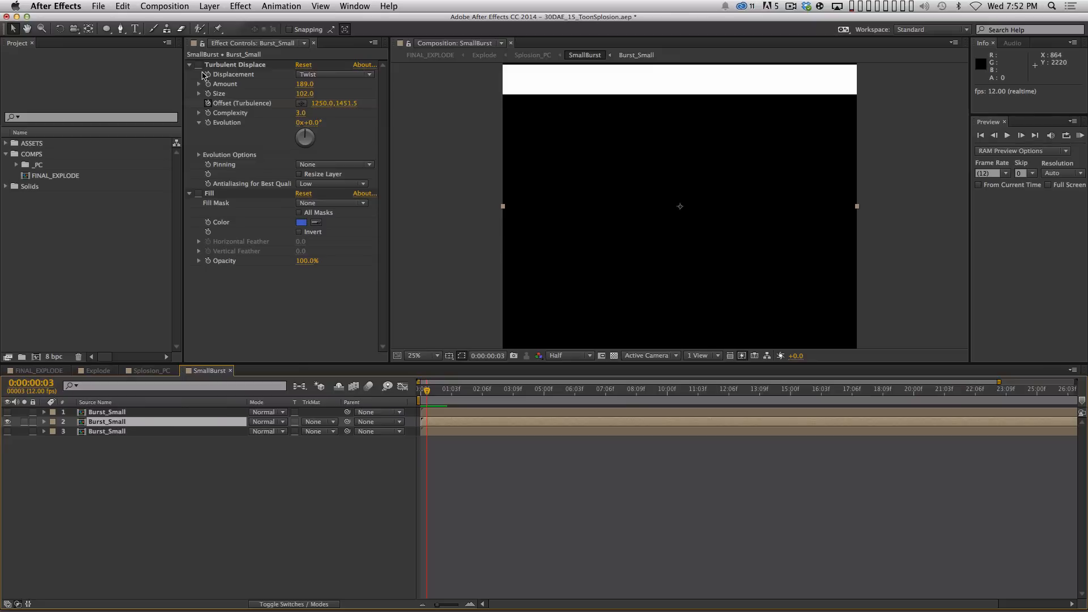
left_click(198, 65)
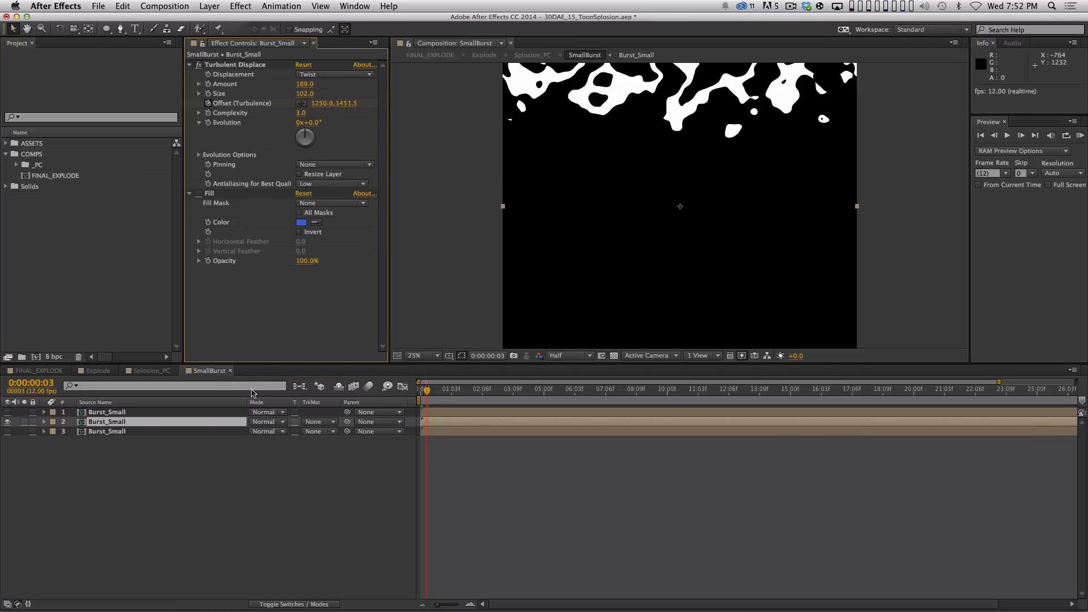
key("End")
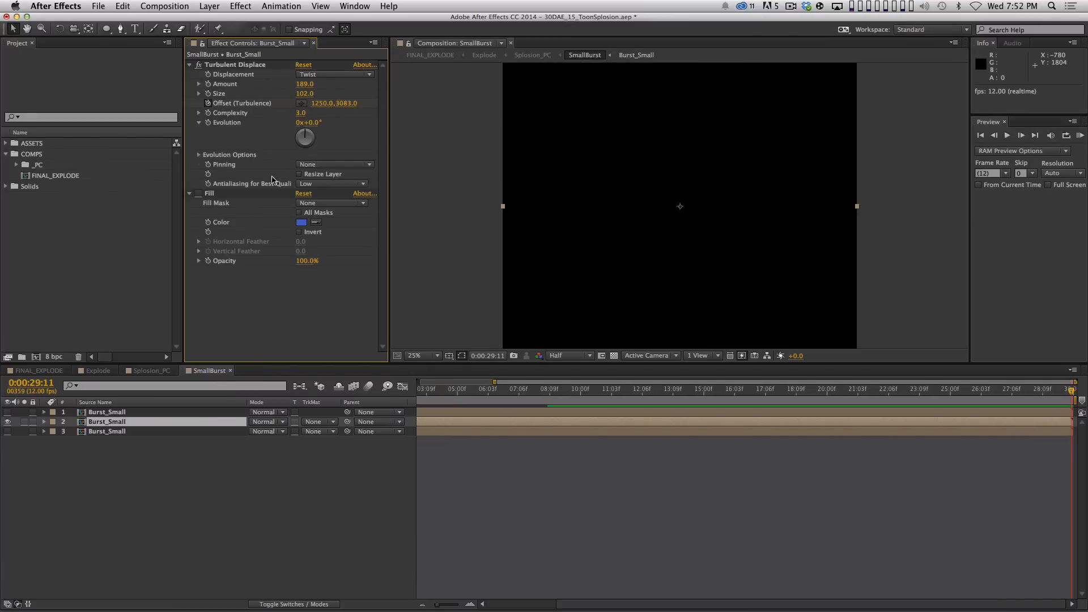
key("Home")
left_click_drag(513, 397, 516, 403)
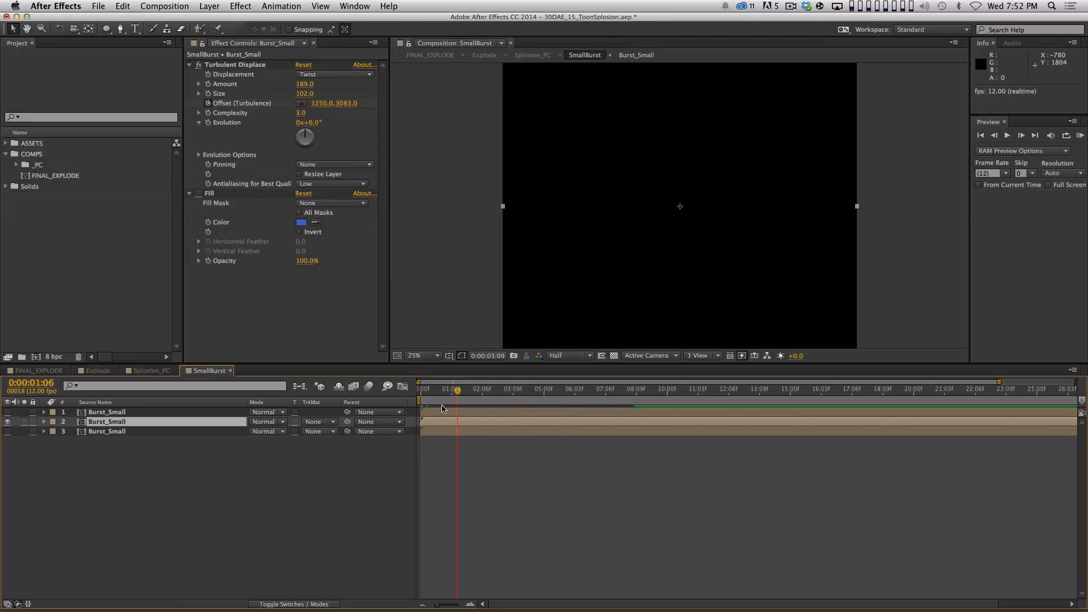
key("space")
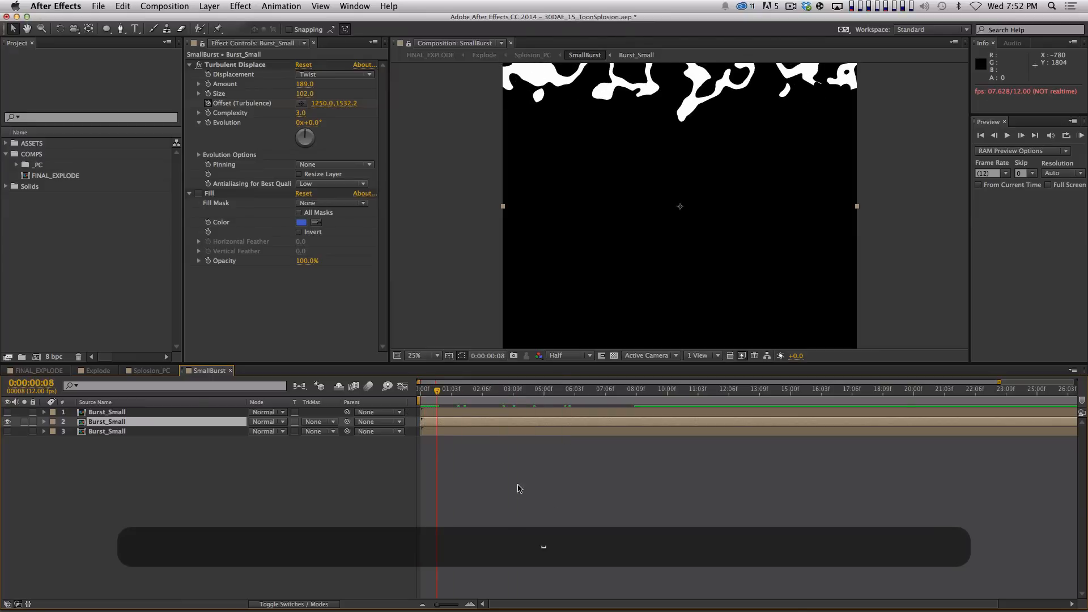
left_click(317, 494)
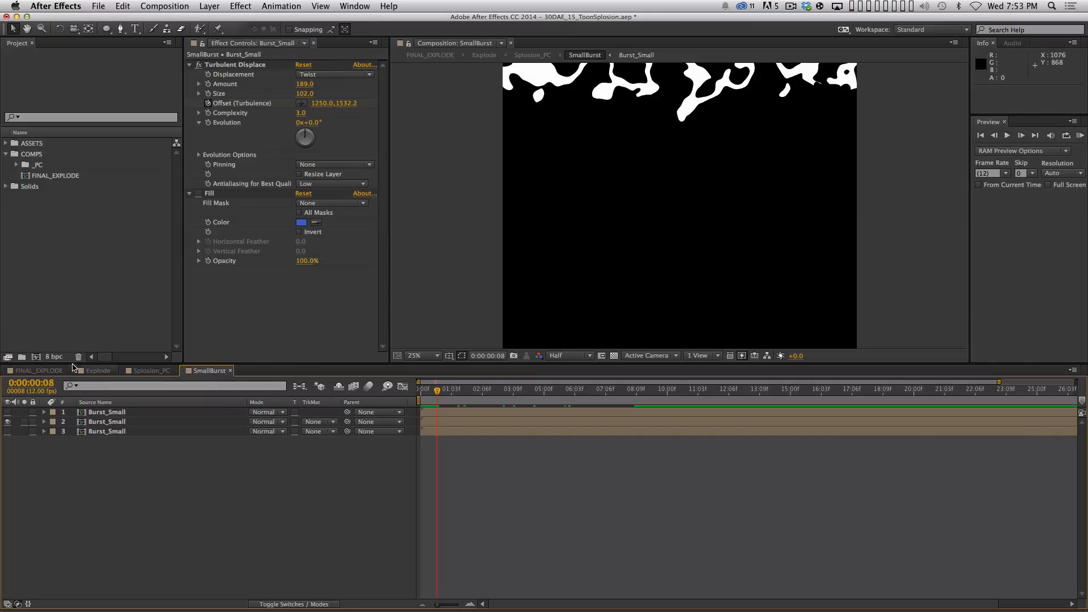
- Go through Explode to Splosion_PC and turn off solo on every layer except SmallBurst
left_click(97, 370)
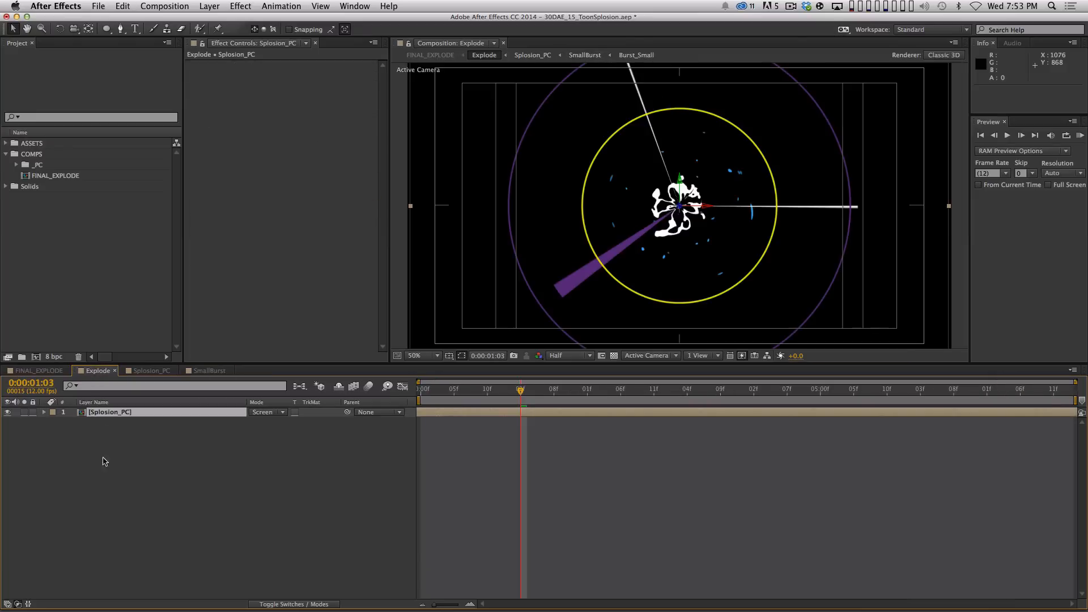
left_click(153, 372)
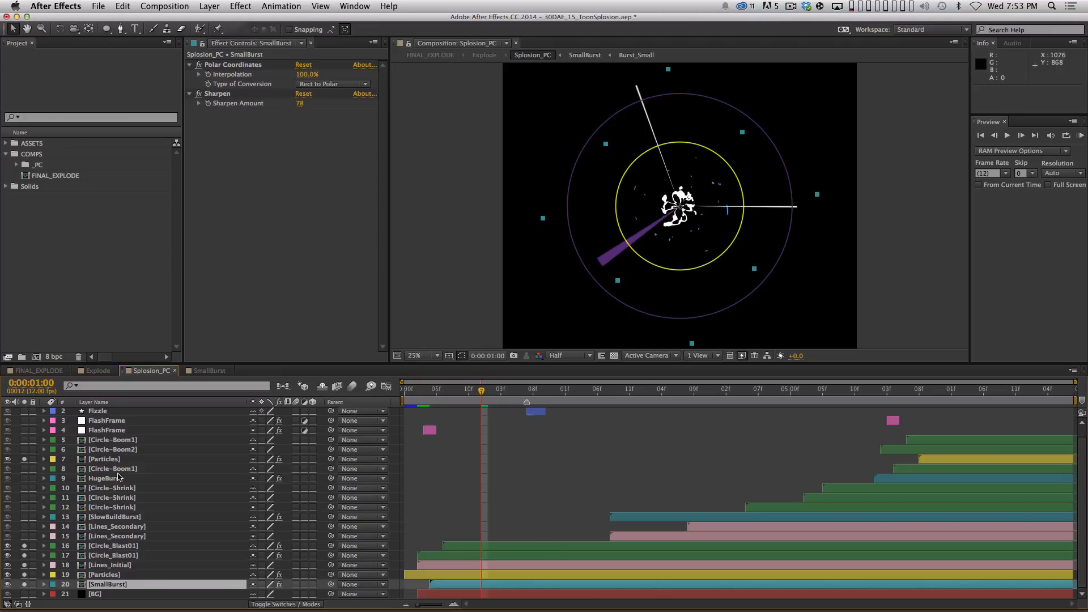
left_click_drag(24, 574, 23, 548)
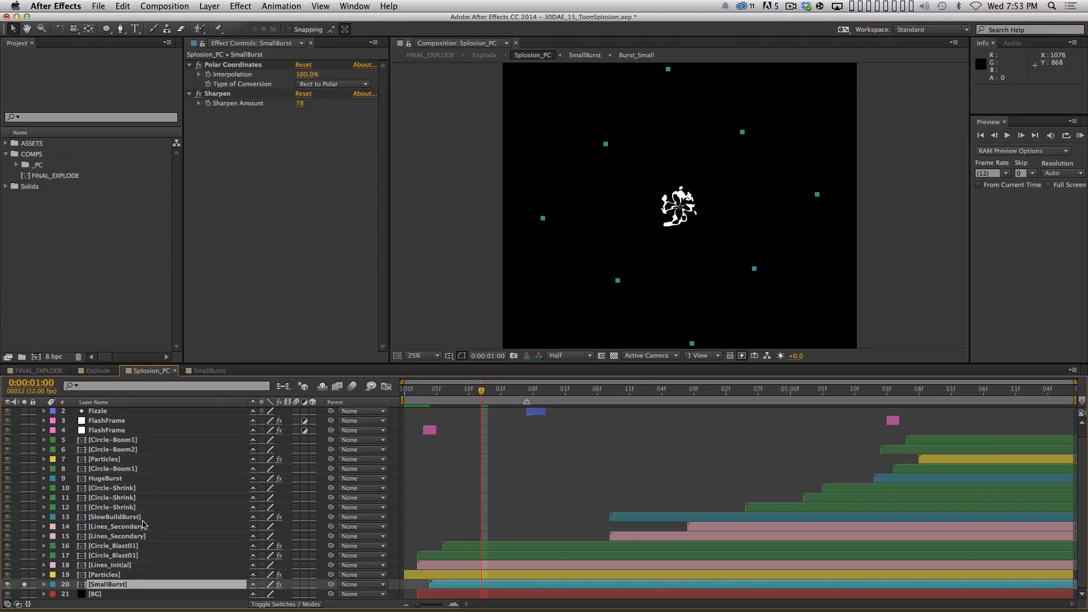
- Preview the isolated SmallBurst layer several times from its in point at 0:00:00:04
key("i")
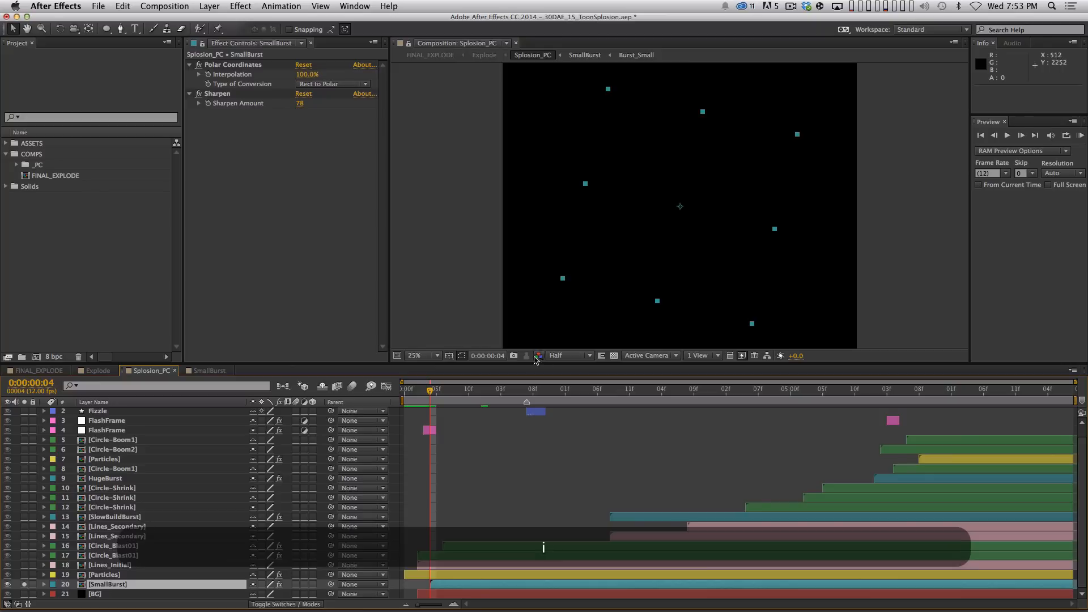
key("space")
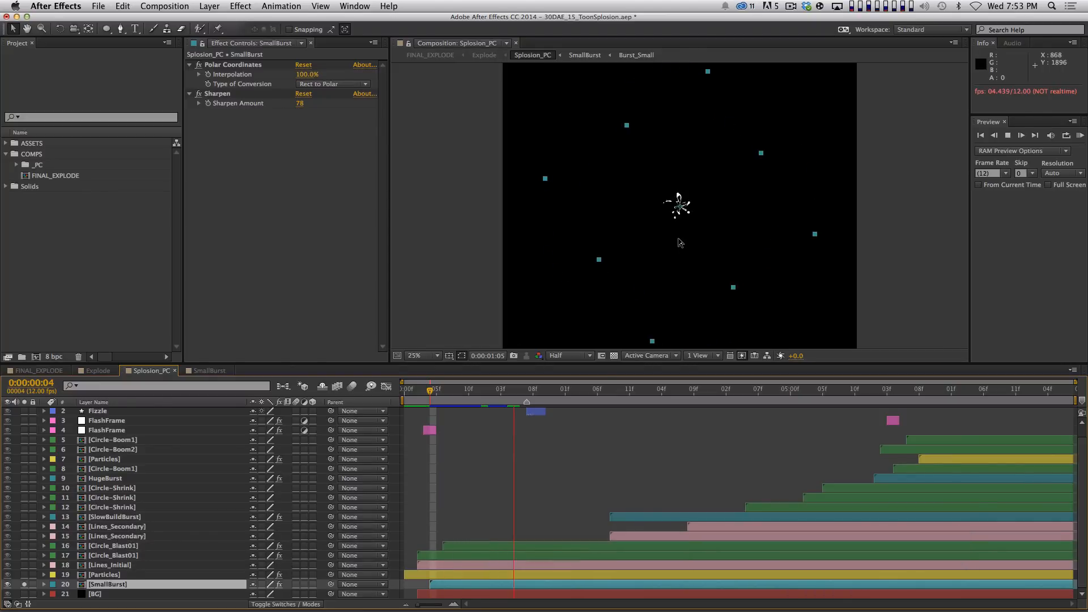
key("space")
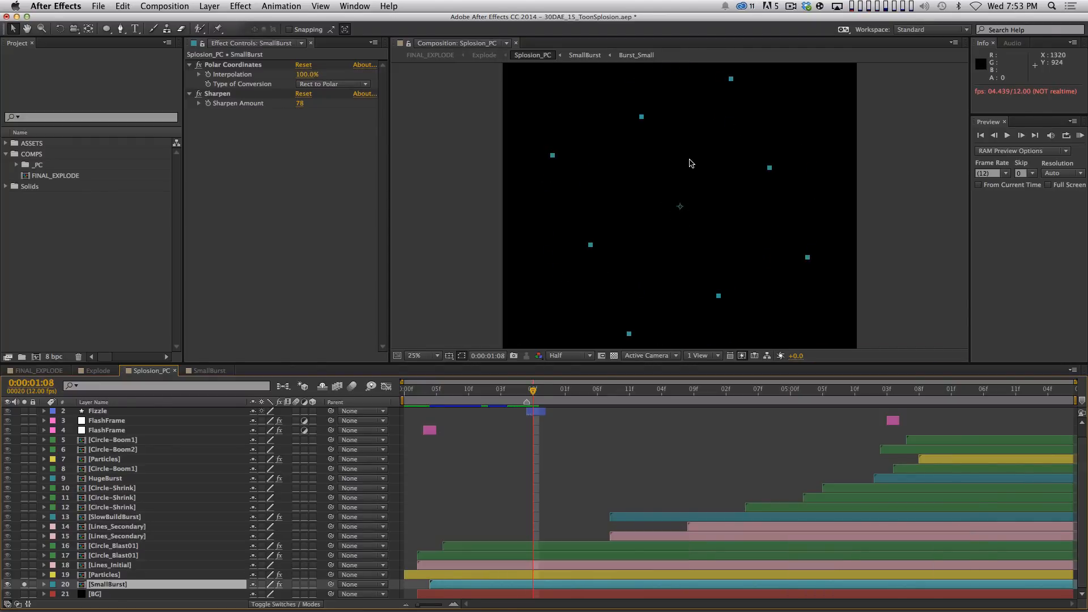
key("i")
key("space")
key("space")
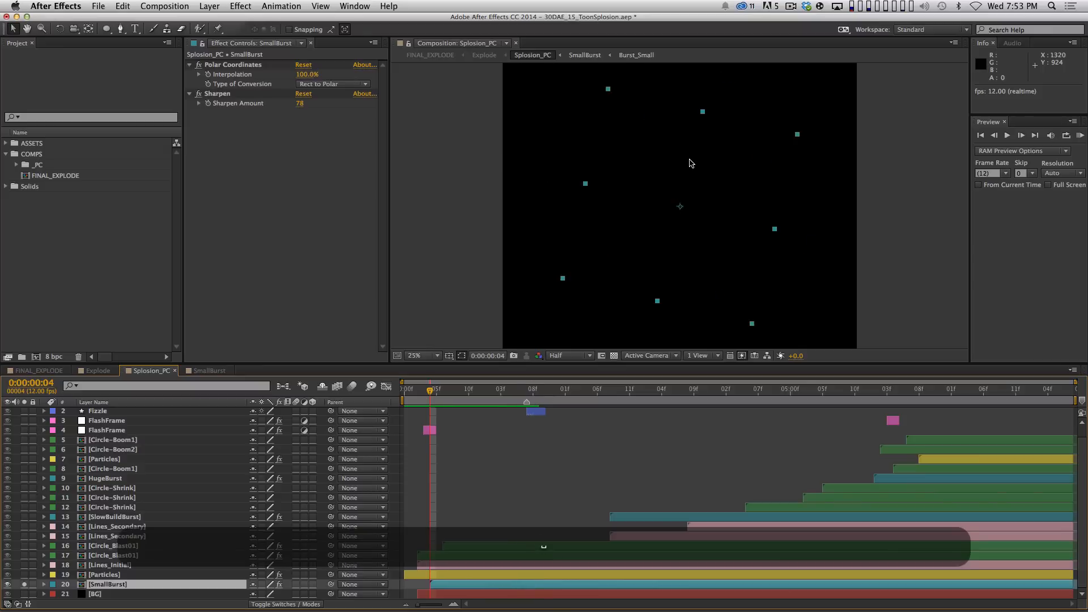
key("space")
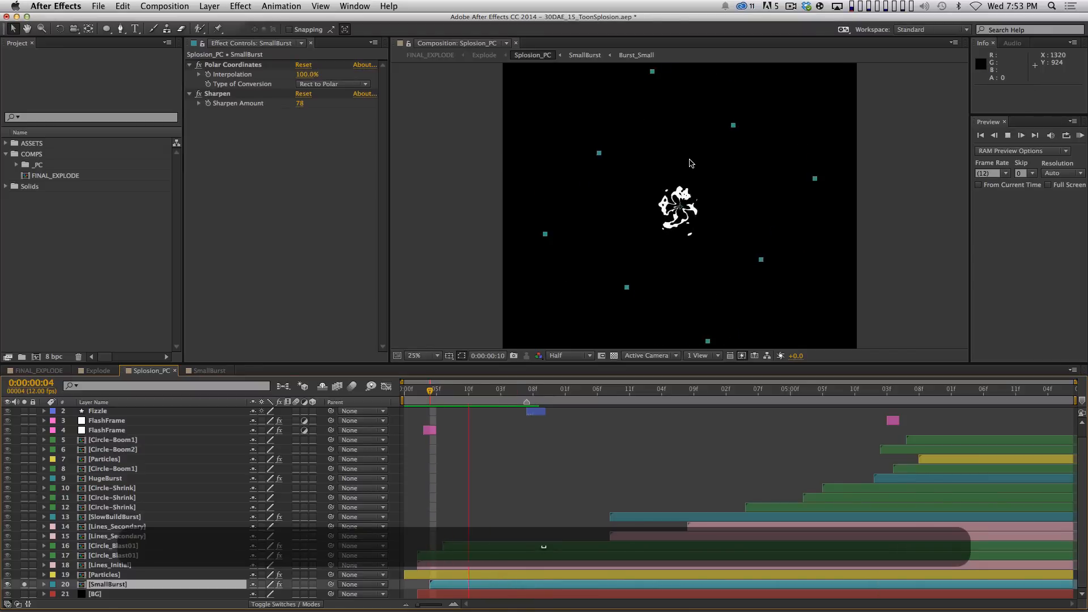
- In SmallBurst, turn off the Offset (Turbulence) animation on layer 2 at frame 0
left_click(201, 371)
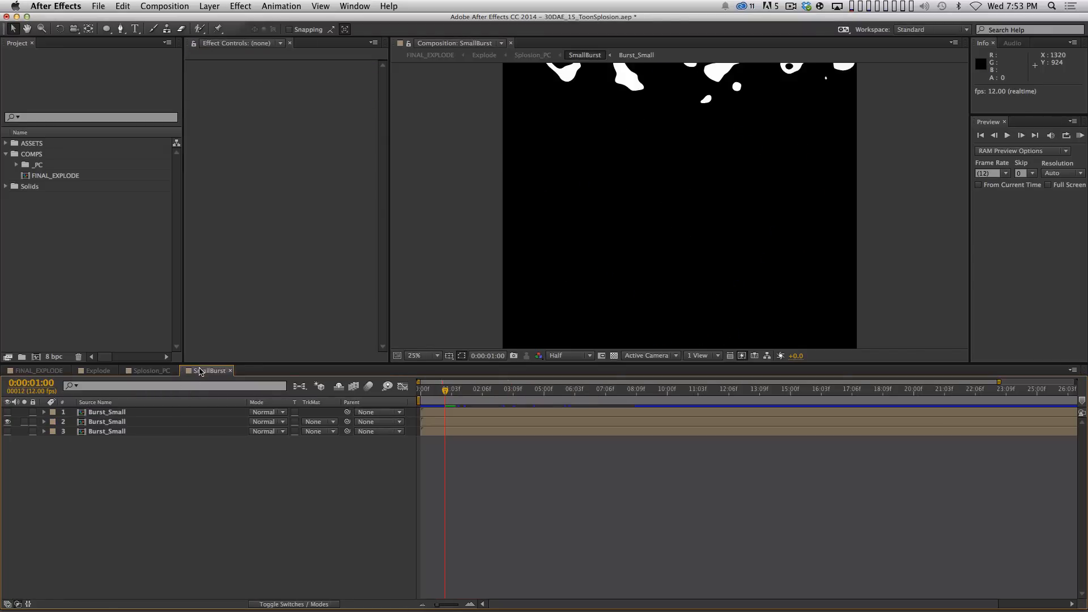
left_click(176, 423)
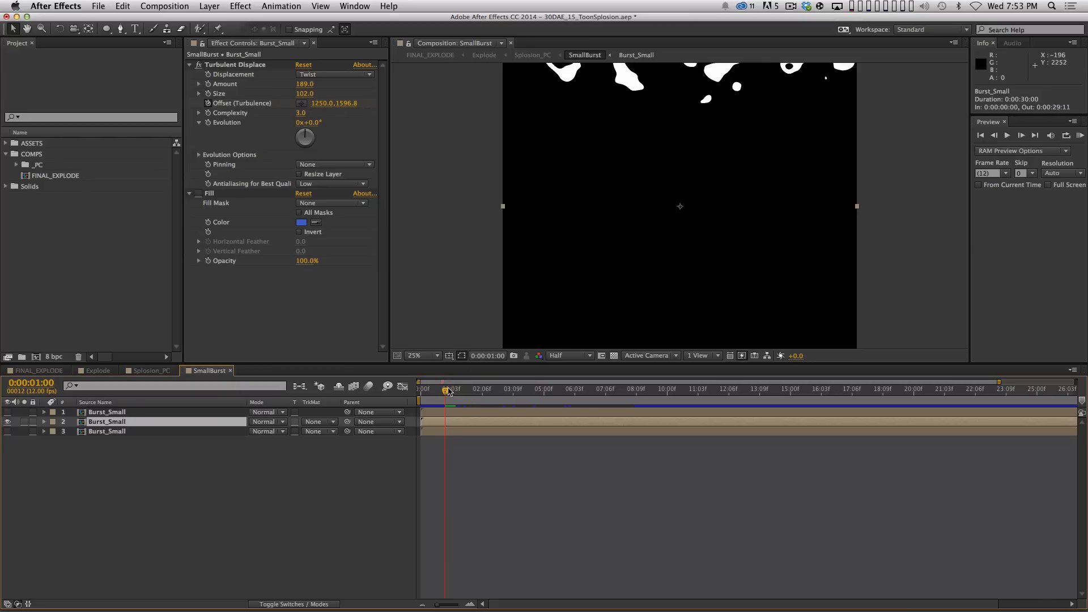
left_click_drag(447, 389, 397, 379)
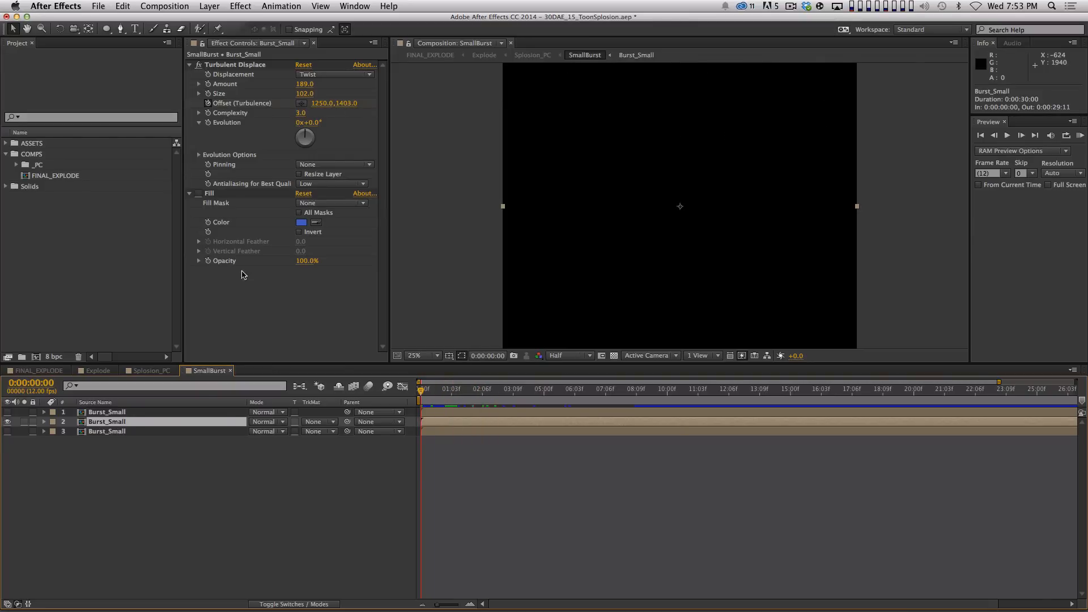
left_click(207, 111)
- Preview the burst with static turbulence repeatedly from frame 0
key("space")
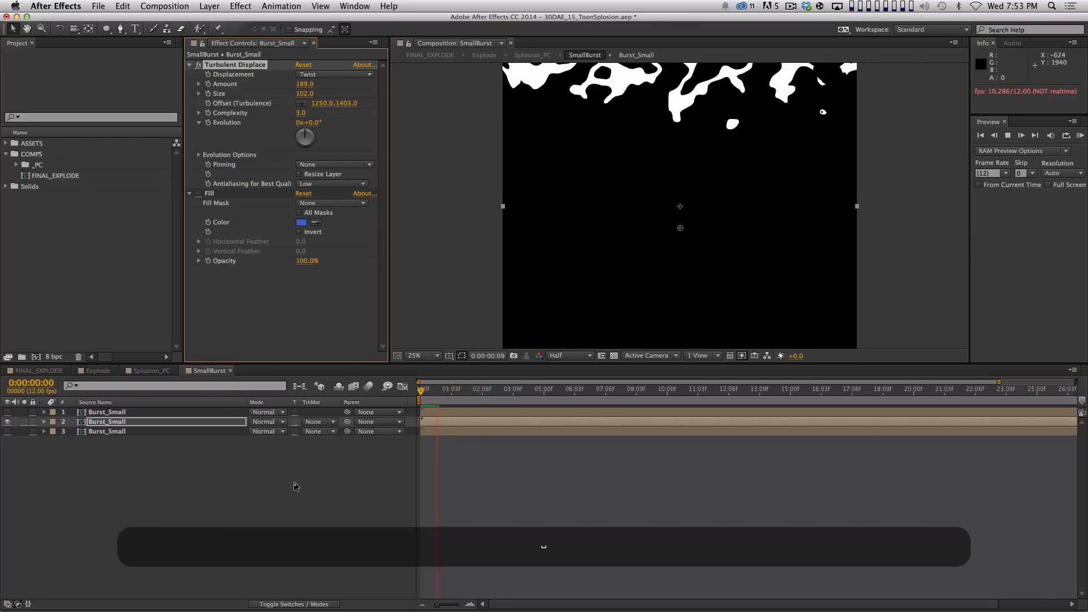
key("space")
key("Home")
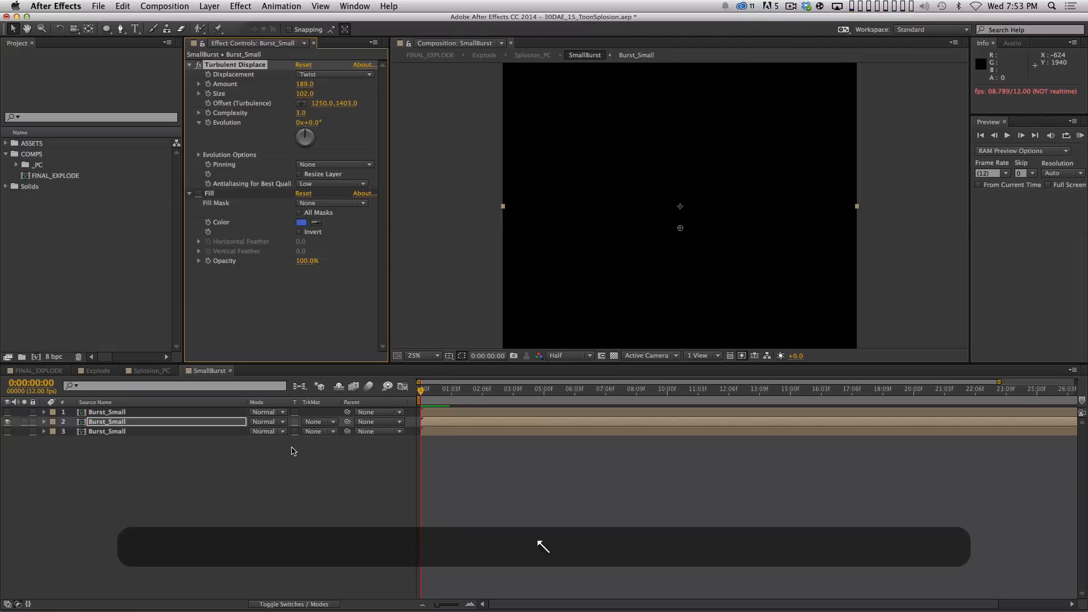
key("space")
key("Home")
key("space")
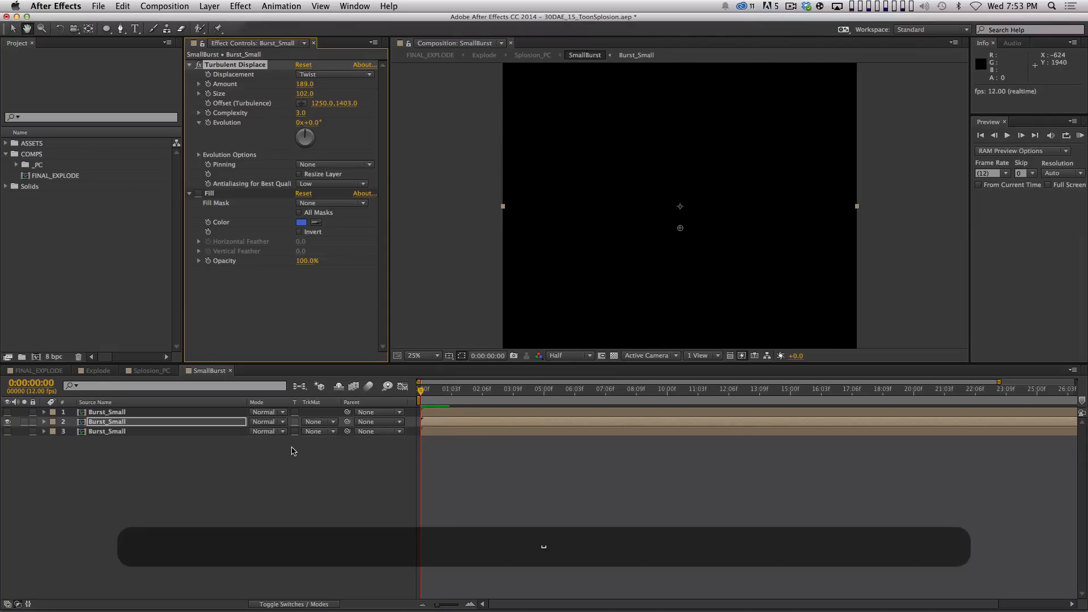
key("space")
- Step through the static-turbulence burst around 0:00:00:10, return to frame 0 and replay it up to 0:00:00:05
key("Page_Down")
key("Page_Down")
key("Page_Down")
key("Page_Down")
key("Page_Down")
key("Page_Down")
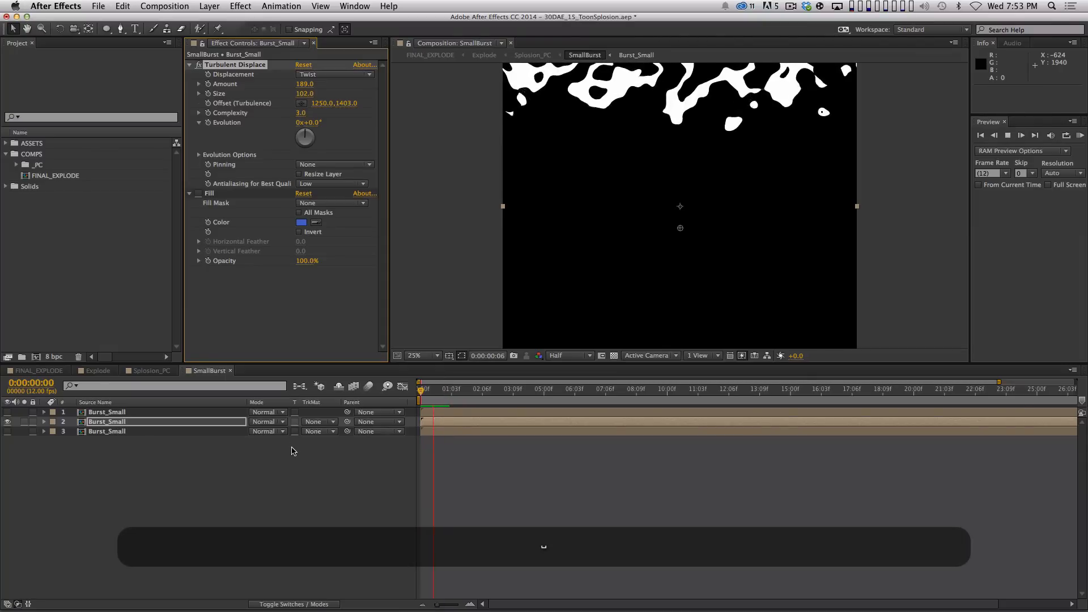
key("Page_Up")
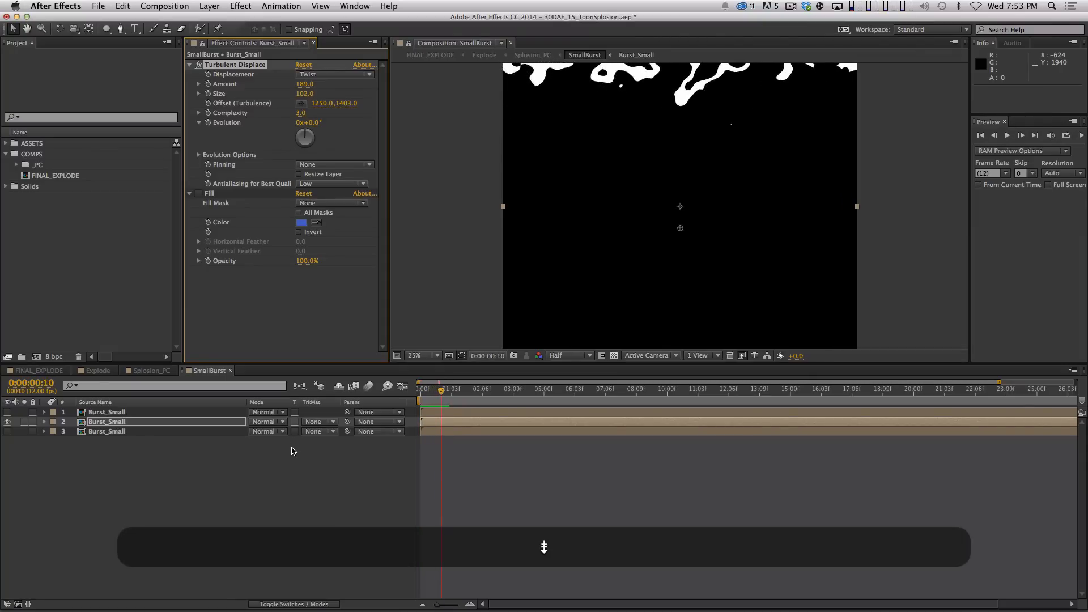
key("Home")
key("space")
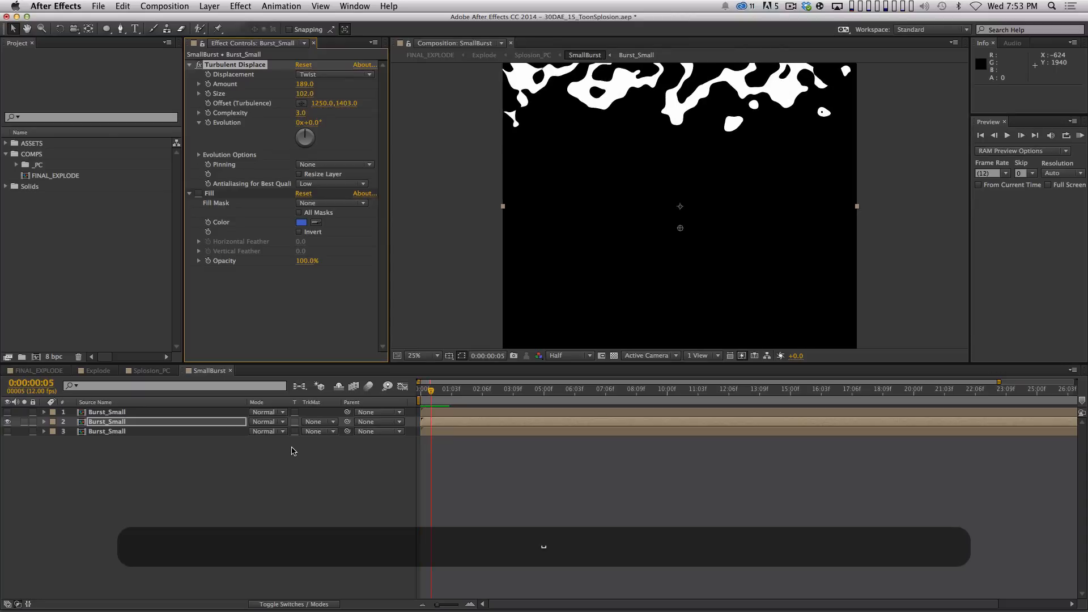
- Undo the disabling of the Offset (Turbulence) animation on layer 2 and scrub the burst to 0:00:00:06
key("super+z")
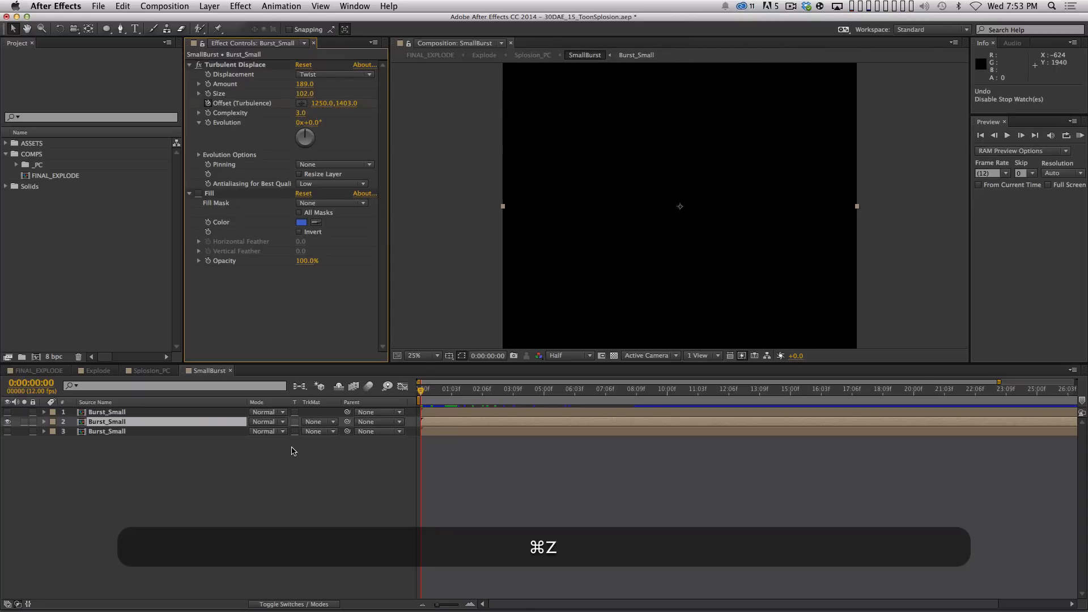
left_click_drag(558, 385, 432, 406)
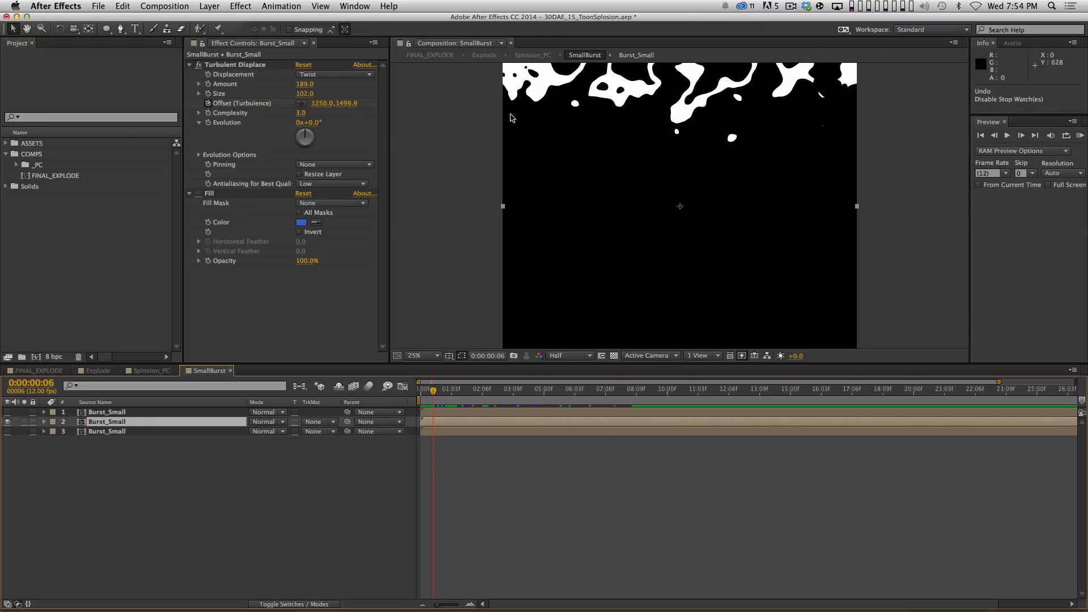
- Try moving the Turbulent Displace offset point downward in the viewer to shift the turbulence, and undo the move
left_click(230, 65)
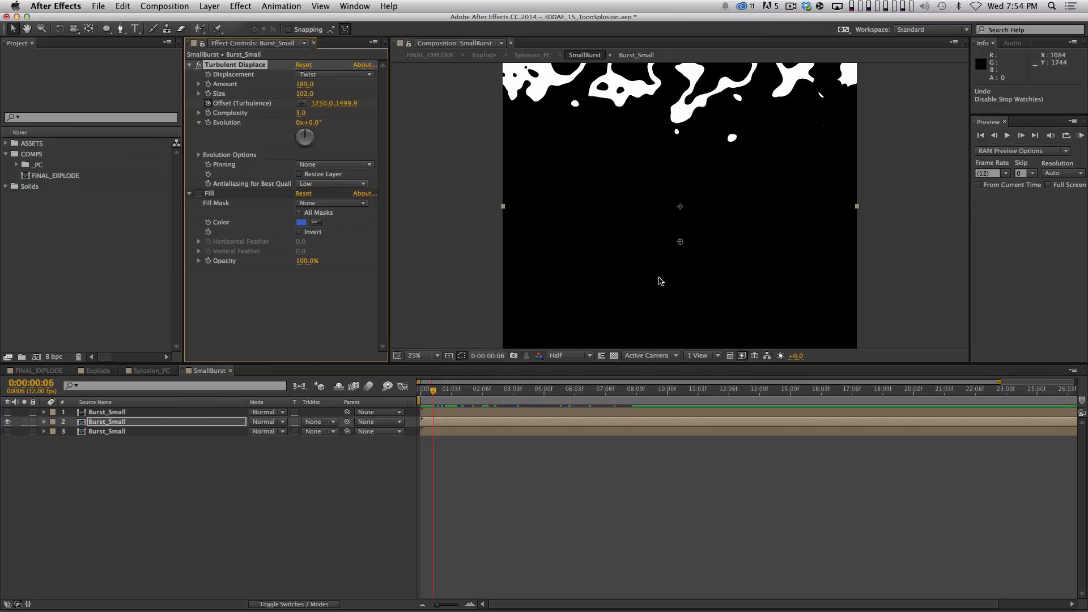
left_click_drag(681, 244, 651, 433)
key("shift+super+z")
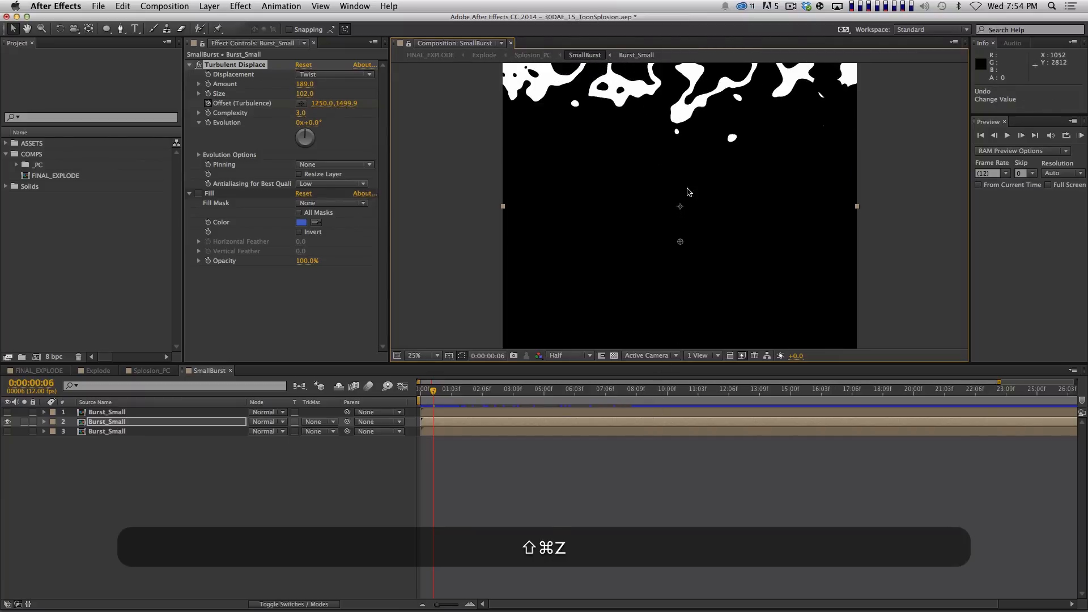
- Preview the animated turbulence from frame 0 in SmallBurst and in Splosion_PC to compare the flat and polar versions
key("KP_0")
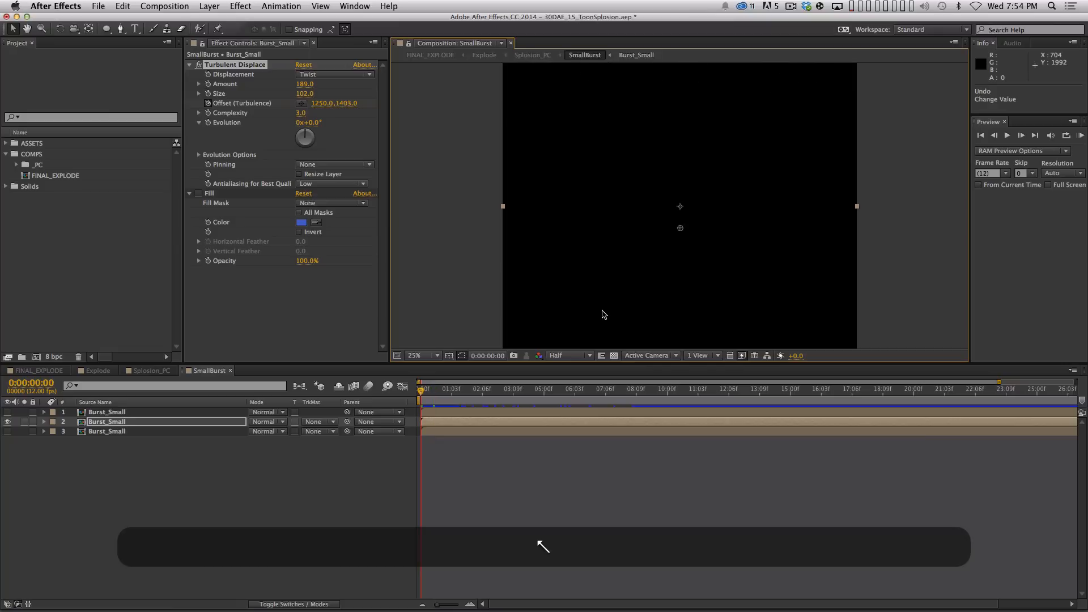
key("space")
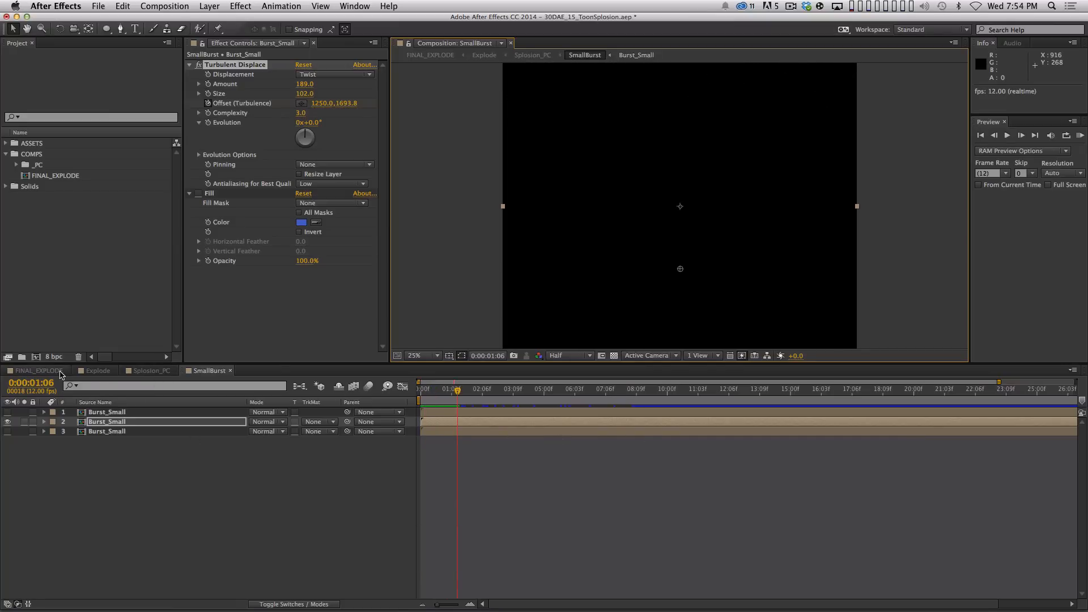
left_click(151, 371)
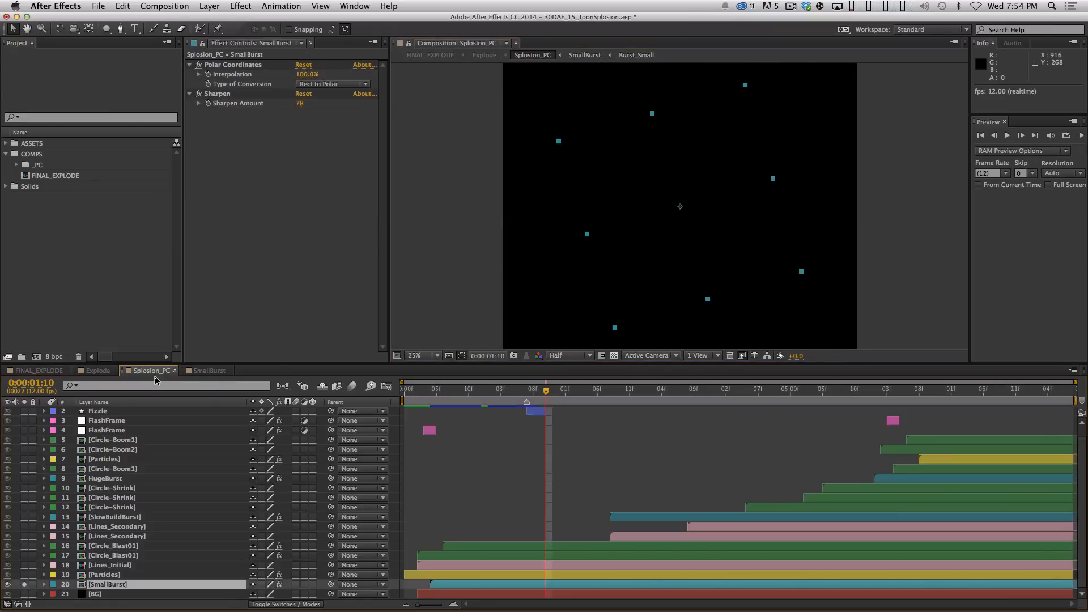
key("End")
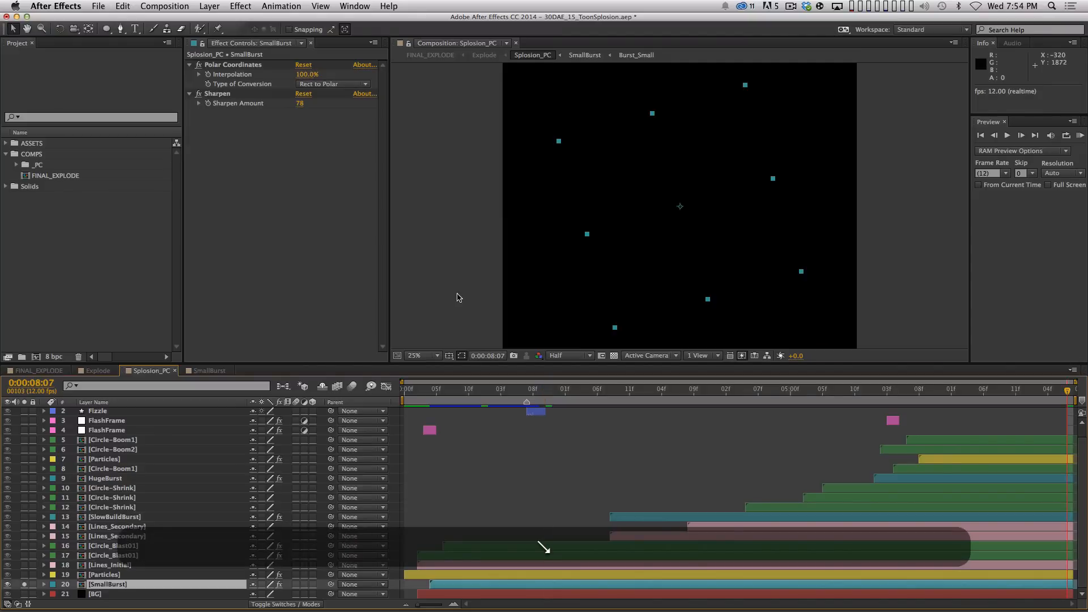
key("Home")
key("space")
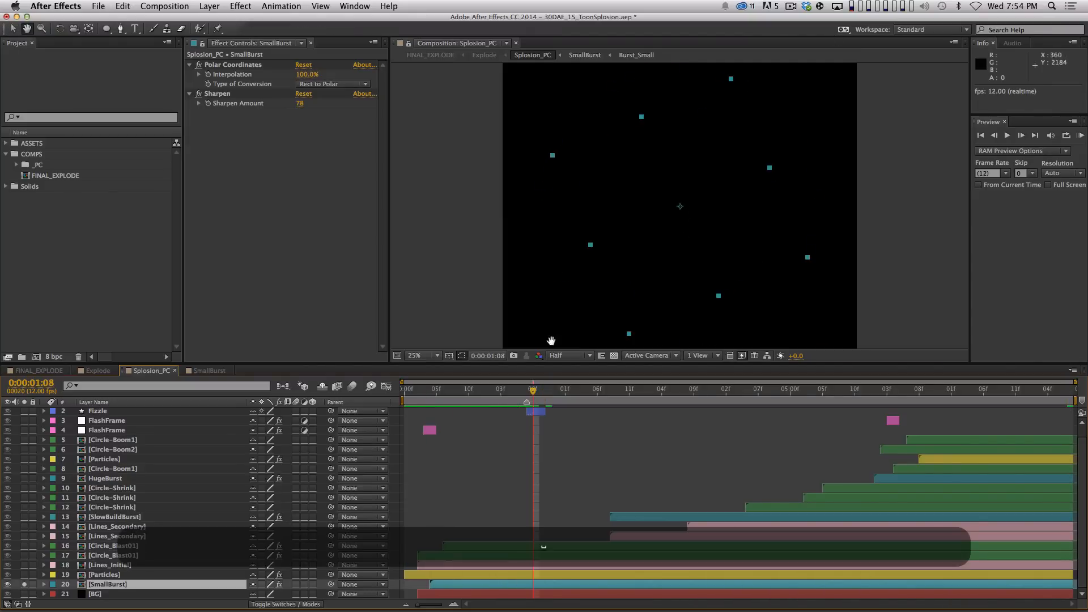
left_click(207, 370)
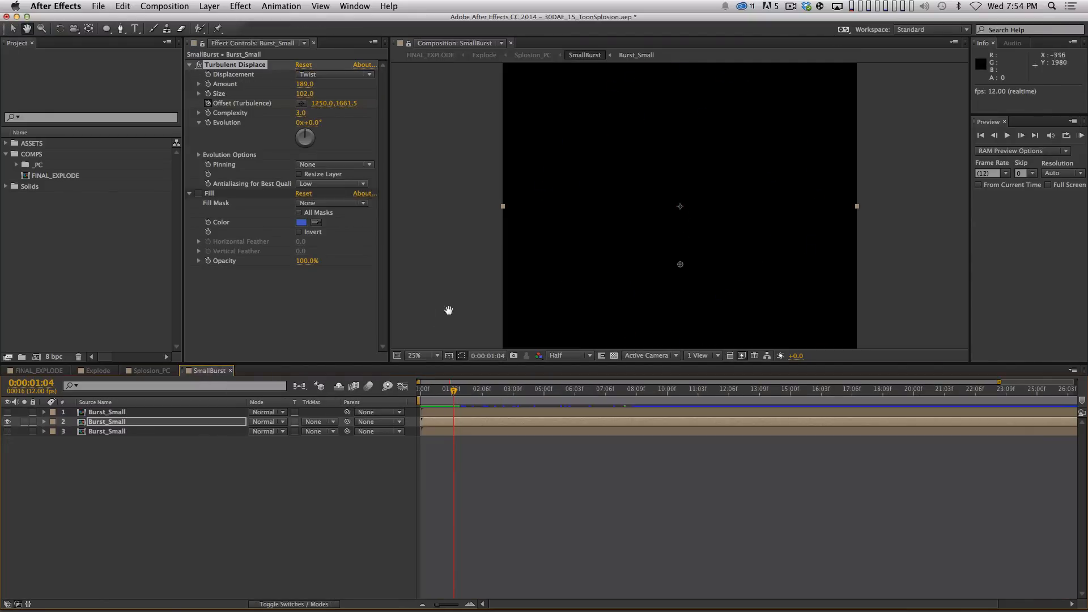
key("Home")
key("space")
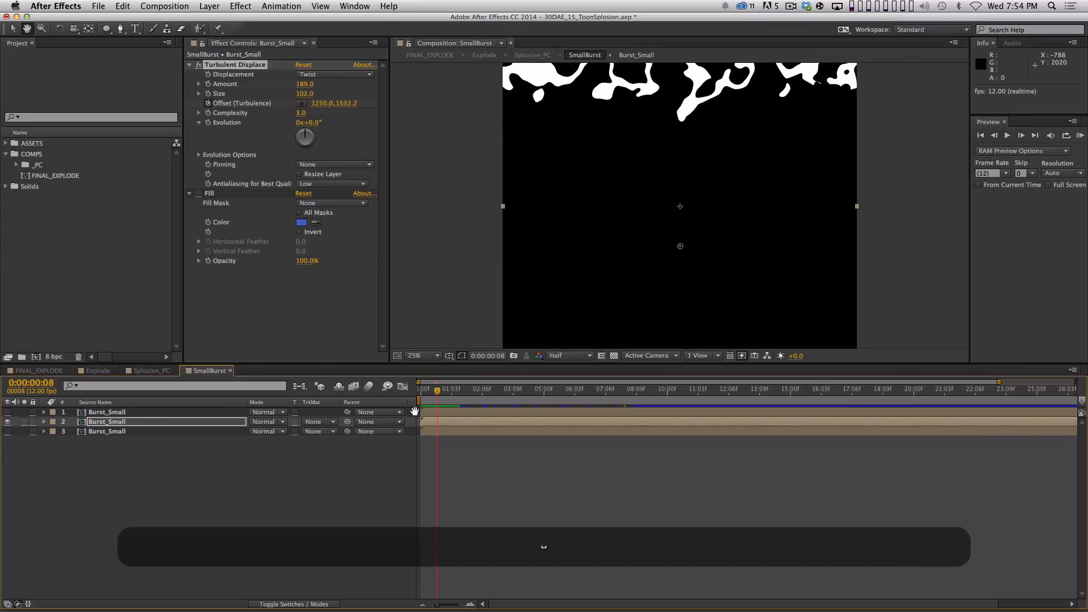
- Turn on the blue Fill effect on layer 2 of SmallBurst and preview the coloured burst in Splosion_PC
key("v")
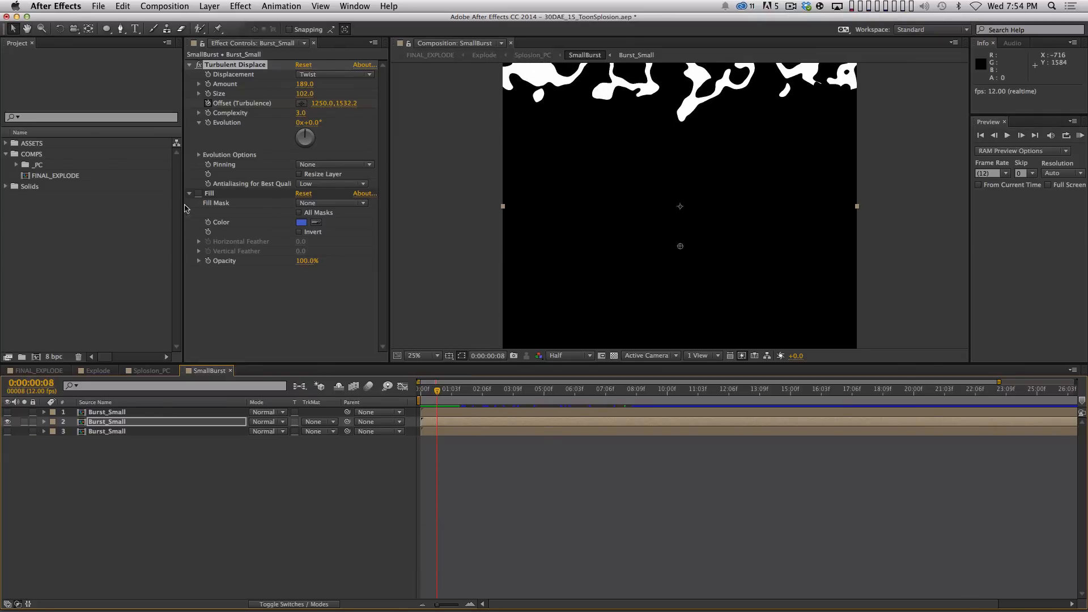
left_click(198, 193)
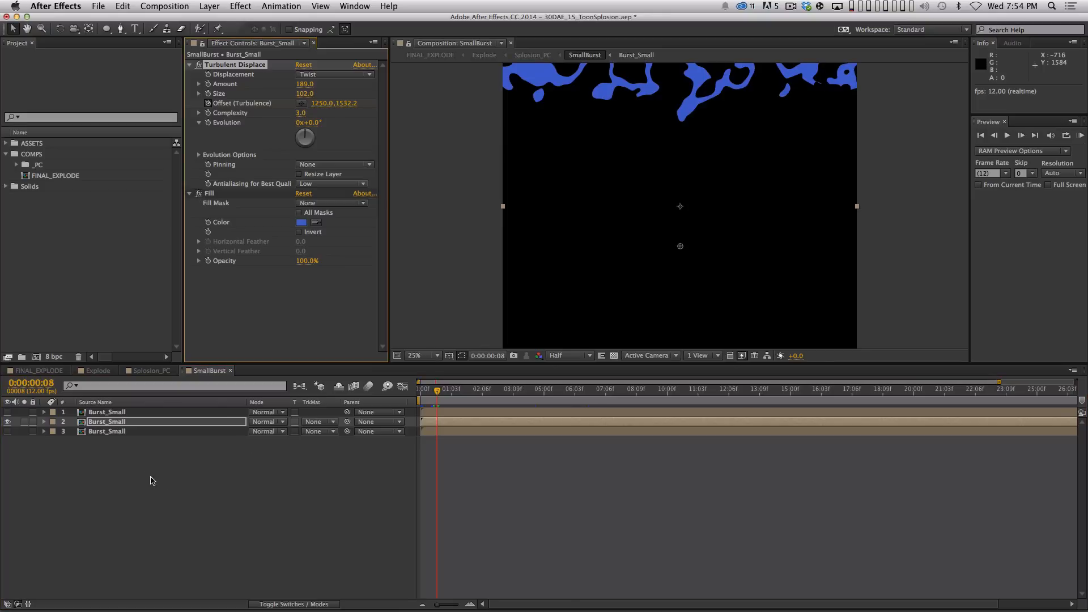
left_click(151, 370)
key("KP_0")
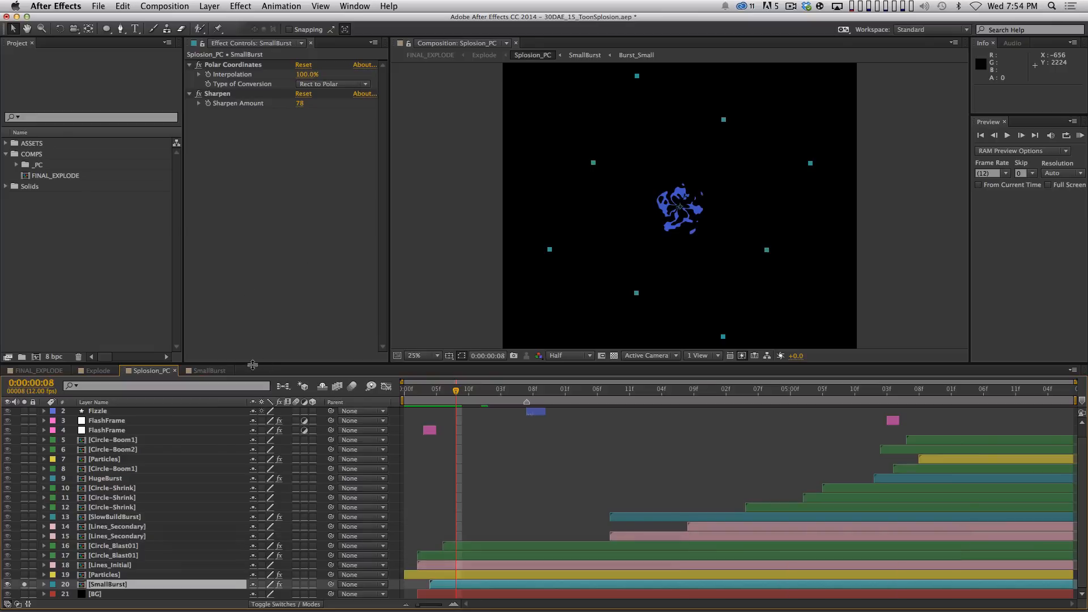
- In SmallBurst, turn on the visibility of the light blue Burst_Small layer 3 beneath layer 2
left_click(205, 371)
left_click(194, 493)
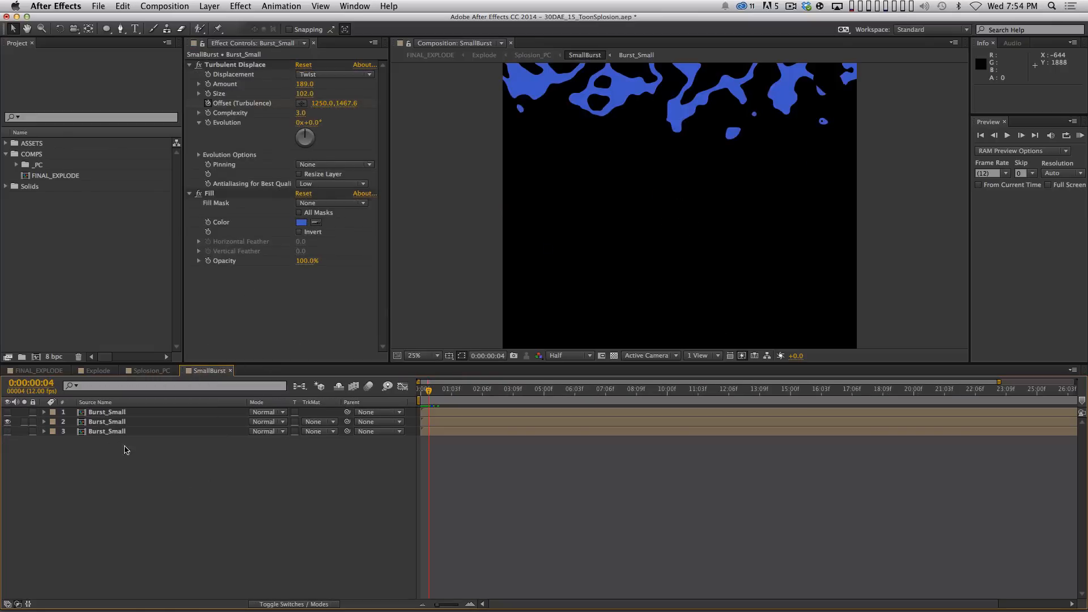
left_click(126, 431)
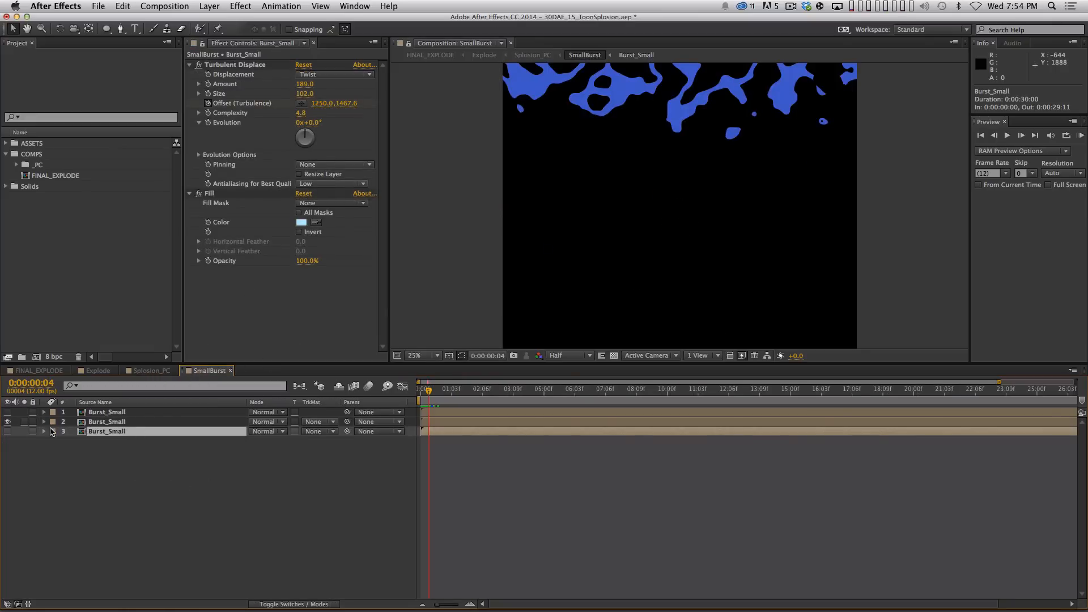
left_click(7, 424)
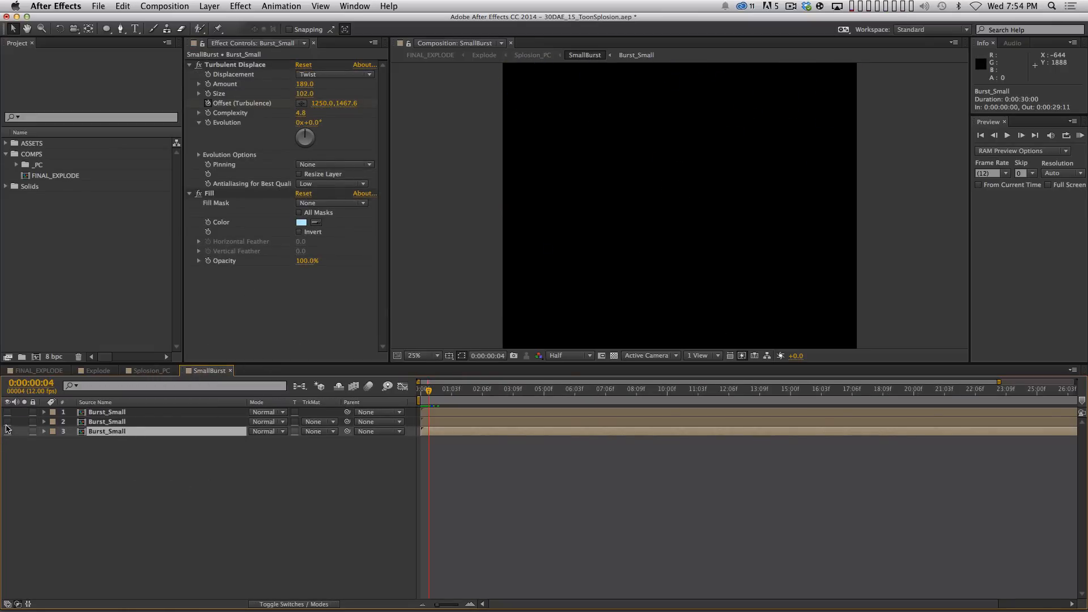
left_click_drag(7, 428, 6, 421)
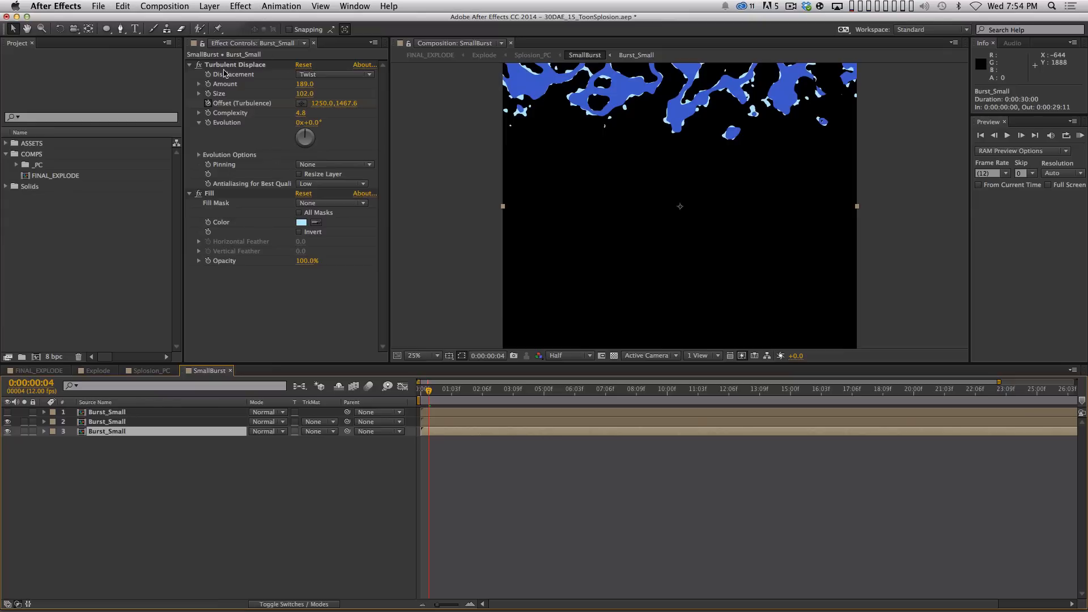
- Compare the effect settings of layers 2 and 3 and set layer 3's Turbulent Displace Complexity to 3
left_click(140, 421)
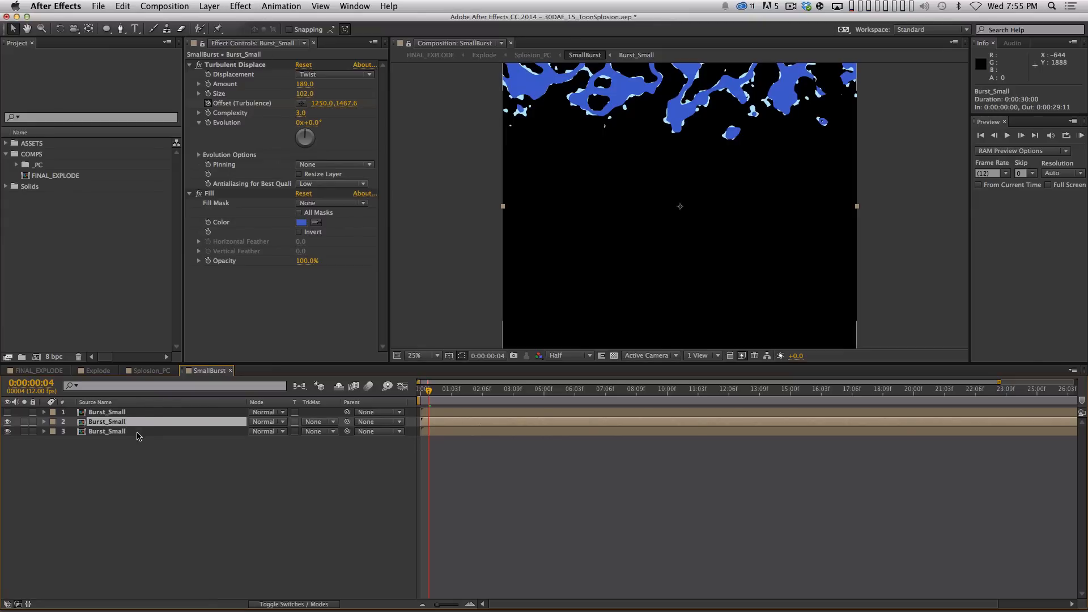
left_click(149, 432)
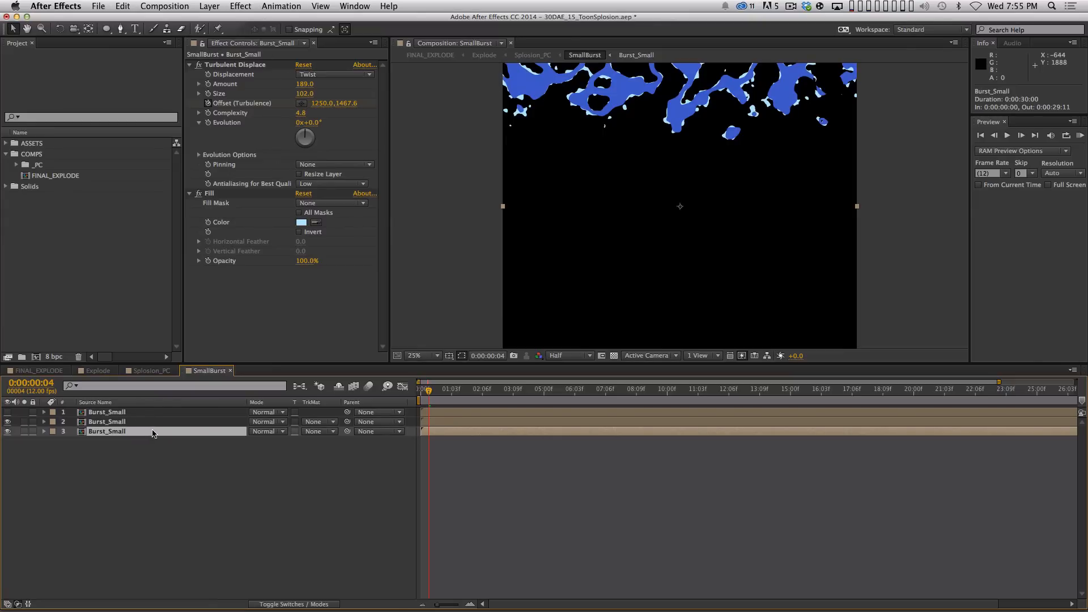
left_click(301, 113)
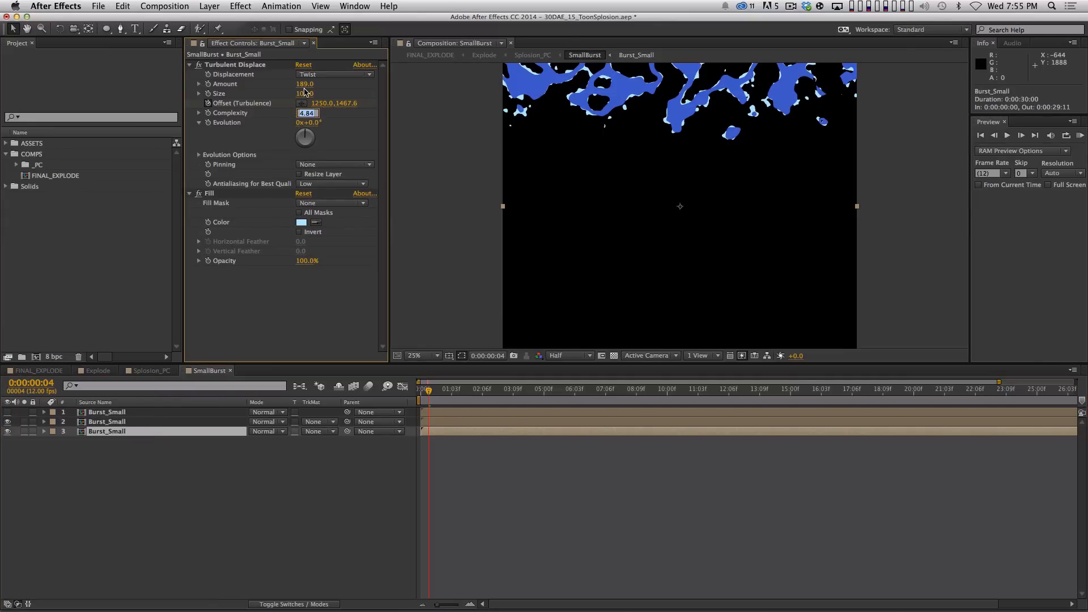
type("3")
key("Return")
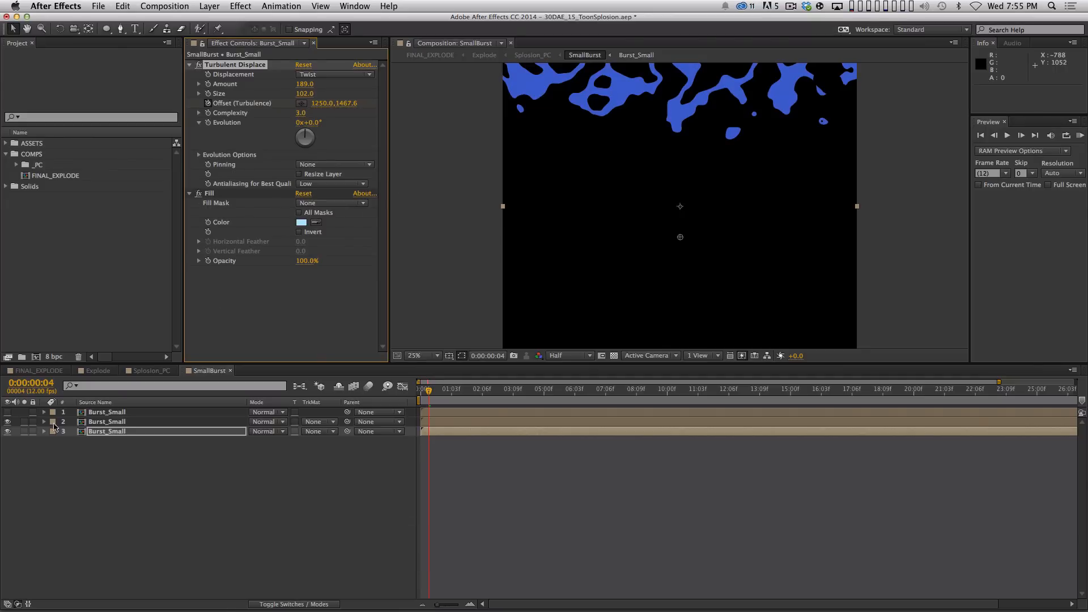
- Hide layer 2, raise layer 3's Turbulent Displace Complexity to 4.8, and show layer 2 again
left_click(8, 421)
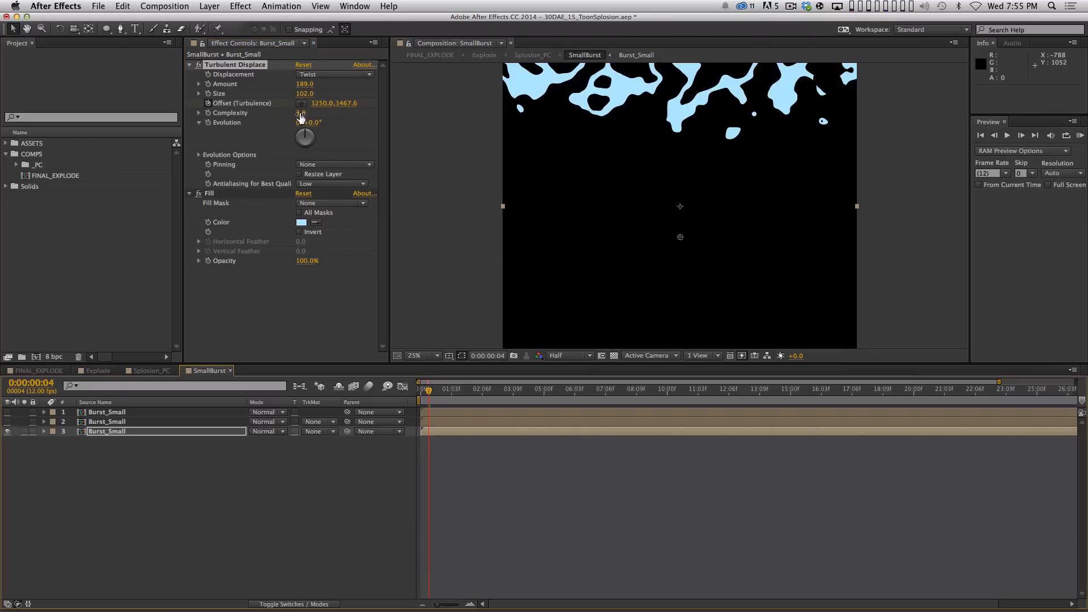
key("super")
left_click_drag(360, 107, 1062, 118)
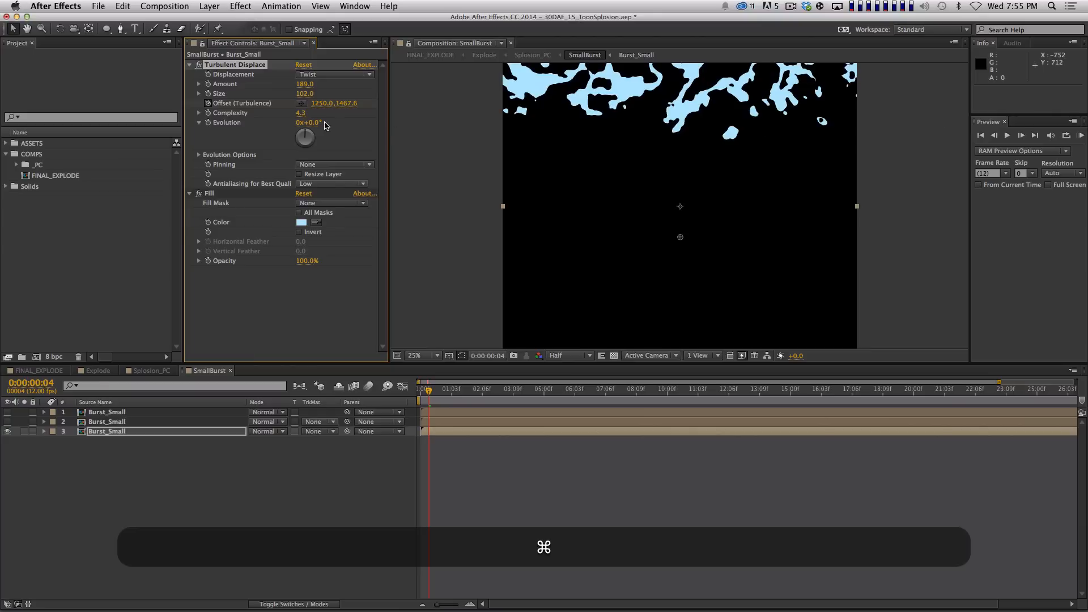
left_click_drag(356, 108, 458, 101)
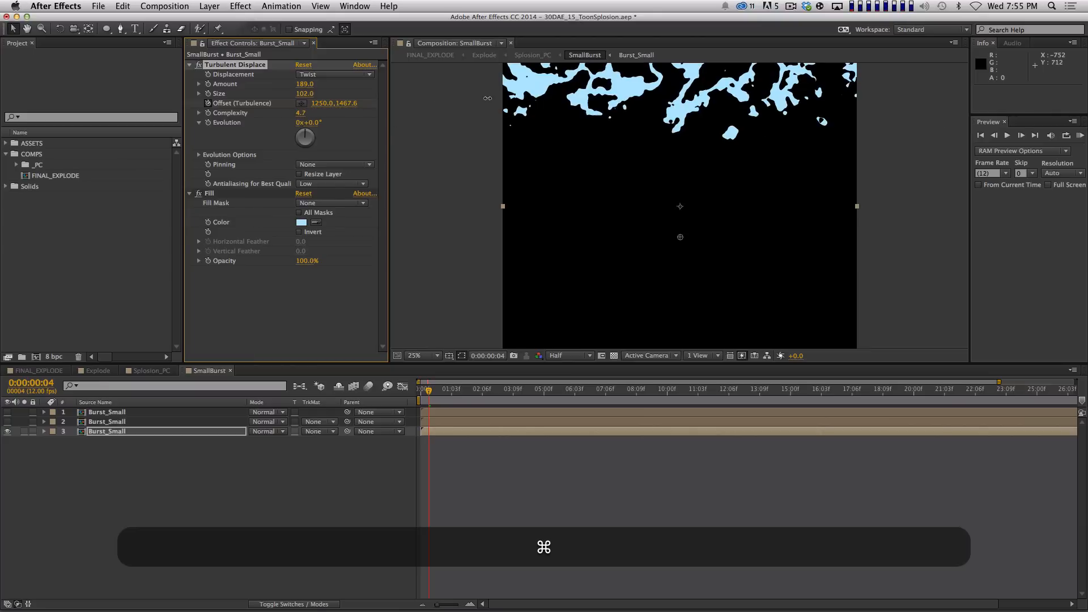
left_click_drag(546, 99, 546, 100)
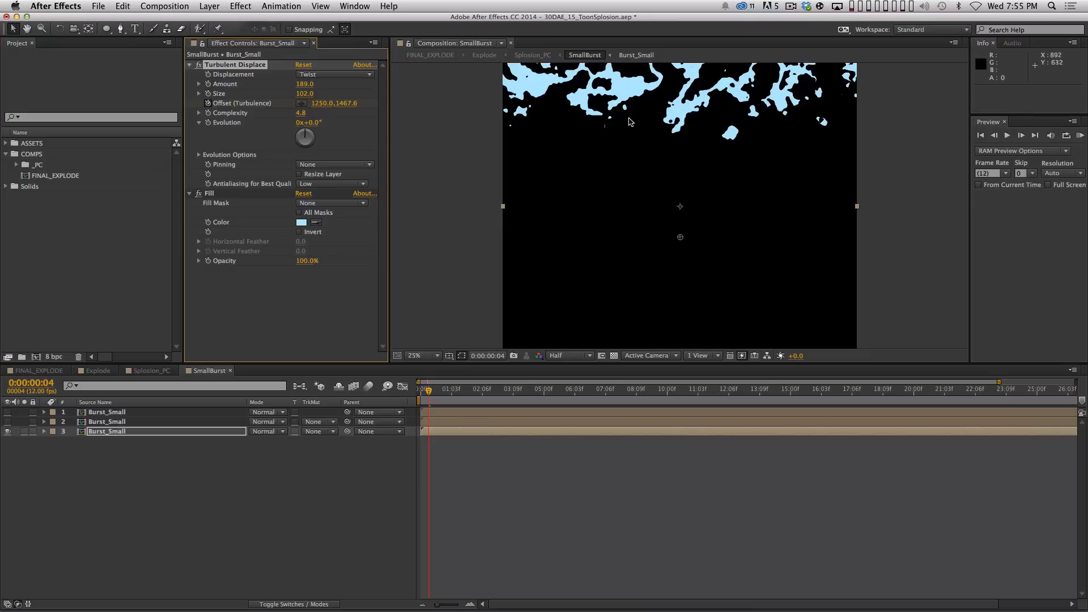
left_click(31, 441)
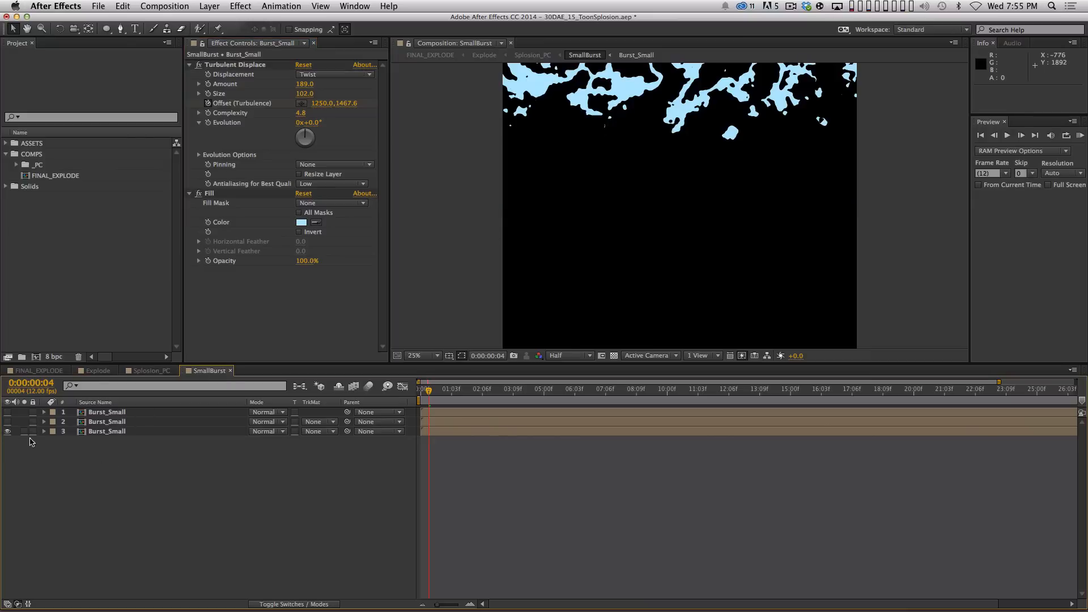
left_click(7, 421)
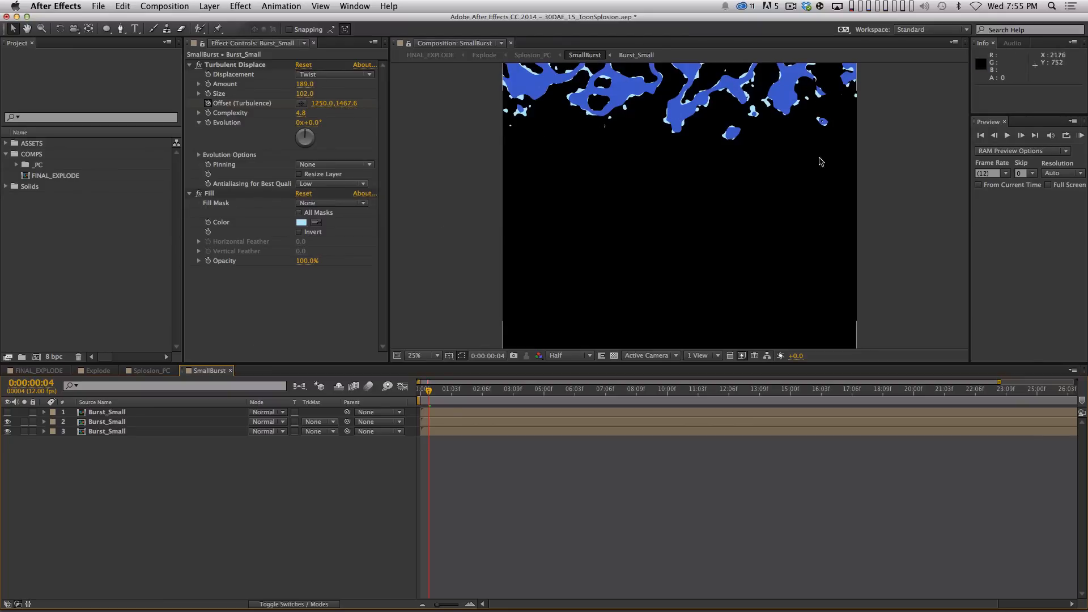
- Turn on the visibility of Burst_Small layer 1 and select its Simple Choker effect
left_click(125, 414)
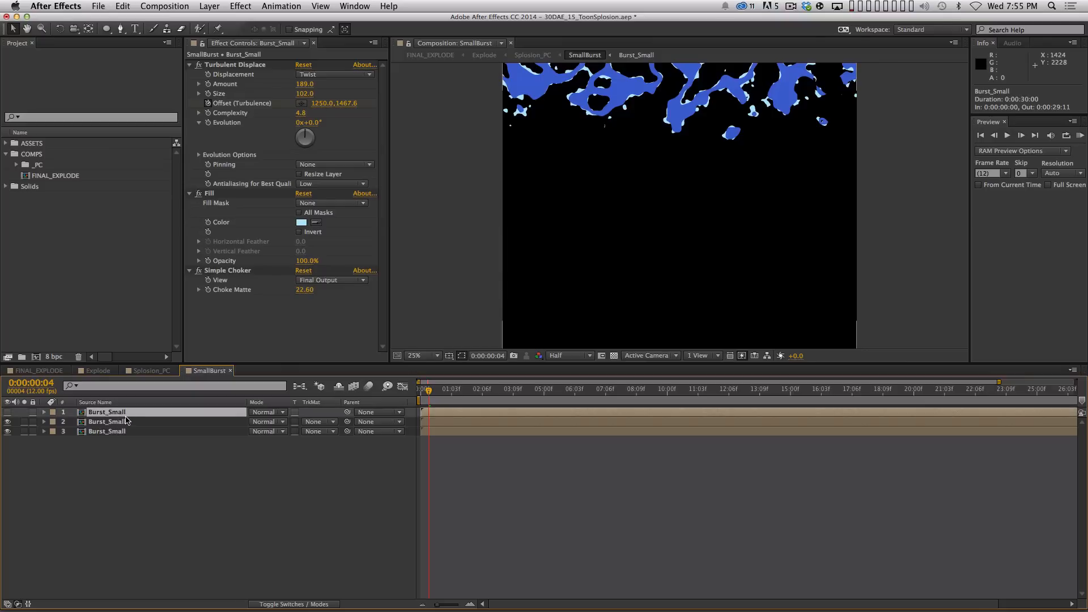
left_click(7, 413)
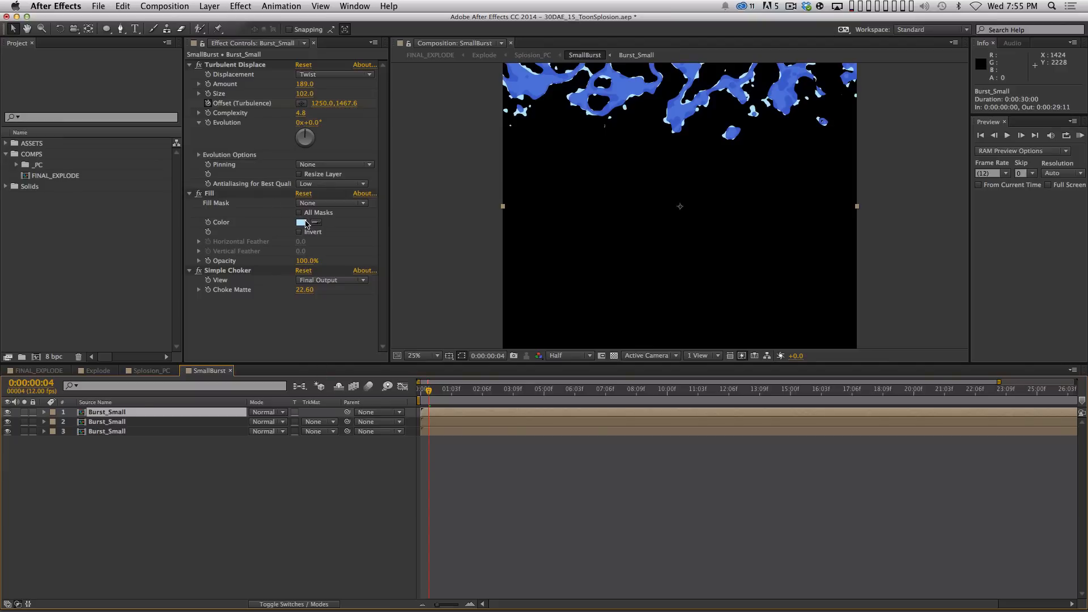
left_click(227, 272)
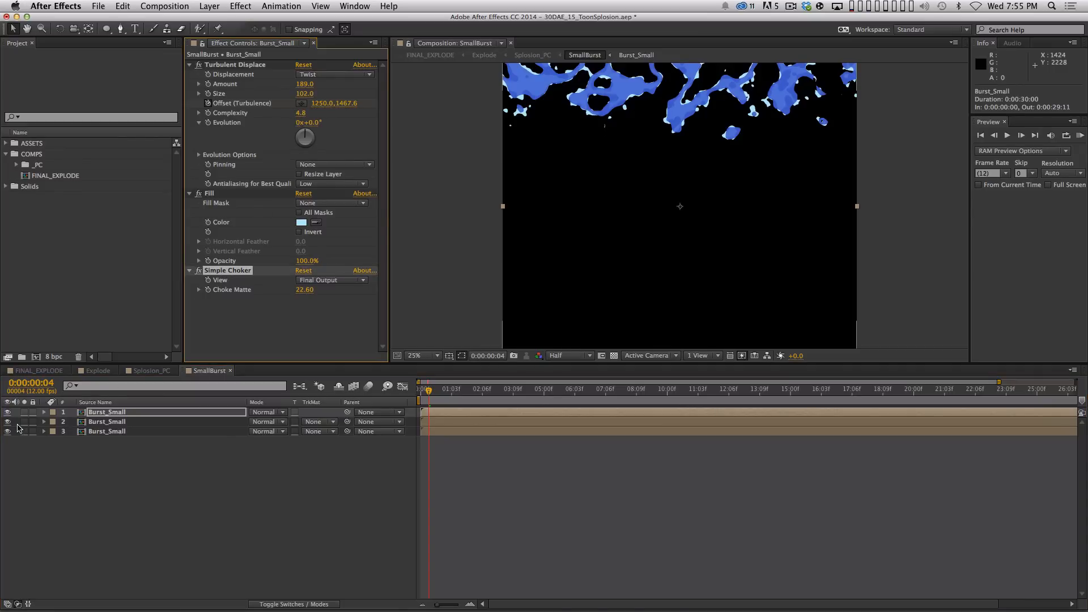
- Hide layers 2 and 3 and turn off the Simple Choker effect on layer 1
left_click_drag(7, 422, 8, 431)
left_click(95, 486)
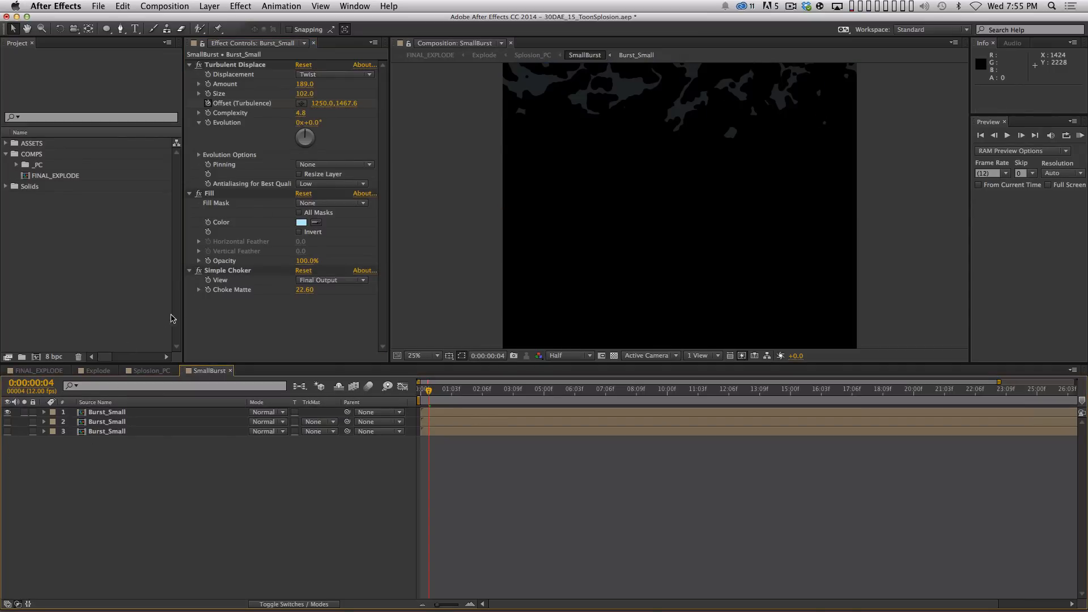
left_click(198, 272)
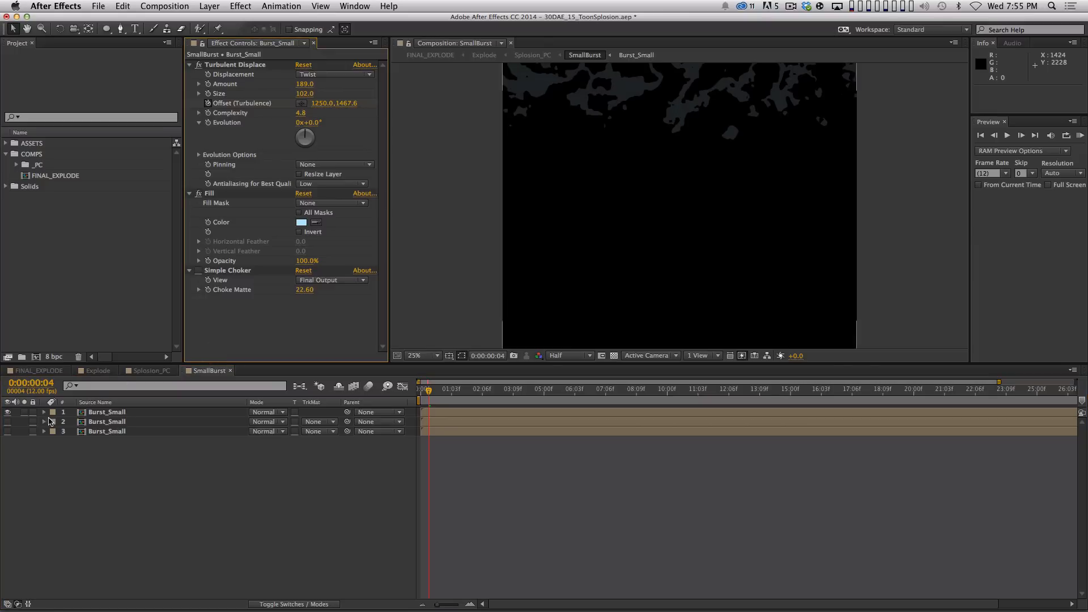
- Show layer 2 beneath the unchoked layer 1 and select layer 1
left_click(90, 422)
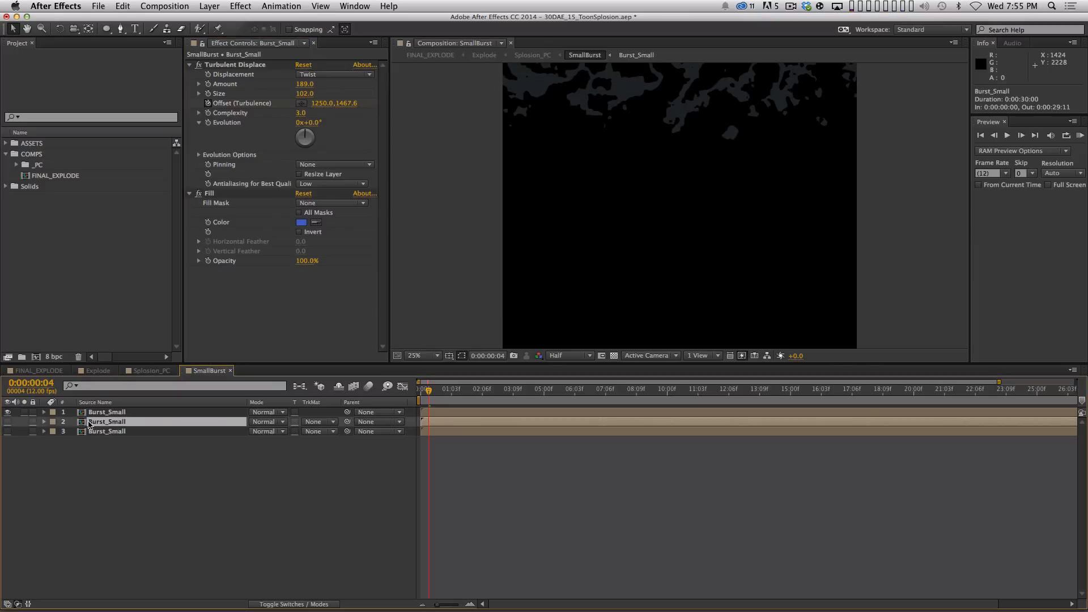
left_click(7, 422)
left_click(136, 412)
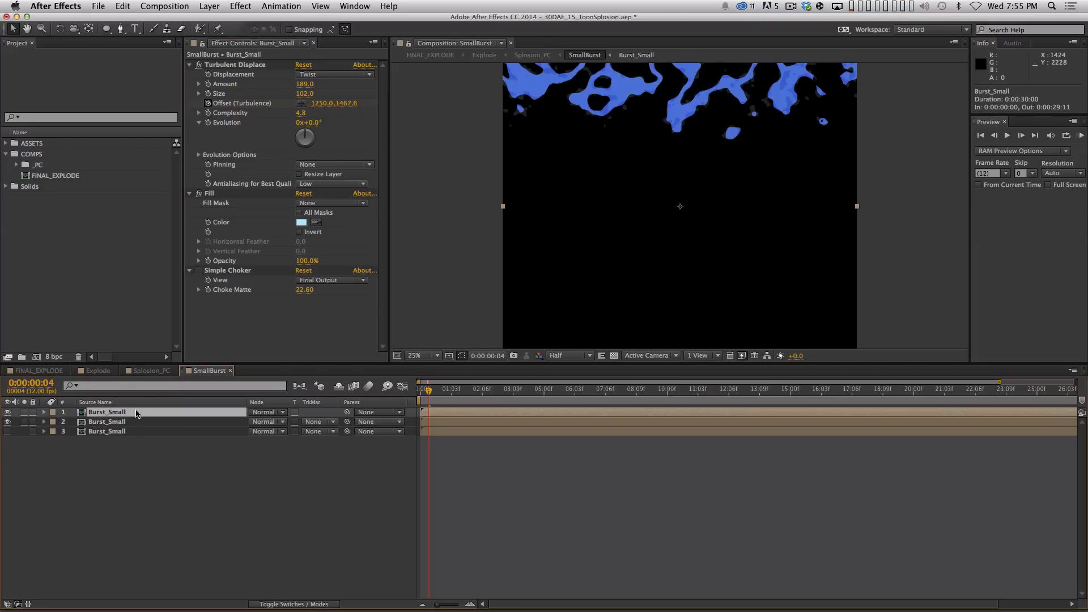
- Turn Simple Choker back on for Burst_Small layer 1 and set its Choke Matte to 20.60
key("t")
left_click_drag(258, 423, 878, 432)
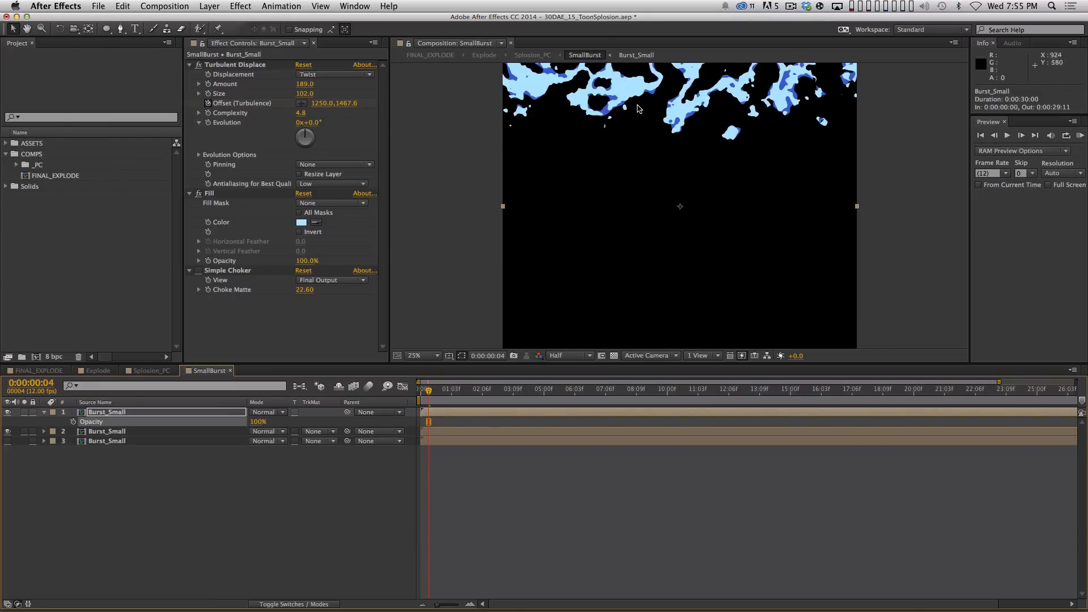
left_click(198, 270)
mouse_move(304, 290)
left_mouse_down()
mouse_move(332, 289)
mouse_move(307, 294)
left_mouse_up()
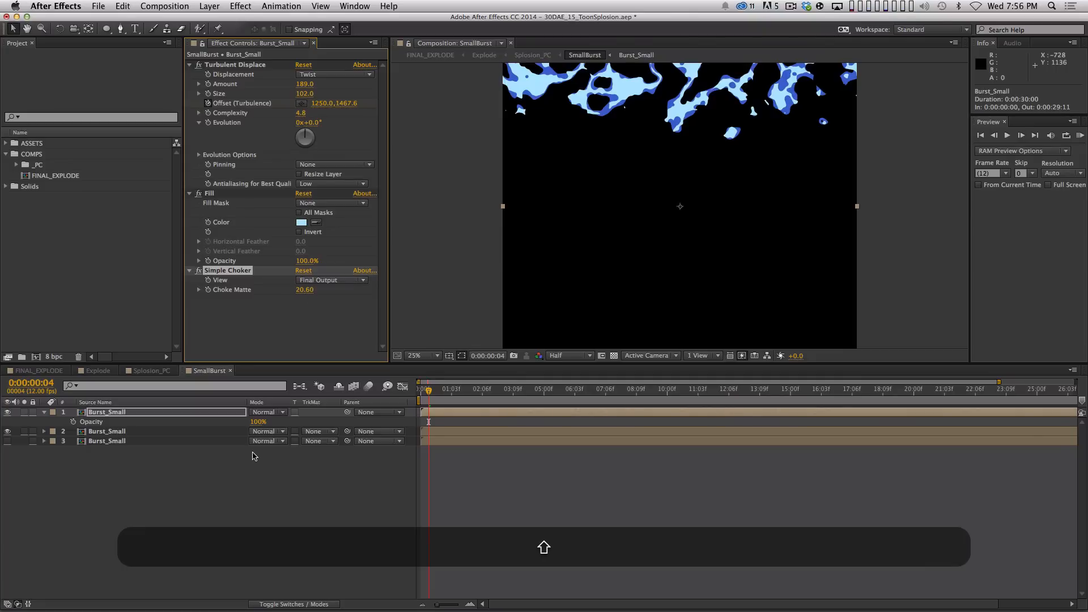
- Set the opacity of Burst_Small layer 1 to 16% and make layer 3 visible again
key("t")
key("t")
left_click(258, 421)
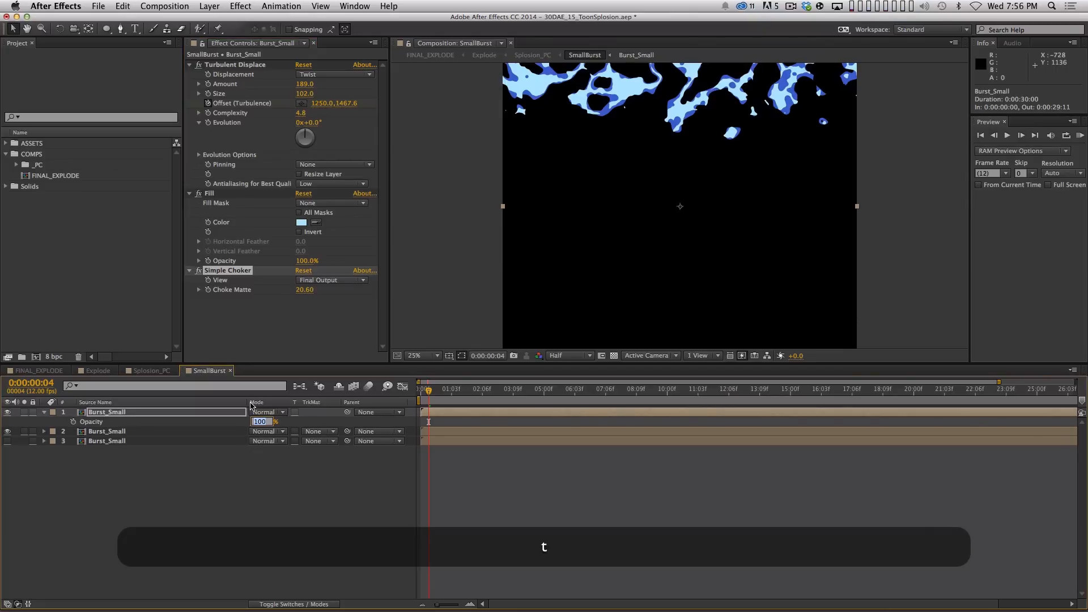
type("16")
key("Return")
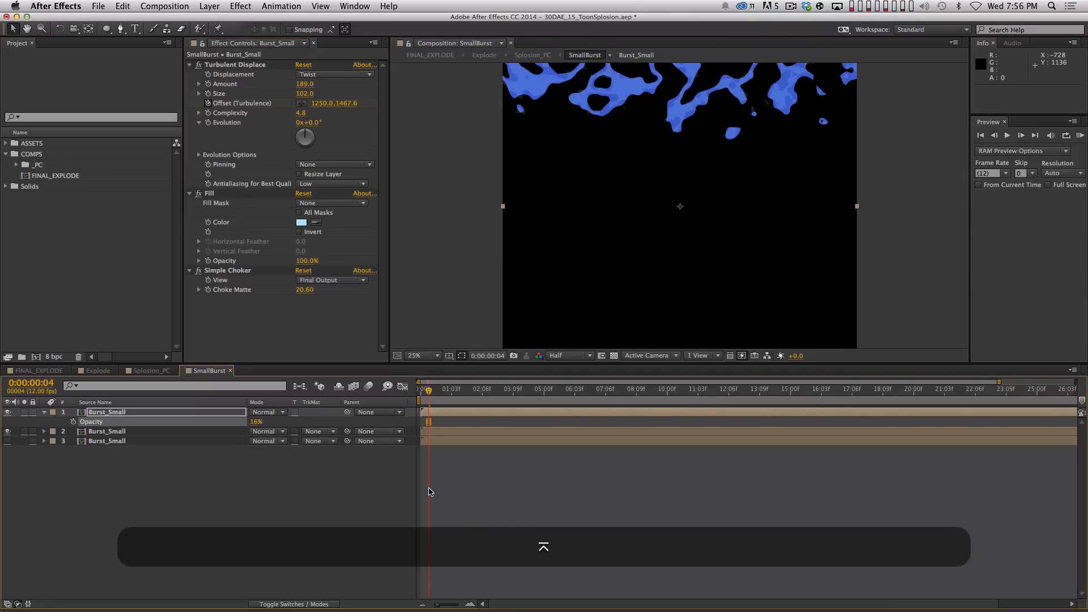
left_click(132, 470)
left_click(8, 440)
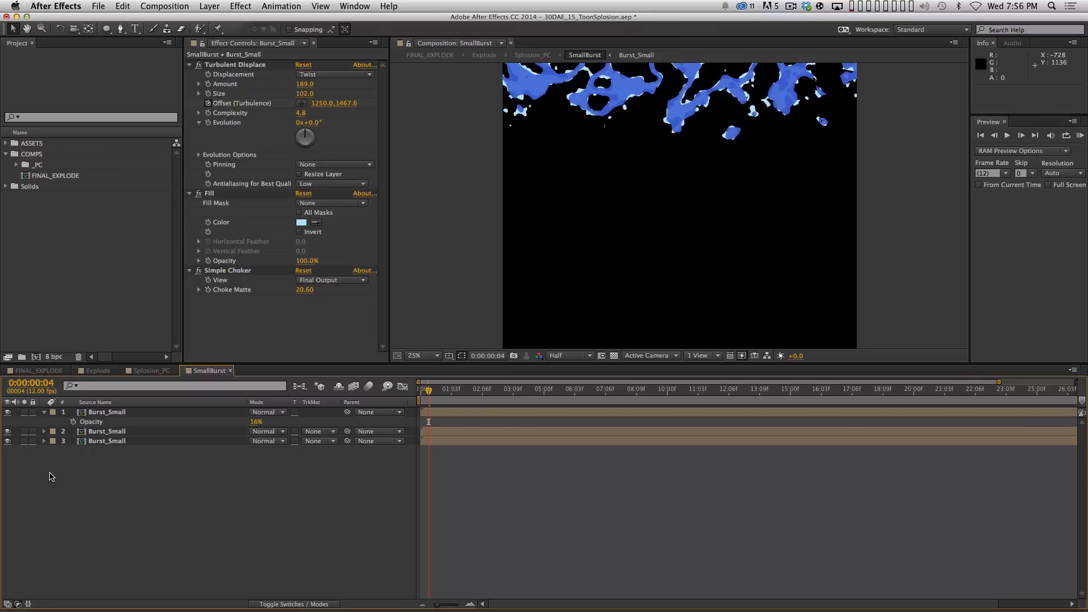
- Preview the SmallBurst animation with all three Burst_Small layers visible
key("KP_0")
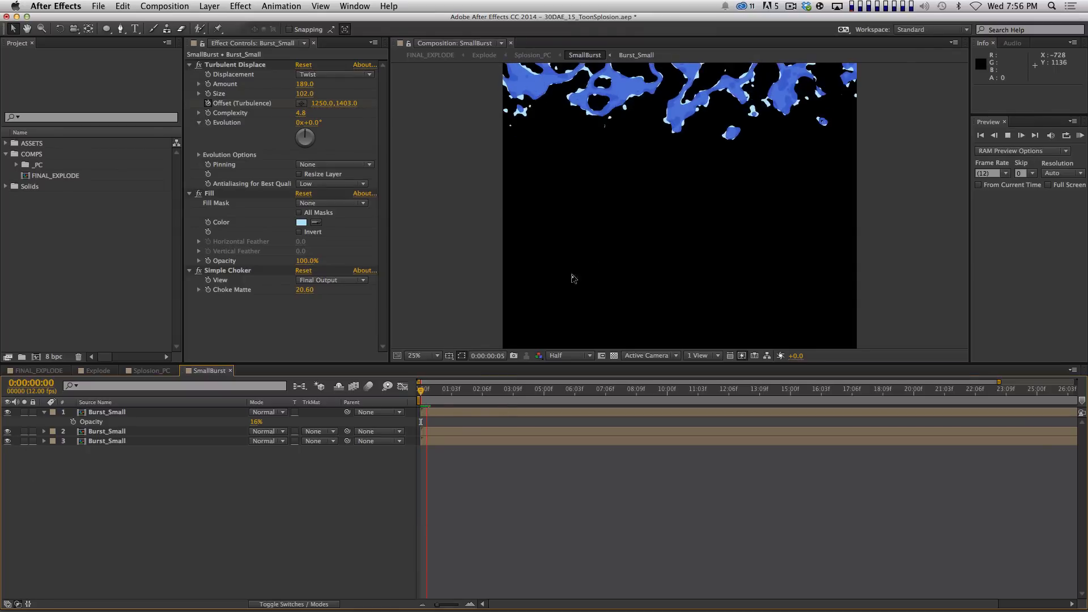
left_click(684, 37)
key("space")
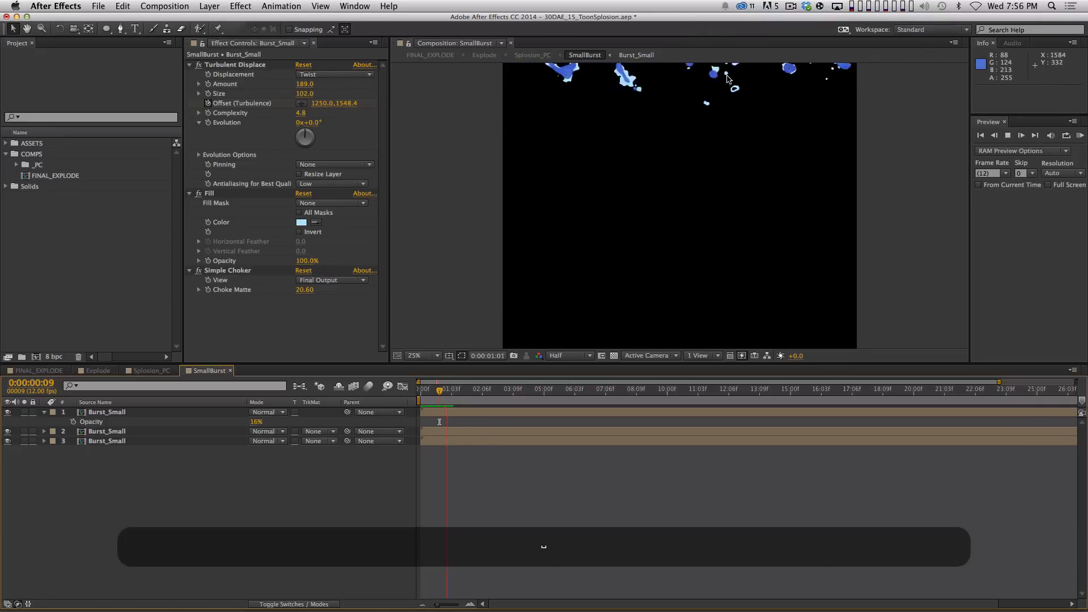
key("space")
key("space")
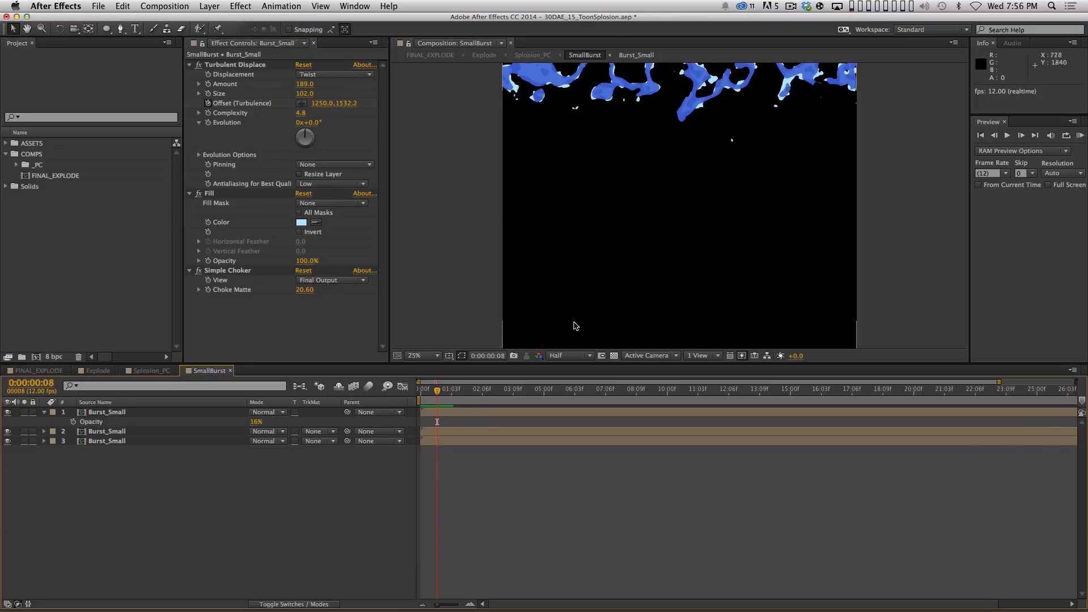
- Switch to the Splosion_PC composition, preview the soloed SmallBurst layer, and scrub to 0:00:01:09
left_click(152, 371)
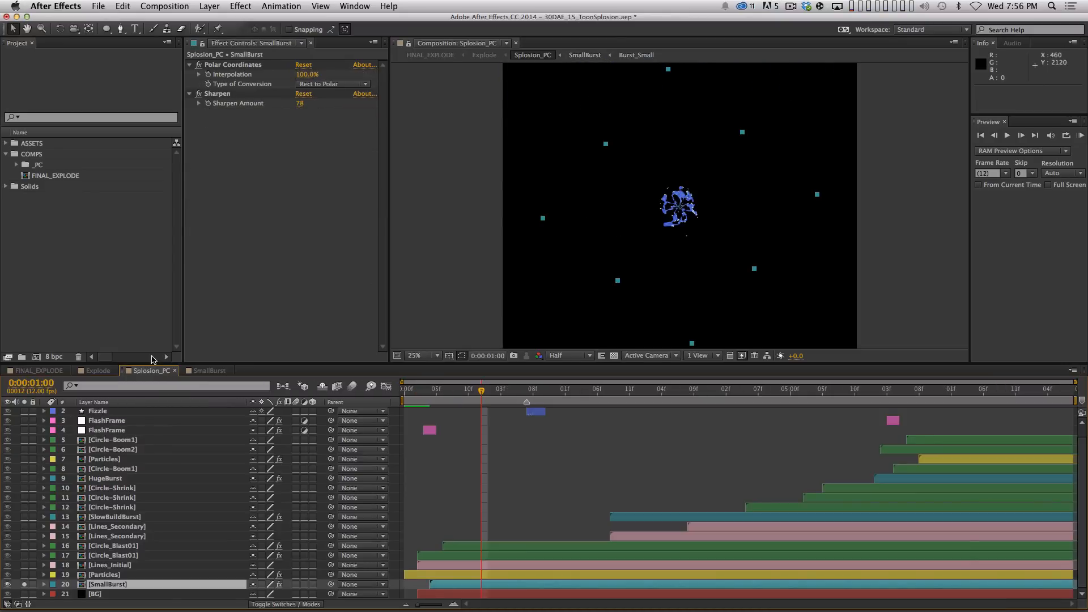
key("space")
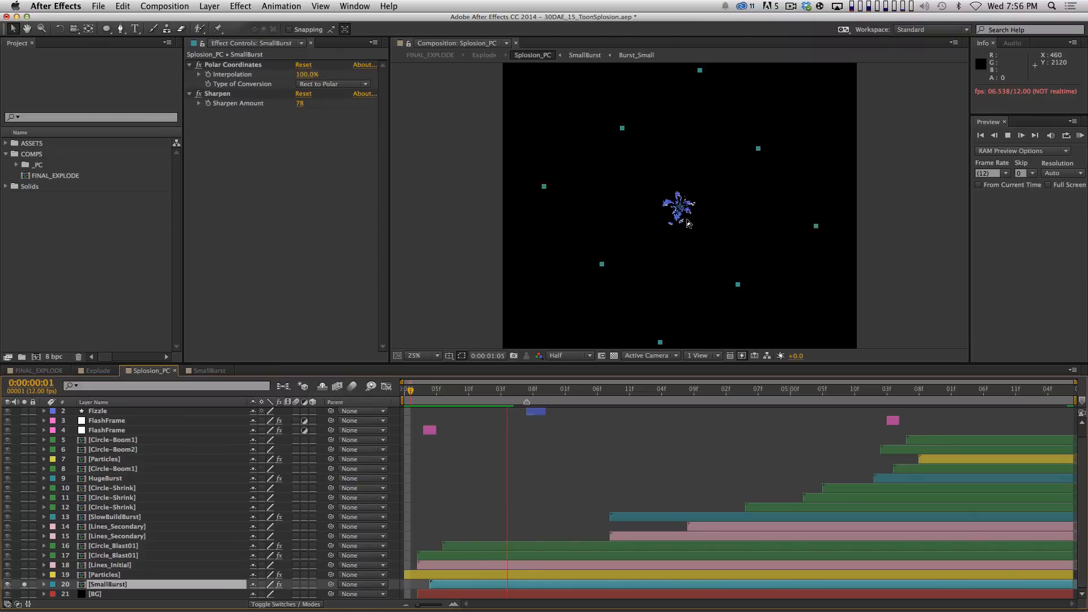
key("space")
left_click_drag(413, 389, 539, 395)
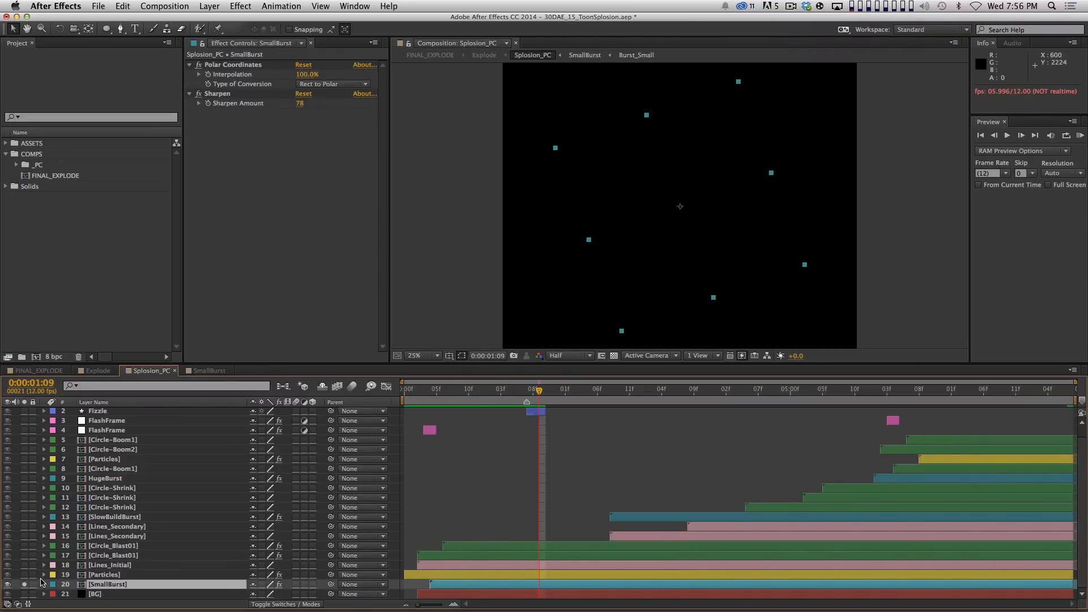
- Solo layers 14 to 19 along with SmallBurst and scrub through the animation around the one-second mark
left_click_drag(25, 582, 24, 527)
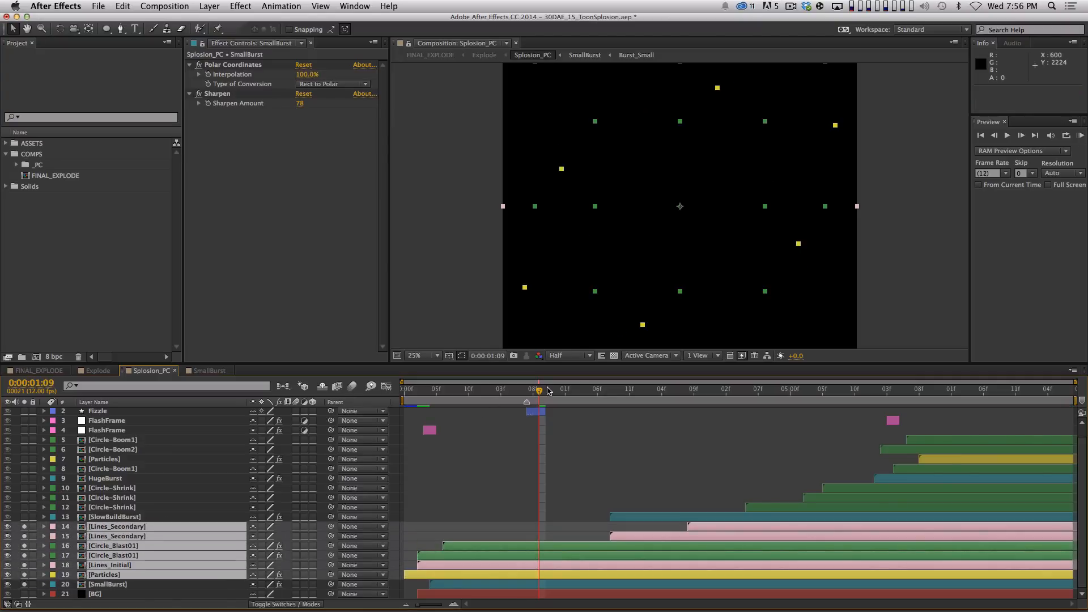
left_click_drag(548, 391, 474, 397)
left_click_drag(463, 390, 548, 399)
scroll(539, 425, "up", 1)
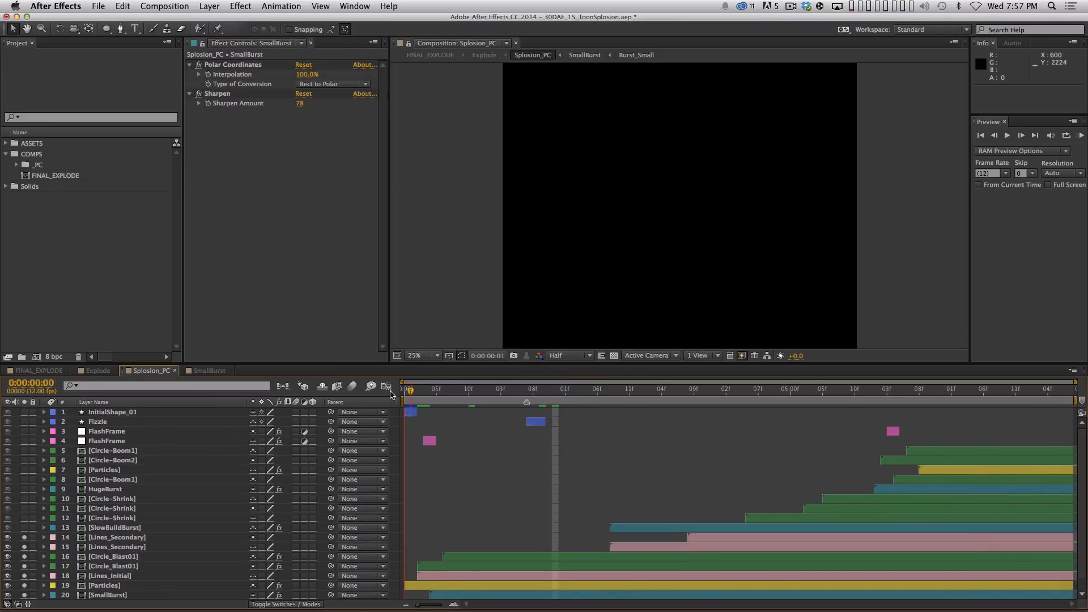
- Solo the InitialShape_01 layer too, deselect everything, and step through the composition's first frames
key("Home")
left_click(129, 415)
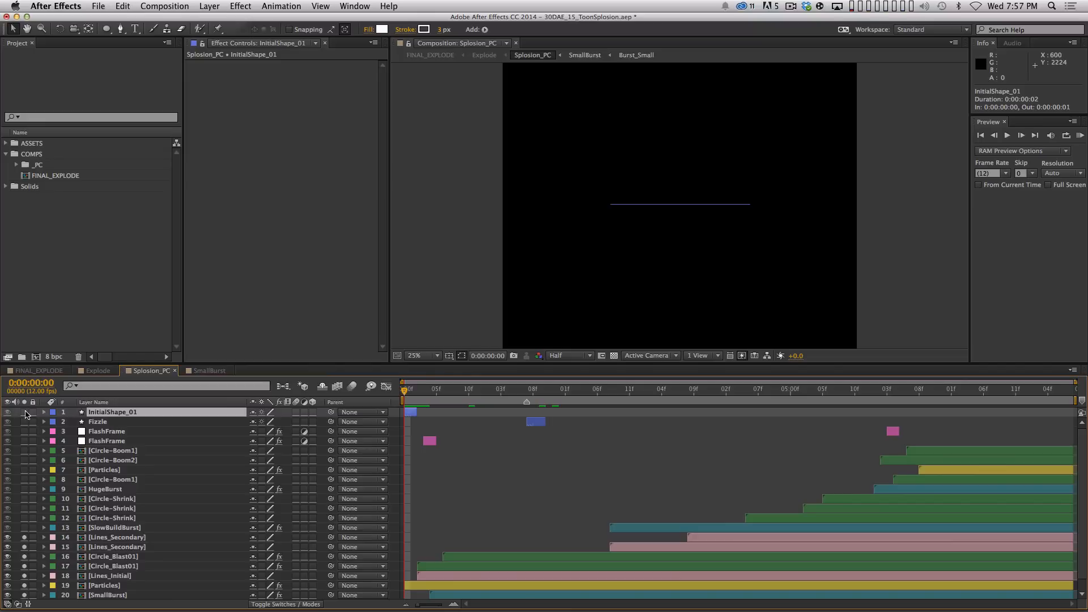
key("shift+super+a")
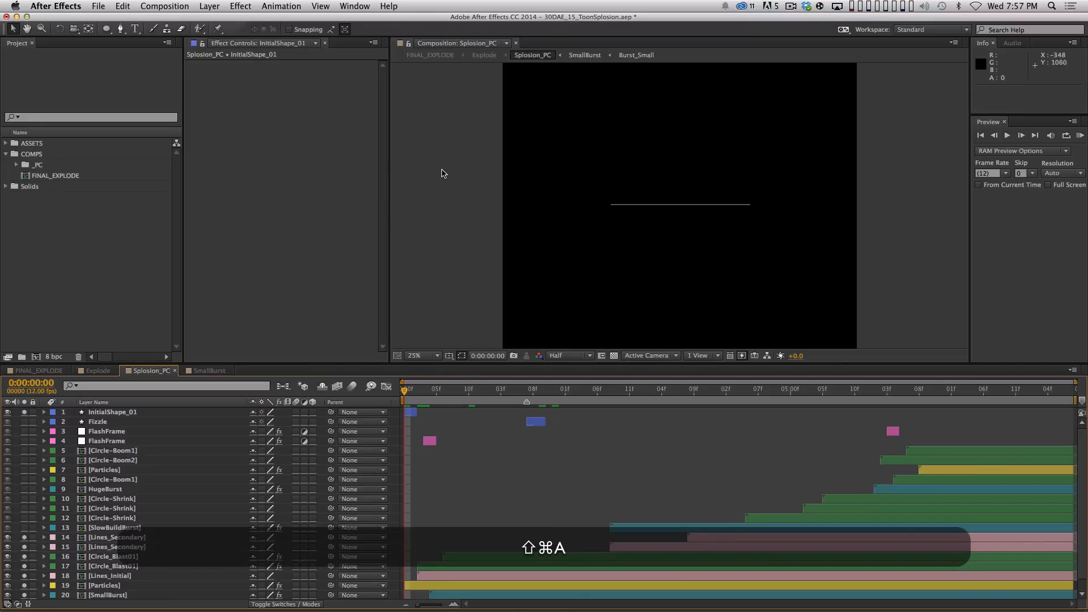
key("Page_Down")
key("Page_Down")
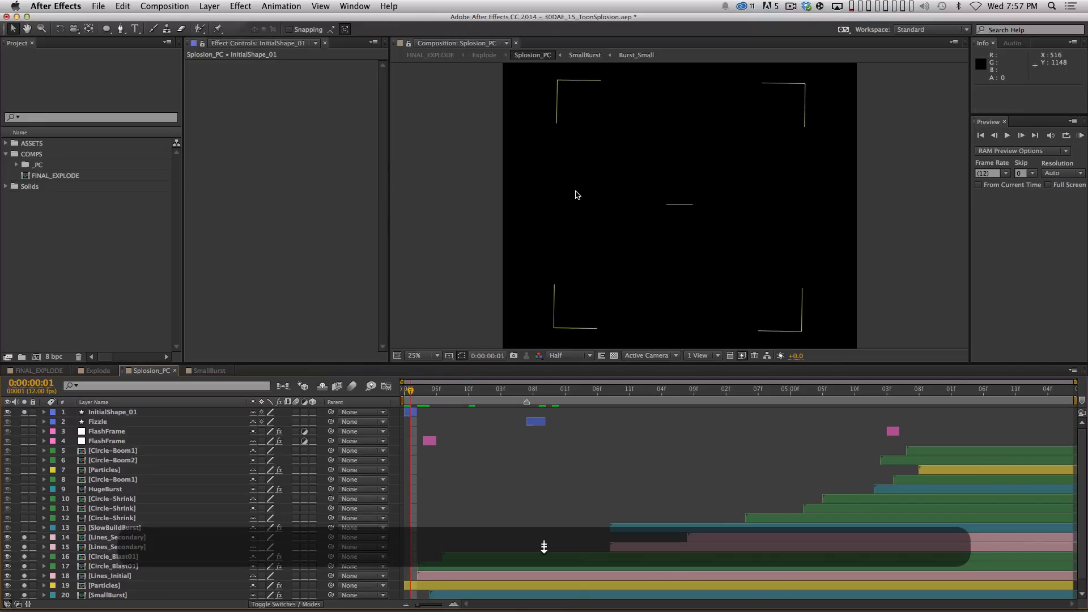
- Play the soloed Splosion_PC layers from the first frame and replay them from the beginning
key("Home")
key("space")
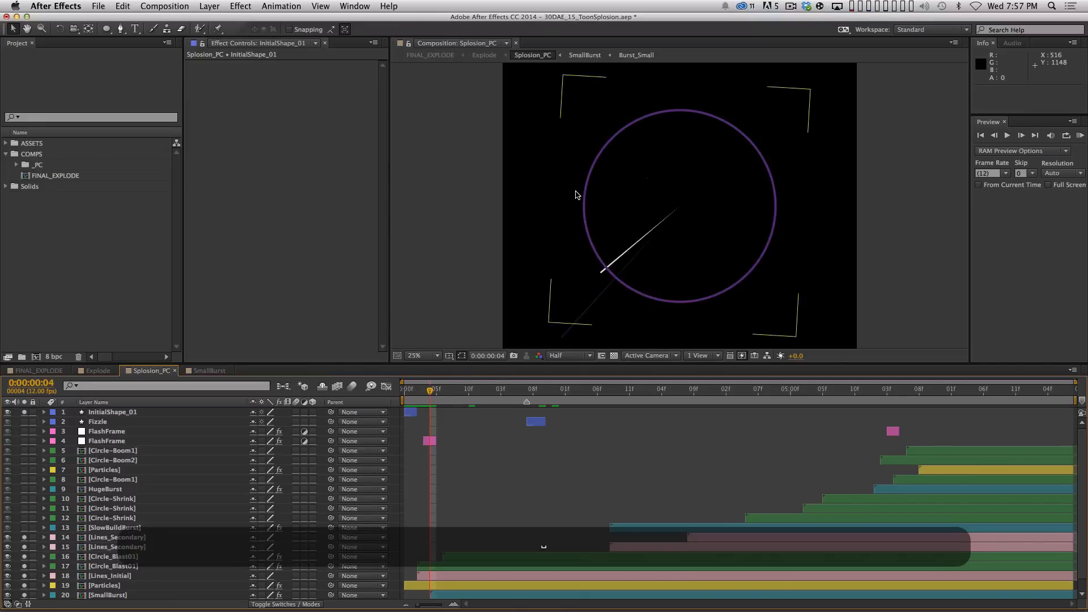
key("Home")
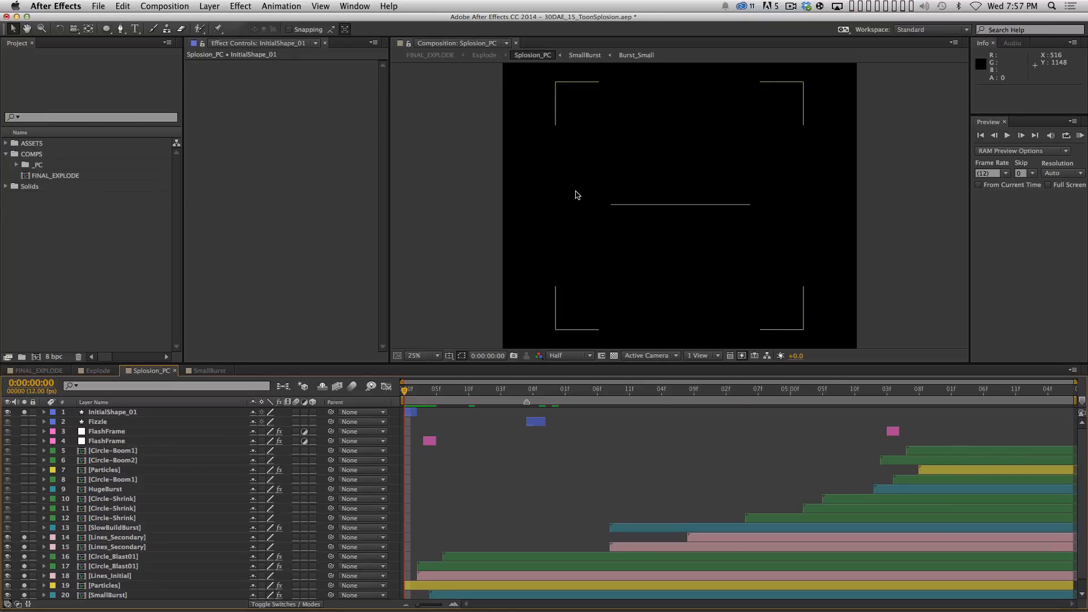
key("space")
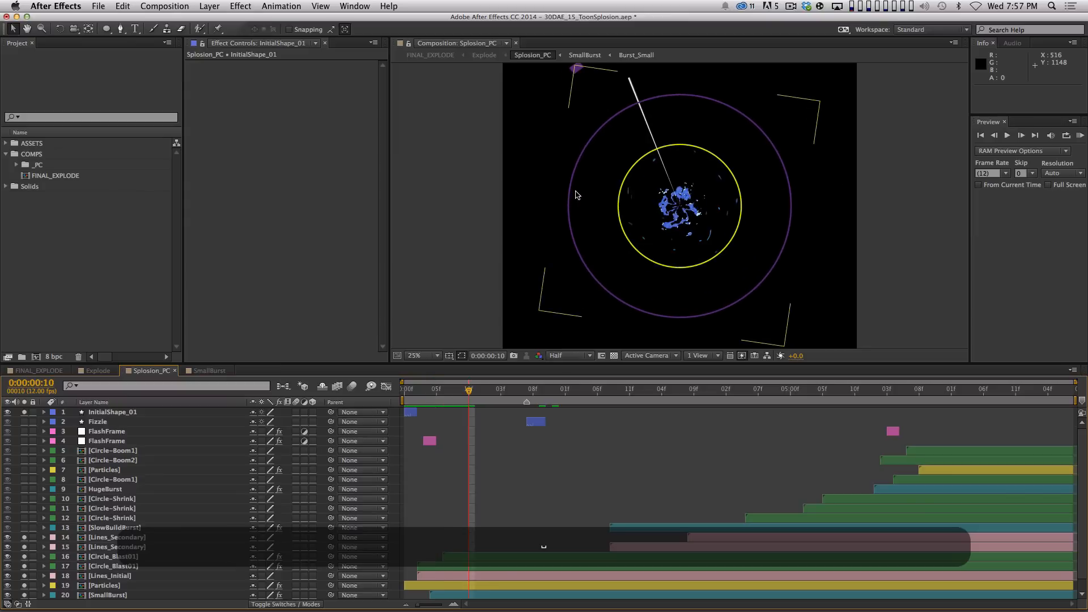
- Select InitialShape_01 and step repeatedly through its opening frames, returning to frame 0
left_click_drag(150, 413, 146, 377)
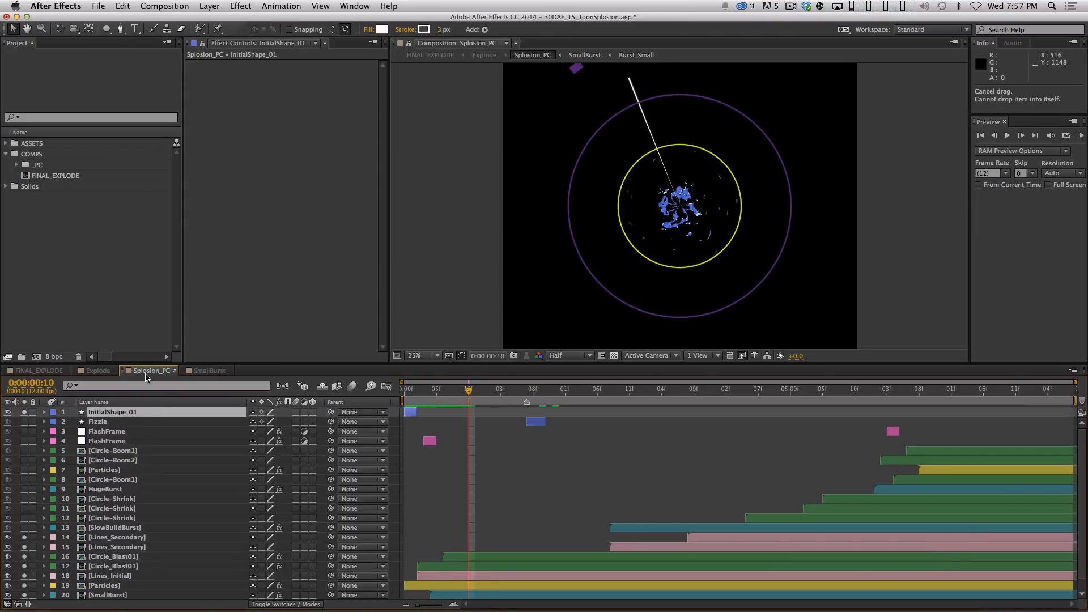
key("Home")
key("Page_Down")
key("Page_Down")
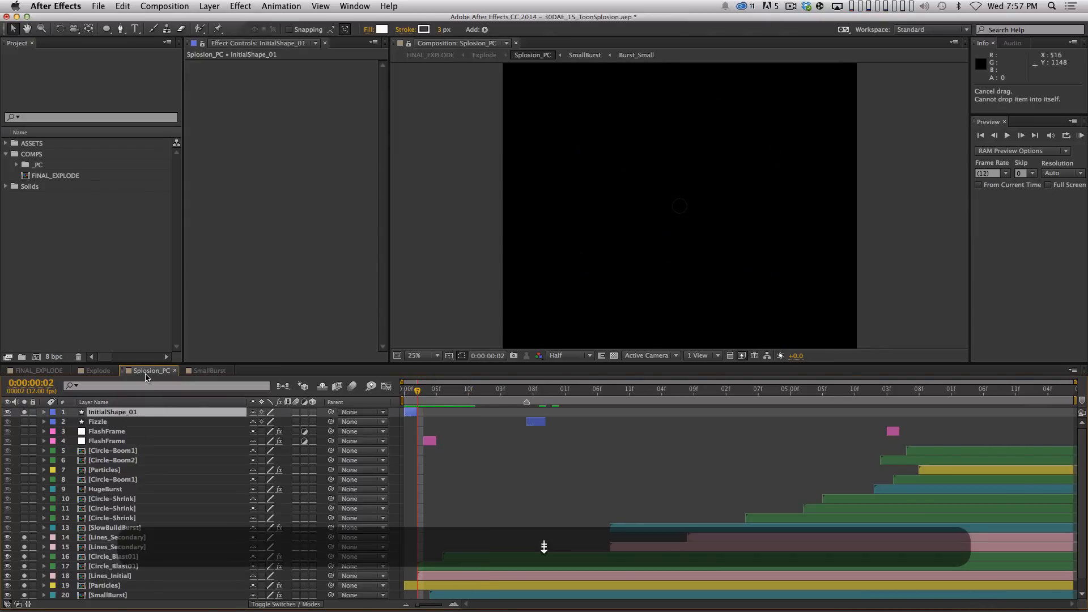
key("Home")
key("Page_Down")
key("Page_Down")
key("Home")
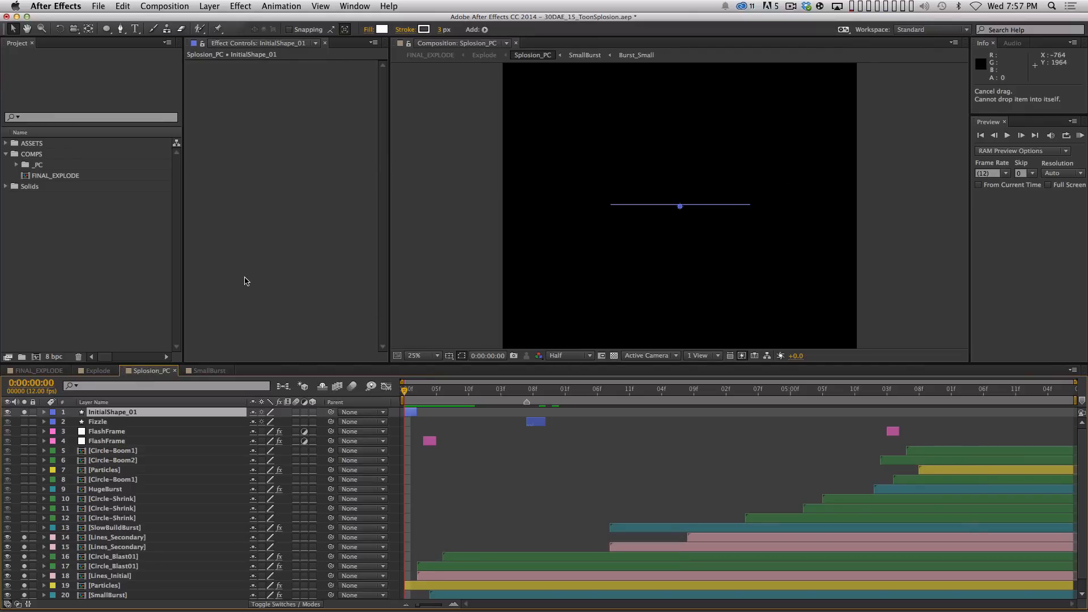
- Select the FlashFrame layer 4 to examine its Invert effect
left_click(141, 444)
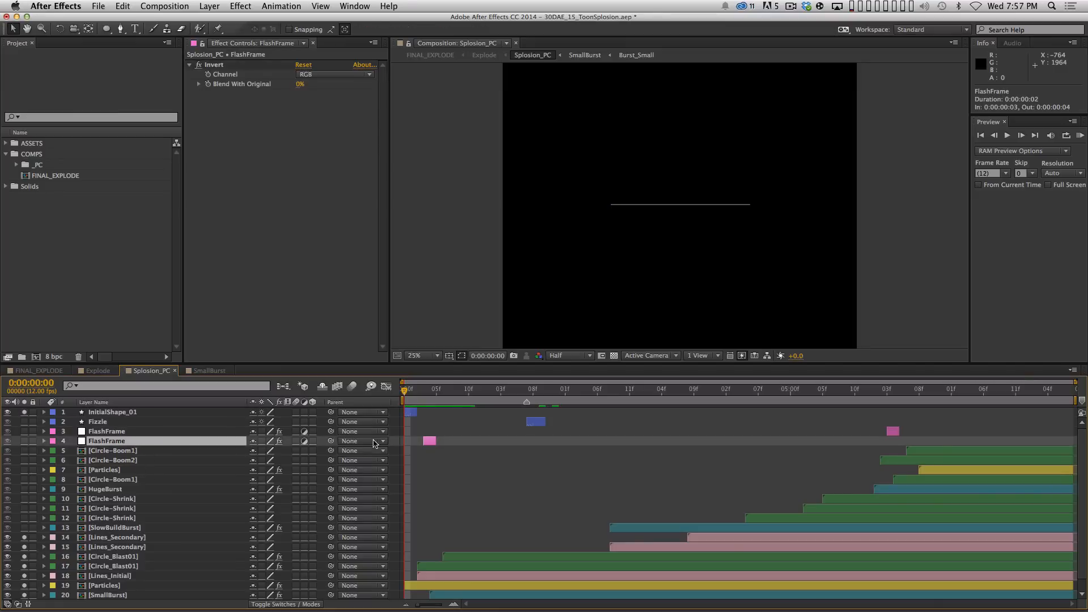
- At 0:00:00:03, solo the layer 4 FlashFrame and the BG layer
left_click(426, 391, "shift")
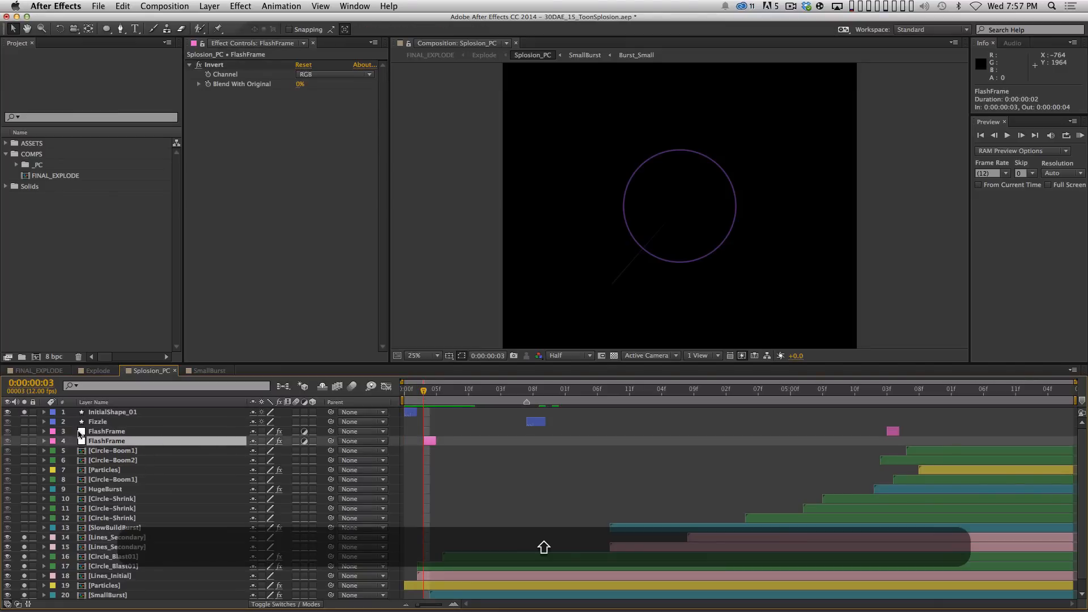
left_click(24, 440)
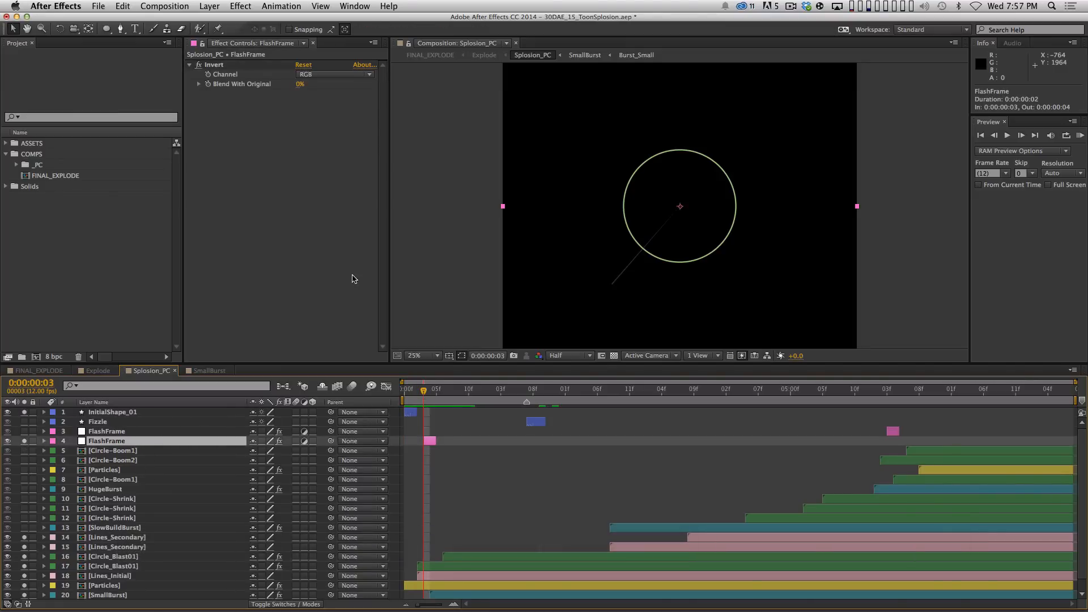
scroll(307, 562, "down", 1)
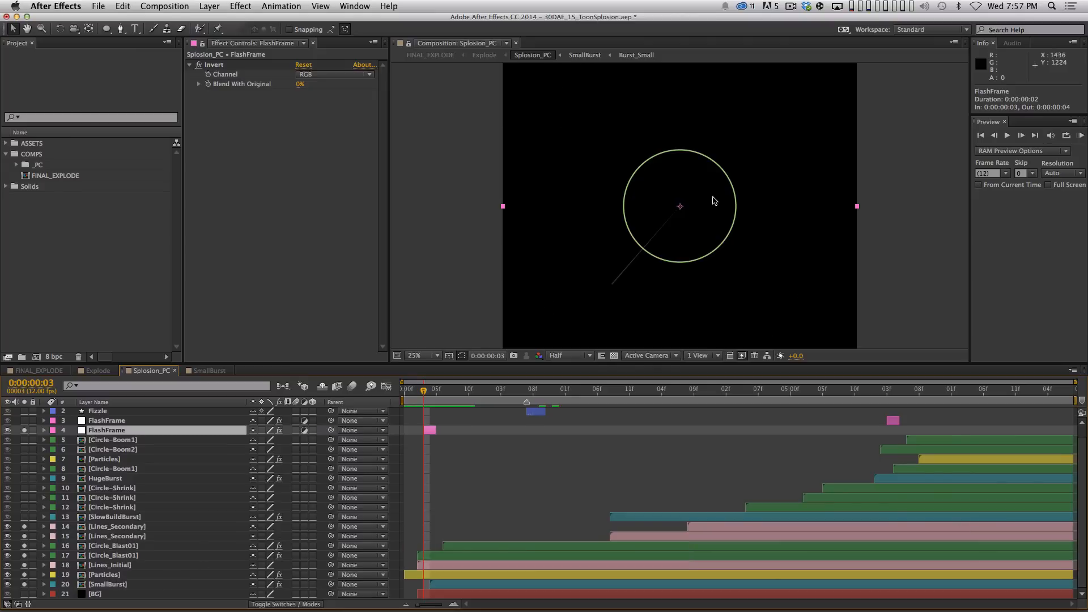
left_click(107, 595)
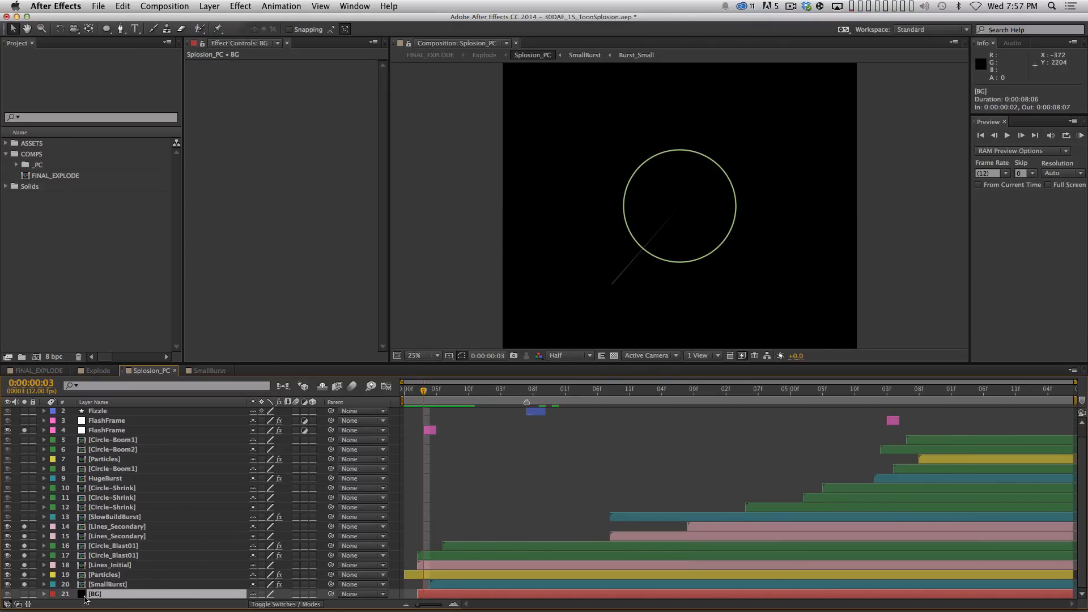
left_click(24, 594)
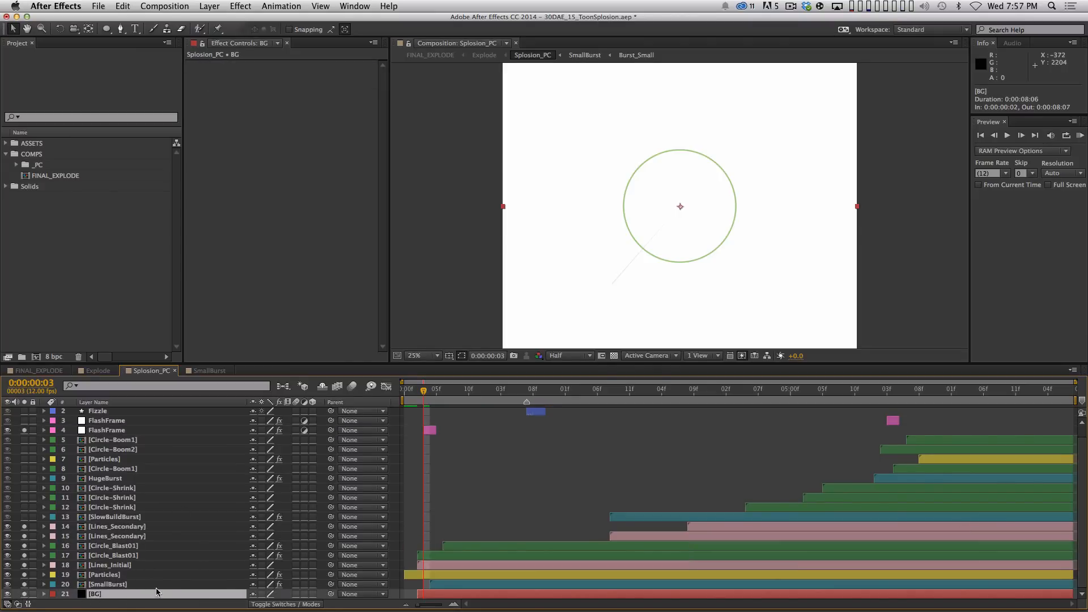
- Review the BG solid's settings and the Invert effect on the layer 4 FlashFrame
key("shift+super+y")
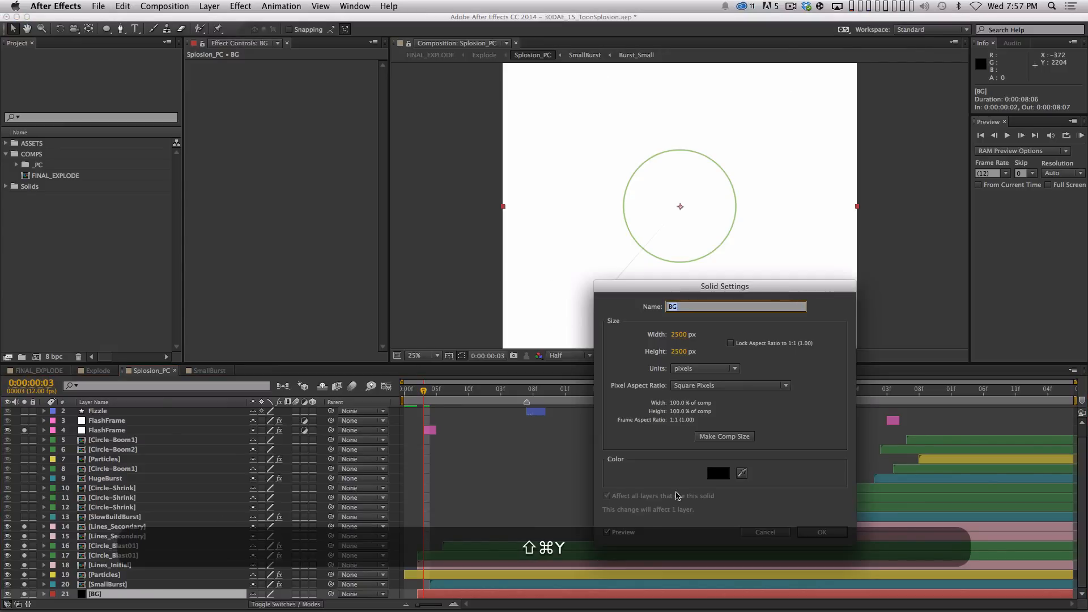
key("Escape")
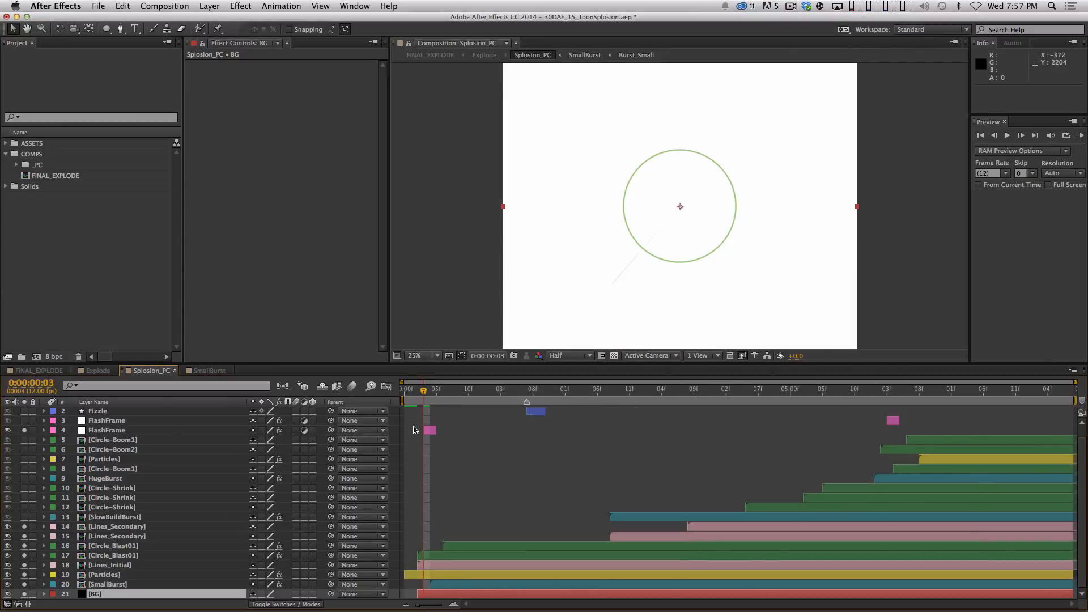
left_click(133, 432)
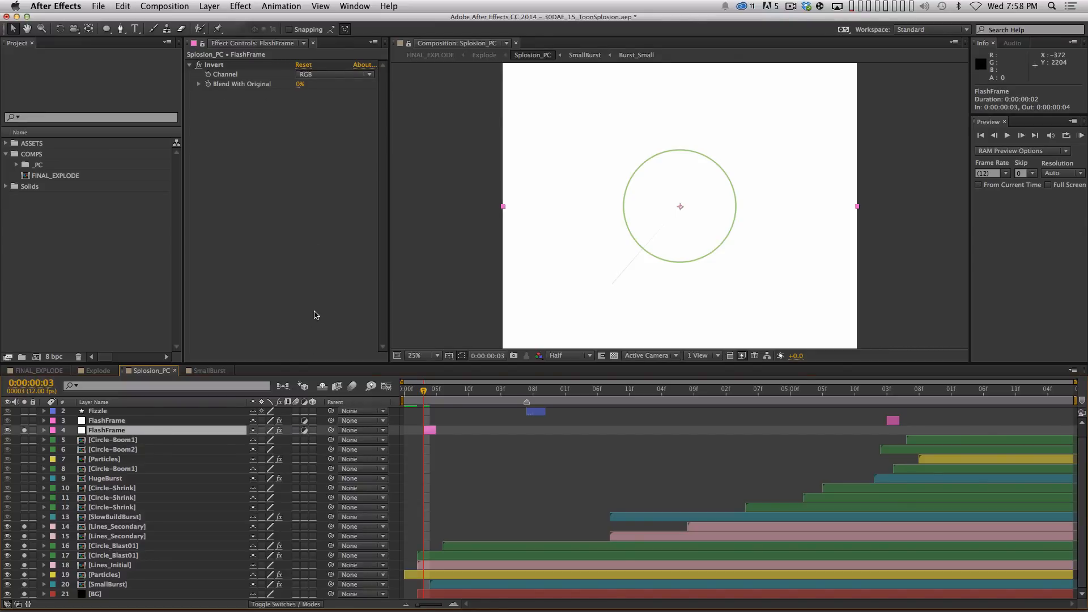
- Examine the opening flash frame by frame, and preview the start of the explosion
key("Page_Up")
key("Page_Up")
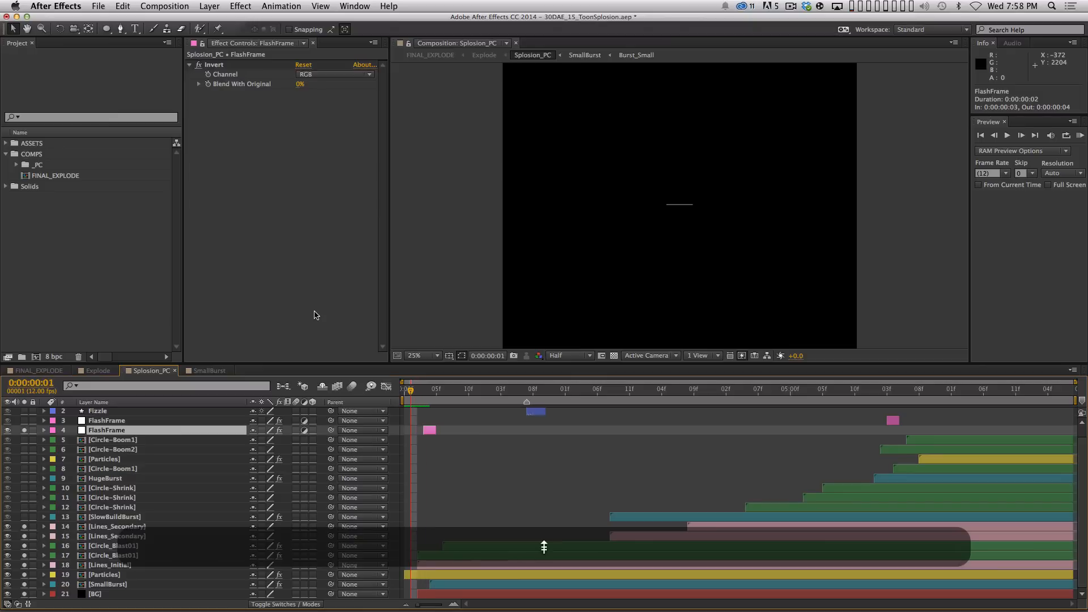
key("Page_Up")
key("Page_Down")
key("Page_Down")
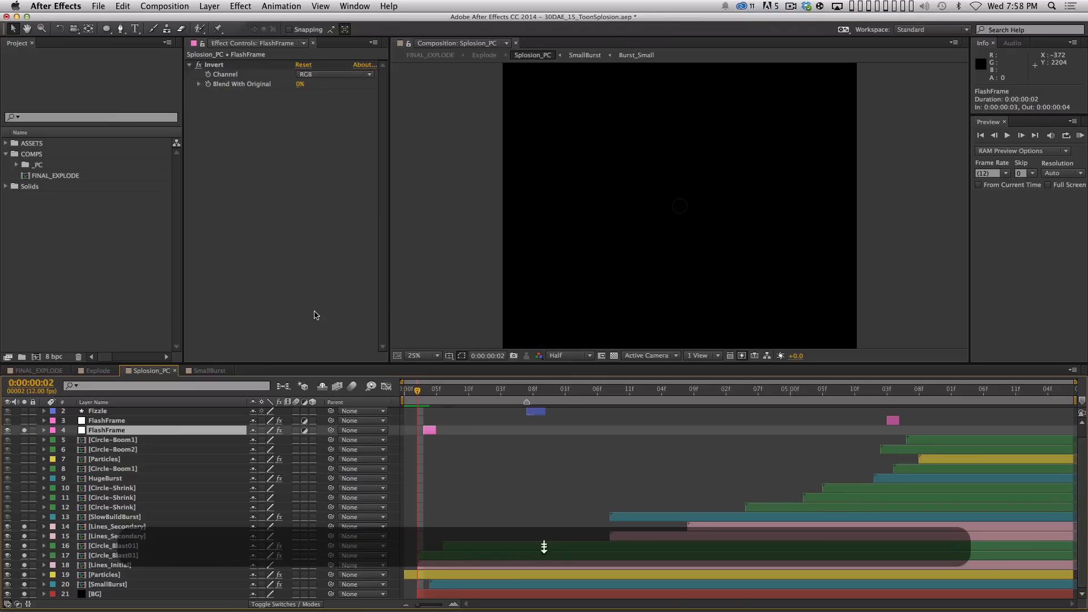
key("Page_Down")
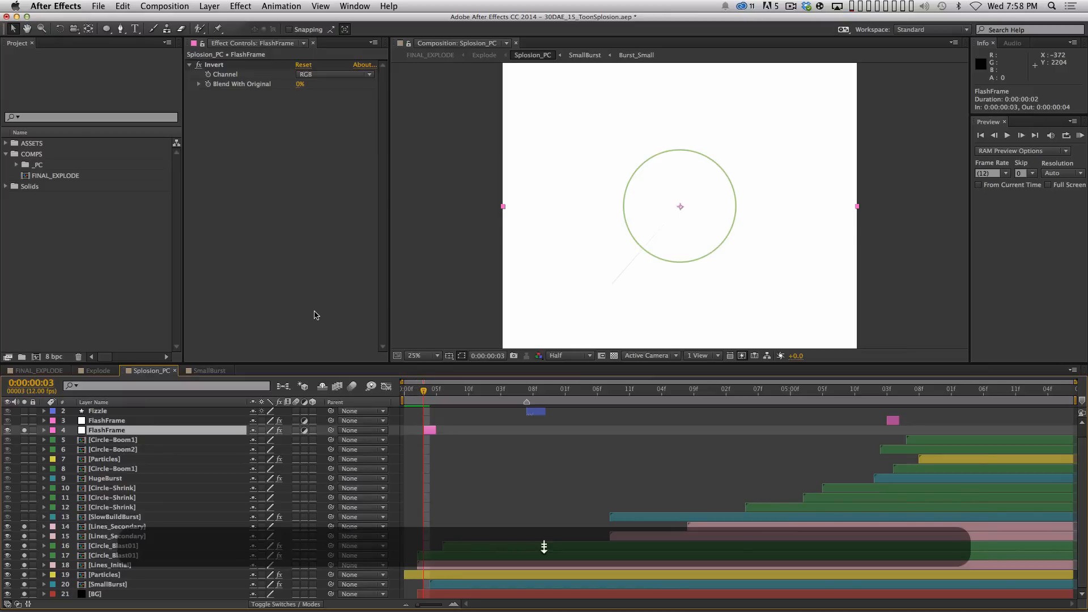
key("Page_Down")
key("KP_0")
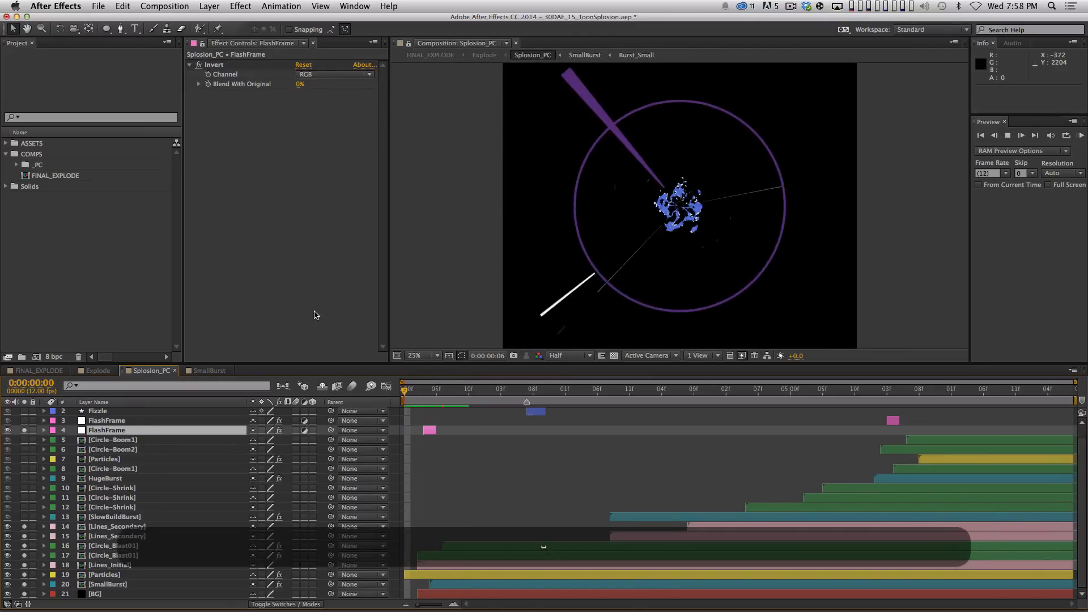
key("space")
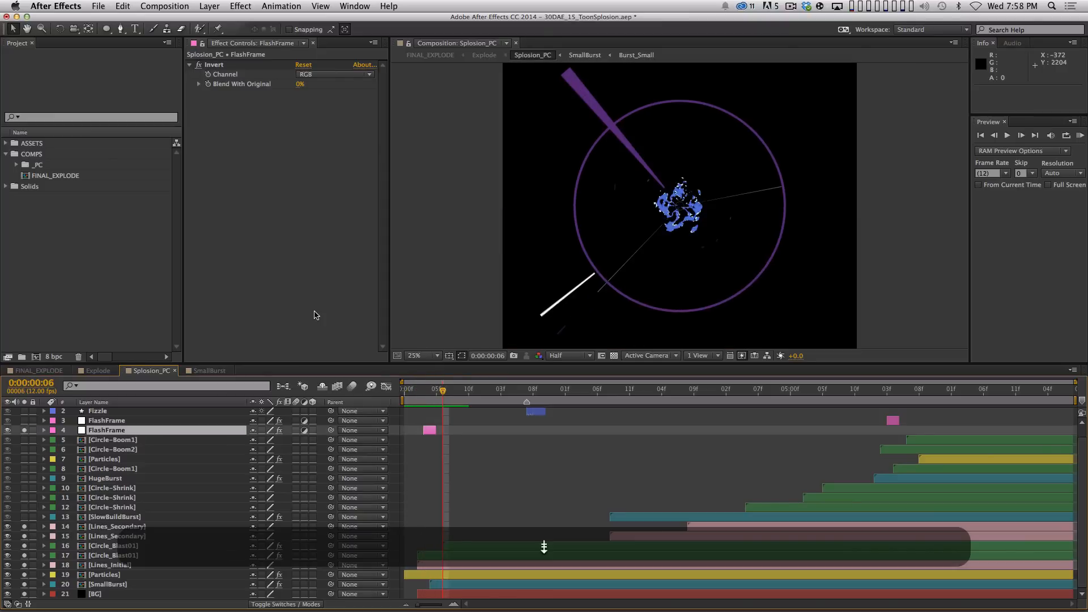
key("space")
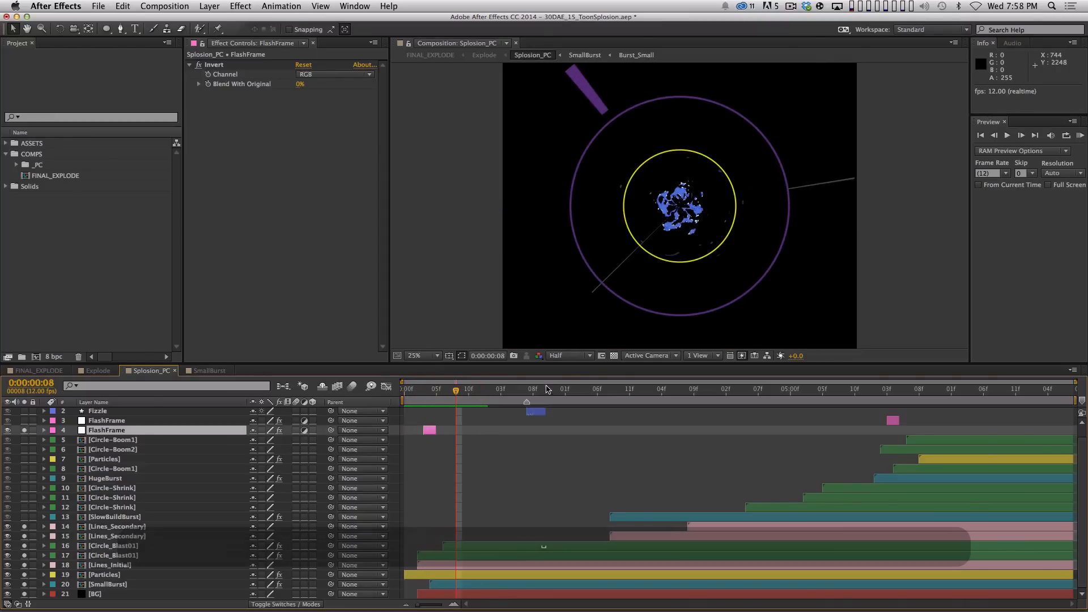
- Switch to Chrome and play the opening seconds of the Vimeo reference video "2D FX sakuga compilation", pausing to compare the effects
key("super+Tab")
key("Tab")
key("super+shift+Tab")
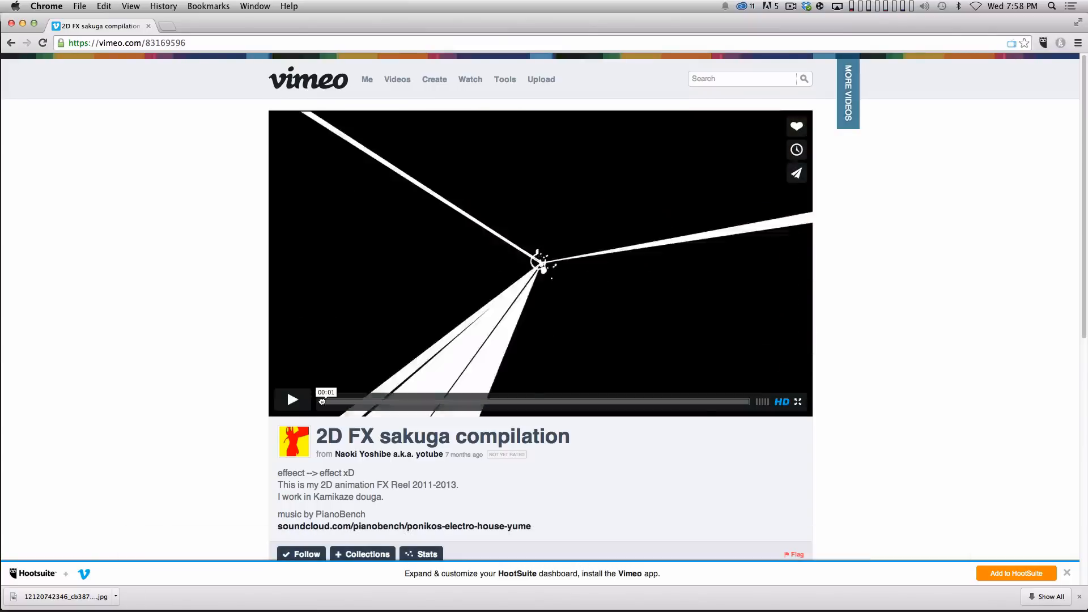
left_click(292, 400)
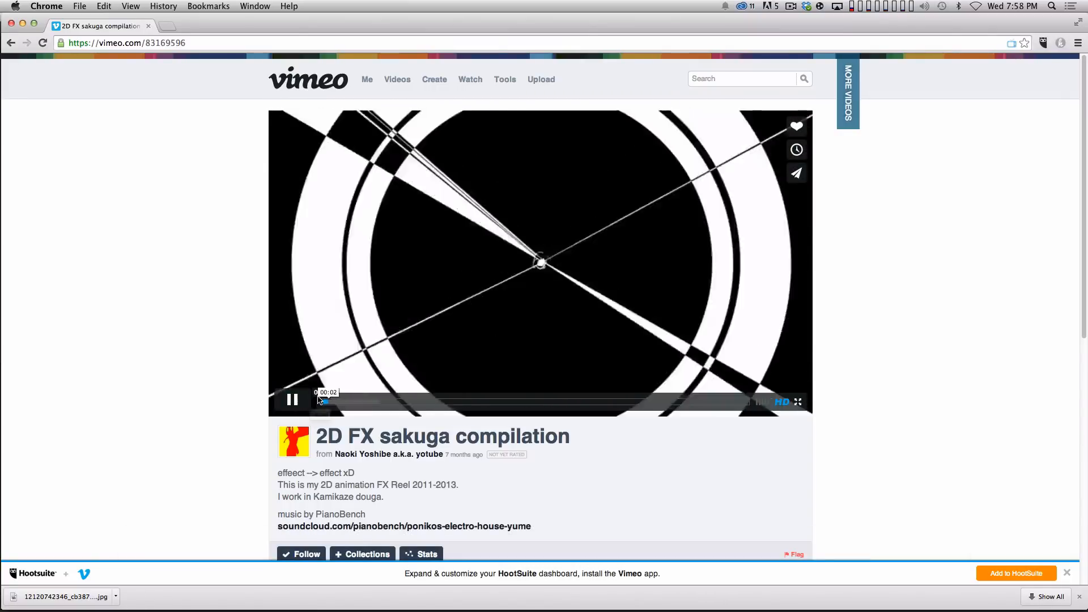
left_click(369, 384)
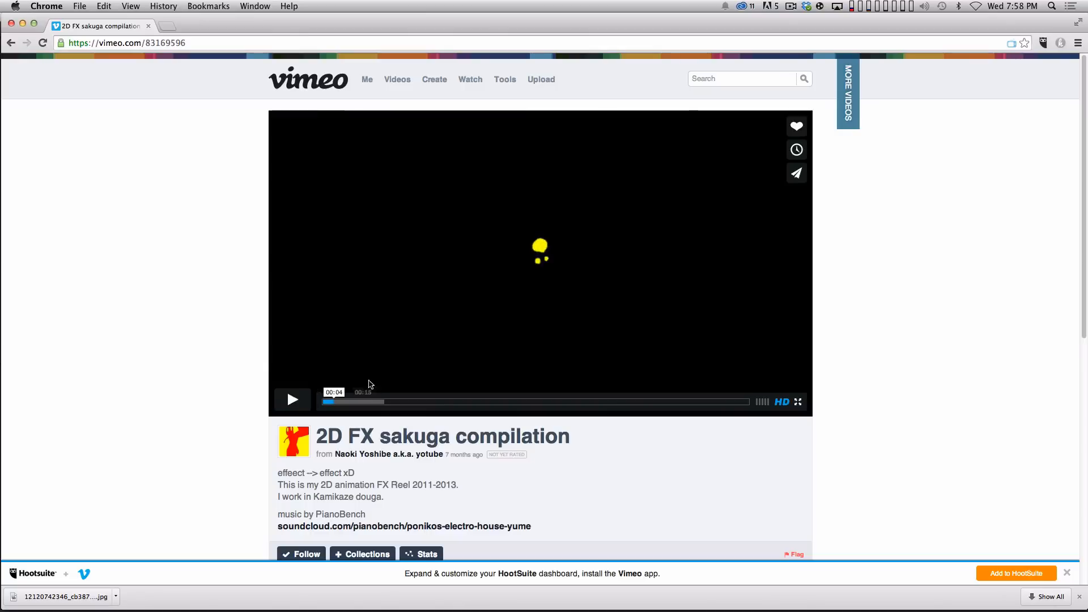
left_click(293, 400)
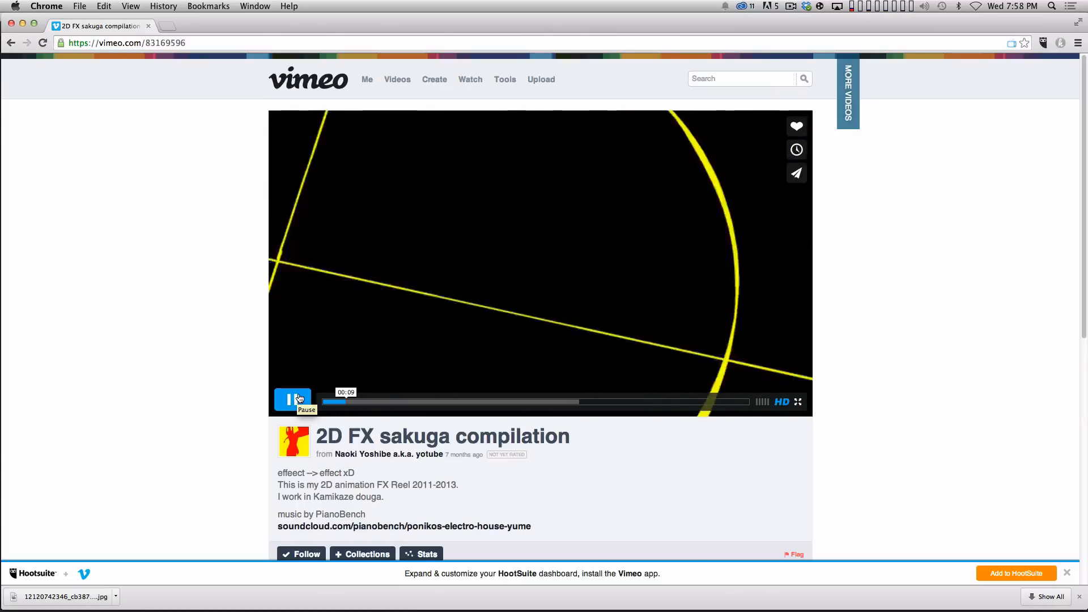
left_click(334, 203)
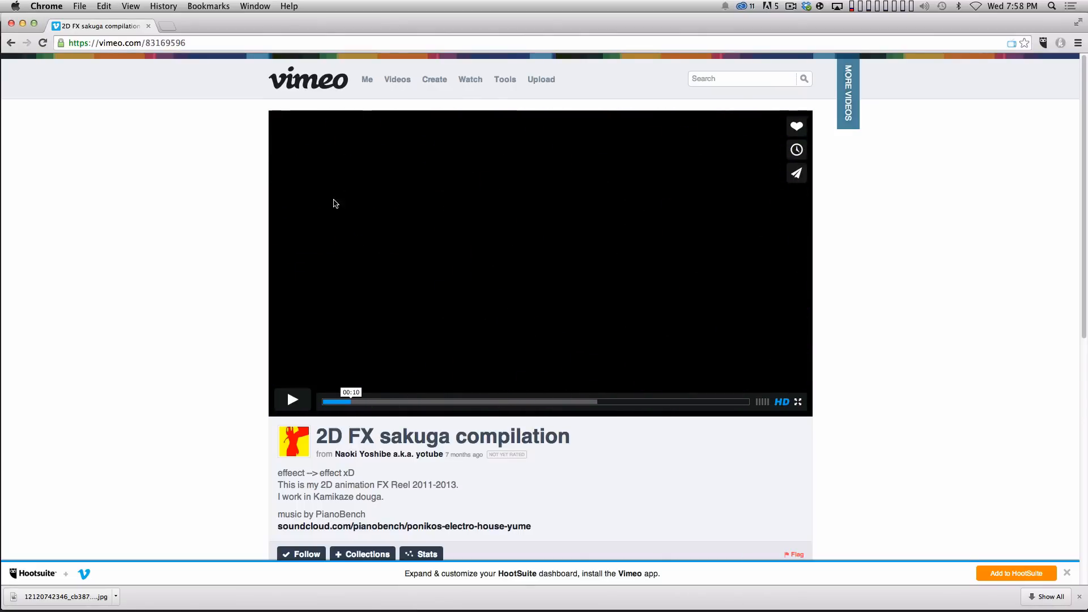
- Switch back to After Effects, preview the Splosion_PC composition and view the inverted flash frame at 0:00:00:03
key("super+Tab")
key("shift+super+Tab")
key("shift+super+Tab")
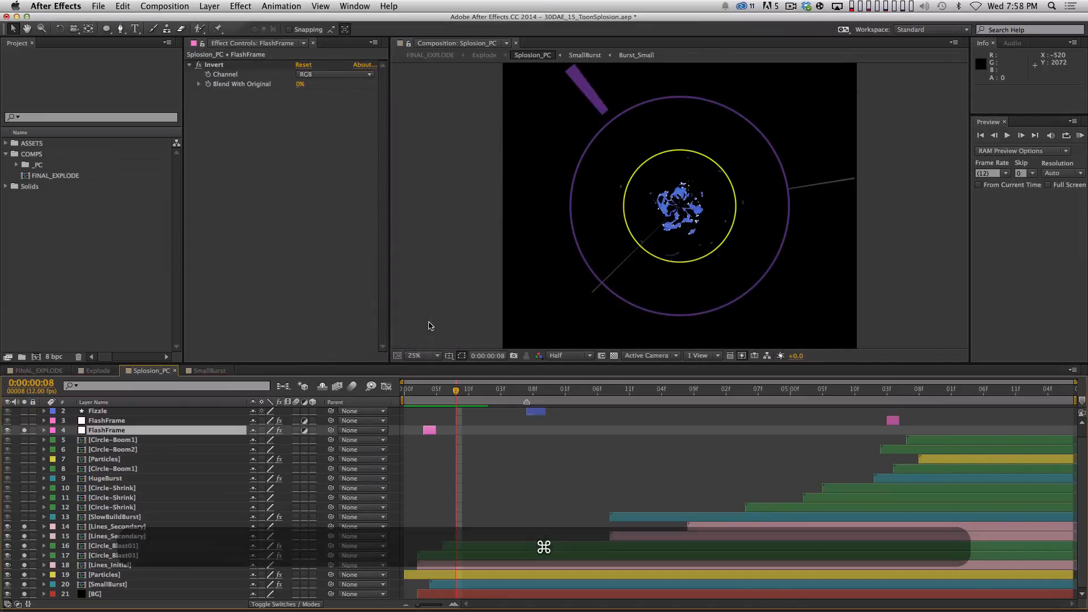
key("space")
key("Home")
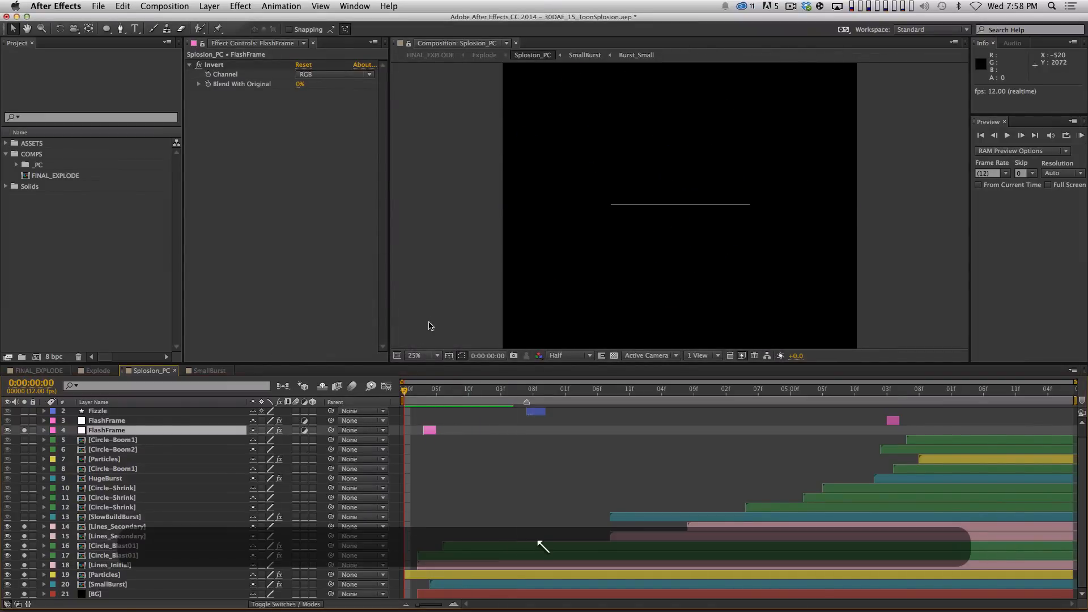
left_click(423, 399, "shift")
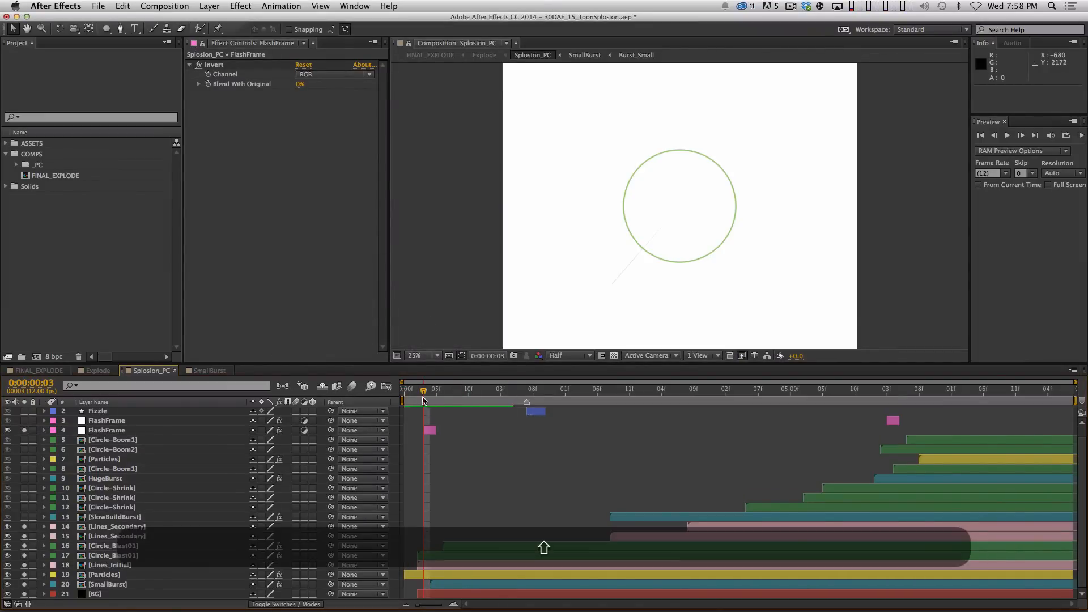
- Solo the layer 3 FlashFrame and the Fizzle shape layer, and select InitialShape_01
scroll(462, 447, "up", 1)
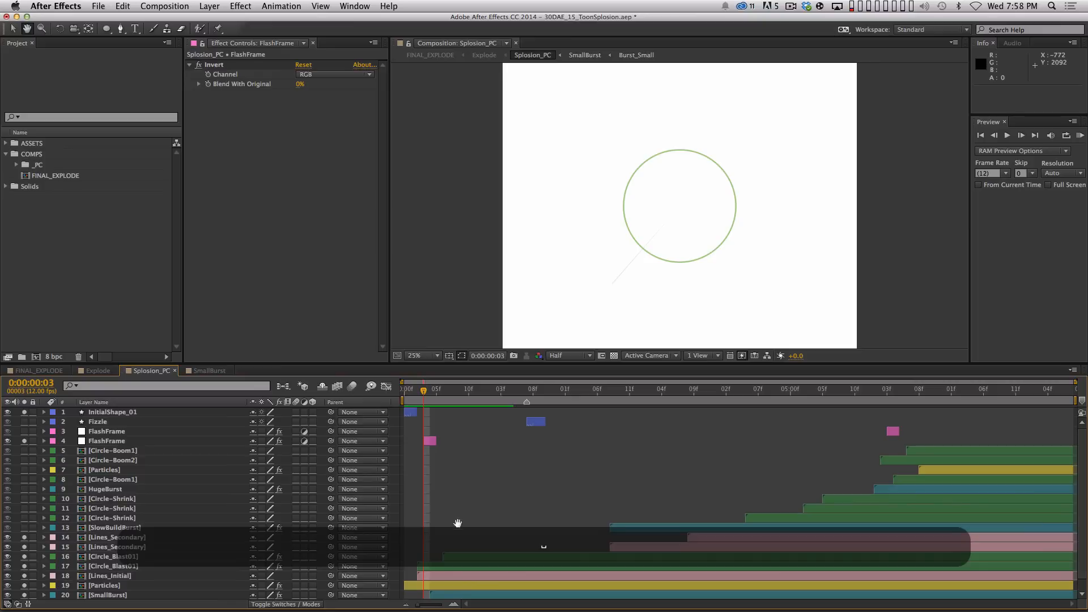
left_click(119, 434)
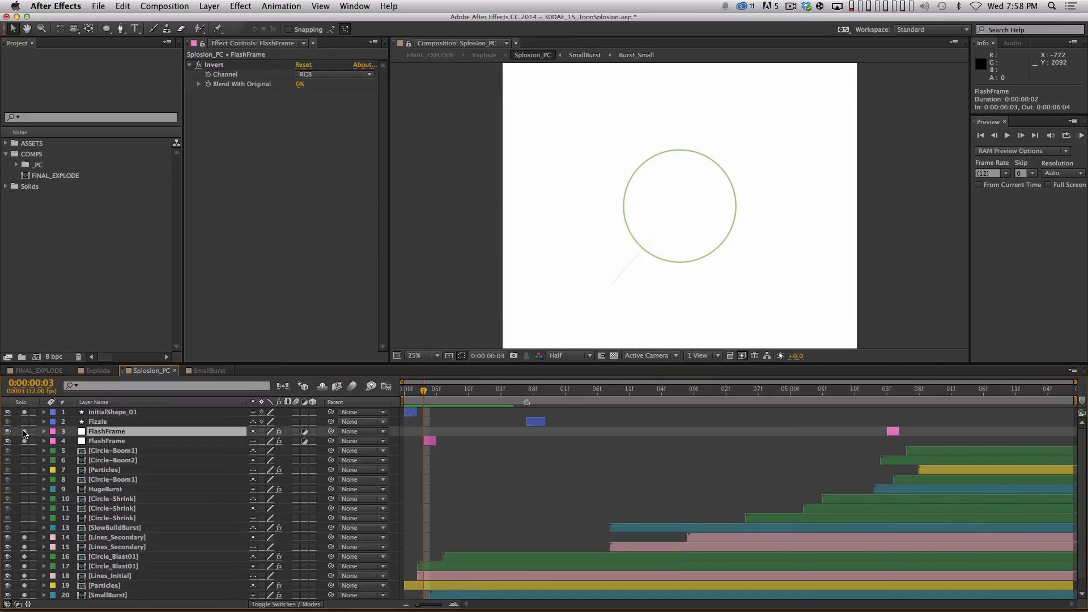
left_click(103, 423)
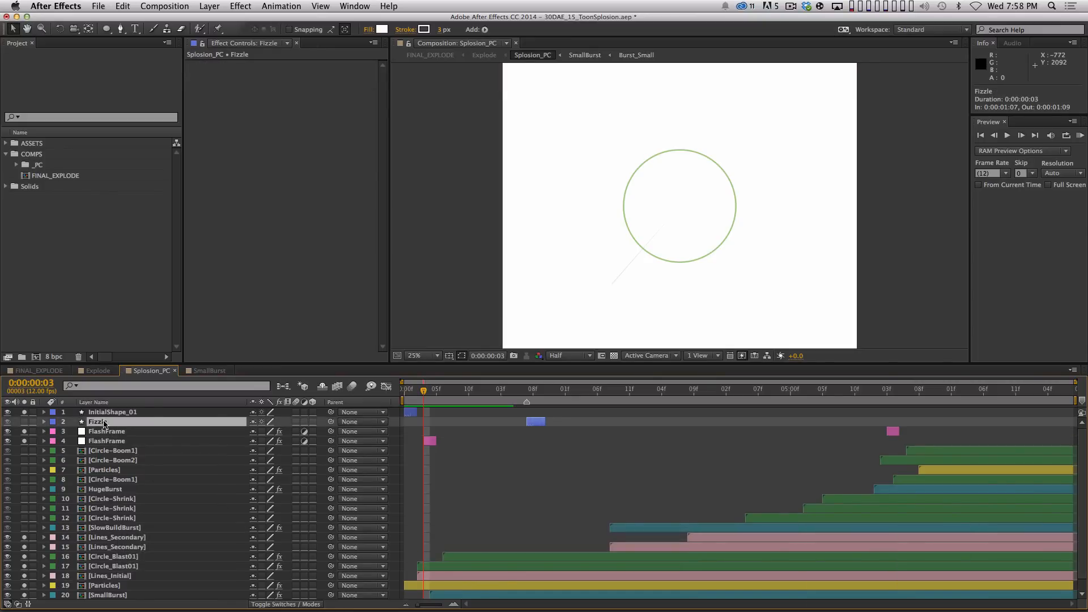
left_click(111, 412)
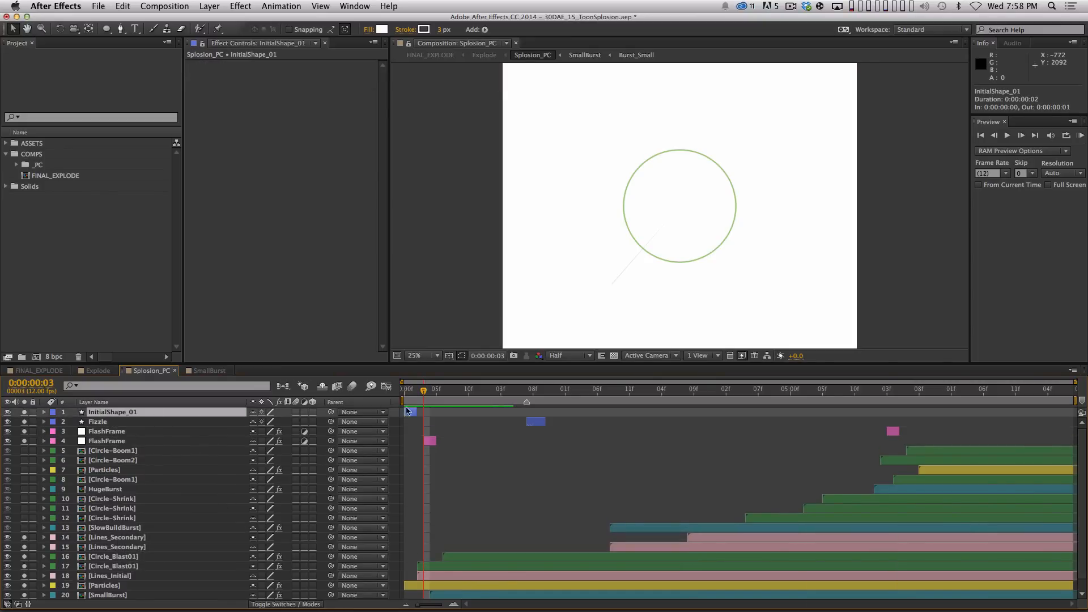
- Examine the Fizzle layer frame by frame from 0:00:01:07
left_click_drag(407, 390, 526, 396)
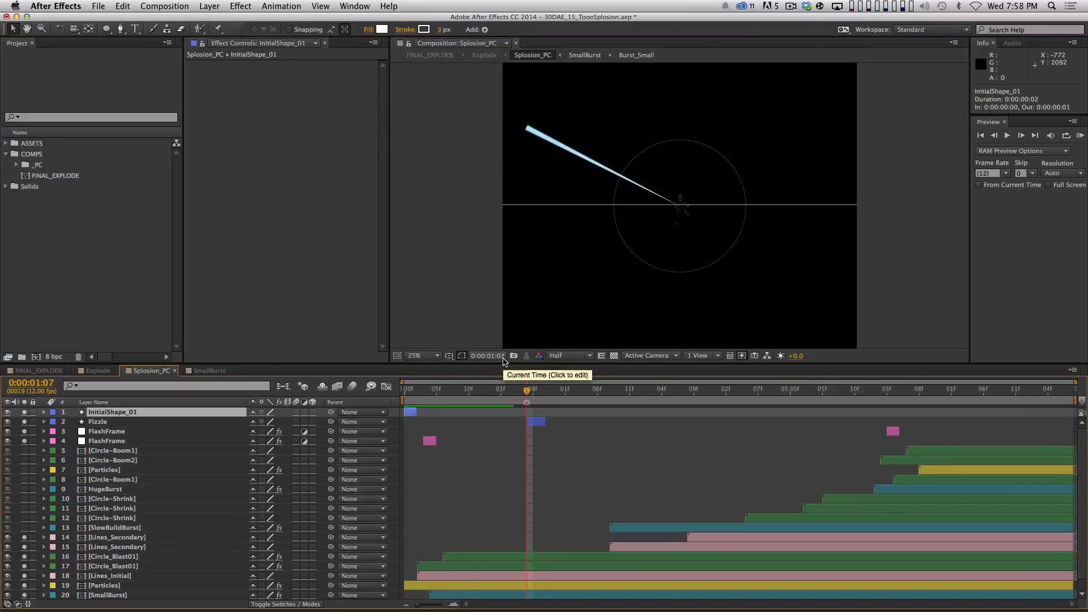
key("Page_Down")
key("Page_Down")
key("Page_Down")
key("Page_Down")
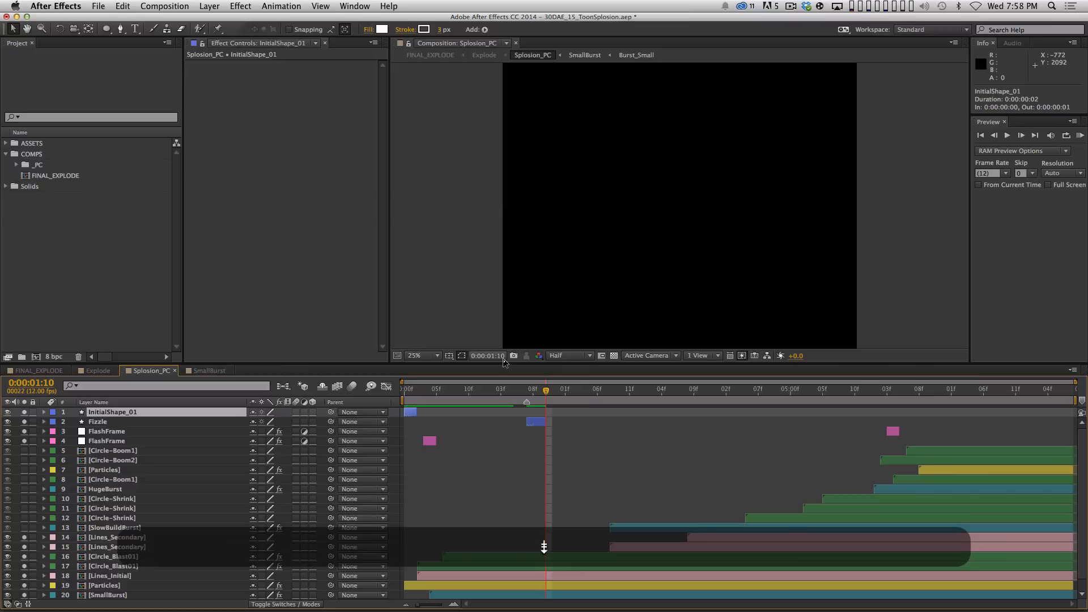
- RAM preview the first two seconds of the explosion, with the work area limited to that range
key("KP_0")
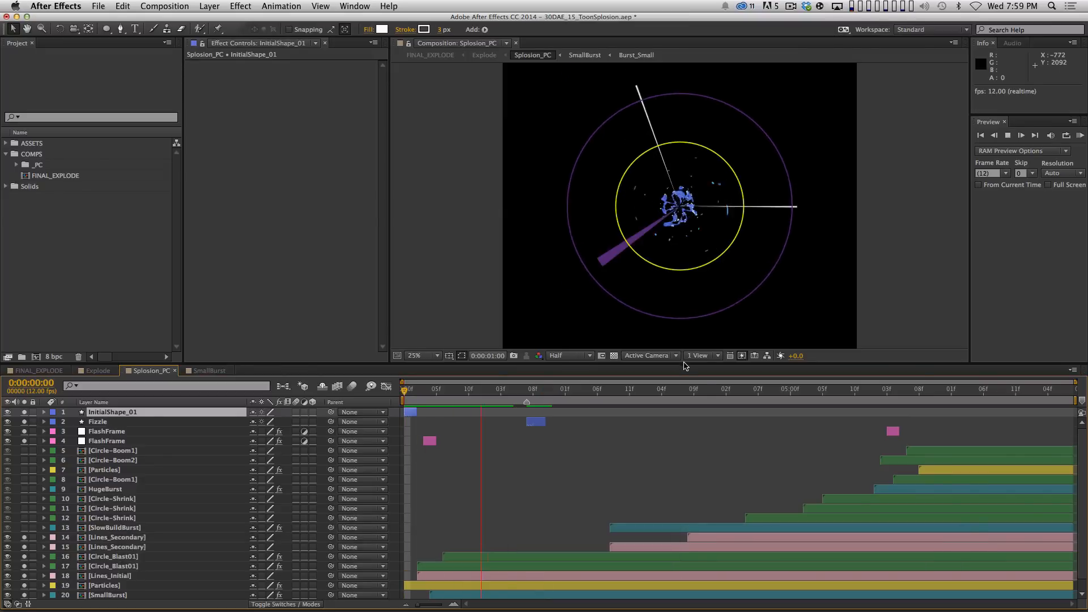
key("KP_0")
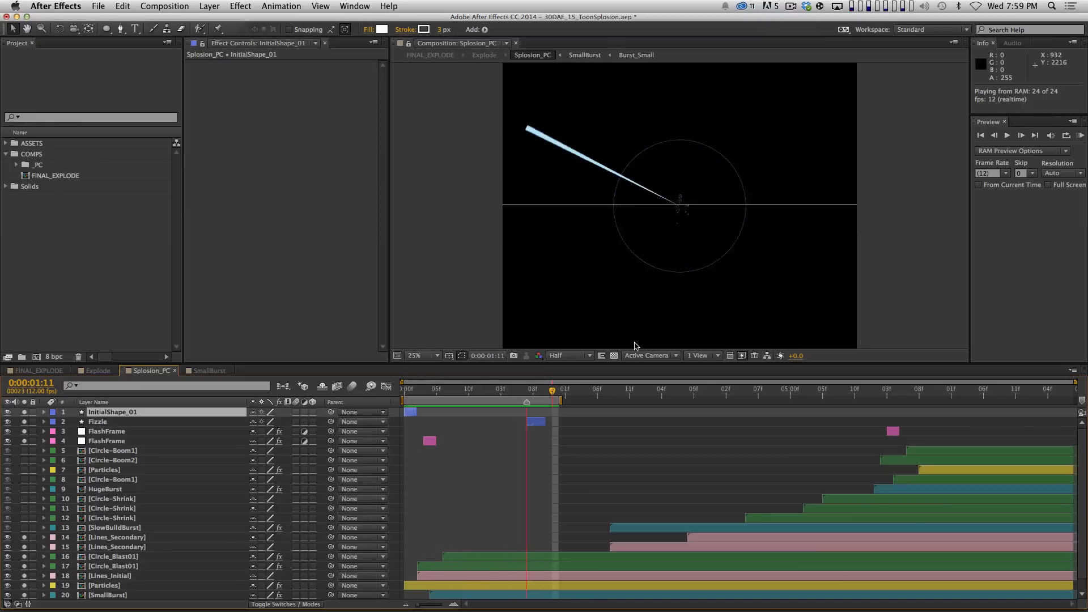
key("space")
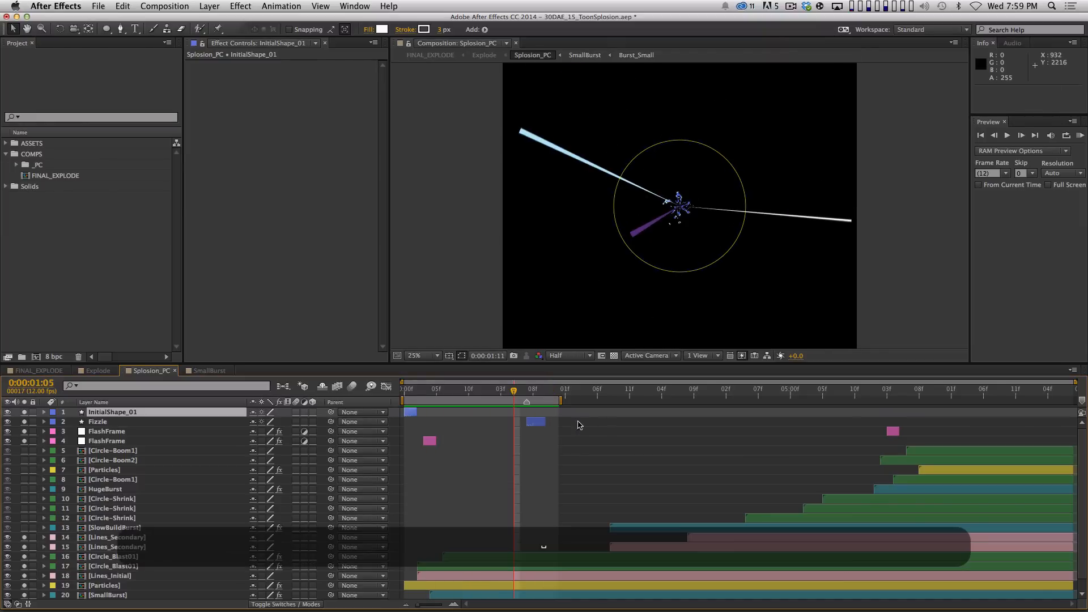
- Extend the work area's end to 0:00:07:02 and move to 0:00:02:08, where the first Lines_Secondary layer begins
left_click_drag(472, 393, 966, 400)
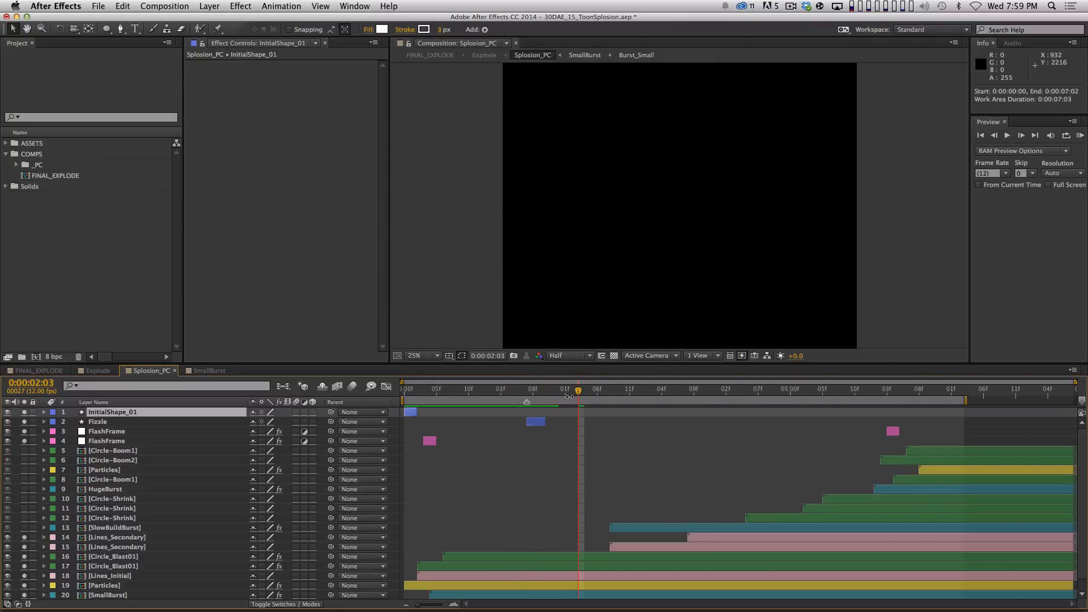
left_click_drag(568, 396, 553, 382)
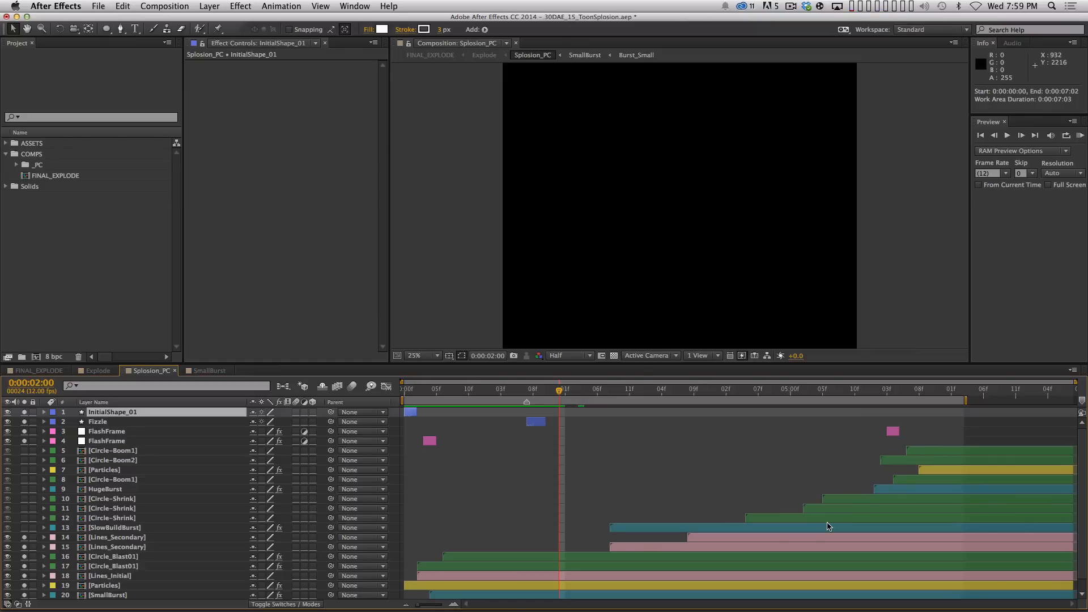
left_click_drag(517, 391, 593, 410)
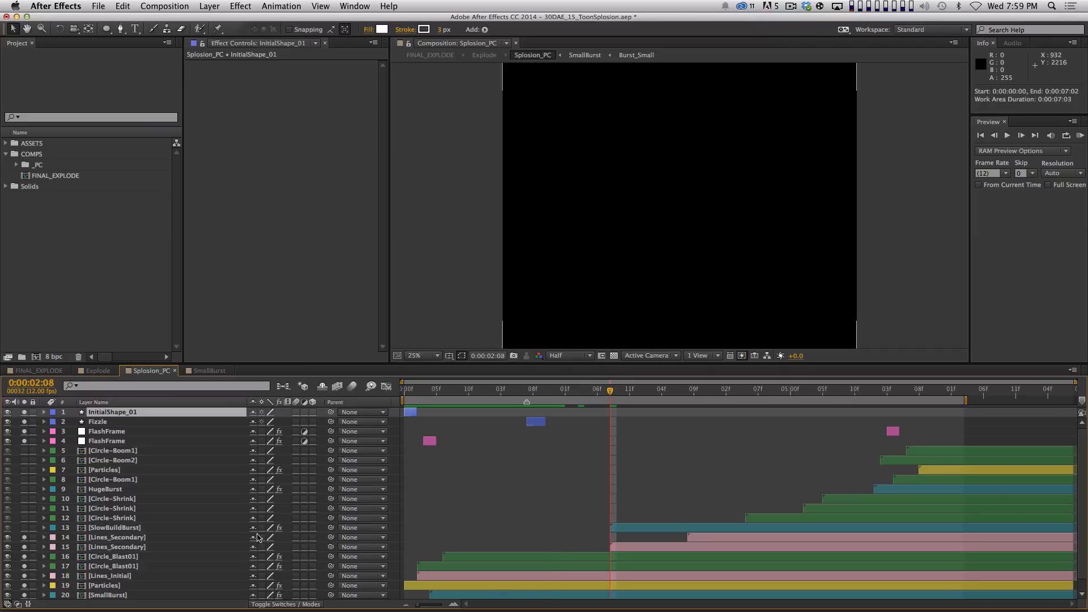
- Open the Lines_Secondary precomp from layer 14
left_click(149, 548)
double_click(143, 538)
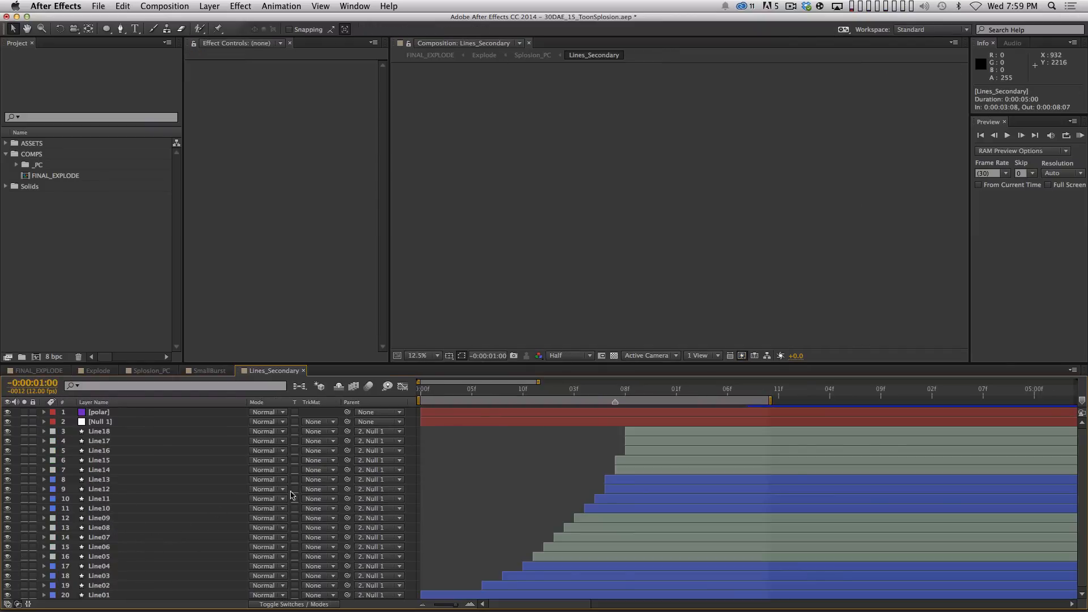
- RAM preview the Lines_Secondary animation from its first frame
key("space")
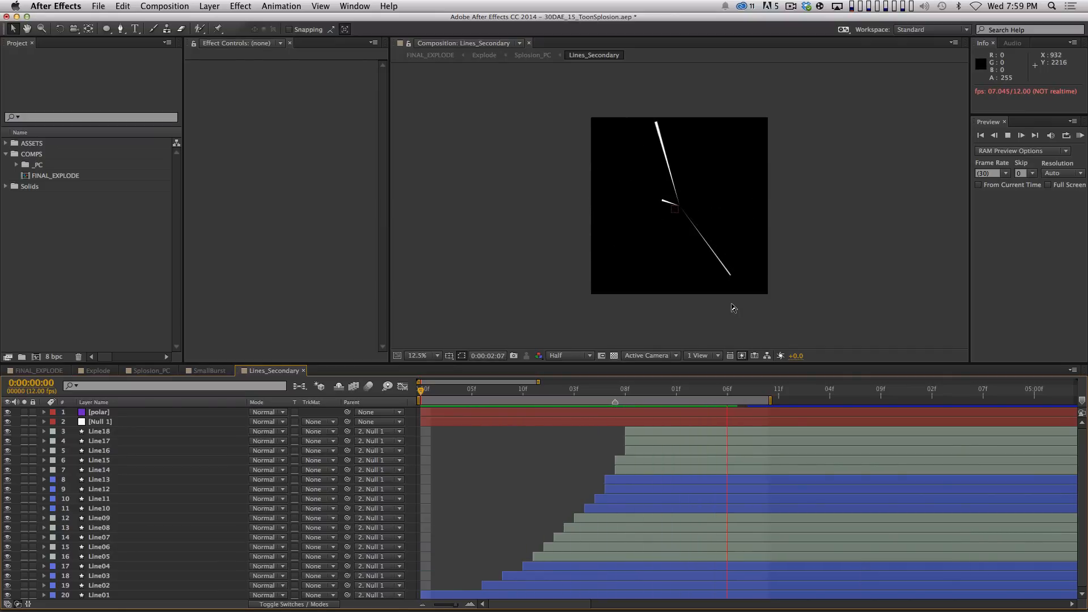
key("space")
key("space")
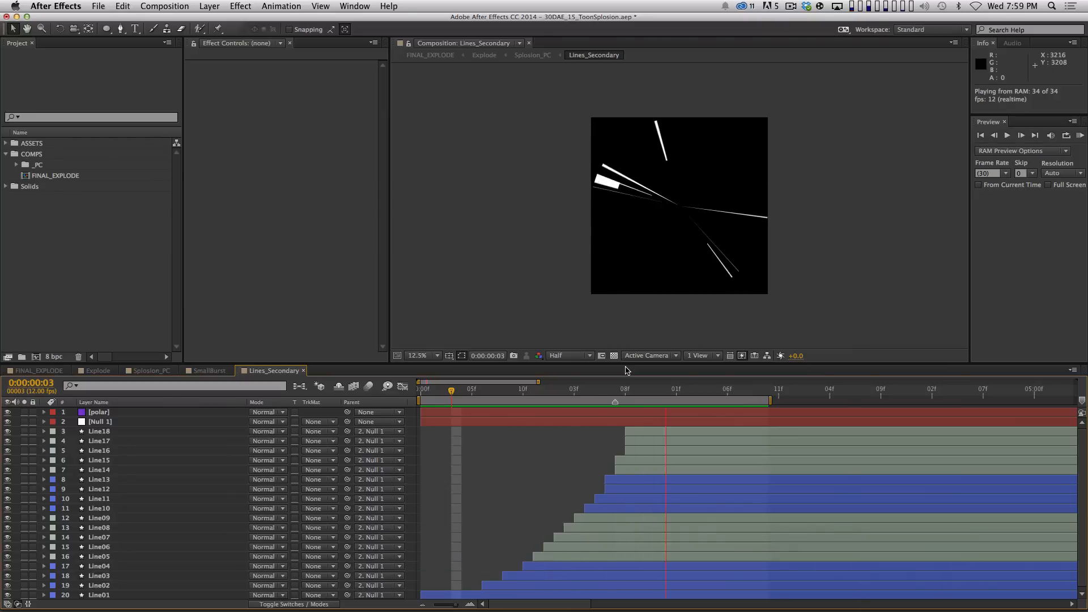
key("space")
scroll(480, 518, "down", 1)
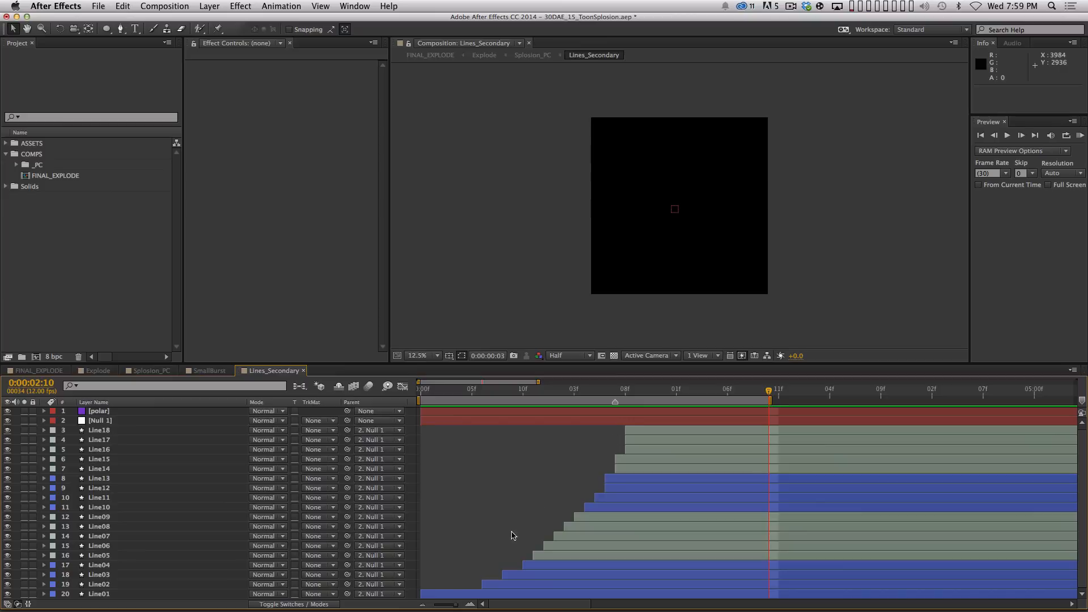
- Scrub through the radiating lines from the first frame to 0:00:01:10 and replay the RAM preview
left_click(417, 398)
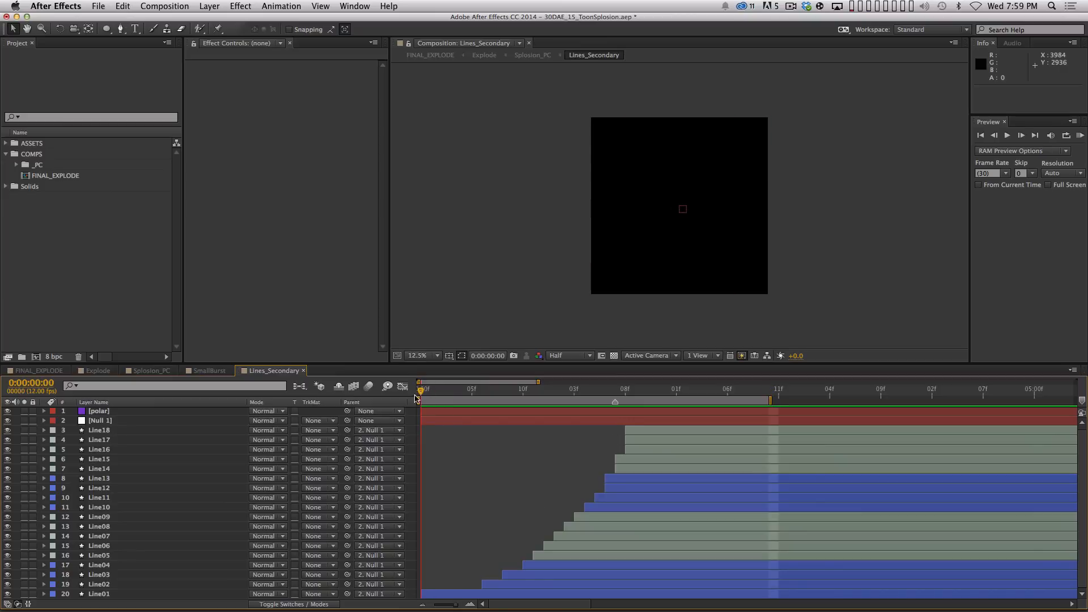
left_click_drag(469, 401, 638, 426)
key("KP_0")
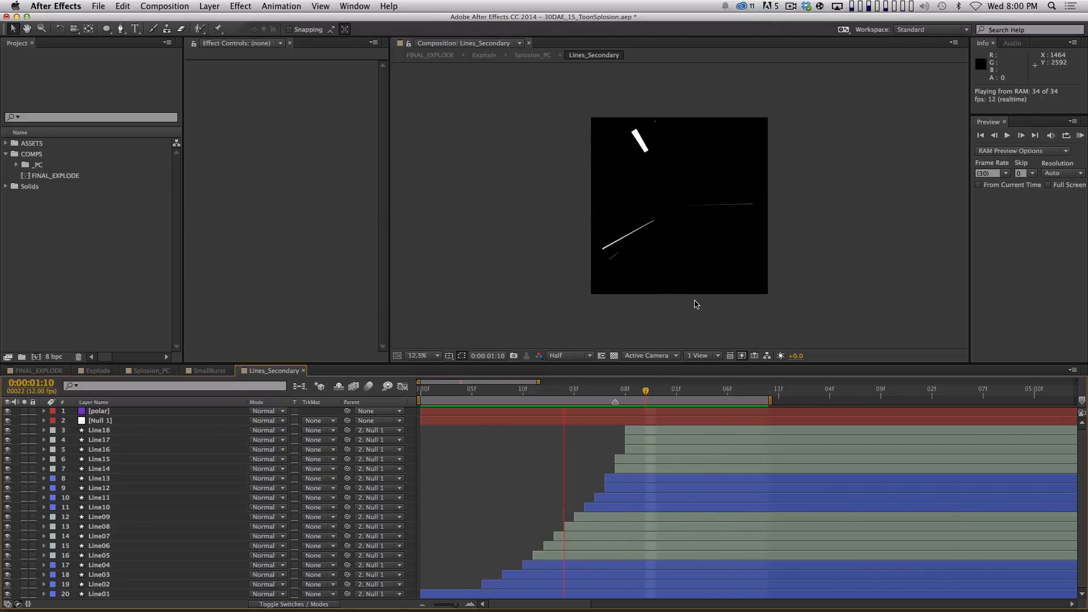
key("space")
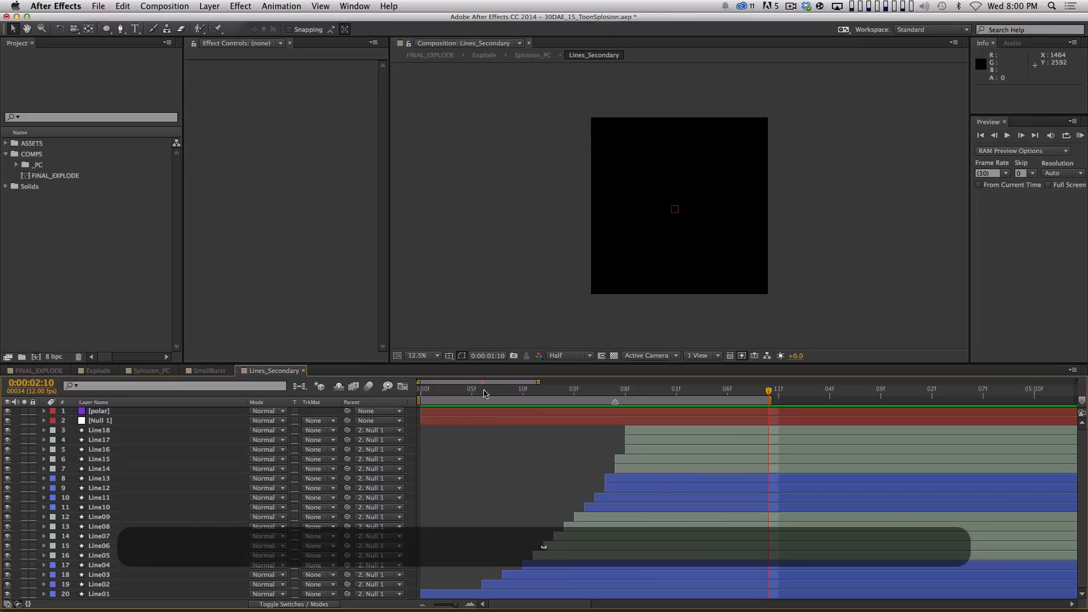
- Hide the polar adjustment layer and RAM preview the straight lines without the polar distortion
left_click(8, 411)
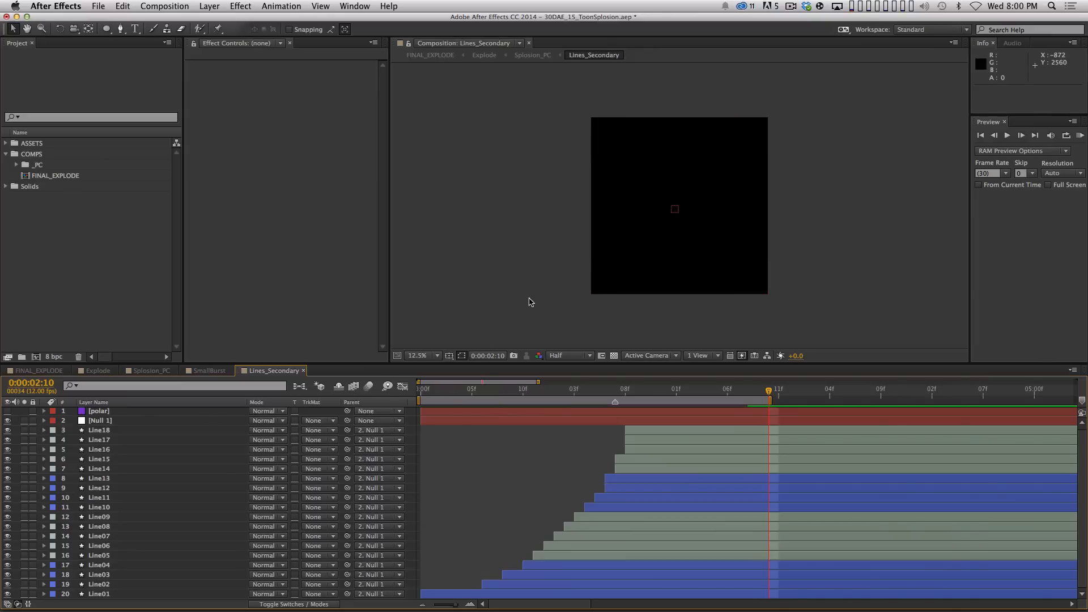
key("KP_0")
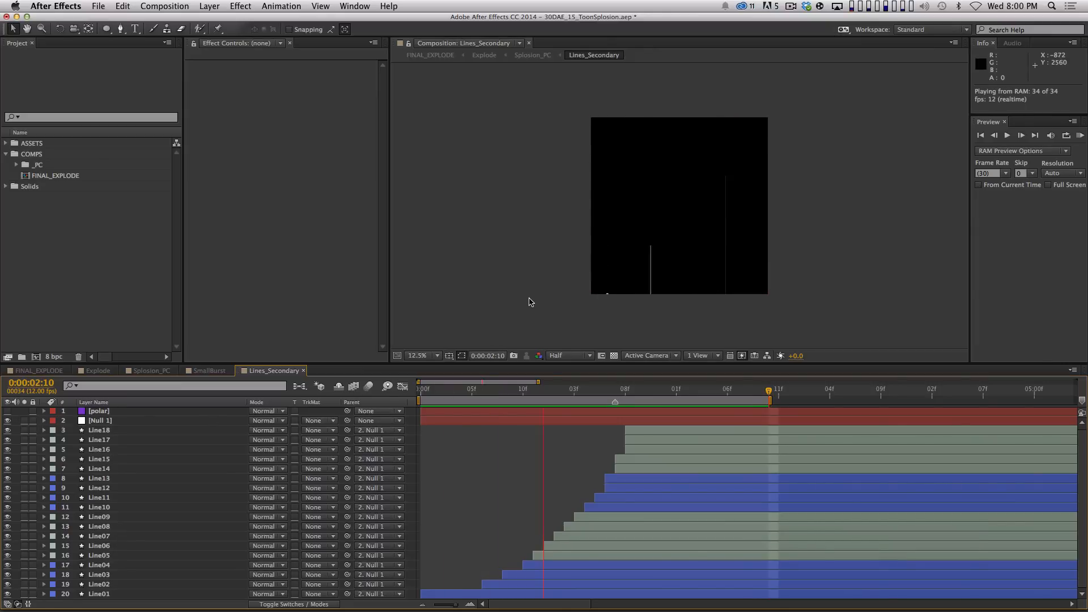
key("space")
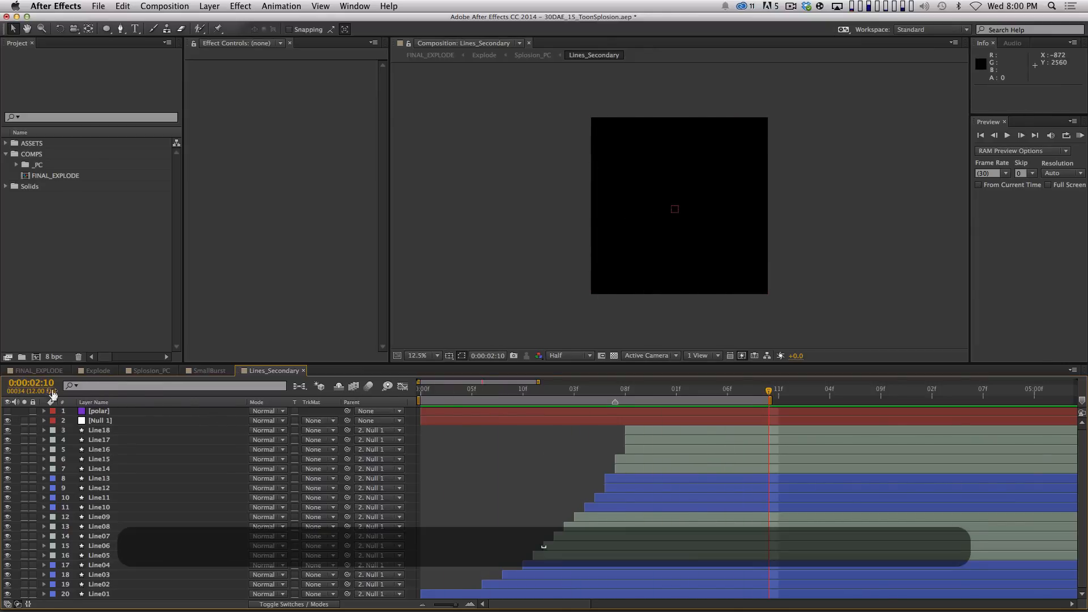
- Inspect Line01's Y Position curve in the Graph Editor, return to the layer bars and show the polar layer again
left_click(191, 594)
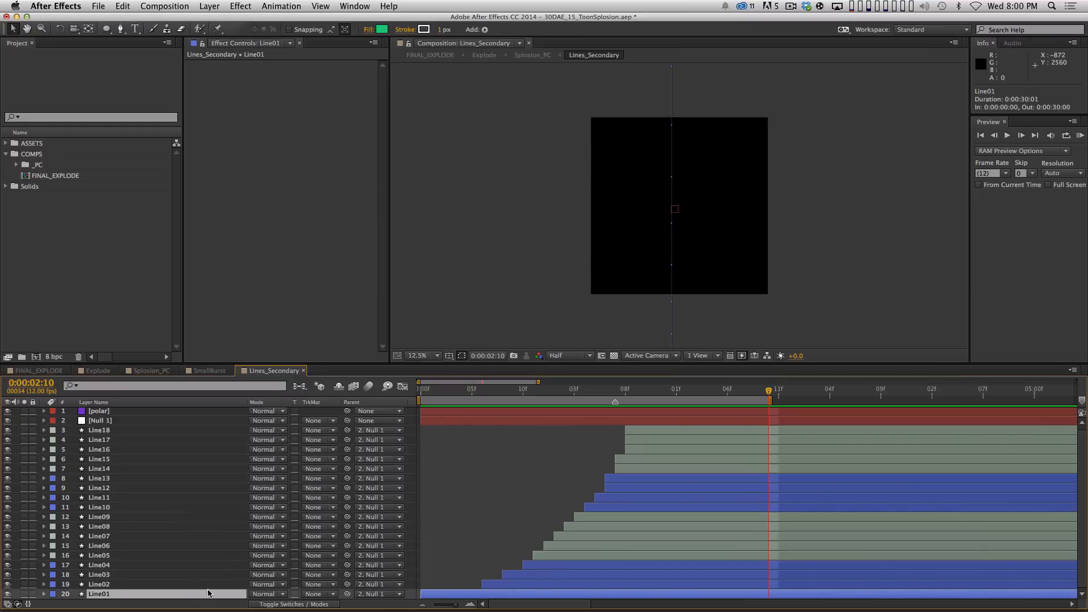
key("u")
left_click(402, 386)
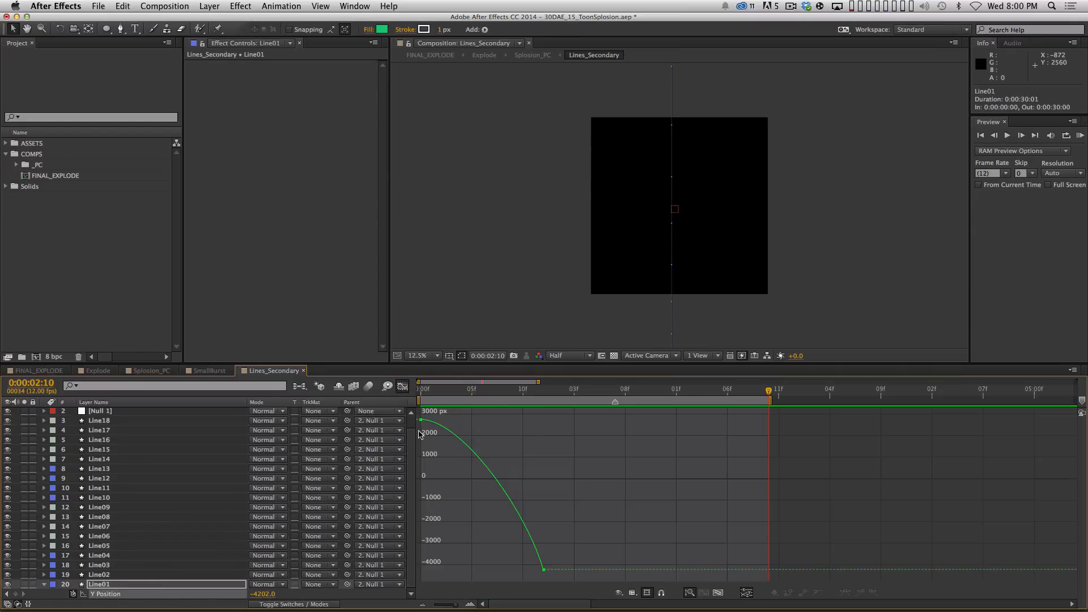
mouse_move(541, 576)
left_click(402, 386)
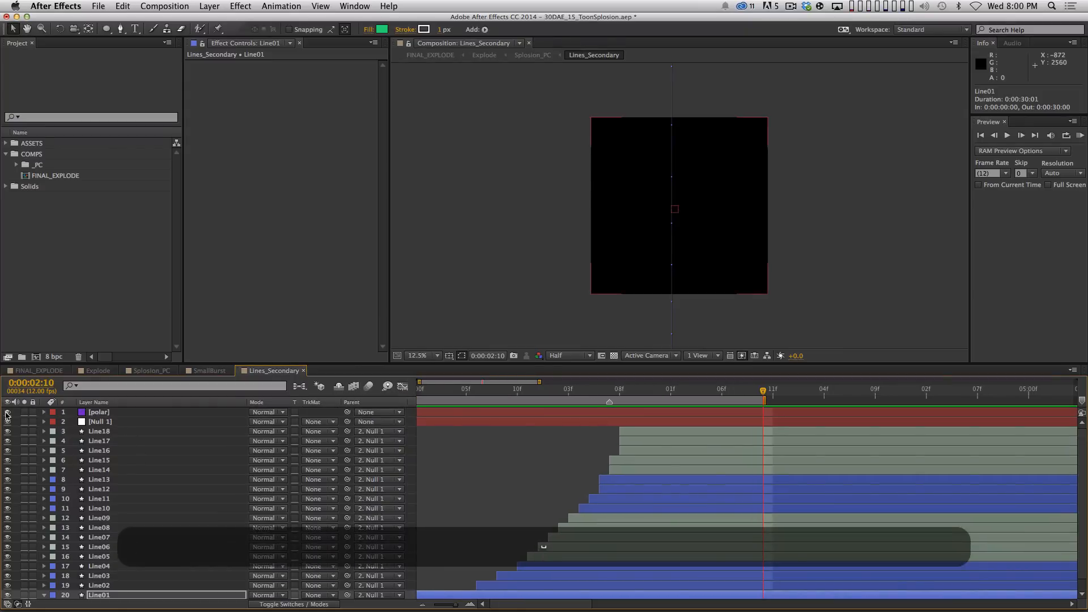
- Close the Lines_Secondary and SmallBurst comps and scrub Splosion_PC to 0:00:04:00
key("super+w")
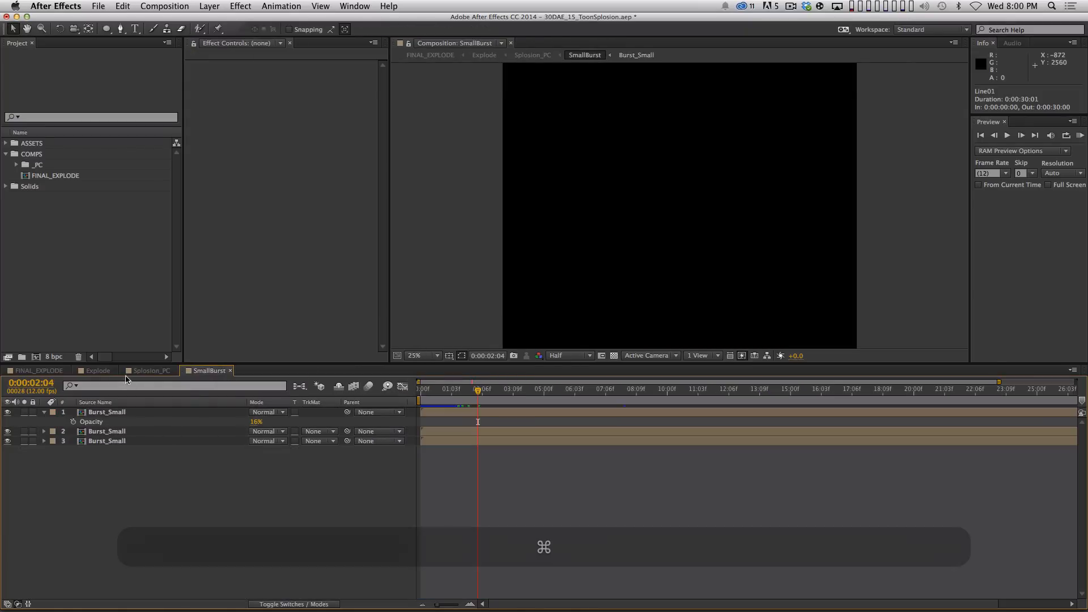
key("super+w")
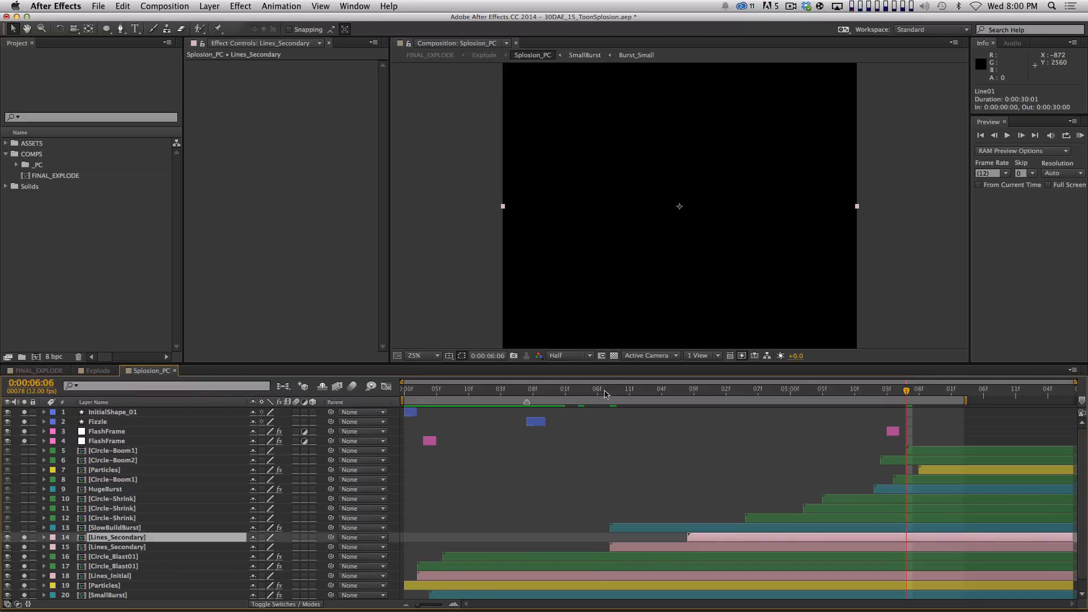
left_click_drag(607, 391, 713, 390)
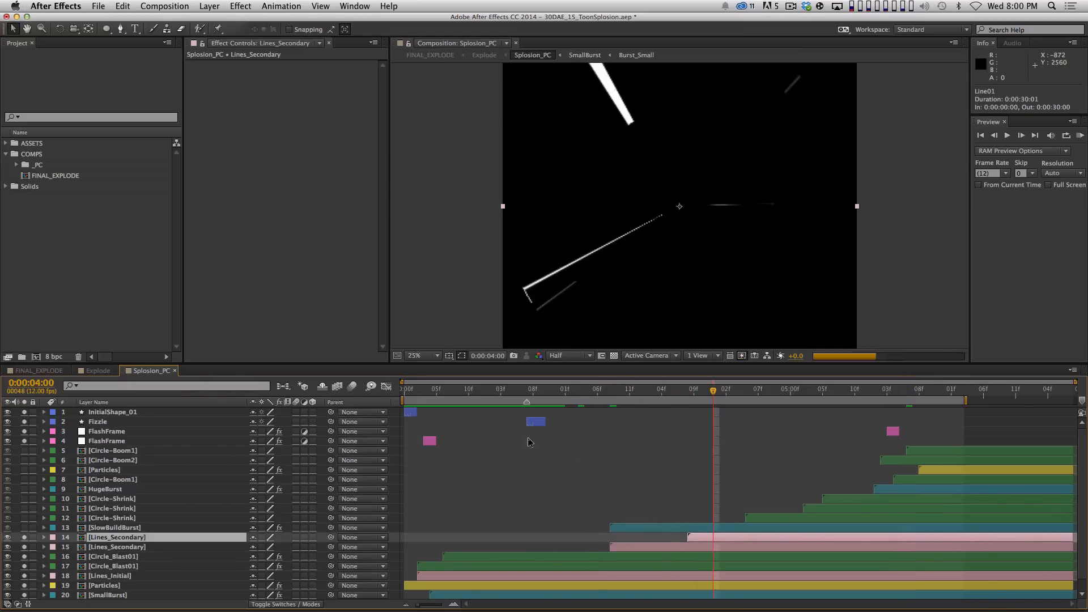
- Solo the SlowBuildBurst layer along with the other soloed layers and preview the build-up from 0:00:02:07
left_click(113, 530)
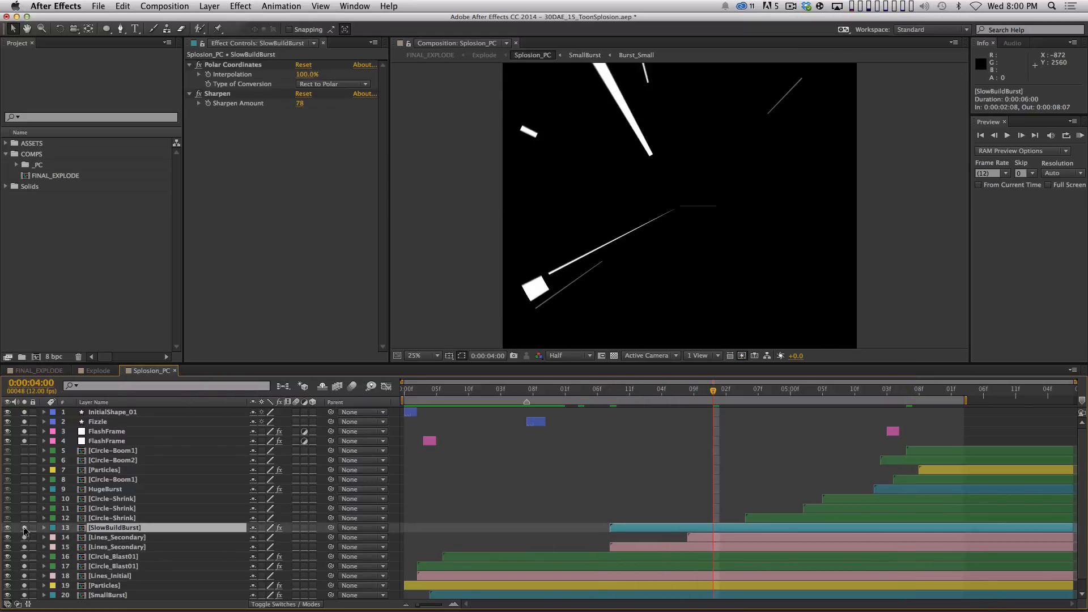
left_click(24, 529)
key("space")
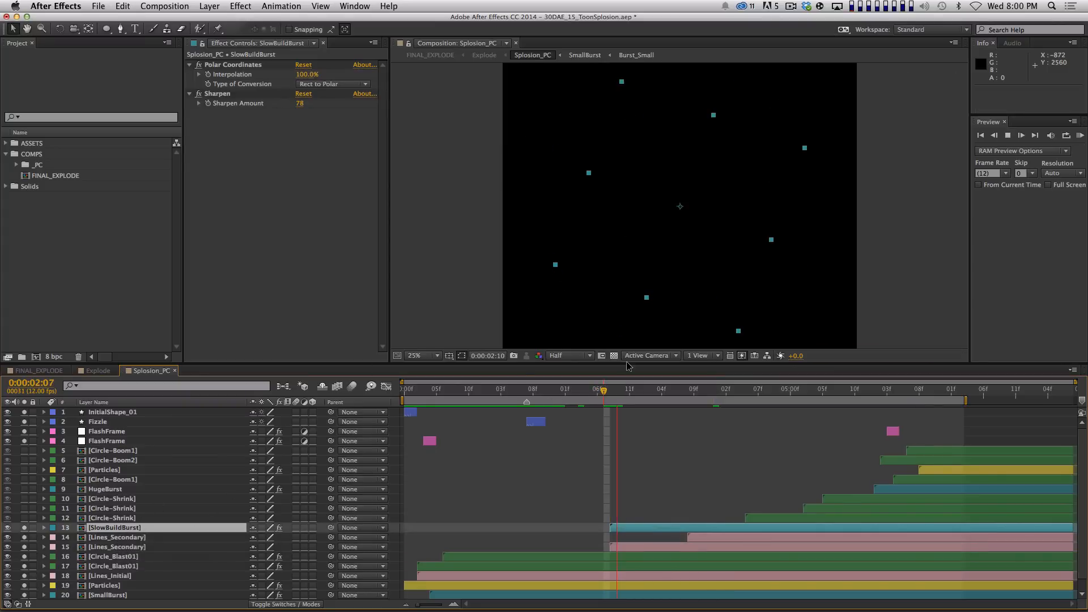
key("super+shift+a")
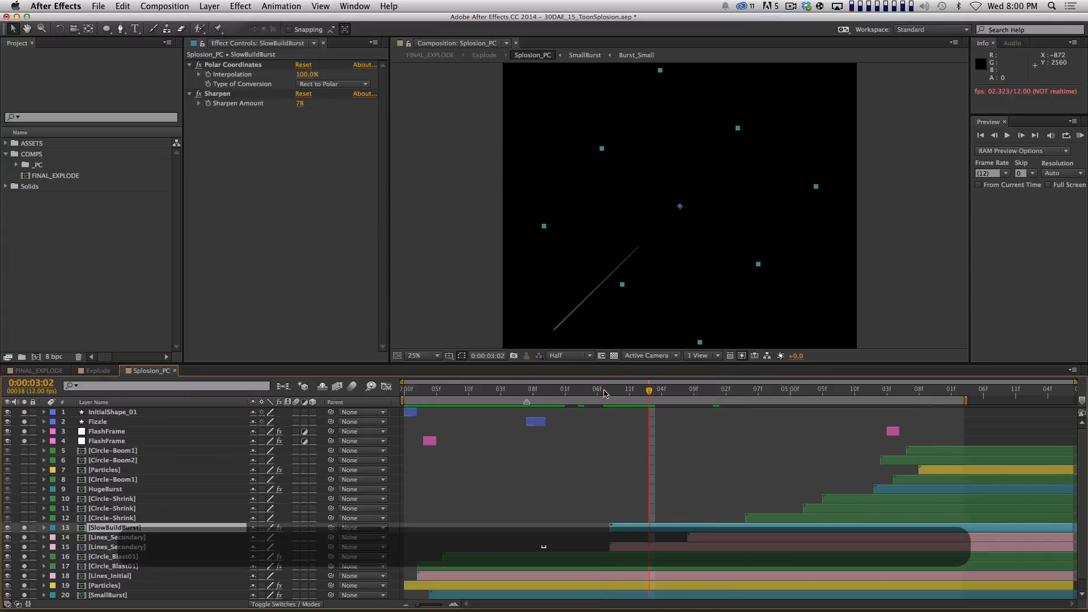
key("space")
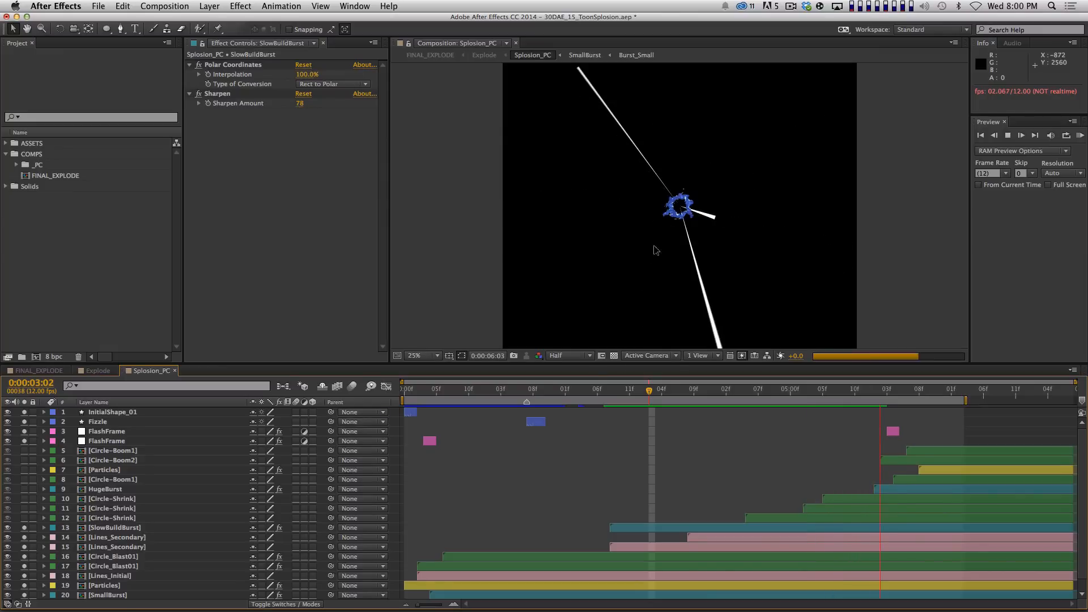
left_click_drag(627, 390, 603, 391)
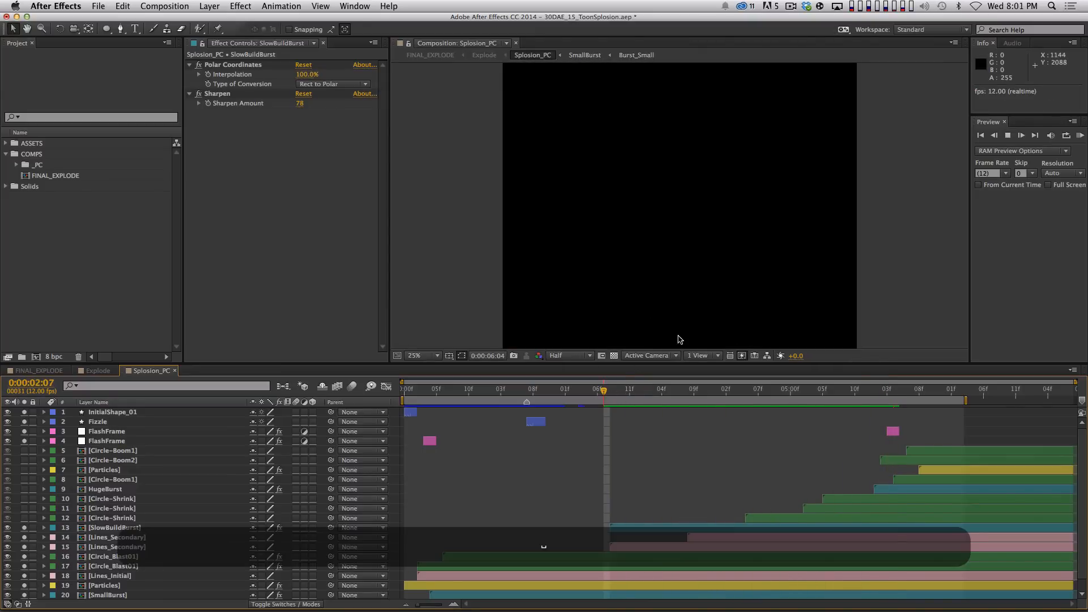
- Open the SlowBuildBurst precomp and scrub to 0:00:03:11
double_click(133, 528)
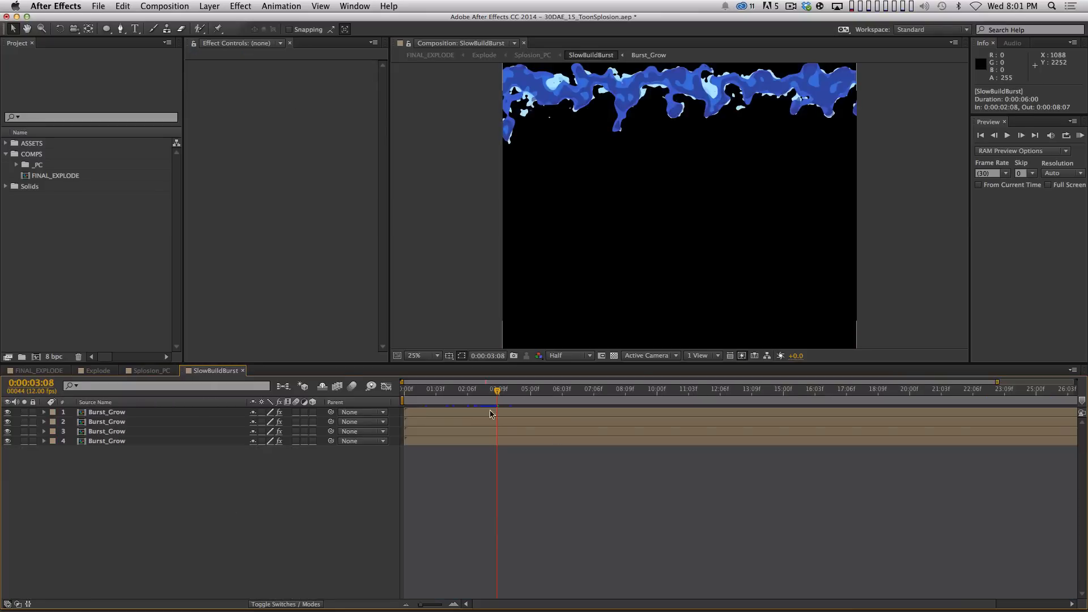
left_click_drag(438, 393, 504, 392)
left_click(162, 442)
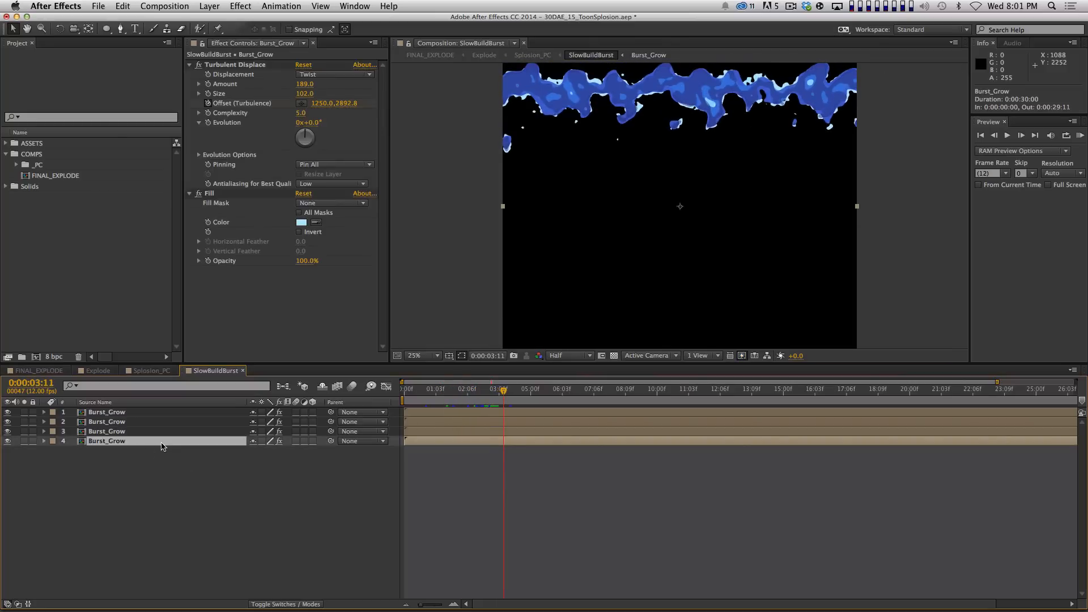
left_click(40, 459)
- Solo Burst_Grow layers 4 and 3 one after the other and check each one's Turbulent Displace and Fill effects
left_click(24, 441)
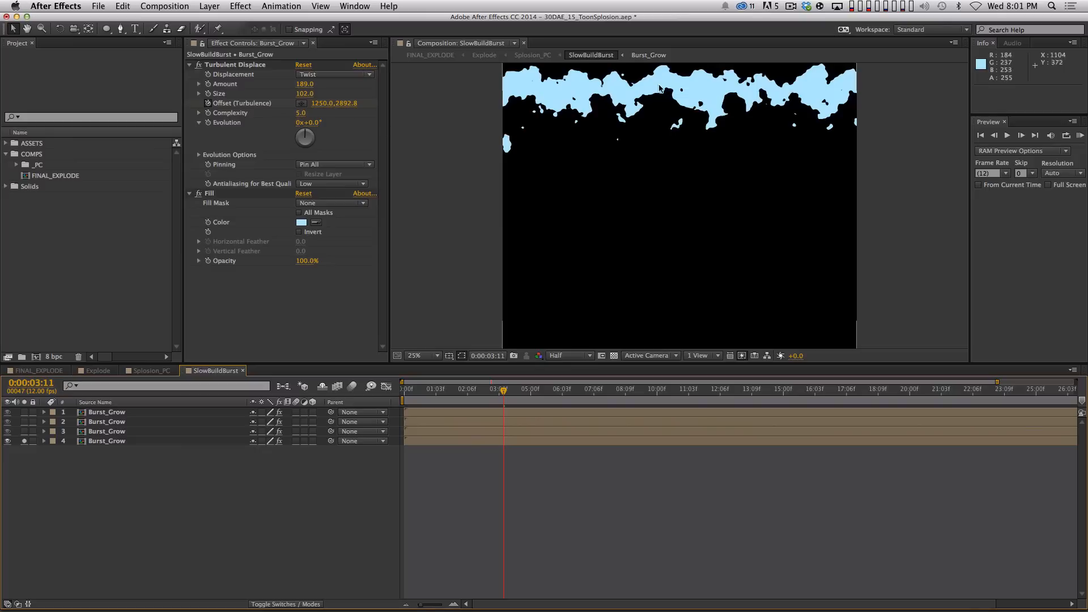
left_click(111, 444)
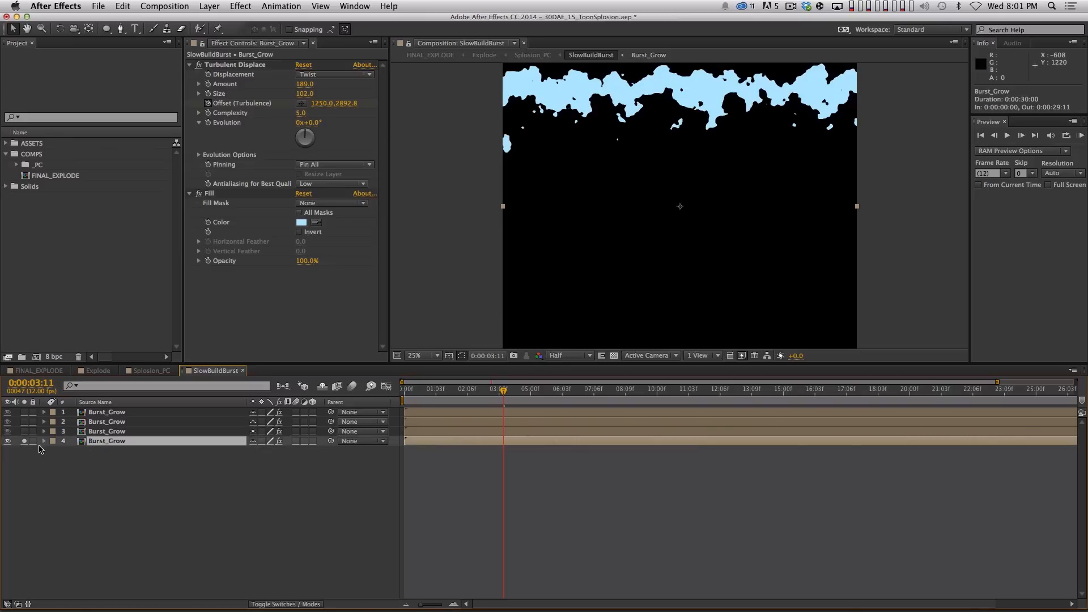
left_click(24, 431)
left_click(124, 432)
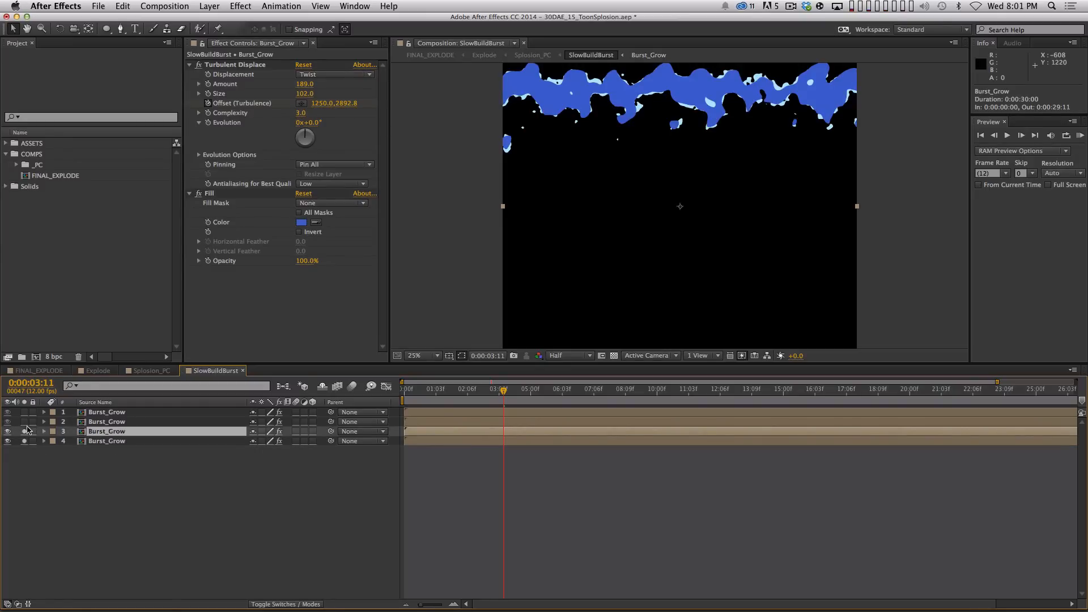
- Add Burst_Grow layers 2 and 1 to the solo and examine their Simple Choker, Turbulent Displace and Fill effects
left_click(25, 422)
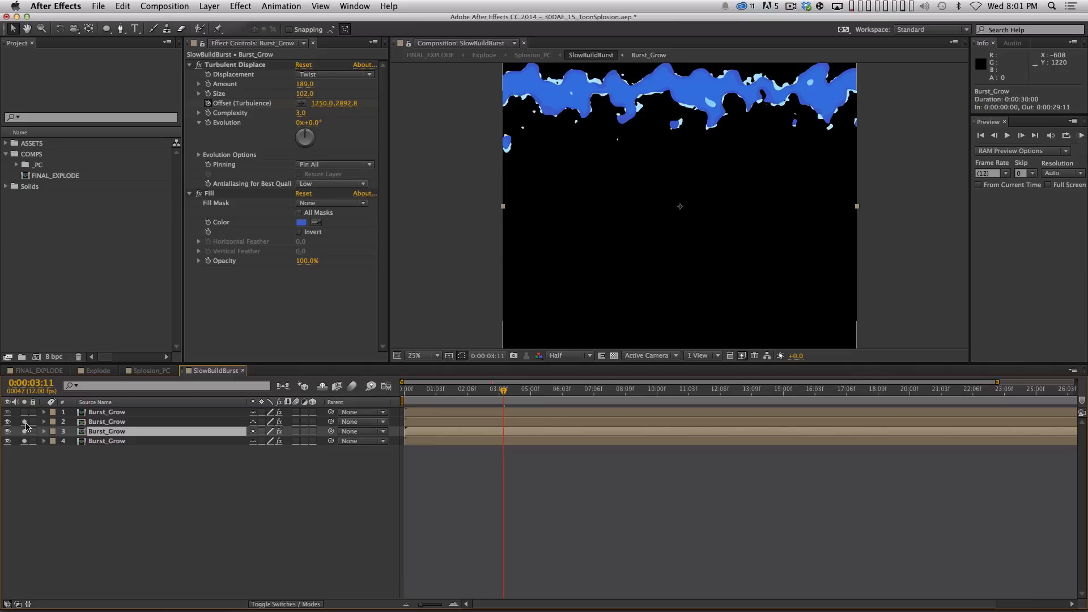
left_click(115, 423)
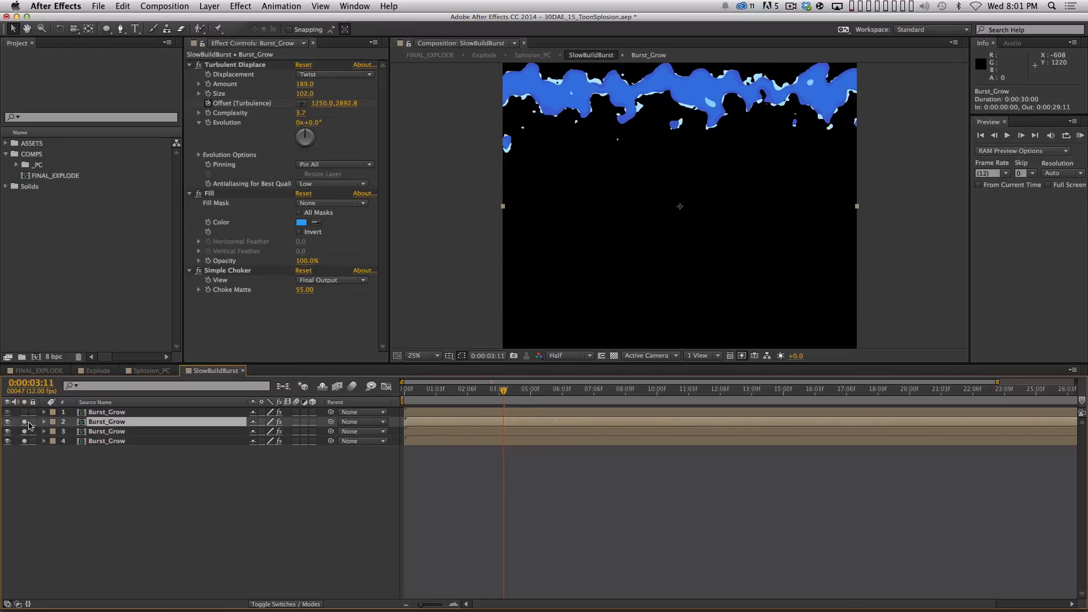
left_click_drag(114, 466, 107, 441)
left_click(146, 498)
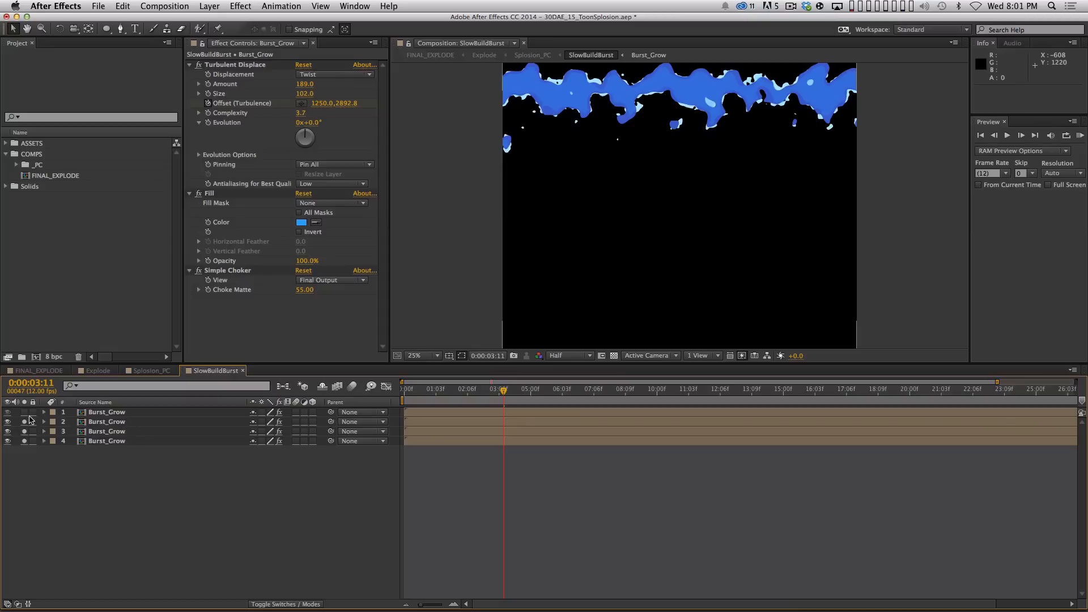
left_click(24, 412)
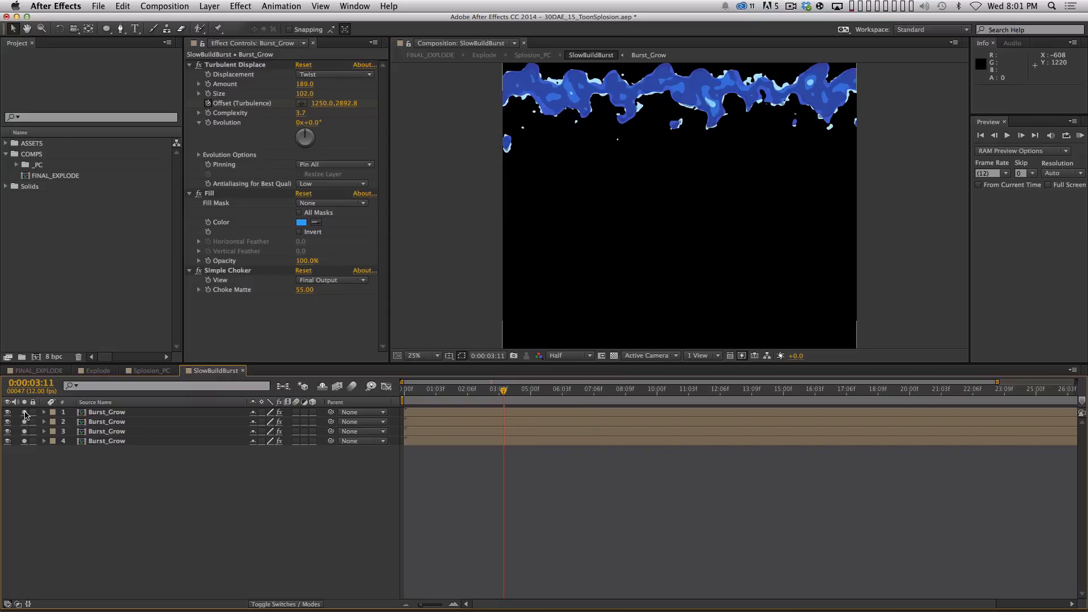
left_click(129, 413)
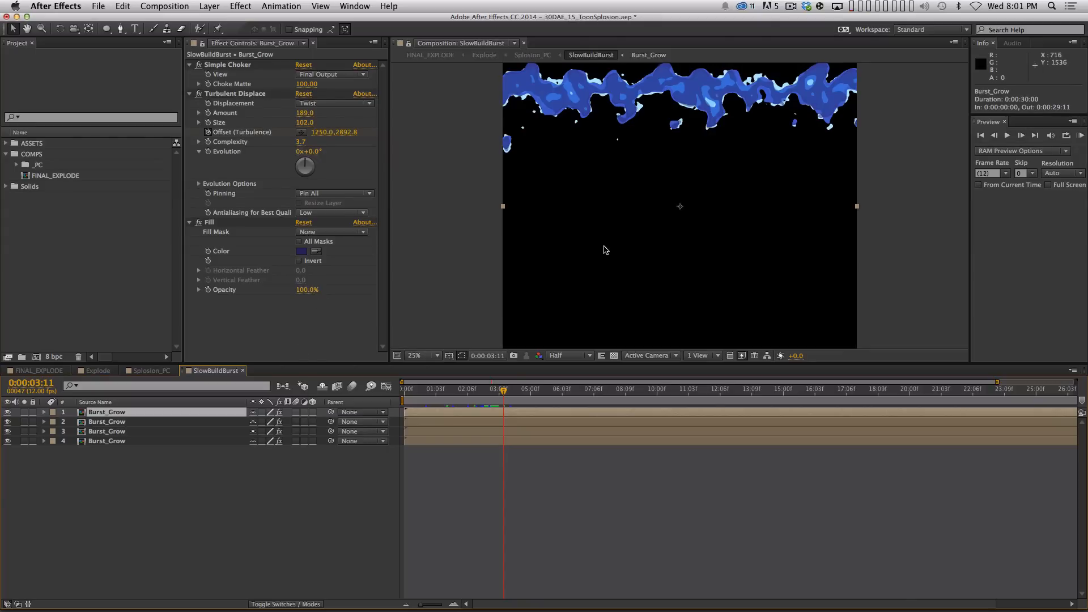
- Compare the effect settings of all four Burst_Grow layers, from layer 4 up to layer 1
left_click(107, 441)
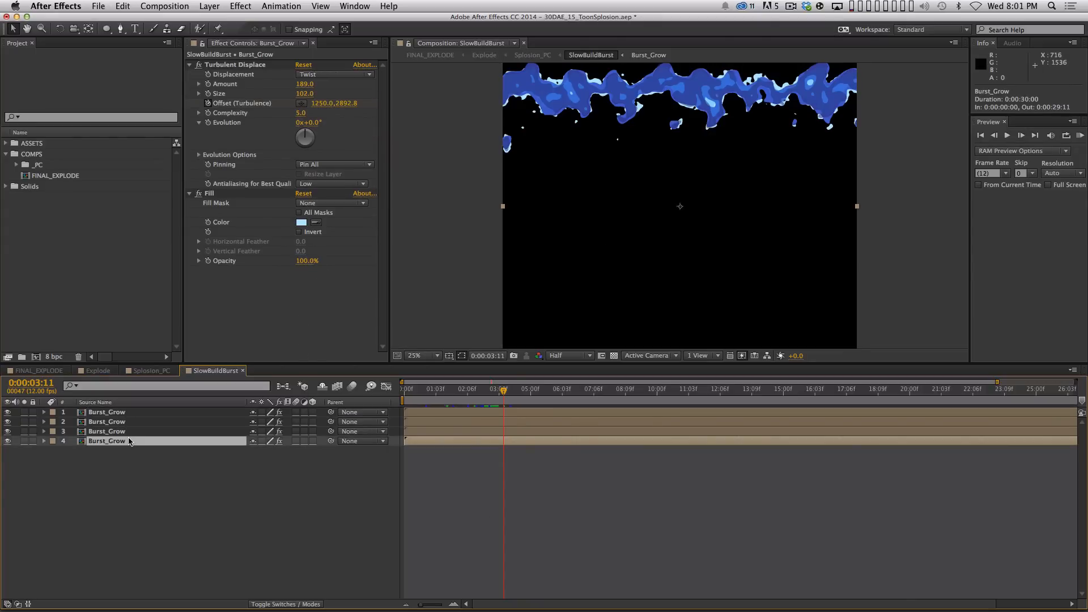
left_click(124, 431)
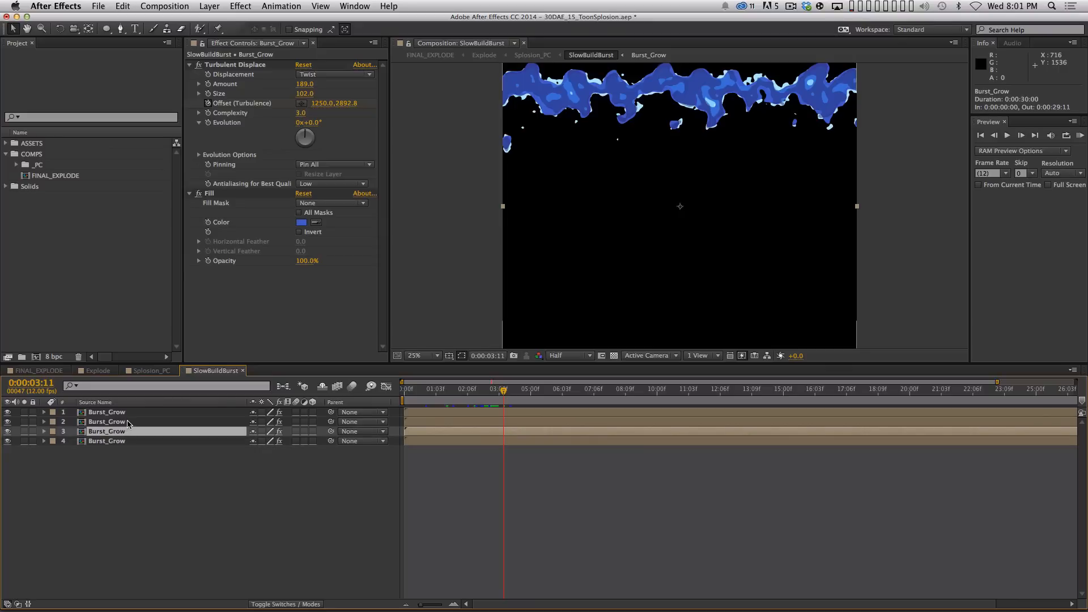
left_click(128, 423)
left_click(130, 413)
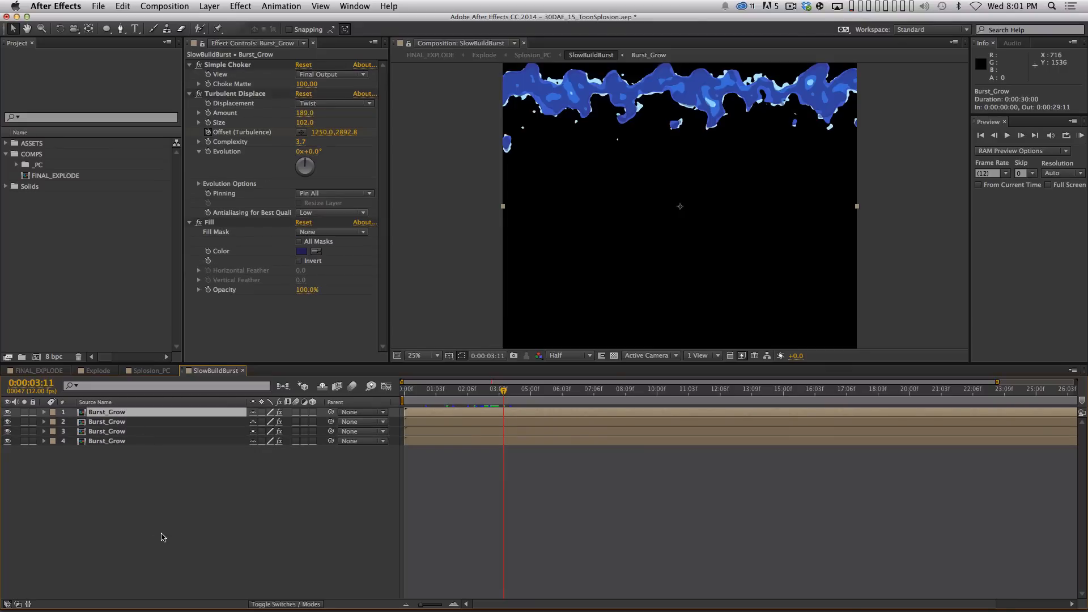
- Preview SlowBuildBurst from the first frame, then scrub to 0:00:04:09 and deselect the layer
key("KP_0")
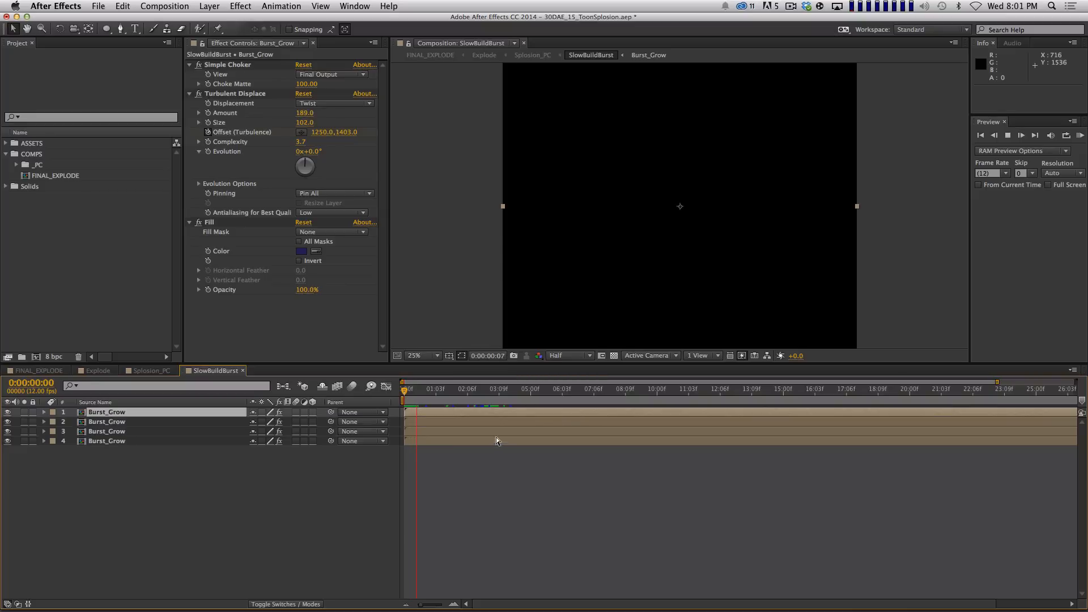
key("space")
left_click_drag(430, 395, 527, 394)
left_click(189, 512)
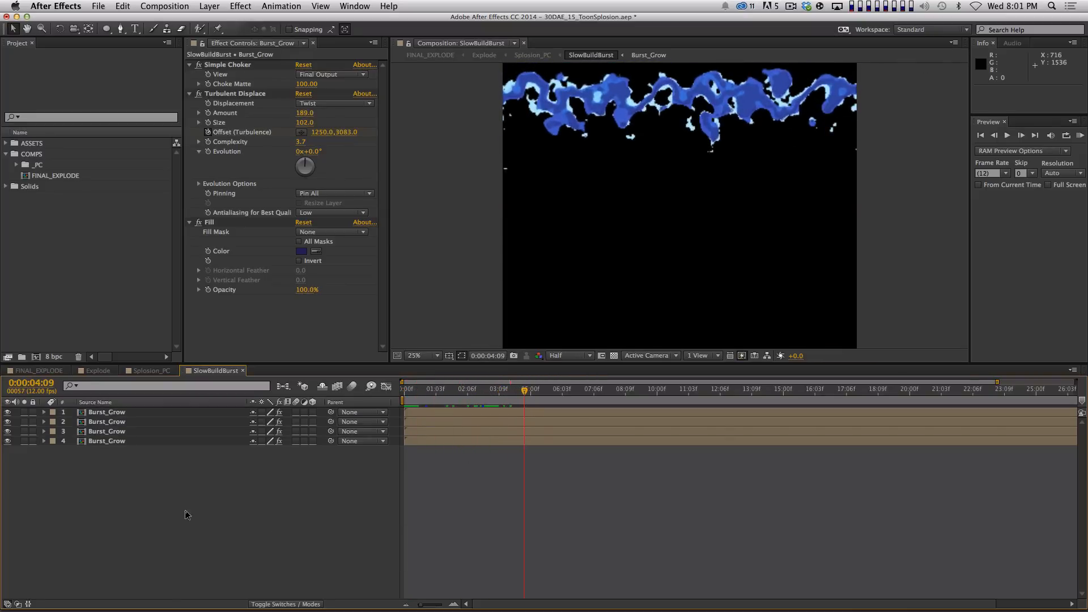
- Open the Burst_Grow precomp from layer 4 and preview it from the first frame with the view fitted to the window
double_click(126, 441)
key("Home")
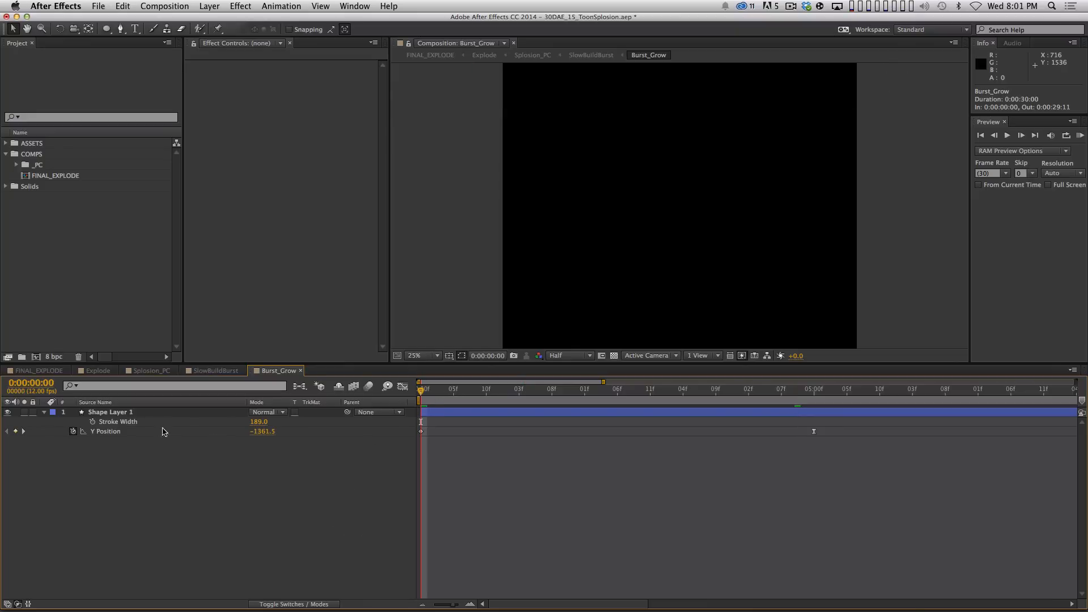
key("space")
left_click(420, 355)
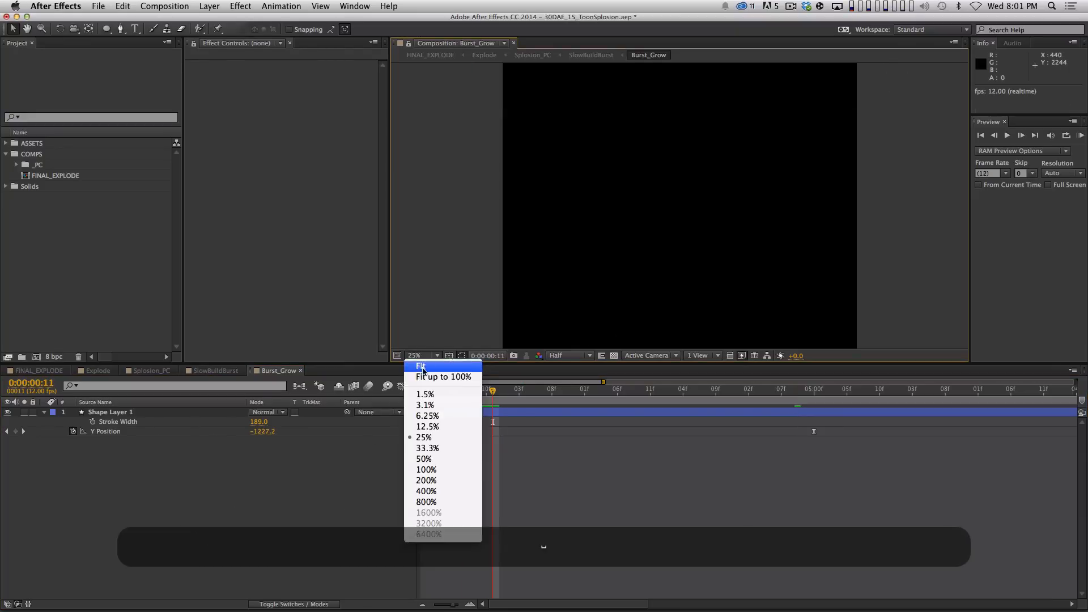
left_click(421, 367)
key("space")
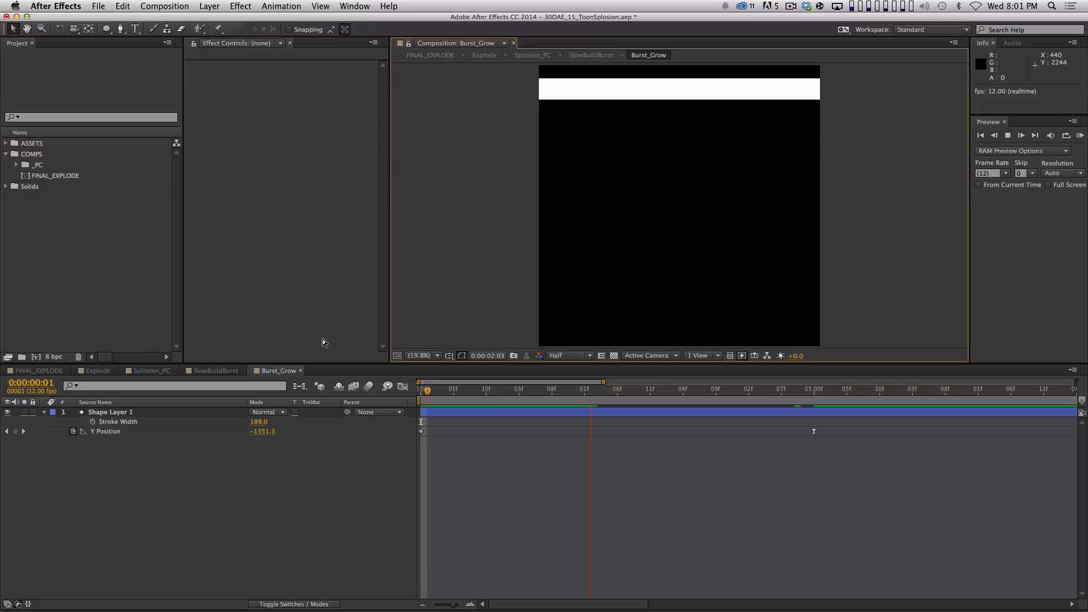
key("space")
- Examine the Y Position curve of Shape Layer 1 in the Graph Editor, then close Burst_Grow
left_click(398, 493)
left_click(169, 432)
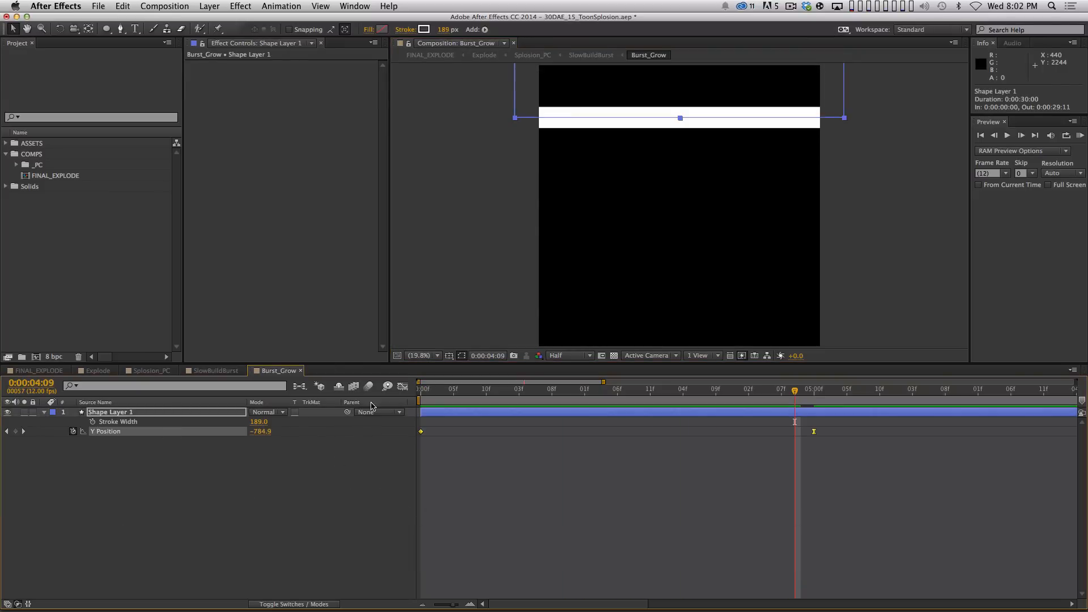
left_click(403, 387)
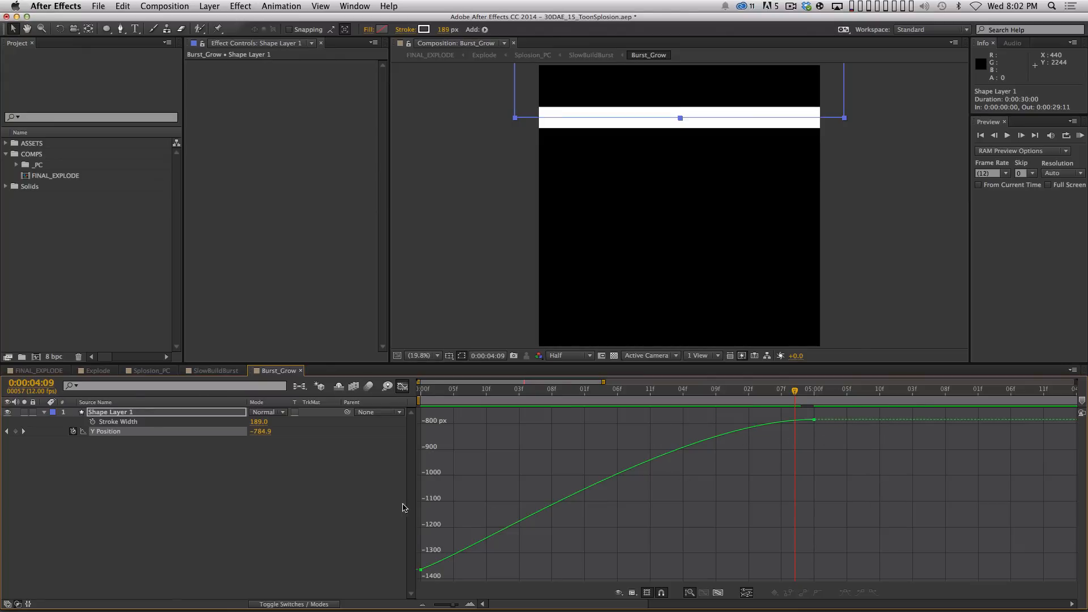
key("super+w")
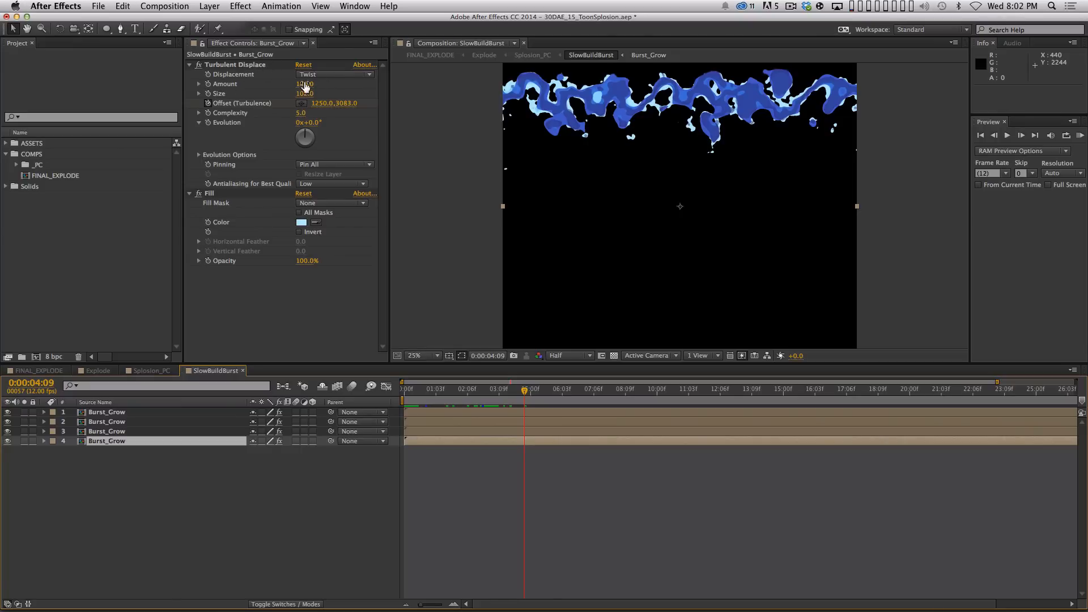
- Preview SlowBuildBurst from its first frame, rendering it as a RAM preview
key("Home")
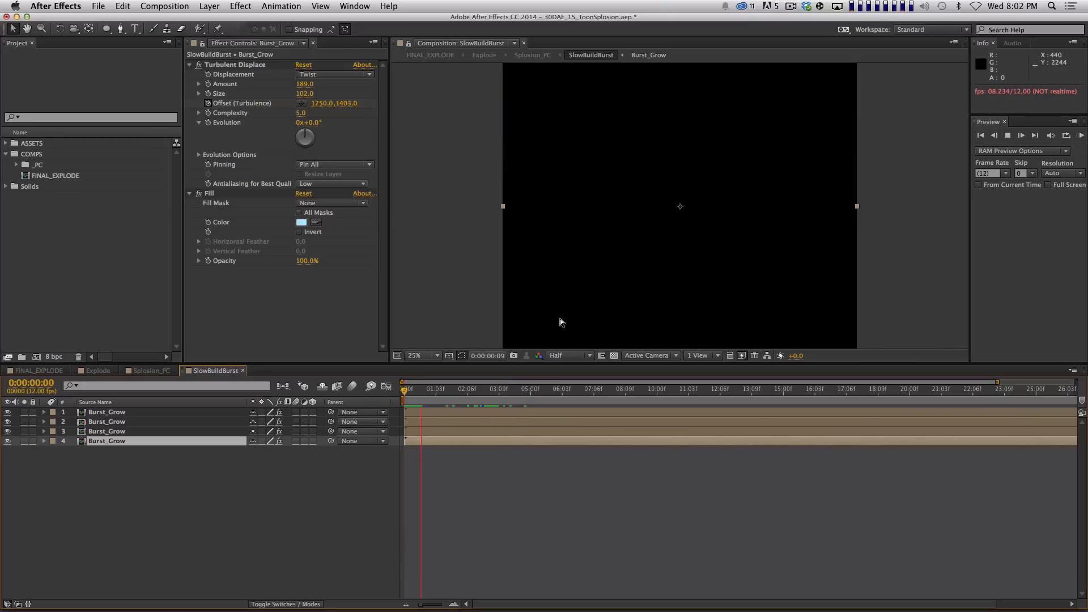
key("space")
key("KP_0")
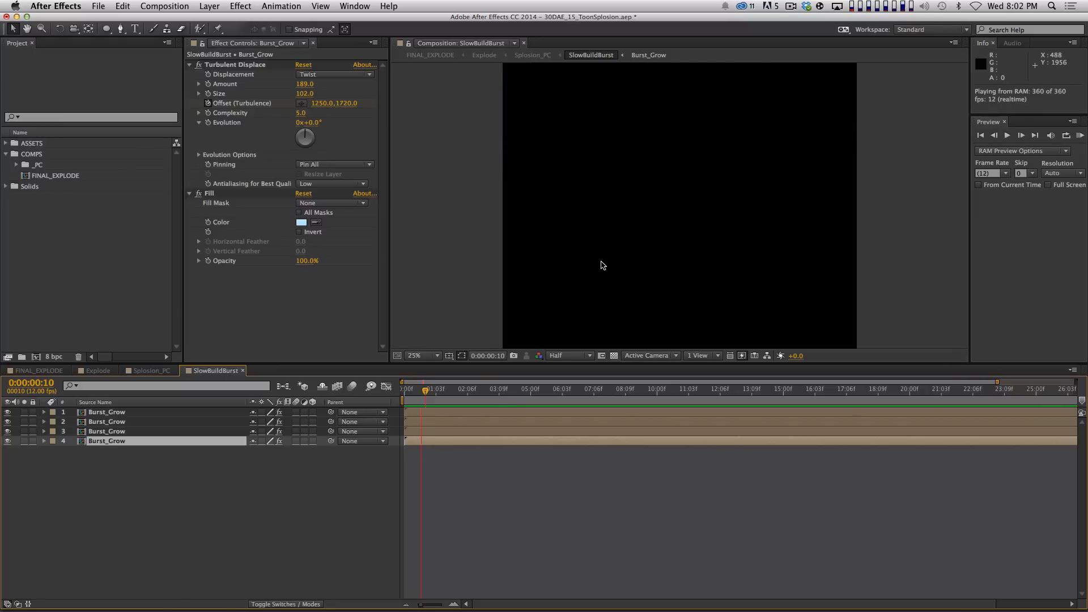
key("space")
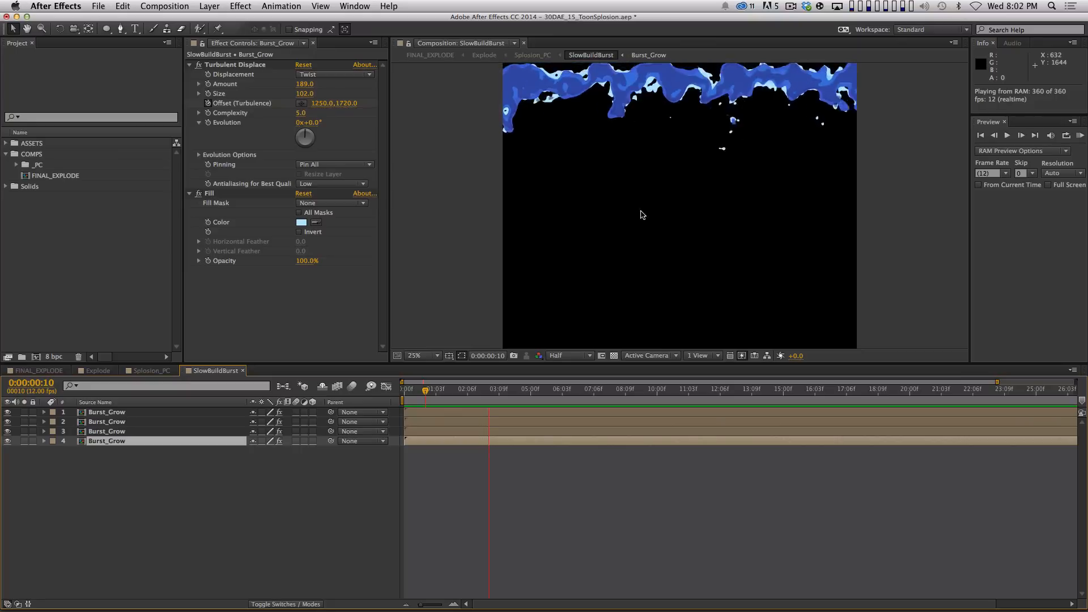
key("space")
- Replay SlowBuildBurst with the whole composition fitted in view, scrub to 0:00:02:04 and deselect layer 4
left_click(426, 354)
left_click(443, 377)
key("KP_0")
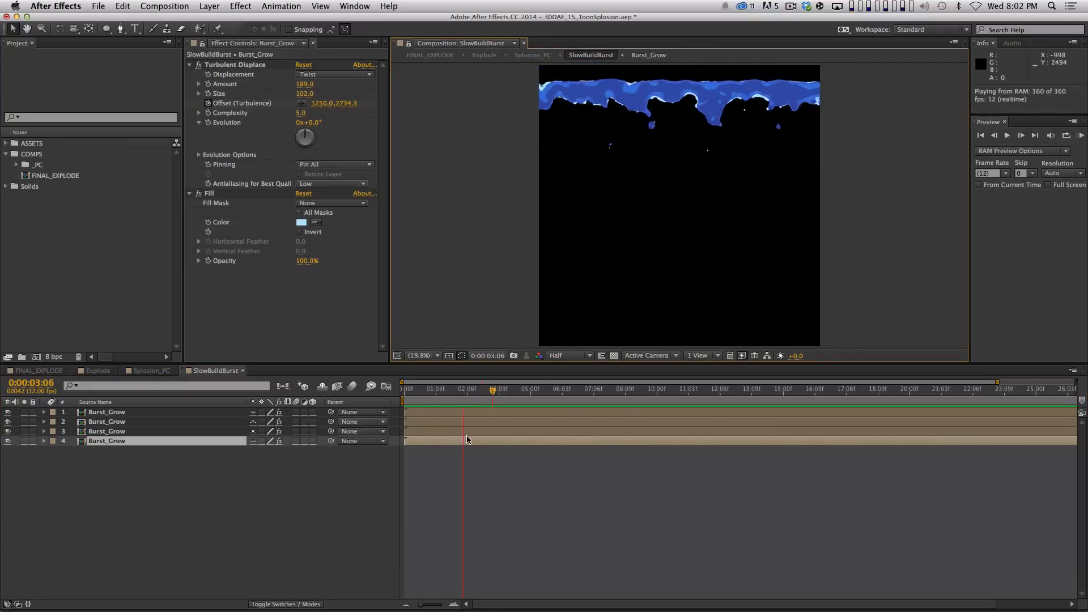
key("space")
left_click_drag(406, 390, 488, 391)
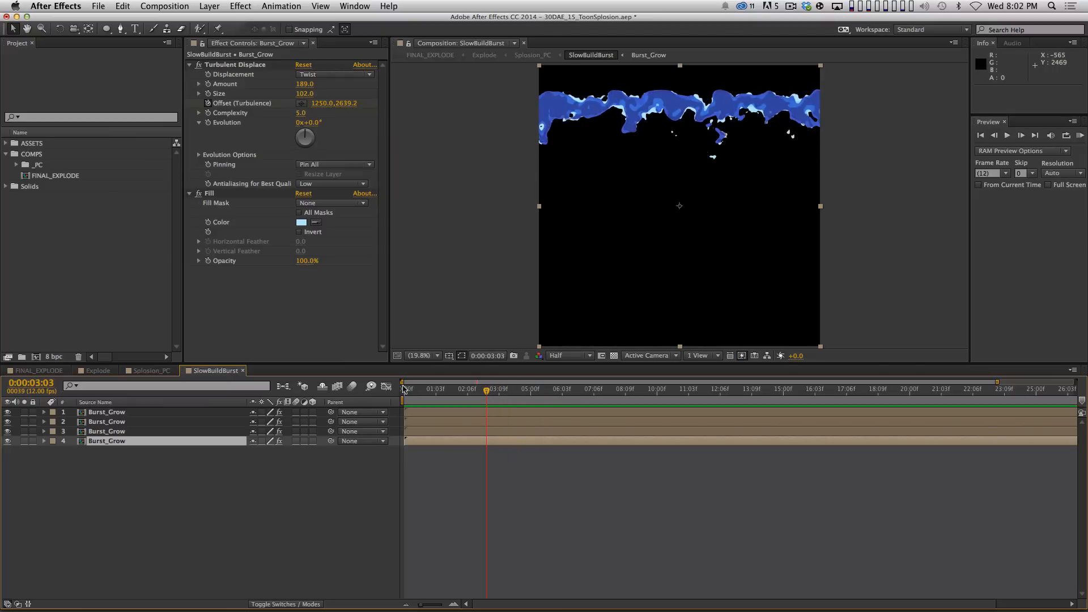
left_click_drag(404, 388, 463, 391)
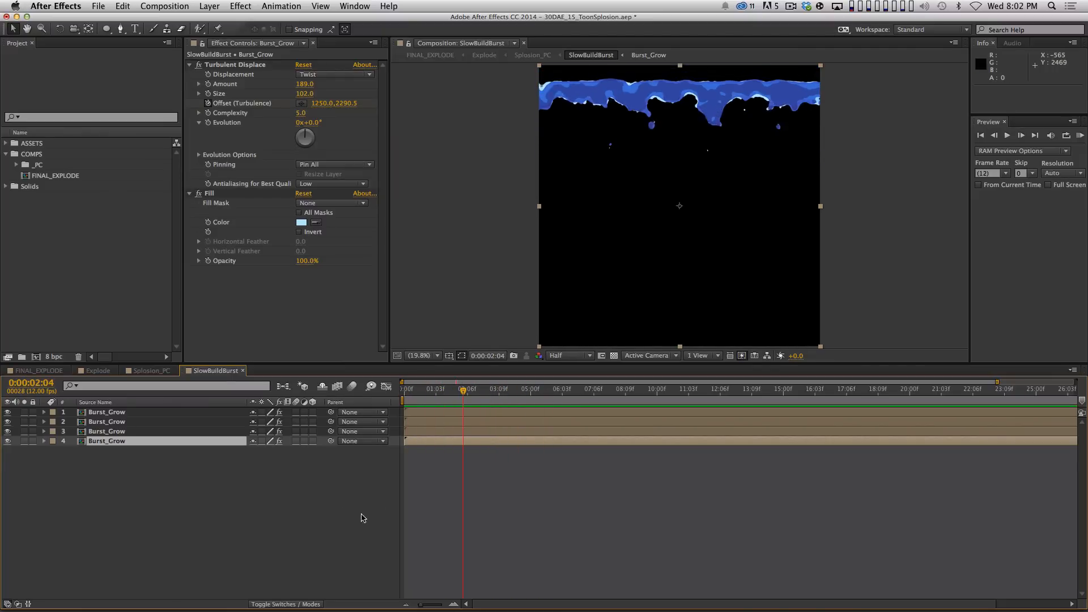
left_click(244, 543)
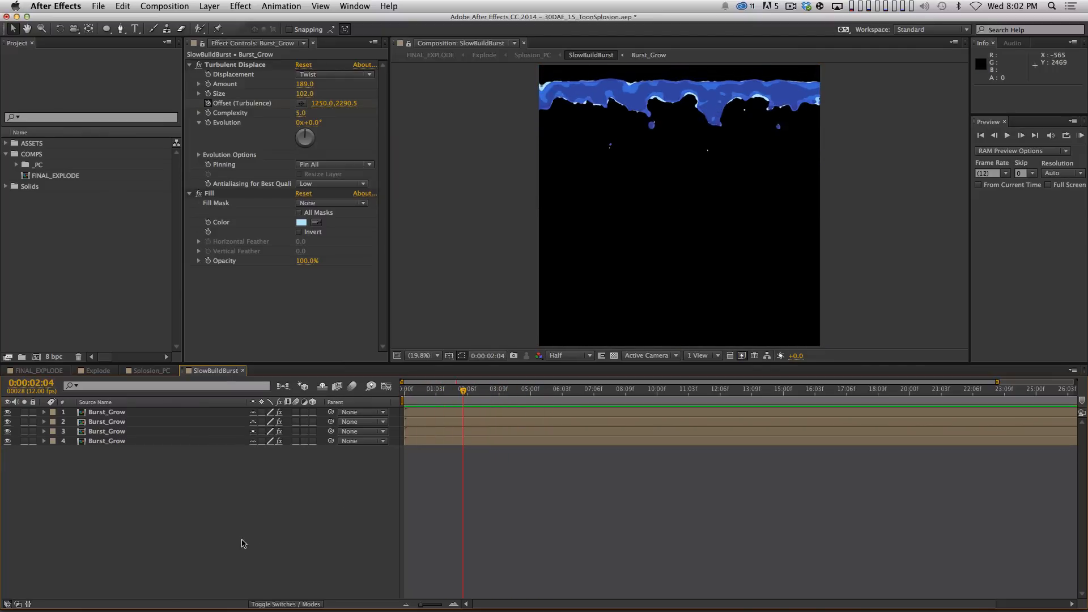
- Highlight the Turbulent Displace effect of layer 4, solo Burst_Grow layer 3 and scrub to 0:00:00:08
left_click(248, 65)
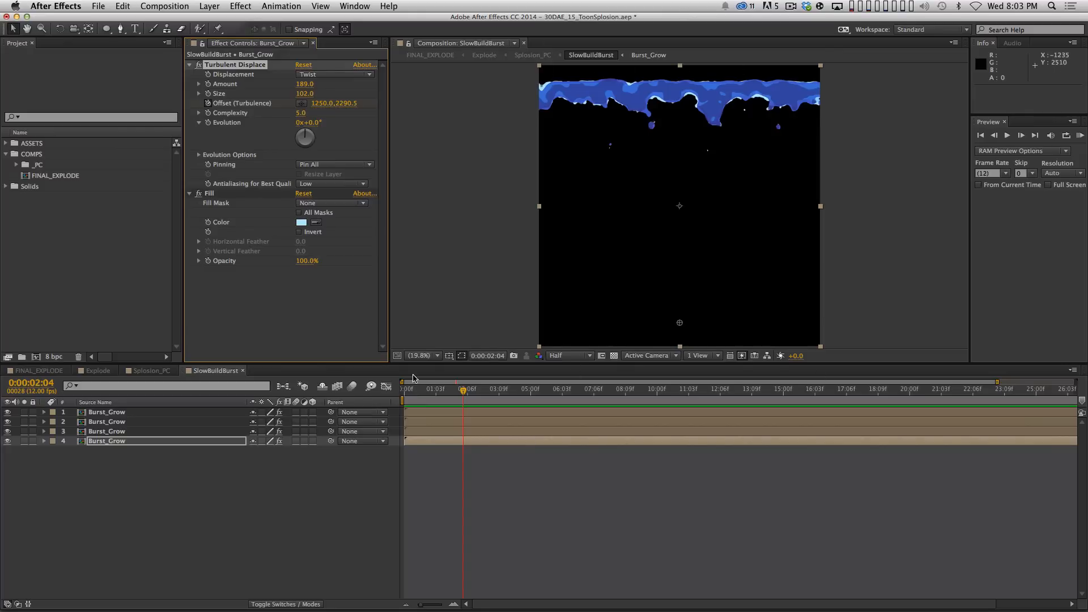
mouse_move(432, 390)
left_mouse_down()
mouse_move(409, 390)
mouse_move(431, 390)
left_mouse_up()
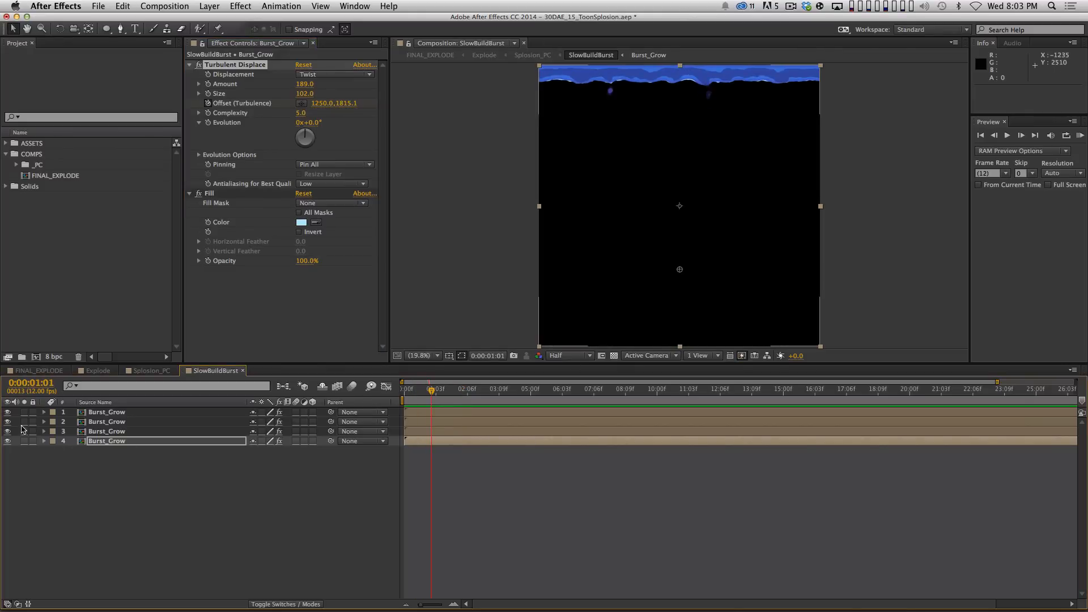
left_click(24, 431)
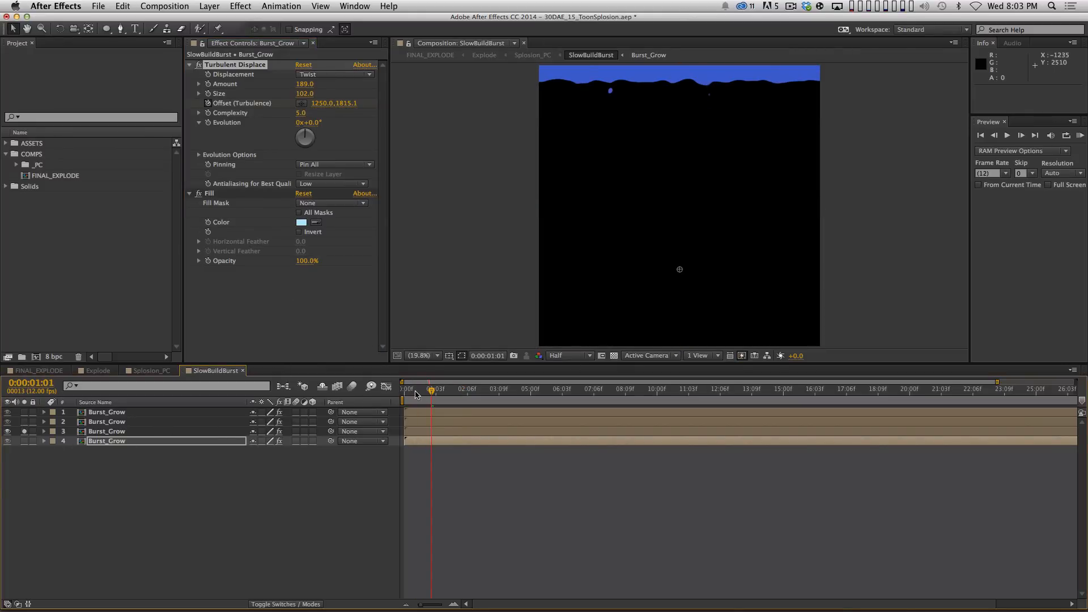
mouse_move(416, 394)
left_mouse_down()
mouse_move(403, 391)
mouse_move(421, 391)
left_mouse_up()
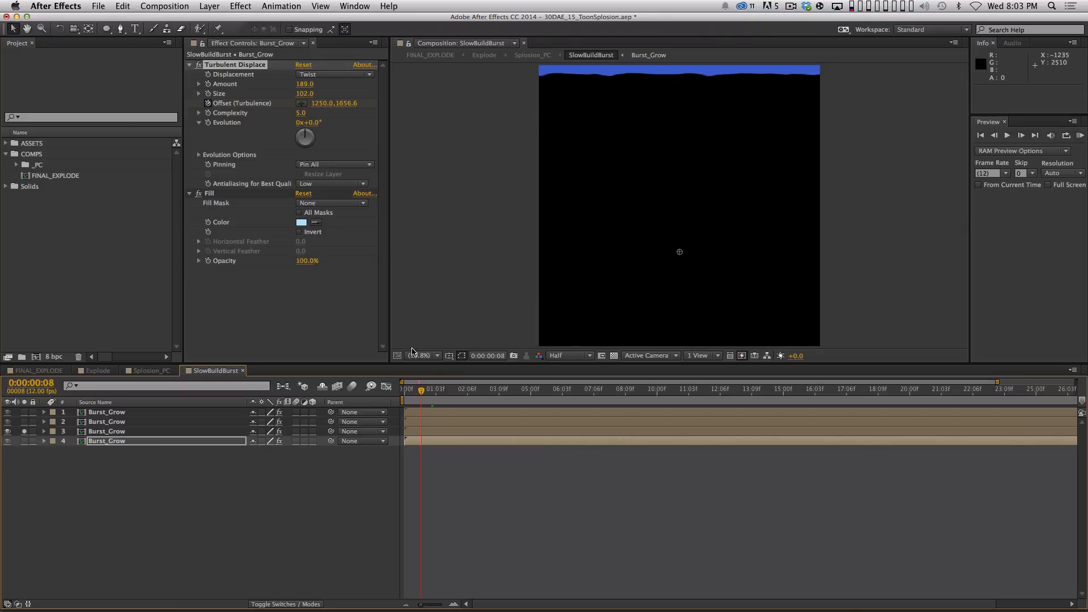
- Try Turbulent Displace Pinning set to None on Burst_Grow layer 4, then undo the change
left_click(333, 164)
left_click(318, 172)
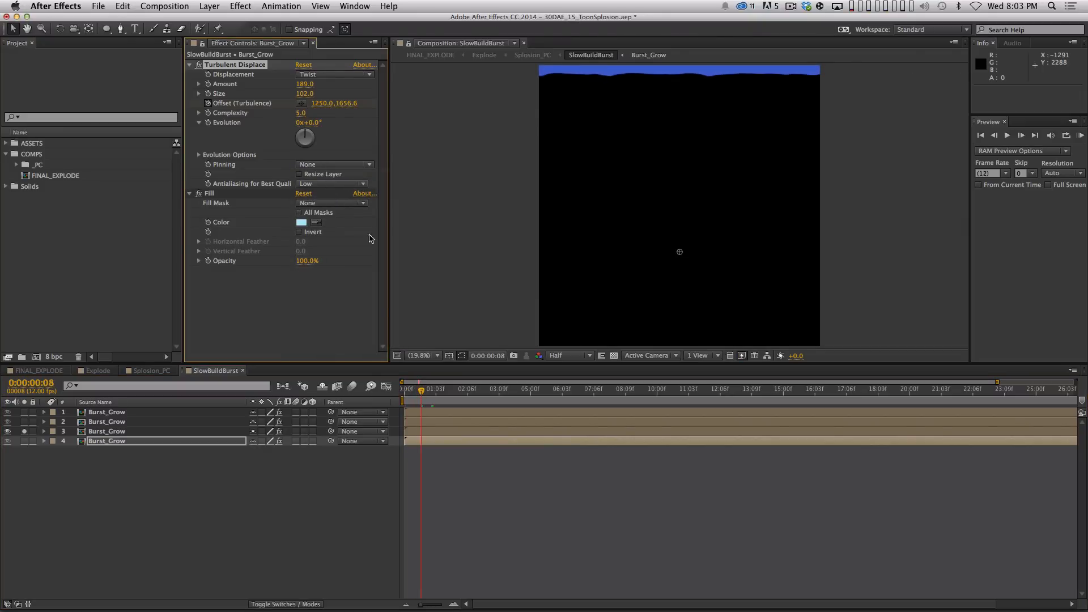
key("super+z")
key("super+z")
key("super+z")
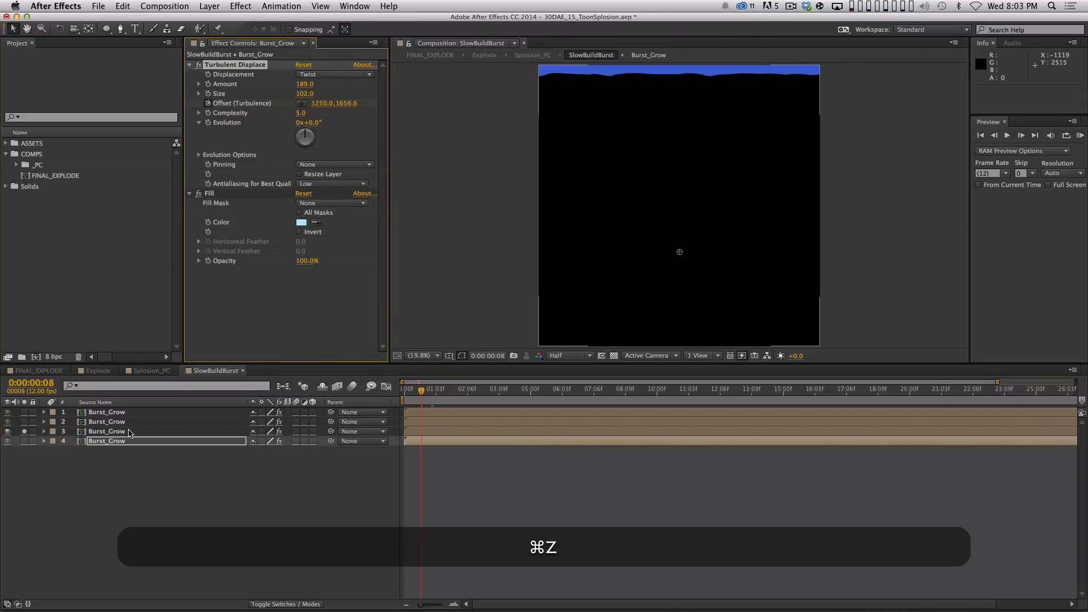
- Test Turbulent Displace Pinning None on Burst_Grow layer 3 while scrubbing to the first frame, then set it back to Pin All
left_click(325, 164)
left_click(318, 176)
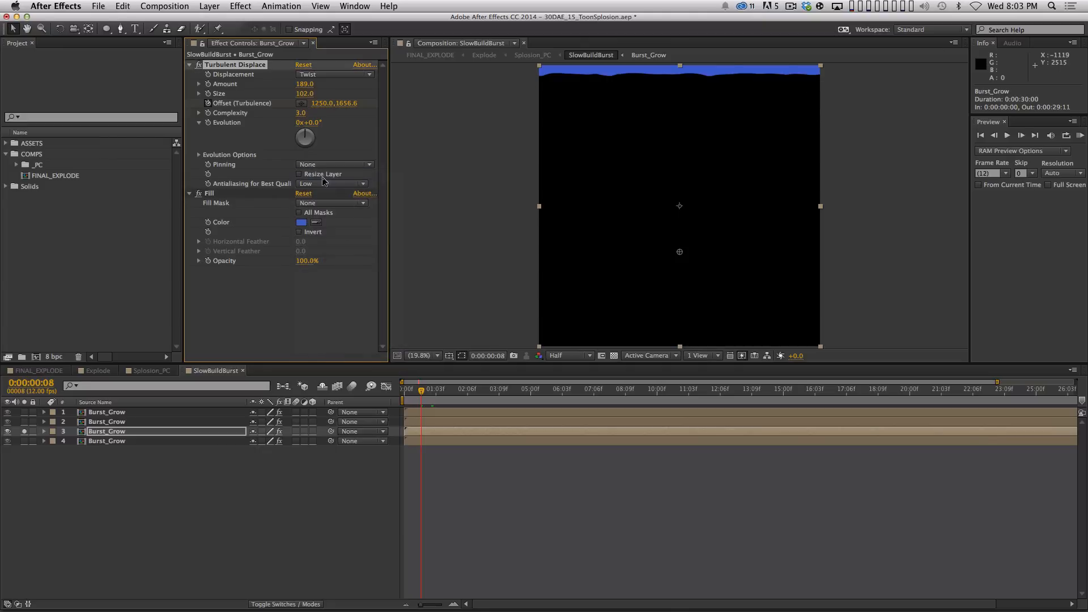
left_click_drag(432, 392, 354, 392)
left_click(318, 167)
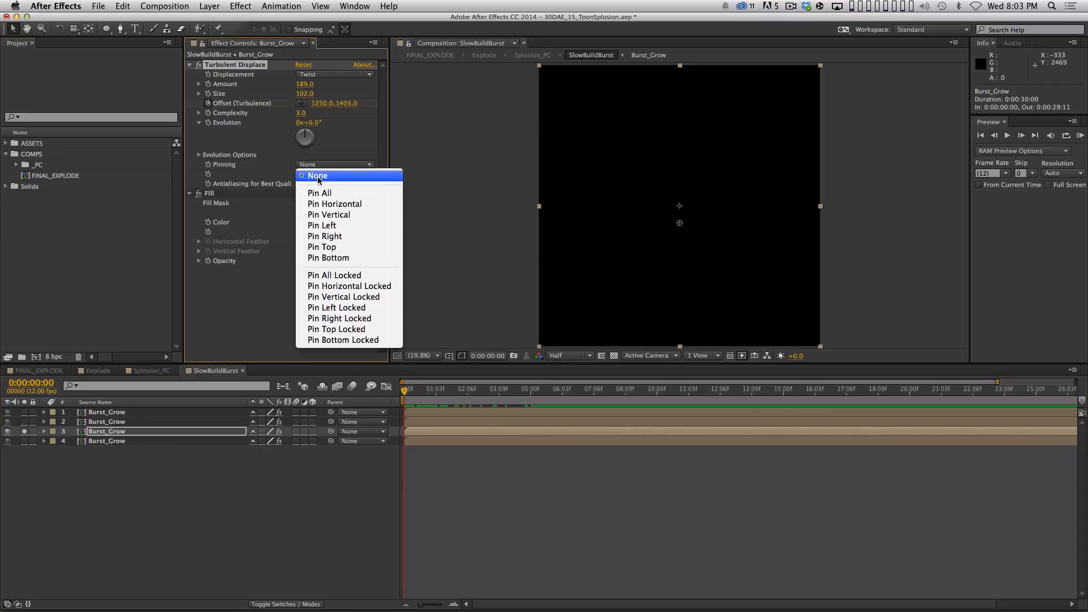
left_click(324, 171)
left_click(326, 172)
left_click(325, 193)
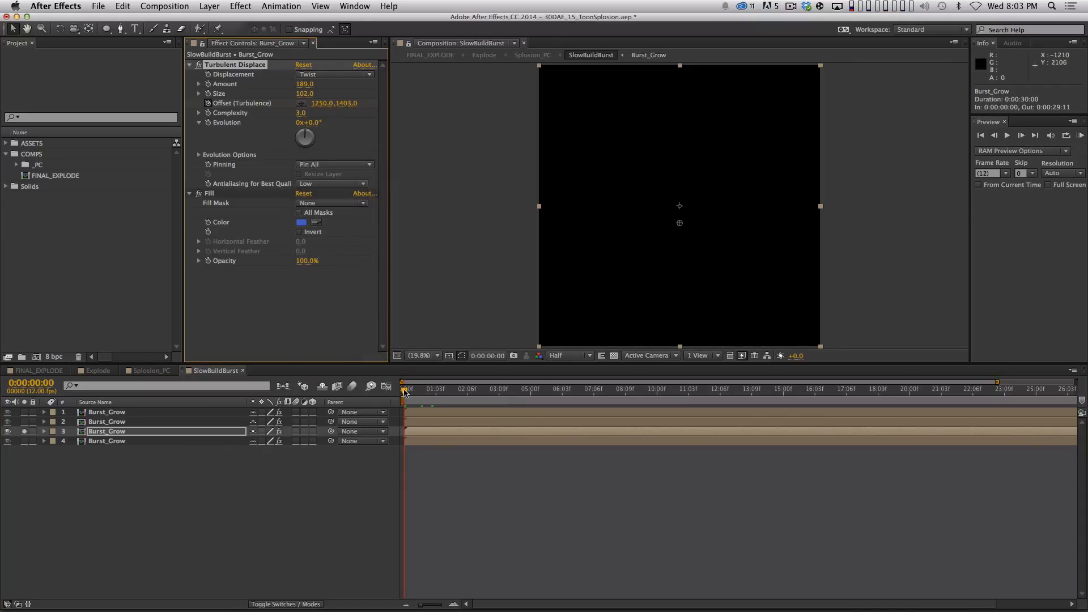
- Unsolo Burst_Grow layer 3 and preview SlowBuildBurst from the first frame before returning to Splosion_PC
mouse_move(403, 390)
left_mouse_down()
mouse_move(472, 391)
mouse_move(410, 403)
mouse_move(520, 407)
mouse_move(404, 408)
left_mouse_up()
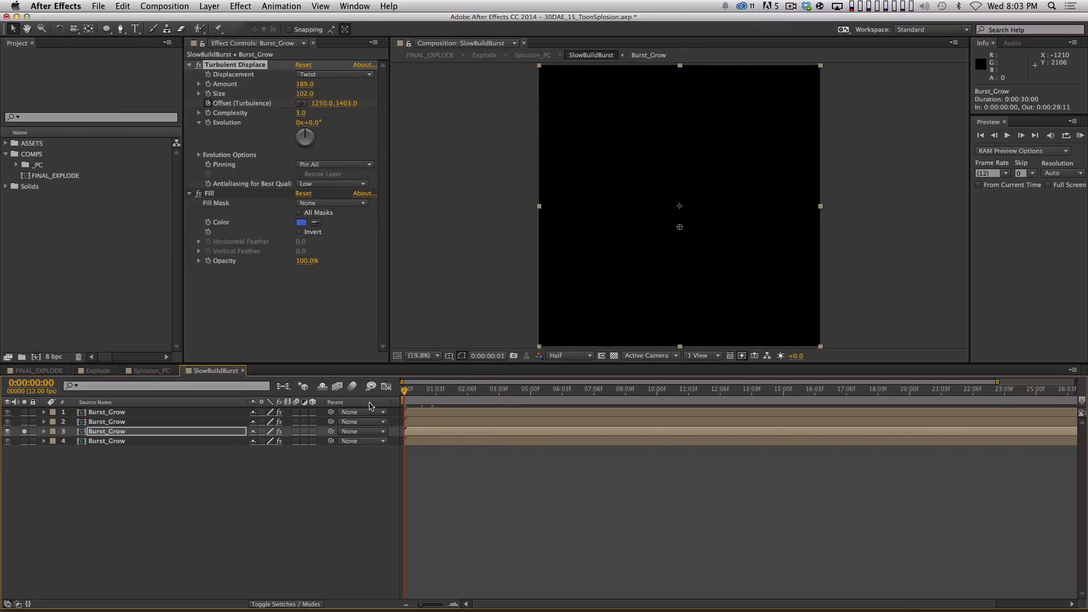
key("space")
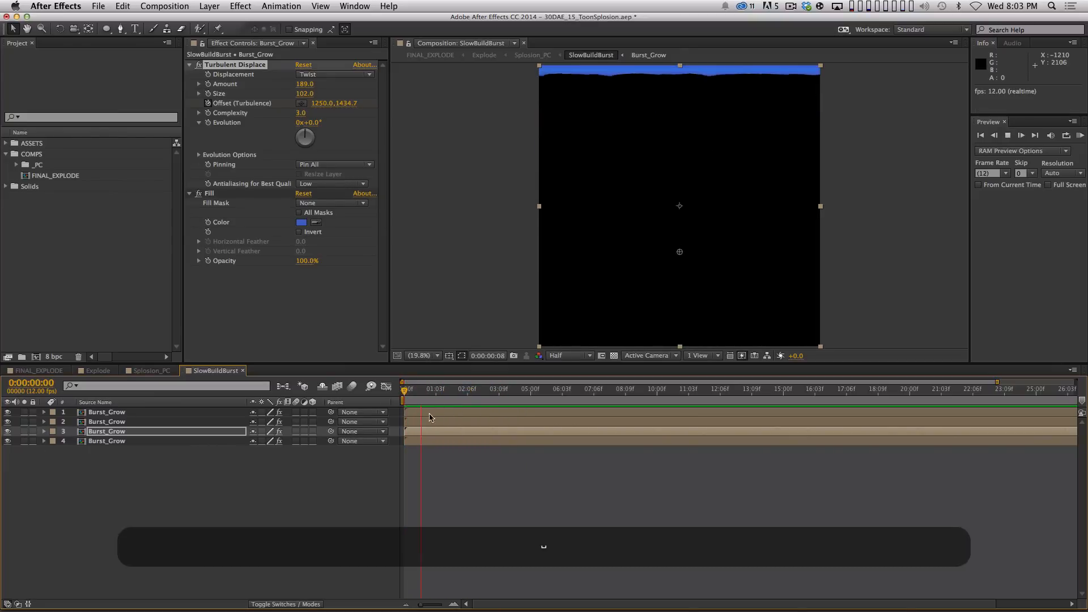
key("super+w")
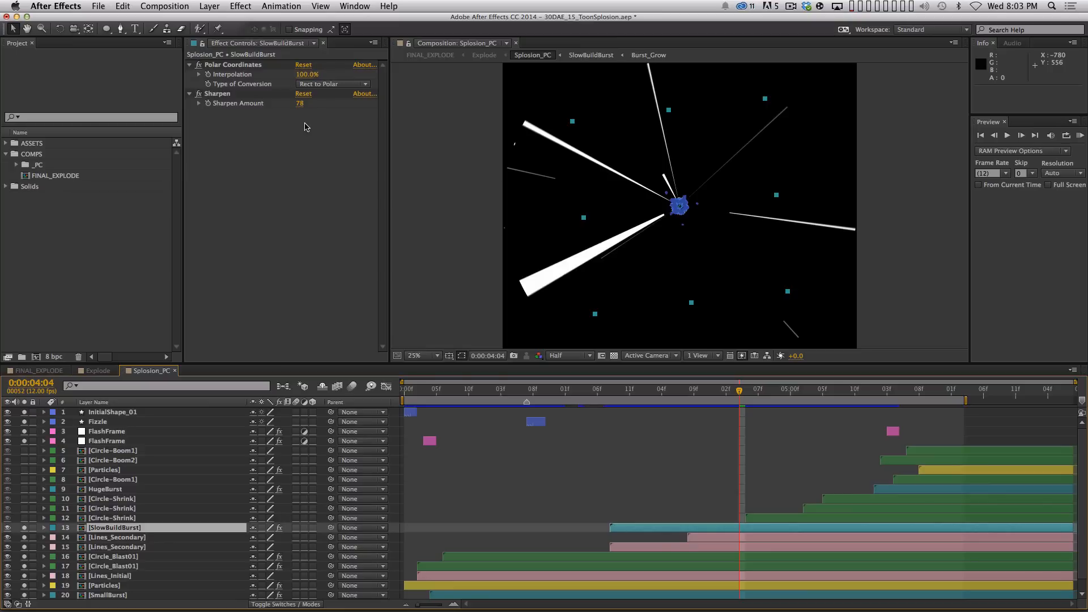
- Leave only the SlowBuildBurst layer soloed in Splosion_PC, viewed at 100% zoom and Full resolution
key("period")
key("period")
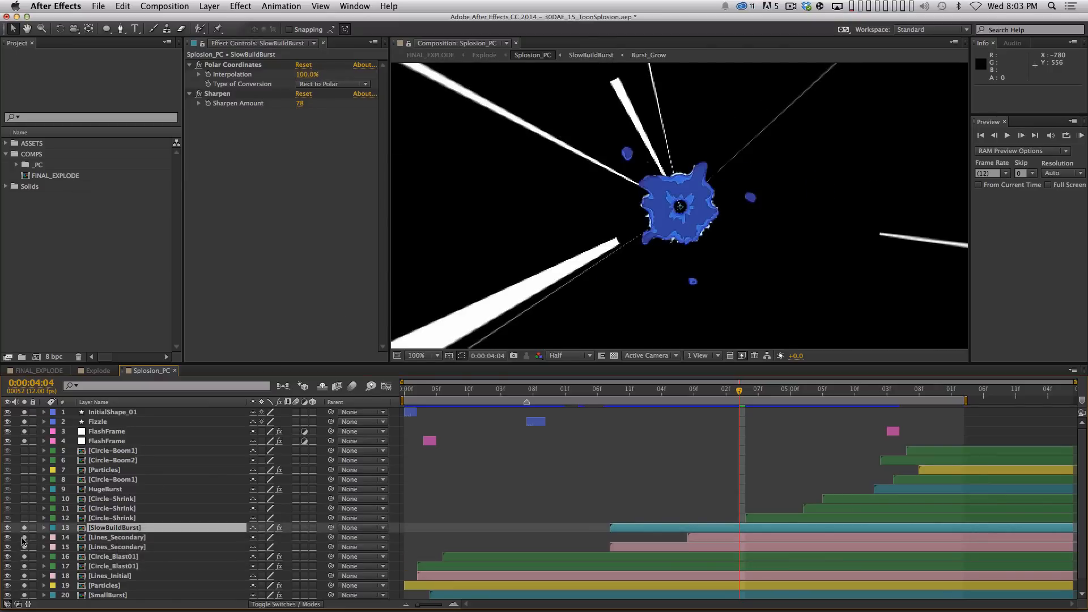
scroll(32, 602, "down", 1)
left_click(25, 584)
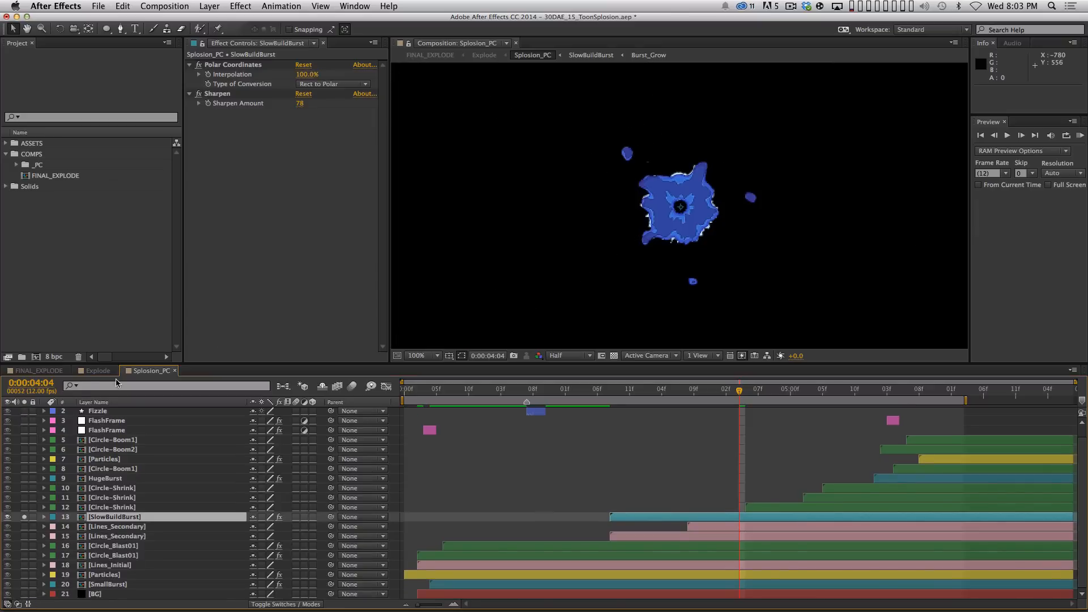
key("super")
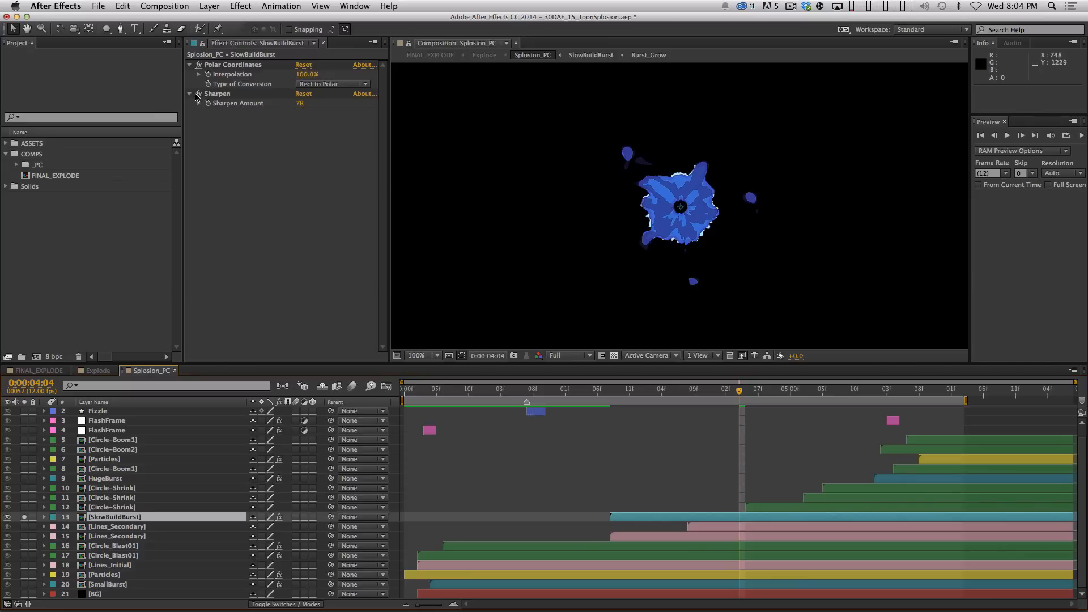
- Compare SlowBuildBurst with and without its Sharpen effect, then preview it from 0:00:04:04 to 0:00:04:09
left_click(198, 94)
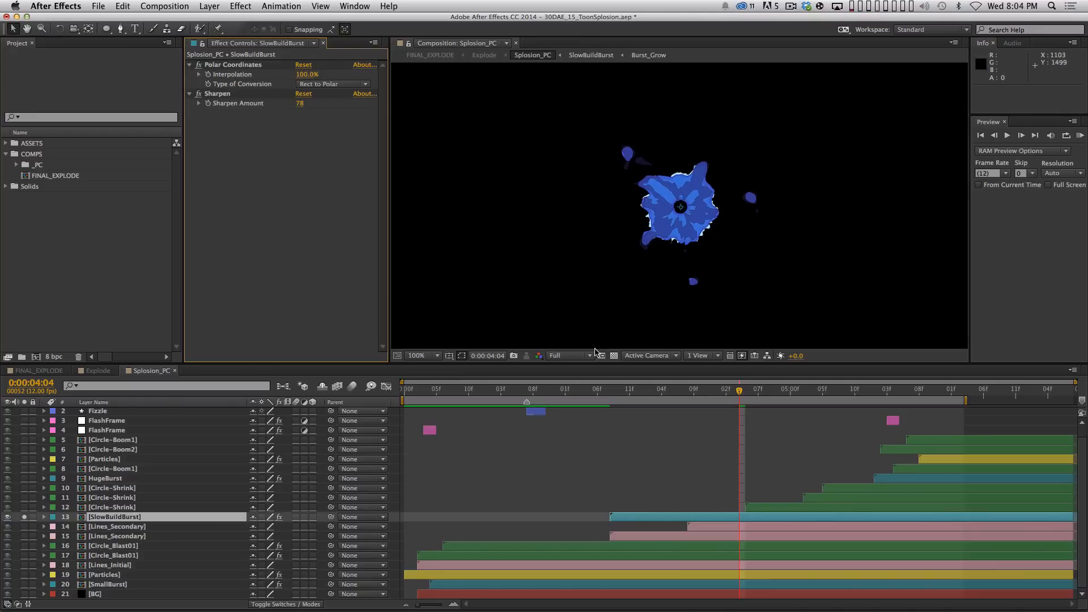
left_click(232, 106)
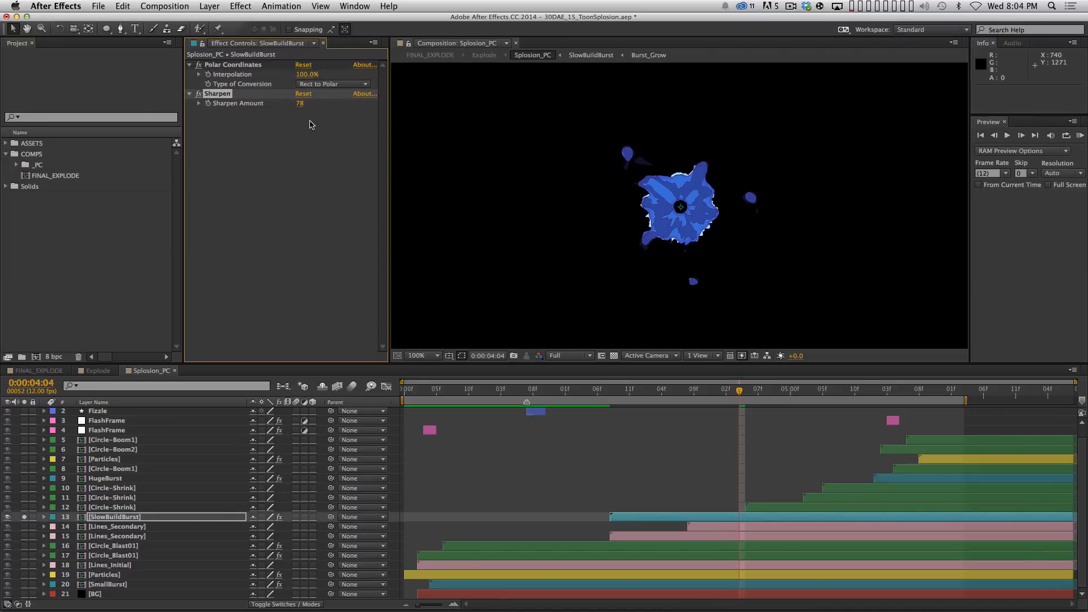
key("KP_0")
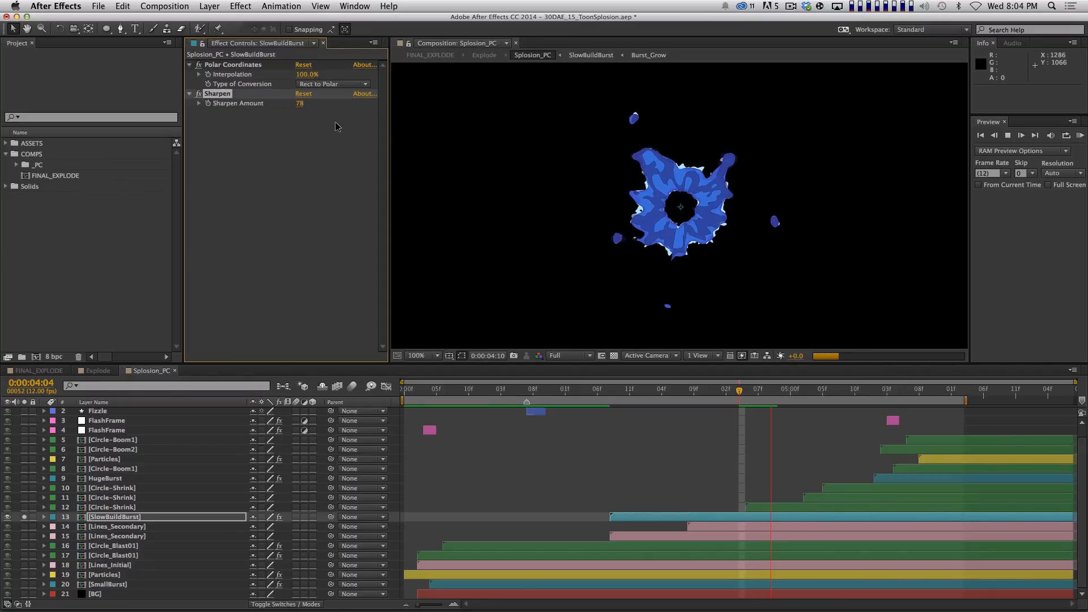
key("space")
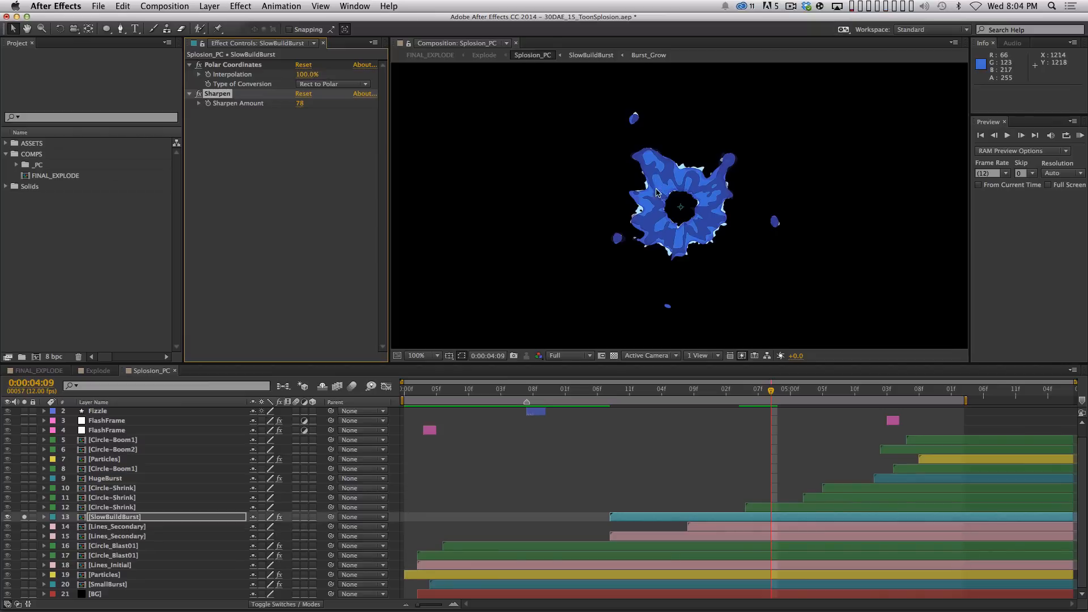
- Test a Sharpen Amount of 380 on SlowBuildBurst in a preview, then set the amount back to 78
mouse_move(306, 104)
left_mouse_down()
mouse_move(403, 102)
mouse_move(300, 120)
left_mouse_up()
key("space")
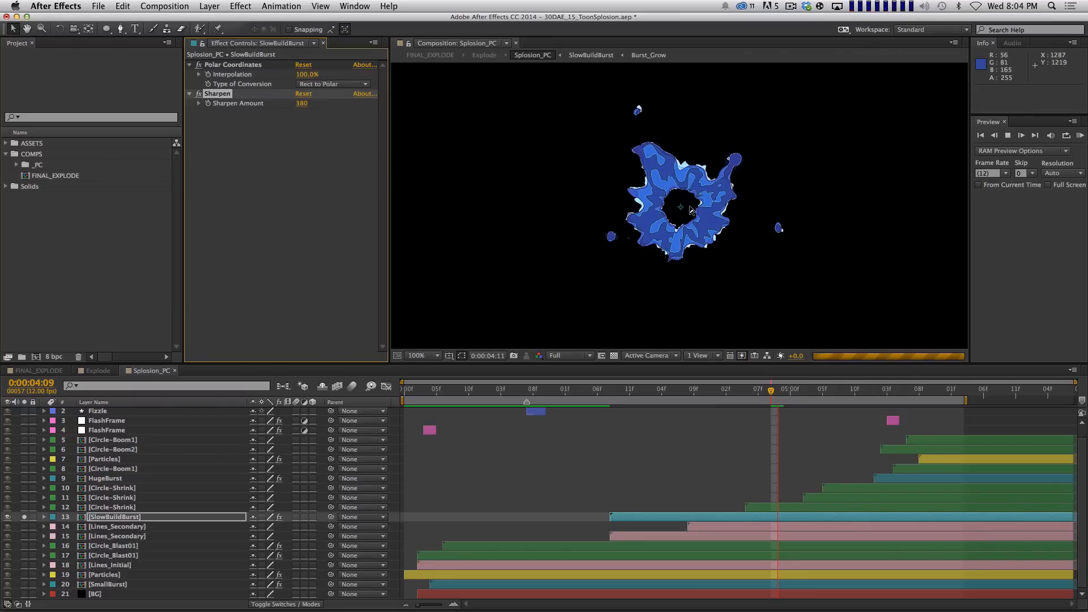
key("space")
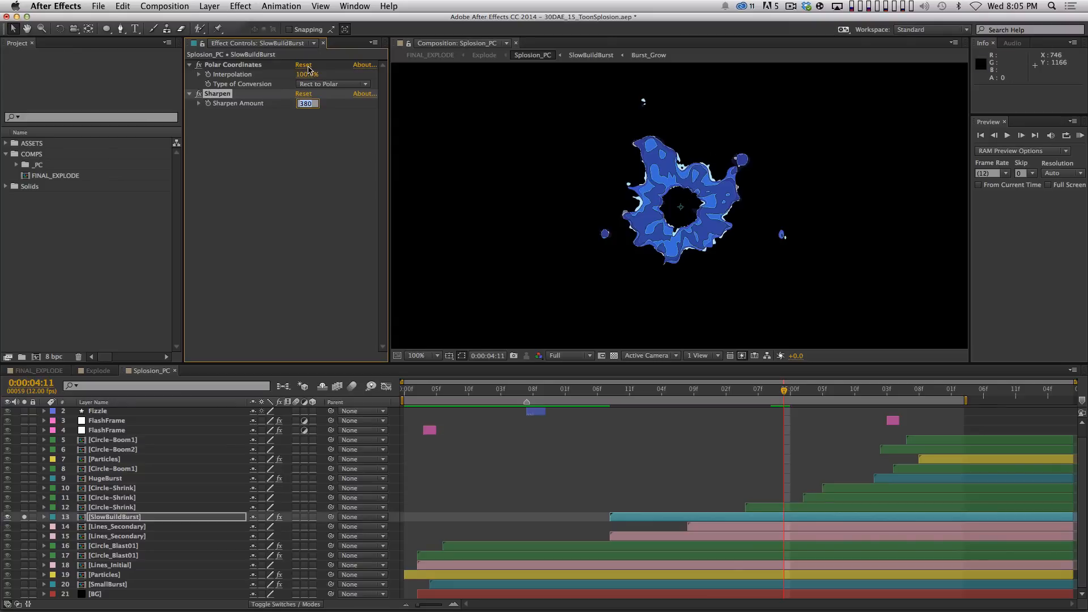
type("78")
key("Return")
key("comma")
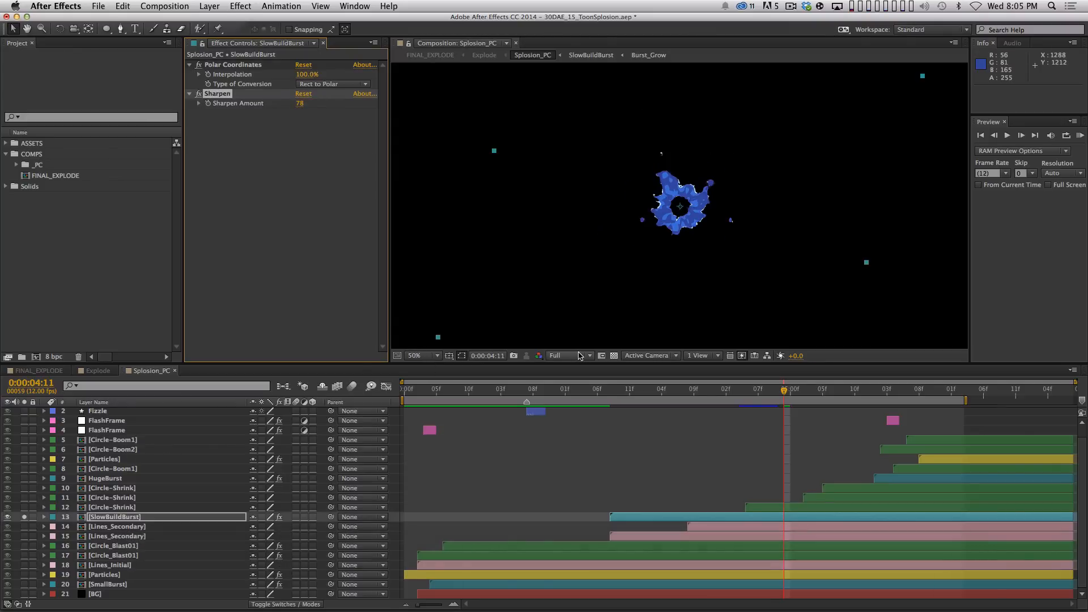
- Set the viewer resolution to Half, solo layers 1 to 4 and the layers below SlowBuildBurst, and scrub from 0:00:04:05 to 0:00:04:10
left_click(568, 355)
left_click(567, 396)
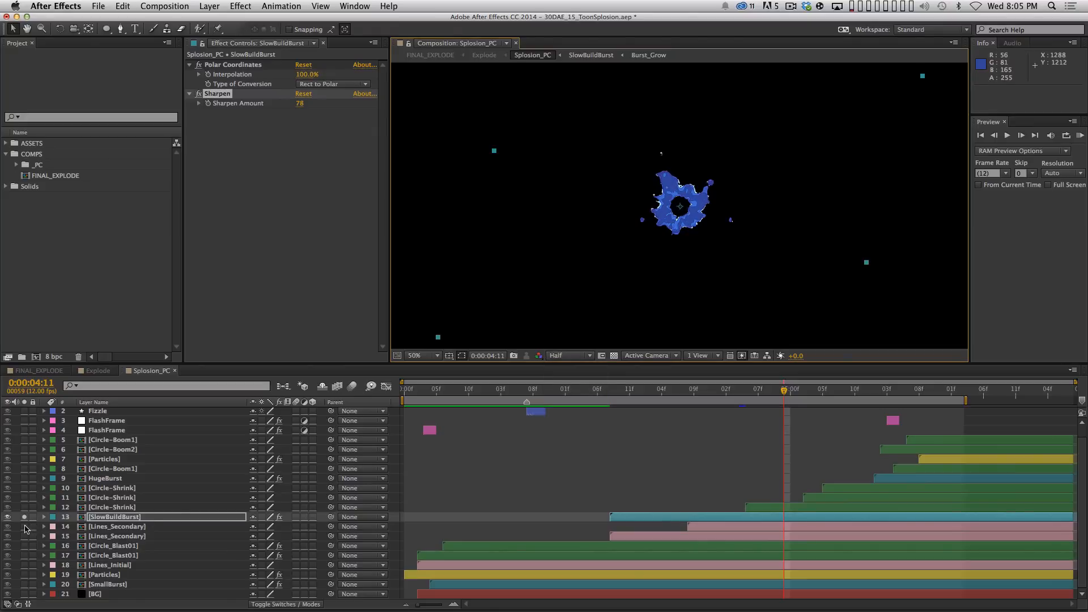
left_click_drag(25, 529, 34, 597)
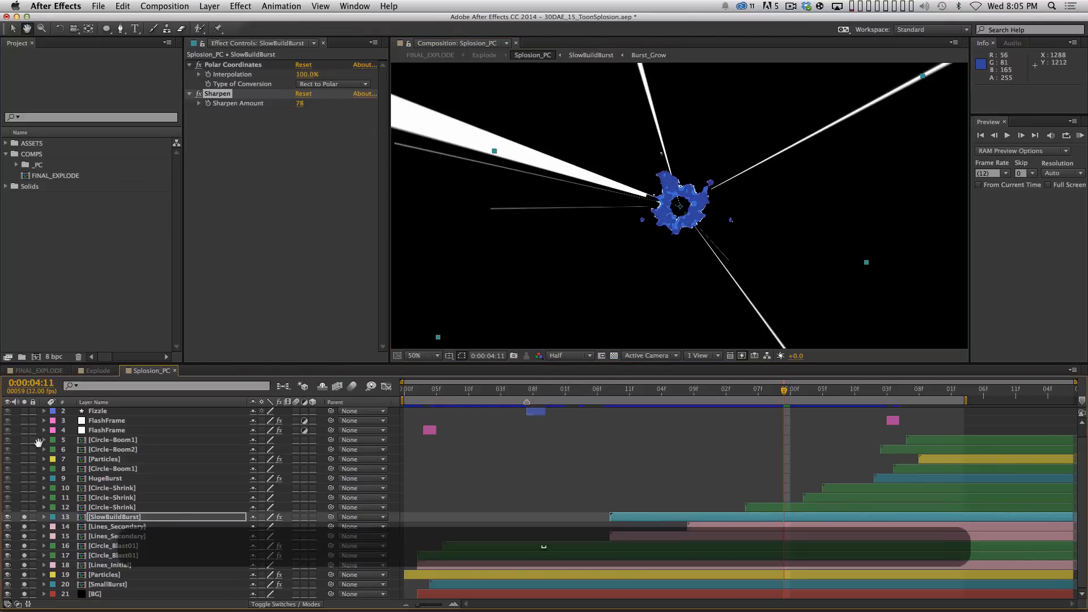
scroll(26, 447, "up", 1)
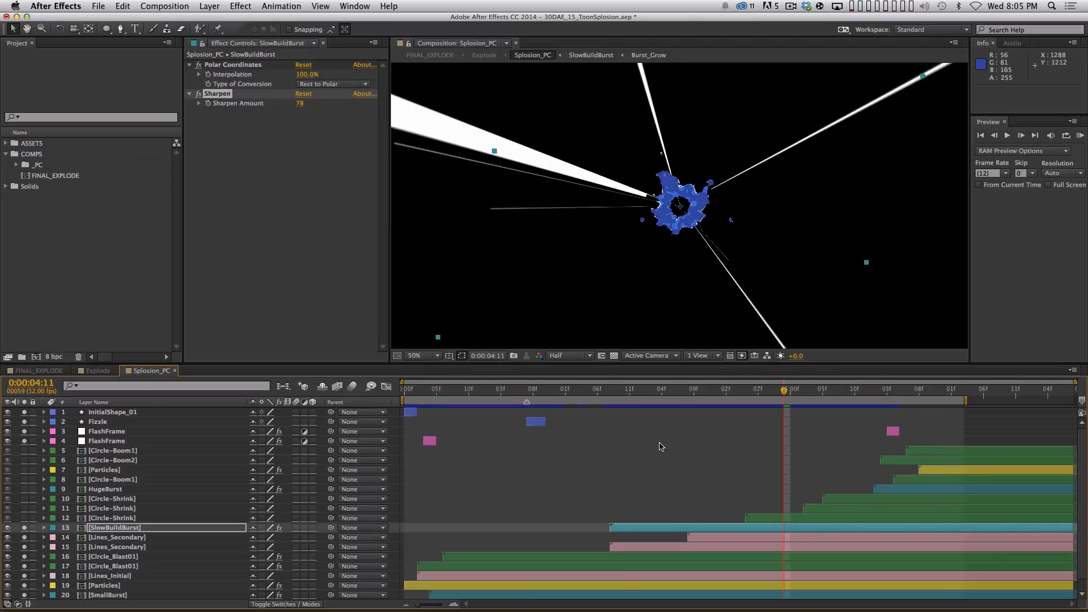
left_click_drag(602, 398, 745, 402)
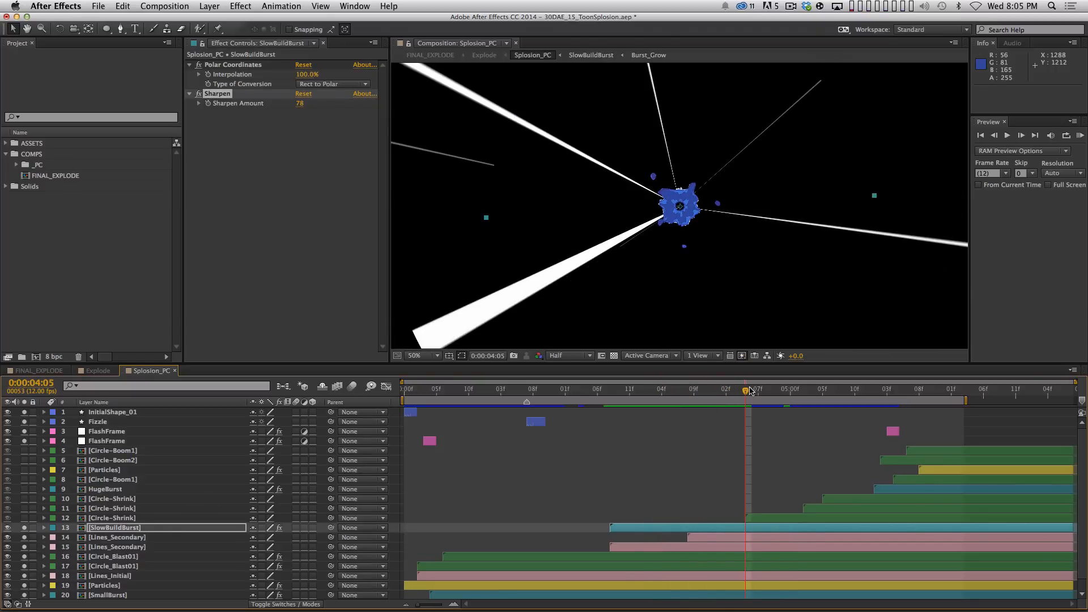
left_click_drag(750, 390, 777, 390)
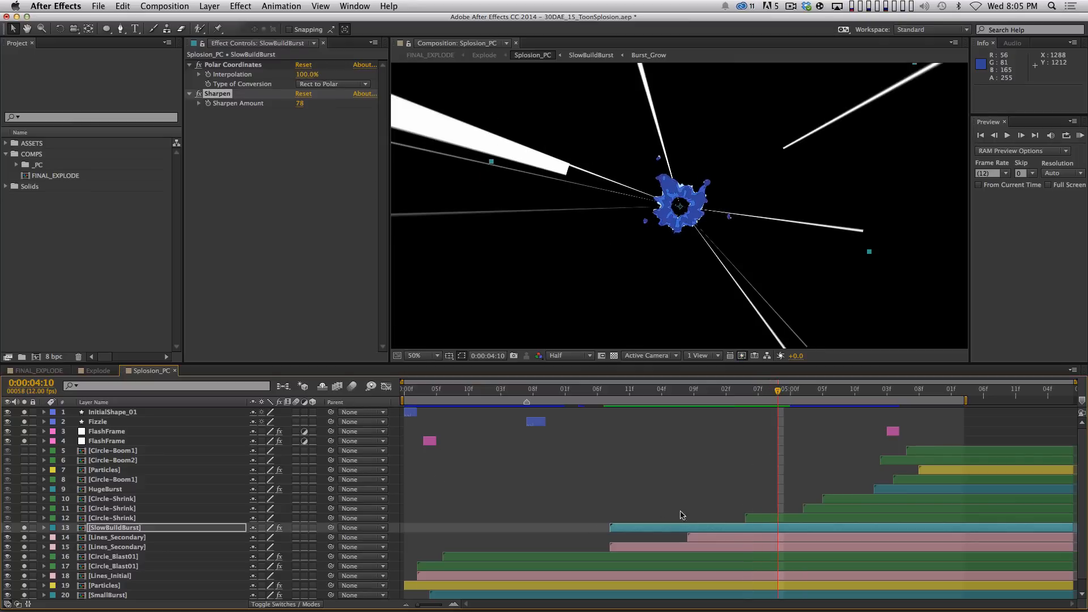
- Open the Circle-Shrink precomp of layer 12, show its keyframes instead of the graph, and preview the animation
left_click(130, 517)
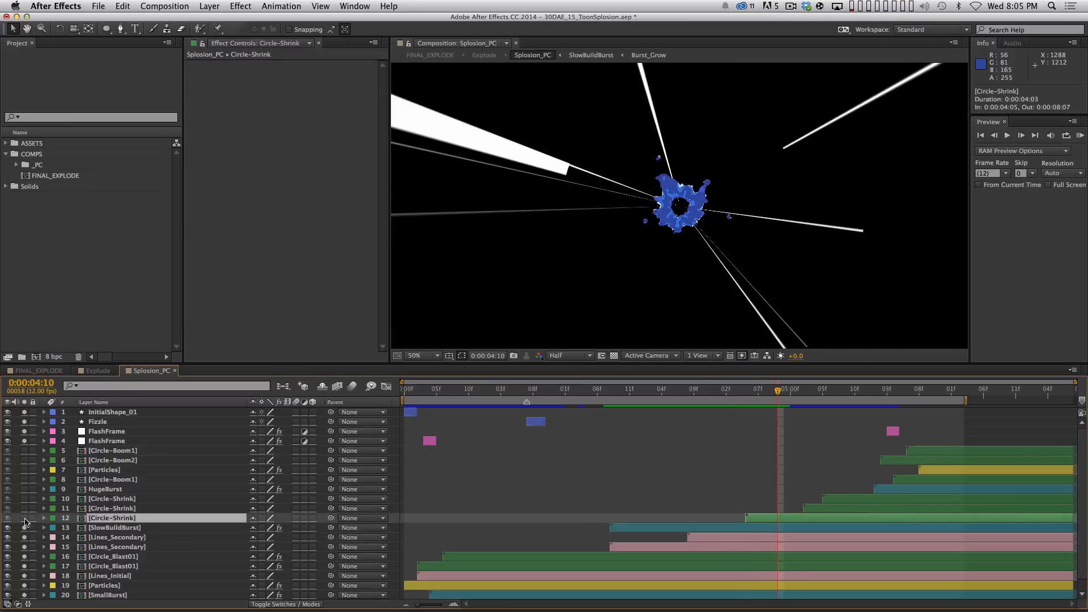
double_click(91, 517)
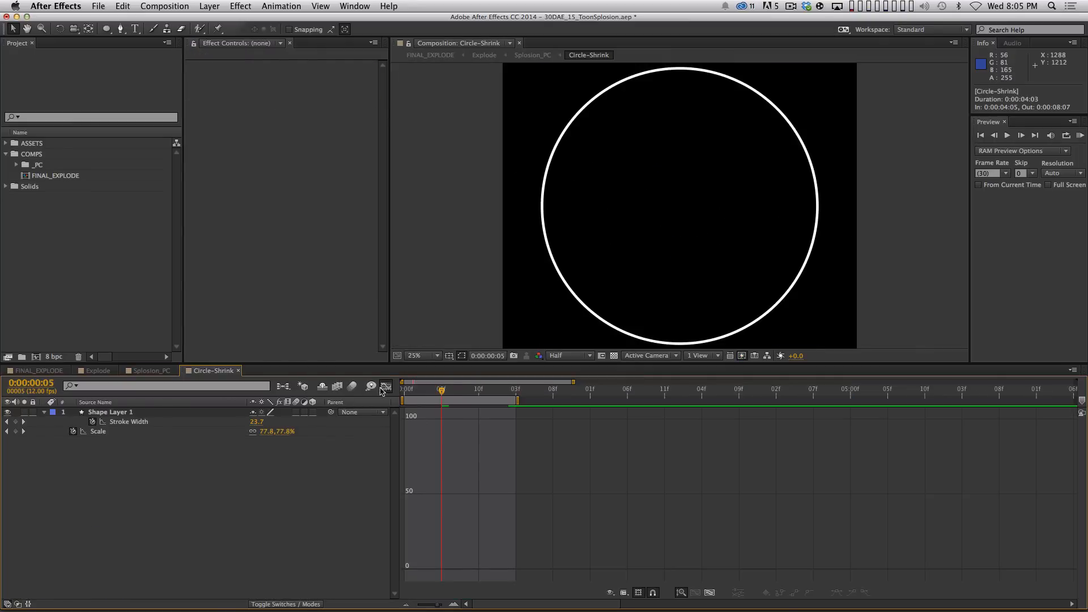
left_click(385, 387)
key("space")
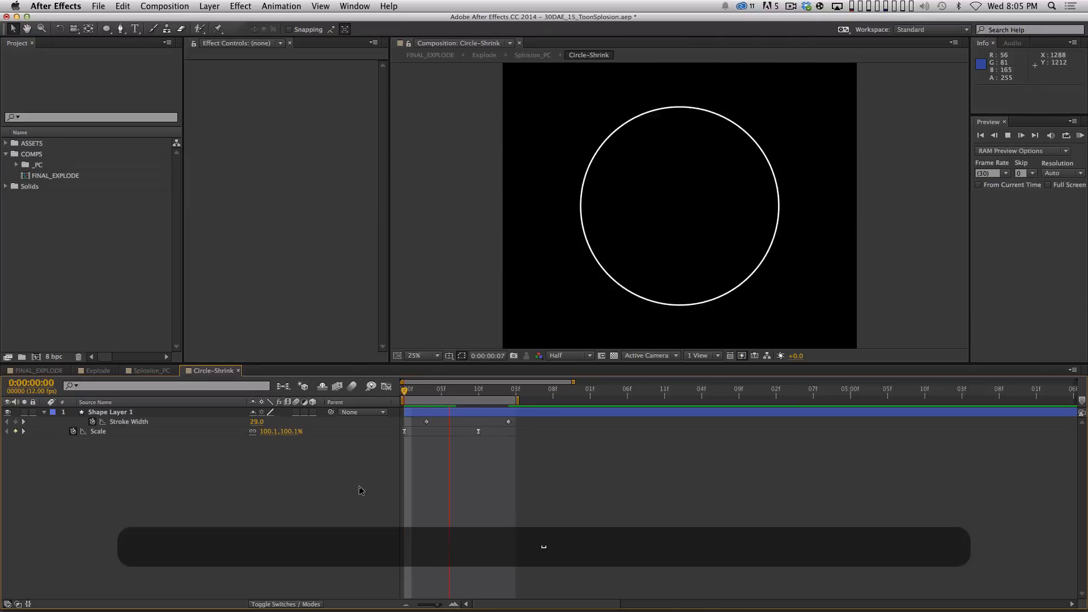
key("space")
key("space")
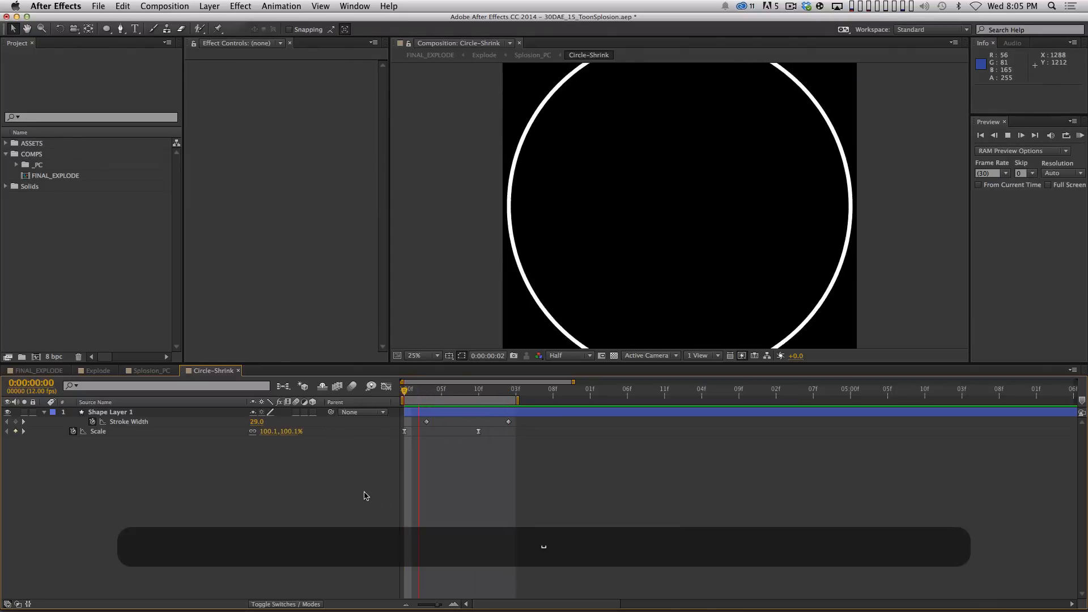
- Examine the Scale curve of Shape Layer 1 in the Graph Editor, and close Circle-Shrink to return to Splosion_PC
left_click(224, 432)
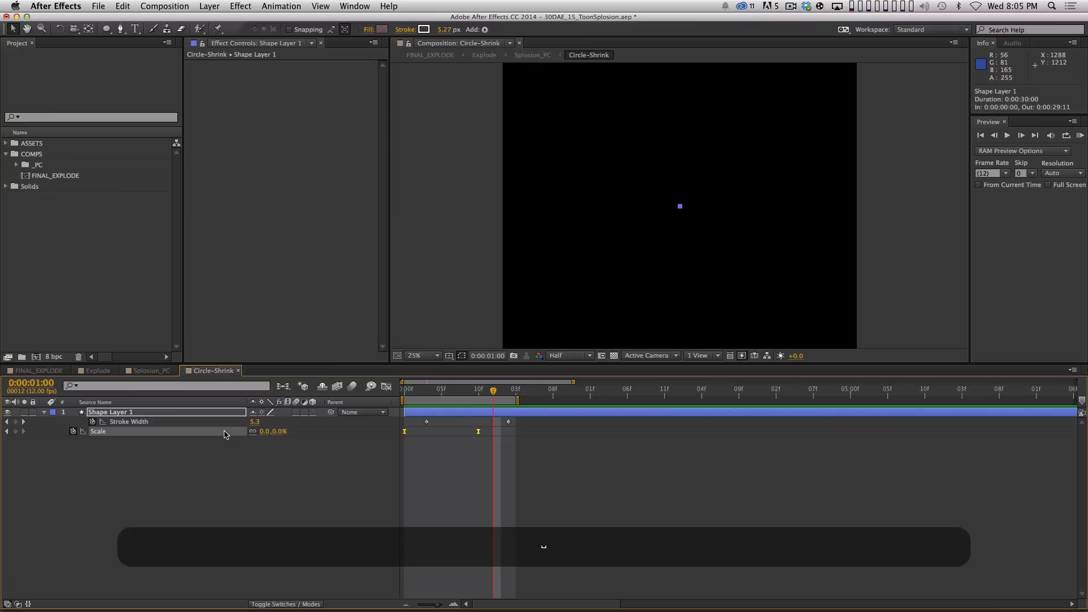
left_click(386, 387)
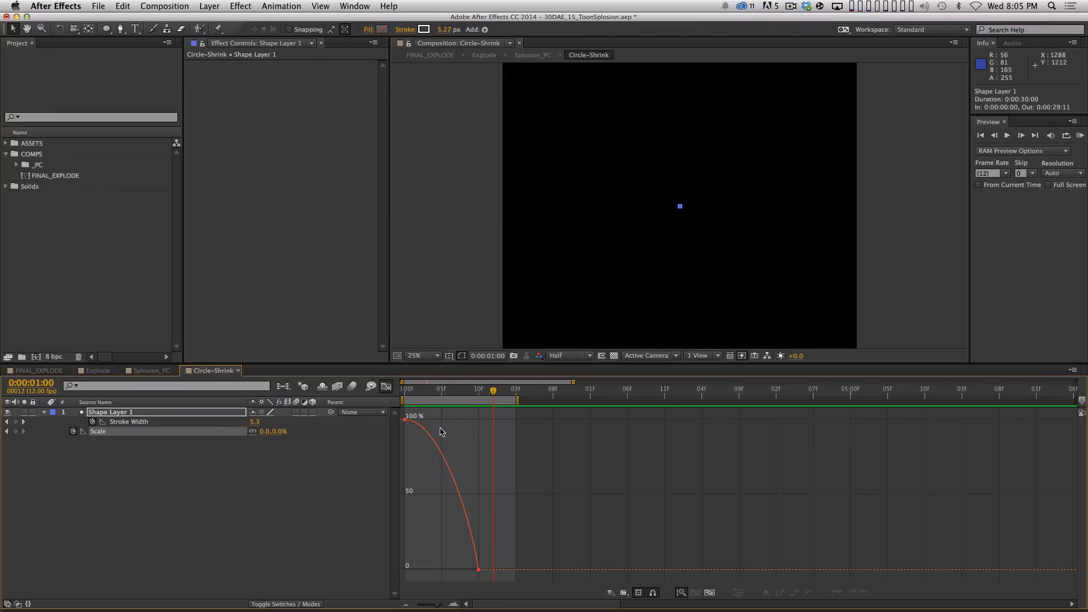
key("super+w")
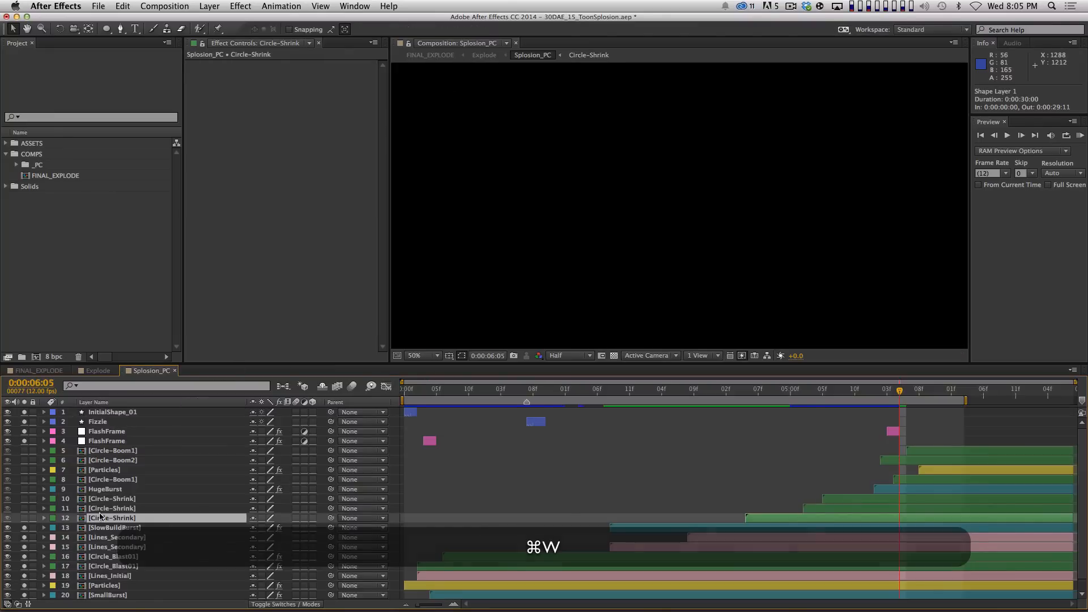
- Solo the three Circle-Shrink layers, check their Scale values, and preview them from 0:00:04:08 at 25% zoom
left_click(108, 499, "shift")
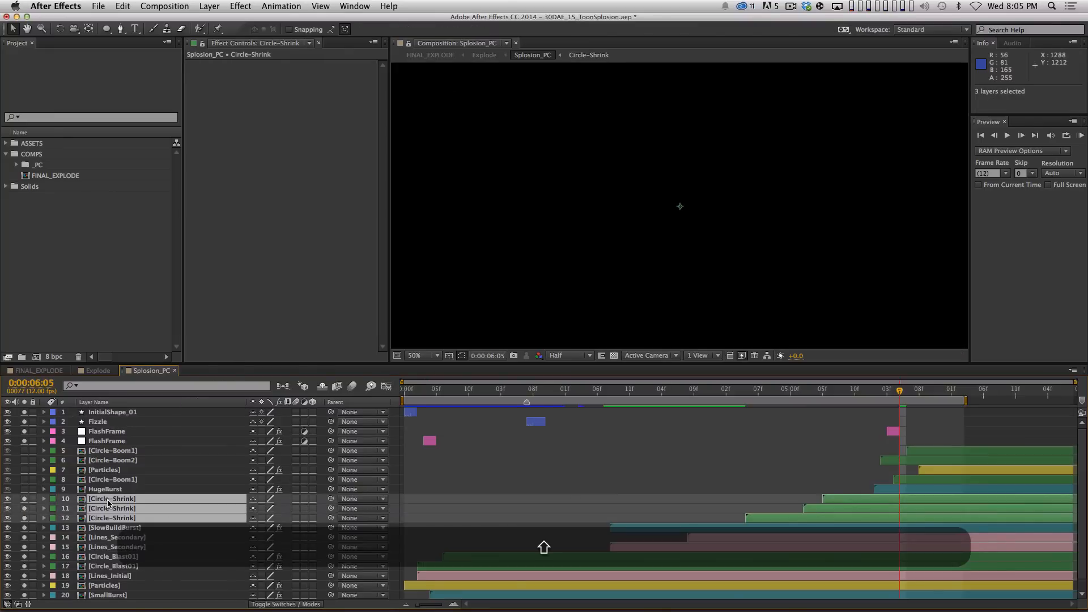
key("shift+s")
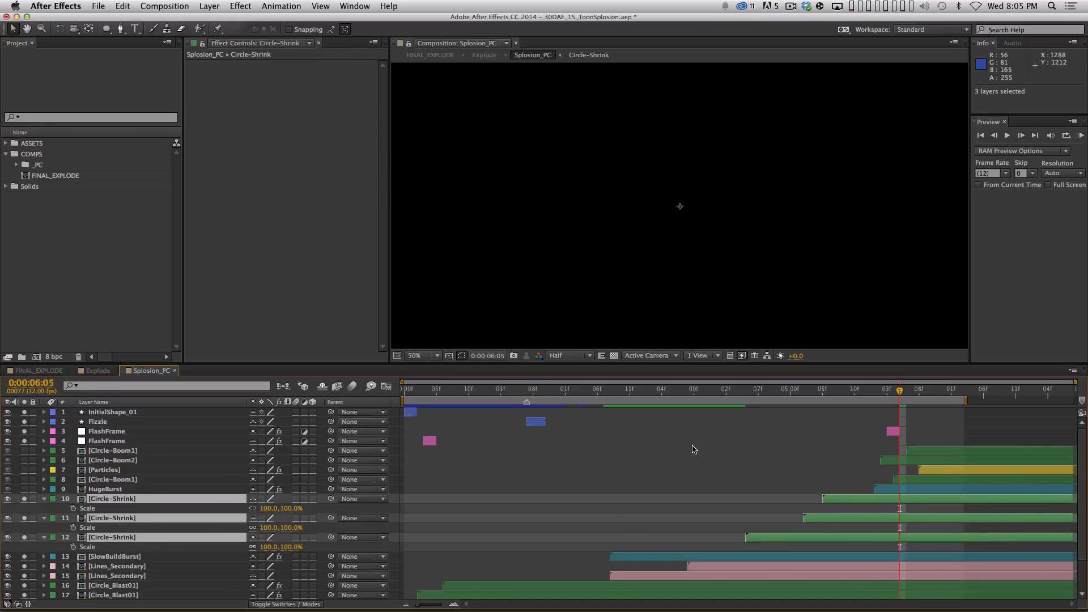
key("s")
left_click_drag(739, 391, 764, 391)
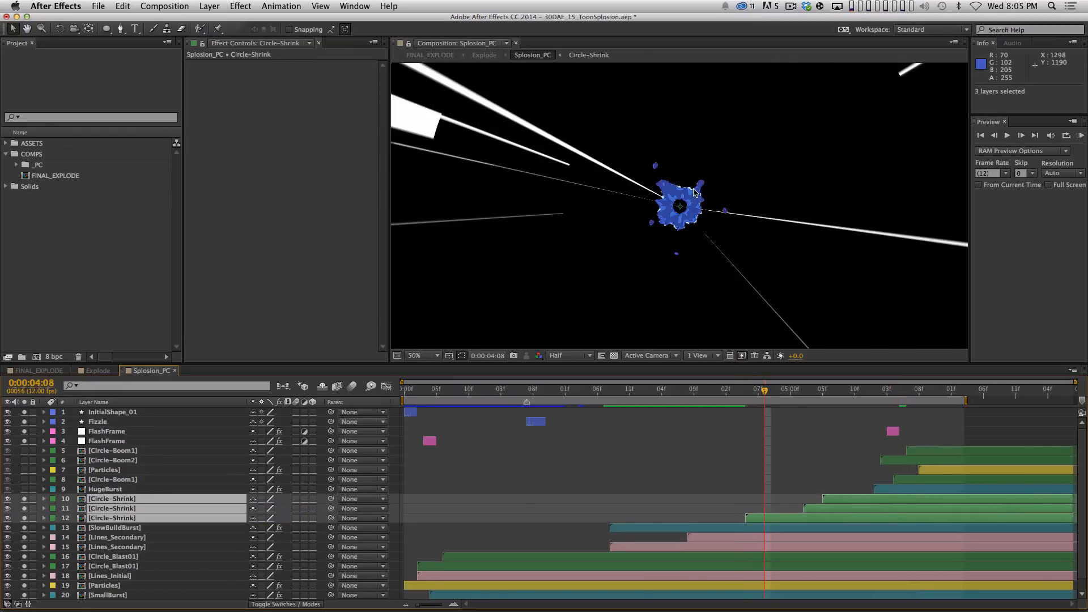
key("comma")
key("space")
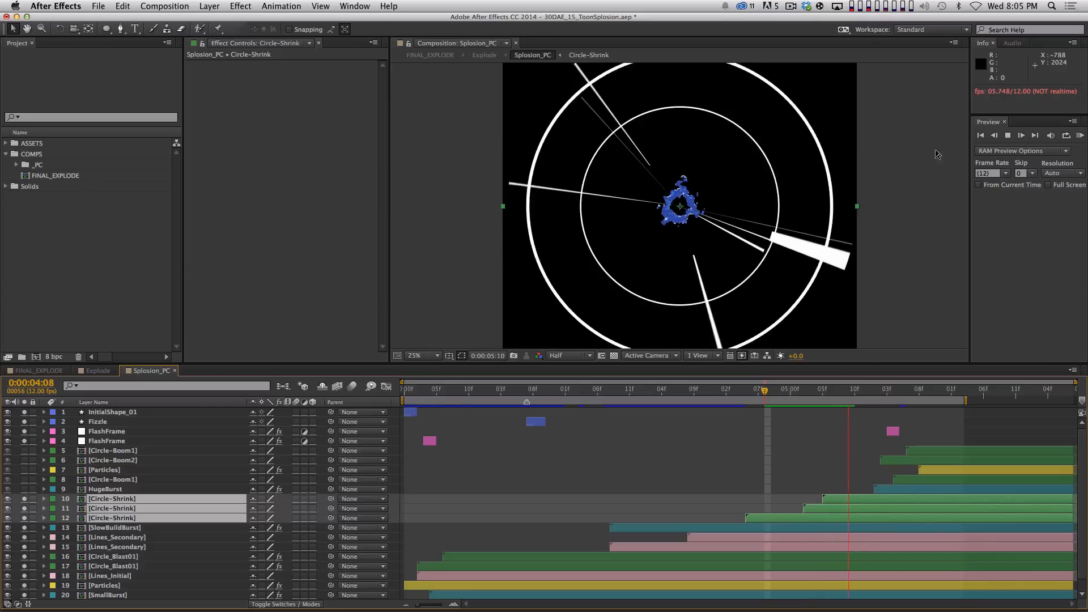
key("space")
- Scrub Splosion_PC from 0:00:04:03 to the flash frame at 0:00:06:03 and advance to 0:00:06:04
left_click(731, 391)
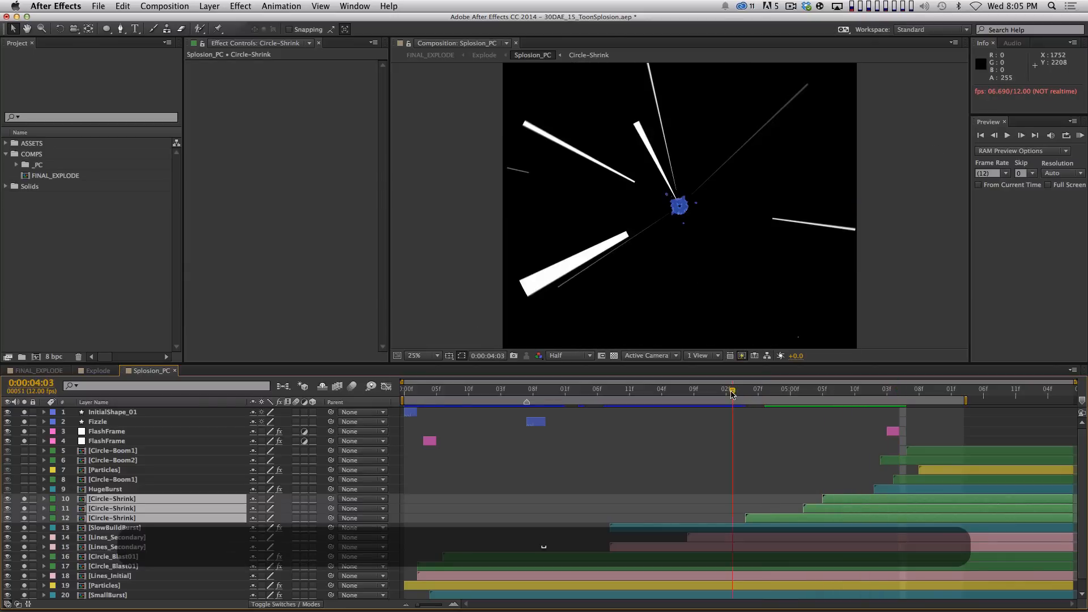
left_click_drag(732, 394, 888, 391)
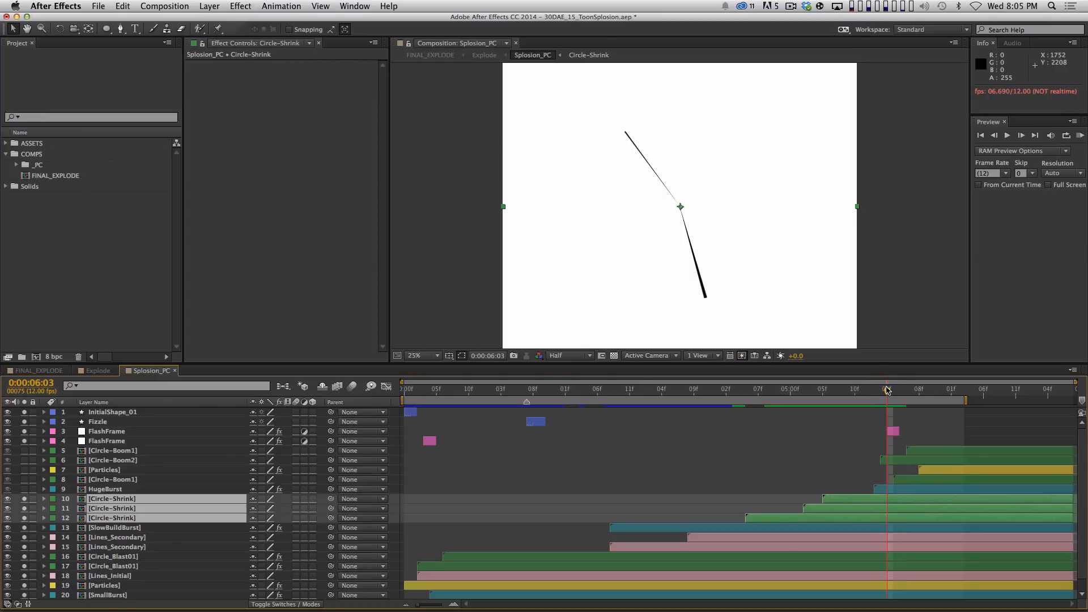
key("Page_Down")
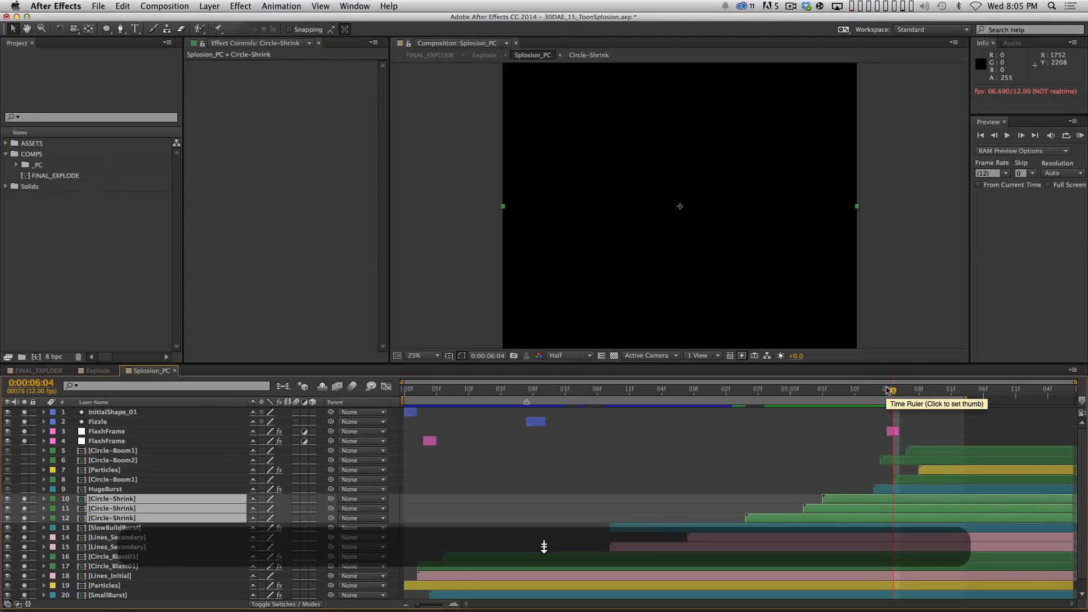
- Deselect all layers, solo HugeBurst, and step between 0:00:06:02 and 0:00:06:03 to examine where it begins
key("shift+super+a")
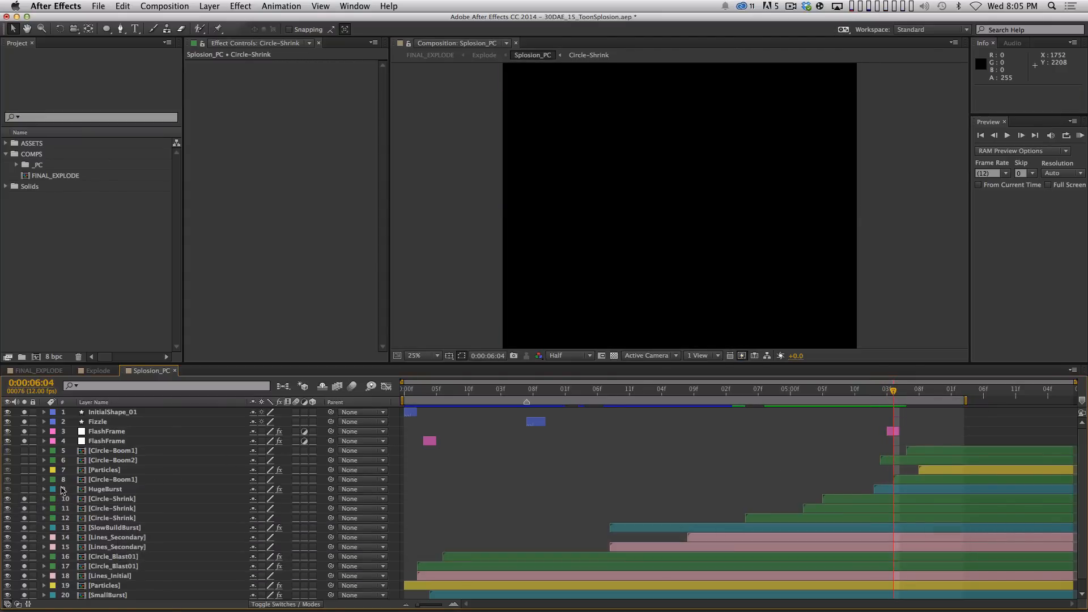
key("Page_Up")
key("Page_Up")
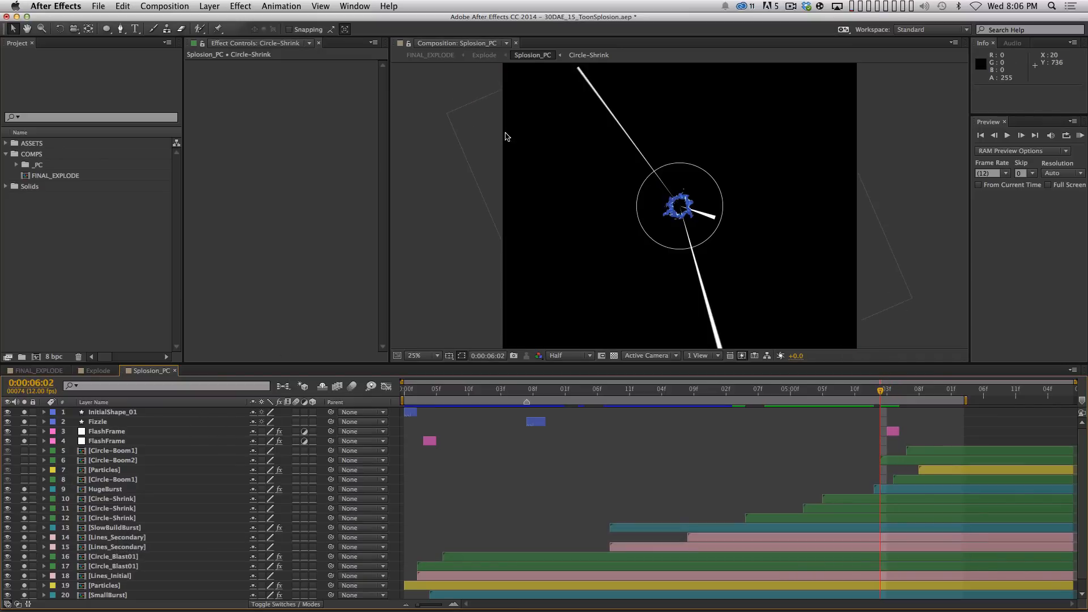
key("Page_Down")
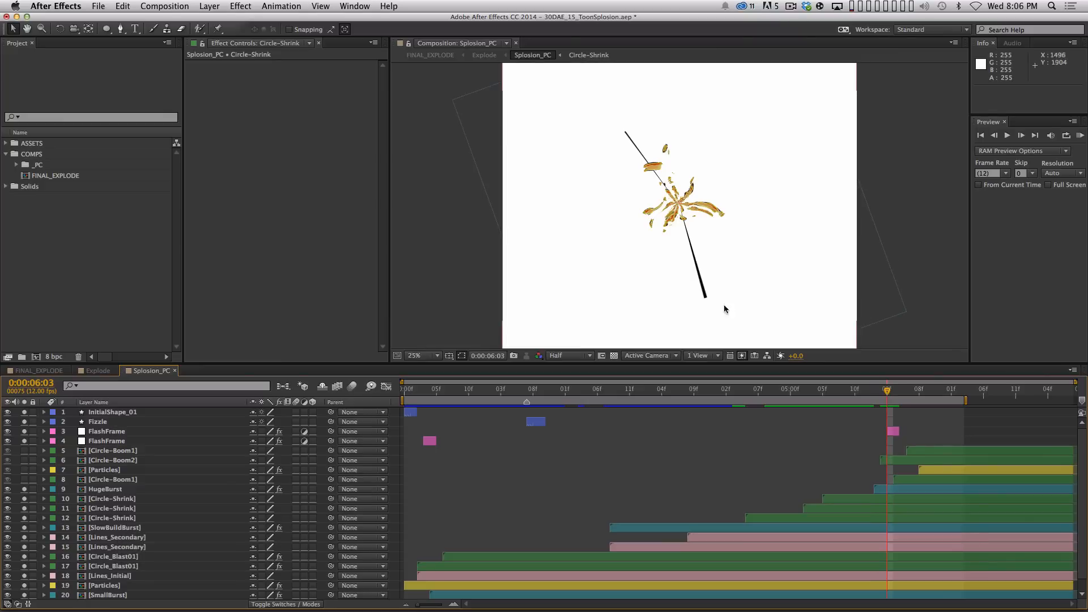
- Open the HugeBurst layer's source precomp BurstBig_03, deselect its layers, and fit the view up to 100%
double_click(123, 491)
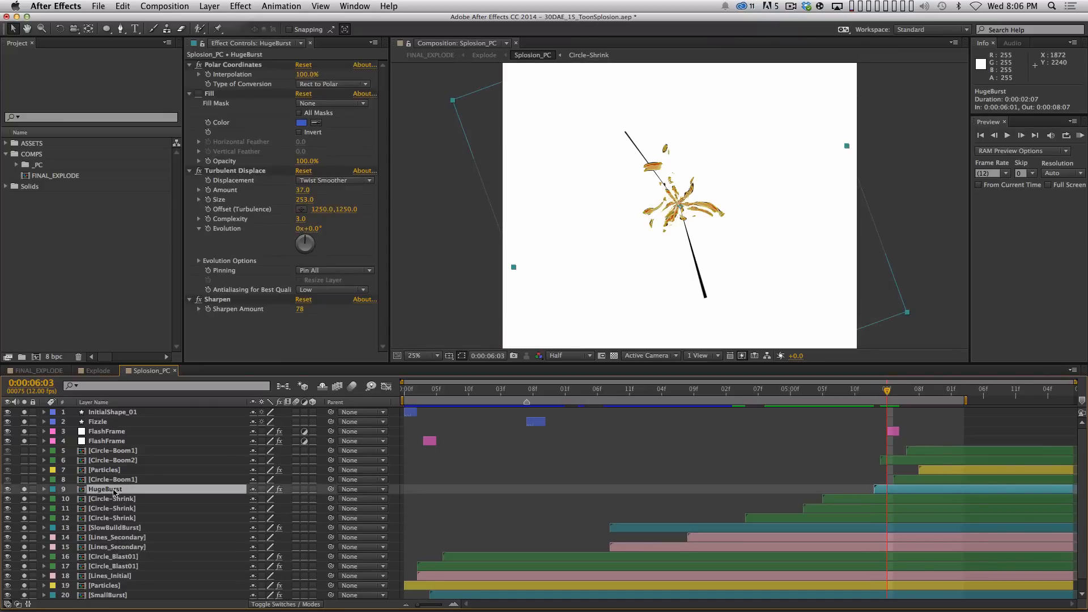
key("super+a")
key("super+grave")
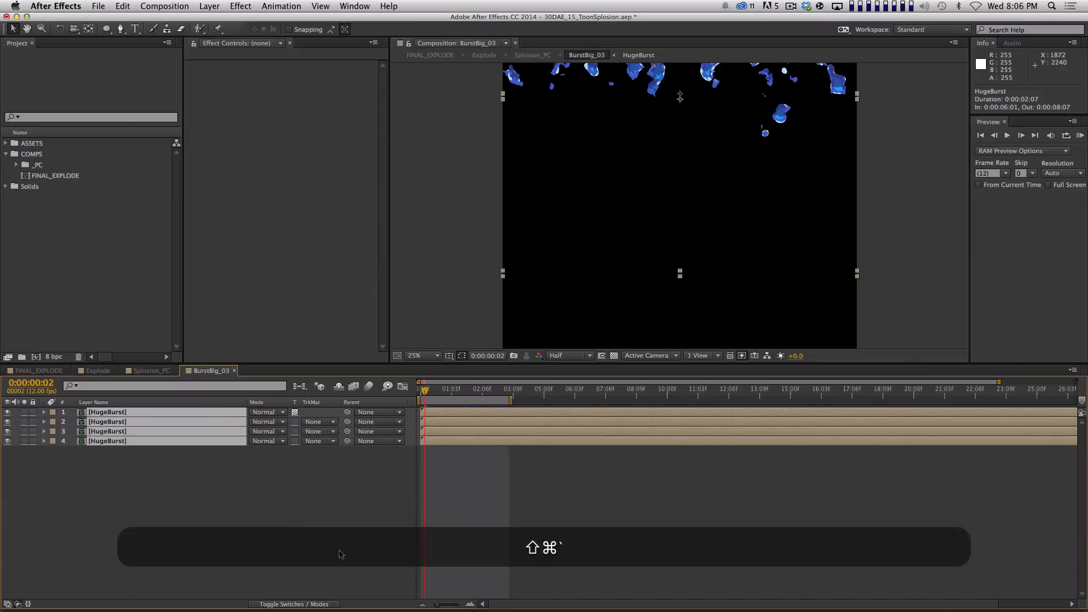
key("super+shift+a")
left_click(439, 357)
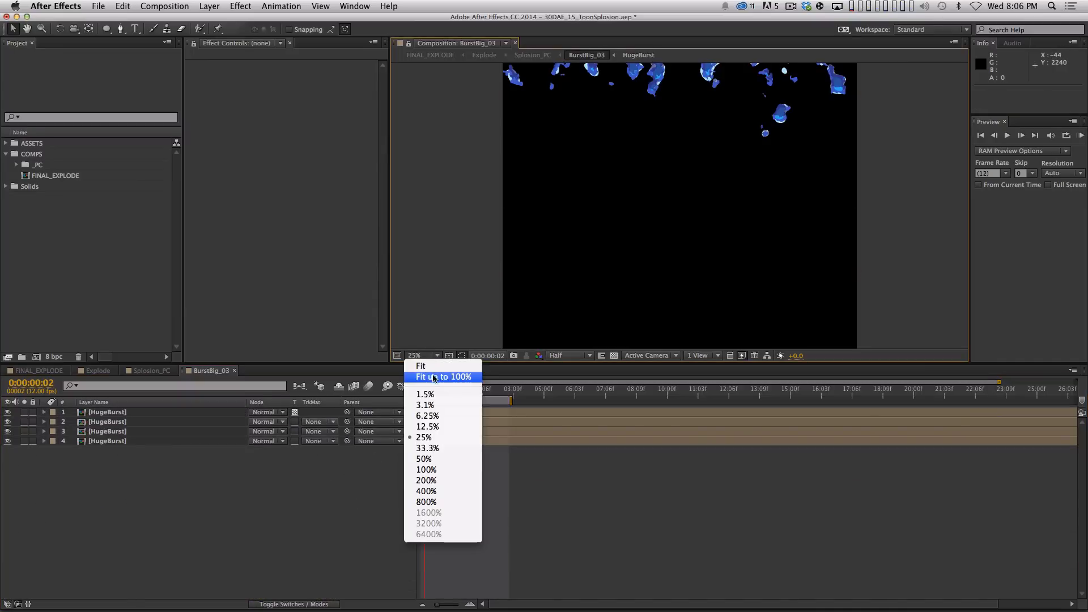
left_click(434, 376)
- End the BurstBig_03 work area at 0:00:01:11 and run a RAM preview of the burst
key("space")
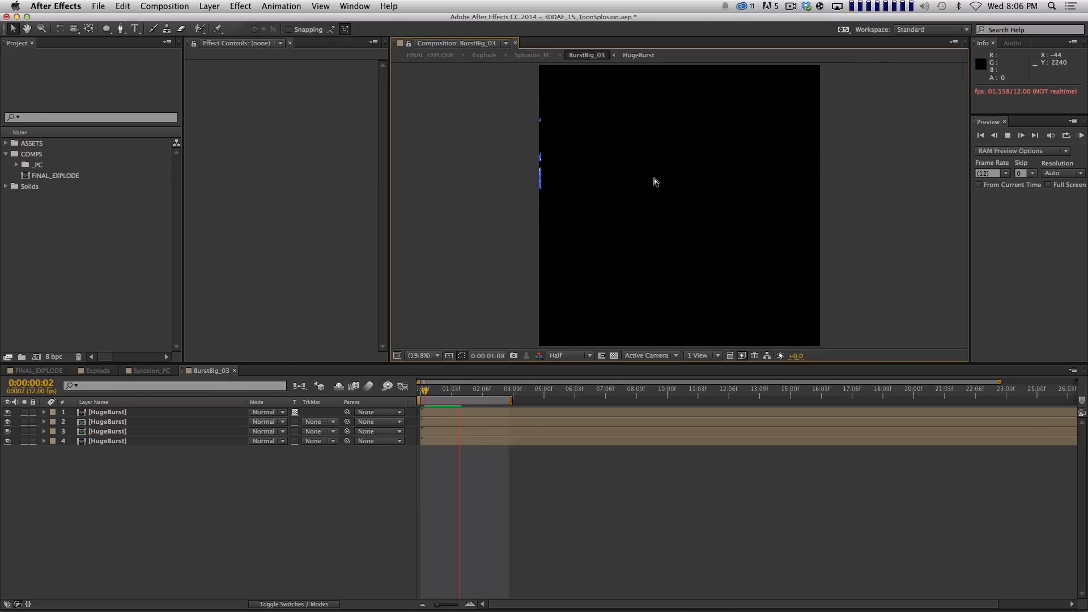
key("space")
key("space")
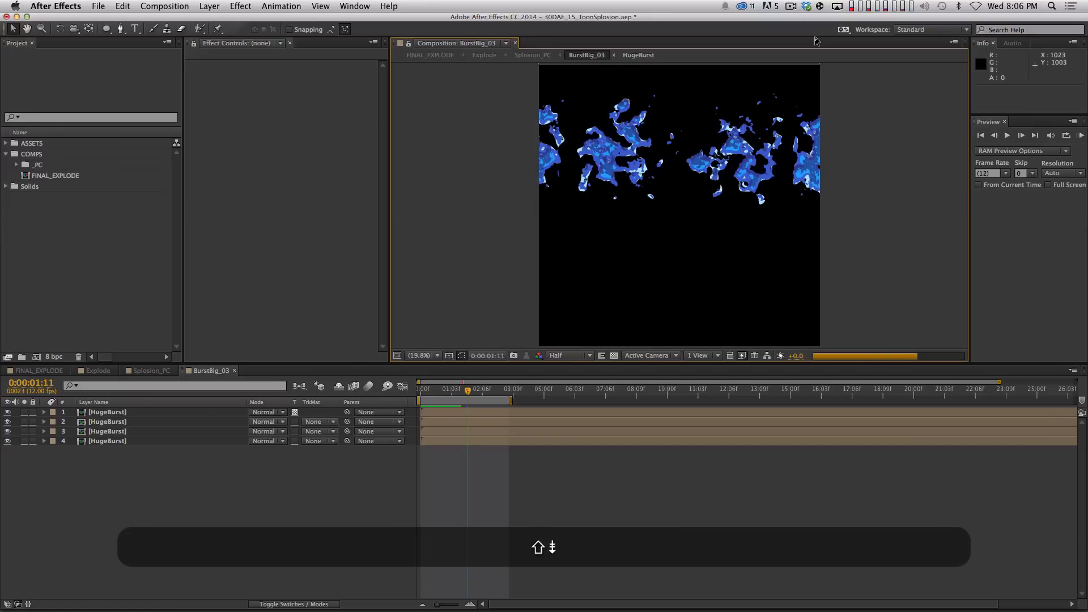
key("KP_0")
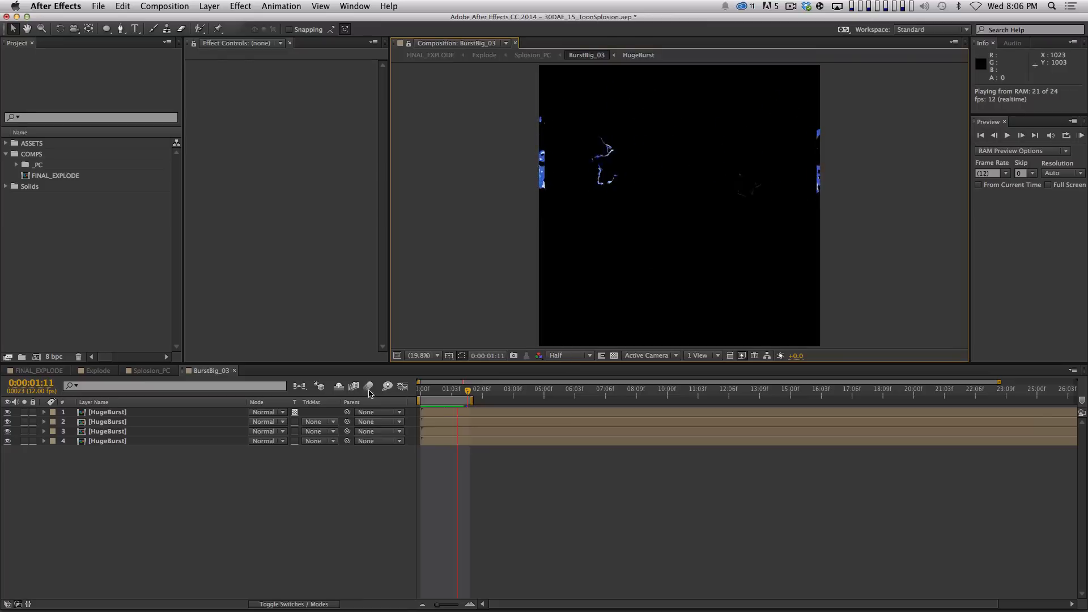
key("space")
- Compare the effects on HugeBurst layers 4 and 3, and open the HugeBurst precomp with its layer bars displayed and nothing selected
left_click(151, 443)
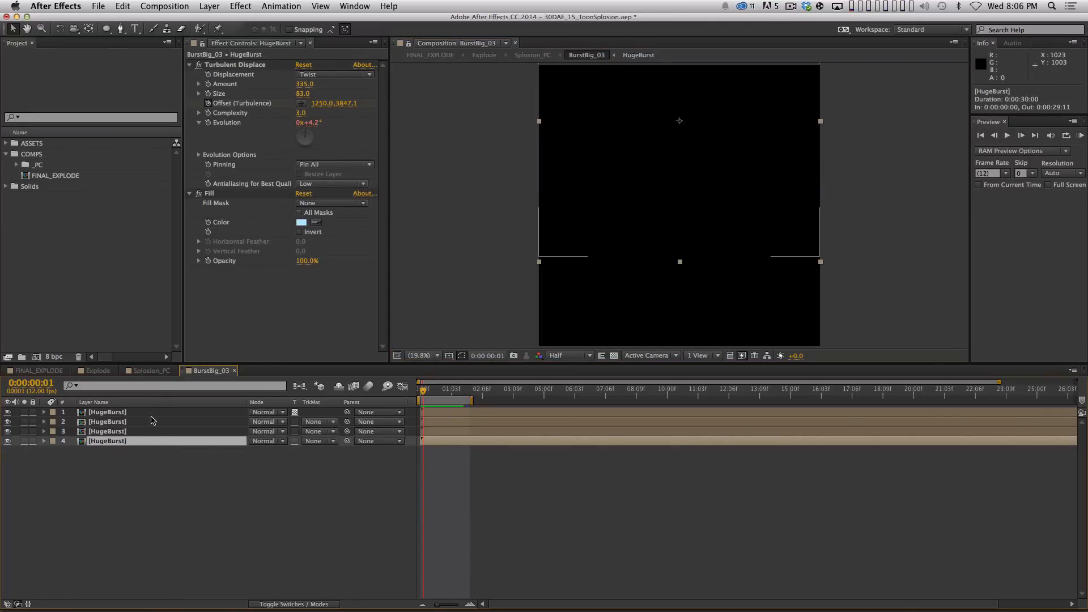
left_click(230, 432)
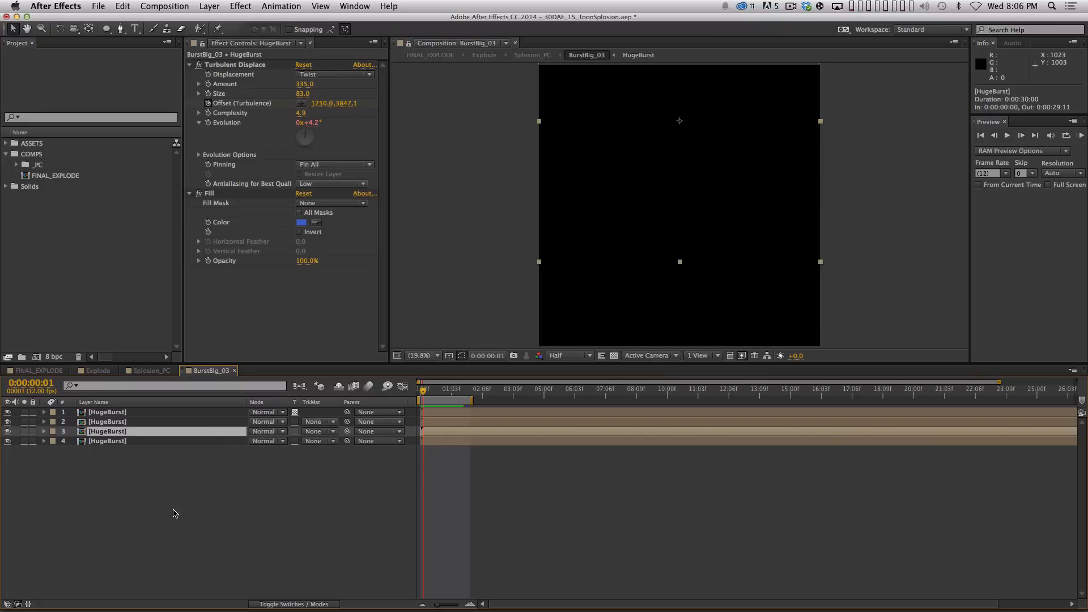
double_click(148, 418)
key("shift+super+grave")
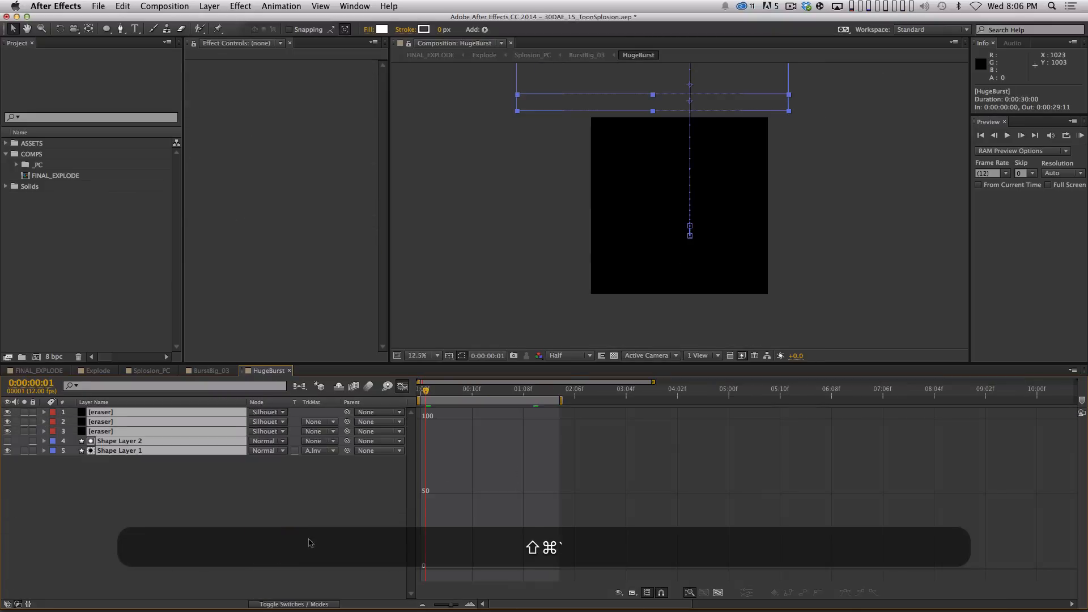
key("shift+super+a")
key("shift+F3")
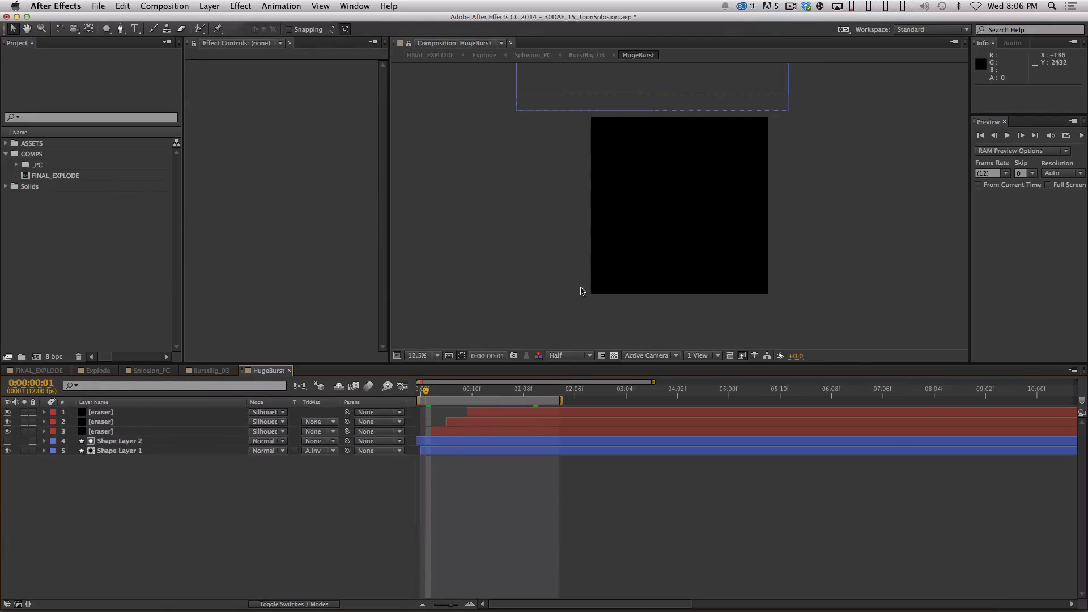
- Preview the eraser and shape layer animation in HugeBurst, and park the playhead at 0:00:01:05
key("KP_0")
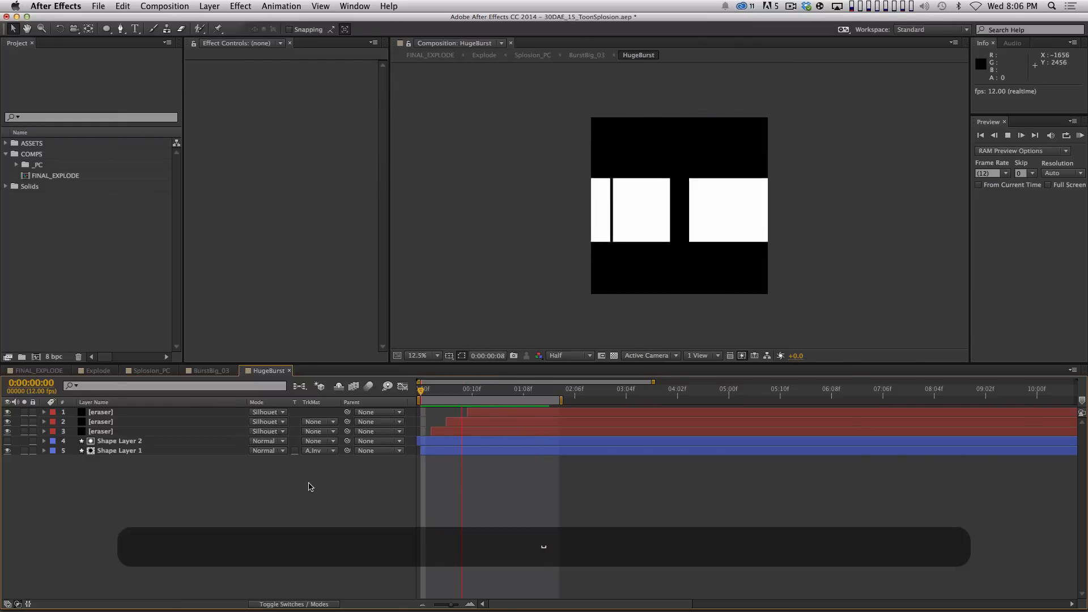
key("space")
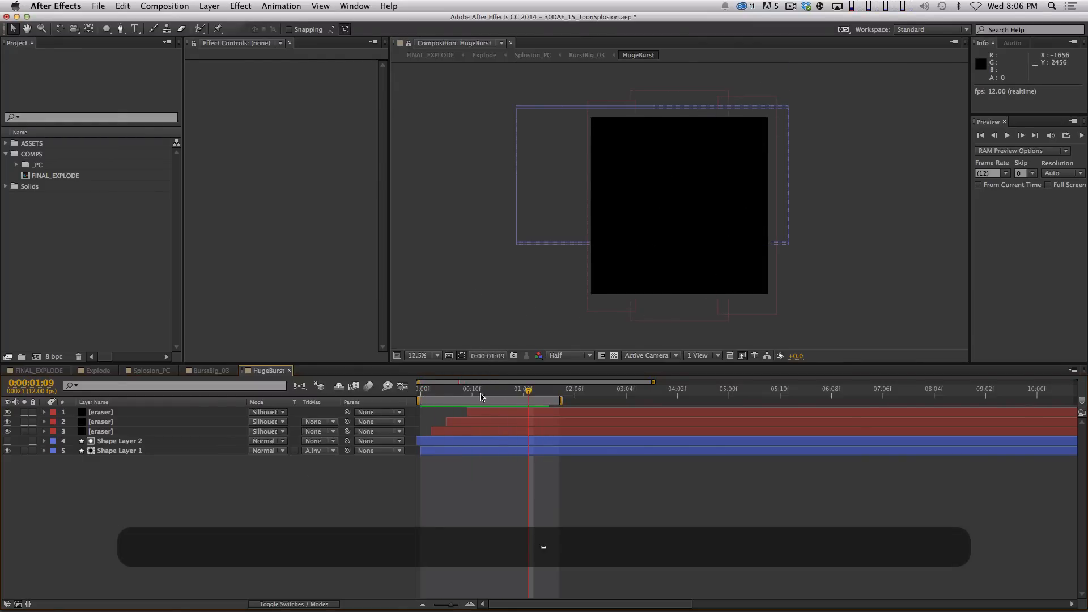
key("space")
key("space")
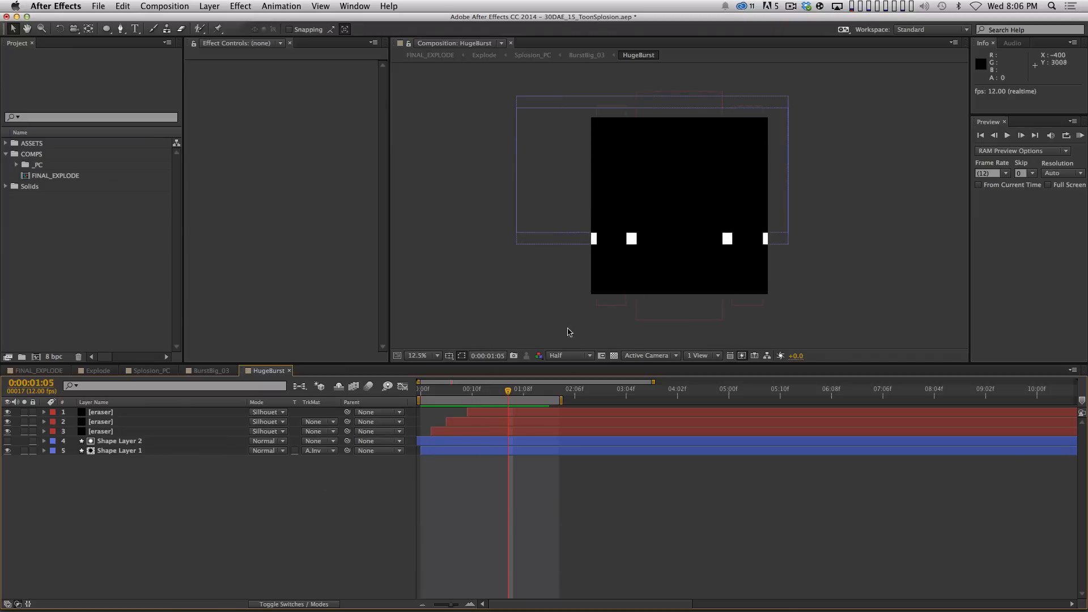
- Hide the three eraser layers, set Shape Layer 1's track matte to None, and preview that layer from the first frame
key("space")
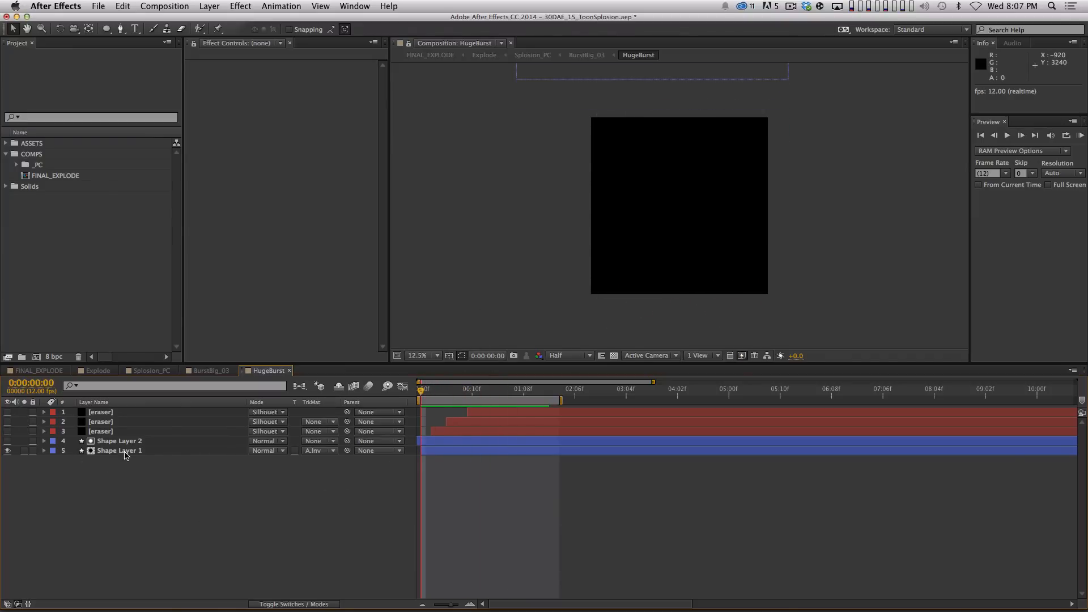
left_click(320, 451)
left_click(334, 459)
left_click(186, 451)
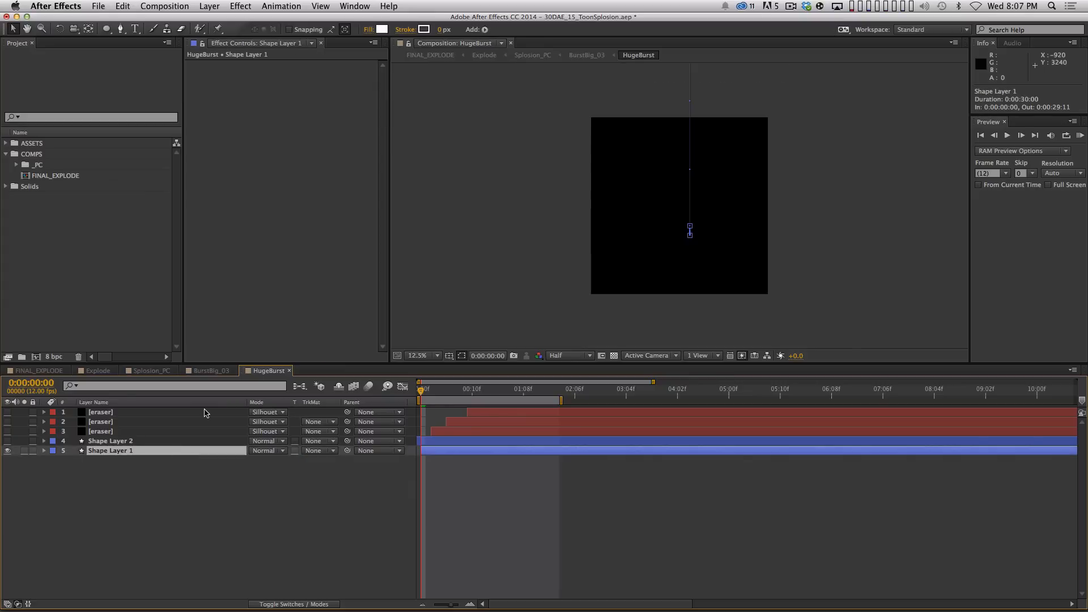
key("space")
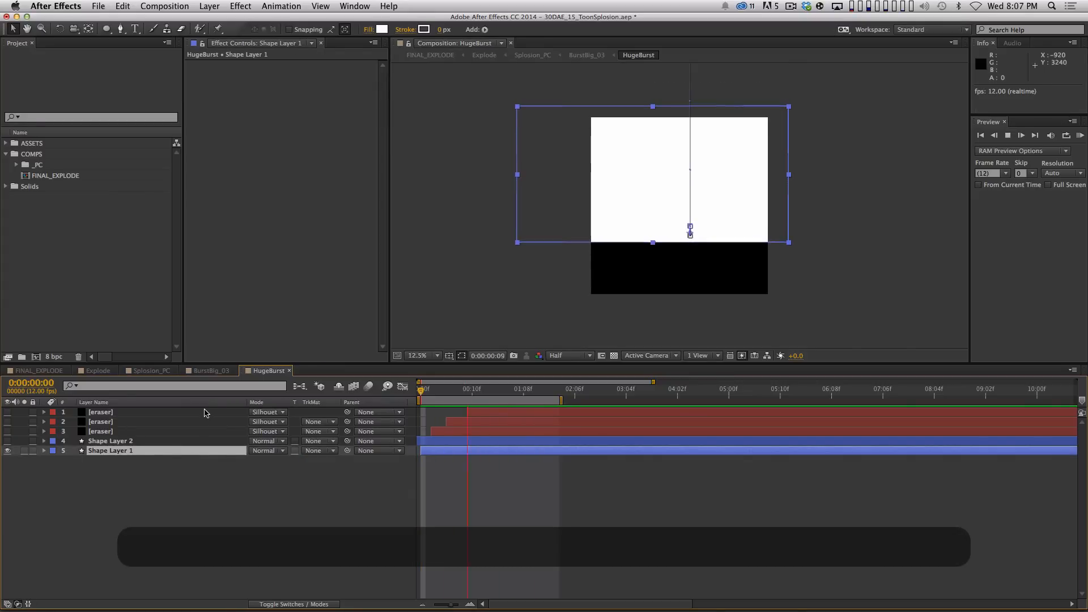
key("space")
- Reveal Shape Layer 1's Y Position keyframes and examine their curve in the Graph Editor from the composition start
left_click(221, 502)
left_click(180, 452)
key("u")
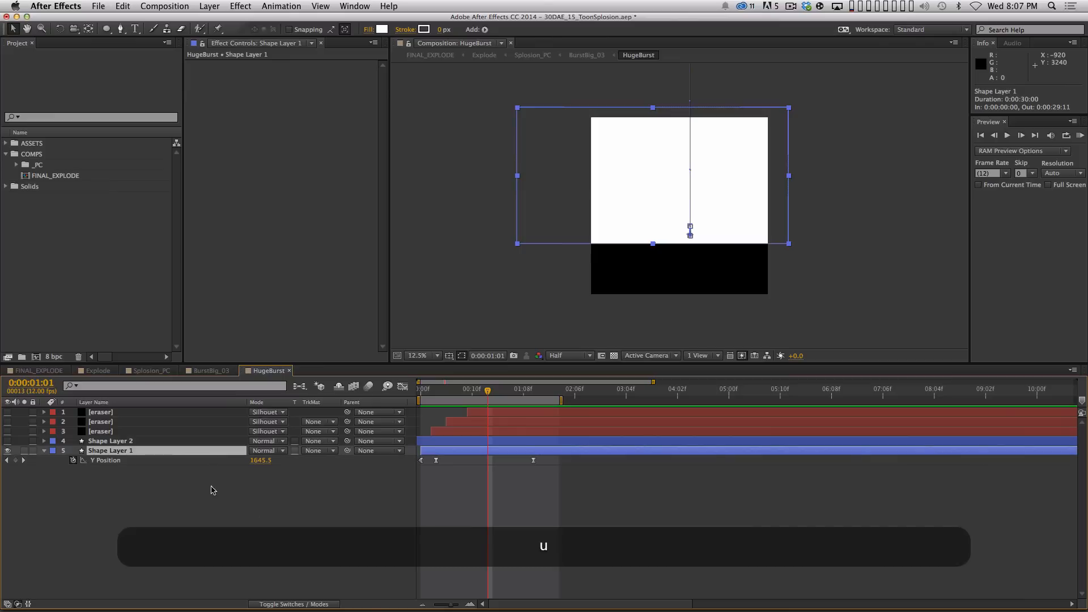
left_click(402, 386)
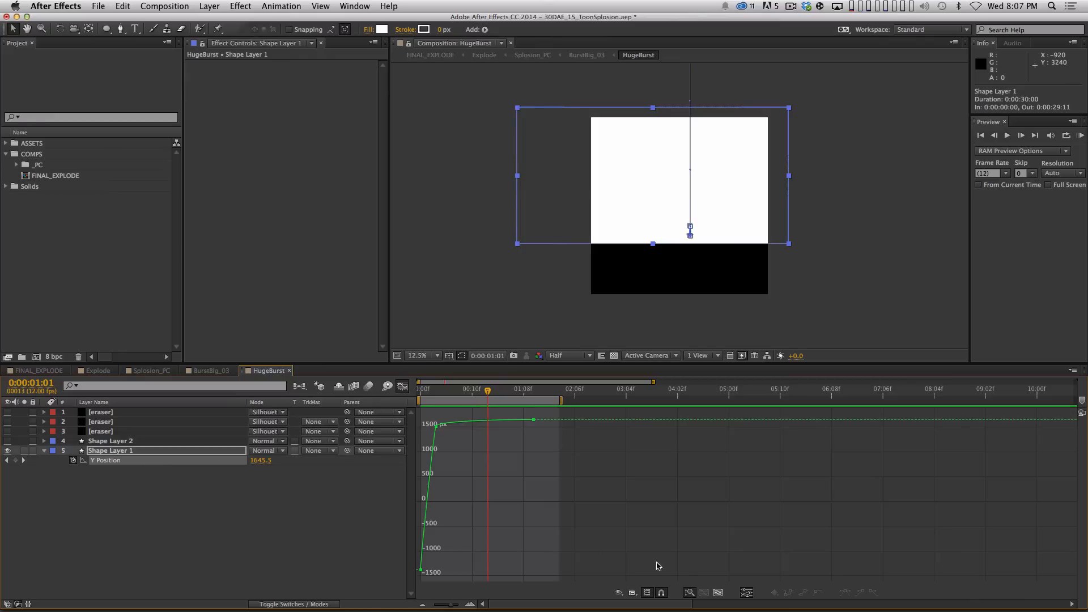
key("=")
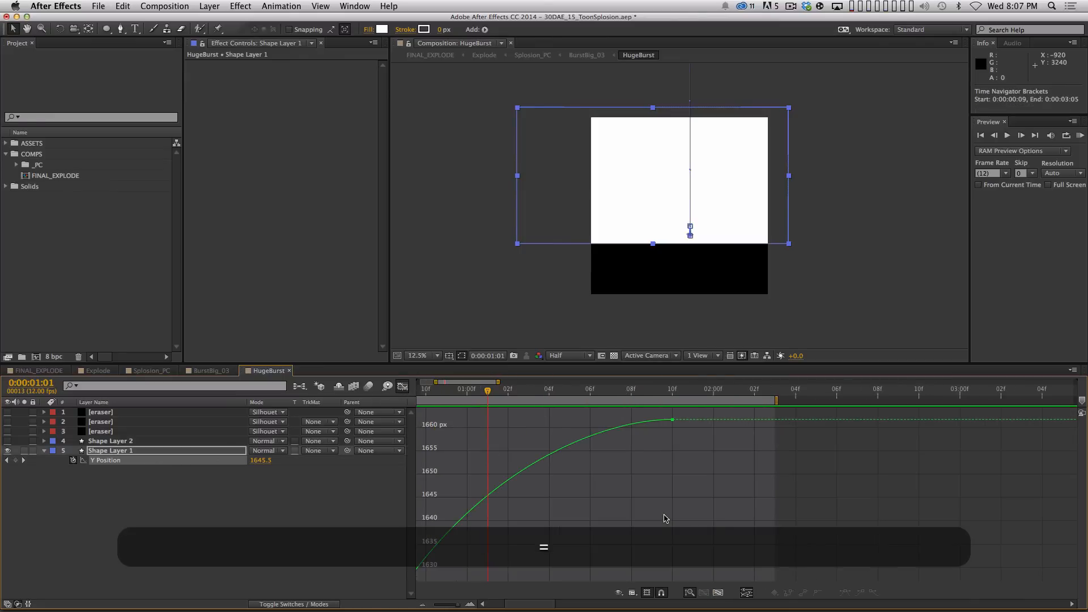
key("minus")
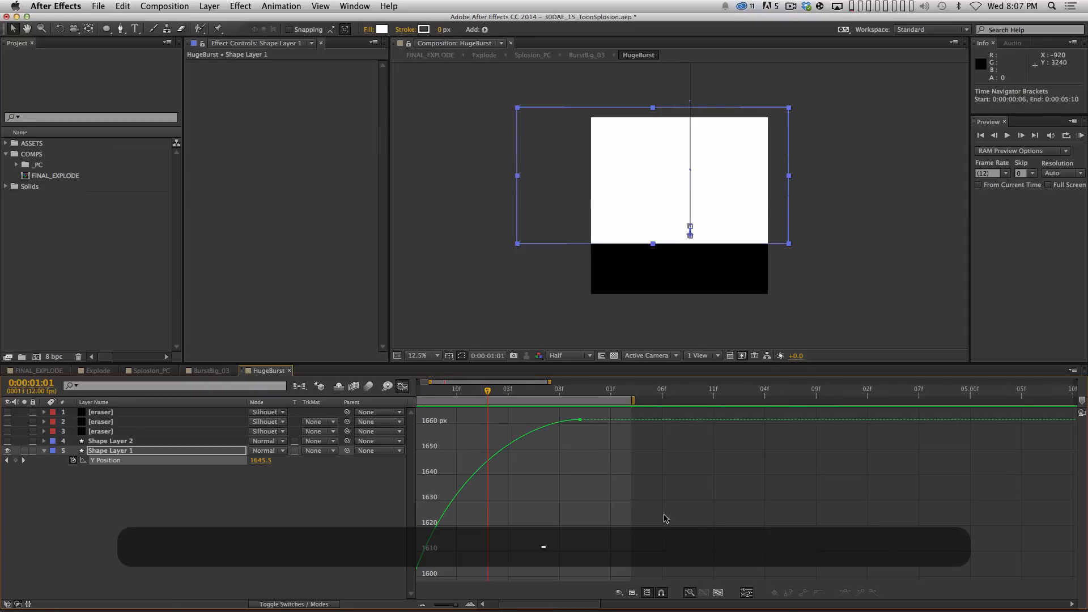
key("Home")
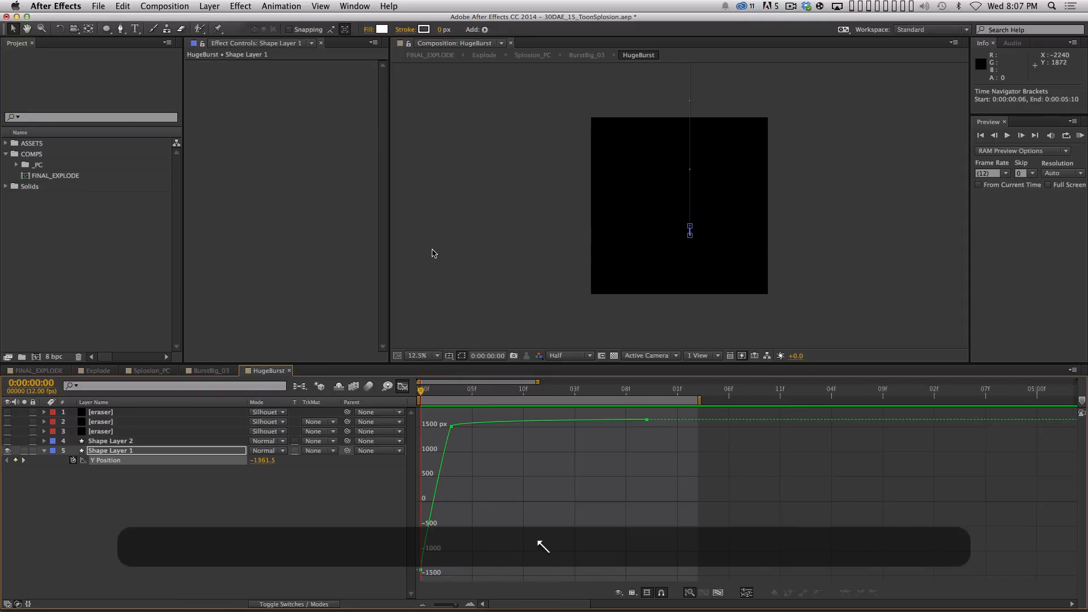
key("=")
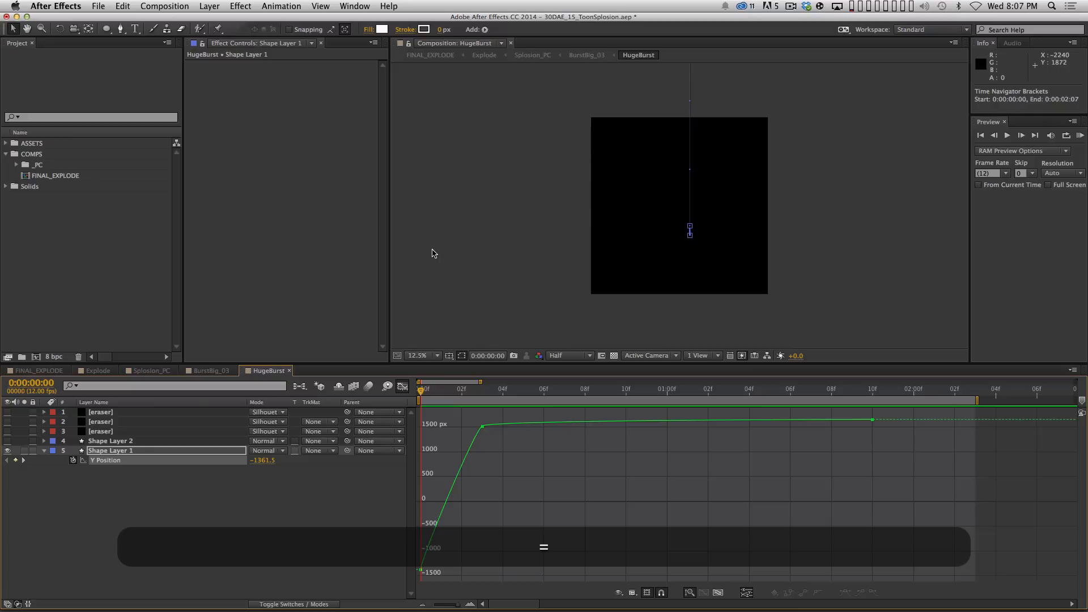
- Advance frame by frame to 0:00:00:11 to follow Shape Layer 1's speed curve, and return to layer bars with nothing selected
key("Page_Down")
key("Page_Down")
key("Page_Down")
key("Page_Down")
key("Page_Down")
key("Page_Down")
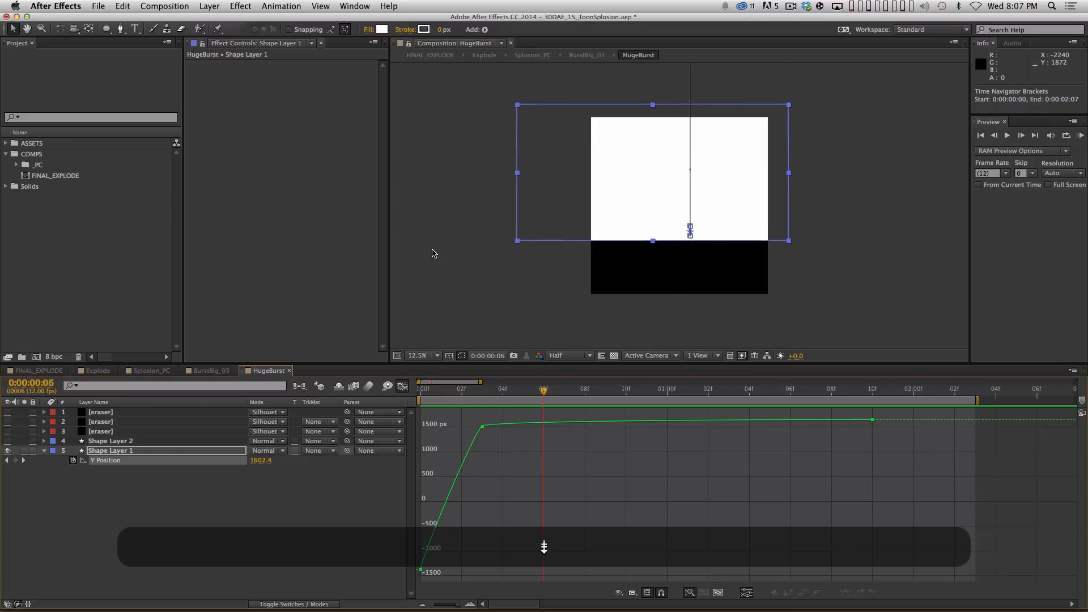
key("Page_Down")
key("Page_Down")
key("Page_Down")
key("Page_Down")
key("Page_Down")
left_click(402, 386)
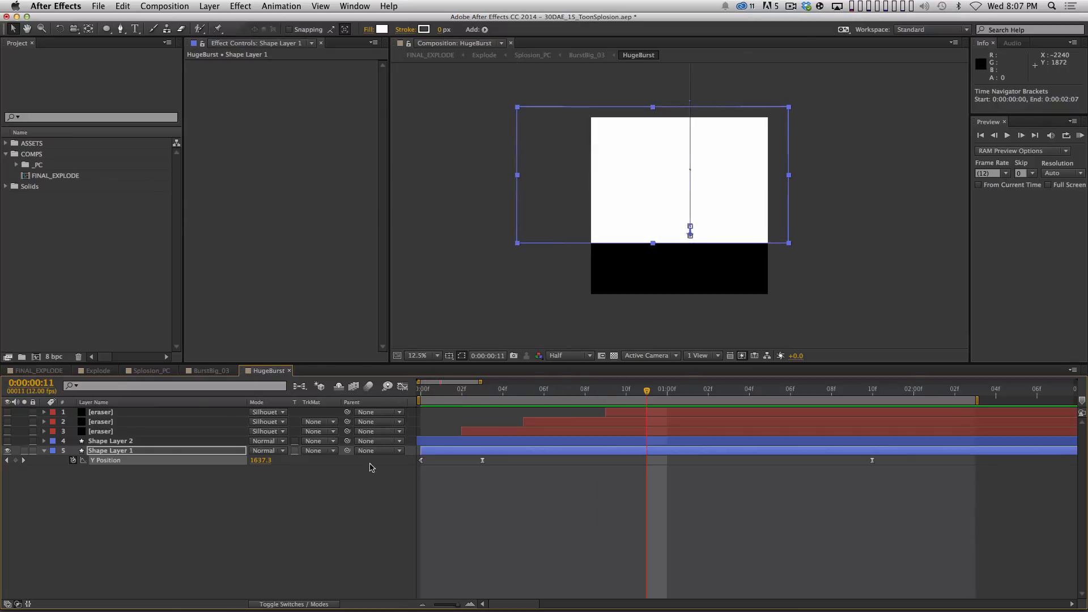
left_click(222, 505)
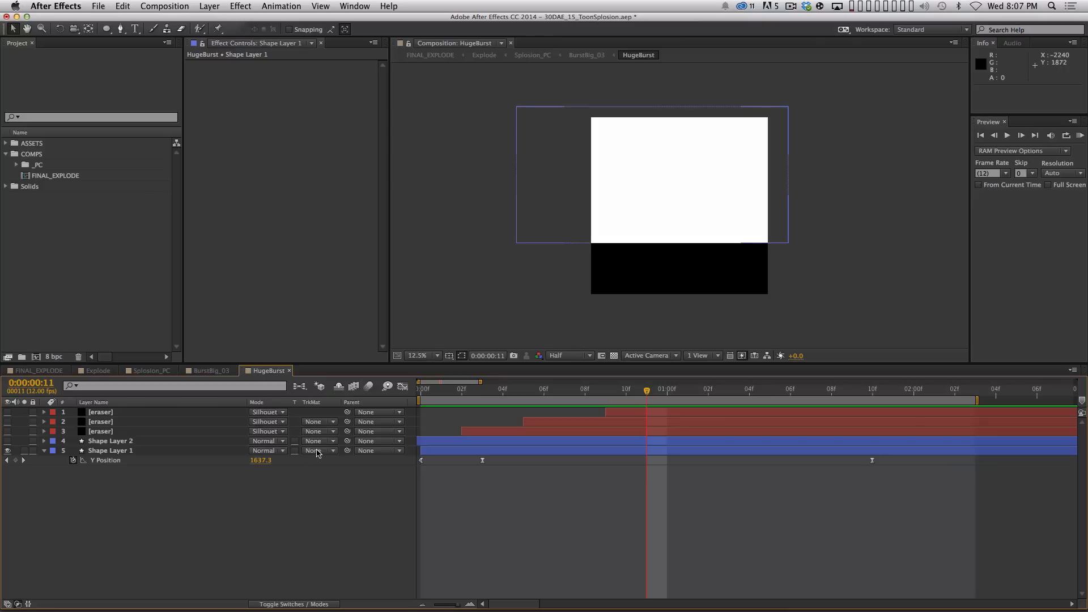
- Matte Shape Layer 1 with Shape Layer 2, trying Alpha Matte first and ending on Alpha Inverted Matte
left_click(178, 443)
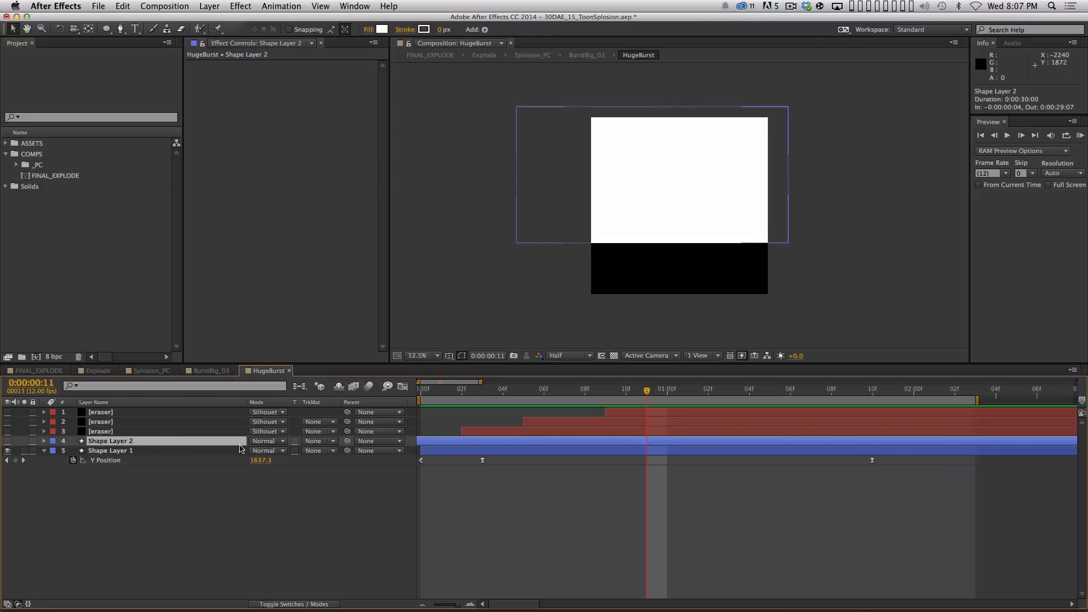
left_click(321, 451)
left_click(333, 481)
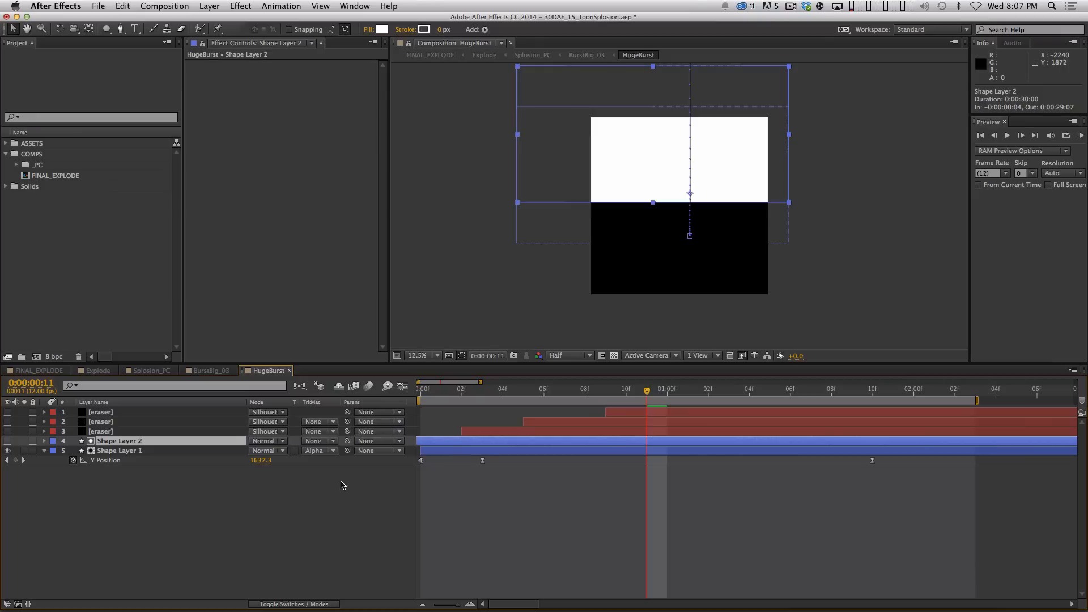
left_click(320, 451)
left_click(332, 488)
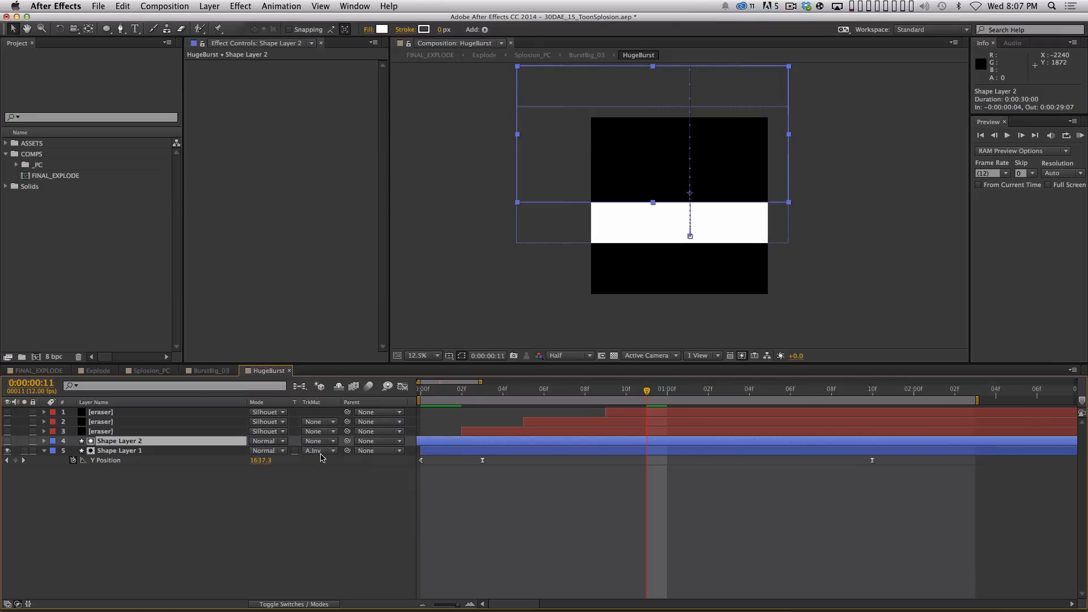
- Preview the inverted matte animation from the first frame with Shape Layer 2 selected
key("Home")
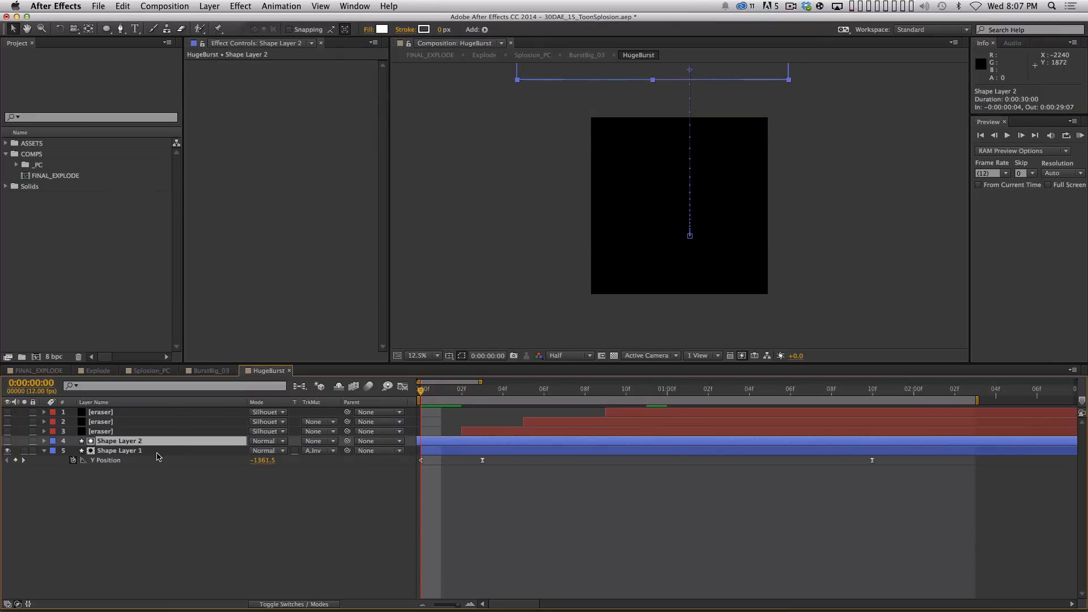
left_click(190, 451)
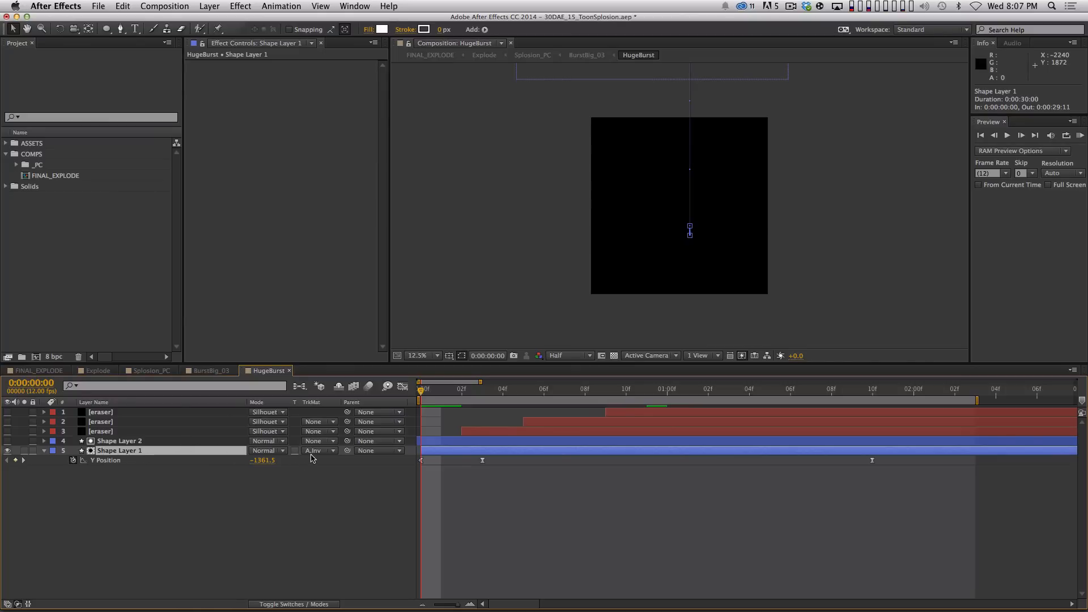
left_click(170, 441)
key("space")
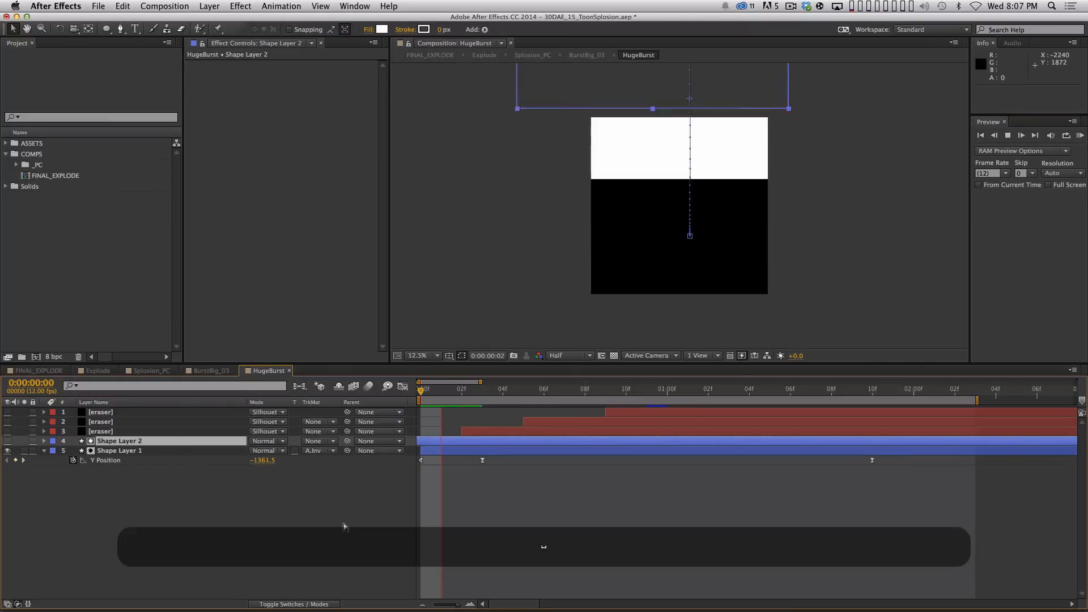
key("space")
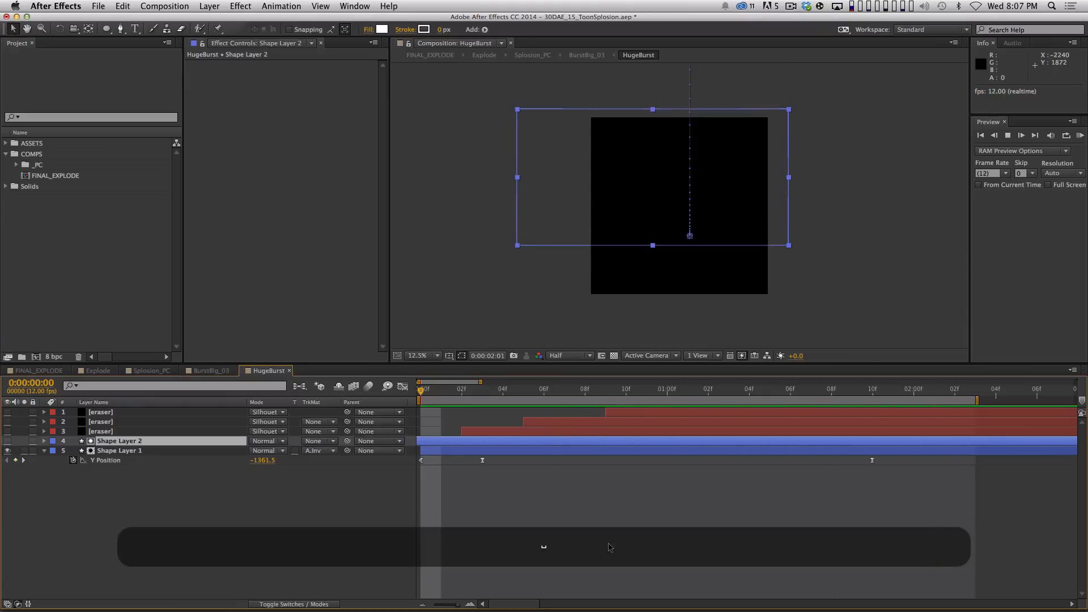
key("space")
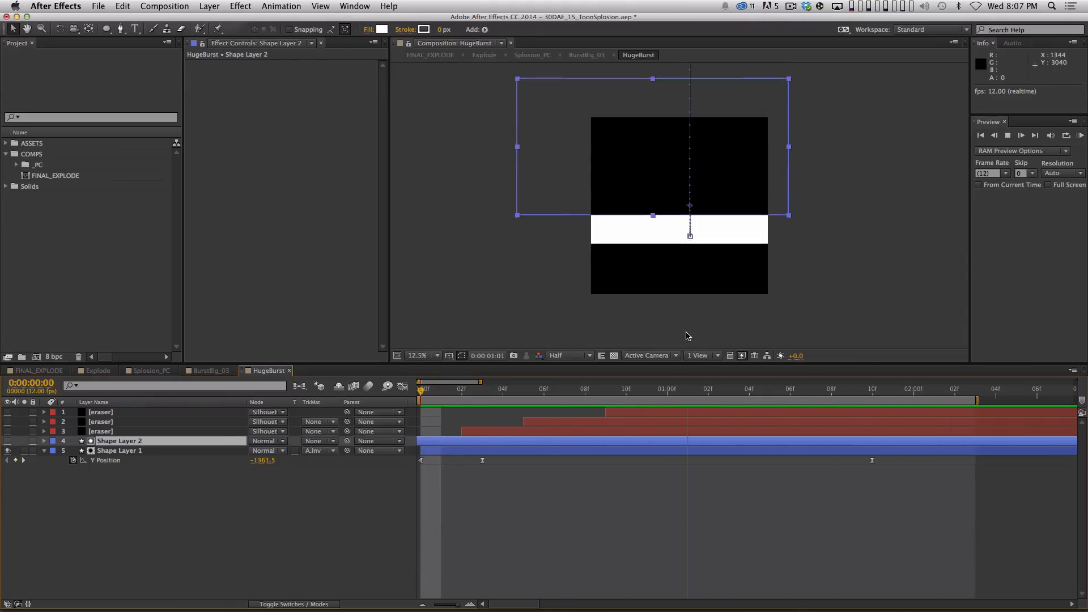
key("space")
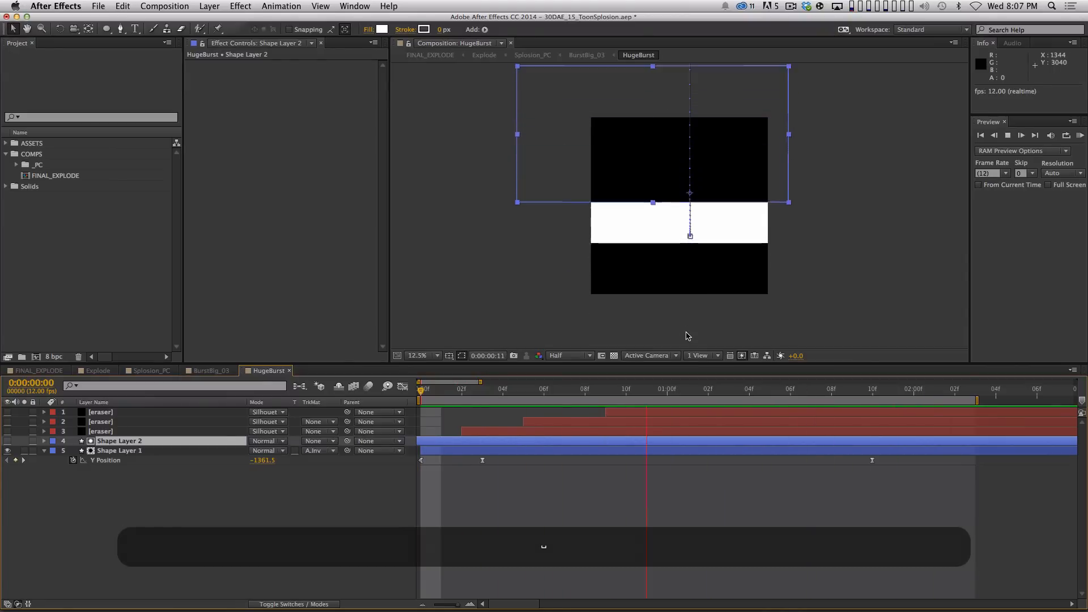
key("space")
- Reveal Shape Layer 2's Y Position keyframes and preview its motion from the first frame
left_click(288, 481)
left_click(175, 441)
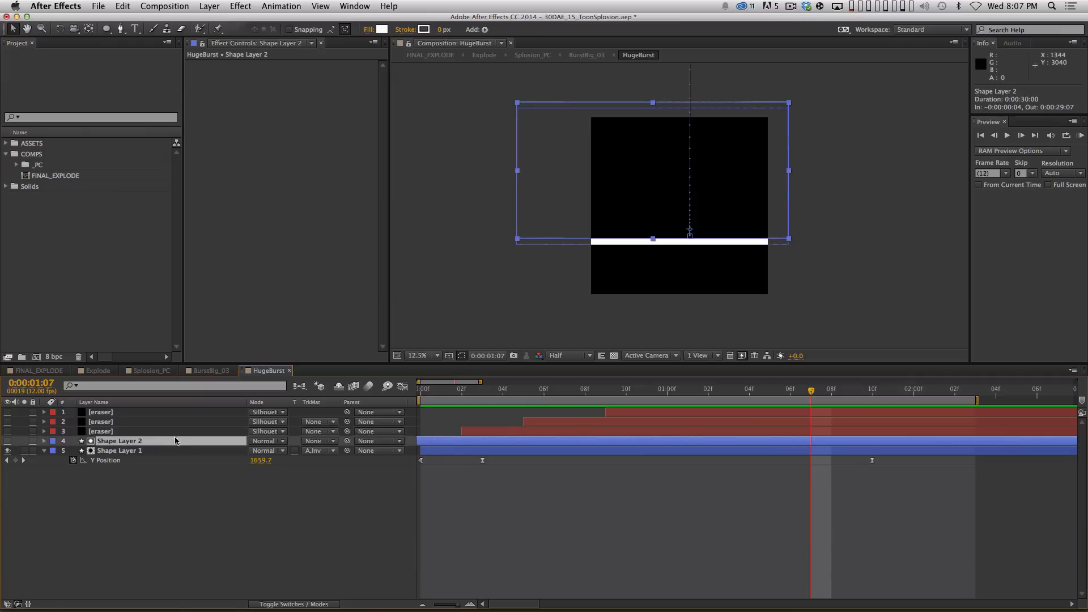
key("u")
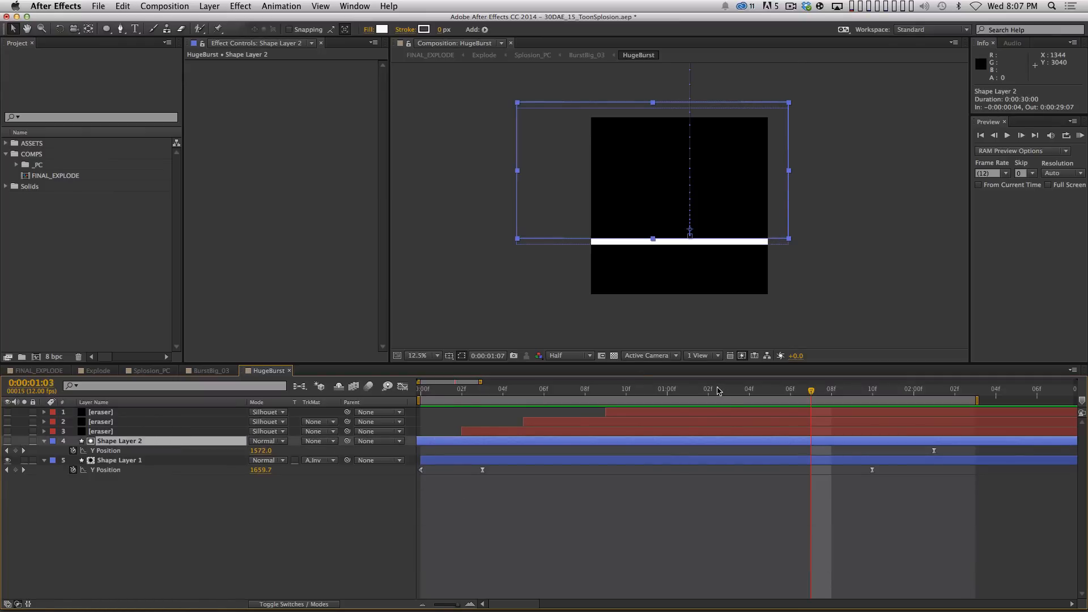
key("Home")
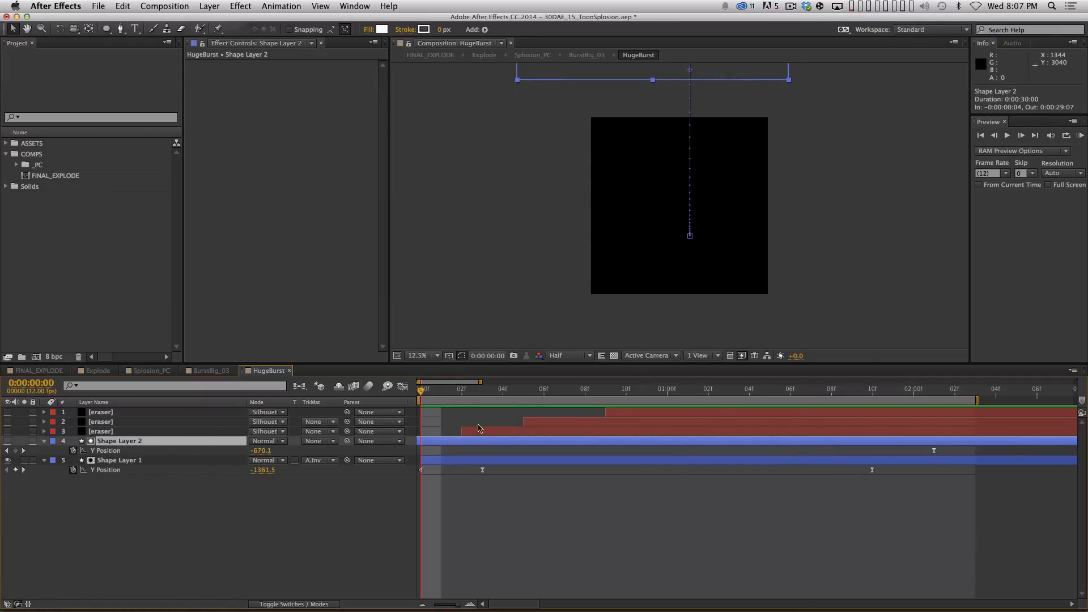
key("space")
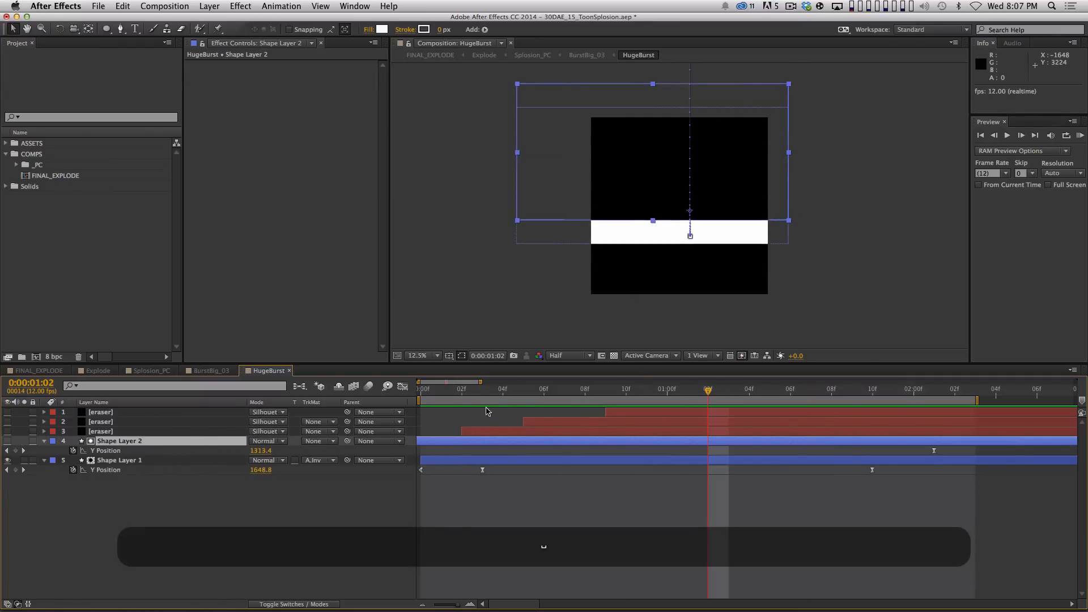
key("space")
- Replay the animation from the start with Shape Layer 1 selected and again with Shape Layer 2 selected to compare their speeds
key("Home")
left_click(130, 460)
key("space")
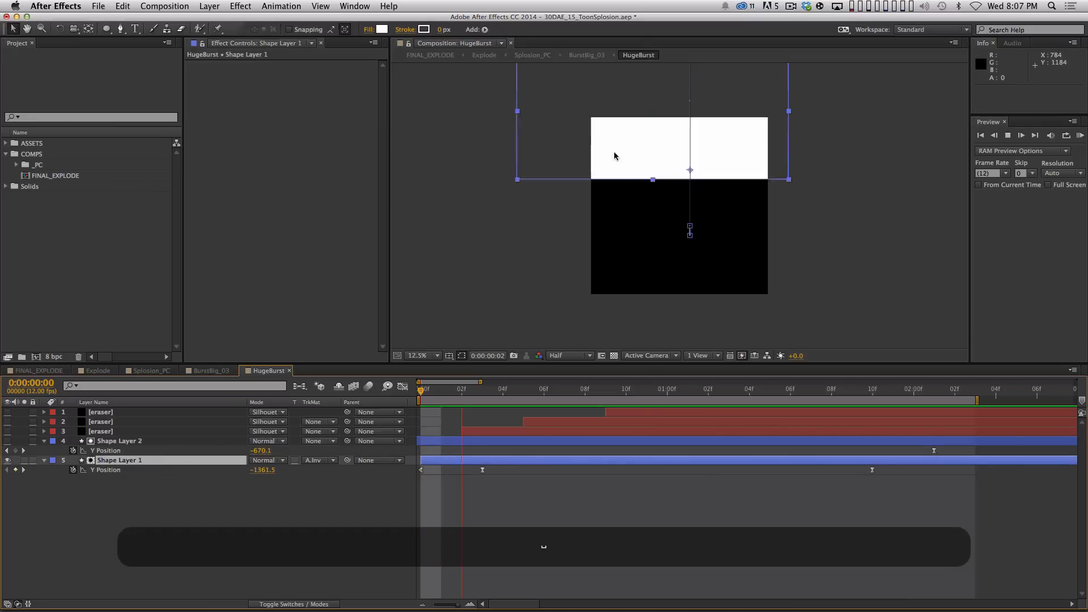
left_click(151, 443)
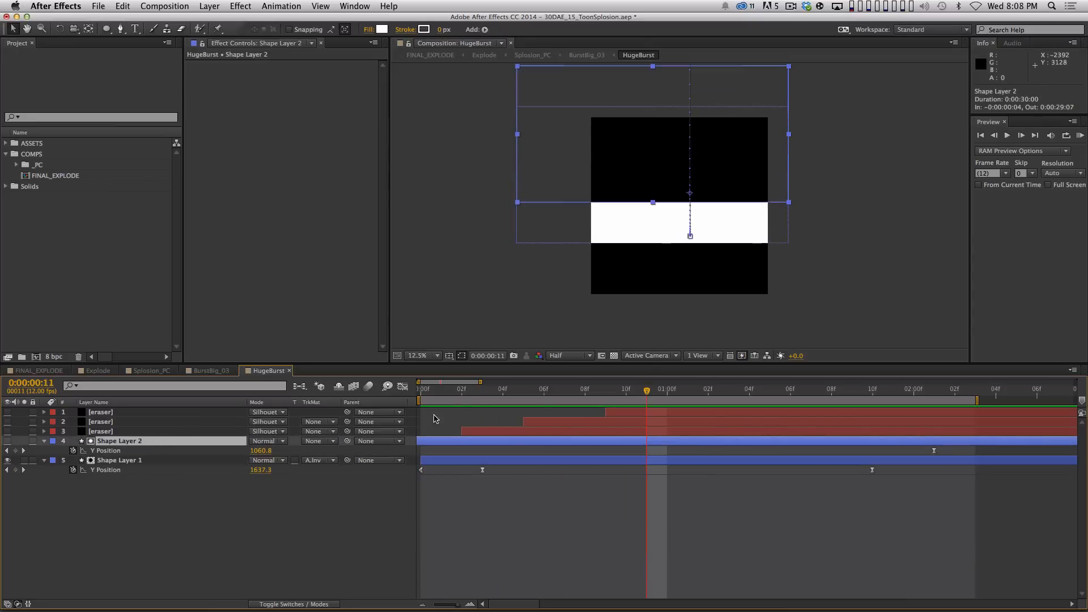
key("Home")
key("space")
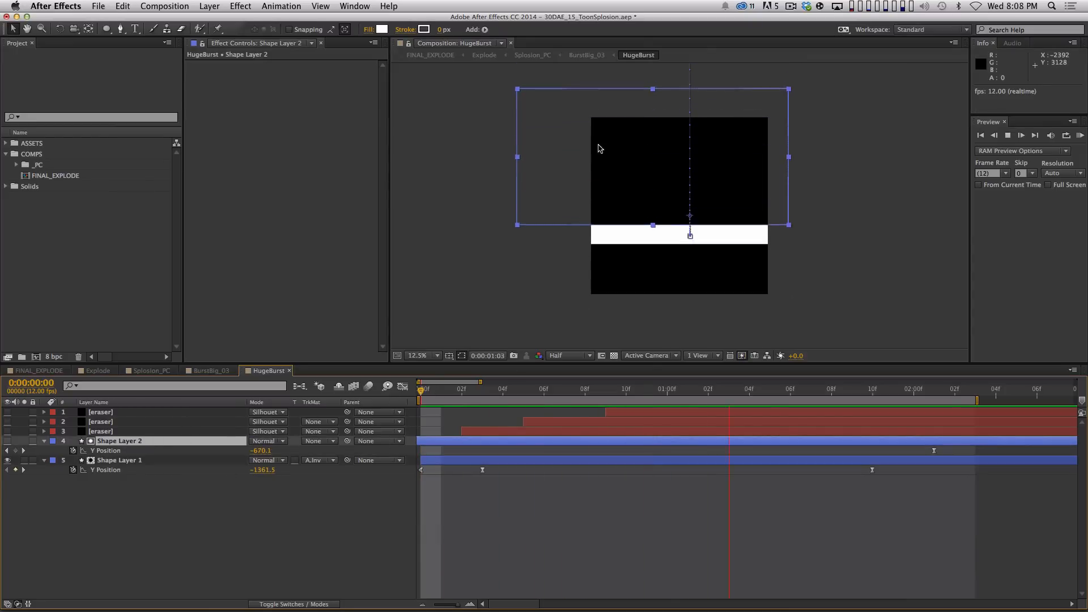
key("space")
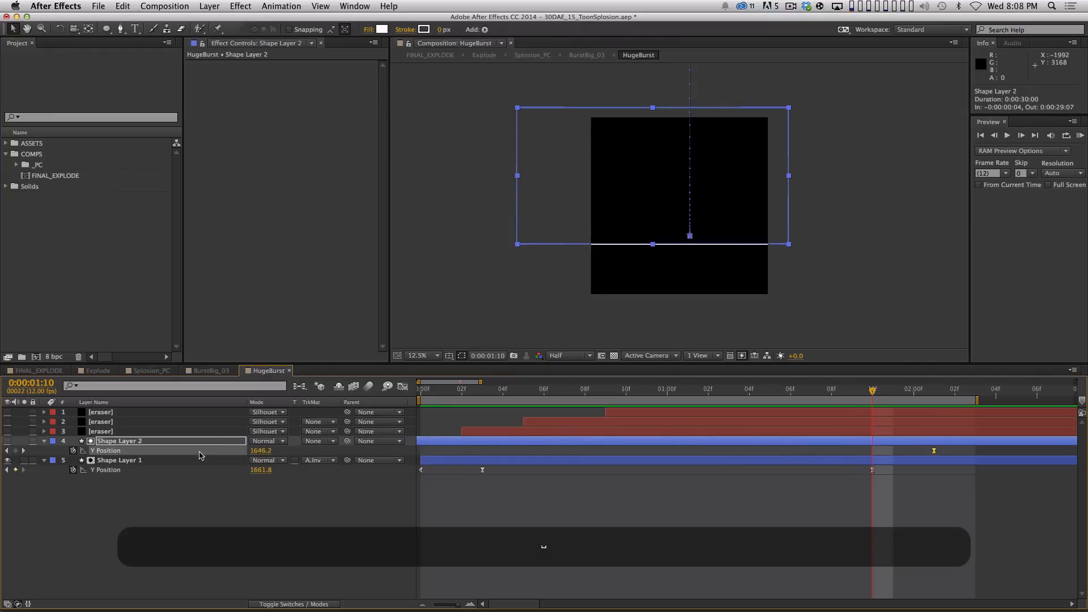
- Examine Shape Layer 2's Y Position curve in the Graph Editor, and return to layer bars at the first frame
left_click(403, 388)
key("minus")
key("minus")
key("minus")
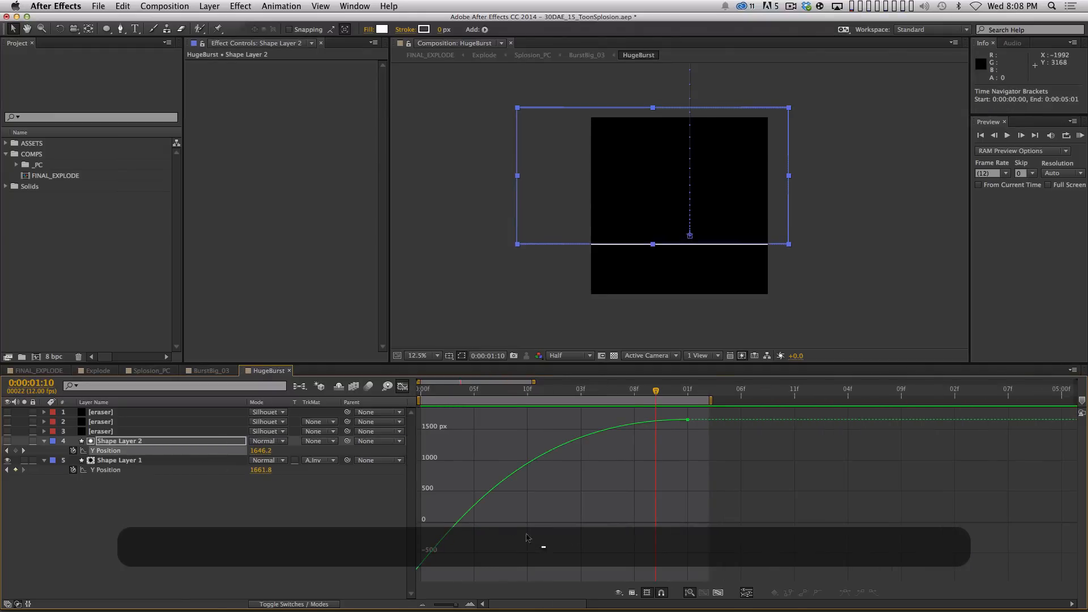
key("Home")
left_click_drag(509, 403, 420, 406)
left_click(245, 514)
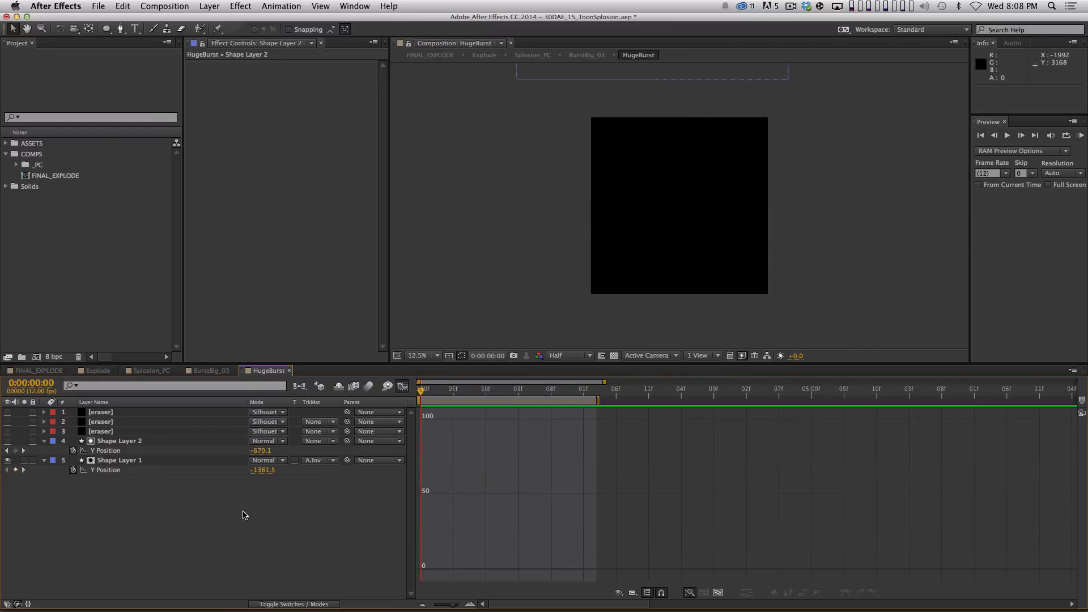
left_click(402, 387)
- Point out both shape layers, scrub HugeBurst to 0:00:00:08 with nothing selected, and switch to the BurstBig_03 composition
left_click(137, 460)
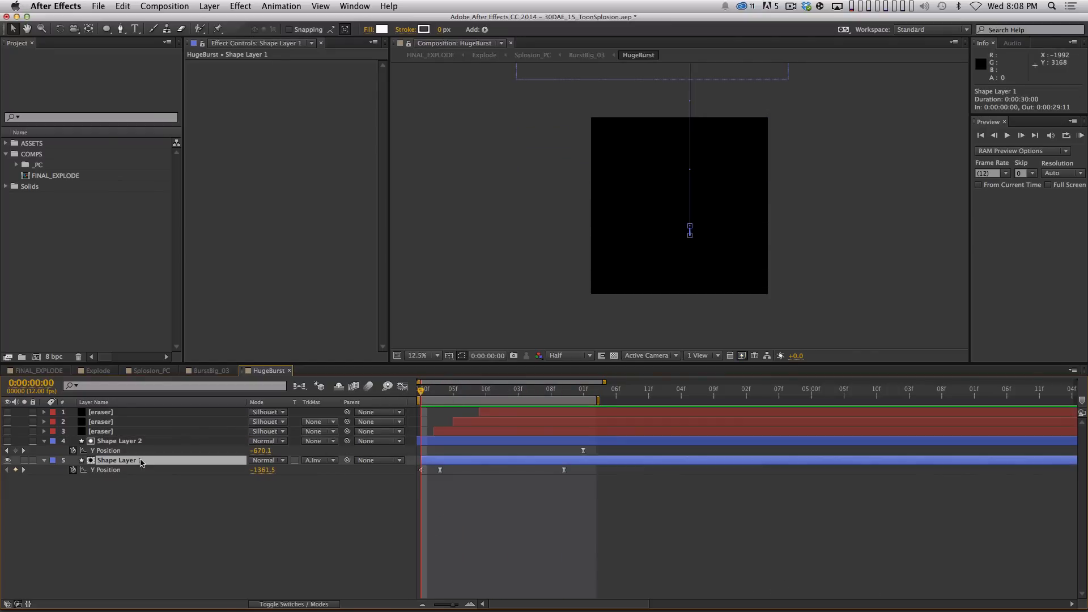
left_click(135, 441)
left_click(150, 477)
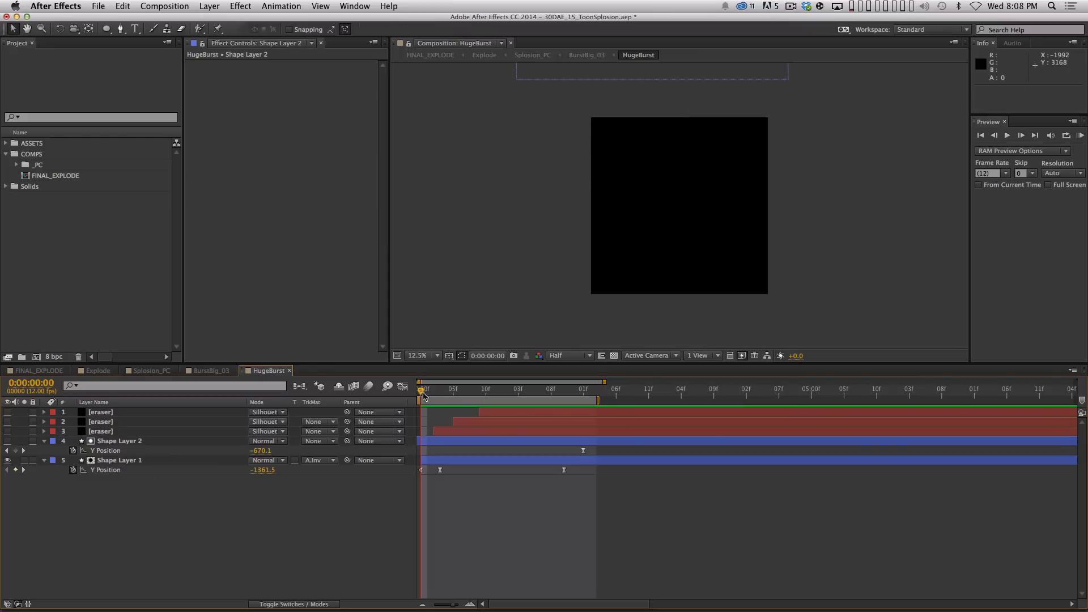
left_click_drag(424, 395, 473, 391)
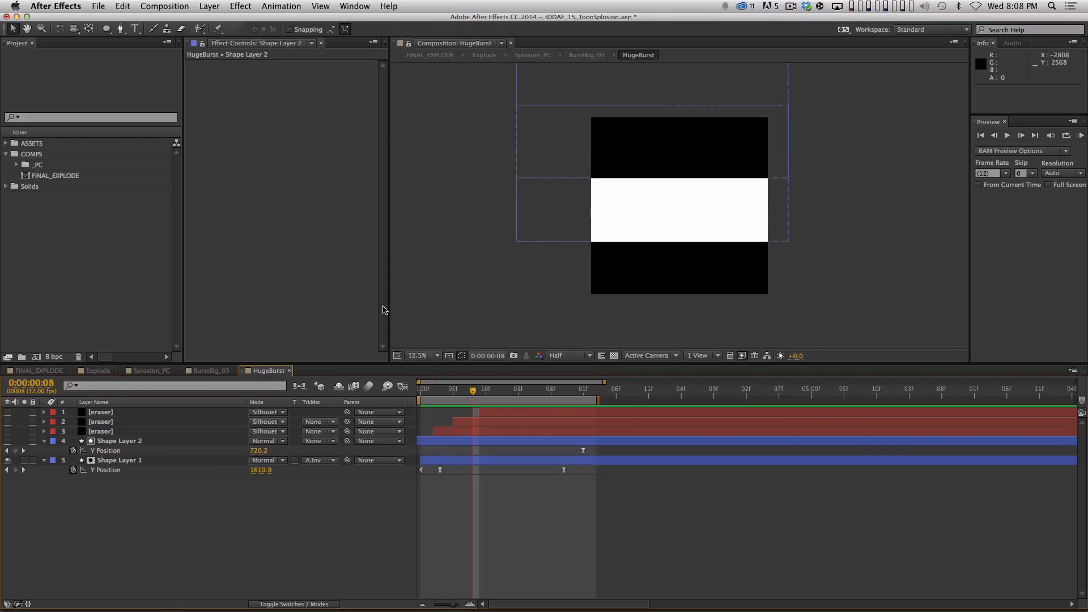
left_click(219, 372)
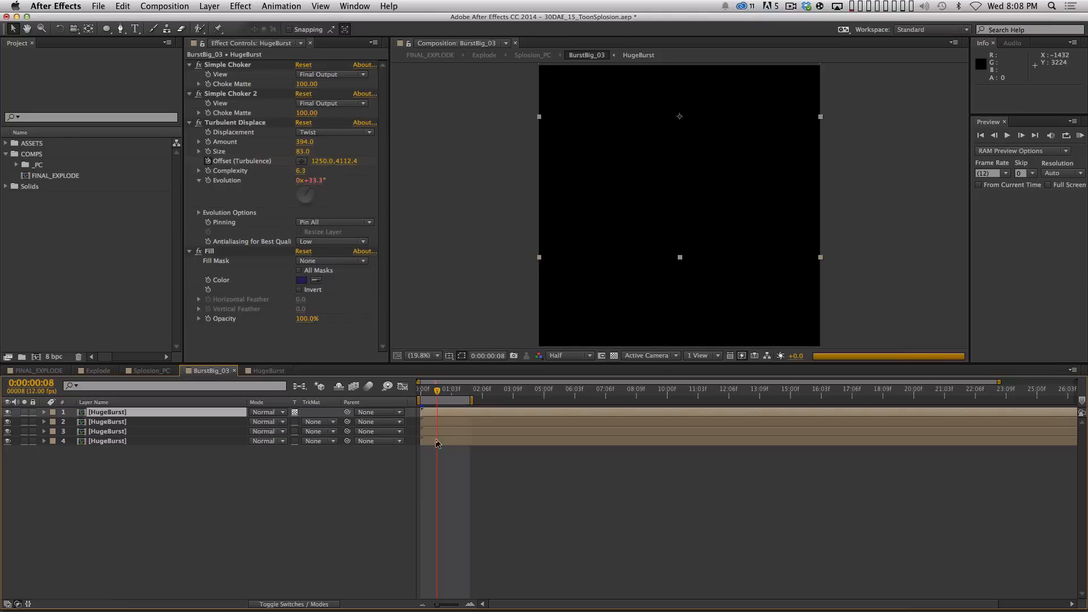
- Return BurstBig_03 to its first frame, switch to Splosion_PC, and view the HugeBurst layer at 0:00:06:03 and 0:00:07:01
left_click_drag(427, 397, 418, 391)
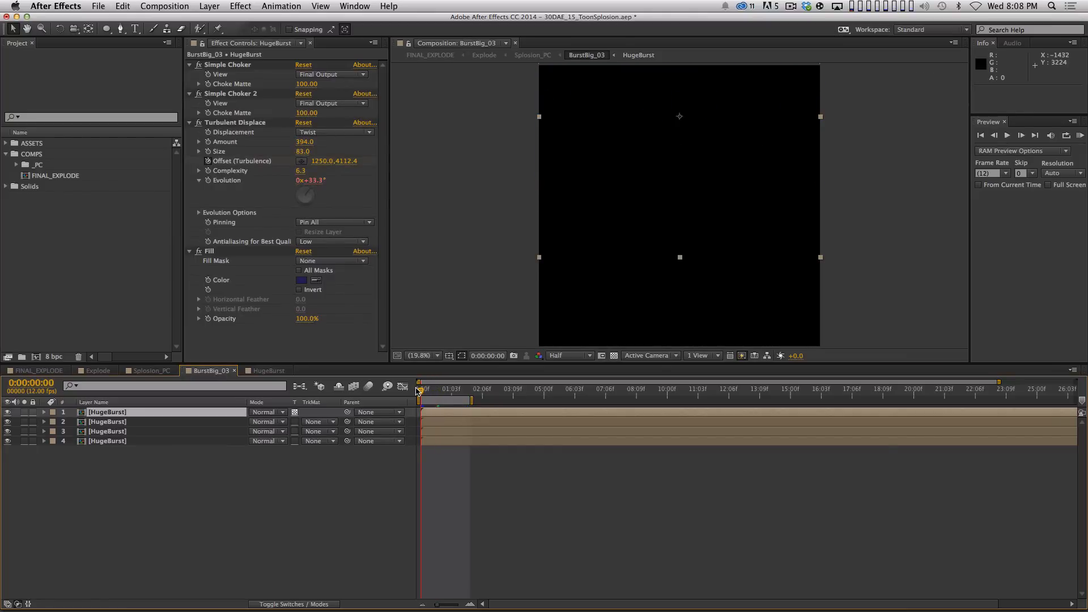
left_click(151, 371)
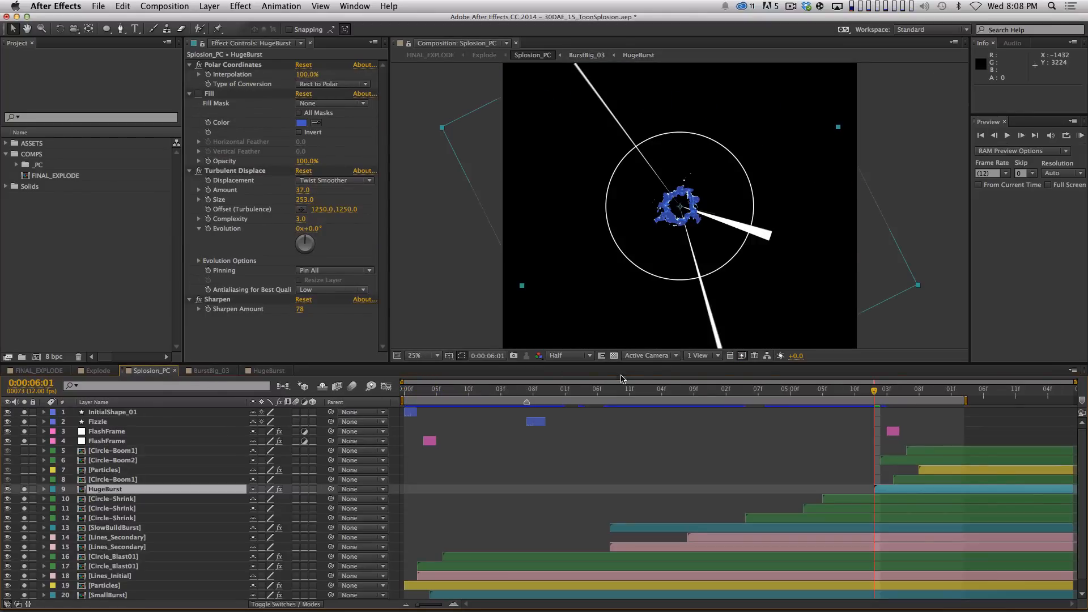
left_click_drag(876, 393, 887, 392)
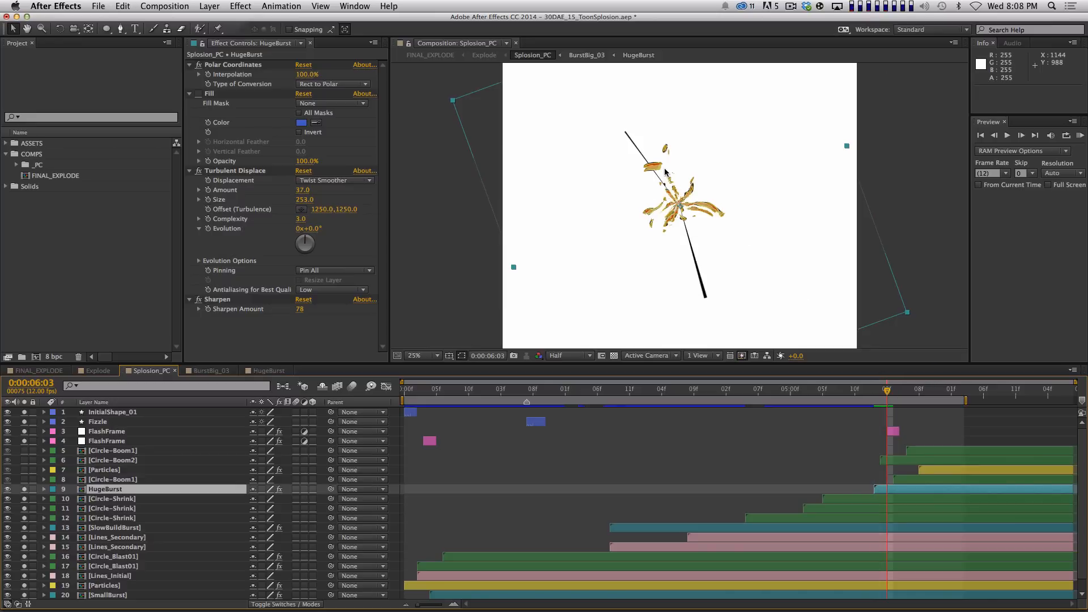
key("shift+Page_Down")
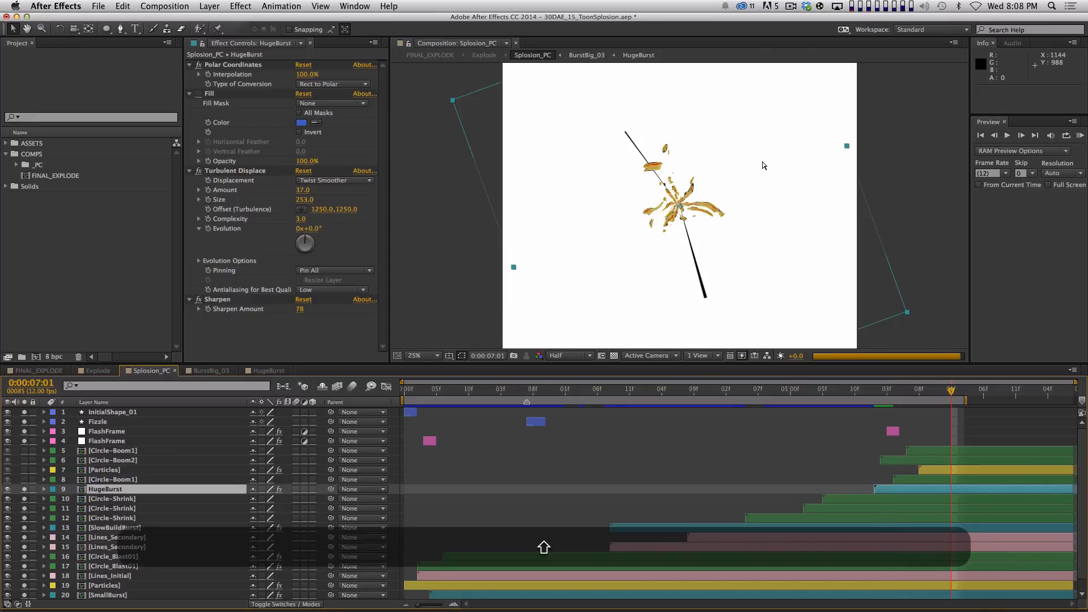
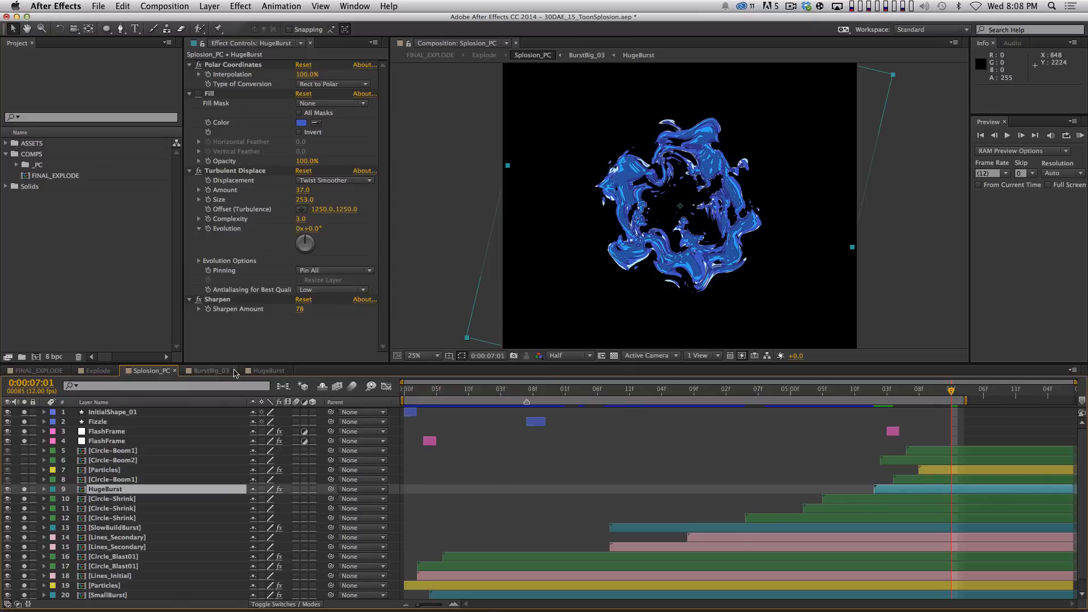
- Open the HugeBurst composition, make the lowest eraser layer visible, and preview its cut through the white shape
left_click(267, 370)
left_click(107, 433)
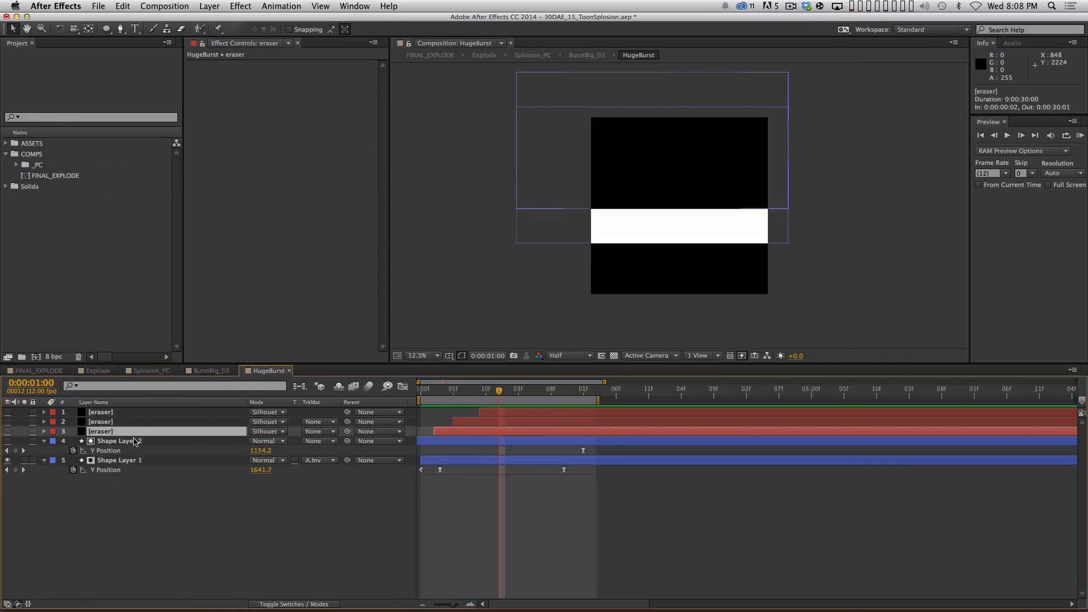
left_click(8, 431)
left_click_drag(459, 390, 512, 391)
key("space")
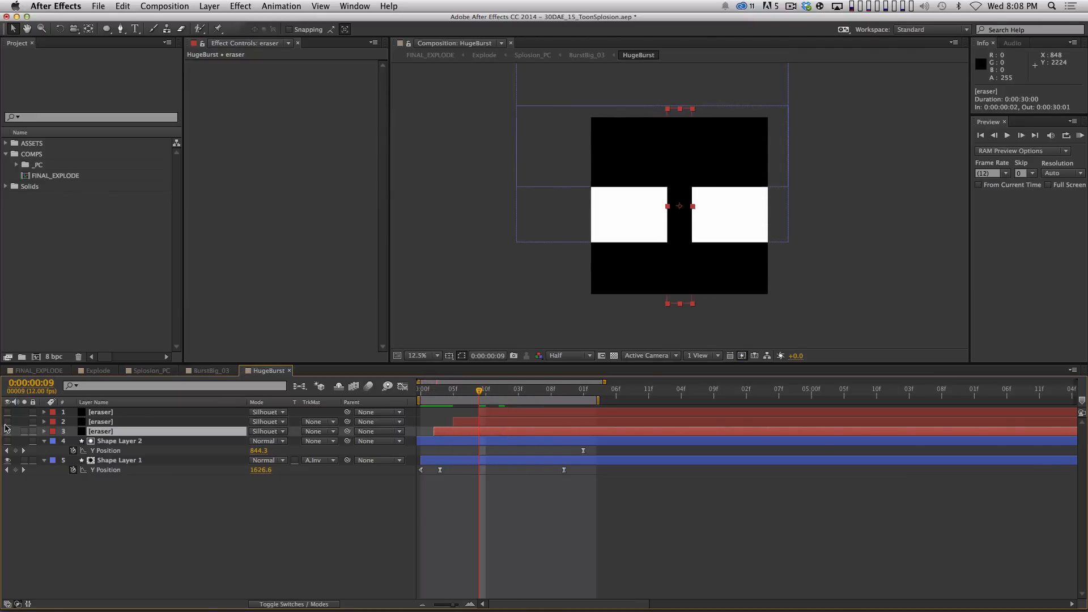
- Make the other two eraser layers visible, scrub HugeBurst to 0:00:01:01, and clear the selection
left_click_drag(6, 424, 8, 412)
left_click_drag(438, 394, 505, 394)
left_click(455, 466)
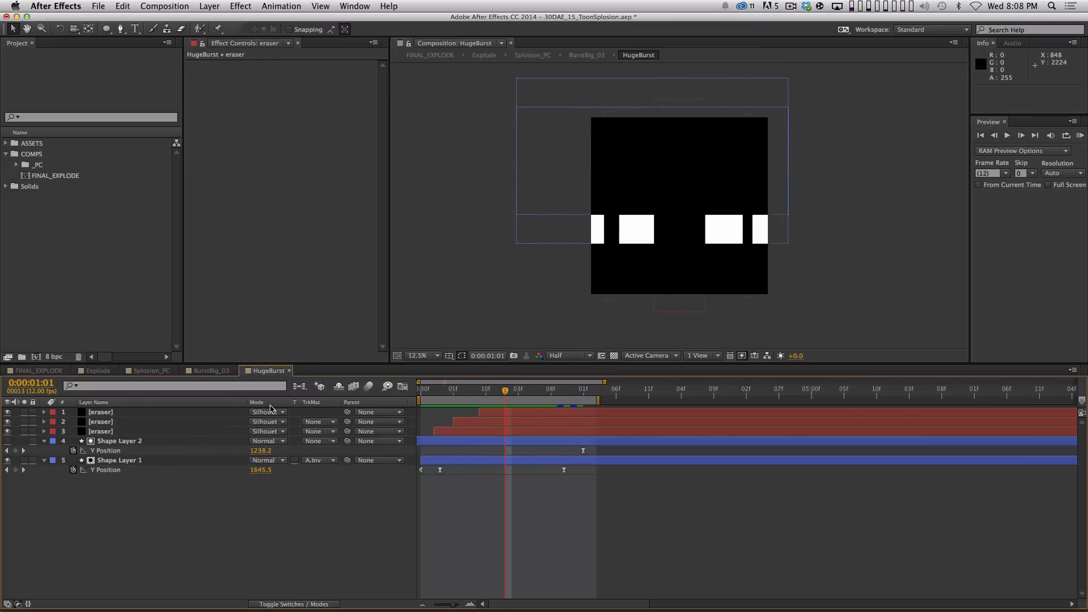
- Inspect the lowest eraser layer's silhouette blending mode and preview HugeBurst over the transparency grid from the first frame
left_click(173, 432)
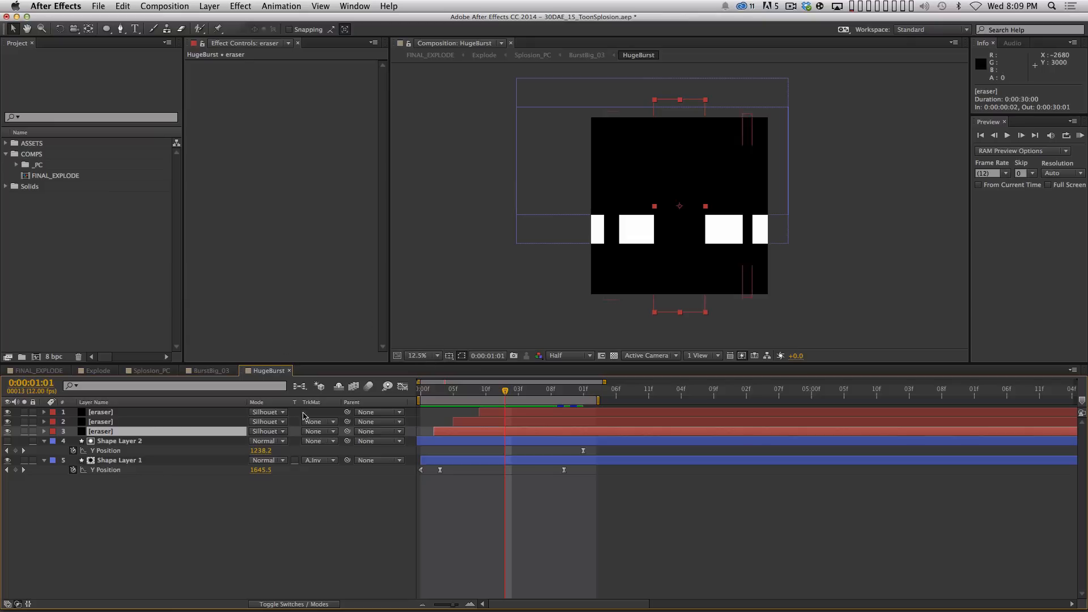
left_click(278, 432)
left_click(382, 557)
left_click(613, 355)
key("Home")
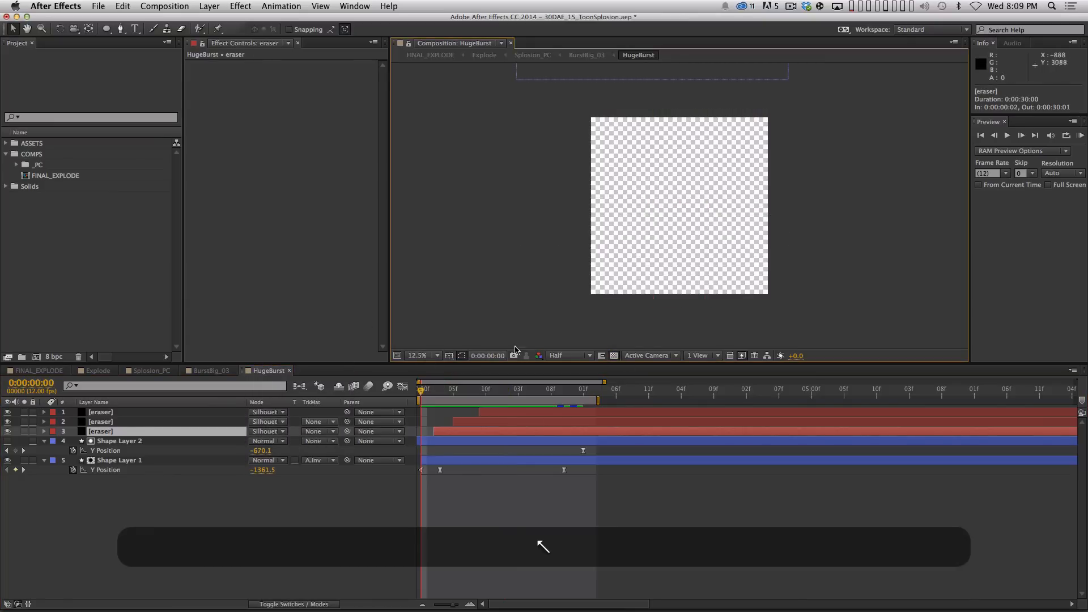
left_click_drag(421, 390, 226, 457)
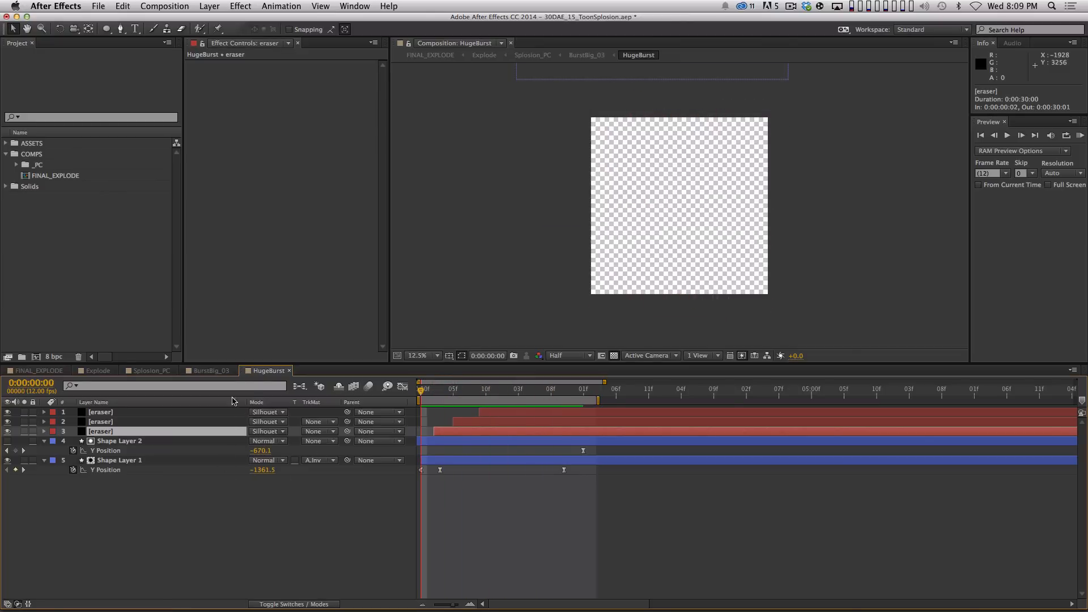
- Scrub BurstBig_03 to 0:00:01:00, switch to Splosion_PC, and review the burst's dissipation, stopping at 0:00:06:04
left_click(225, 374)
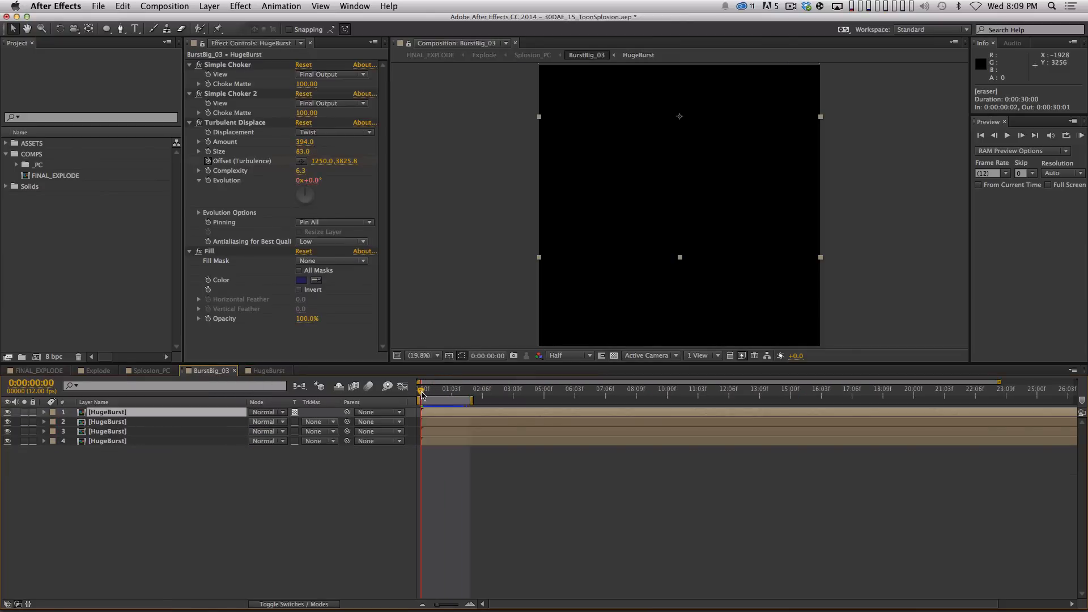
left_click_drag(421, 395, 445, 390)
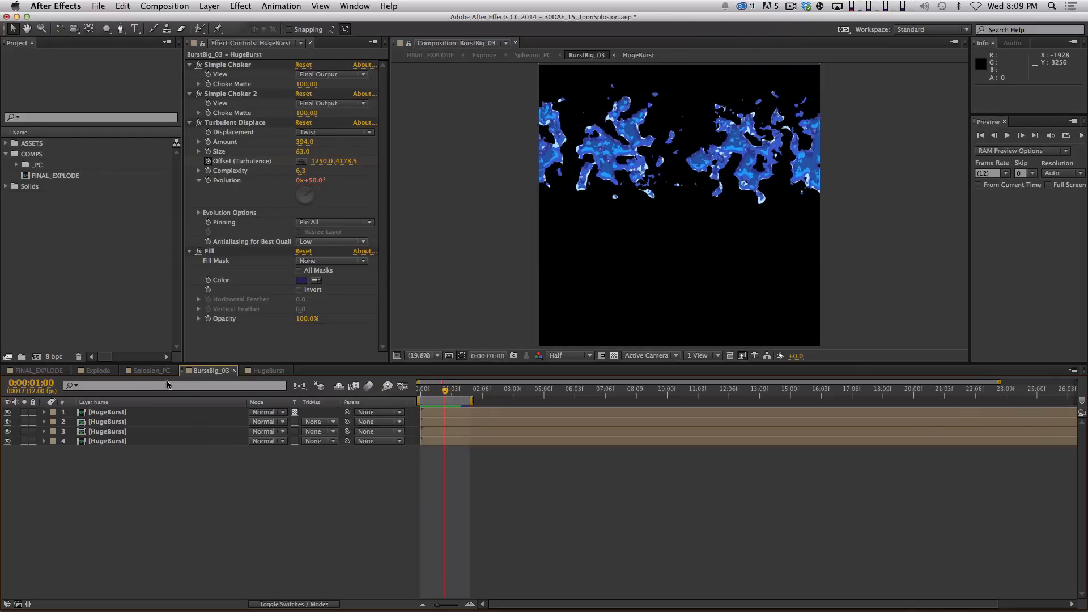
left_click(151, 370)
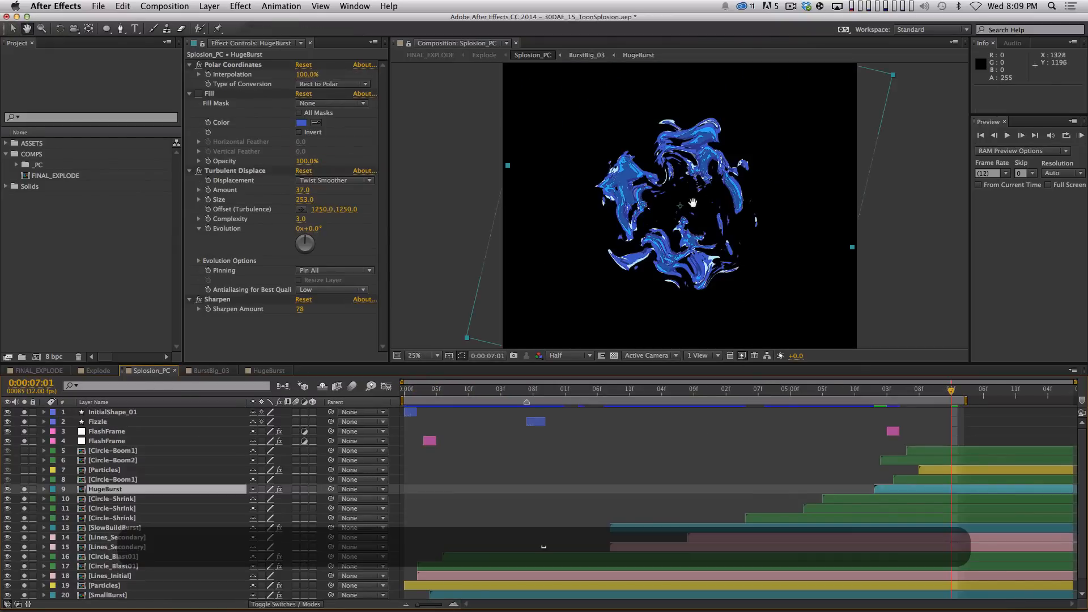
key("space")
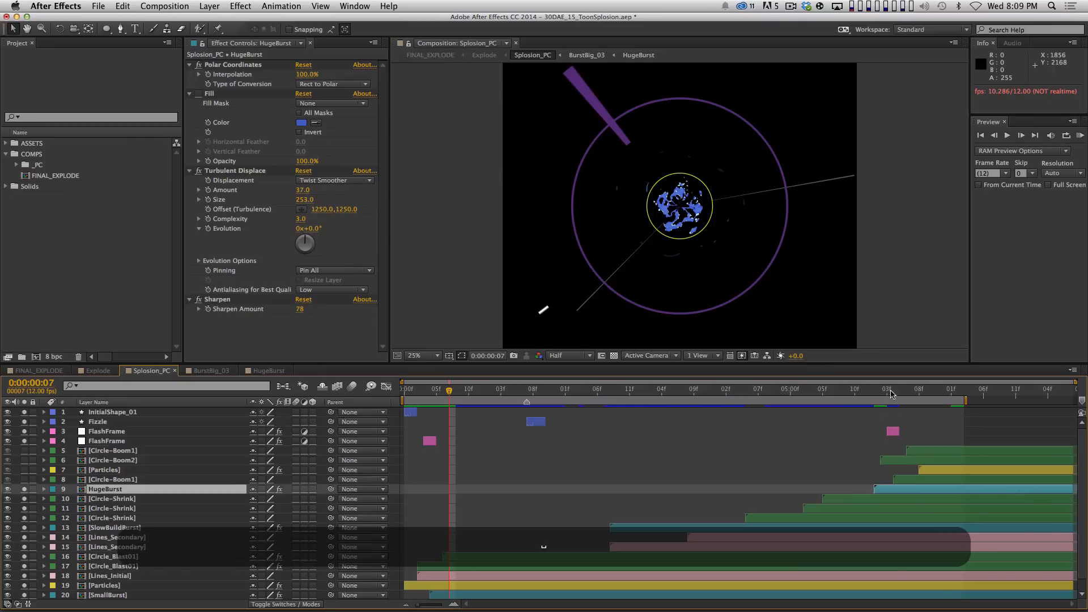
left_click_drag(892, 392, 977, 392)
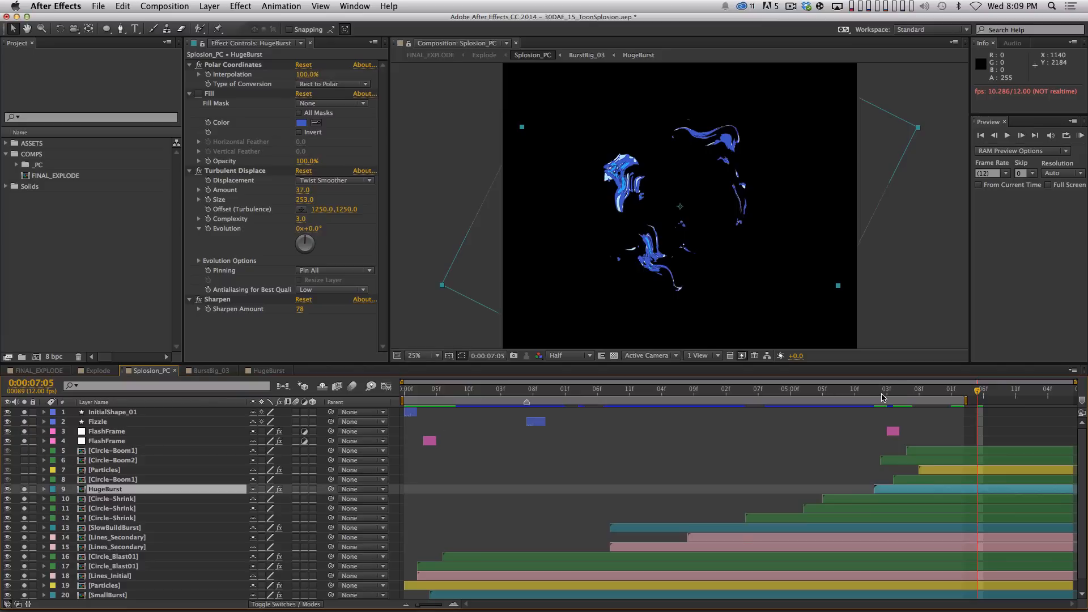
left_click_drag(880, 397, 894, 397)
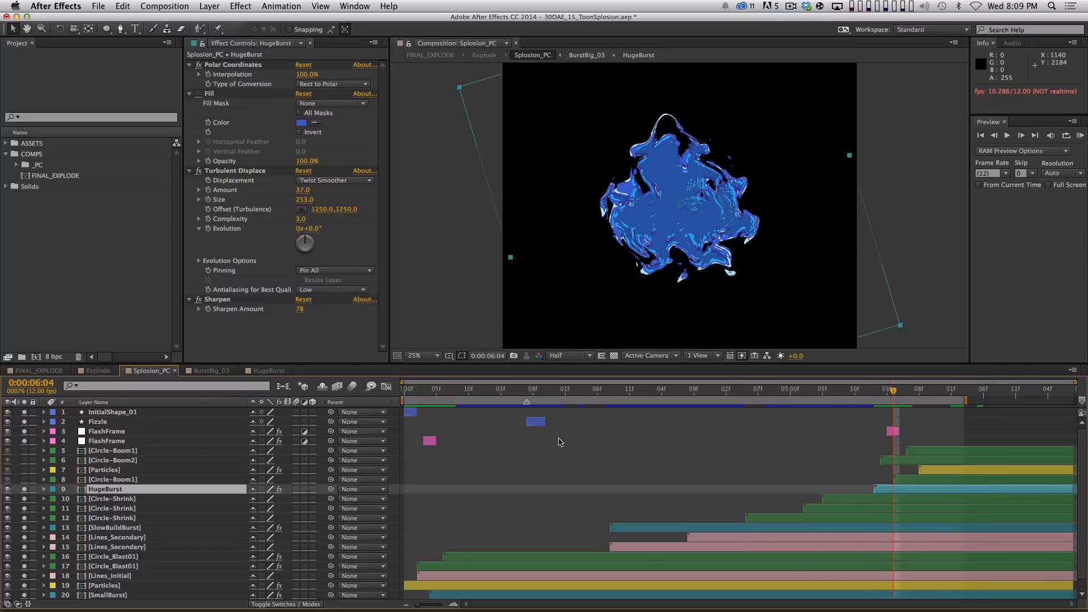
- Make the Circle-Boom1 layer directly above HugeBurst visible, open its precomp, and preview the expanding ring
left_click(111, 480)
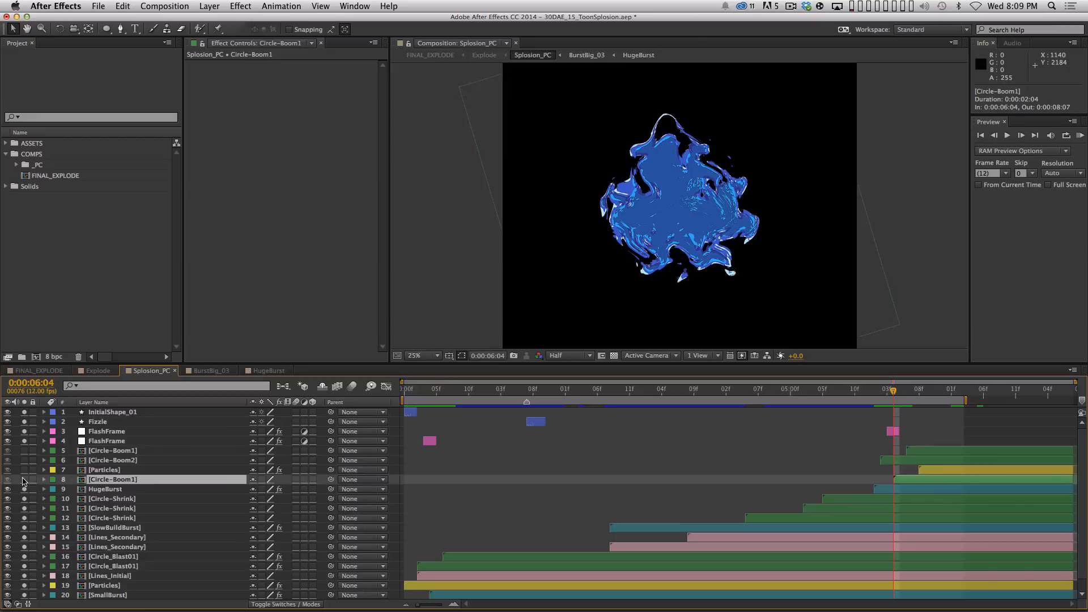
double_click(96, 480)
key("space")
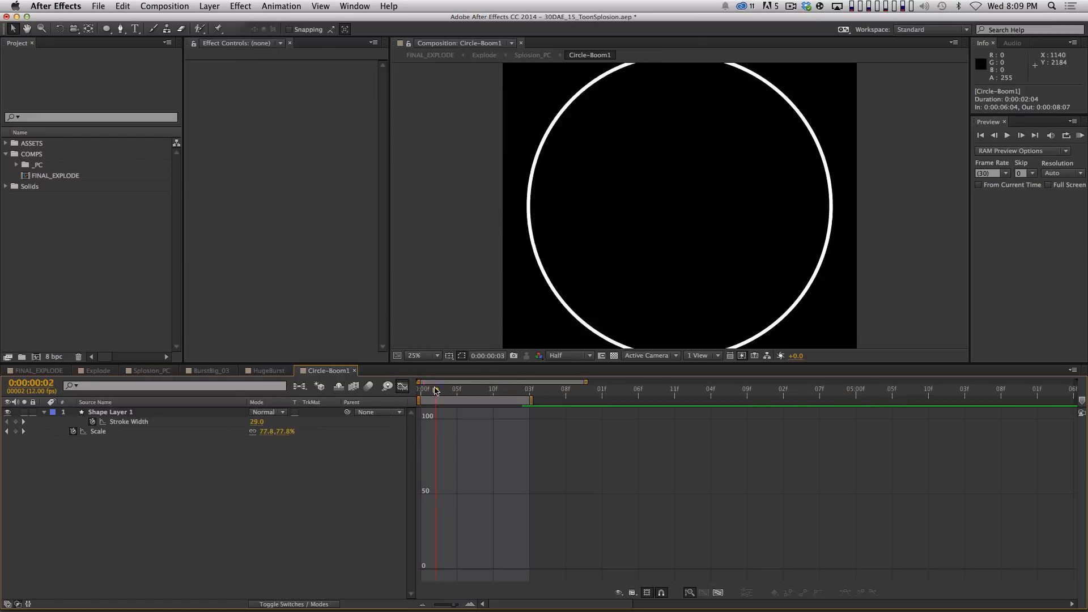
key("space")
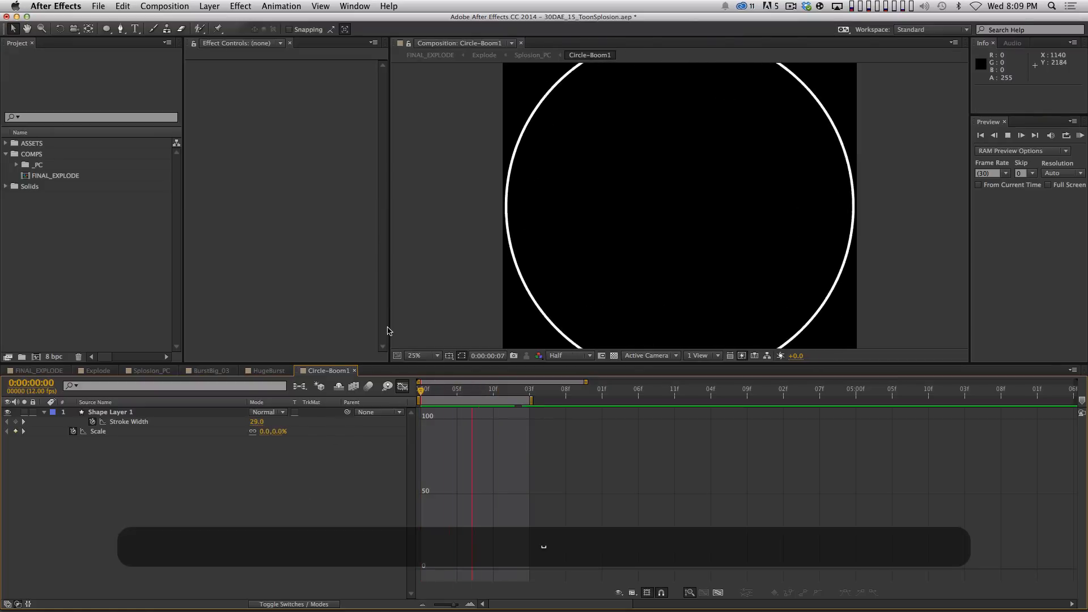
key("space")
- Close the Circle-Boom1, HugeBurst and BurstBig_03 compositions to return to Splosion_PC
key("super+w")
key("super+w")
key("super+w")
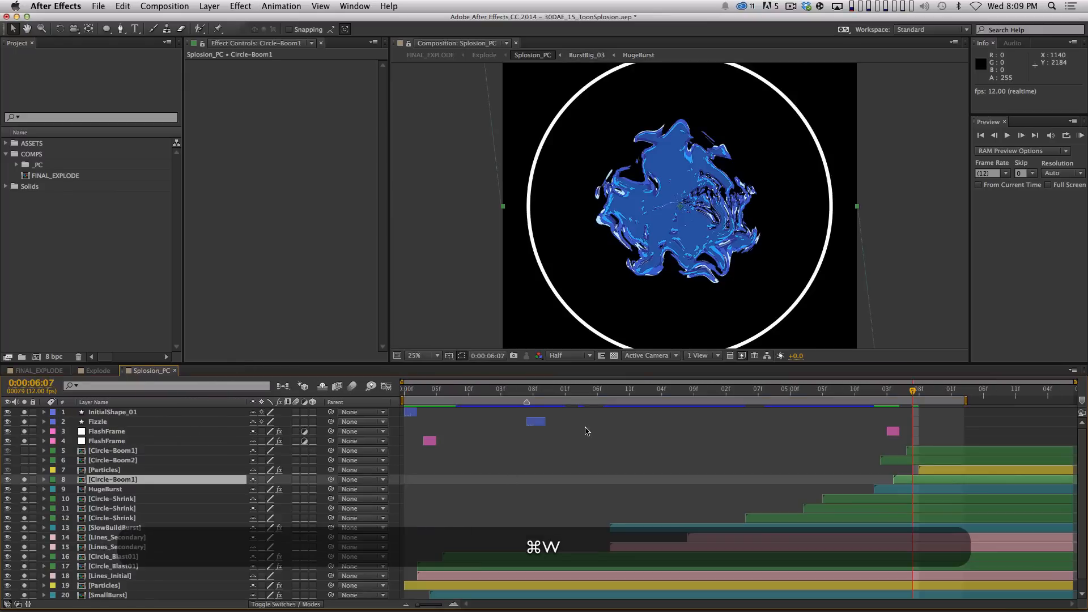
- Make the upper Particles layer visible and scrub to 0:00:06:09
left_click(136, 469)
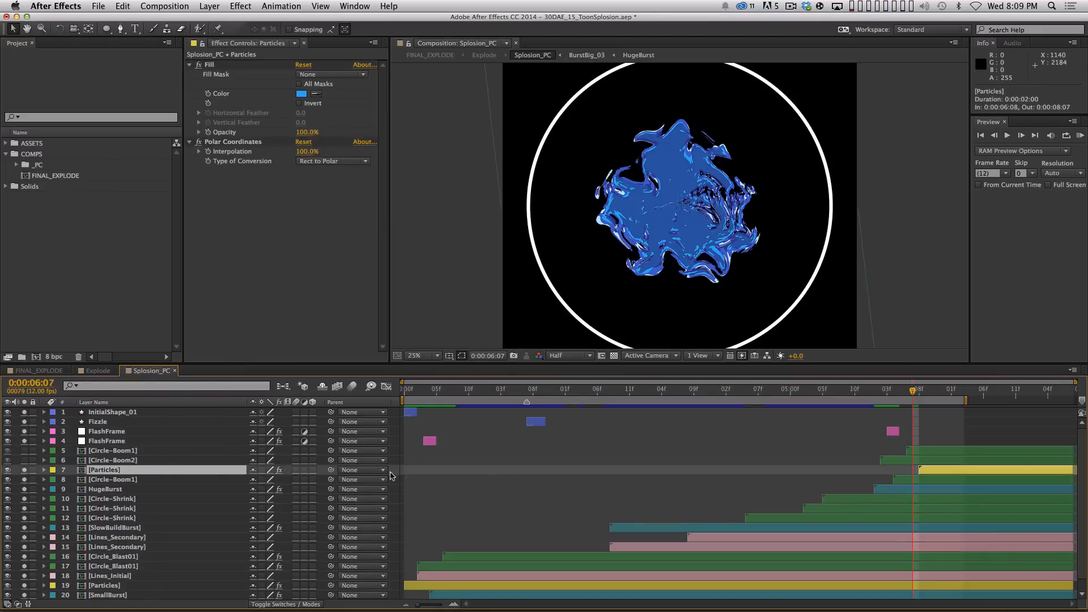
left_click_drag(916, 391, 925, 390)
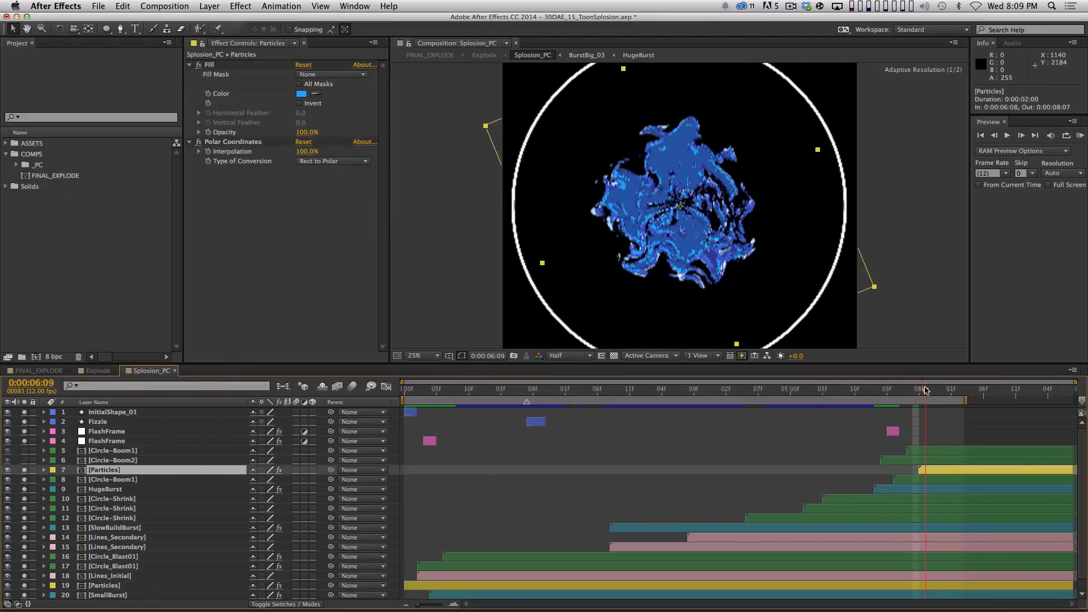
- Set the Splosion_PC work area to run from 0:00:06:00 to 0:00:08:03
key("Page_Up")
key("Page_Up")
key("Page_Up")
key("Page_Up")
key("Page_Up")
key("Page_Up")
key("Page_Up")
key("Page_Up")
key("Page_Up")
key("Page_Up")
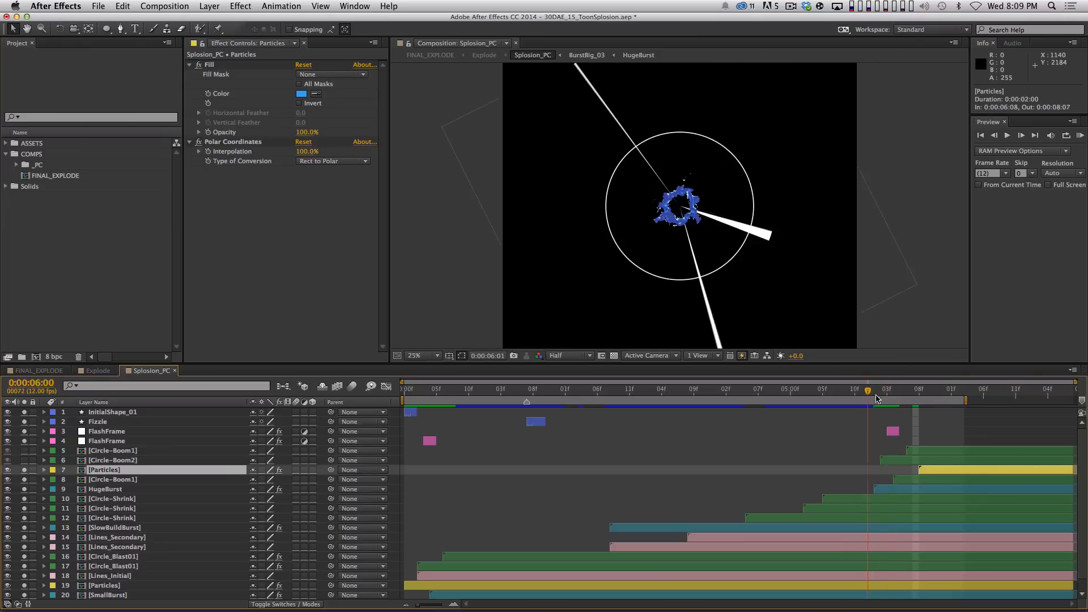
key("b")
key("h")
left_click_drag(966, 400, 1049, 400)
key("v")
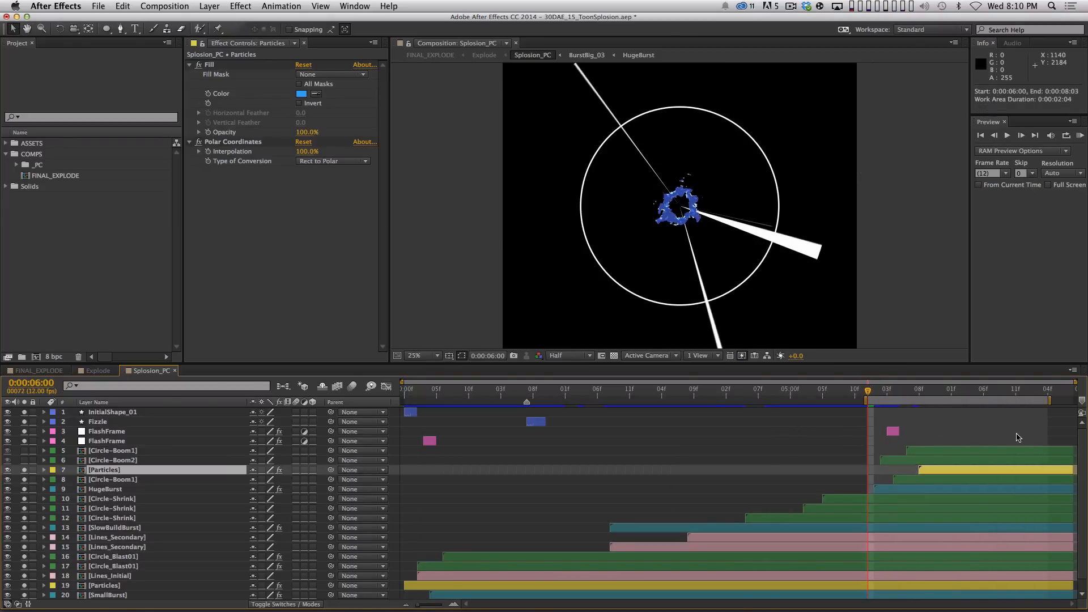
- Scrub through the burst with nothing selected, select the upper Particles layer, and advance to 0:00:07:04 to check its particles
key("super+shift+a")
left_click_drag(939, 392, 957, 406)
left_click(113, 470)
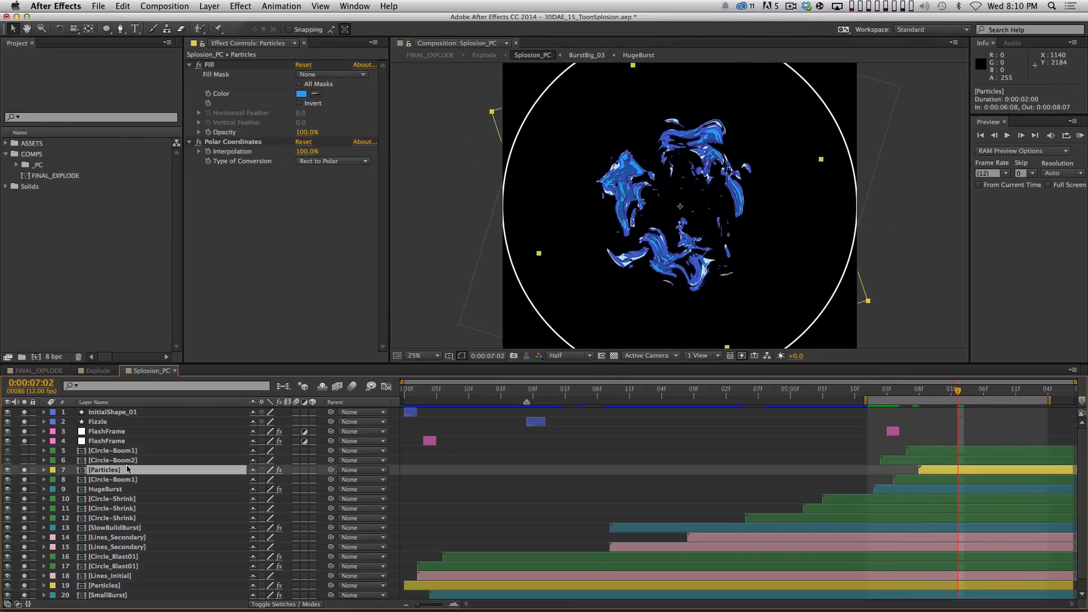
key("space")
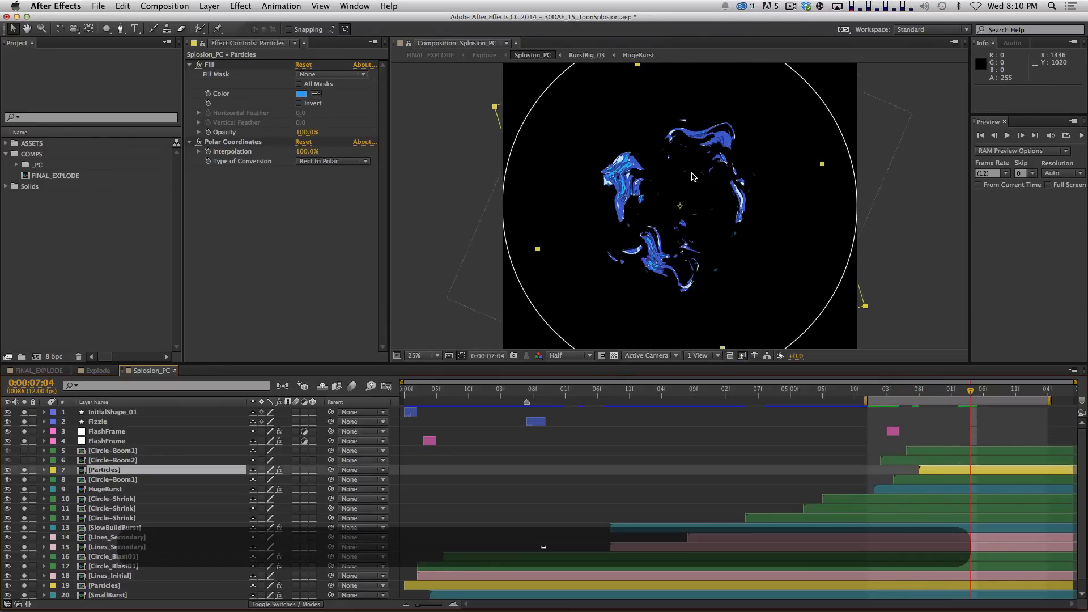
- Nudge the upper Particles layer later so it starts at 0:00:06:11, and RAM preview the work area
key("alt+Page_Up")
key("alt+Page_Down")
key("alt+Page_Down")
key("alt+Page_Down")
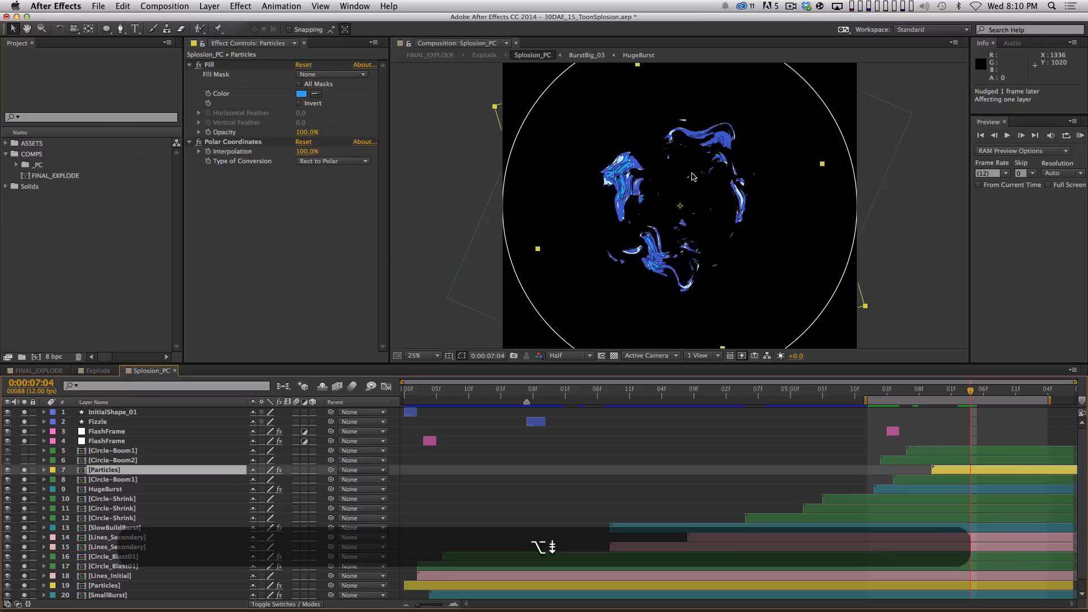
key("alt+Page_Down")
key("KP_0")
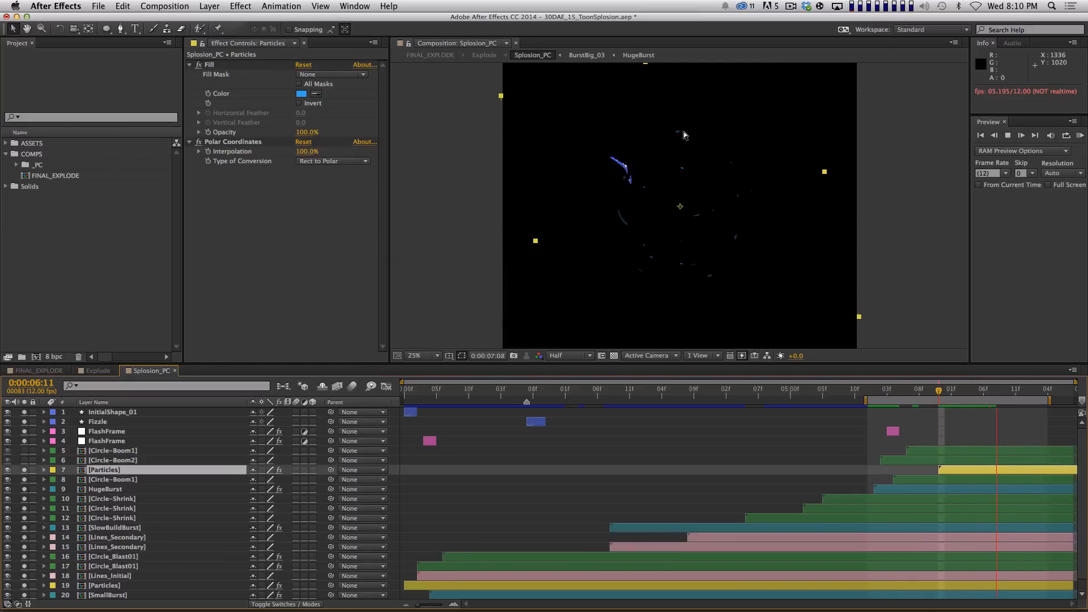
key("space")
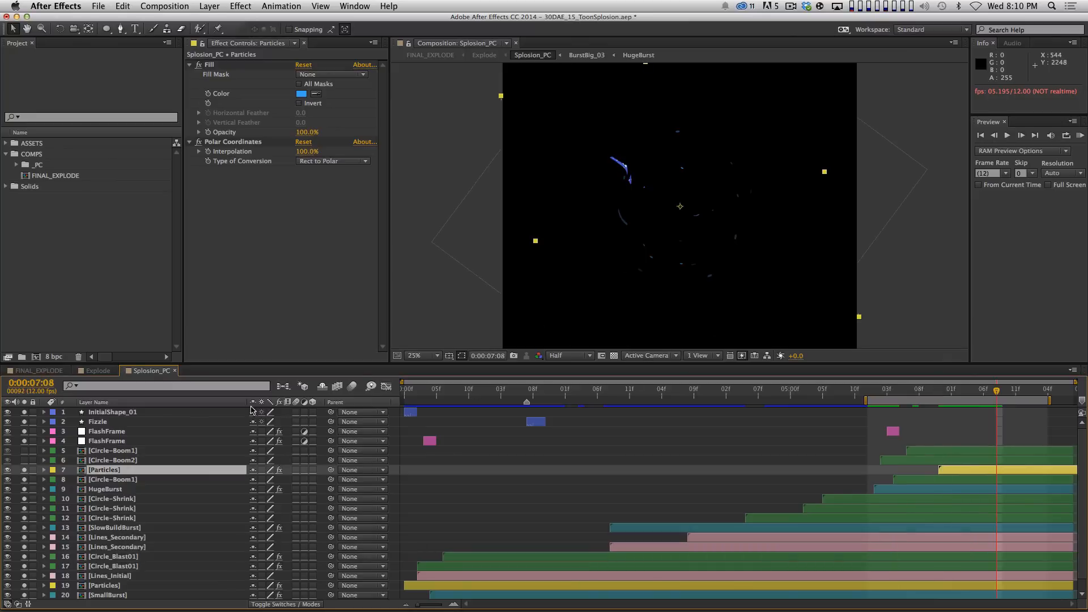
- Select Circle-Boom2 at 0:00:06:03, open its precomp, and examine the circle's scale and opacity animation, stepping to 0:00:00:02 and replaying it
left_click(138, 461)
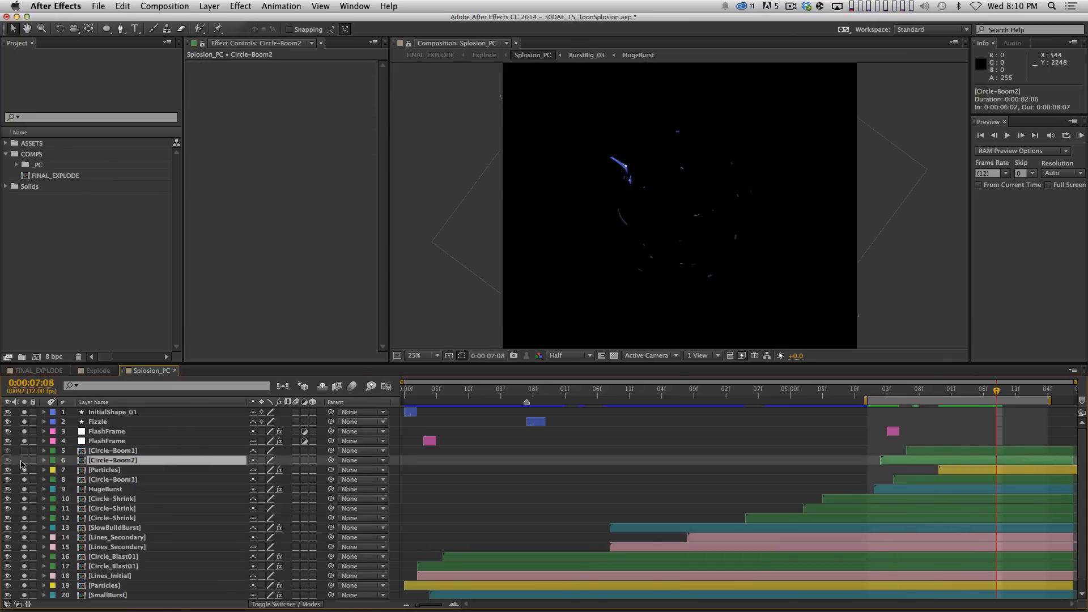
left_click(887, 389)
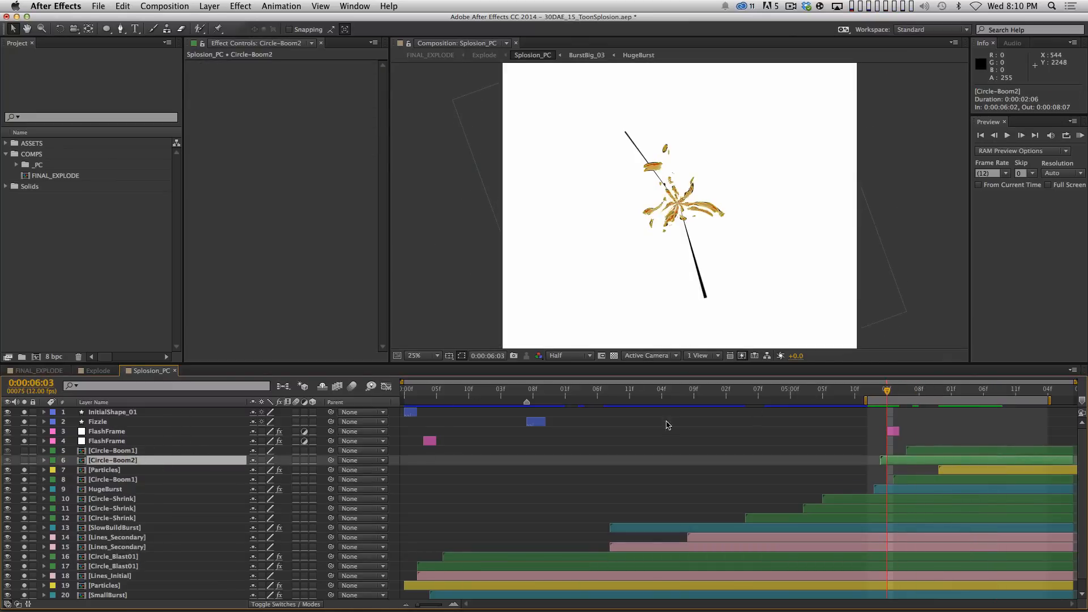
double_click(109, 463)
key("space")
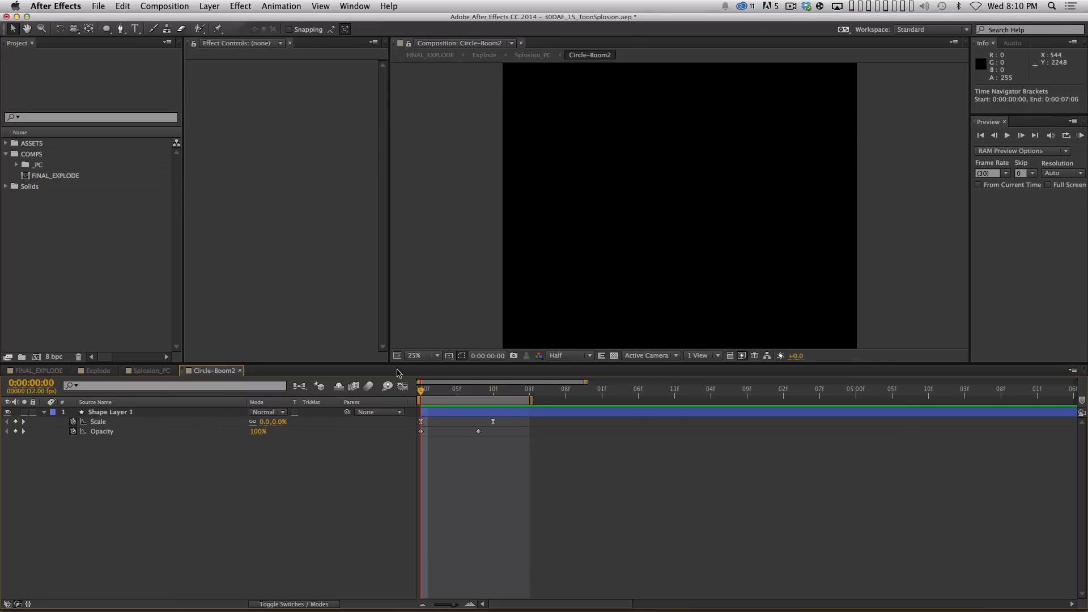
key("Page_Down")
key("Page_Down")
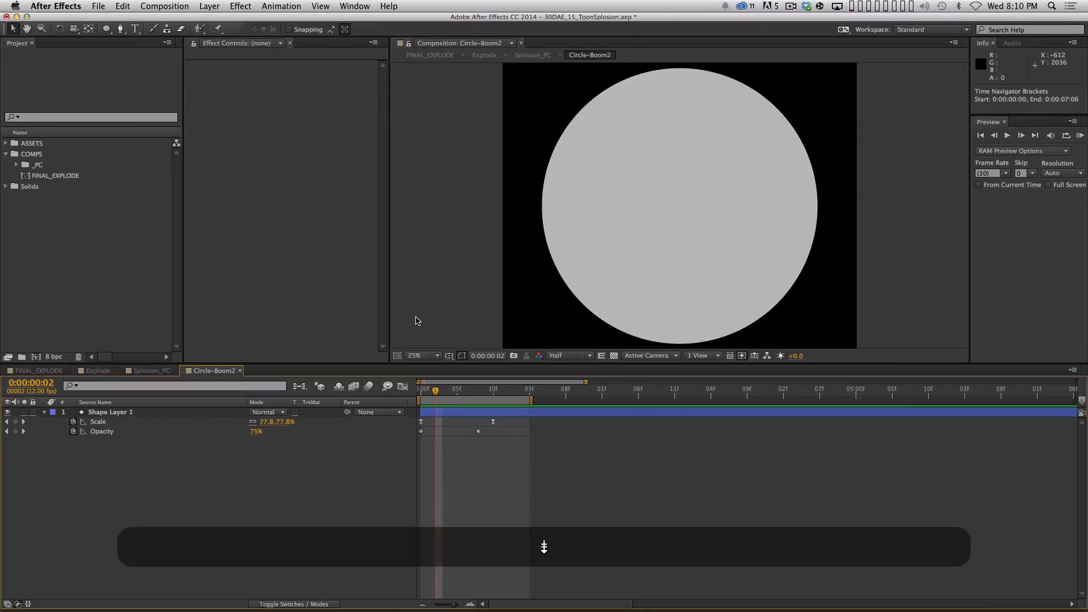
key("space")
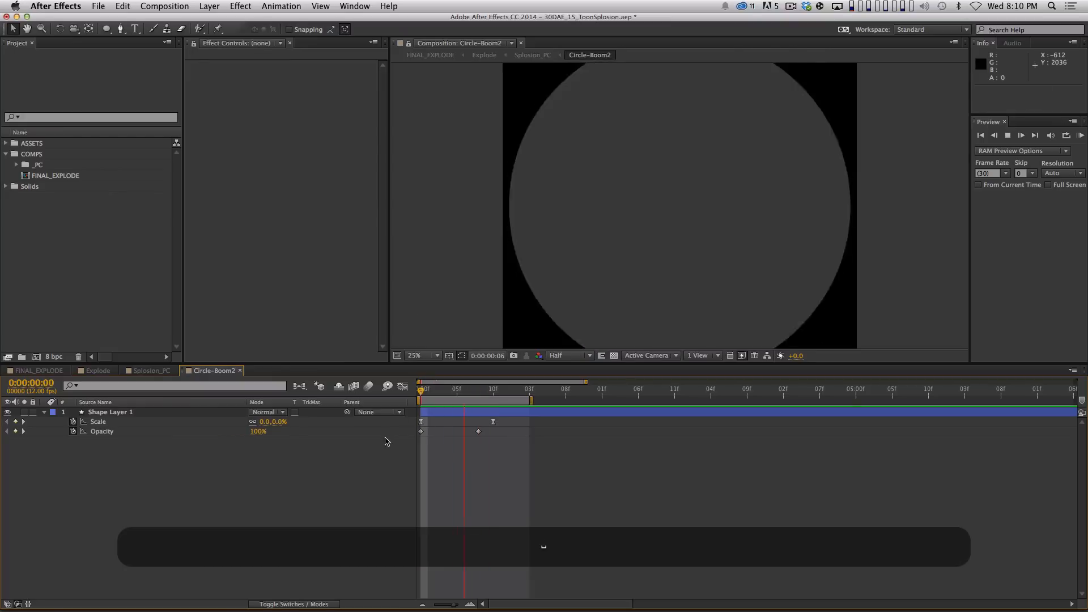
- Close the Circle-Boom2 precomp, show the layer blending modes in Splosion_PC, and advance to 0:00:06:03
key("space")
key("super+w")
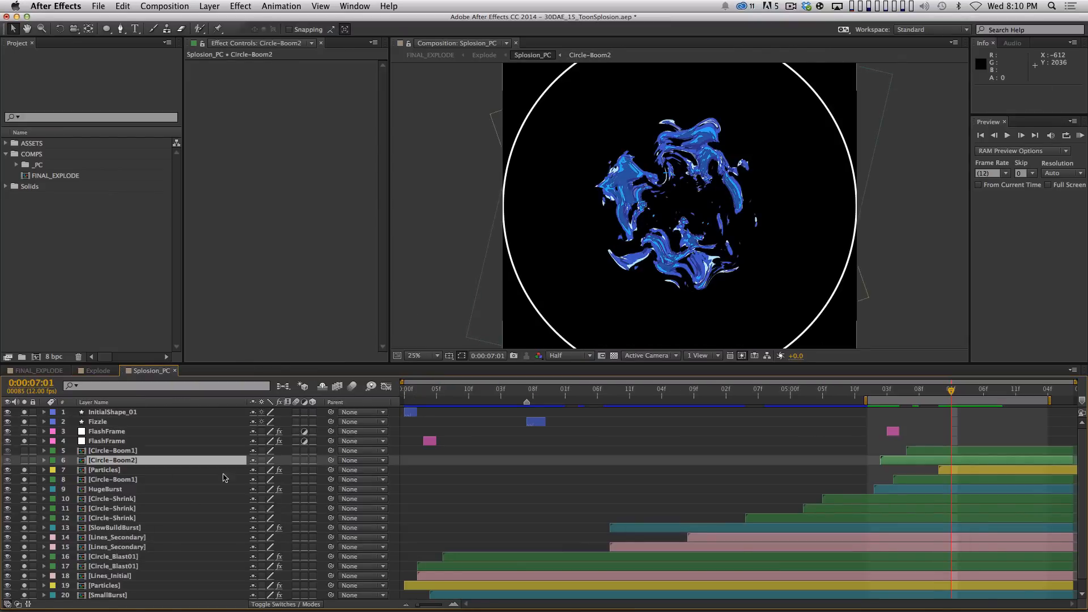
key("F4")
key("F4")
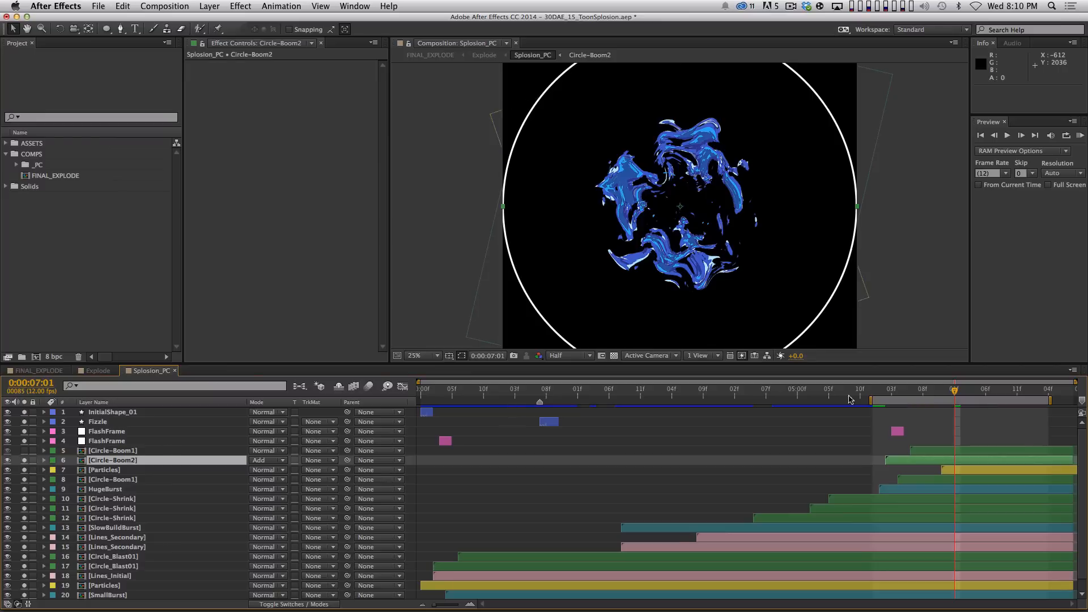
left_click_drag(920, 395, 882, 396)
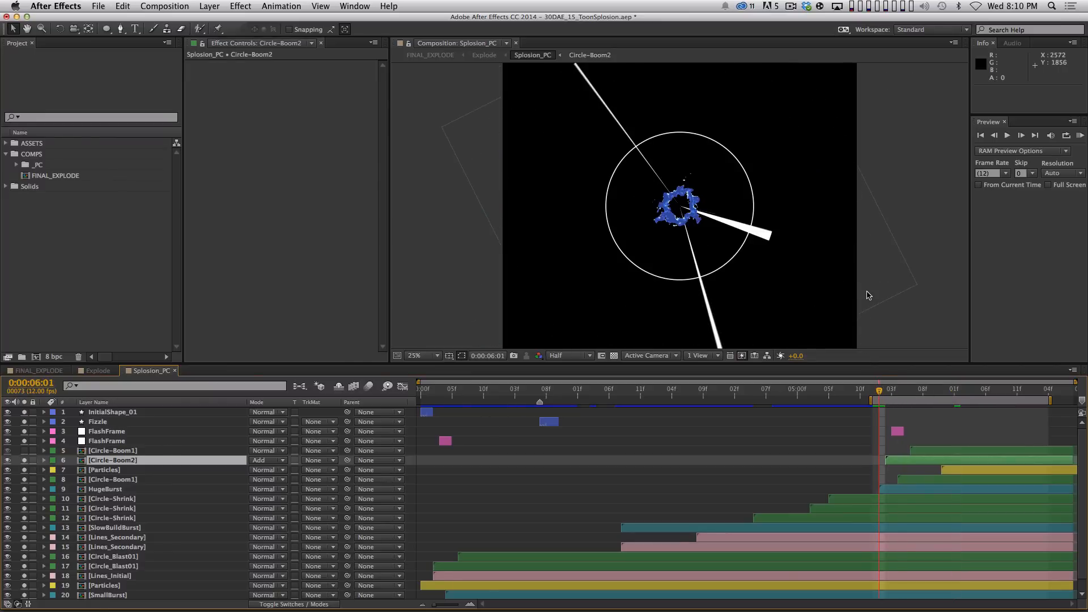
key("Page_Down")
key("Page_Down")
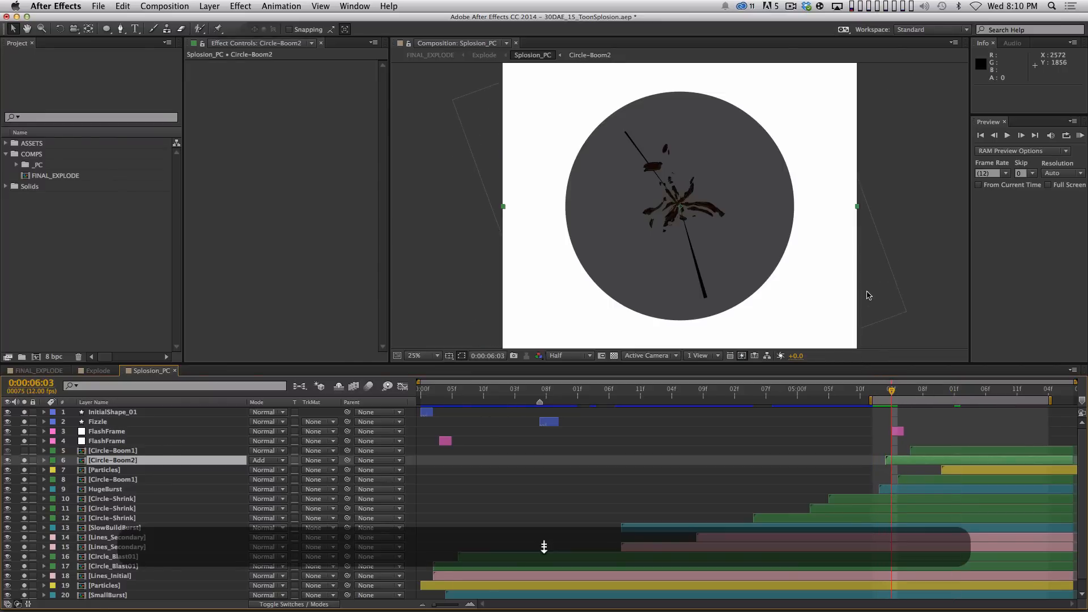
- Select the upper FlashFrame layer and step frame by frame from 0:00:06:03 to 0:00:06:11 to examine its inverted flash
left_click(107, 432)
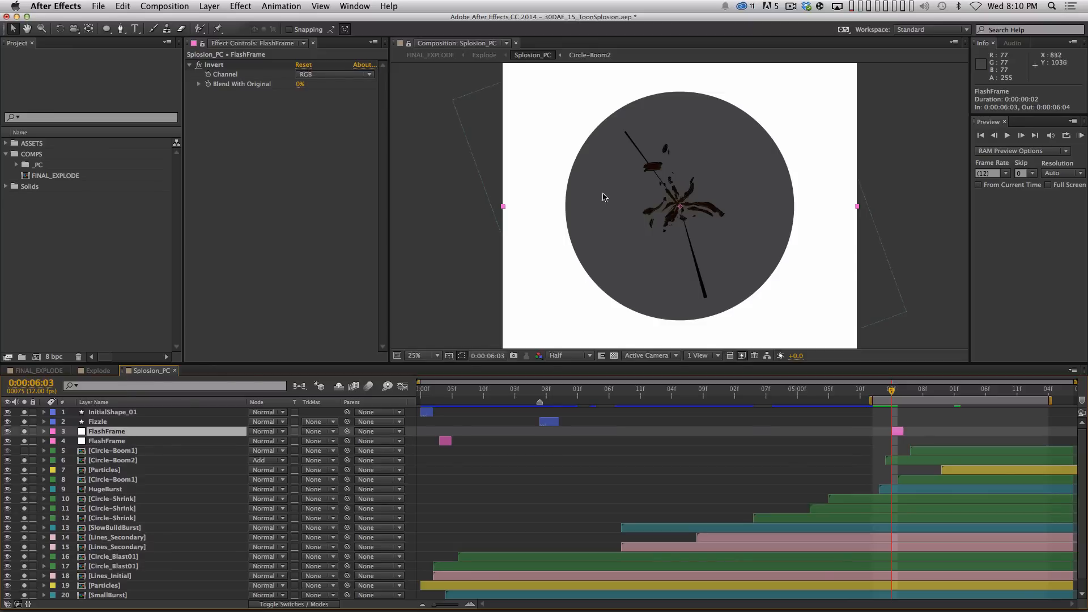
key("Page_Down")
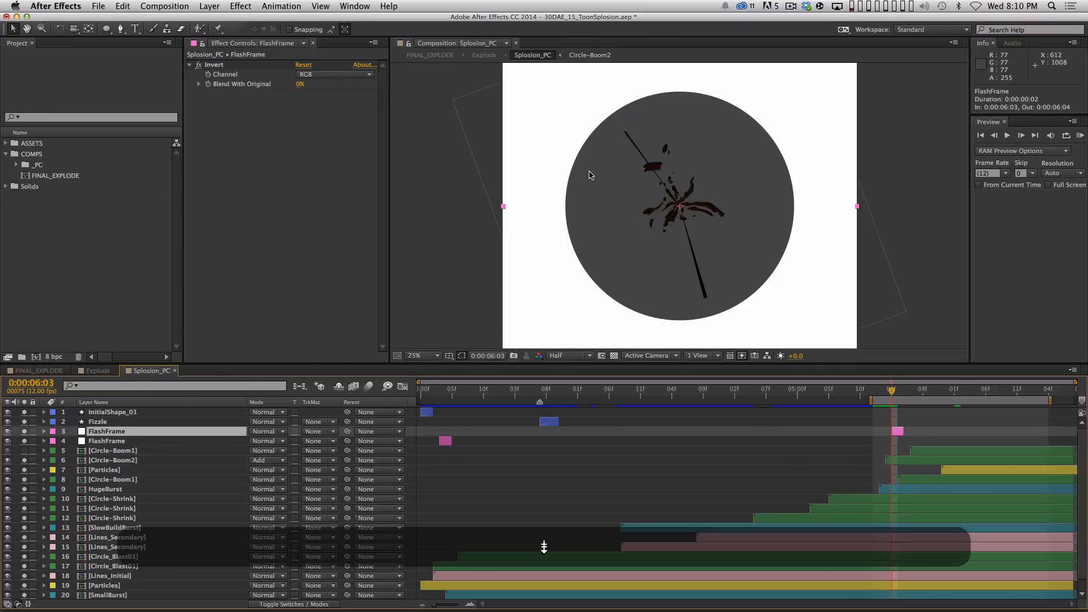
key("Page_Down")
key("Page_Down")
key("Page_Down")
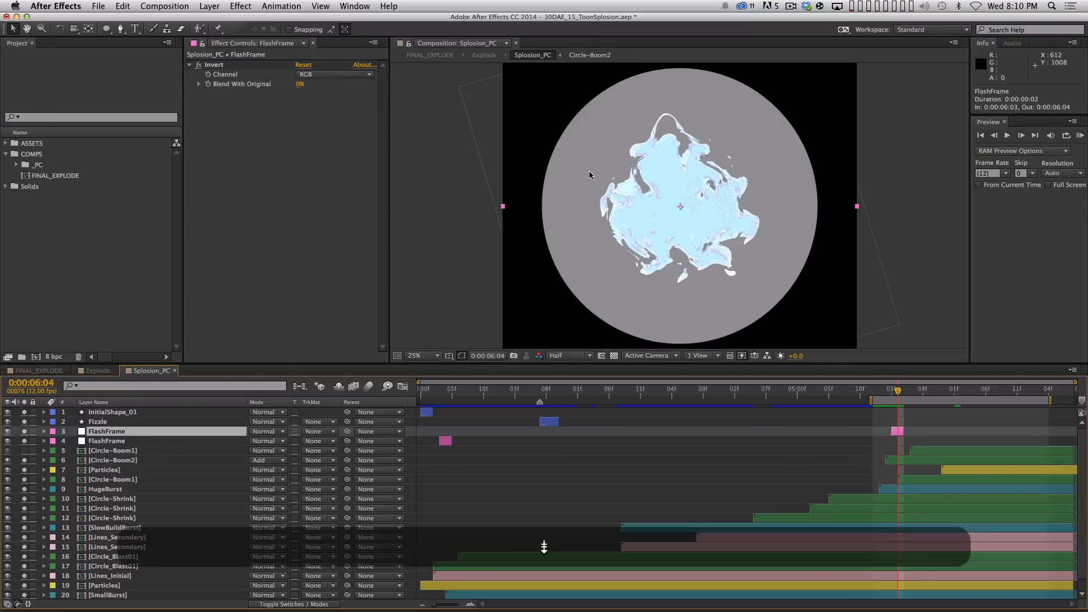
key("Page_Down")
key("Page_Down")
key("Page_Down")
key("Page_Down")
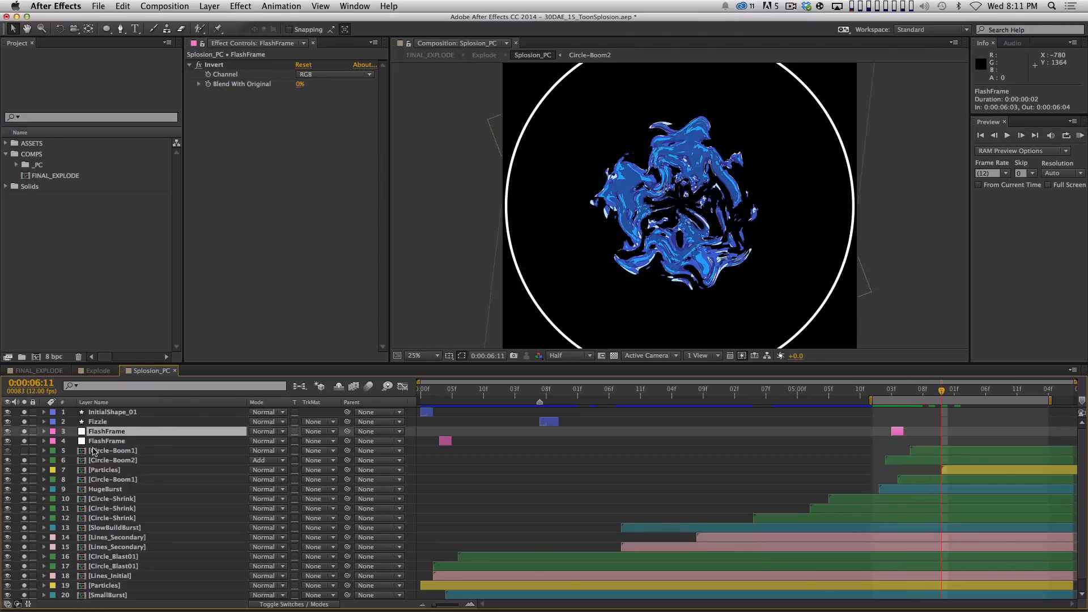
- Solo the upper Circle-Boom1 layer along with the others, select it, and check the burst around 0:00:06:06
left_click(25, 451)
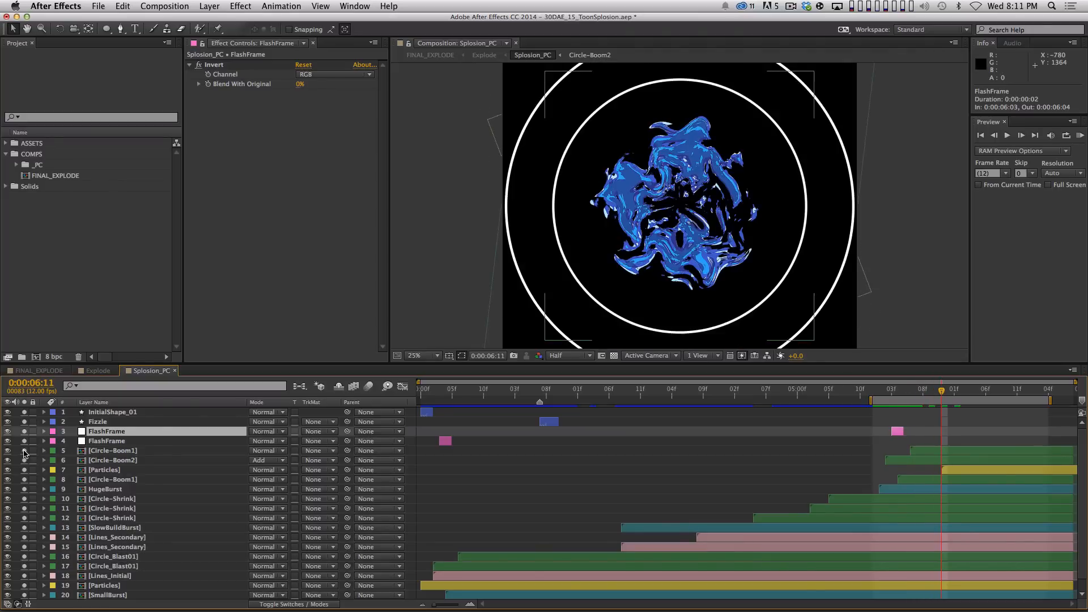
left_click(113, 450)
left_click(892, 391)
key("space")
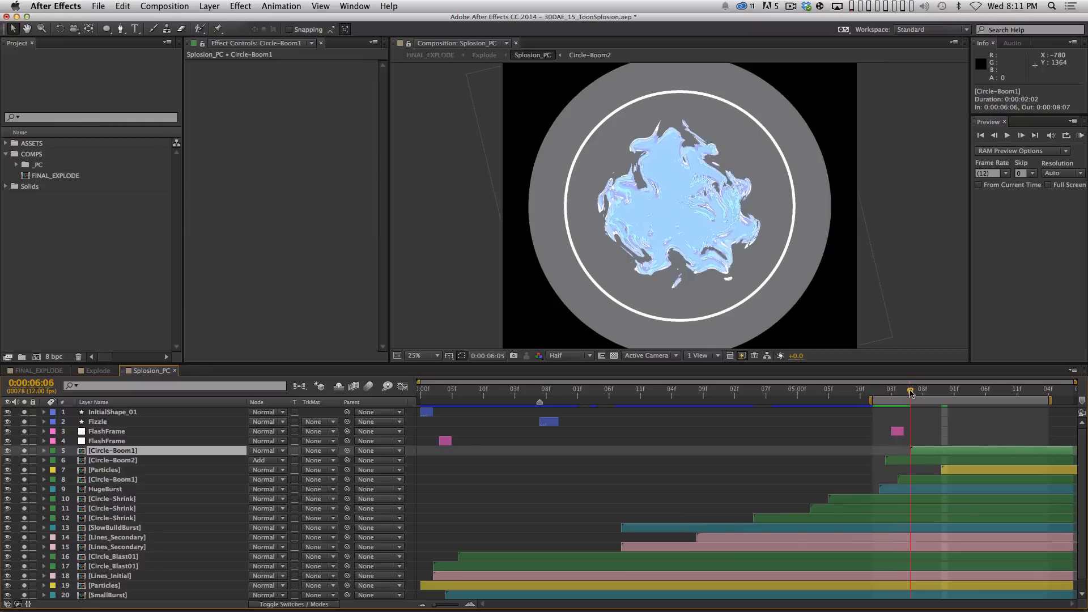
- Return to 0:00:00:00, review the full layer stack in an enlarged timeline, and turn off solo on every layer
key("Home")
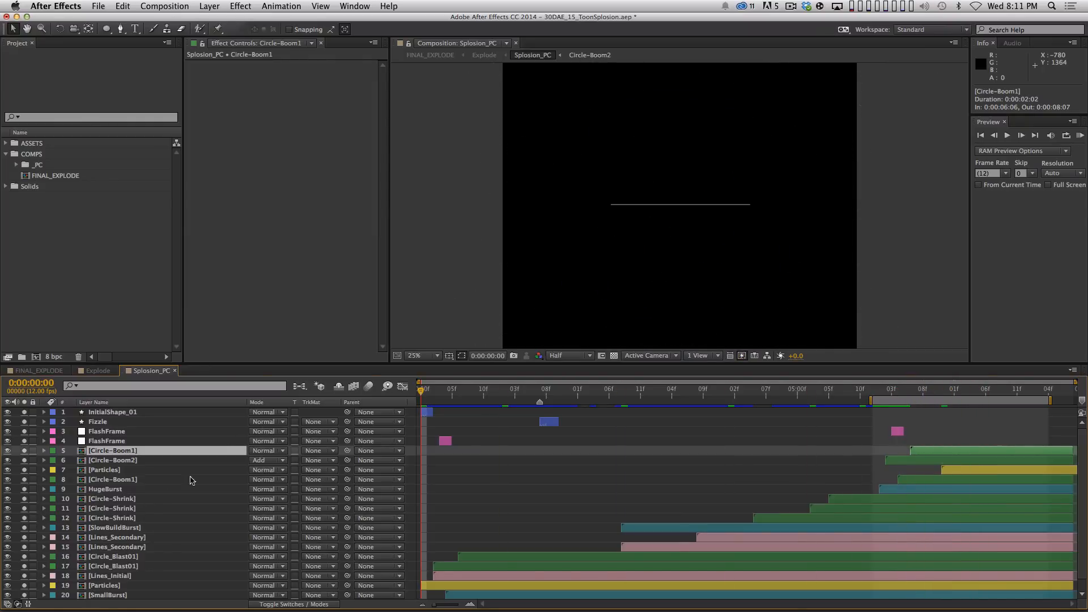
key("grave")
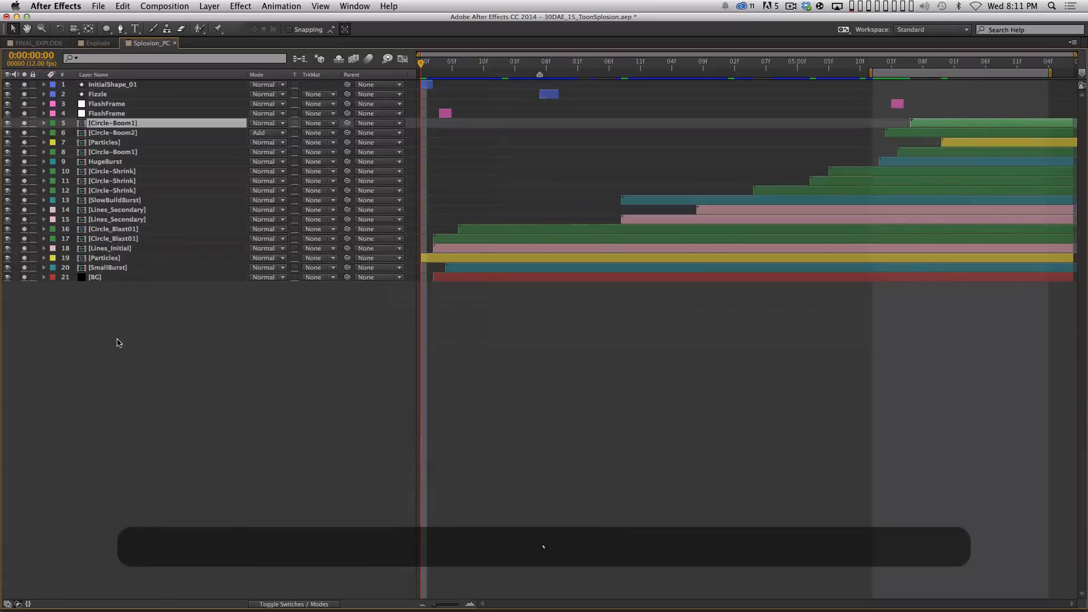
key("grave")
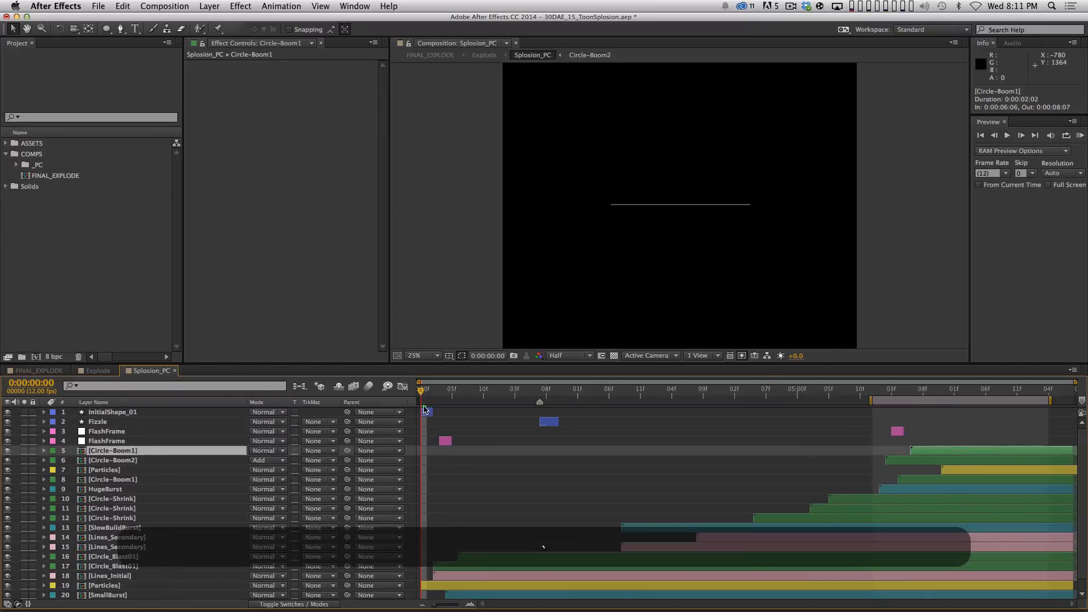
- Set the Splosion_PC work area to start at 0:00:00:00 and RAM preview the complete explosion
key("b")
key("comma")
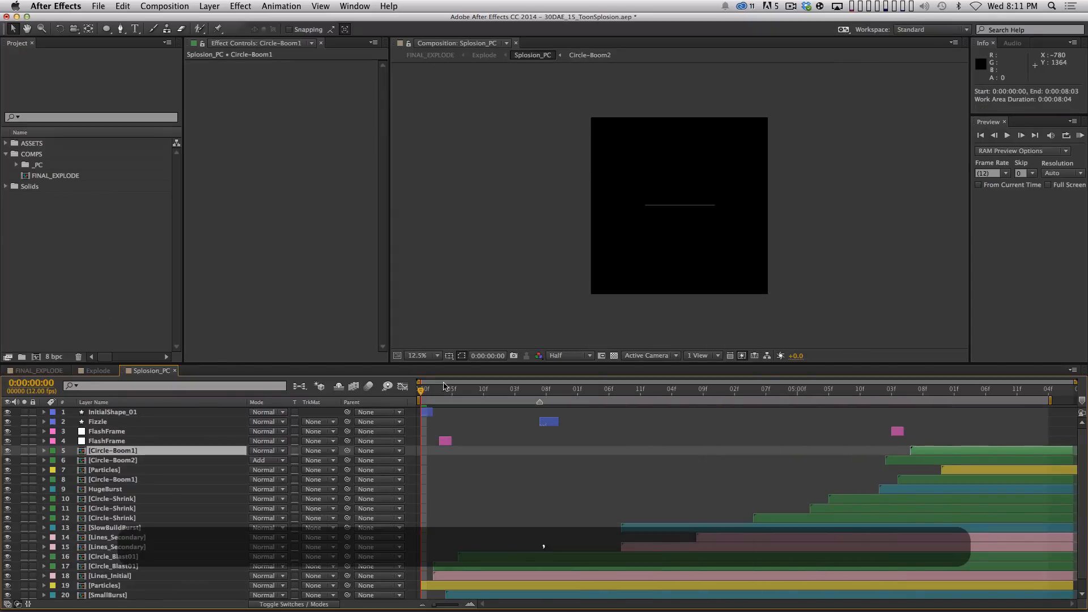
left_click(422, 355)
left_click(442, 376)
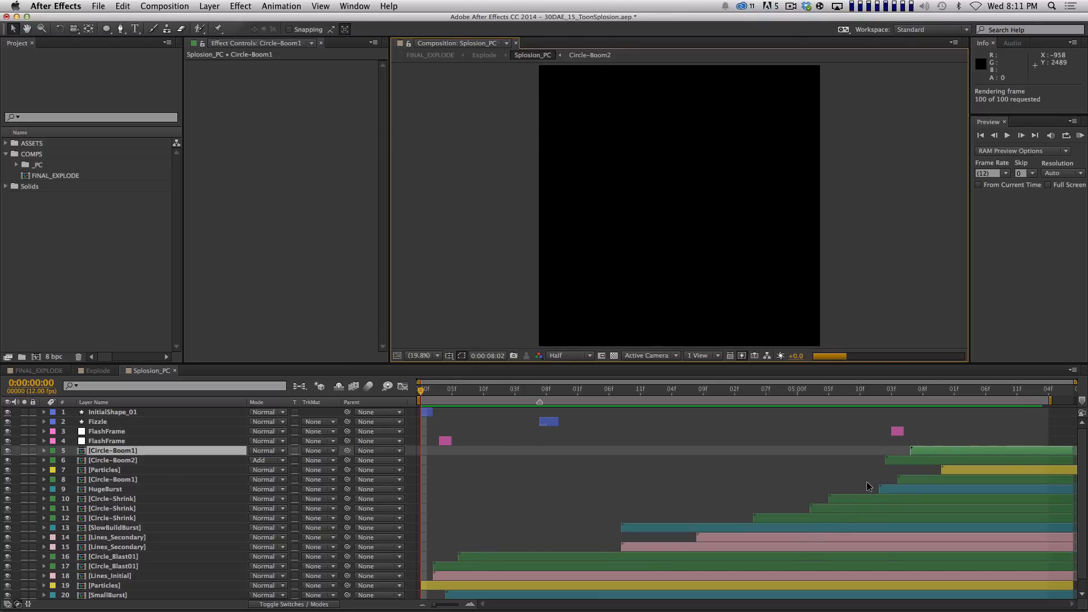
key("space")
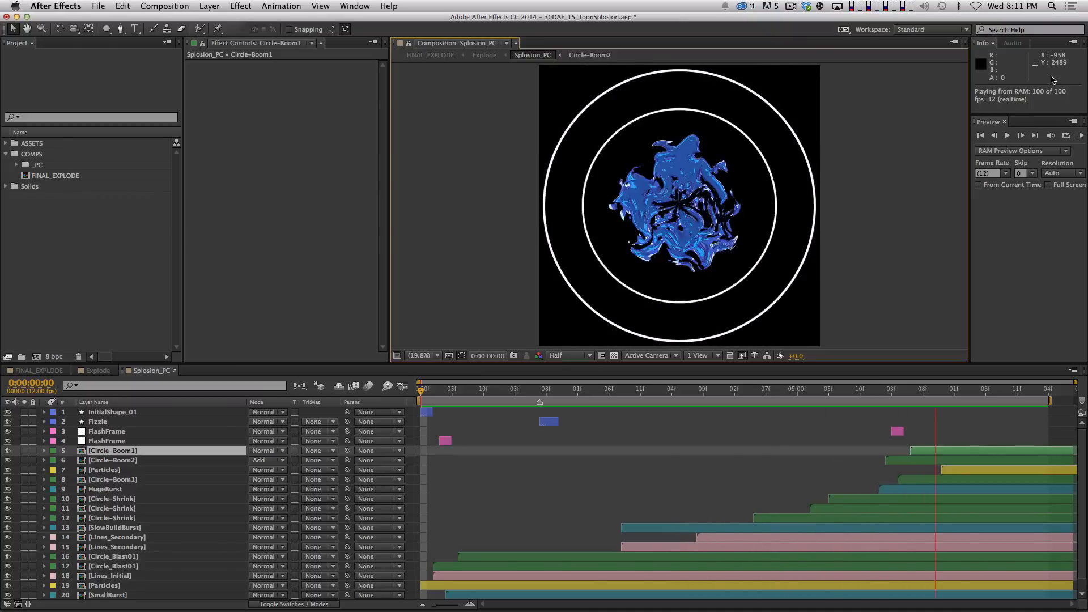
key("space")
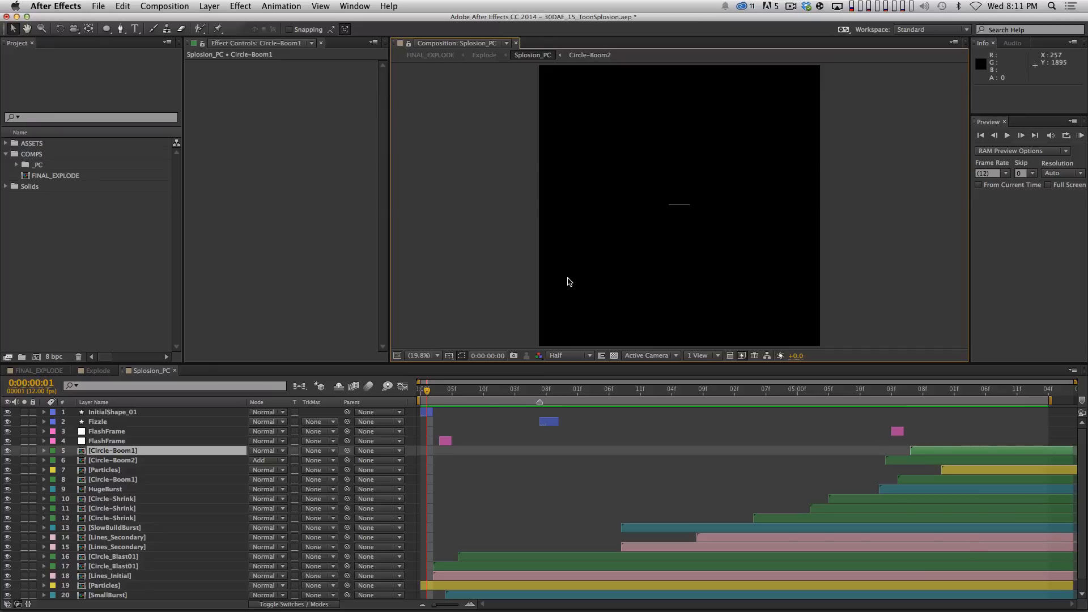
- Check Splosion_PC's composition settings and transparency, and scrub through the opening burst to 0:00:00:10
key("super+k")
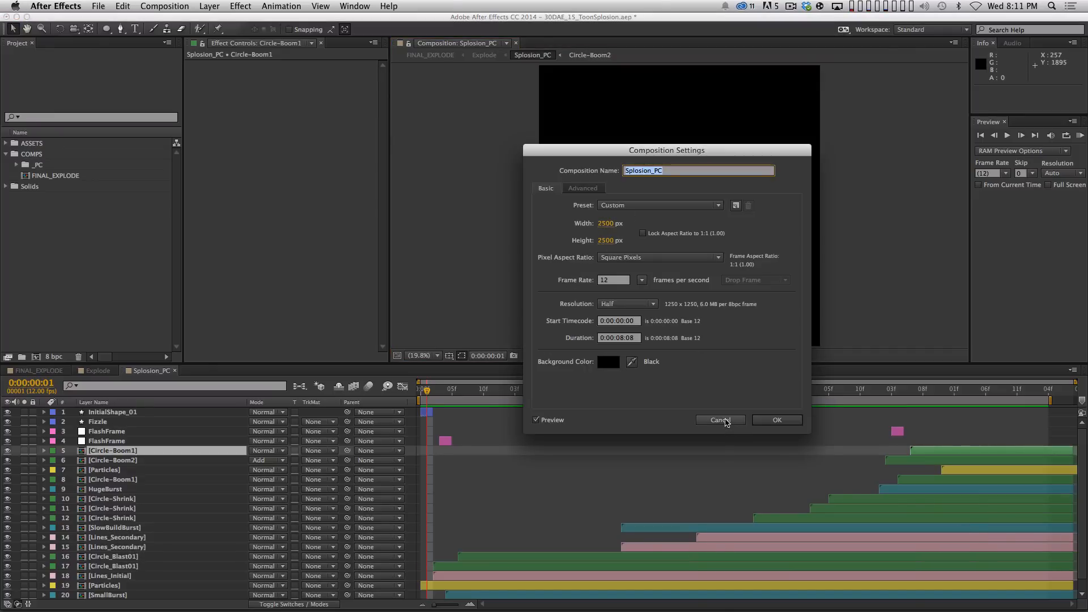
left_click(720, 420)
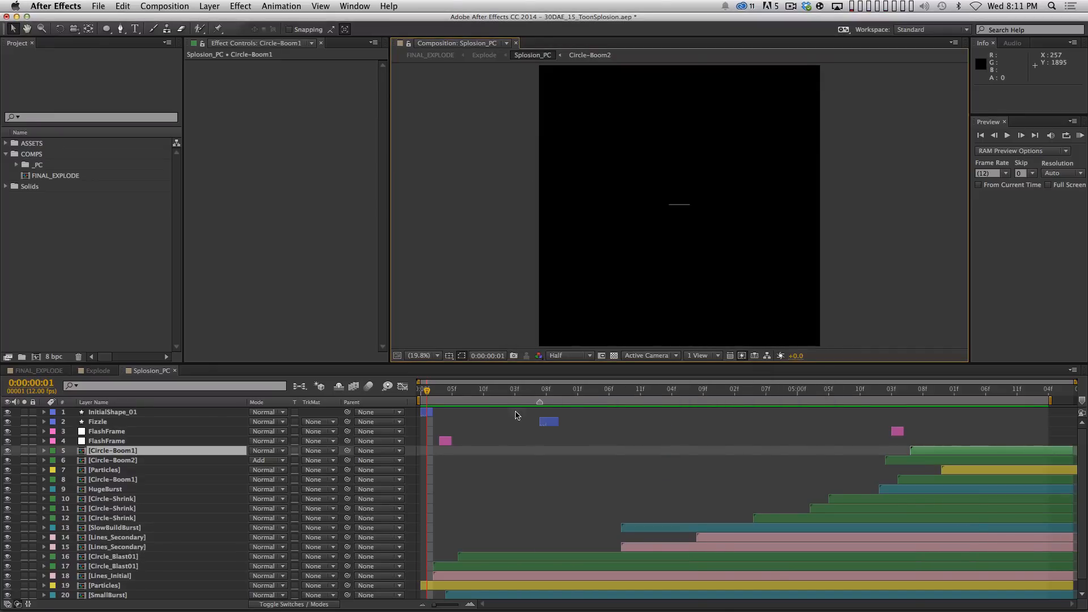
left_click(612, 357)
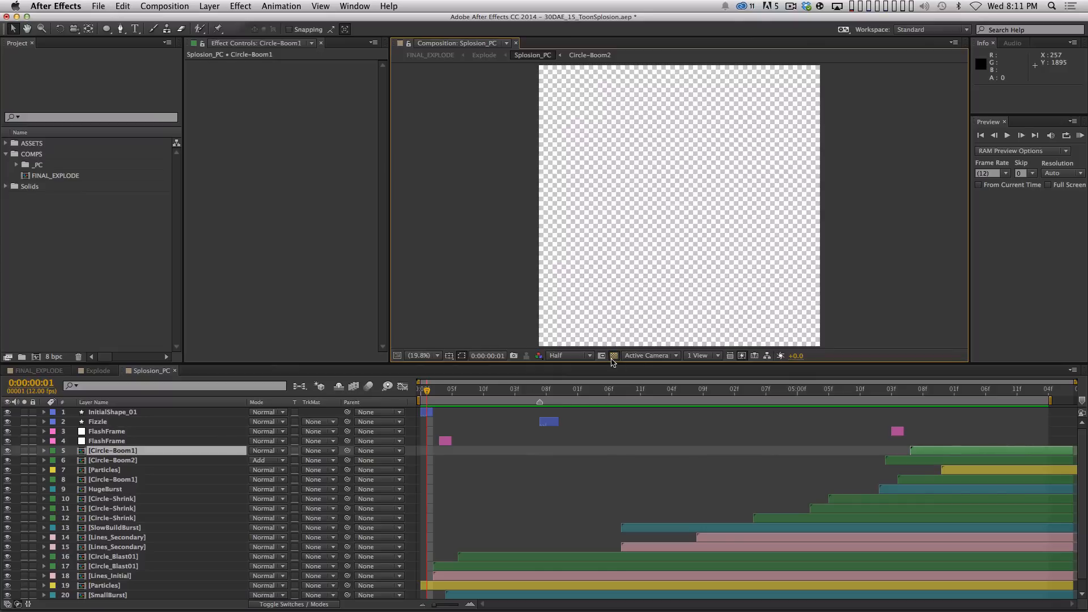
left_click(613, 357)
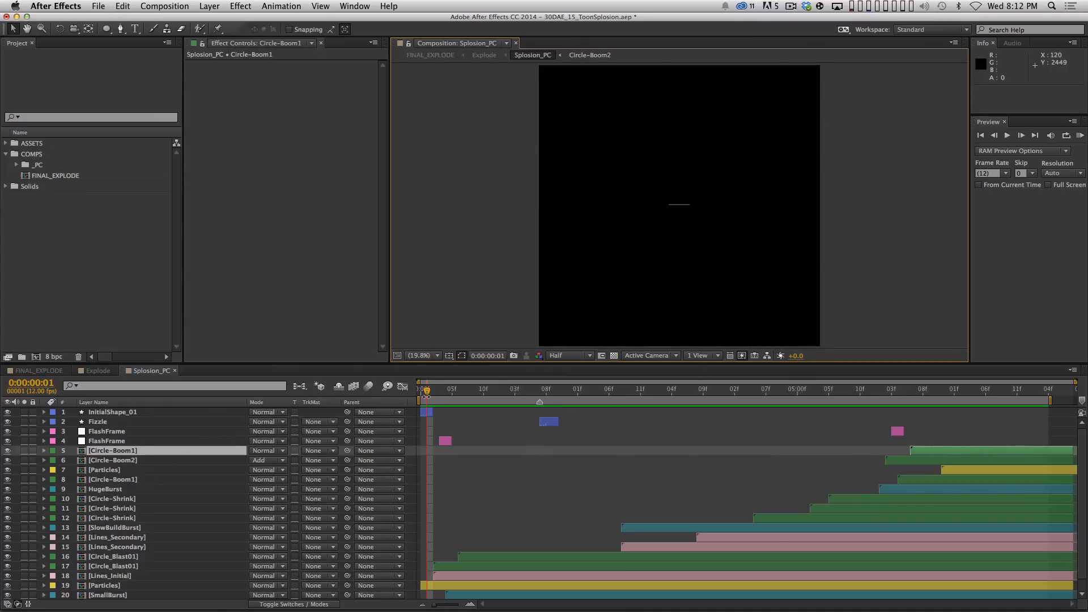
left_click_drag(420, 400, 471, 391)
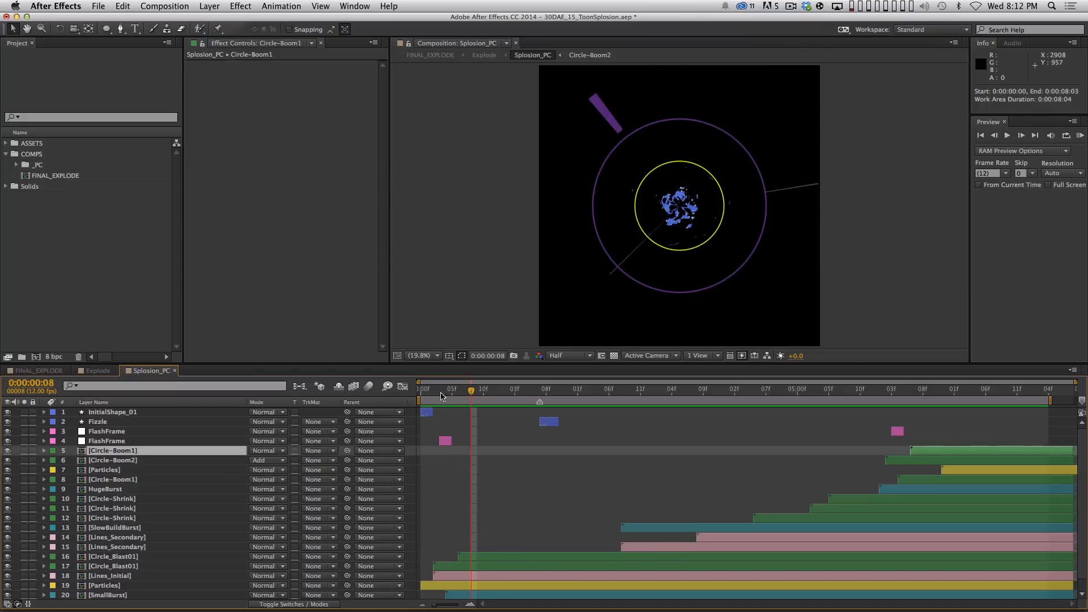
mouse_move(486, 393)
left_mouse_down()
mouse_move(539, 391)
mouse_move(483, 391)
left_mouse_up()
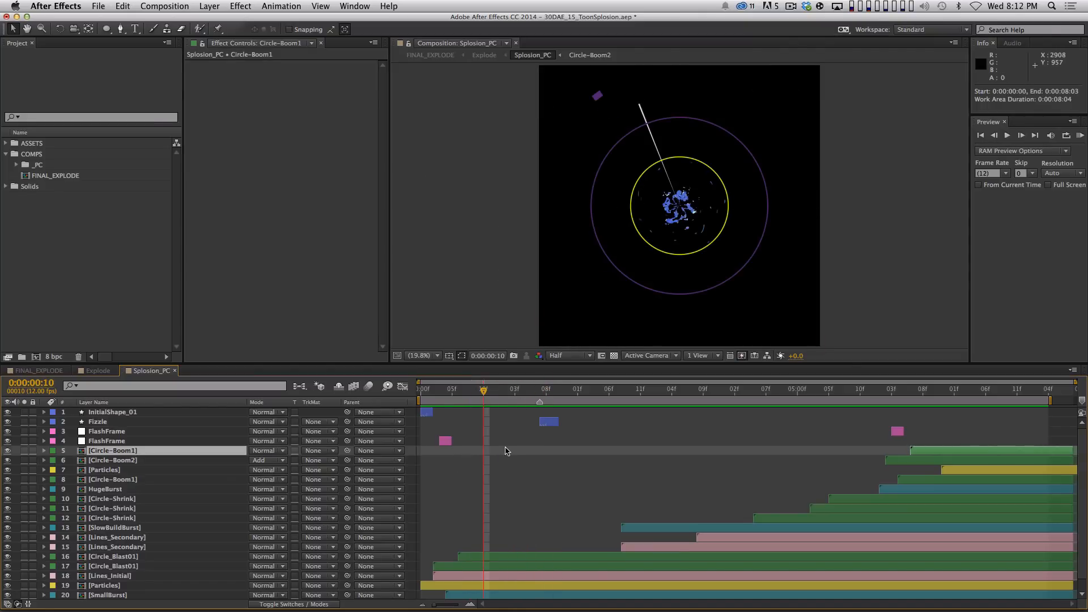
- Open the parent Explode comp, go to 0:00:00:00, and hide the title and action safe guides
key("Tab")
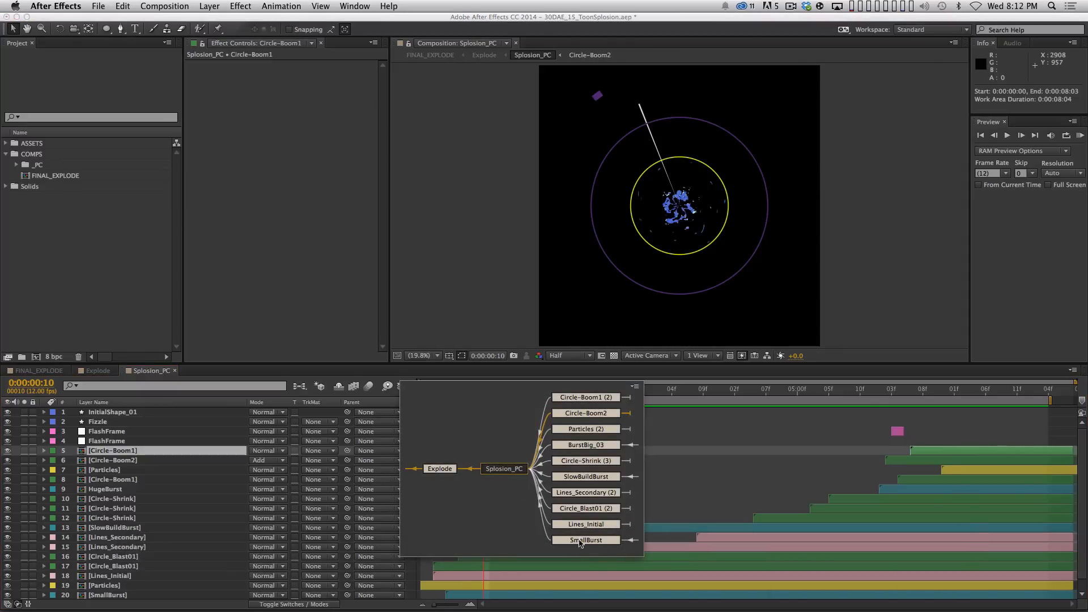
left_click(440, 468)
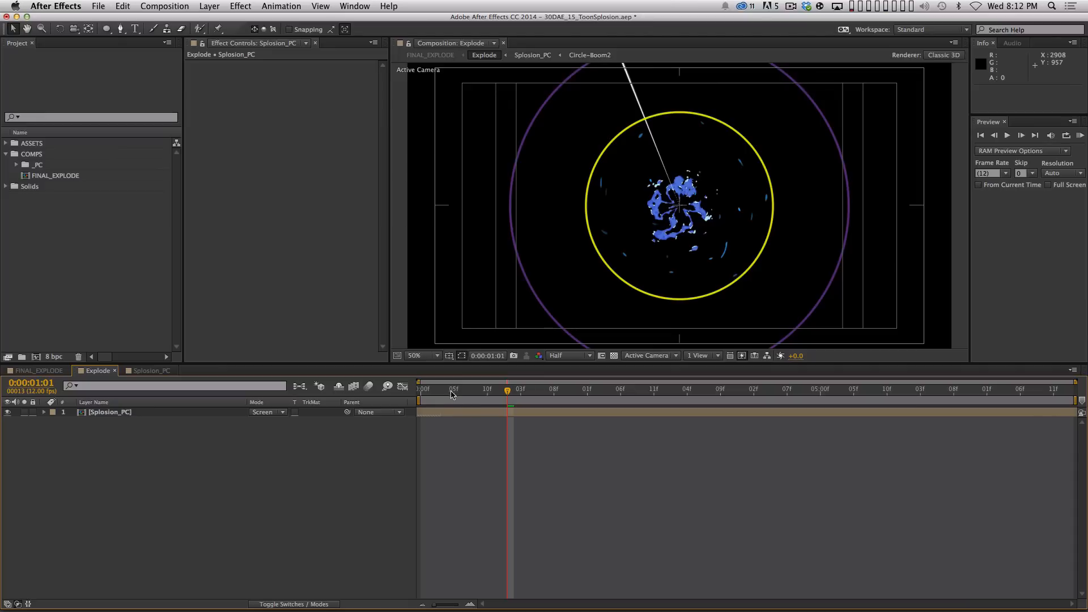
left_click_drag(435, 391, 395, 448)
key("apostrophe")
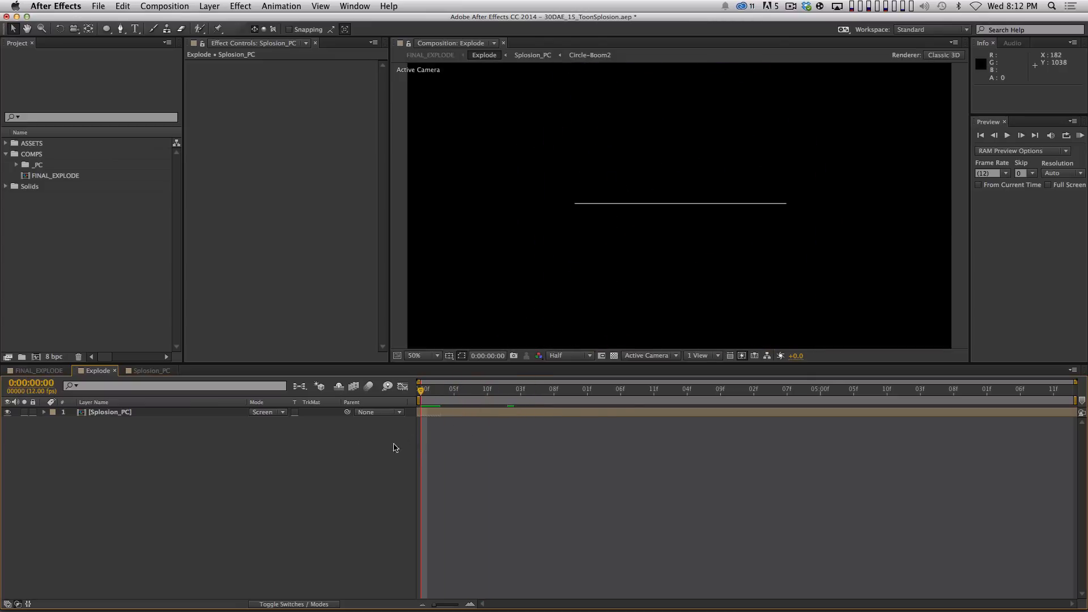
- Select the Splosion_PC layer, check the Explode comp's settings, and preview how the oversized precomp sits in the frame
left_click_drag(95, 489, 153, 415)
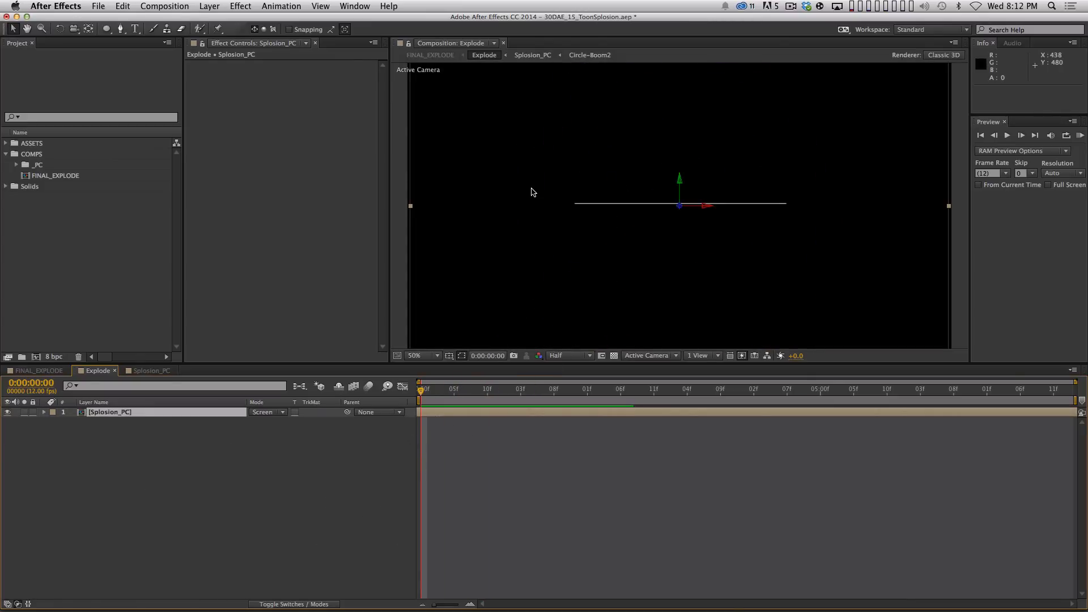
key("super+k")
key("Escape")
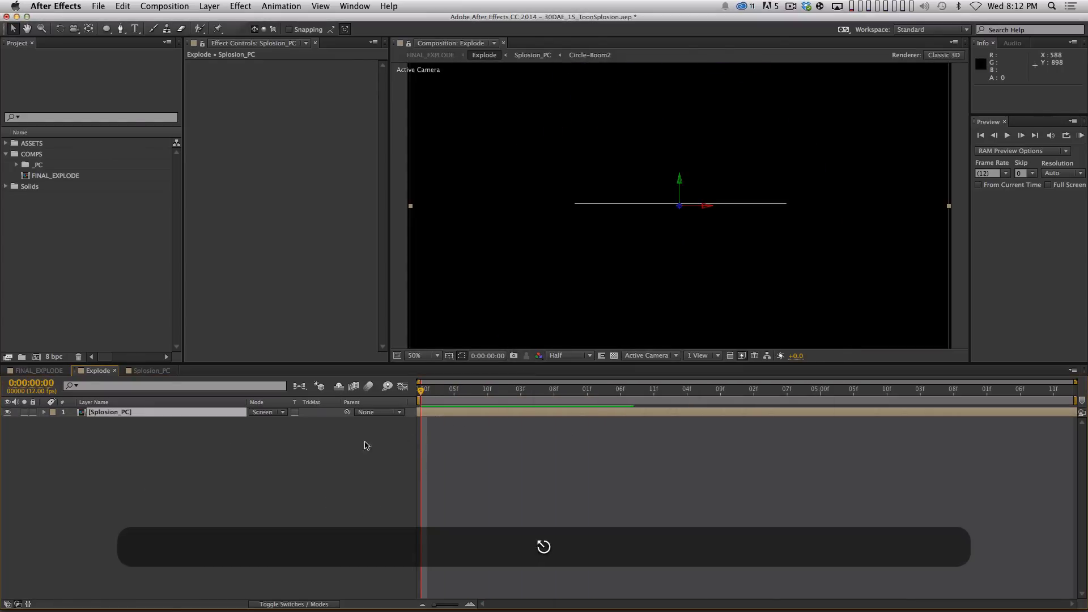
key("comma")
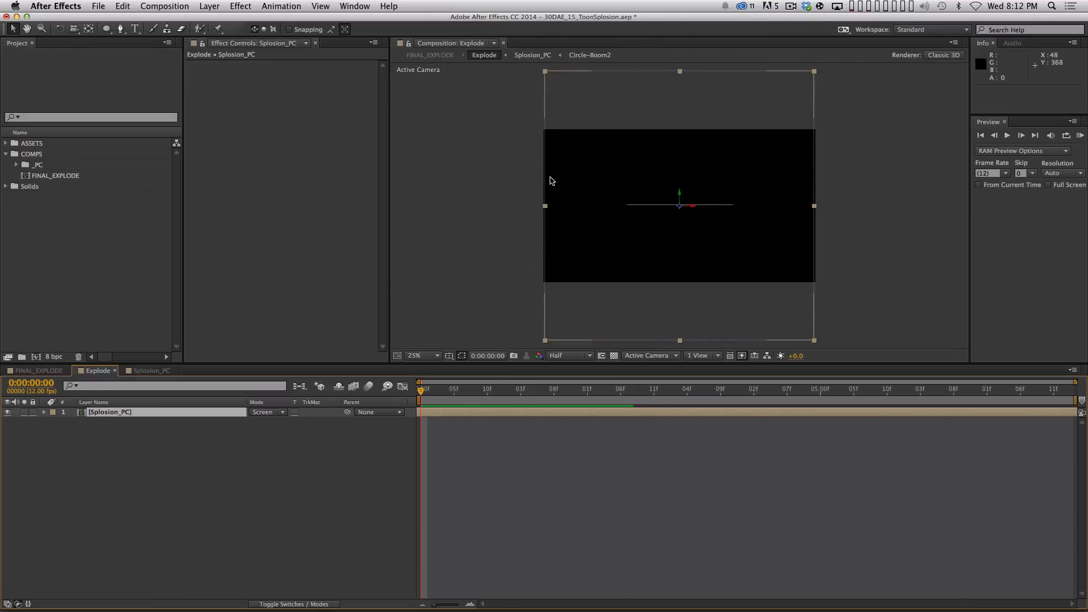
key("space")
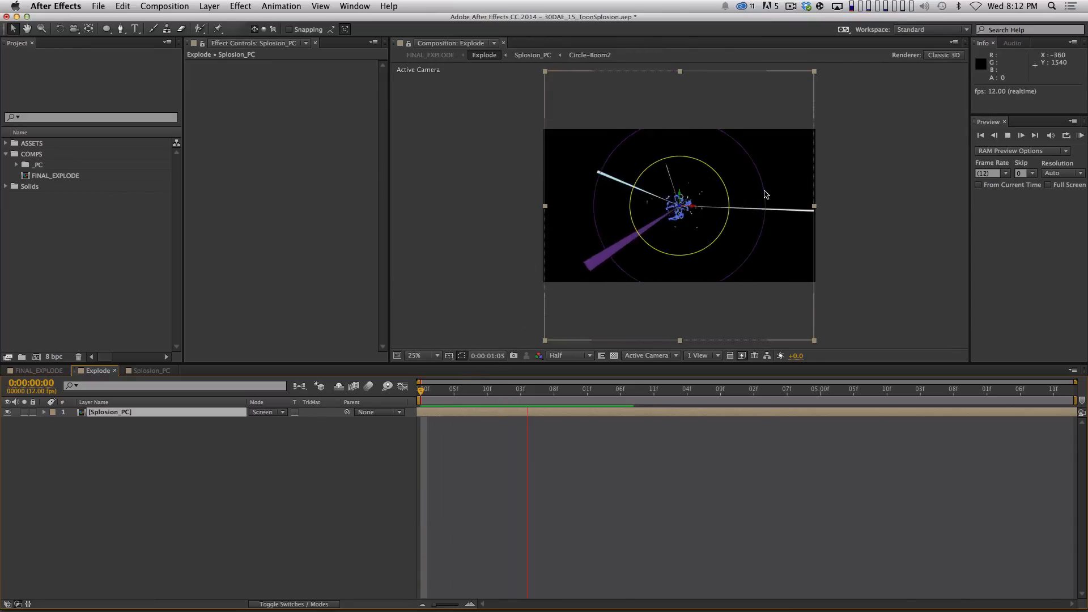
key("space")
- Reveal the Splosion_PC layer's scale, save the project, and scrub through the initial burst to 0:00:01:08
key("s")
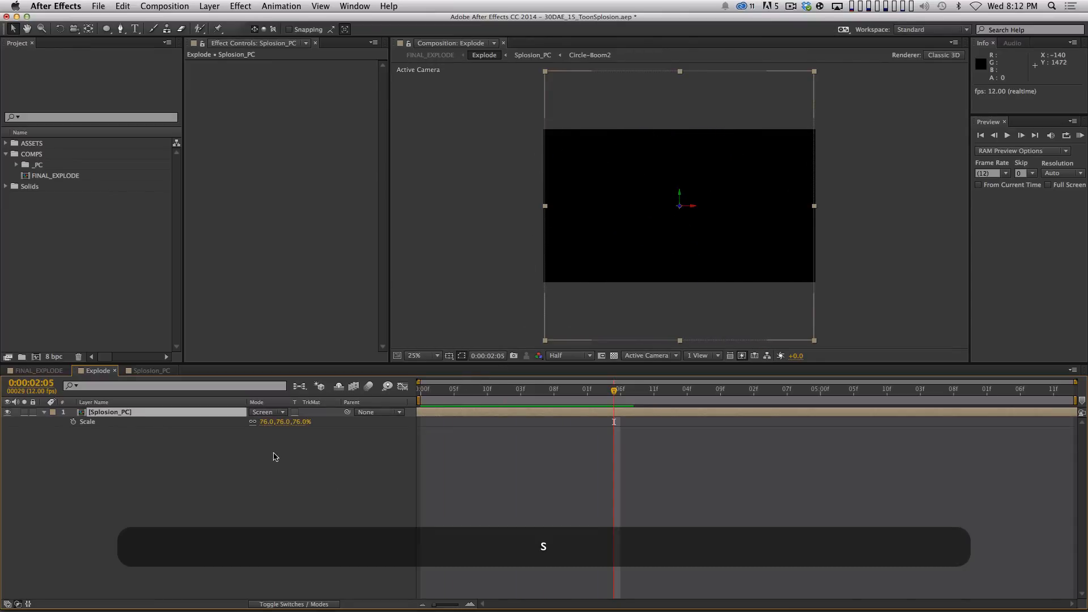
key("super+s")
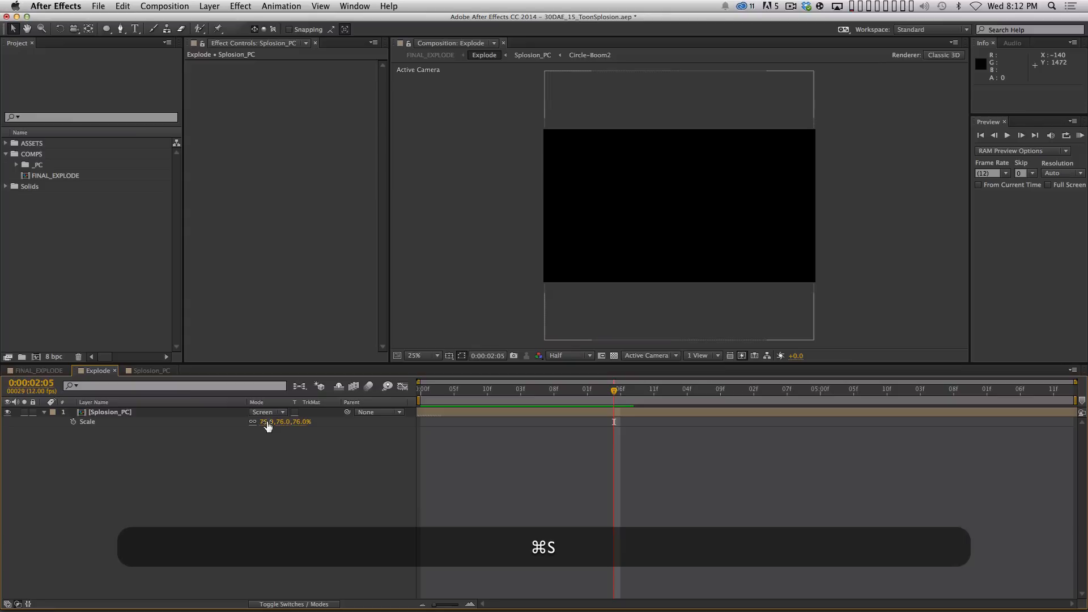
left_click(421, 394)
left_click_drag(420, 394, 547, 396)
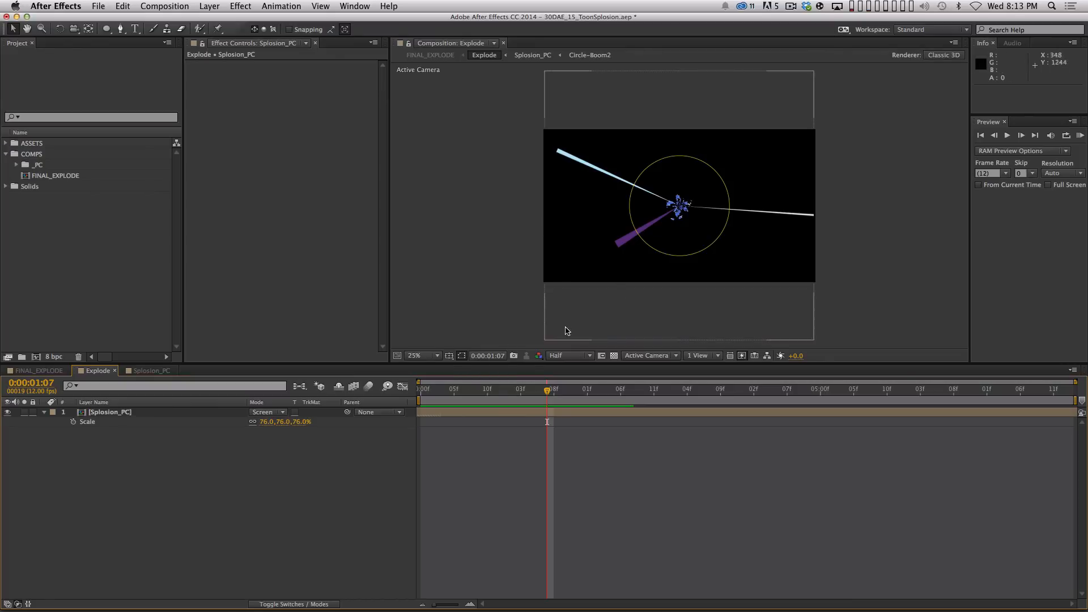
left_click_drag(461, 395, 553, 400)
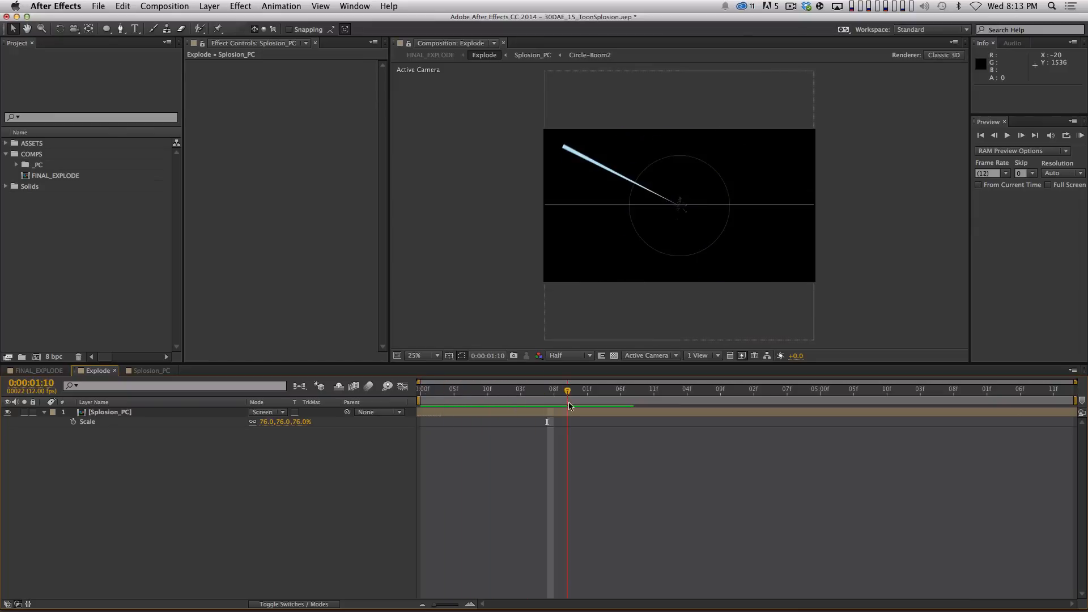
- Open the FINAL_EXPLODE comp, hide every layer except Dark Royal Blue Solid 1, and go to 0:00:00:00
key("Tab")
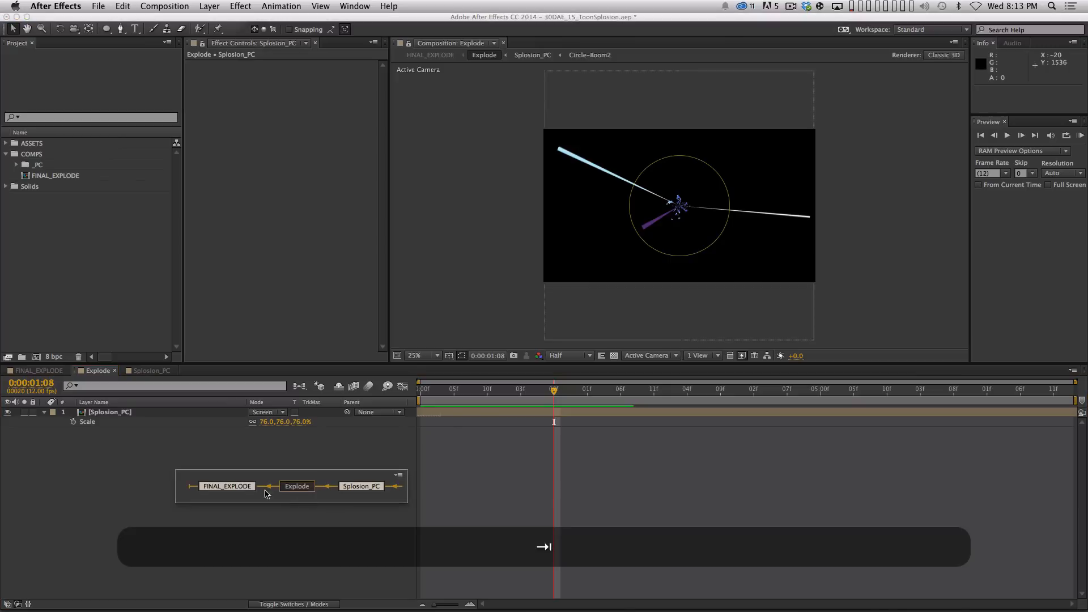
left_click(240, 487)
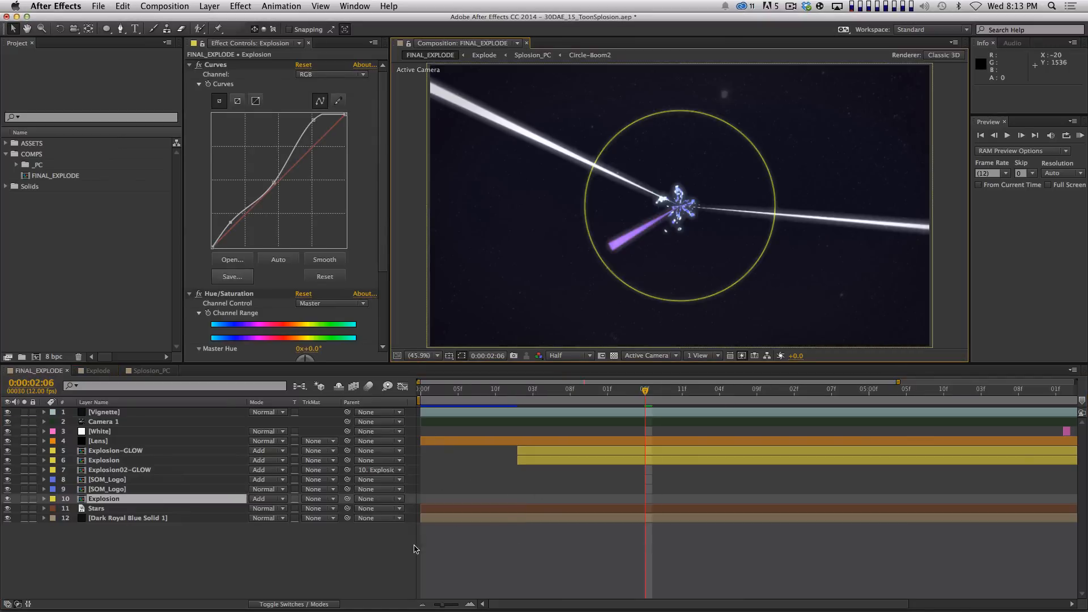
left_click(202, 559)
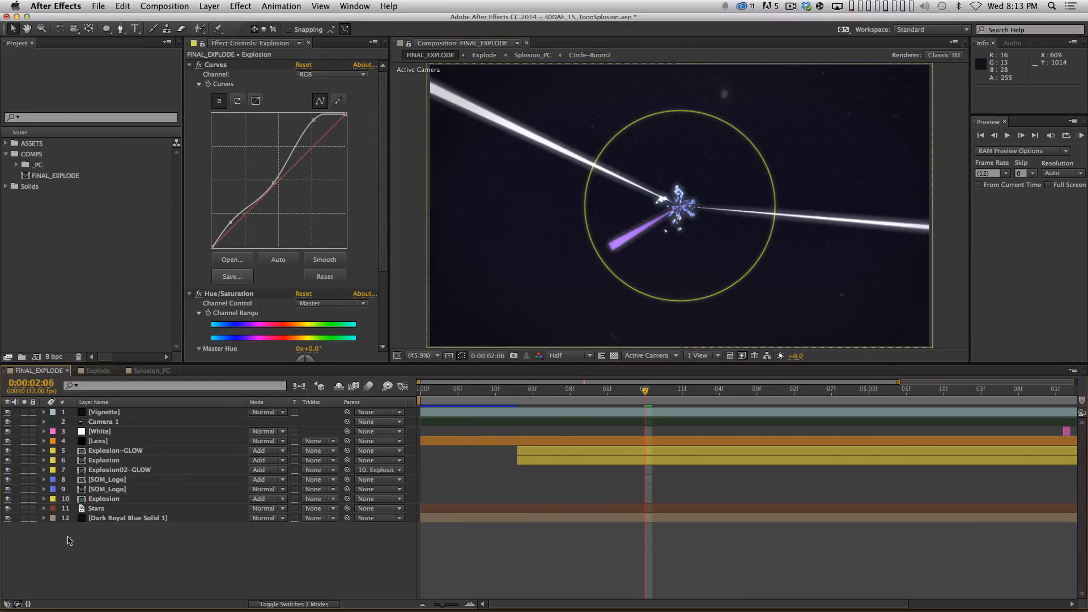
left_click(7, 411)
left_click(142, 518)
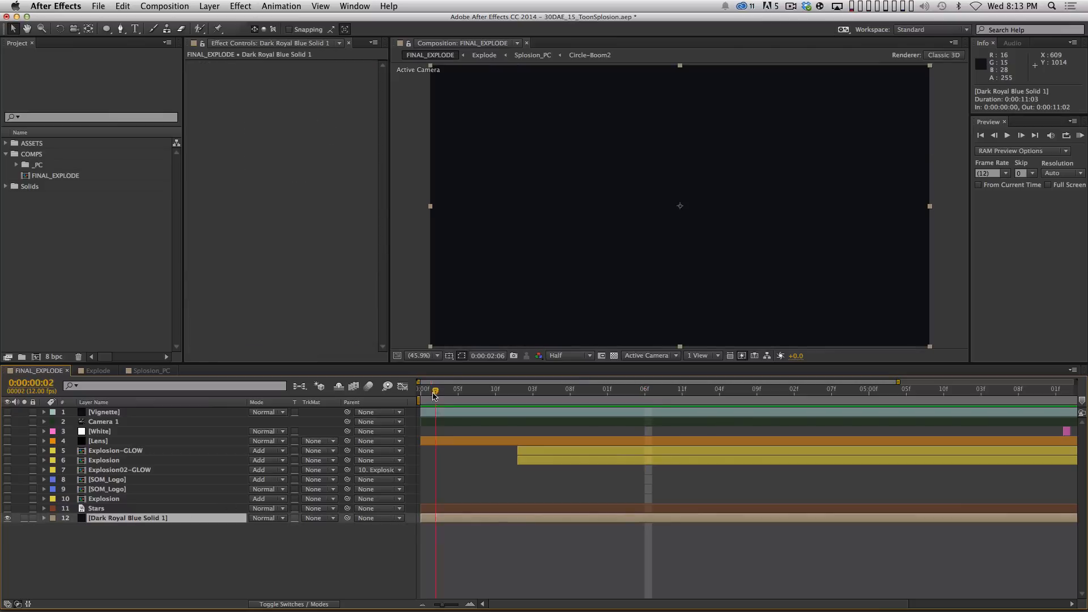
key("Home")
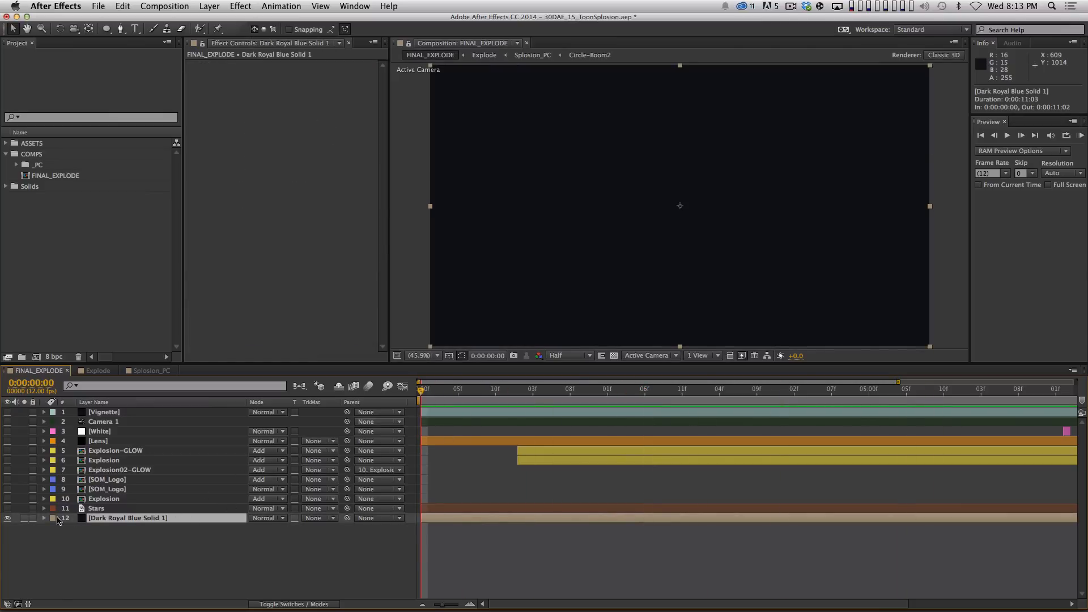
- Show the Stars layer over the blue solid, scrub through the starfield, and return to 0:00:00:00
left_click(7, 509)
left_click(111, 509)
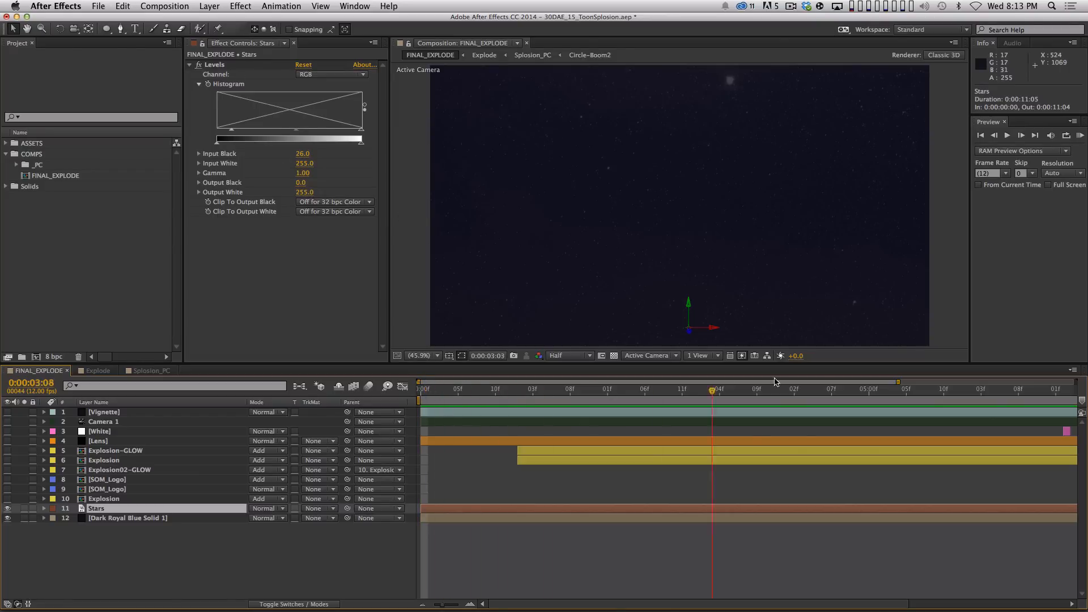
key("Home")
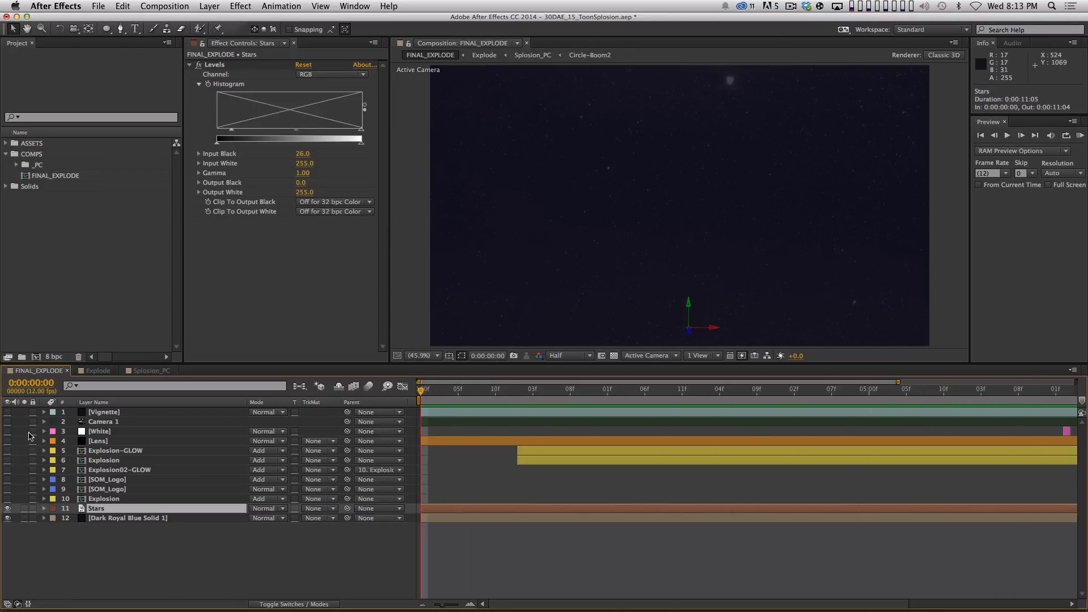
- Turn on Camera 1, preview its move across the starfield, and check the Stars layer's position
left_click(7, 422)
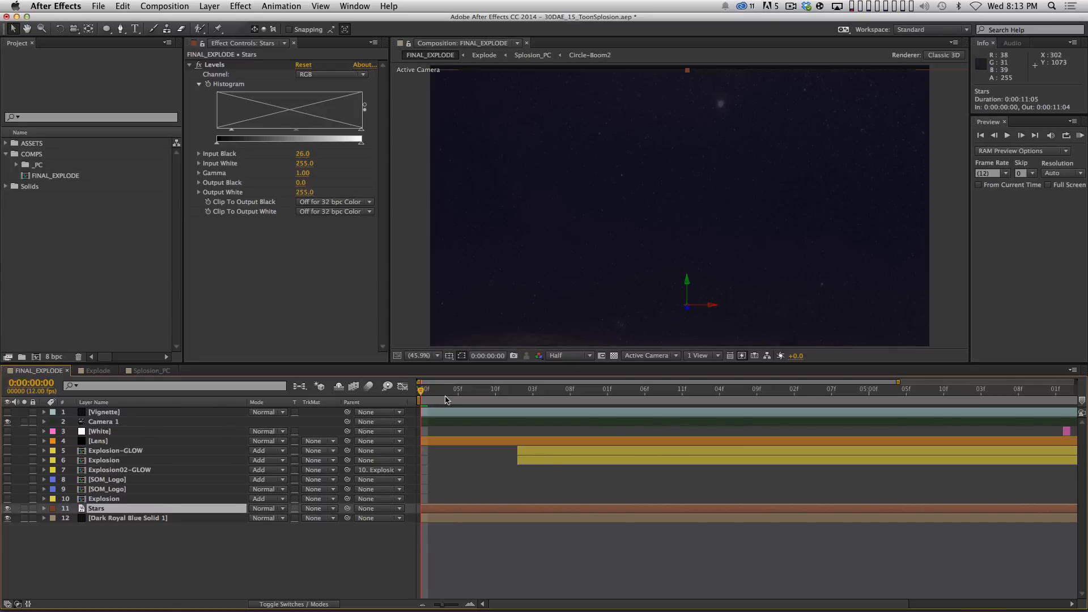
key("space")
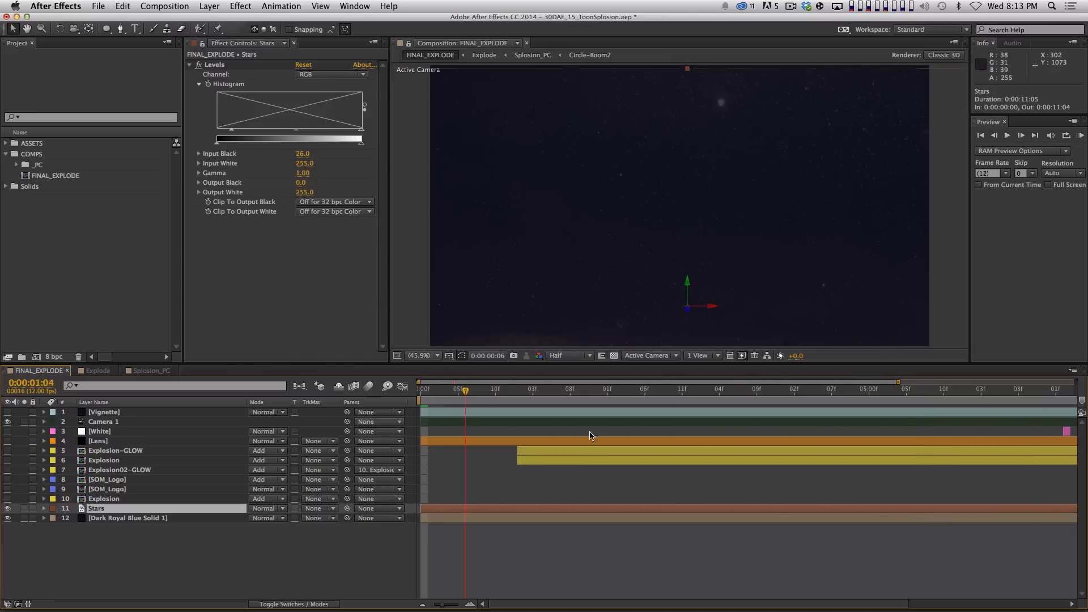
key("Home")
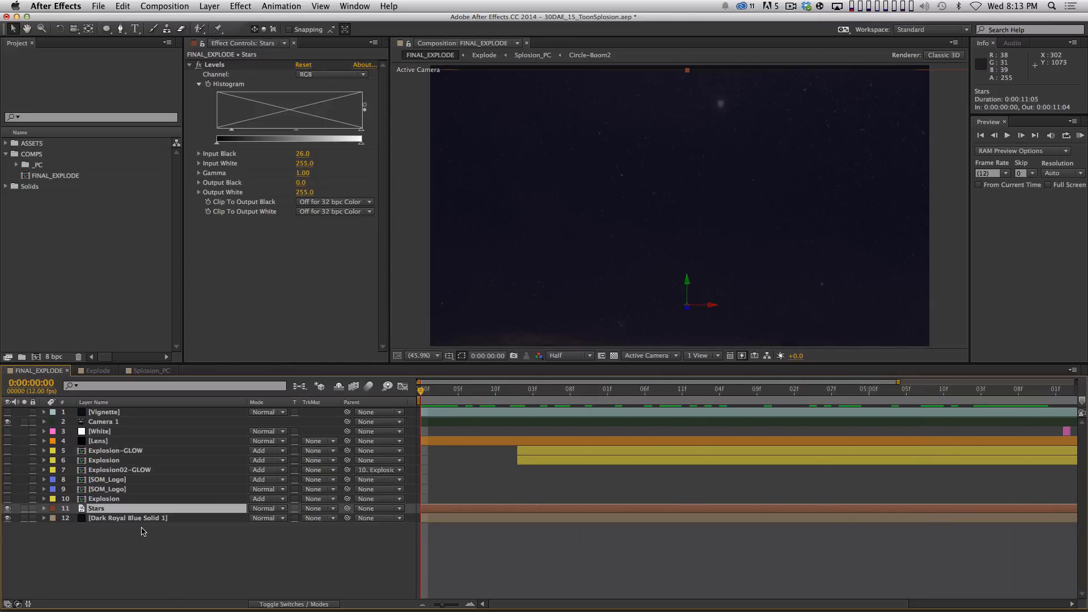
key("p")
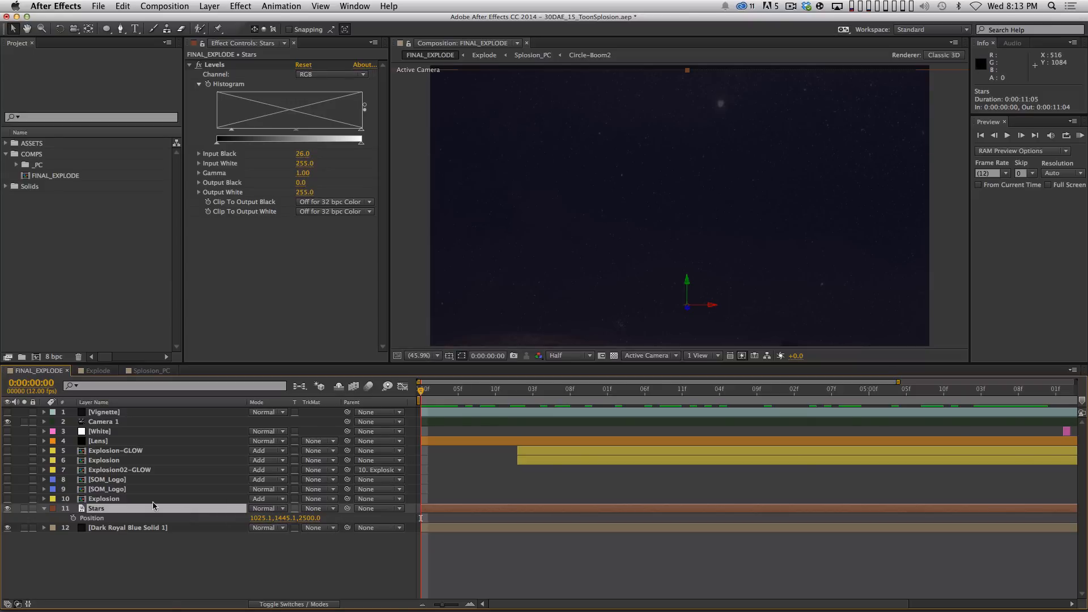
left_click(43, 508)
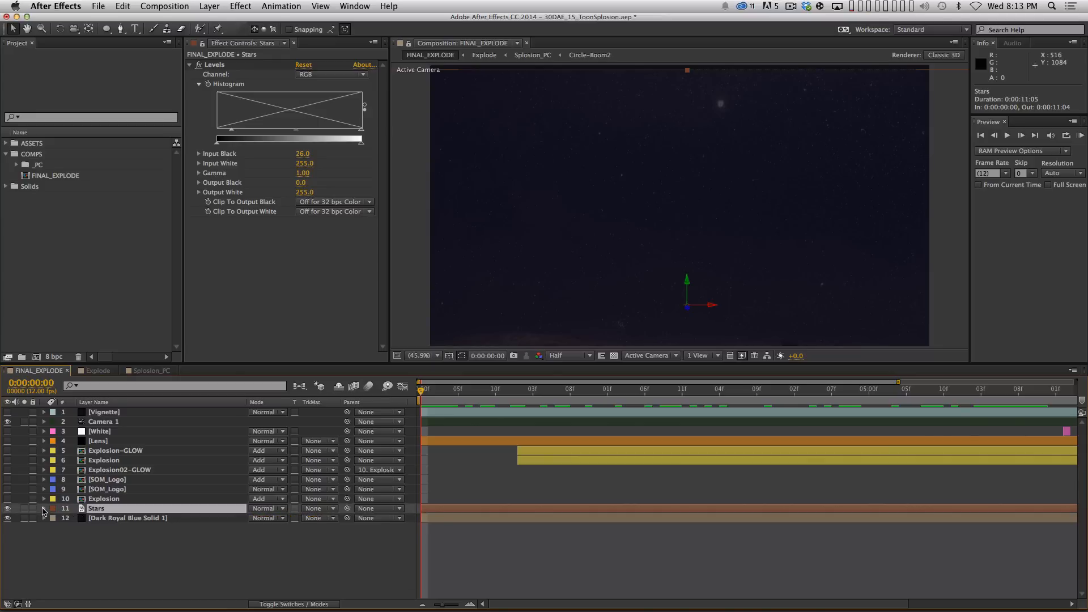
- Display the layer switches and compare the starfield with the Lens layer's Optics Compensation on and off
left_click(100, 441)
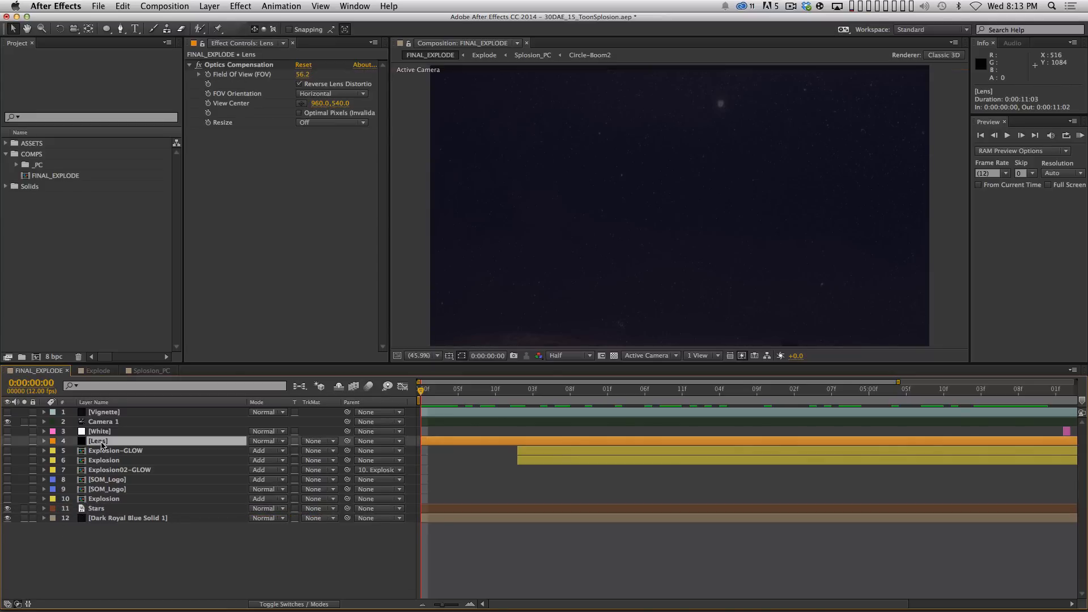
key("F4")
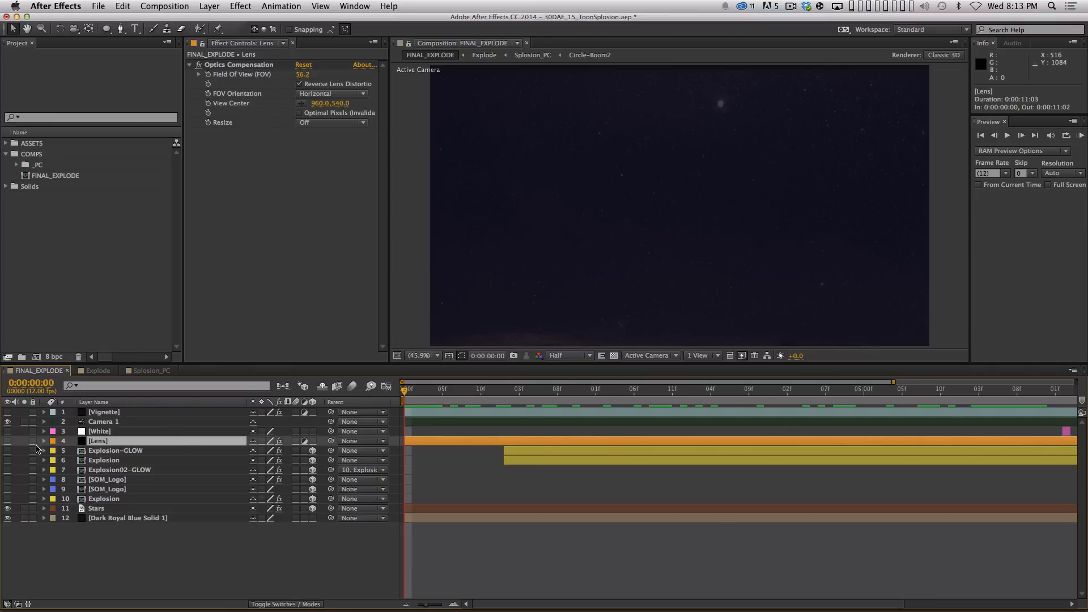
left_click(8, 442)
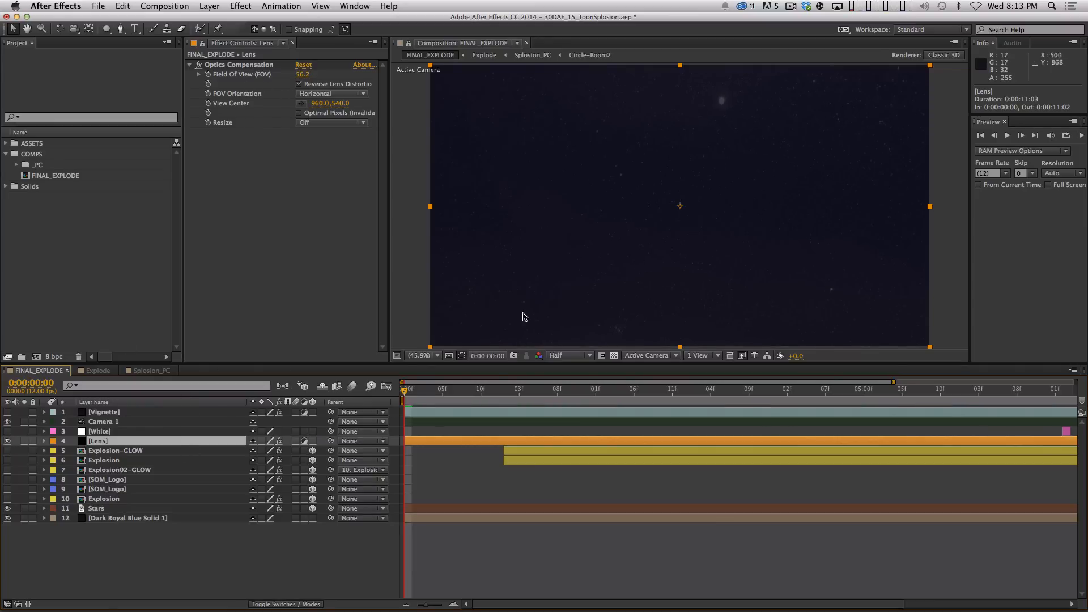
left_click_drag(413, 394, 443, 394)
key("space")
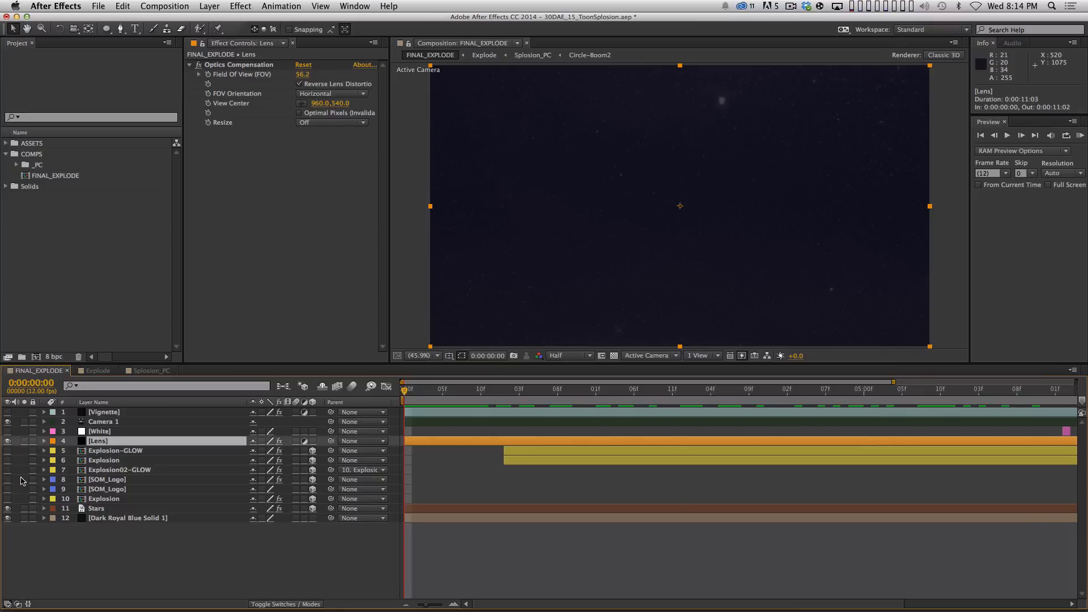
left_click(8, 441)
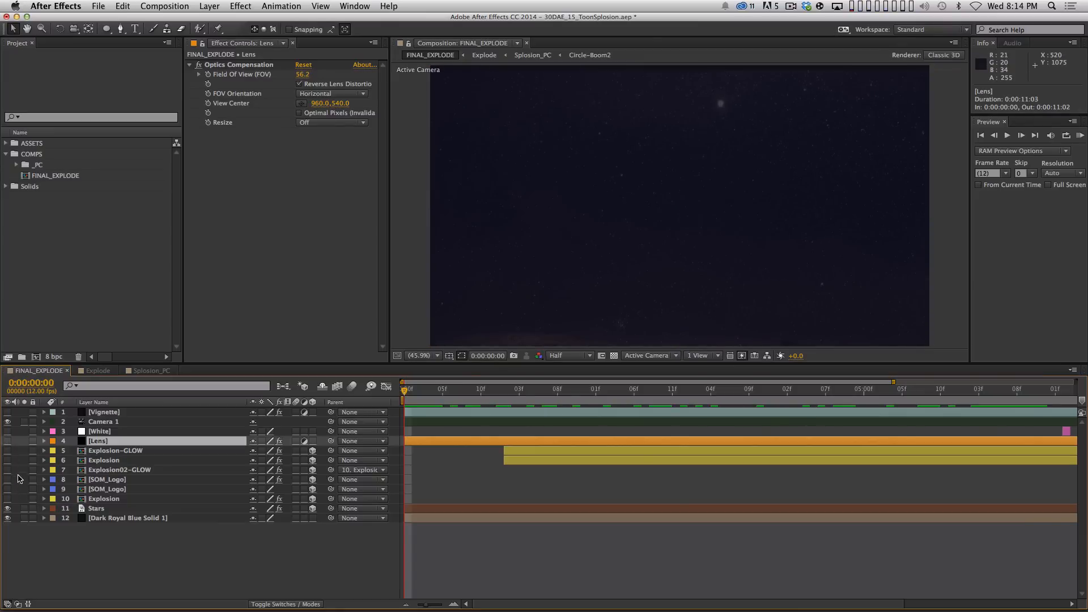
- Show the layer 6 Explosion and the Lens layer, comparing the burst with and without lens distortion, and scrub to 0:00:02:06
left_click_drag(443, 390, 352, 475)
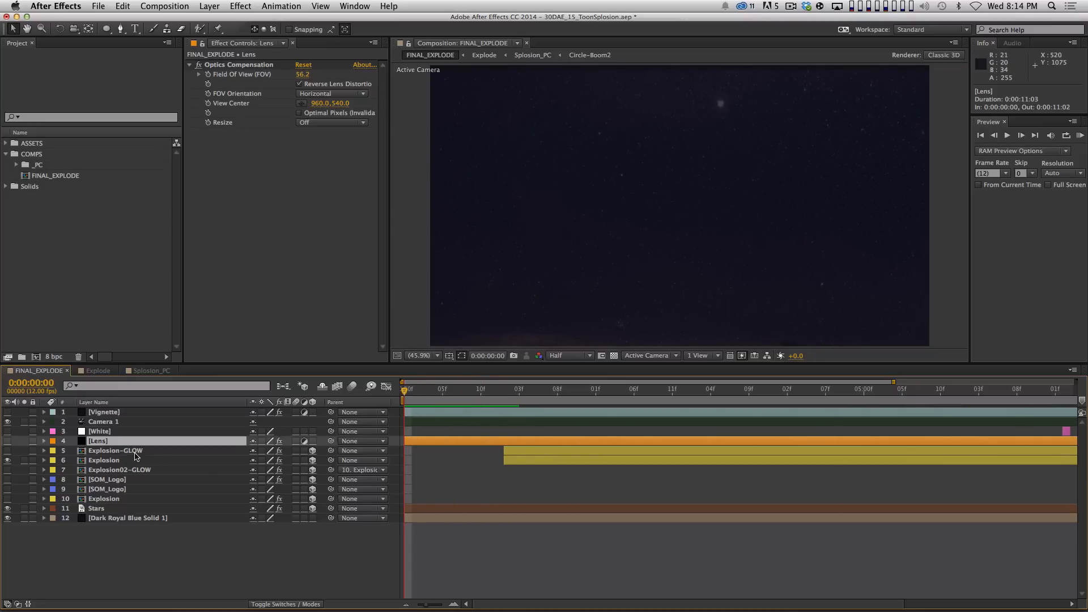
left_click_drag(416, 395, 641, 405)
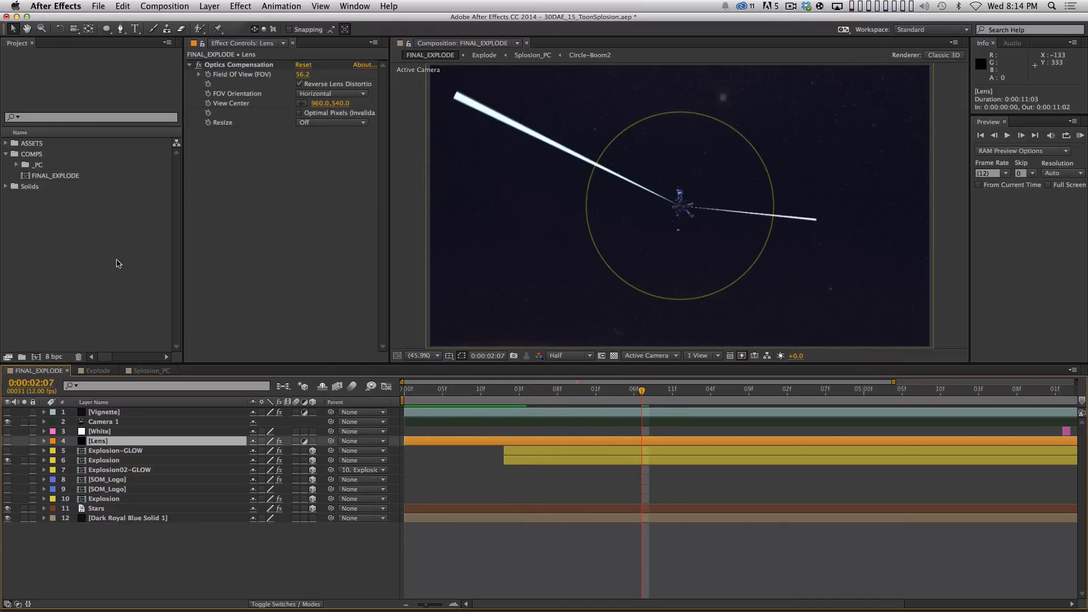
left_click(8, 441)
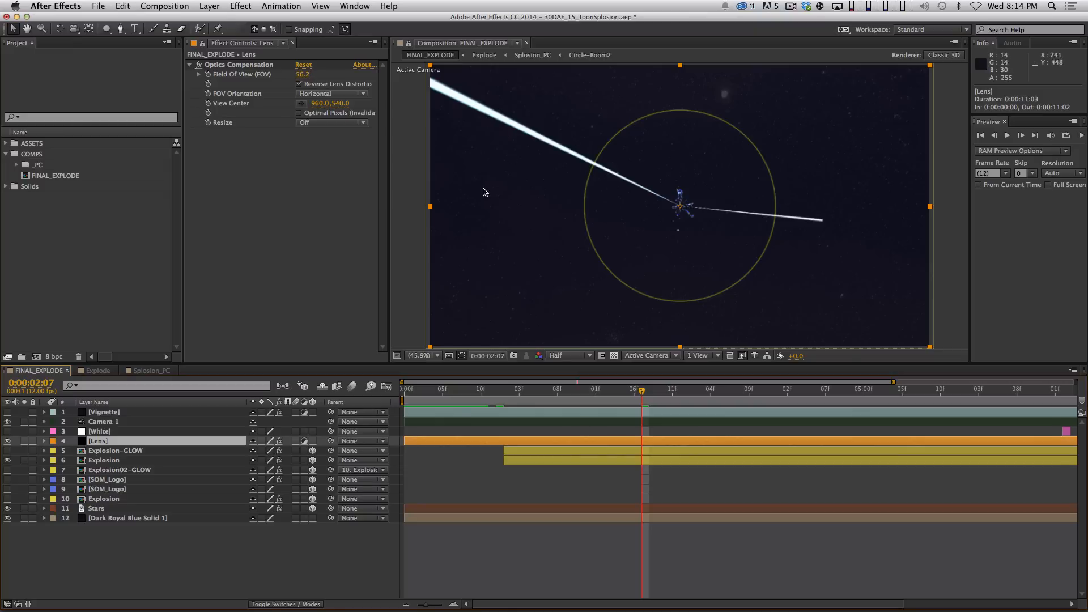
left_click(8, 441)
left_click(8, 440)
left_click_drag(485, 393, 635, 401)
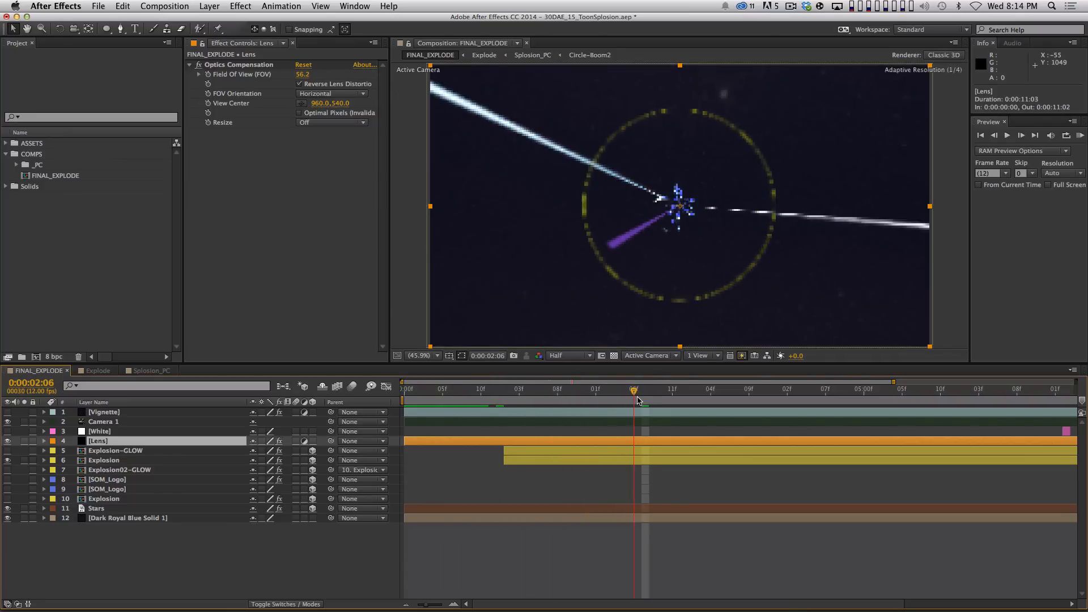
- Select the layer 6 Explosion, collapse and disable its Curves and Hue/Saturation effects, and view the uncorrected burst at 0:00:01:09
left_click(141, 460)
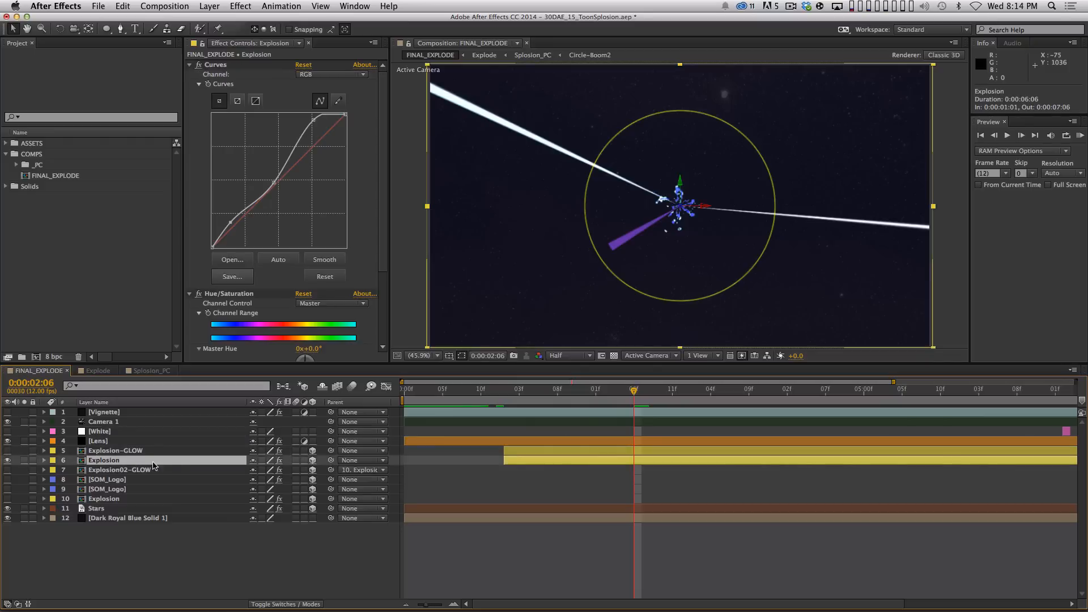
left_click(189, 66)
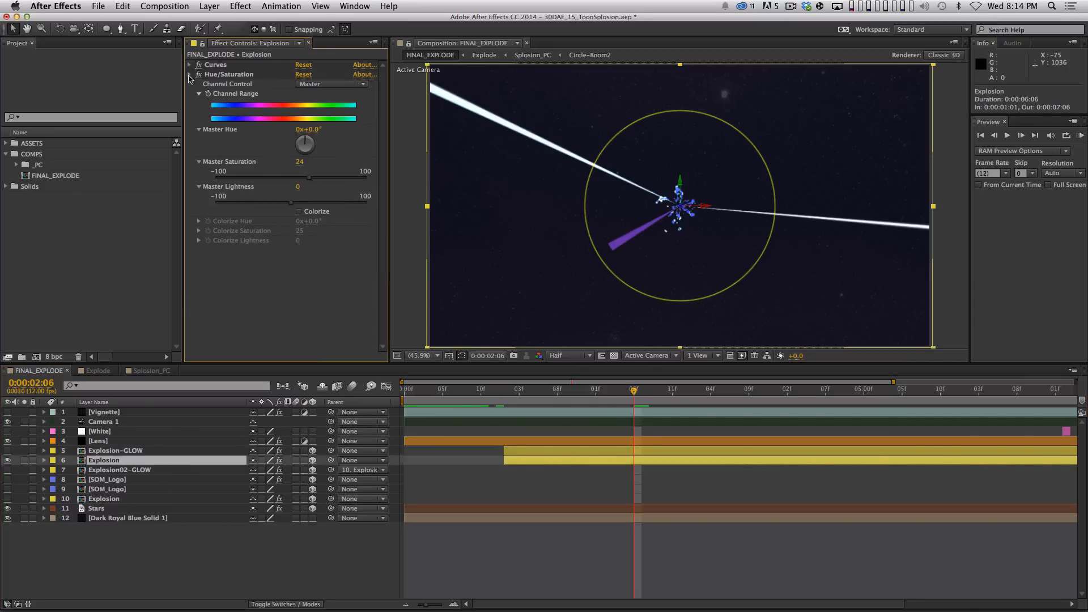
left_click(189, 74)
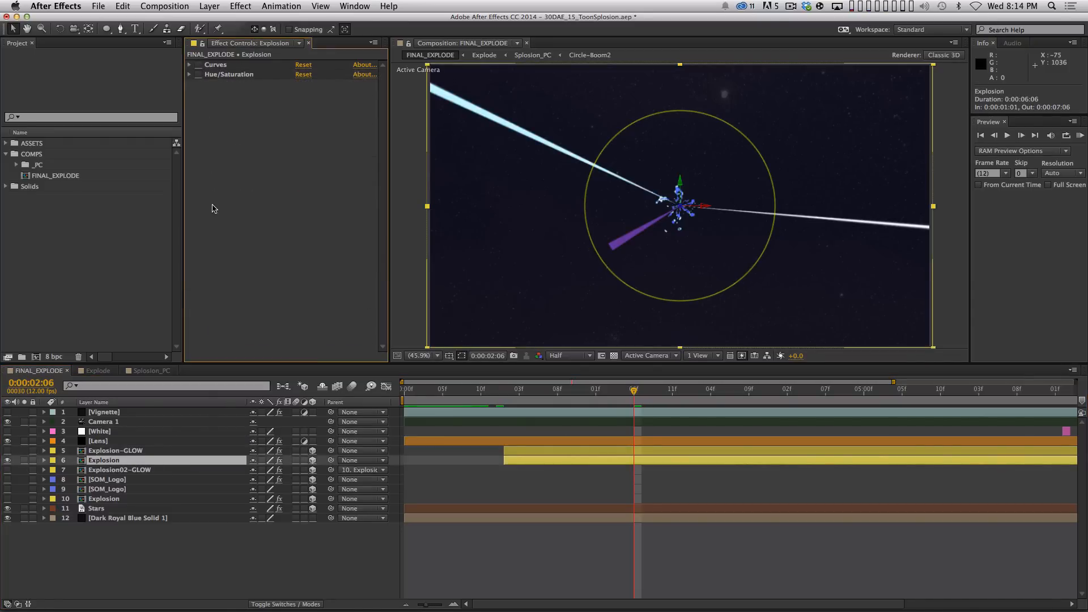
key("Page_Up")
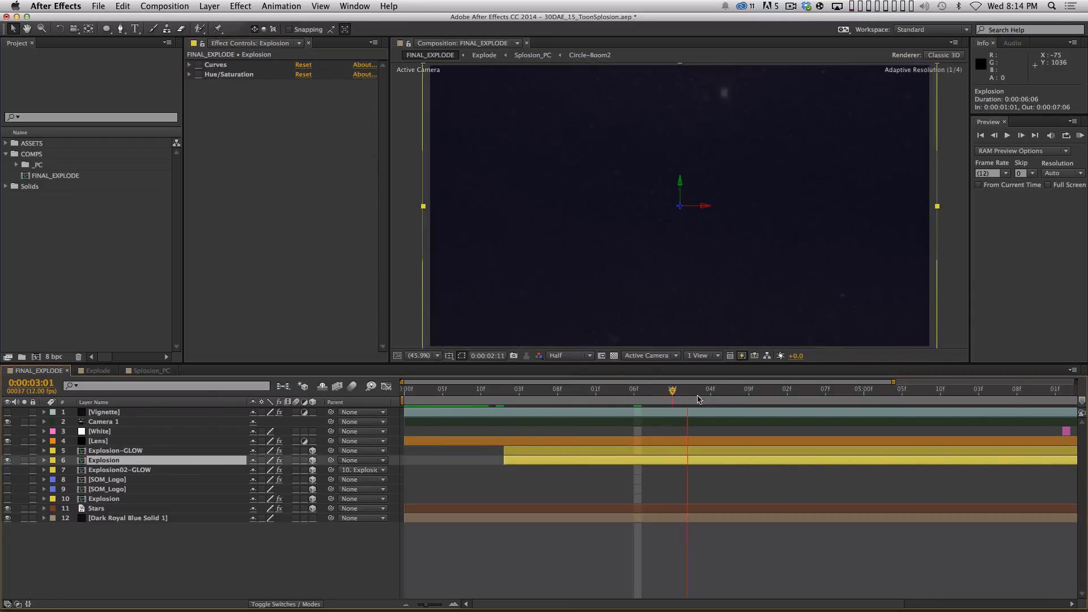
left_click(565, 389)
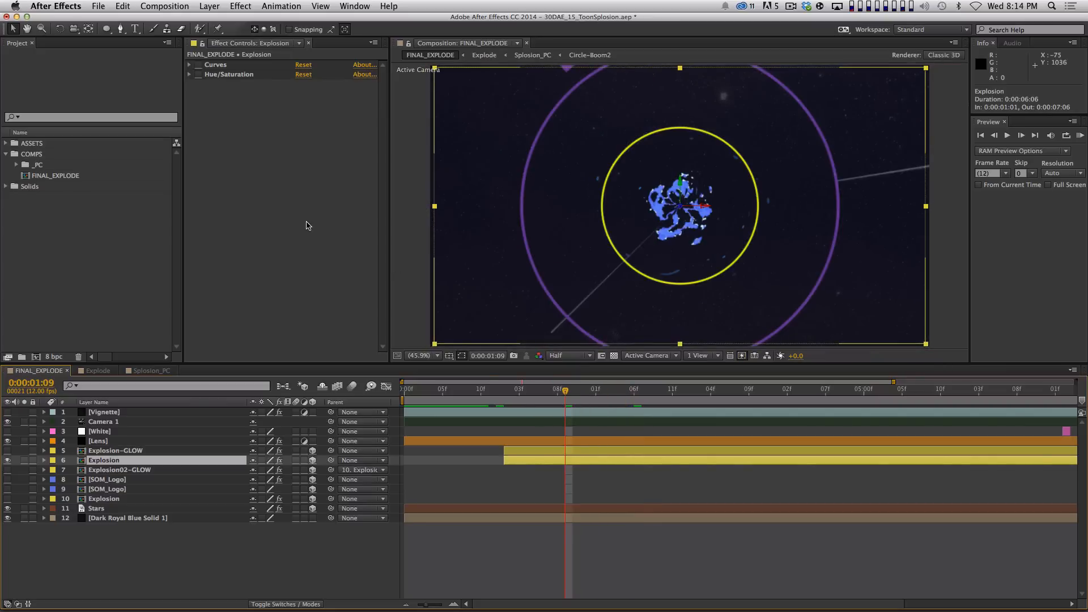
- Re-enable the Explosion layer's Curves effect and inspect its RGB curve
left_click(199, 65)
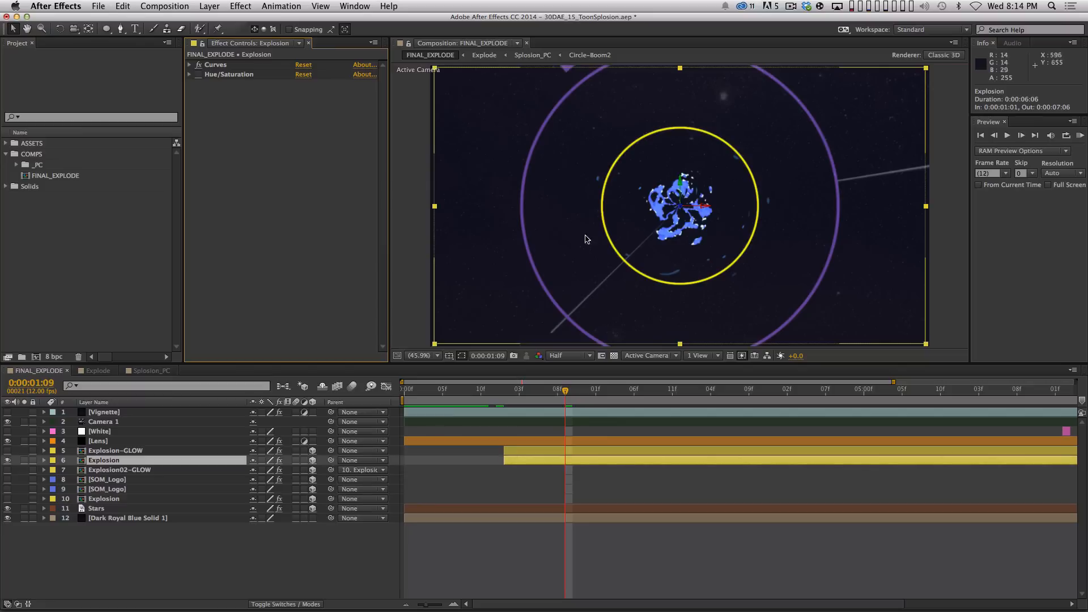
left_click(190, 64)
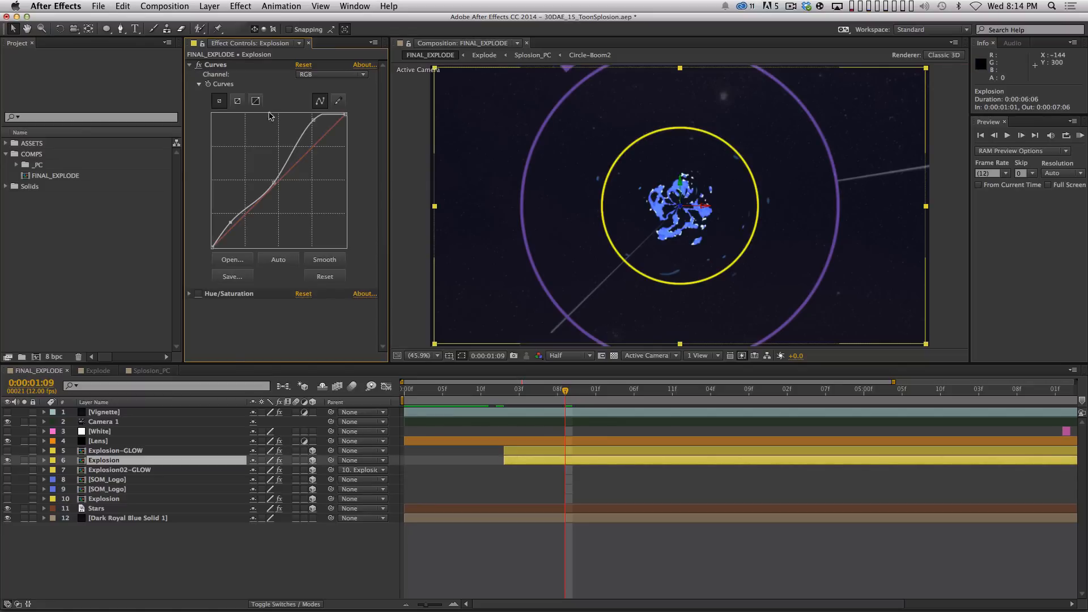
left_click(190, 65)
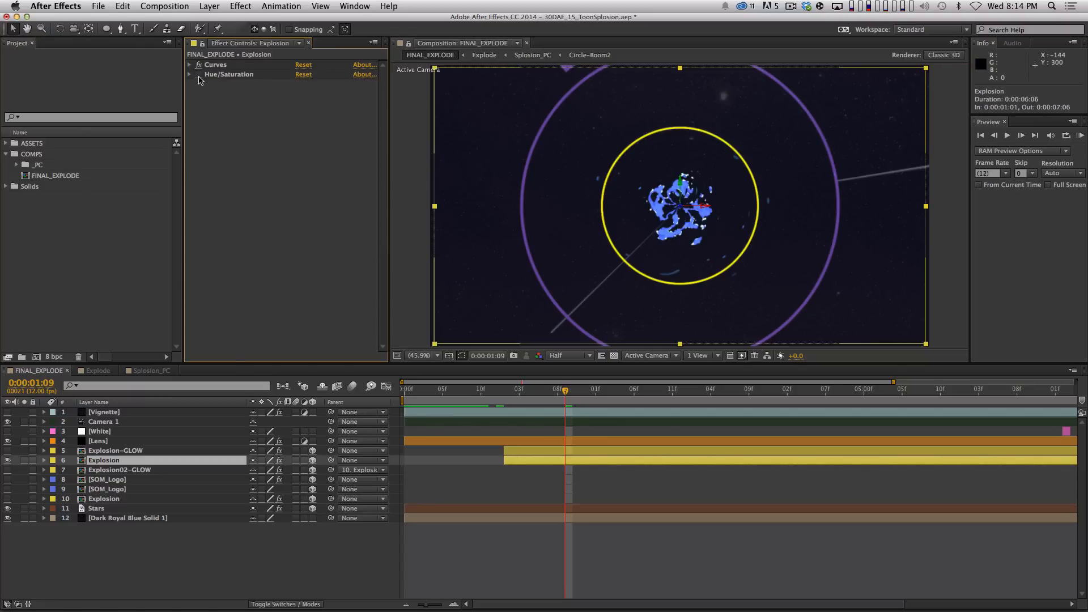
- Re-enable Hue/Saturation on the Explosion layer and examine its color effect on the burst at 0:00:02:06
left_click(189, 74)
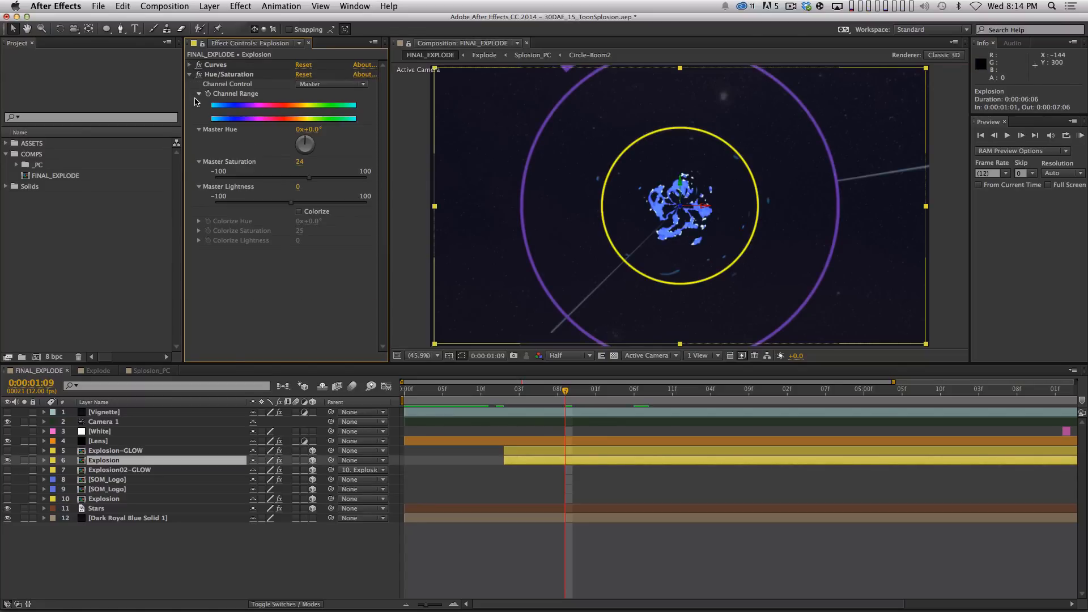
left_click_drag(504, 392, 633, 404)
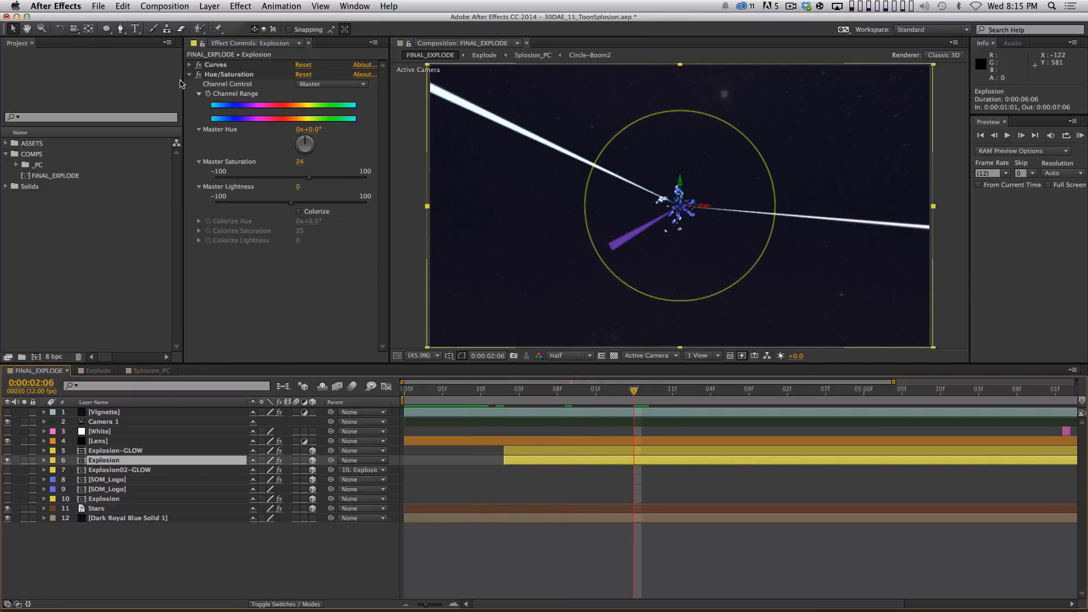
left_click(198, 76)
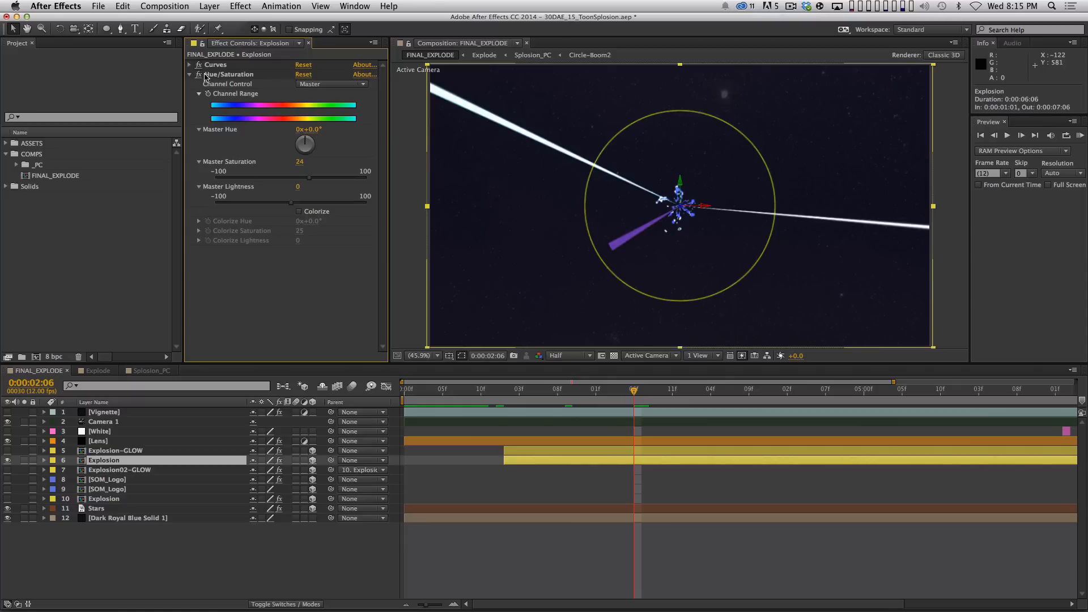
key(".")
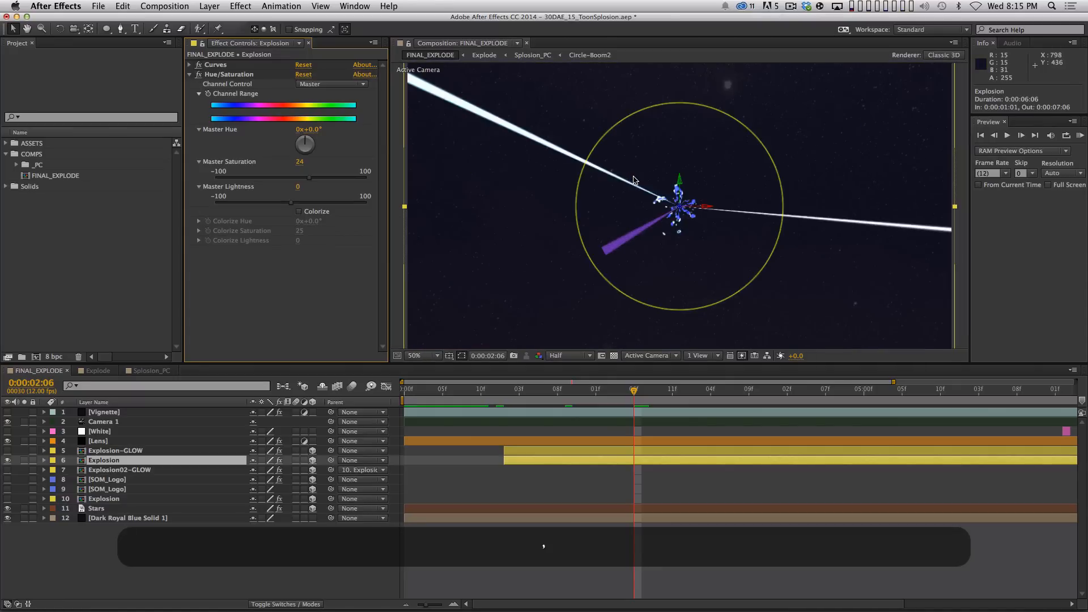
left_click(426, 355)
left_click(448, 376)
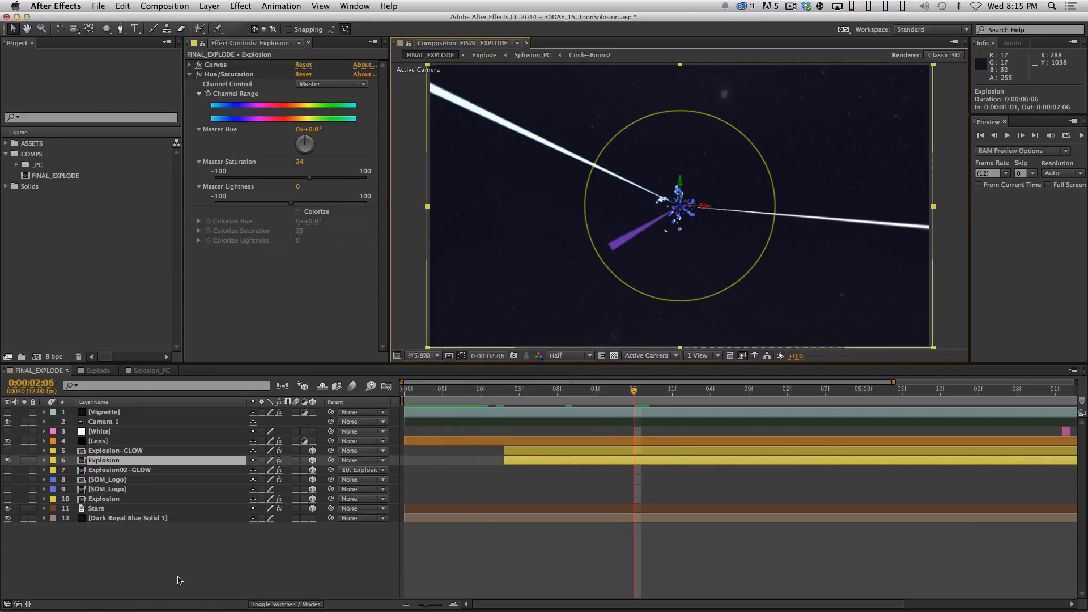
left_click(128, 461)
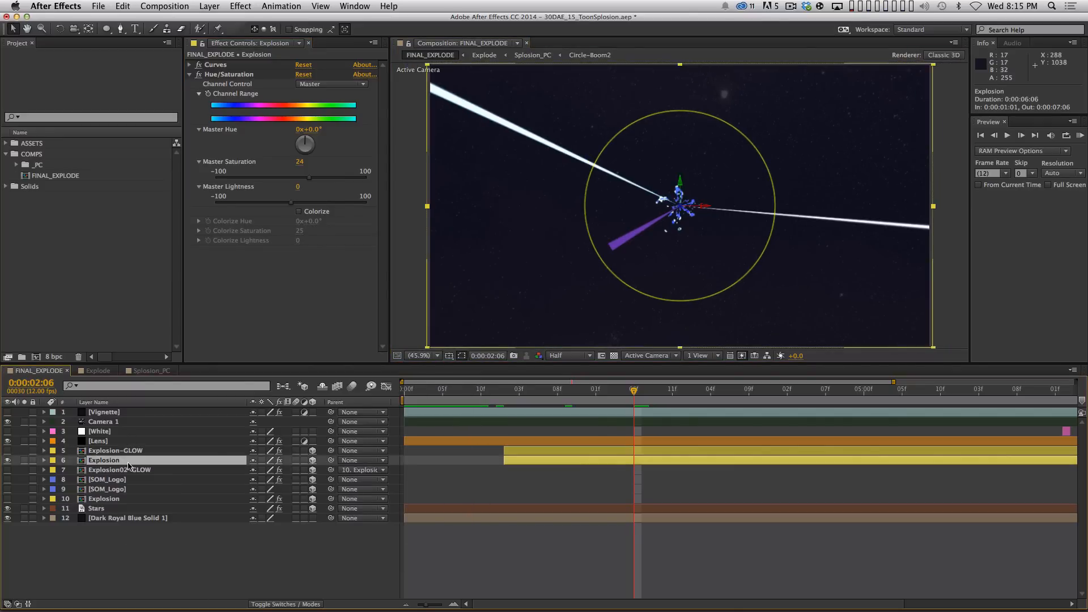
- Show the Explosion-GLOW layer, select its Fast Blur effect and reveal the layers' blending modes
left_click(114, 452)
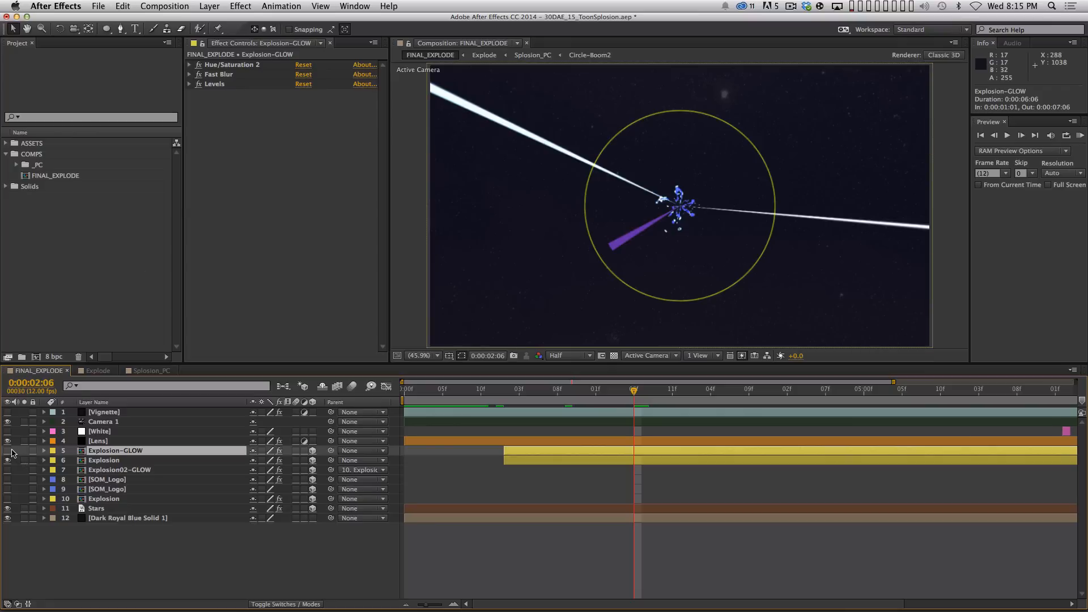
left_click(8, 451)
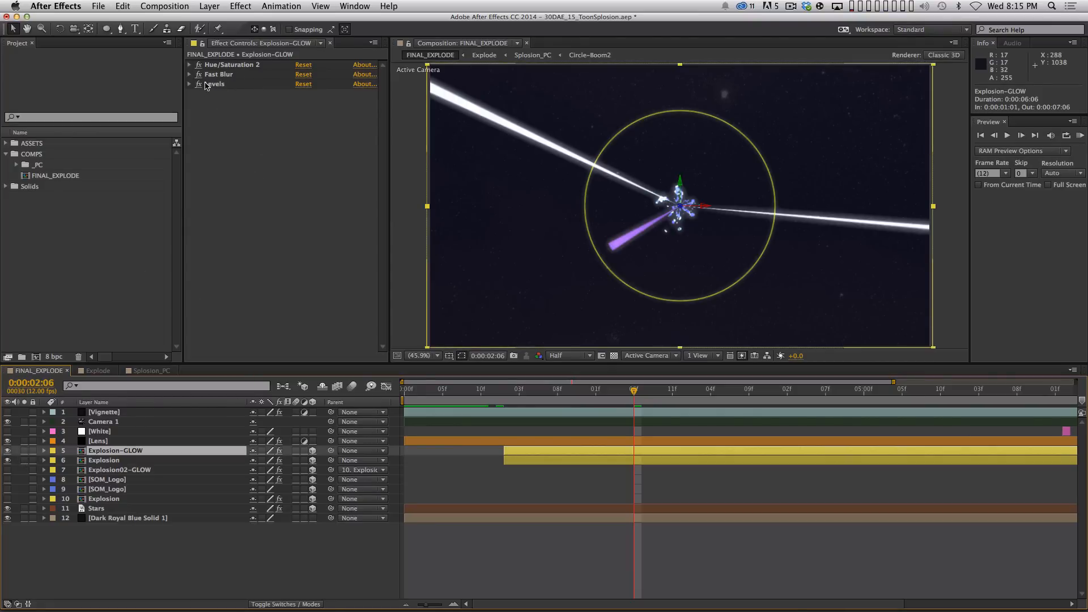
left_click(227, 75)
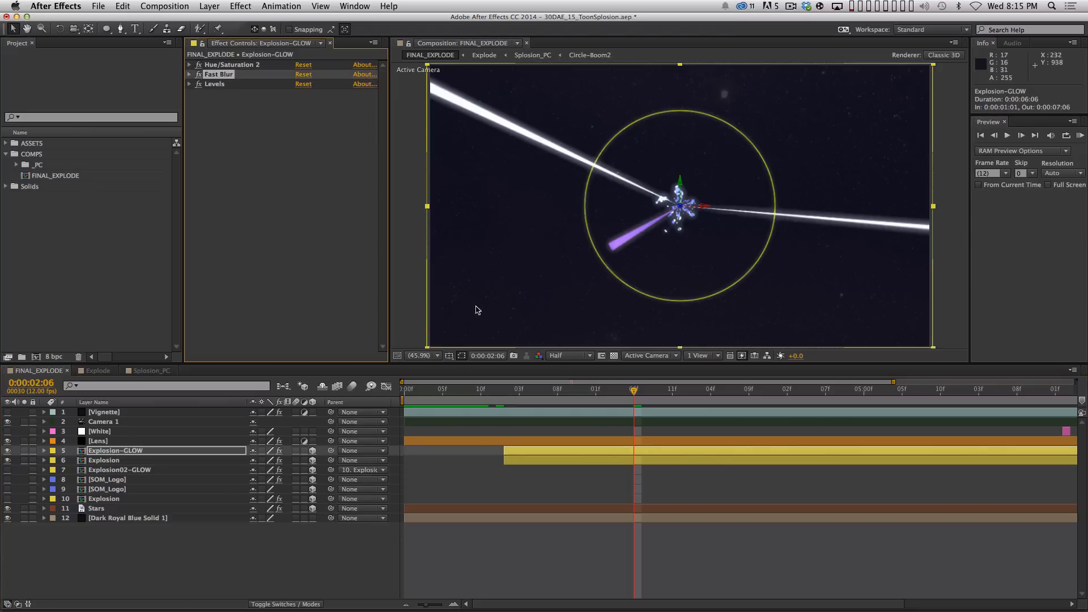
key("F4")
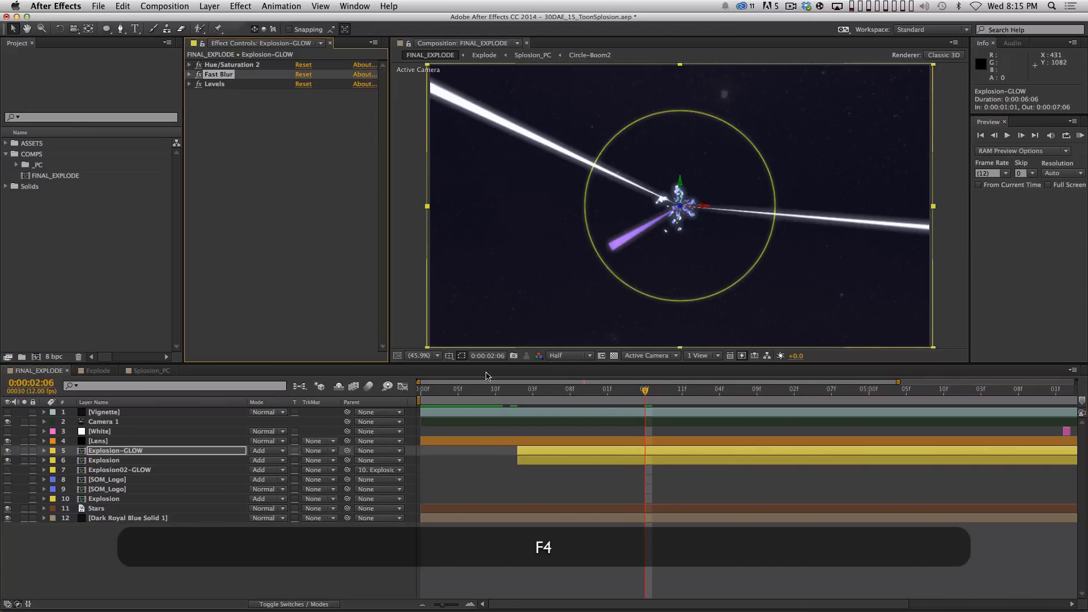
- Solo the Explosion-GLOW layer and set its Hue/Saturation 2 Master Saturation to -69
left_click(24, 450)
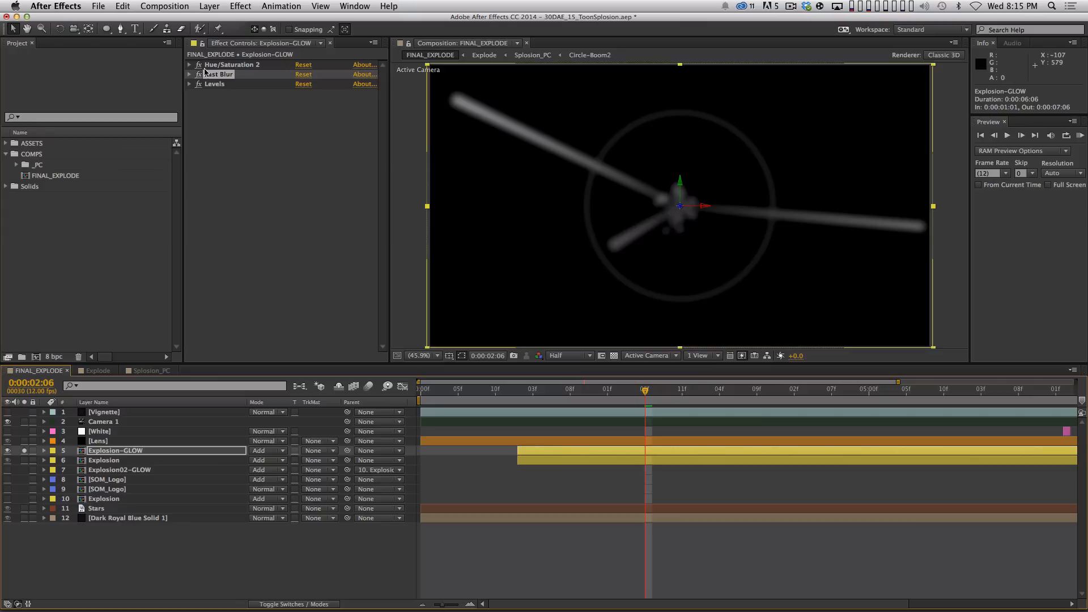
left_click(190, 65)
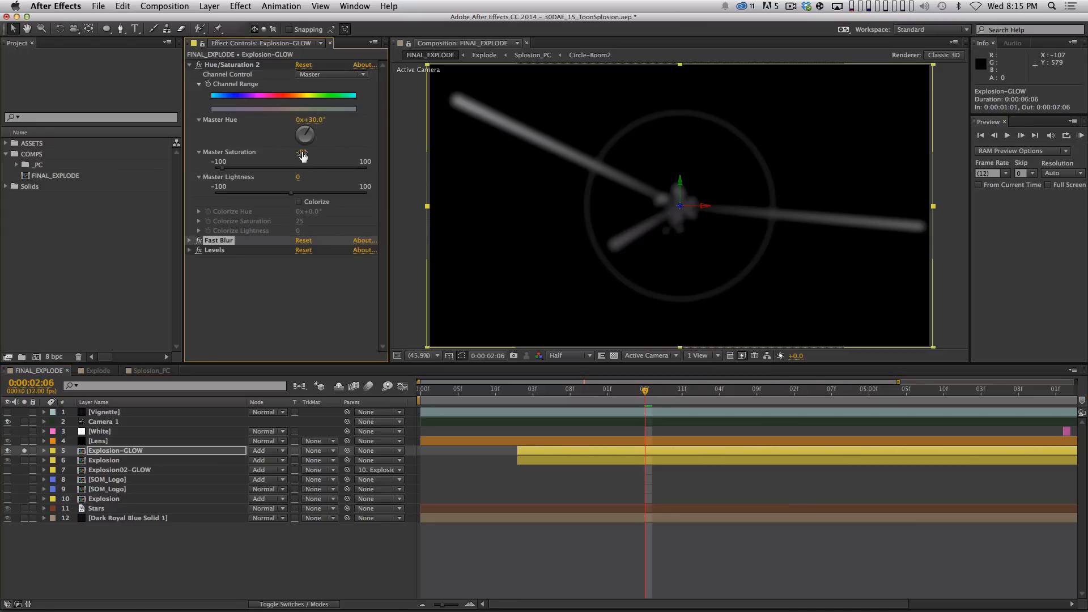
left_click_drag(303, 157, 315, 152)
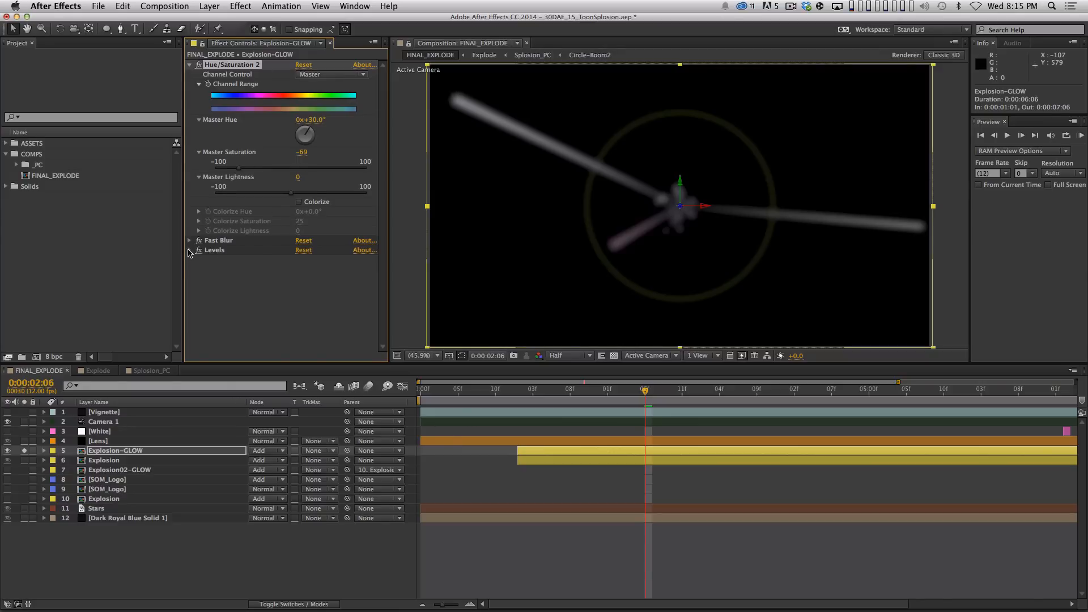
- Expand the Levels effect on Explosion-GLOW and compare the soloed glow with and without it
left_click(190, 250)
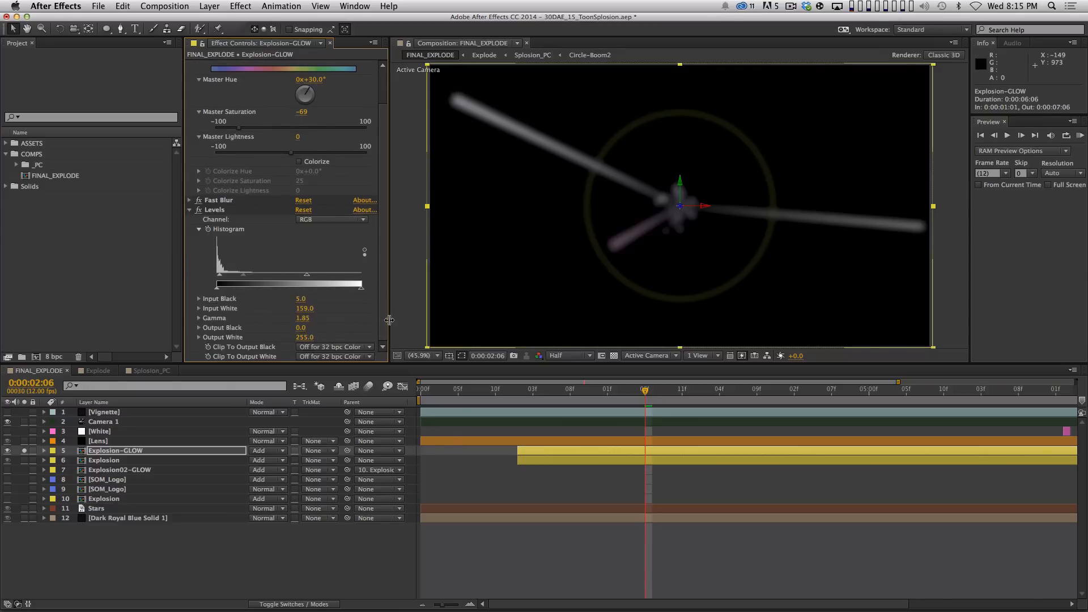
left_click_drag(389, 320, 406, 320)
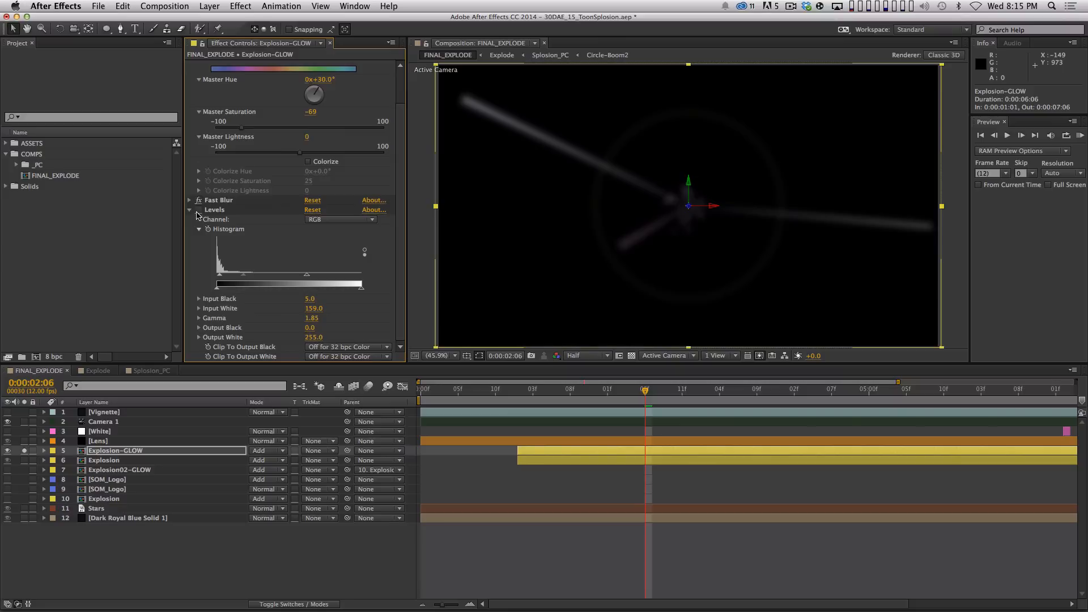
left_click(198, 210)
left_click(197, 210)
left_click(198, 210)
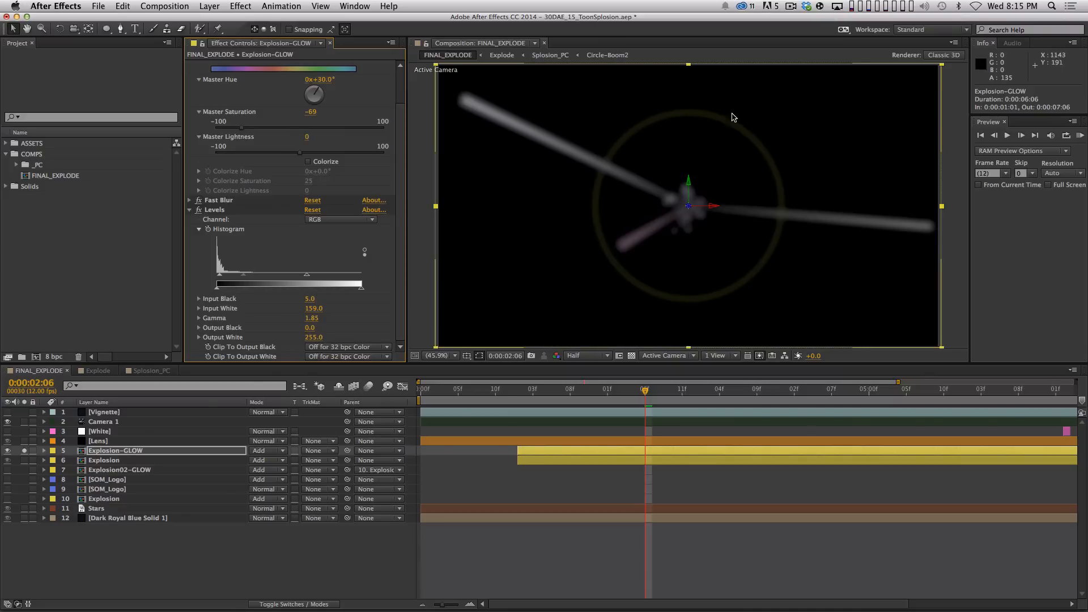
- Unsolo Explosion-GLOW and compare the full composite with and without the glow layer
left_click(25, 450)
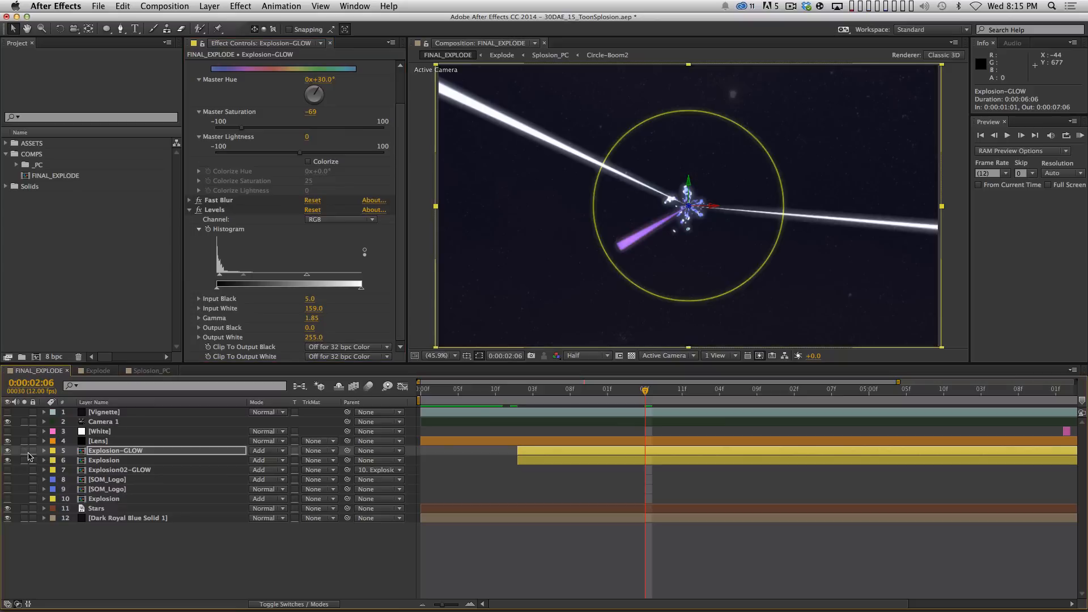
left_click(7, 450)
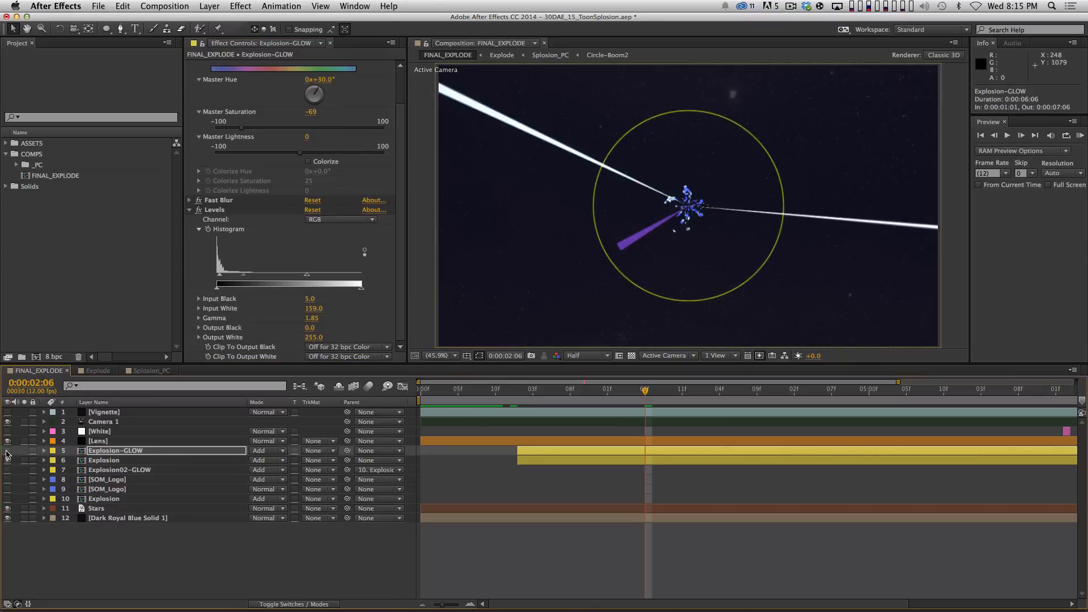
left_click(8, 451)
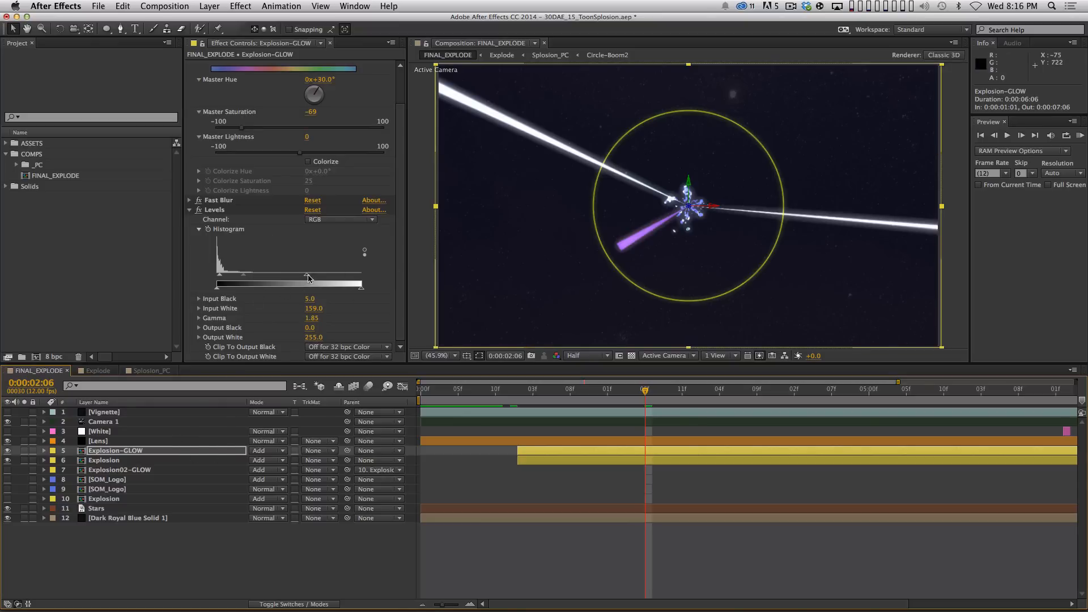
- Set Input White to 255 and Gamma to 1.84 in Explosion-GLOW's Levels effect, then deselect the layer
left_click_drag(309, 277, 345, 281)
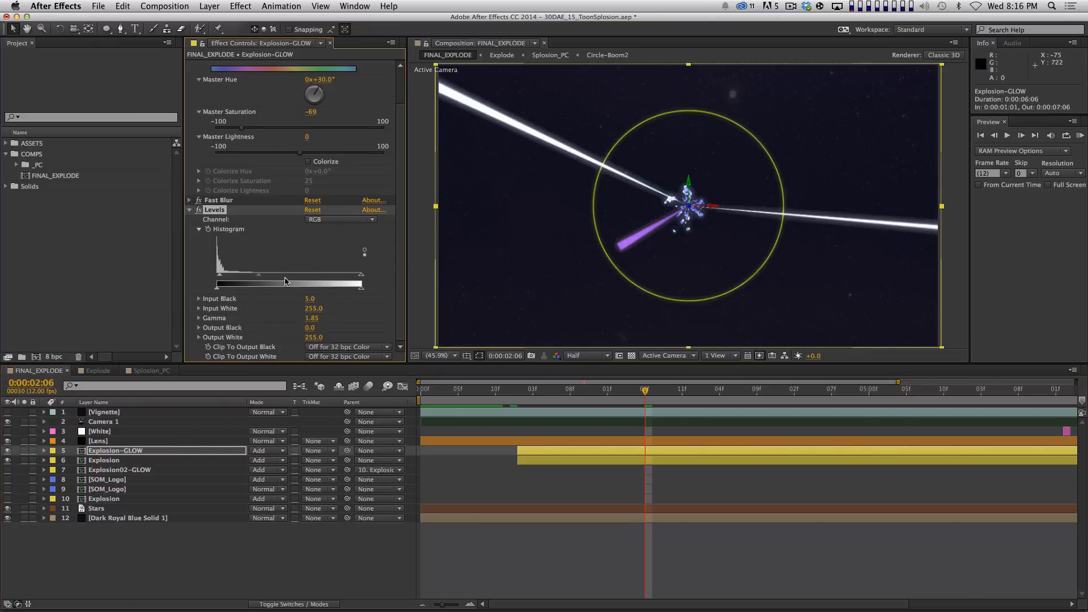
mouse_move(261, 277)
left_mouse_down()
mouse_move(323, 279)
mouse_move(262, 289)
left_mouse_up()
left_click(176, 571)
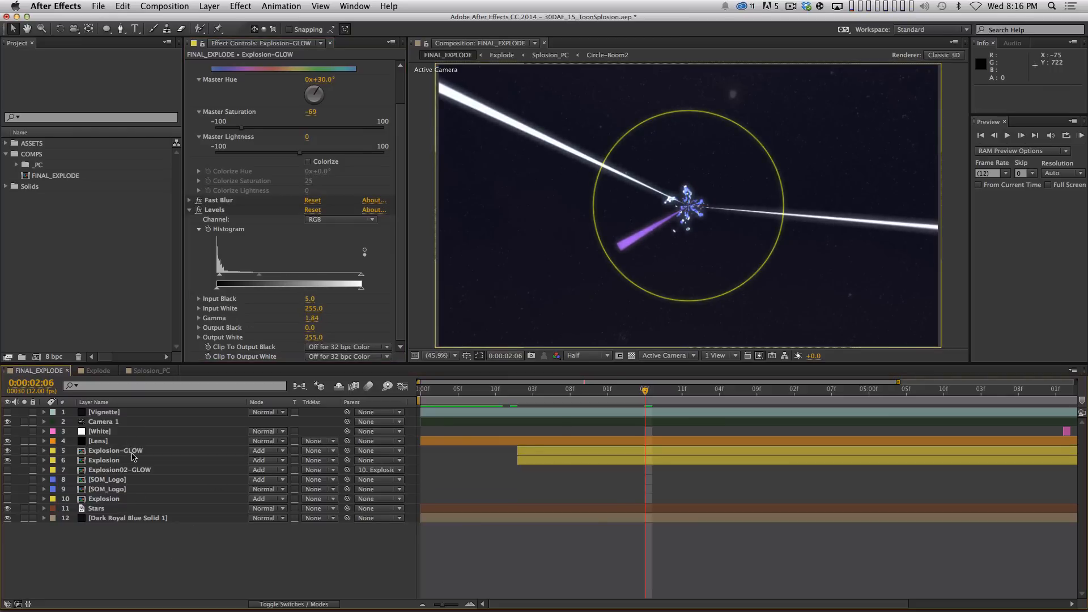
- Preview the glowing burst from 0:00:01:00, then fit the composition in the viewer and show the whole timeline
key("space")
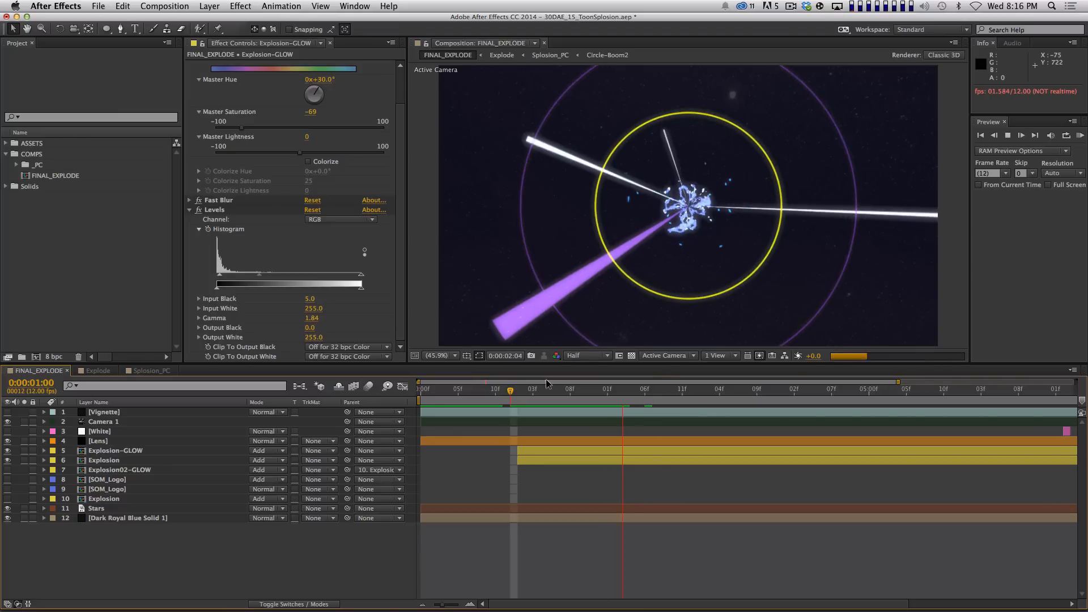
key("space")
key("period")
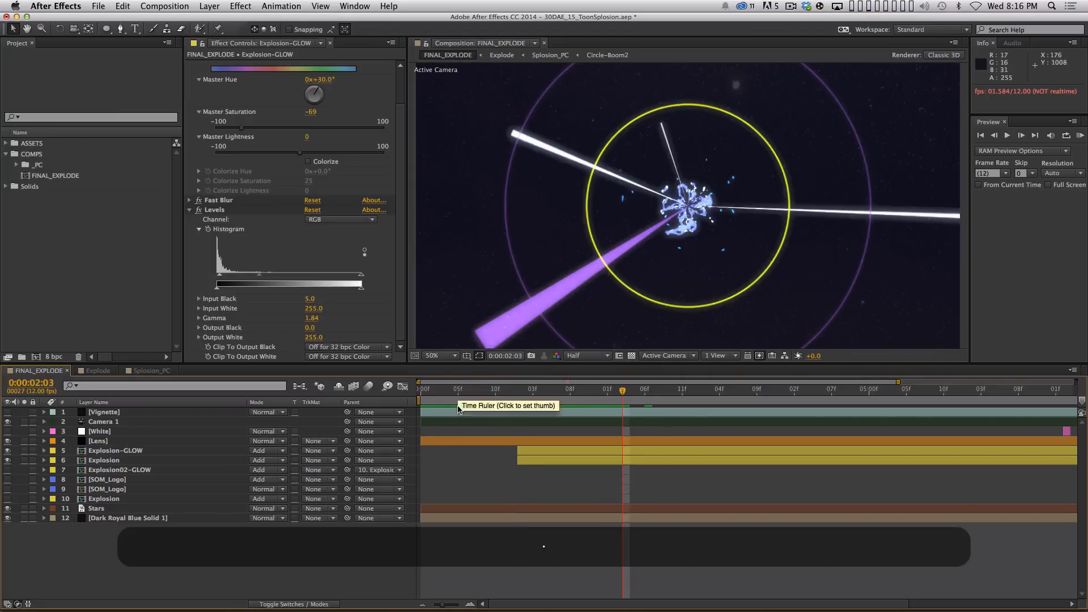
left_click(448, 357)
left_click(477, 387)
key("minus")
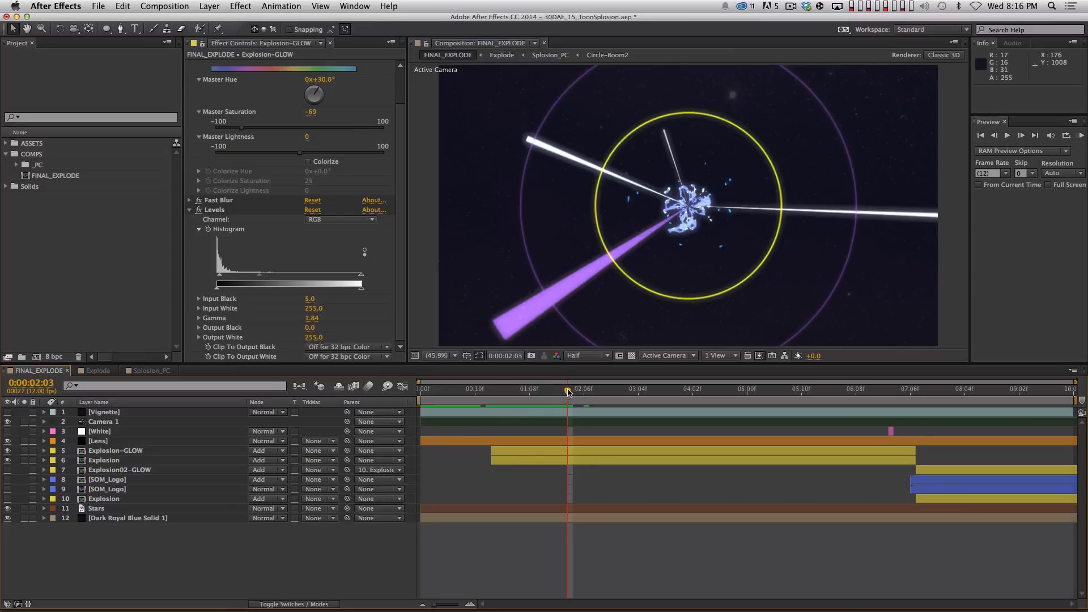
- Examine the final blast frame by frame from 0:00:07:02 to 0:00:07:06
left_click_drag(568, 391, 880, 401)
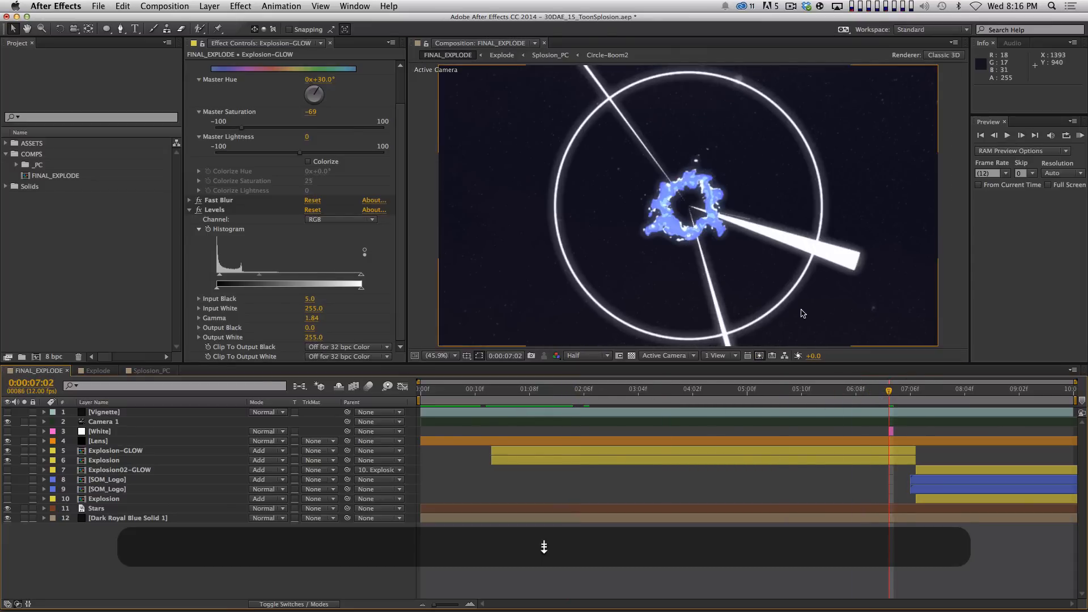
key("Page_Down")
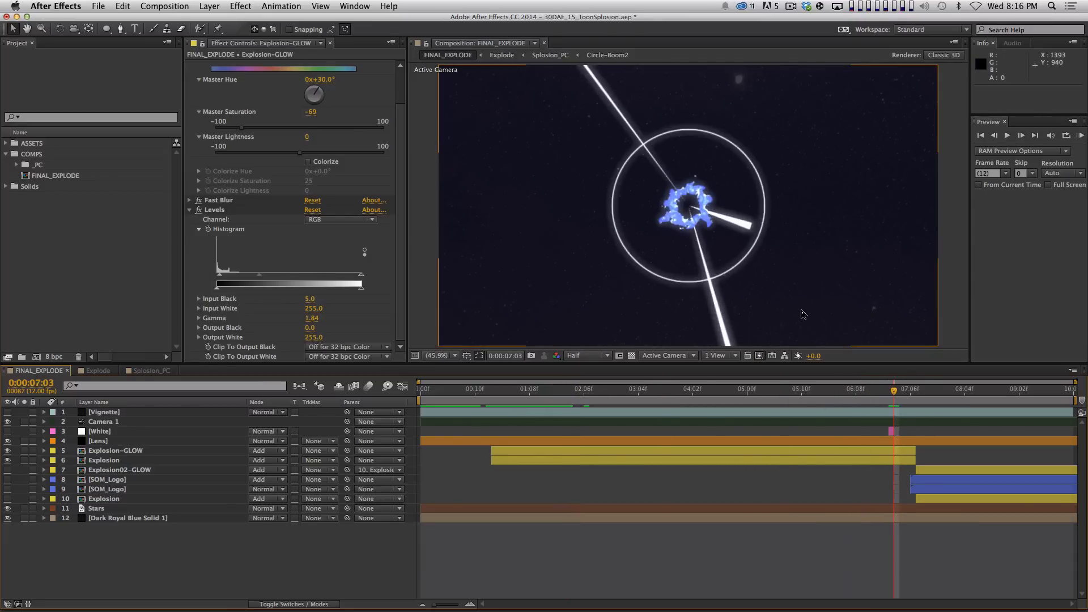
key("Page_Down")
key("Page_Down")
key("Page_Down")
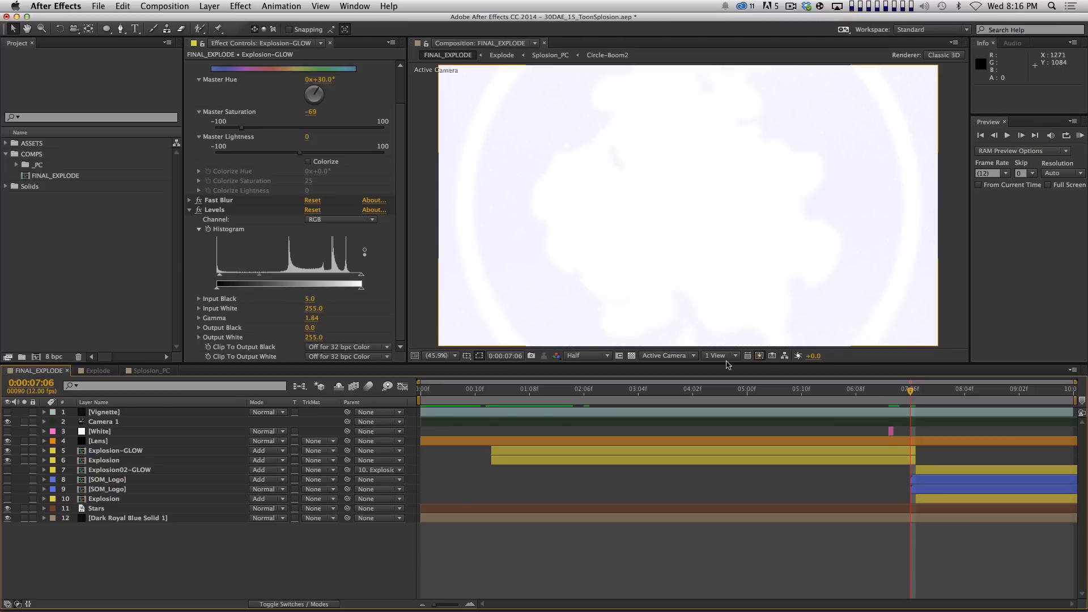
key("Page_Up")
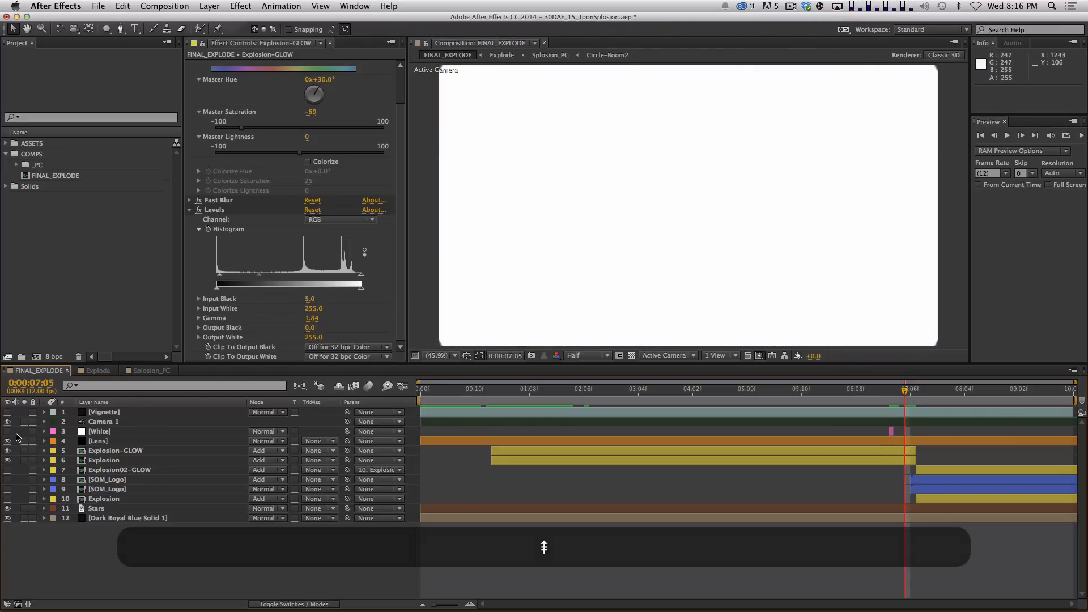
- Show the White layer and preview its flash at 0:00:07:02 just before the final blast
left_click_drag(895, 399, 872, 403)
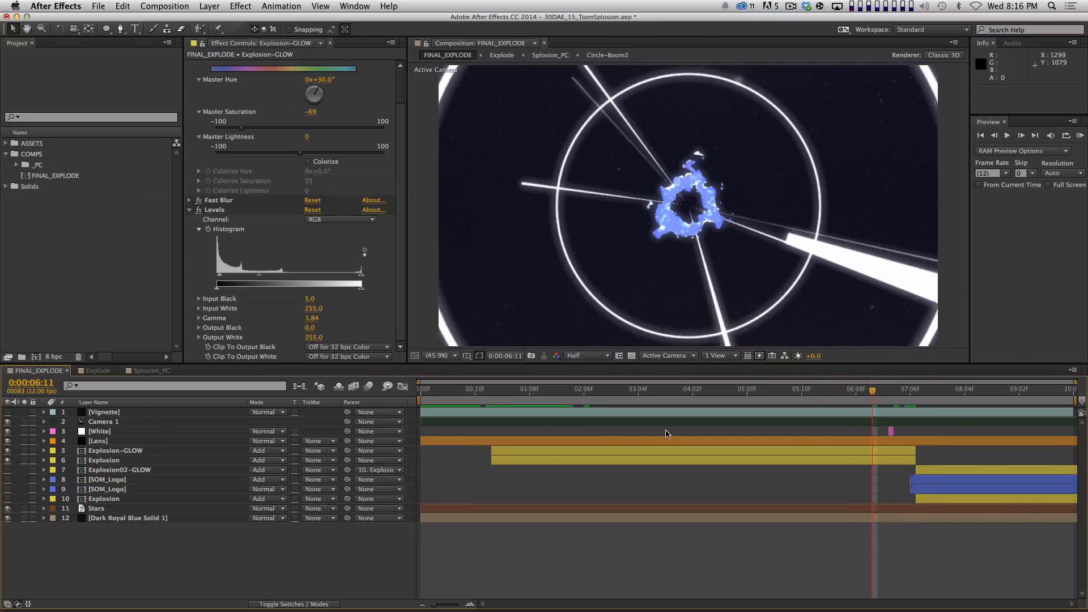
key("space")
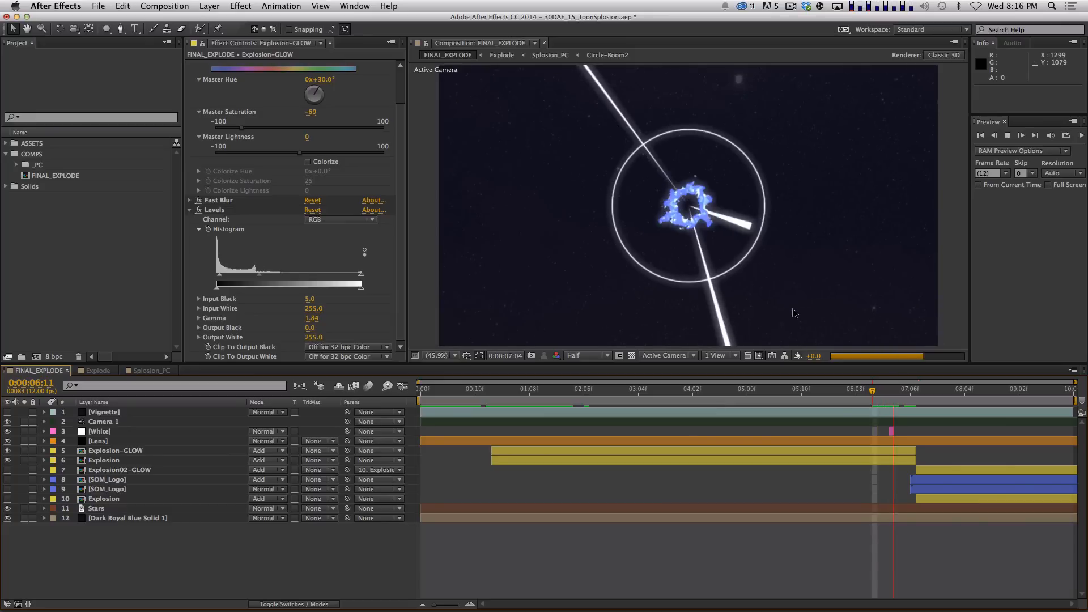
key("space")
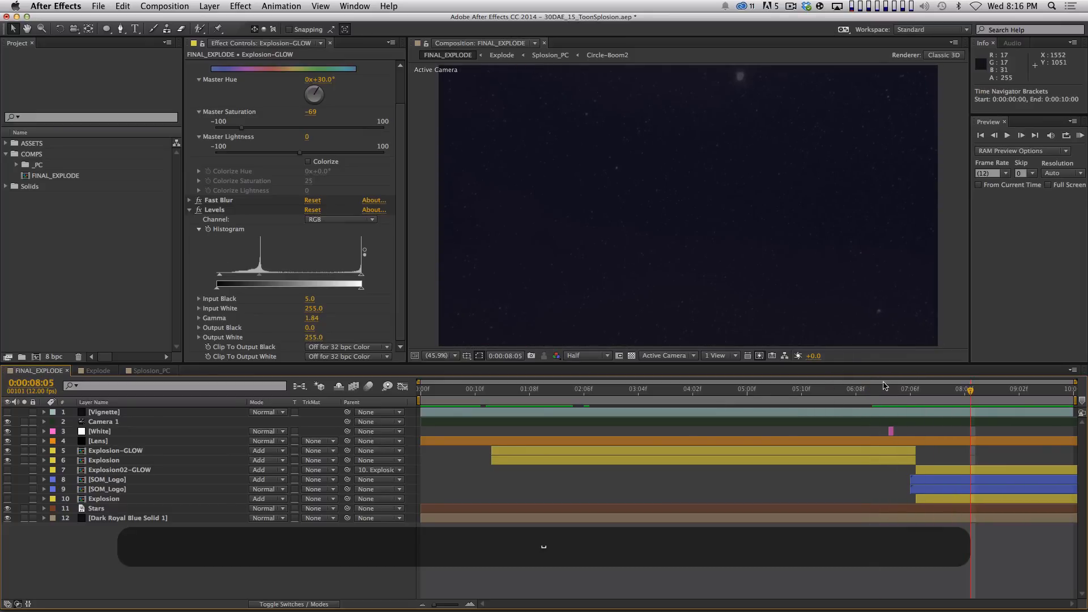
left_click(853, 391)
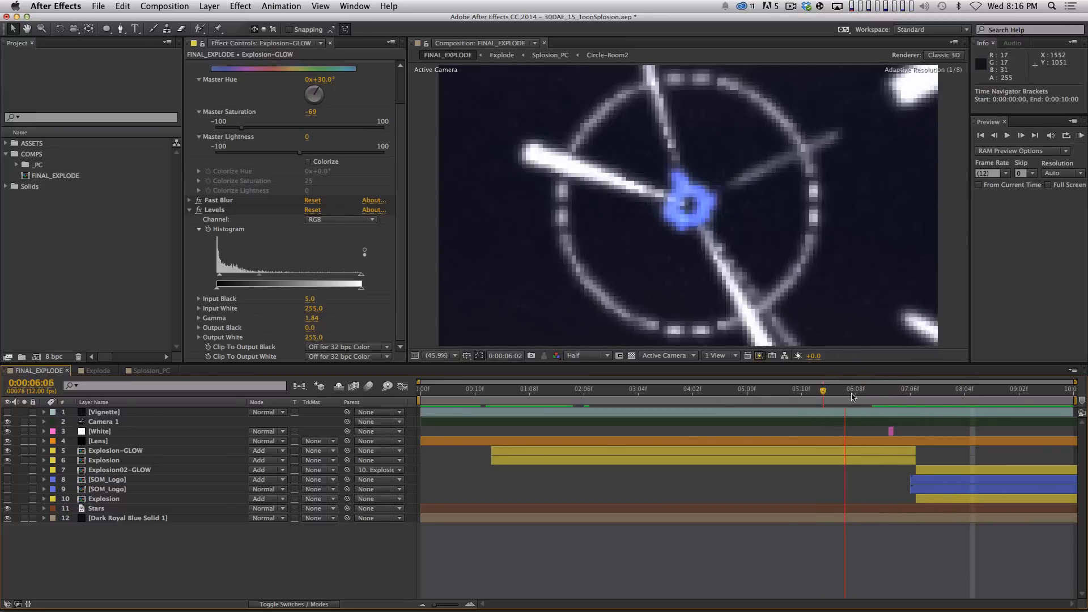
key("space")
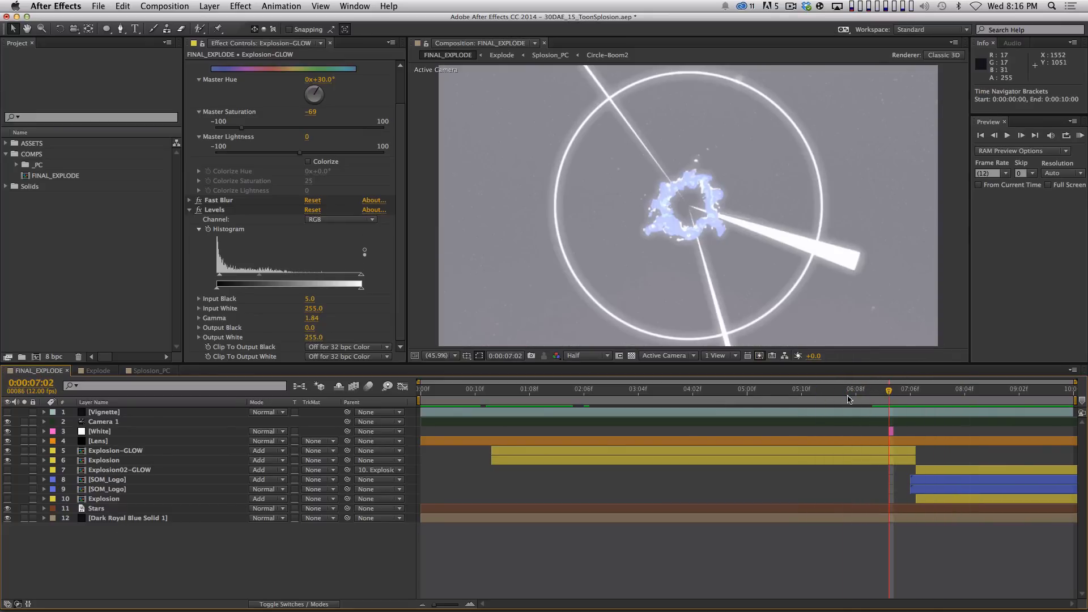
- Inspect the White layer's Opacity and replay the flash leading into the blast at 0:00:07:06
left_click(156, 434)
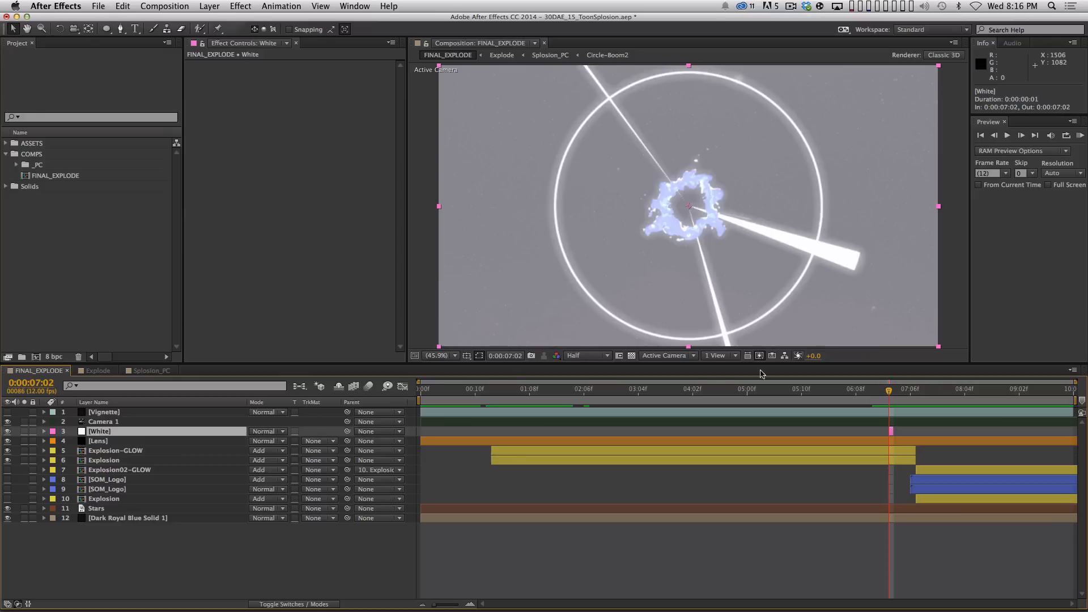
key("t")
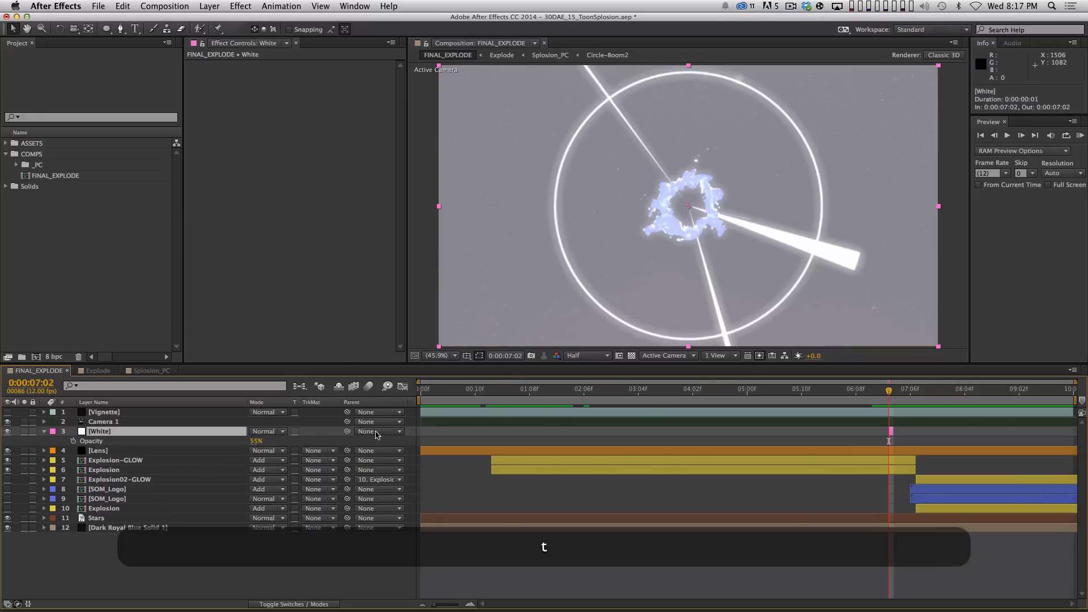
key("t")
key("space")
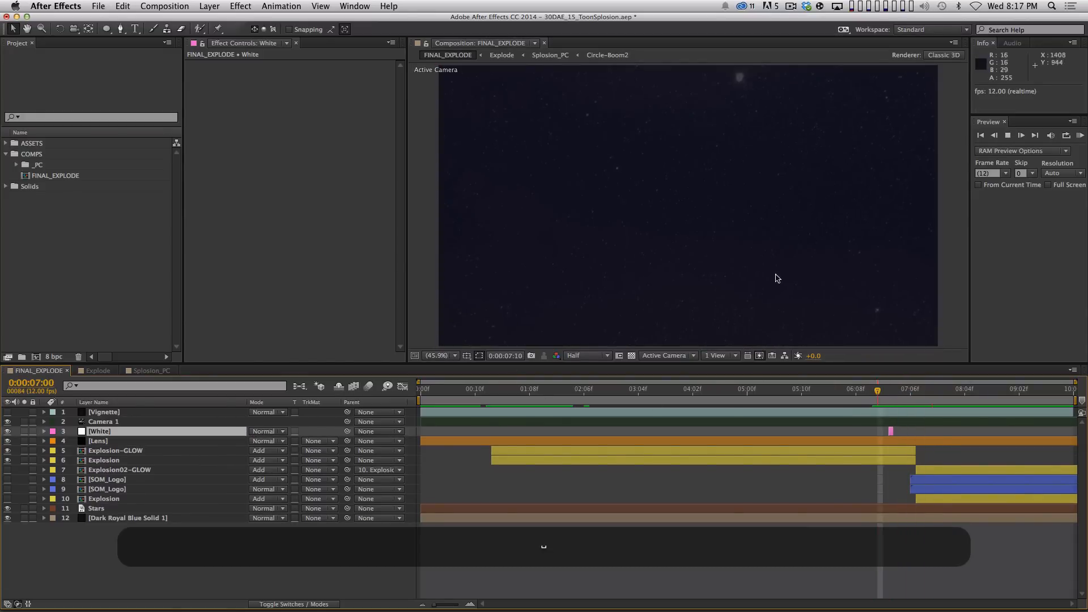
key("space")
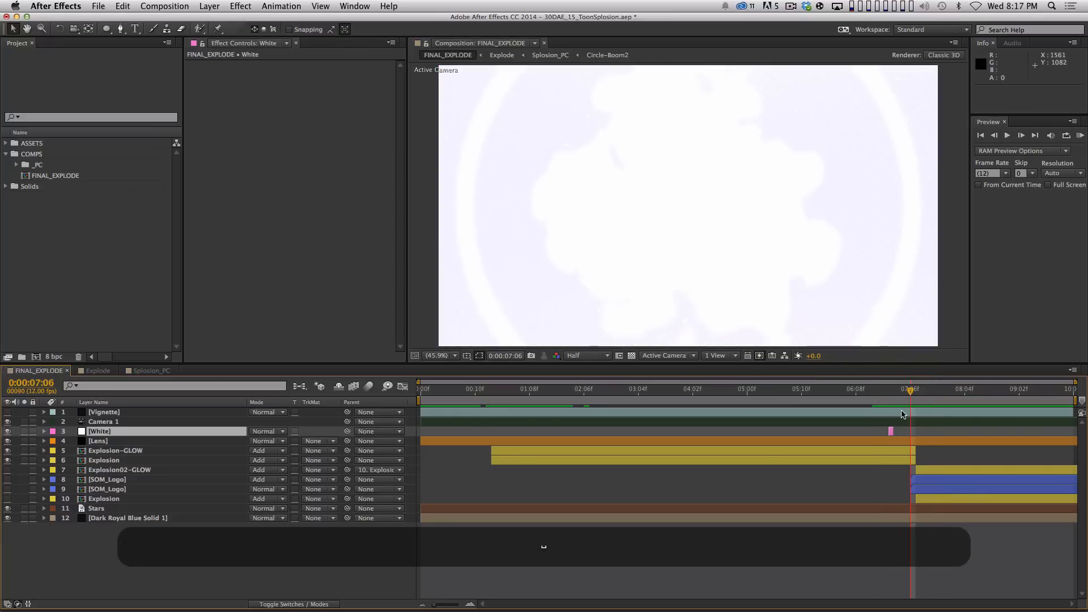
- Examine the Explosion02-GLOW layer's effects and where it starts beside the SOM_Logo and layer 10 Explosion layers
left_click(124, 471)
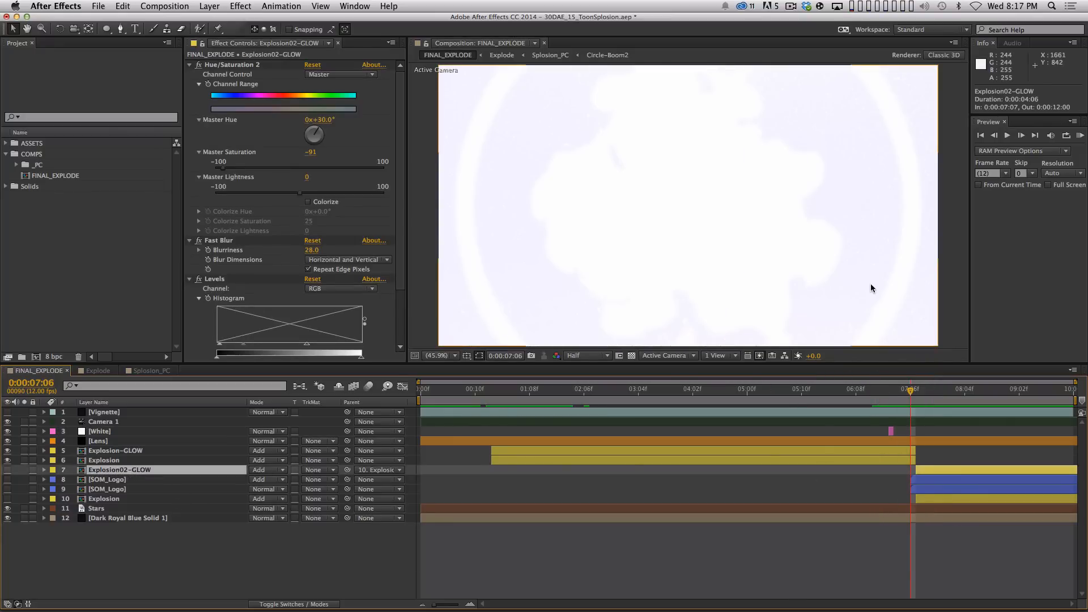
key("=")
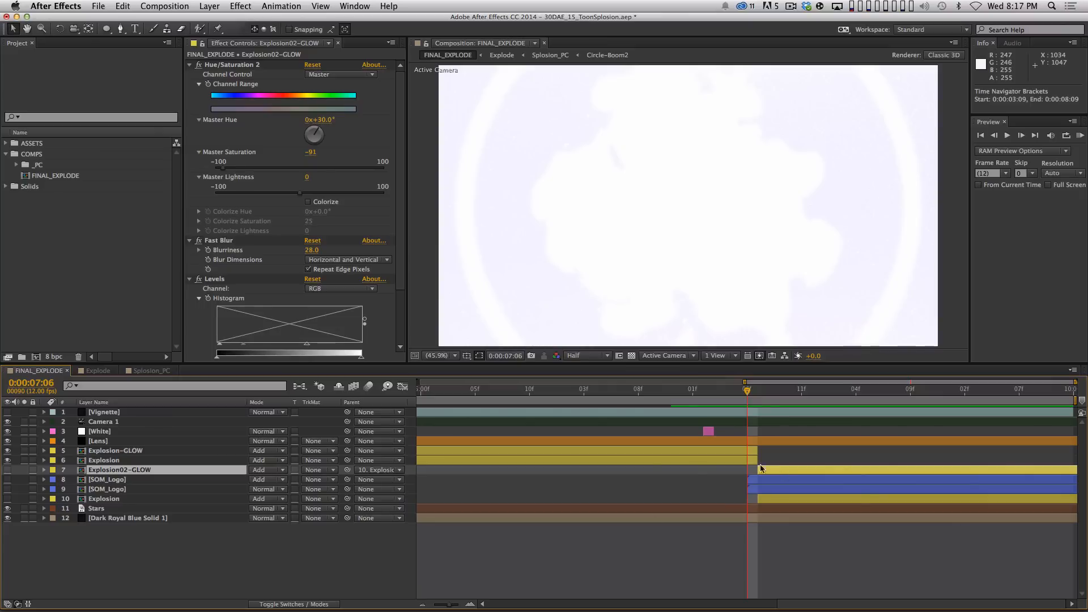
left_click(121, 499)
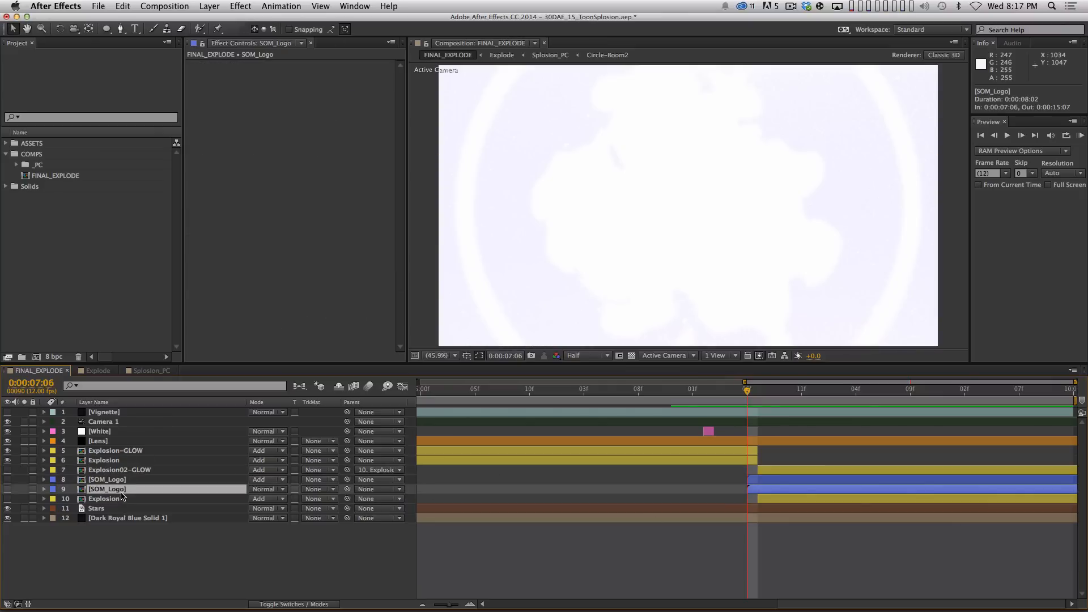
left_click(152, 470)
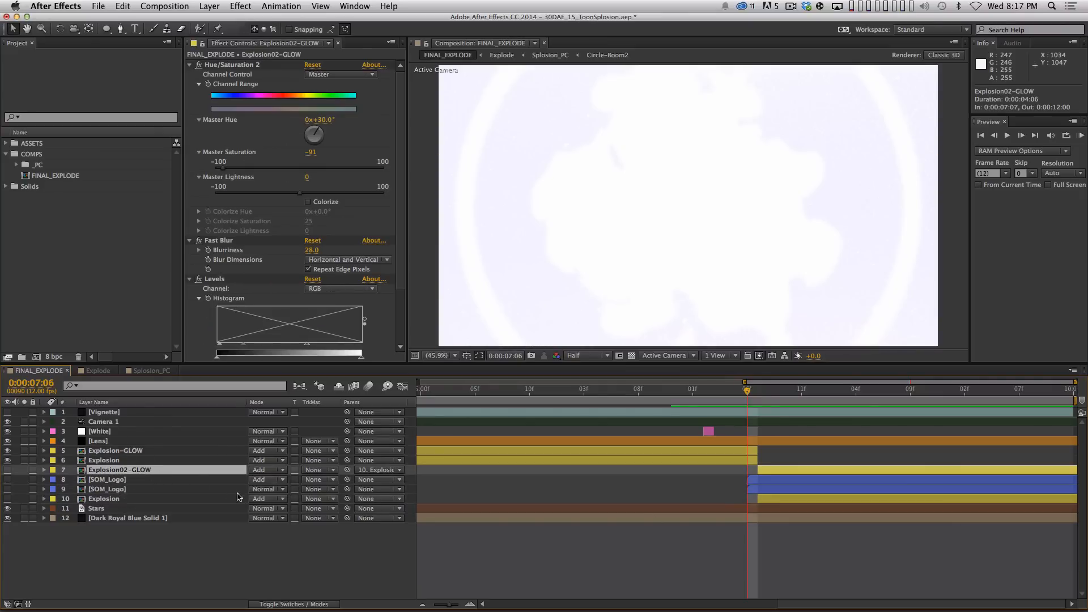
- Close the Explode and Splosion_PC compositions, keeping only FINAL_EXPLODE open in the timeline
double_click(152, 499)
key("super+w")
key("super+w")
key("super+w")
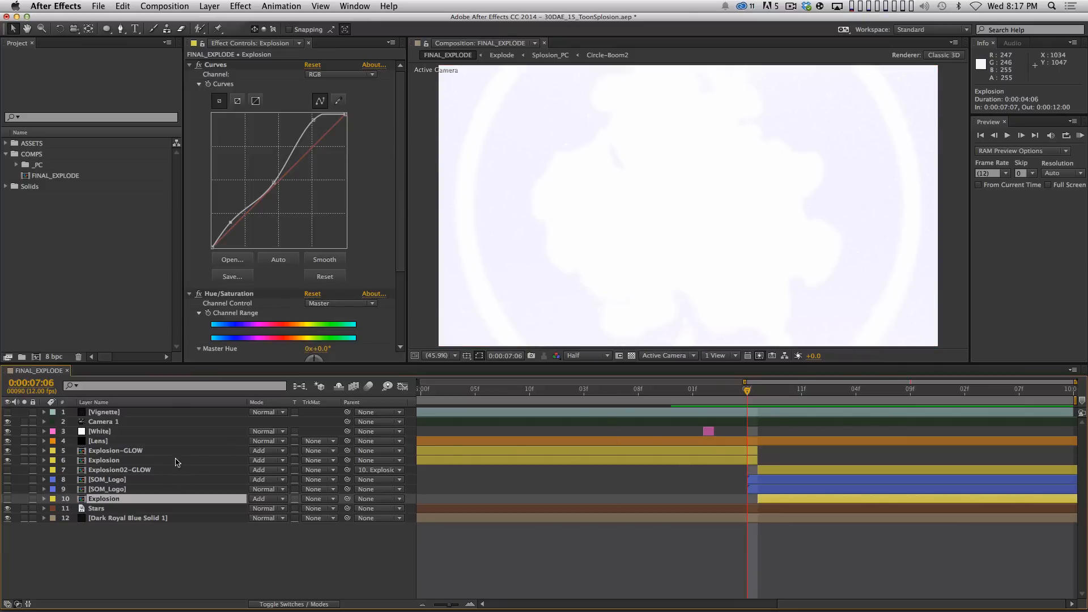
- Extend the end of the layer 6 Explosion to 0:00:09:10, past the start of Explosion02-GLOW
left_click(170, 460)
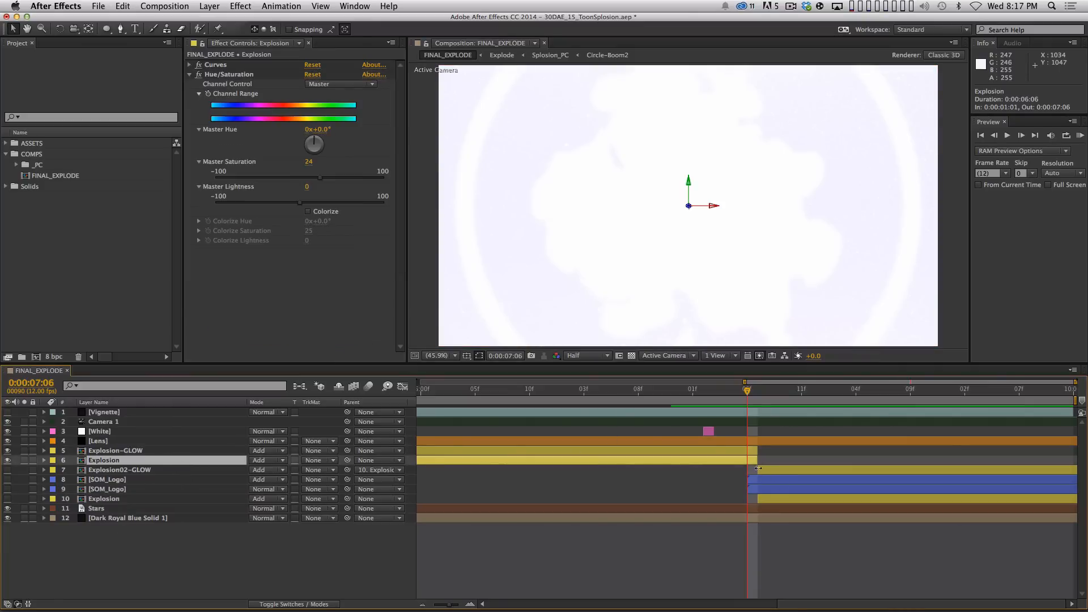
left_click_drag(768, 460, 988, 469)
right_click(1045, 475)
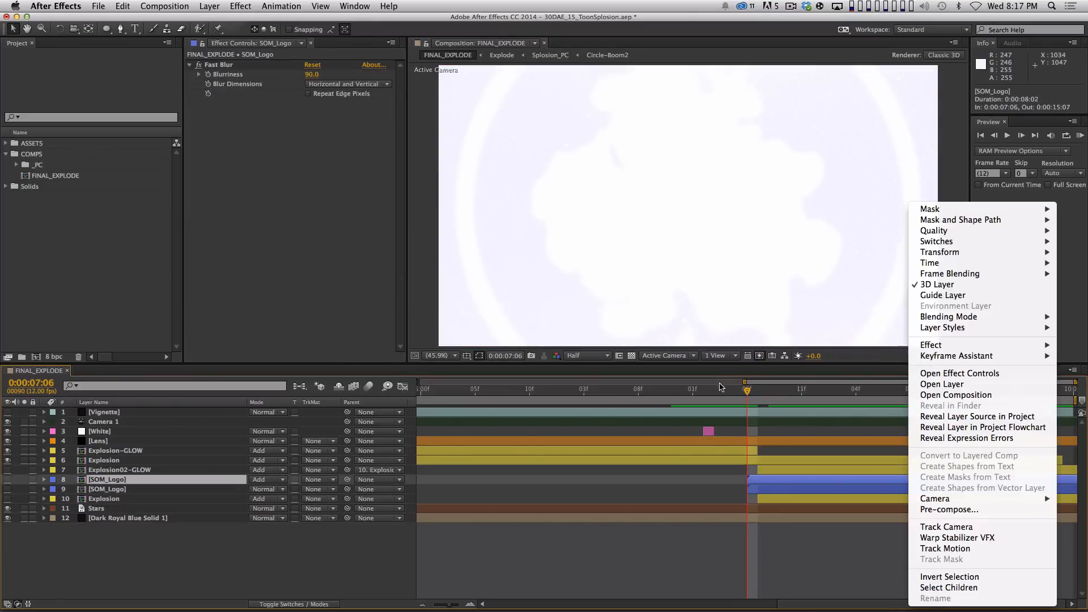
key("Escape")
- Split the extended layer 6 Explosion at 0:00:07:07 and delete its second part
left_click_drag(747, 391, 753, 417)
left_click(762, 461)
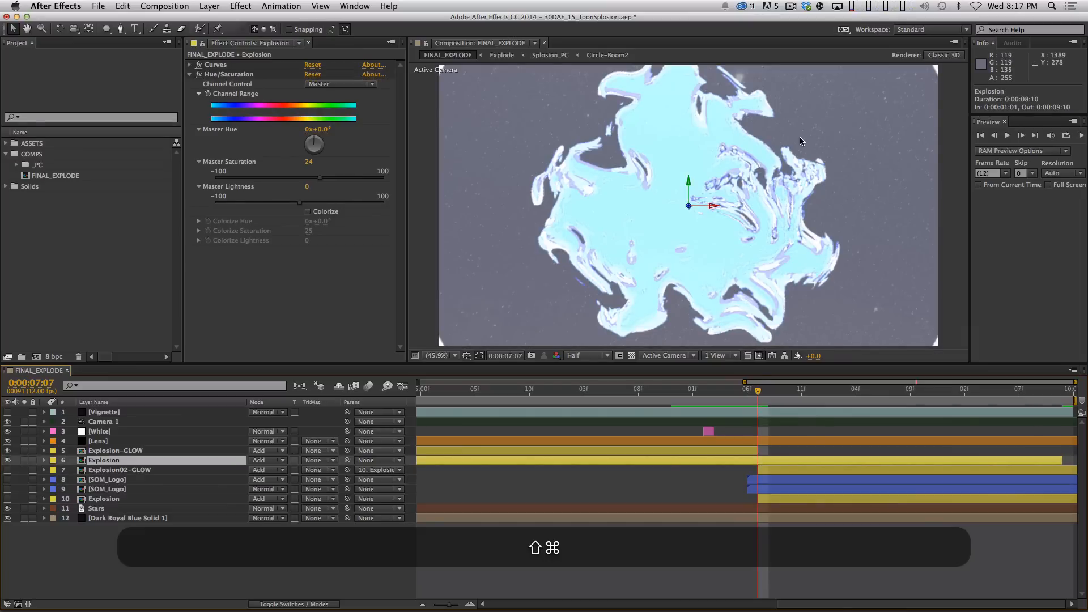
key("ctrl+shift+d")
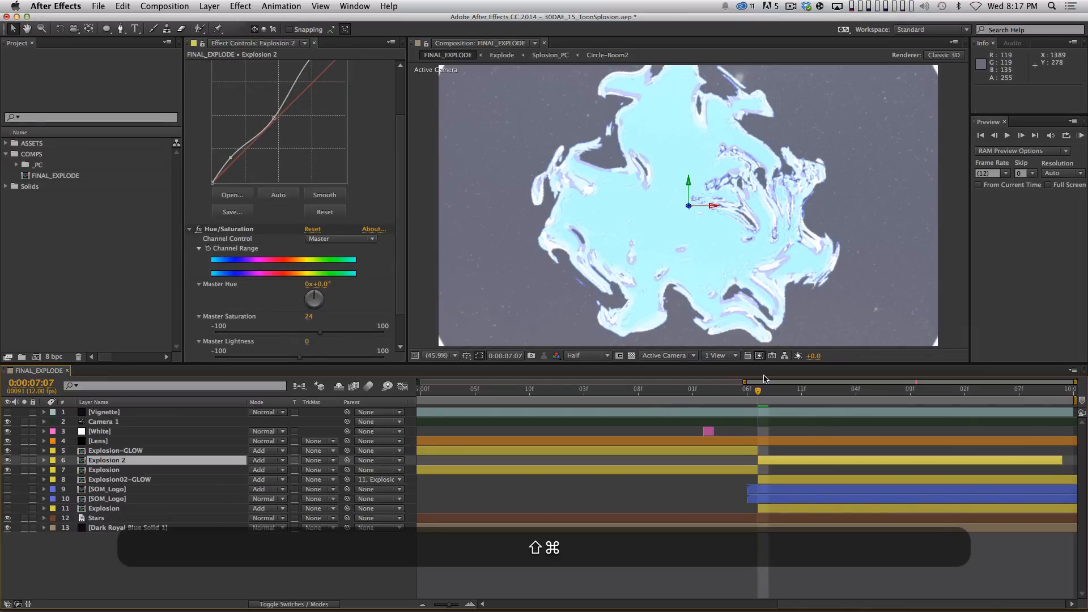
key("BackSpace")
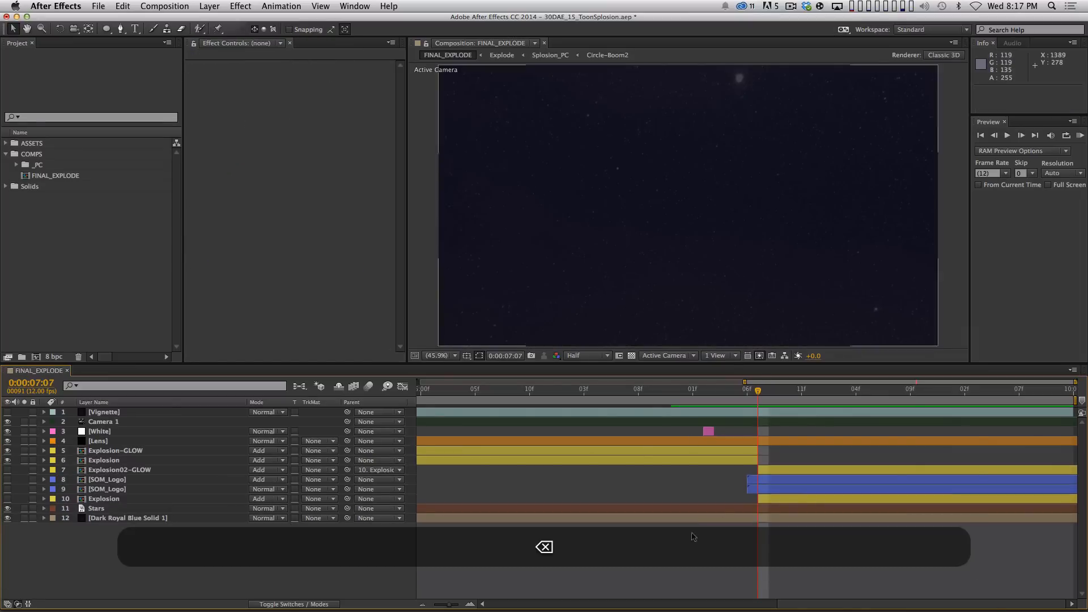
- Show the Explosion02-GLOW and layer 10 Explosion layers and scrub through the final blast to 0:00:08:06
left_click(38, 470)
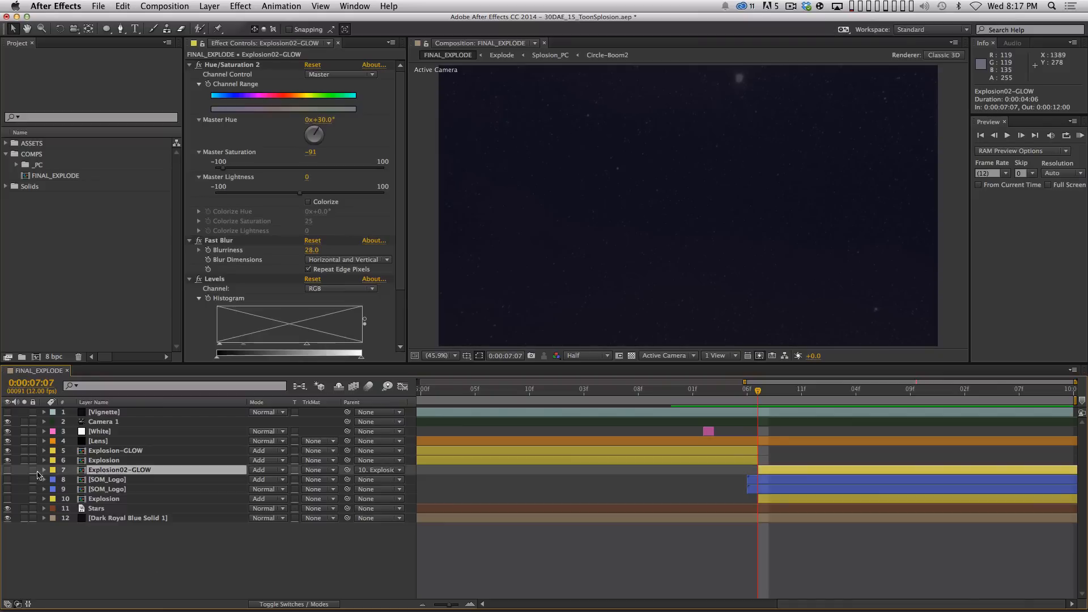
left_click(7, 470)
left_click(7, 498)
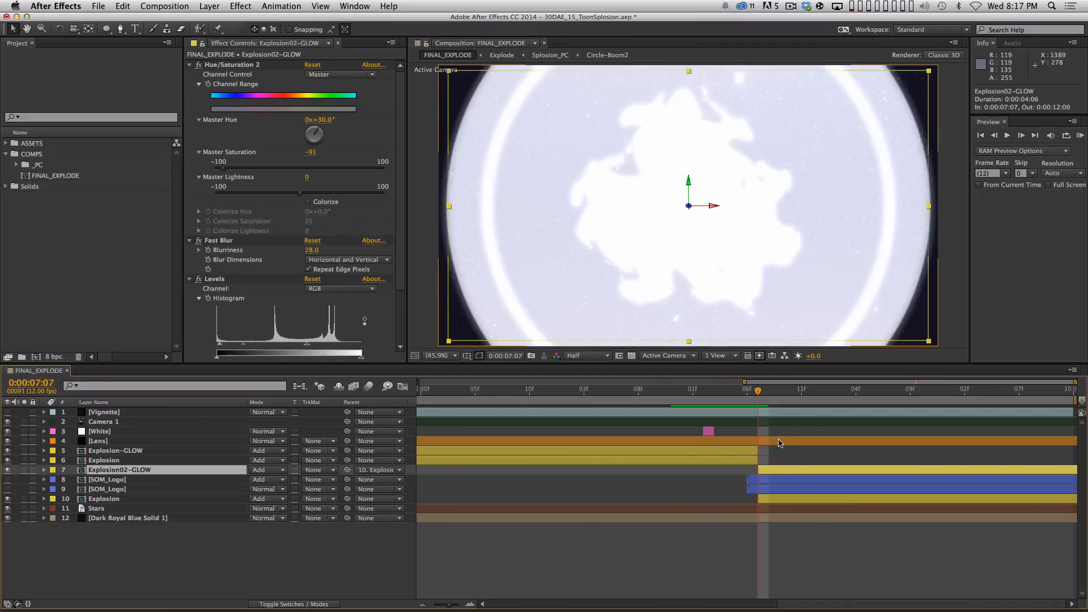
left_click(167, 543)
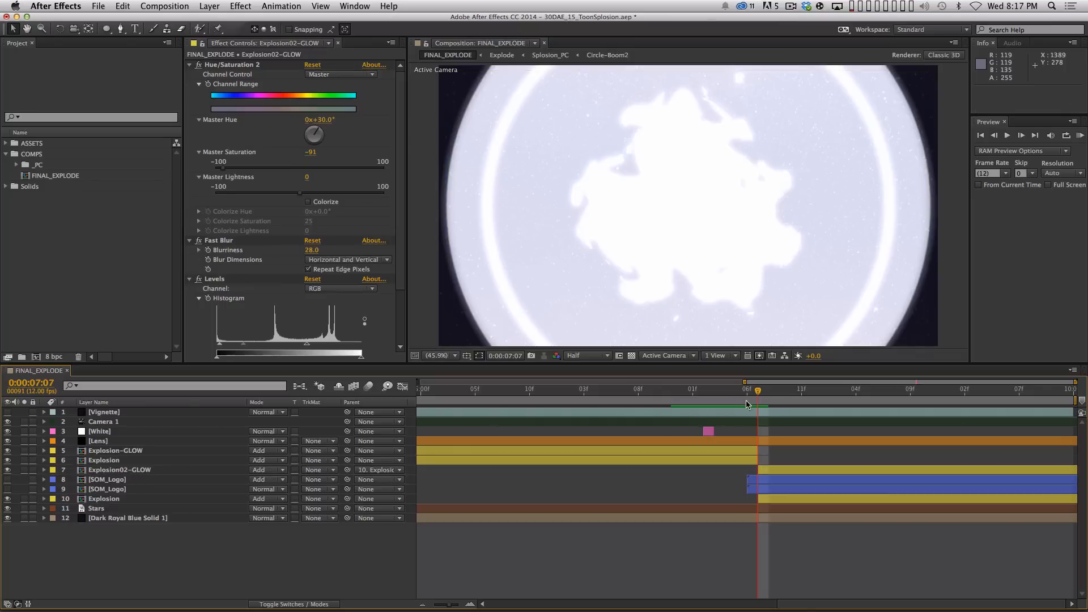
left_click(736, 393)
left_click_drag(743, 394, 880, 397)
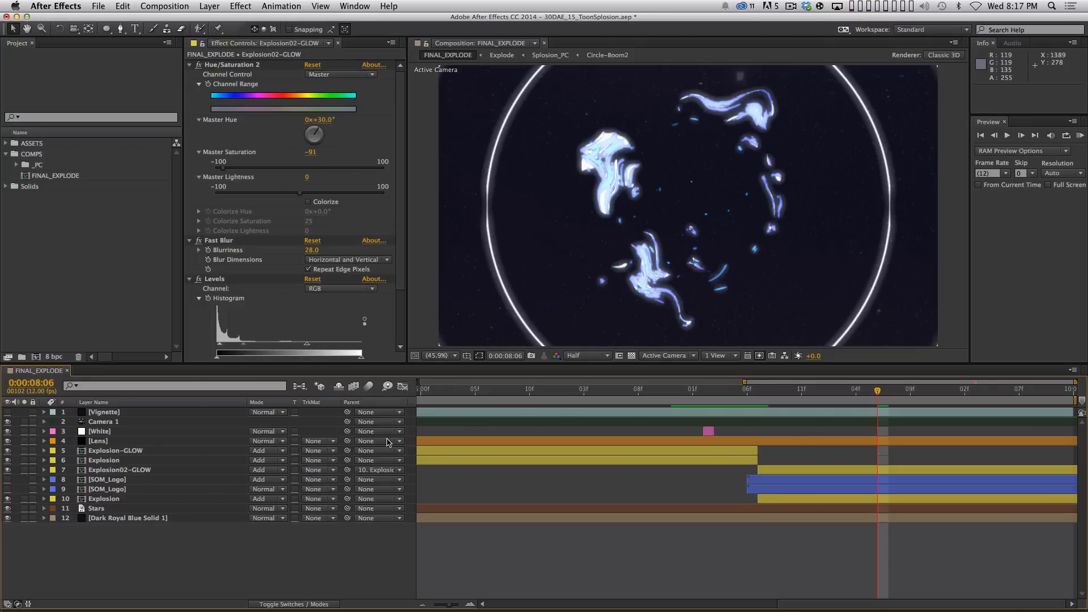
- Compare the Scale of the layer 6 and layer 10 Explosion layers and scrub through the blast to 0:00:08:01
left_click(139, 462)
key("s")
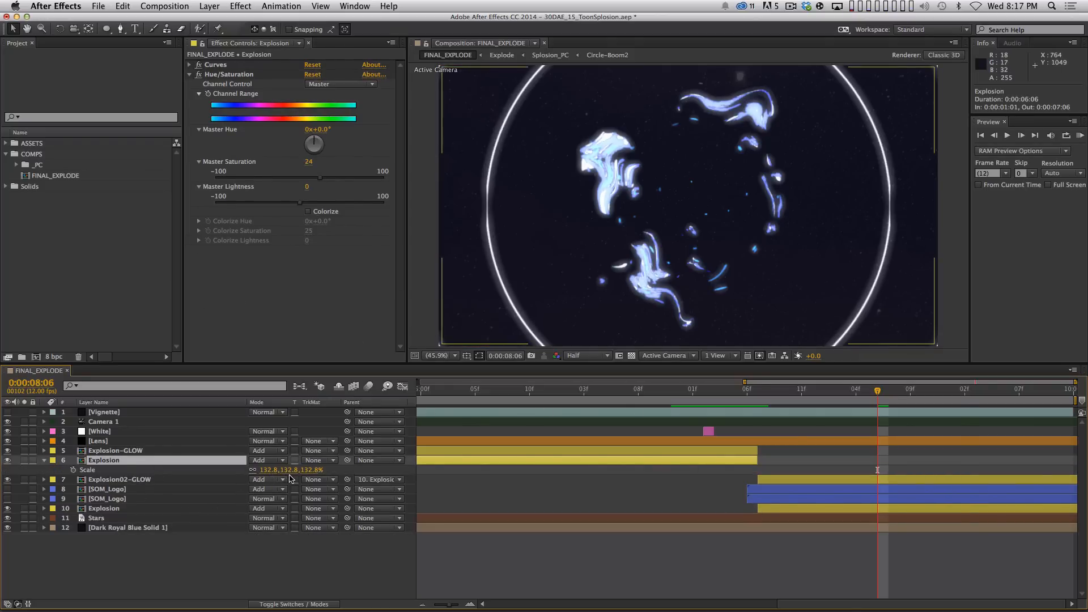
key("s")
left_click(164, 498)
key("s")
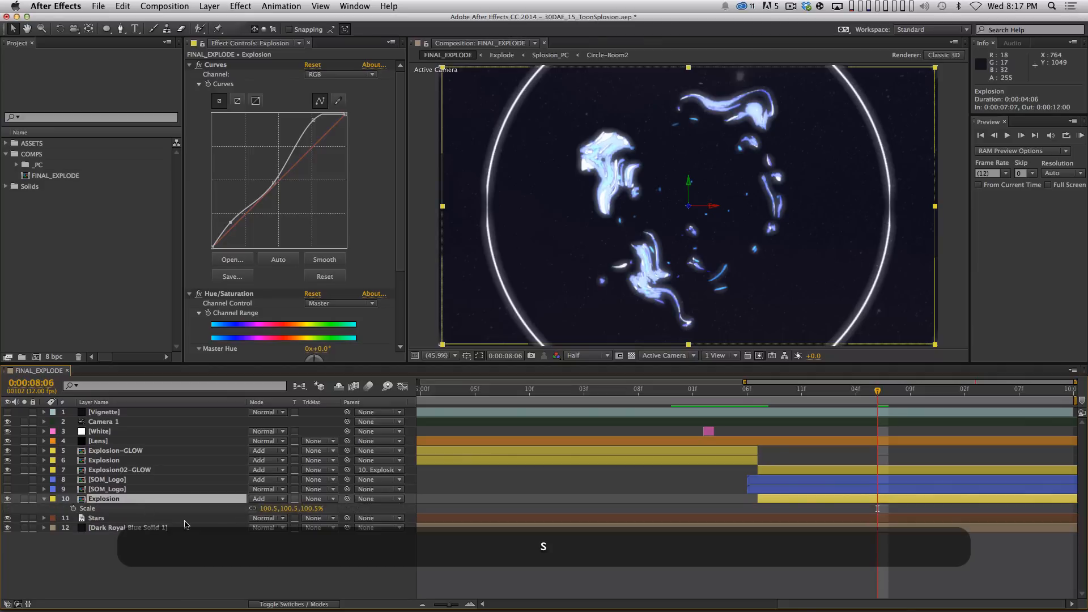
key("s")
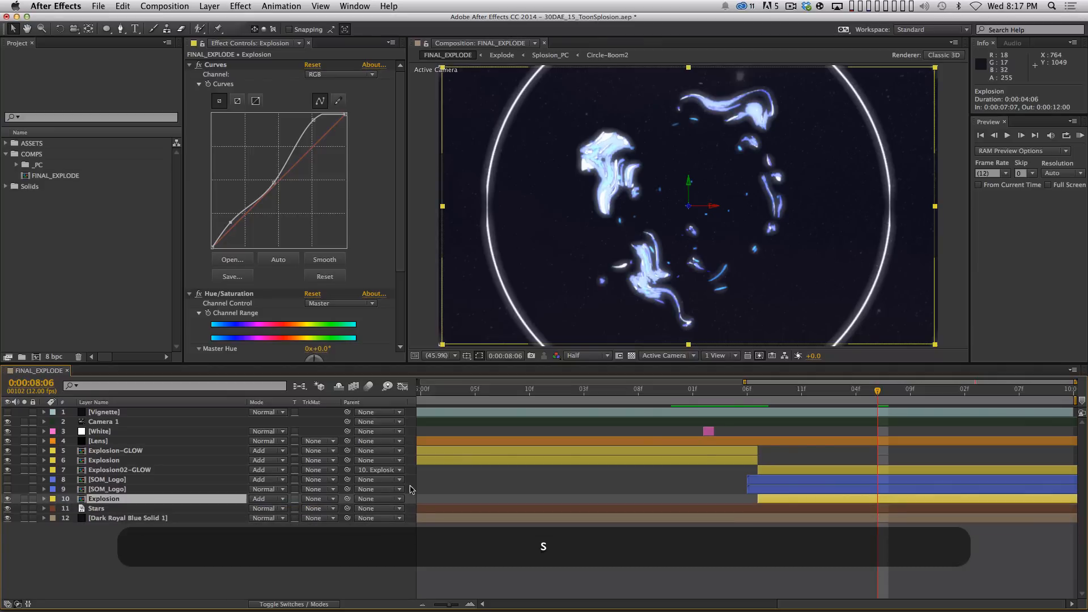
left_click_drag(554, 391, 845, 399)
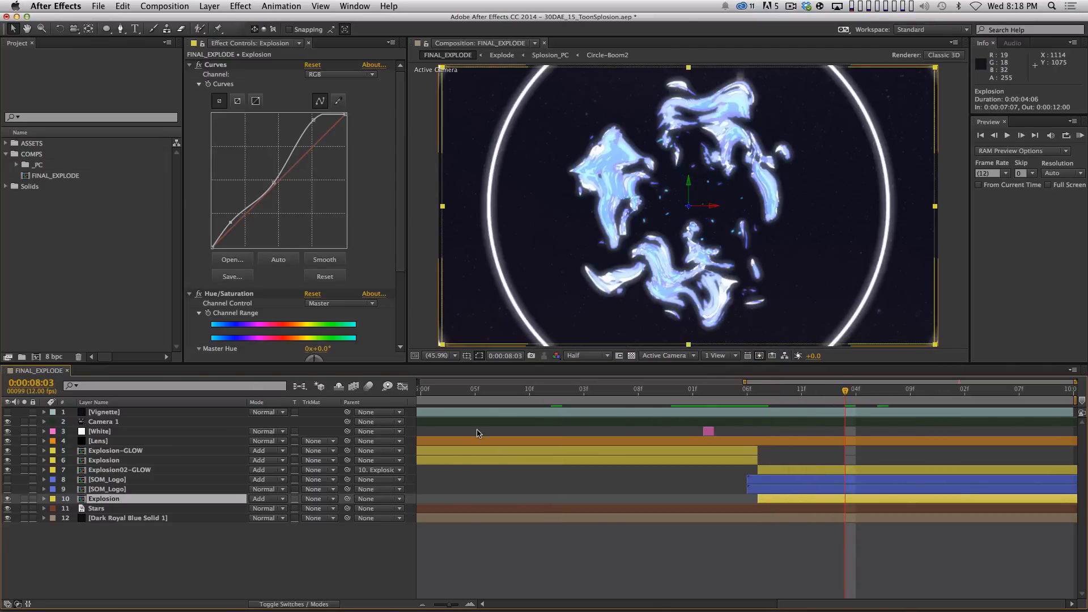
left_click_drag(741, 390, 821, 379)
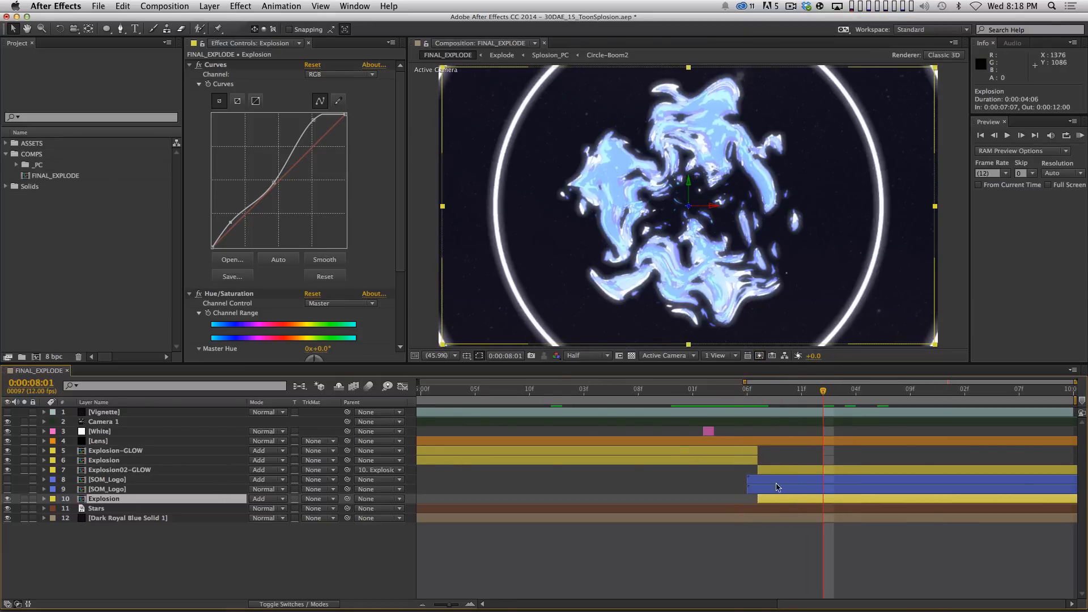
- Show both SOM_Logo layers and preview the logo in the blast at 0:00:07:07
left_click(132, 541)
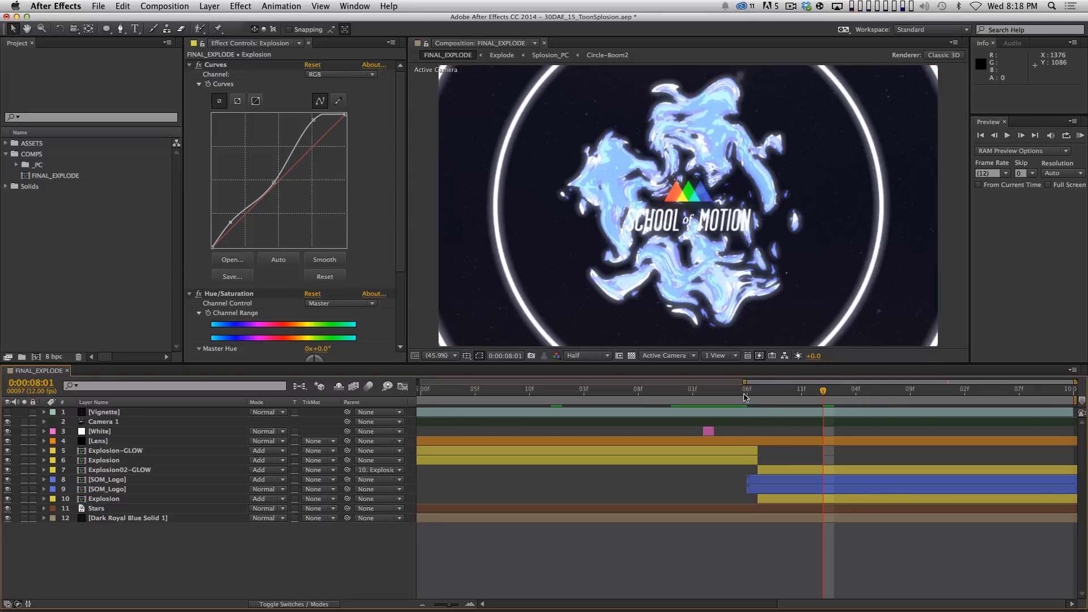
left_click(745, 396)
left_click_drag(752, 399, 757, 398)
- Check the Explosion02-GLOW and layer 10 Explosion layers around the logo by playing from 0:00:07:07 to 0:00:08:06
left_click(125, 470)
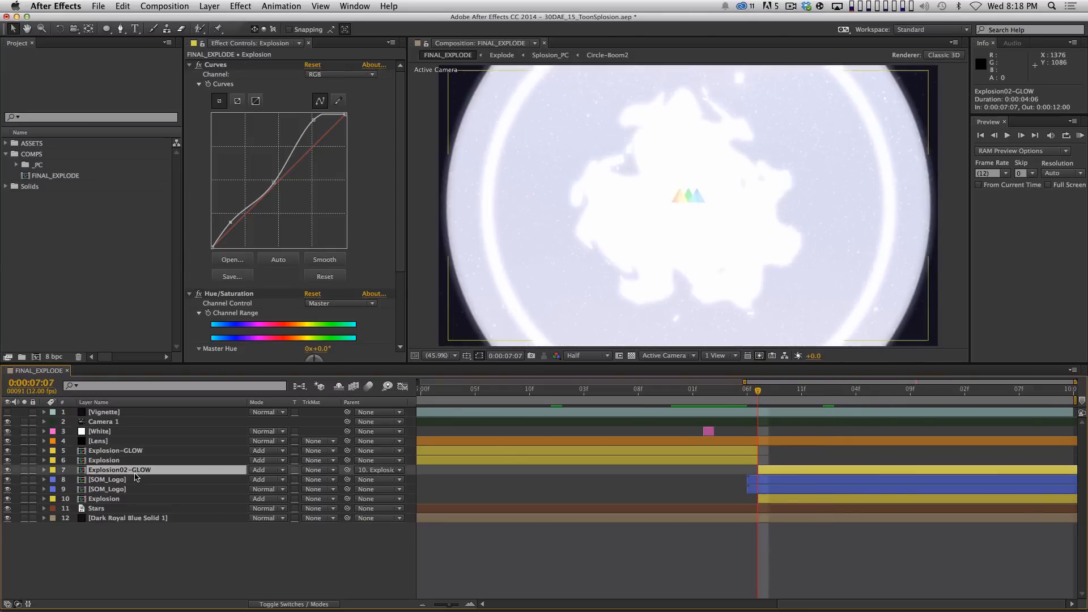
left_click(121, 499)
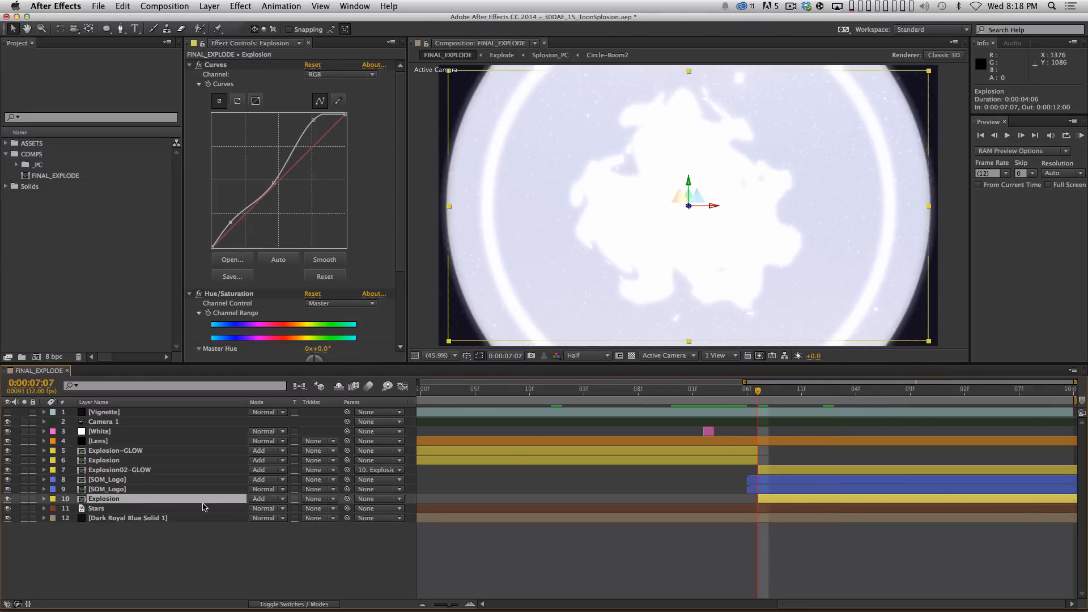
key("space")
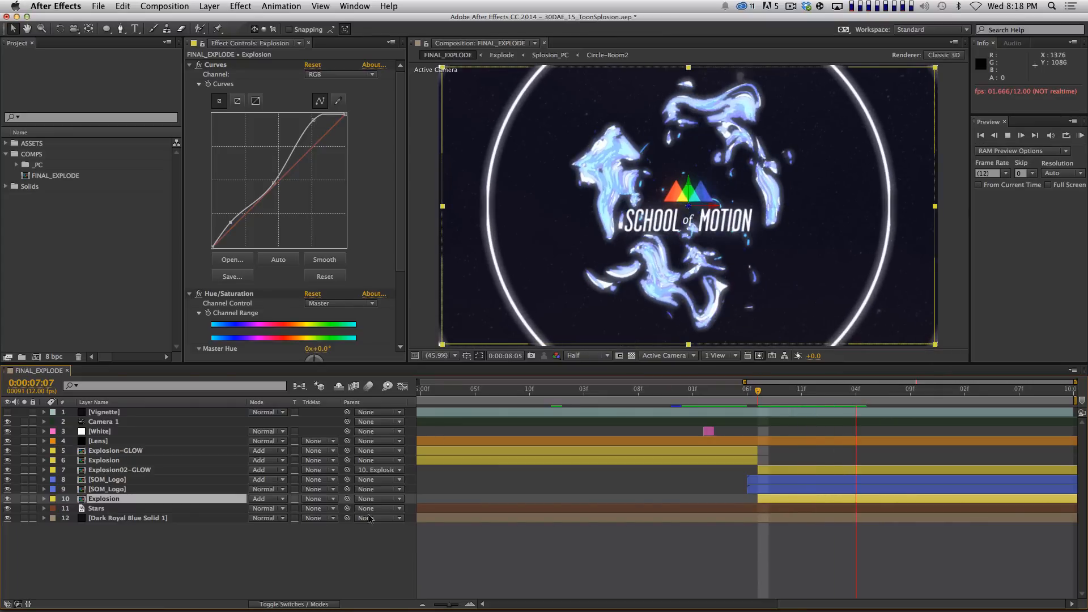
key("space")
left_click(189, 543)
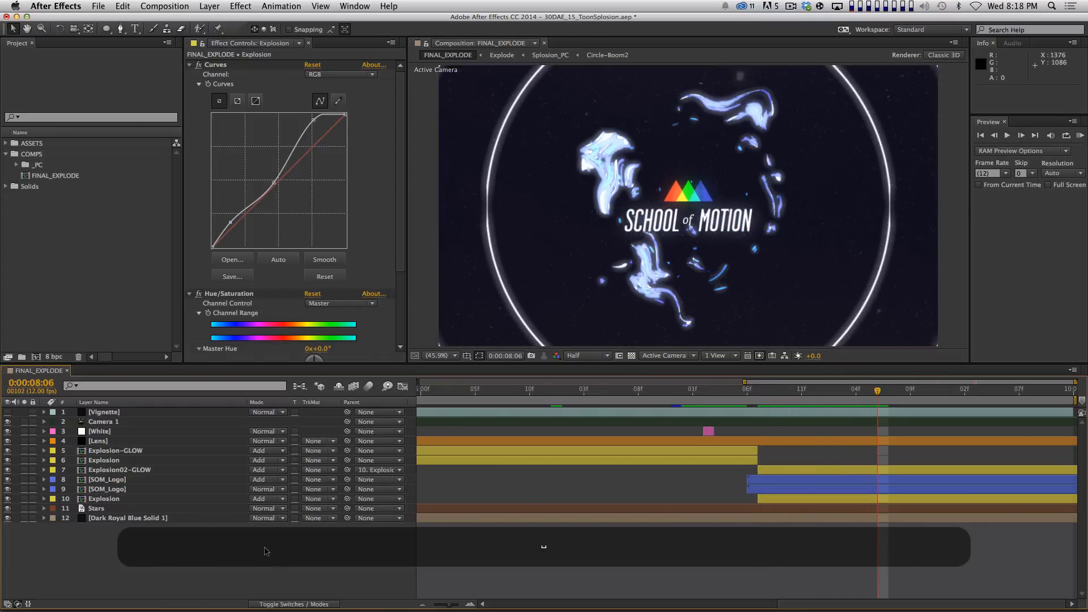
- Show the Vignette layer, comparing the frame with and without it, and inspect its Levels effect
left_click(7, 412)
left_click(7, 411)
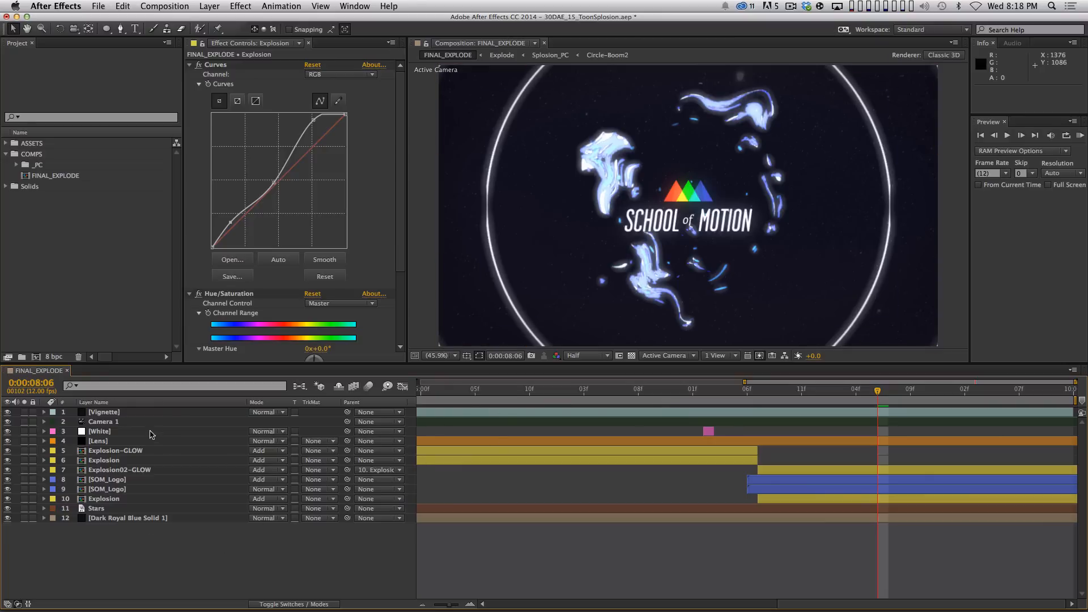
left_click(222, 412)
- Fit the whole FINAL_EXPLODE duration in the timeline and run a RAM preview of the finished composite
left_click(530, 480)
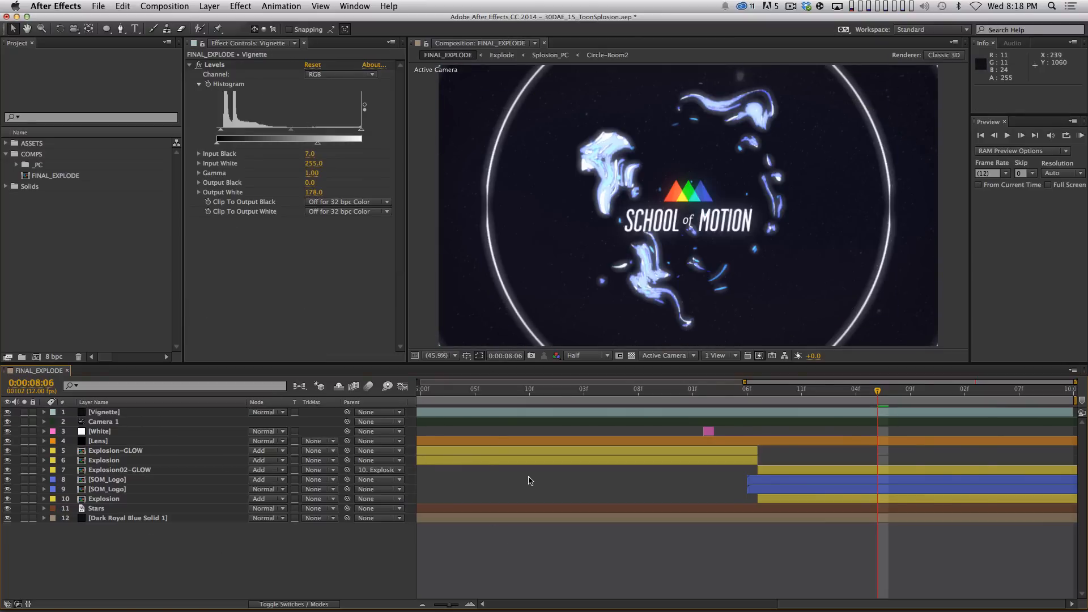
key("semicolon")
key("KP_0")
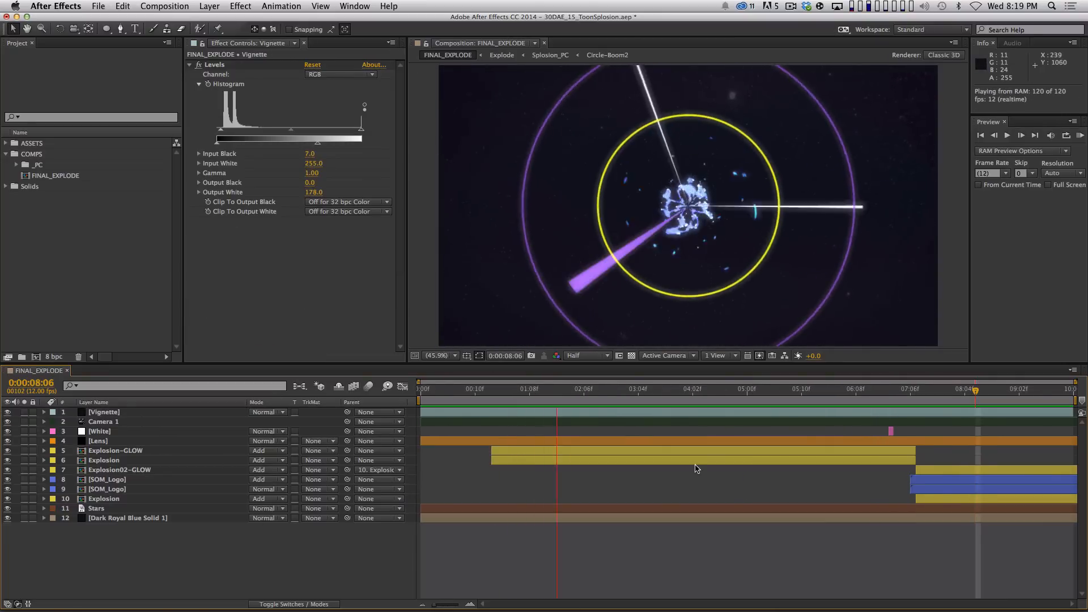